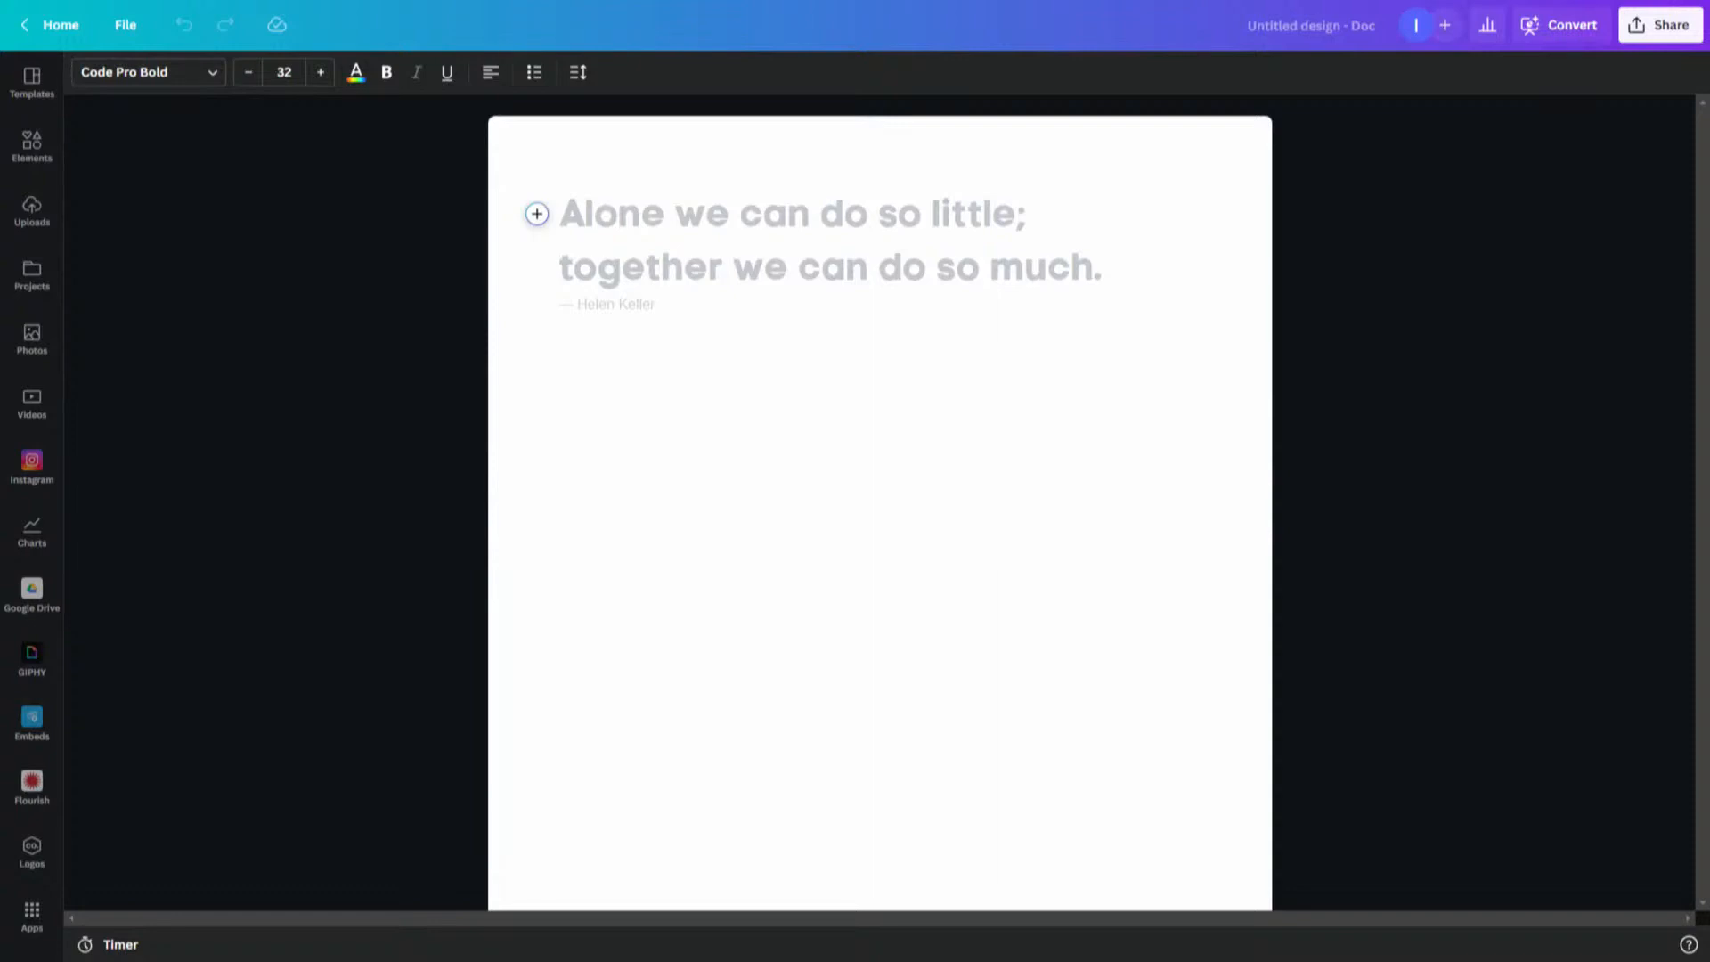
mouse_move(208, 262)
left_mouse_down()
mouse_move(173, 100)
mouse_move(154, 126)
mouse_move(164, 100)
mouse_move(200, 111)
left_mouse_up()
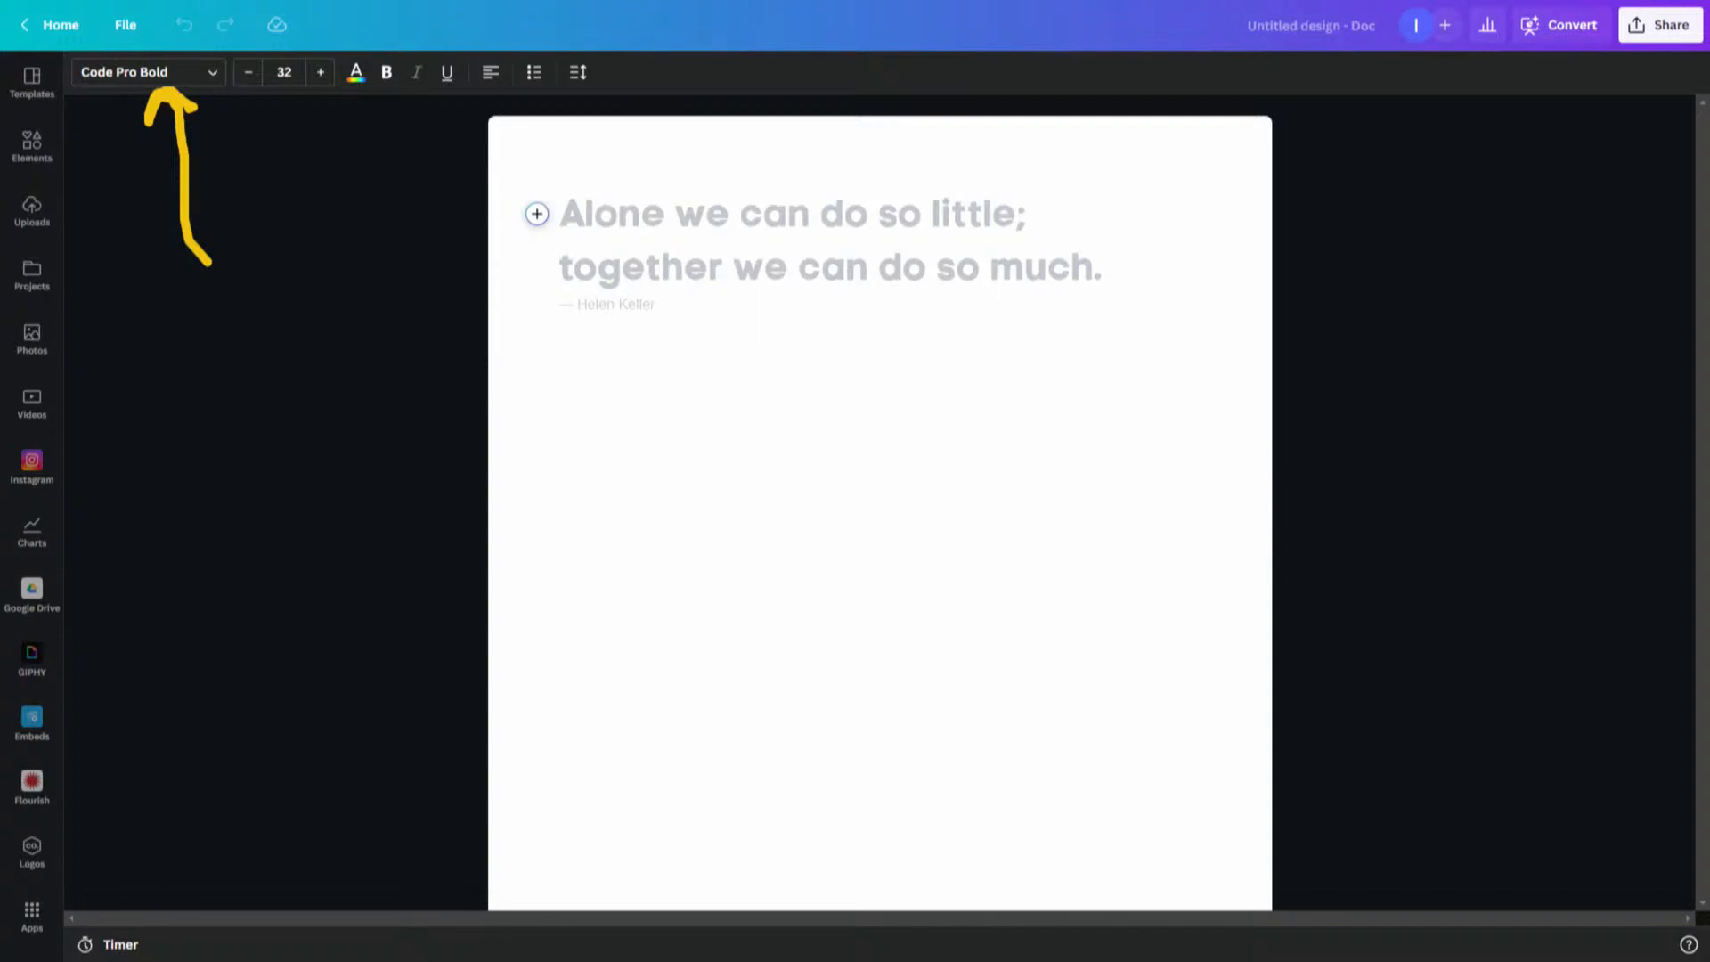
key("Escape")
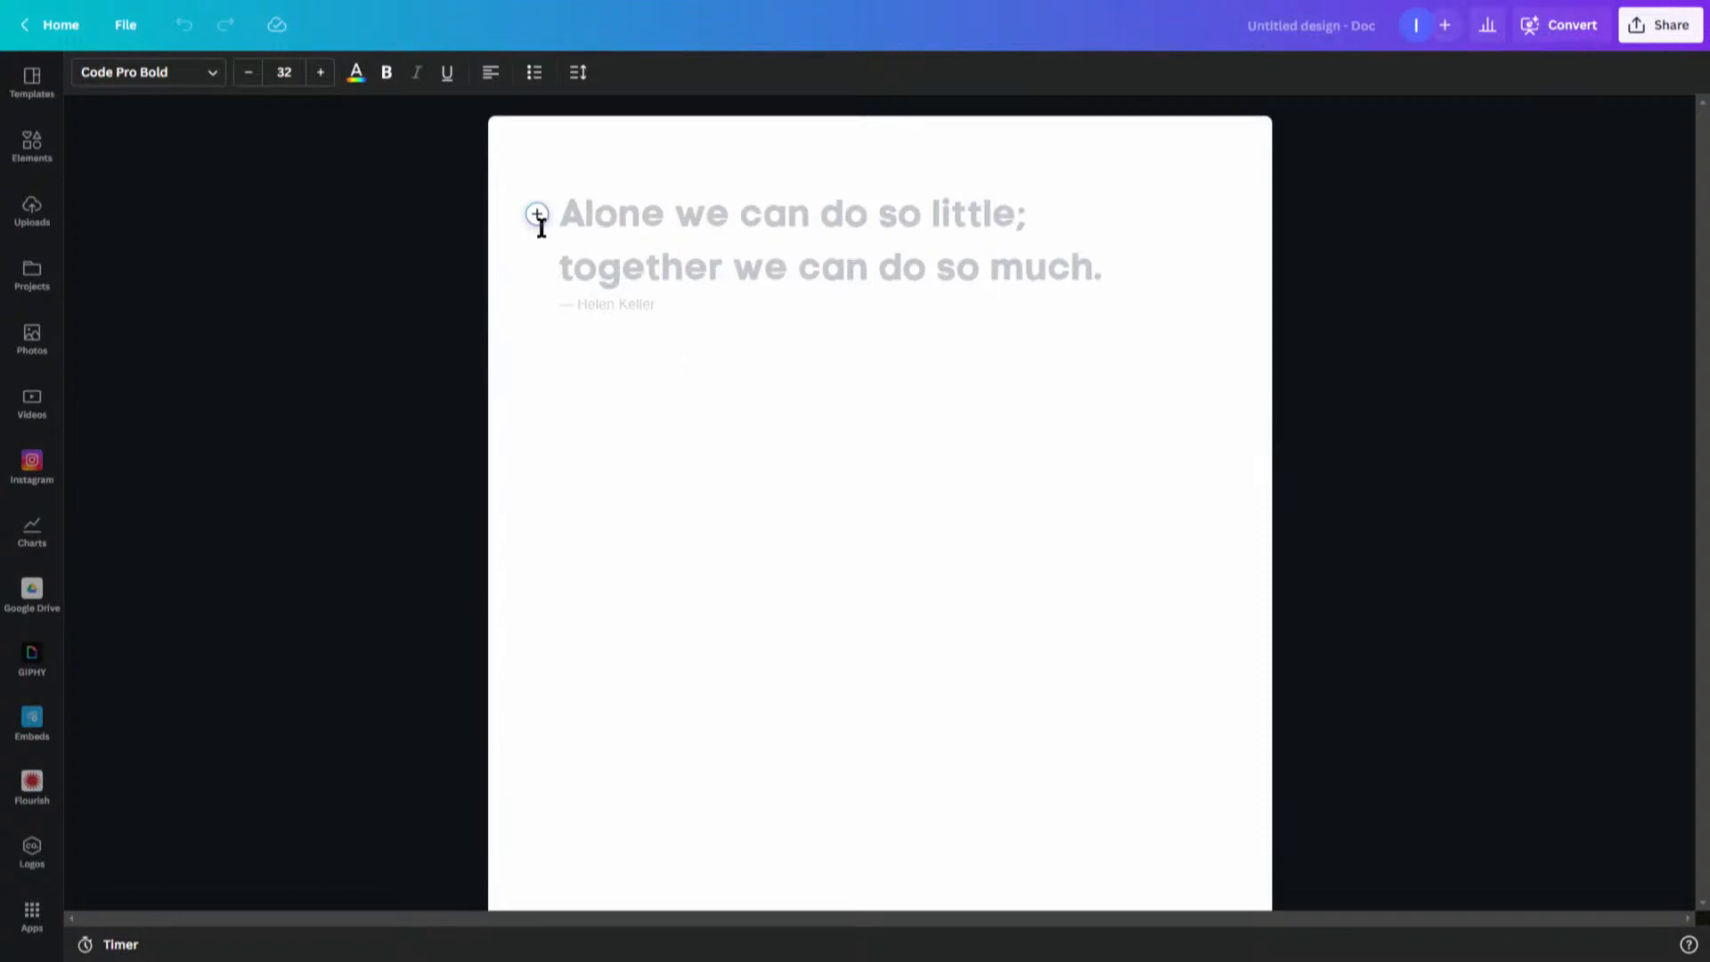
left_click(25, 151)
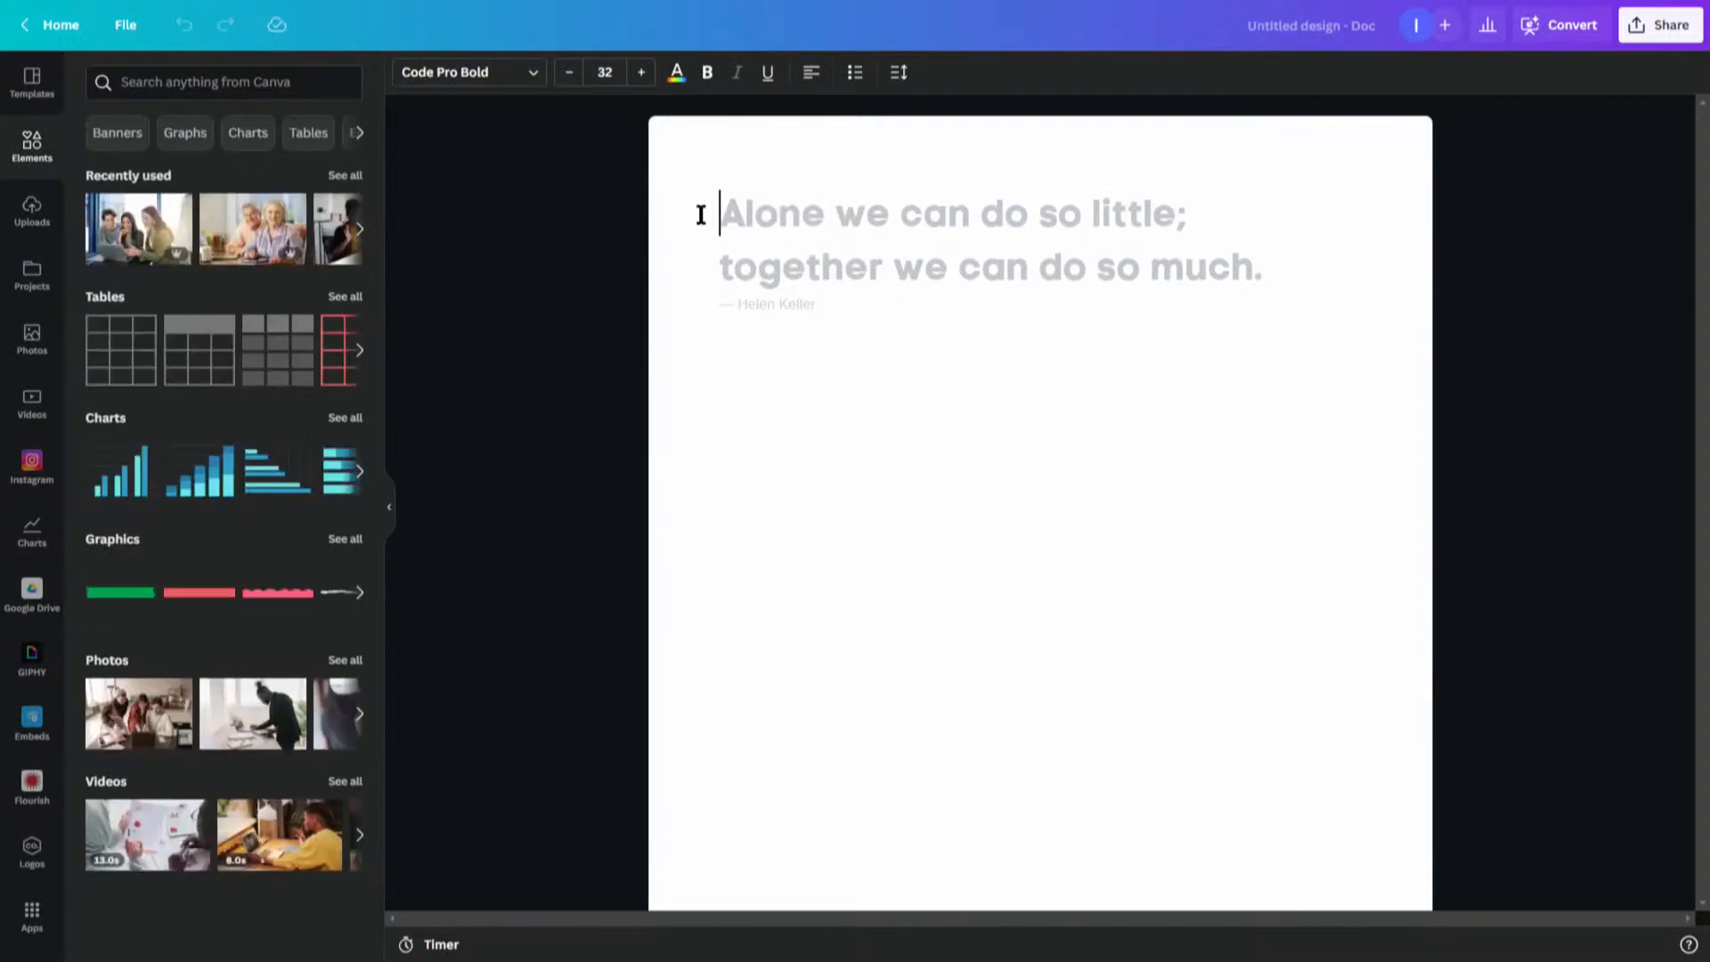
- Open the insert menu at the start of the first line and browse the available block types
mouse_move(722, 215)
left_click(697, 213)
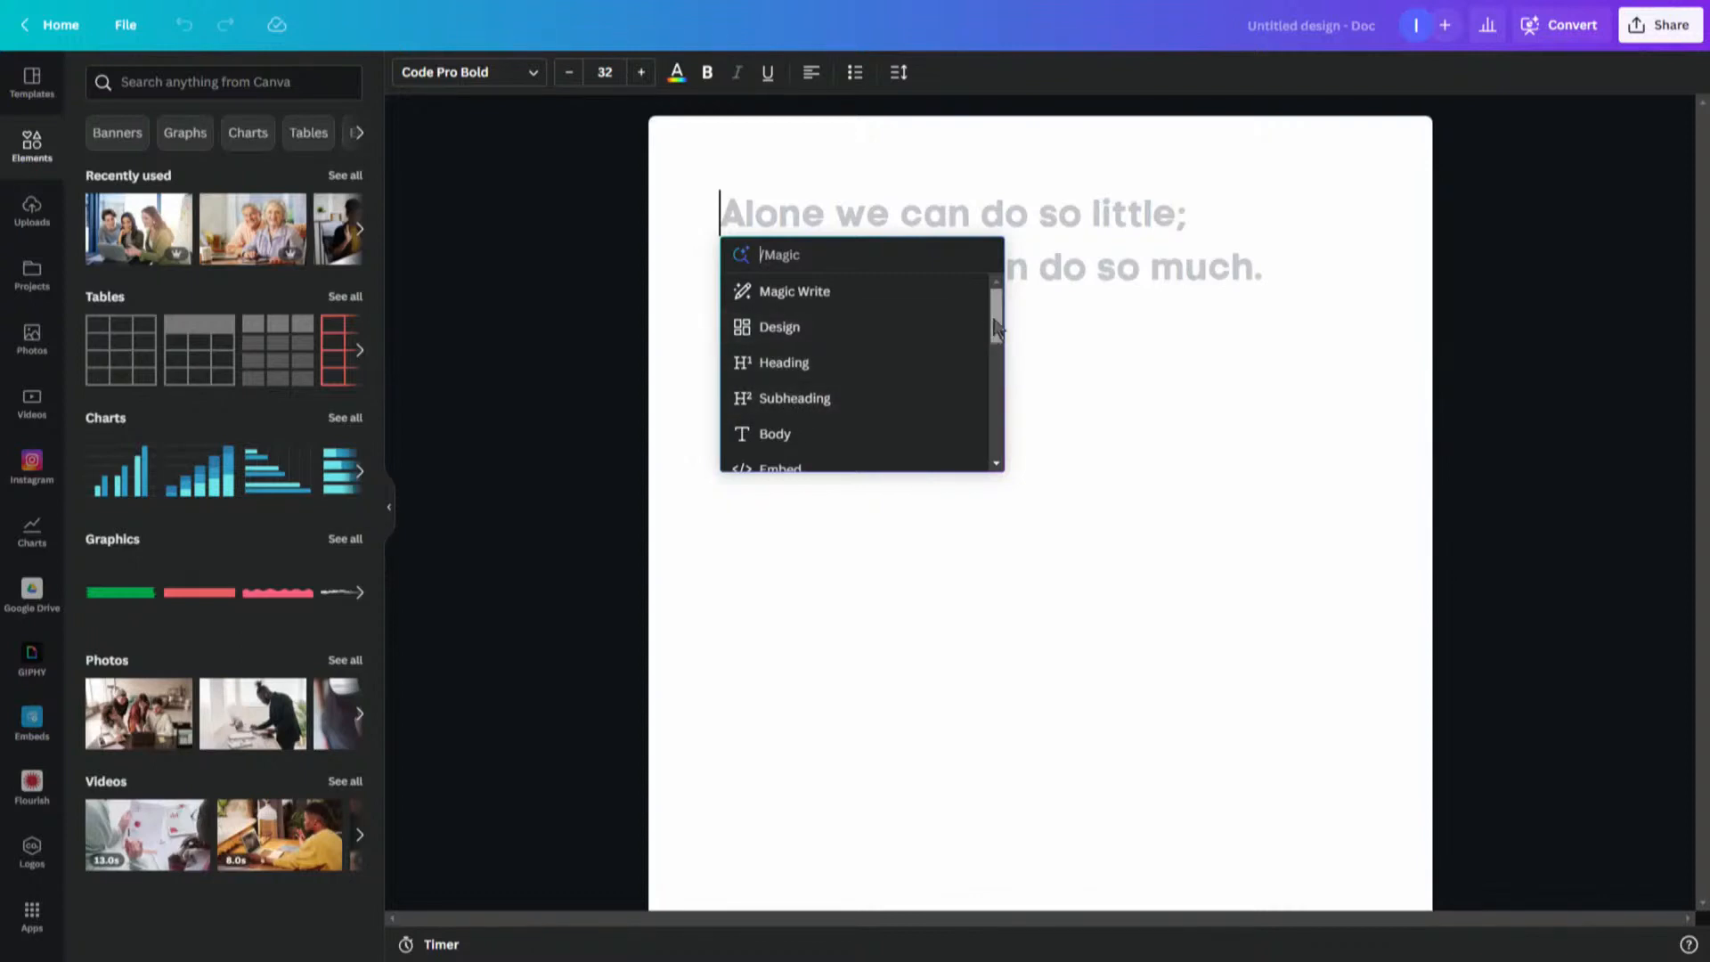
scroll(995, 327, "down", 2)
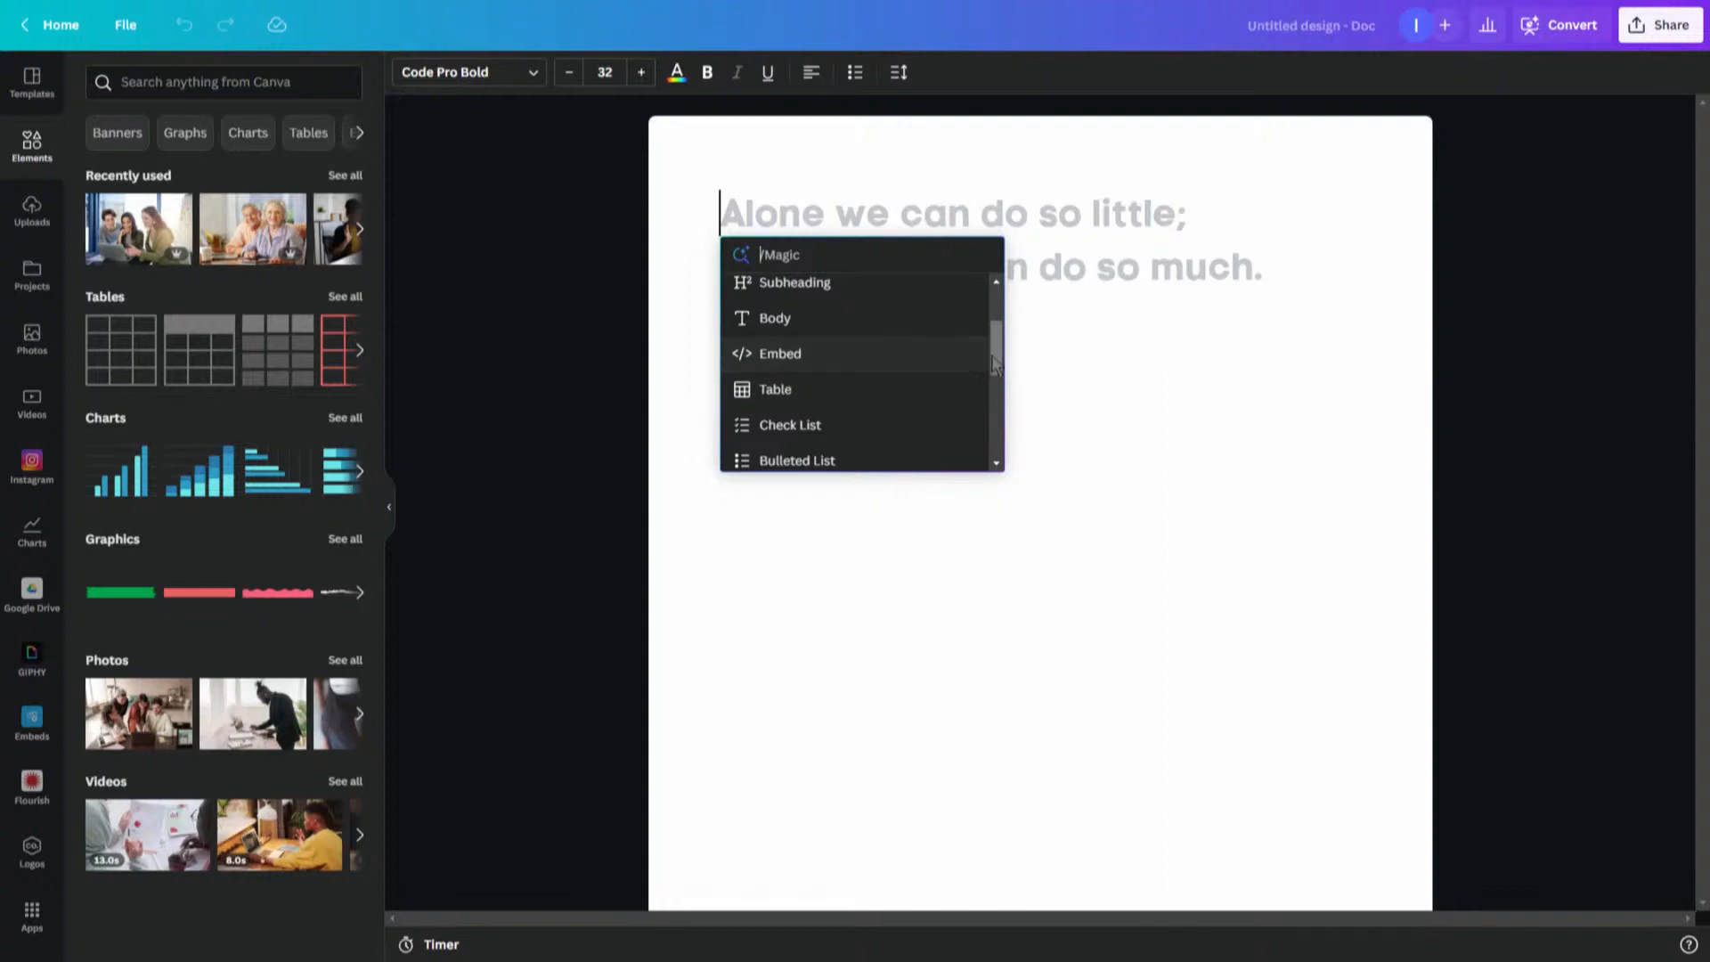
left_click_drag(994, 354, 995, 368)
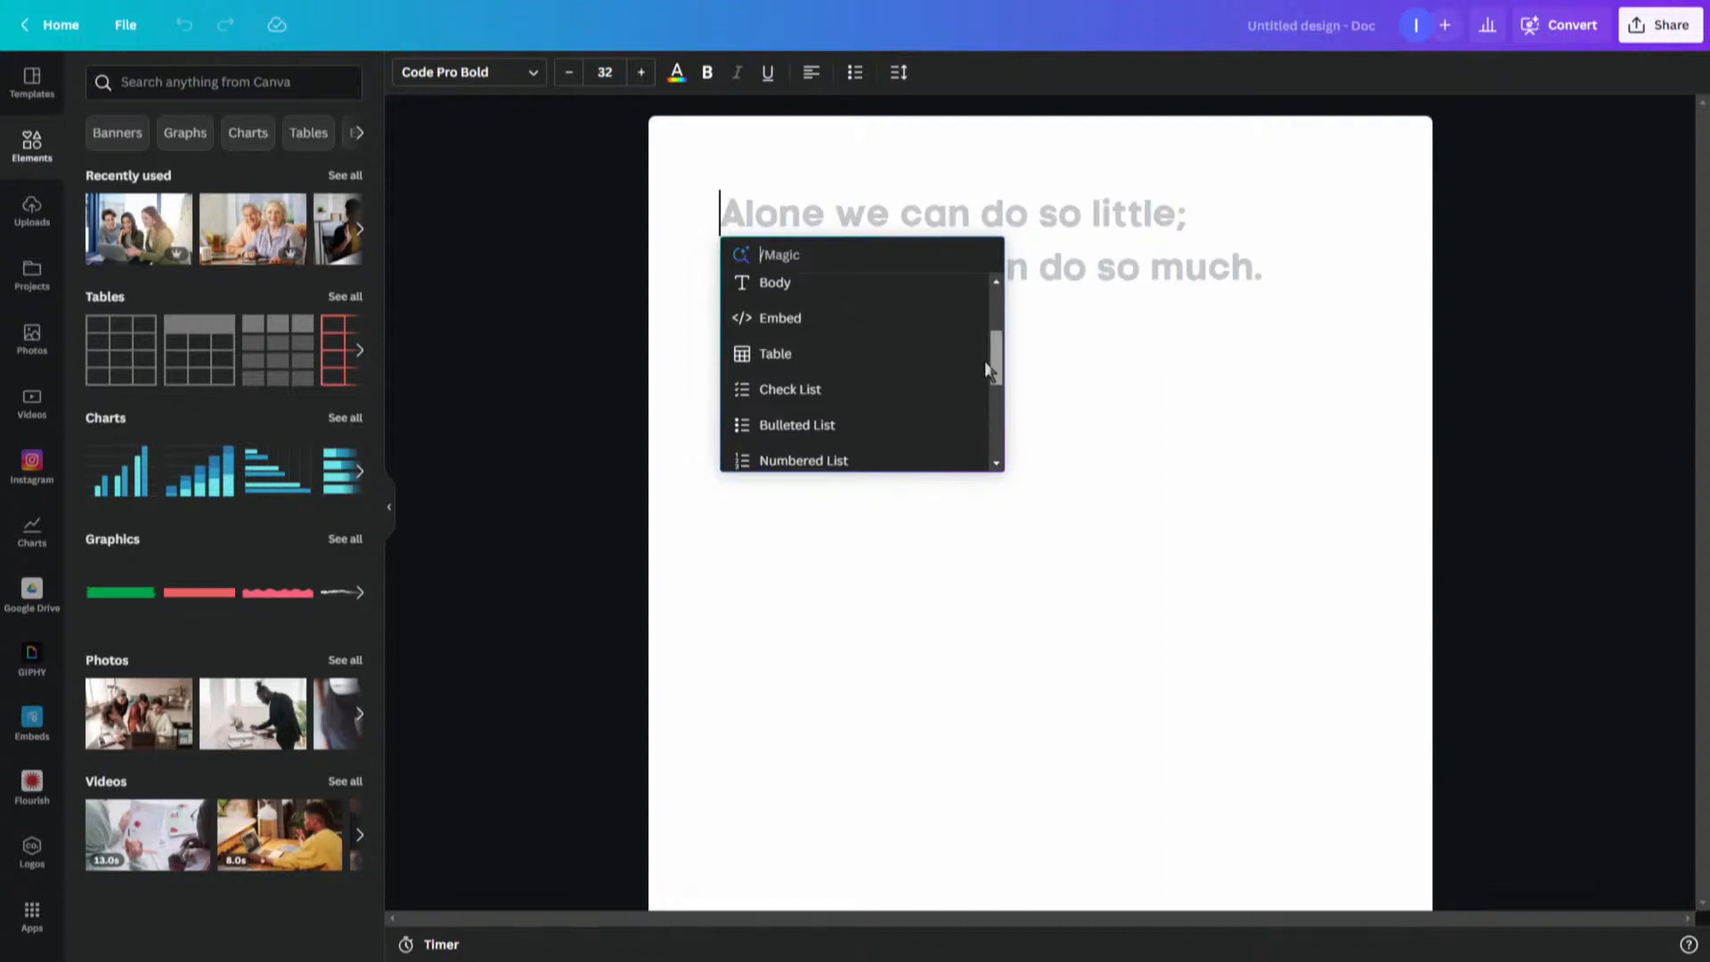
left_click_drag(988, 370, 991, 379)
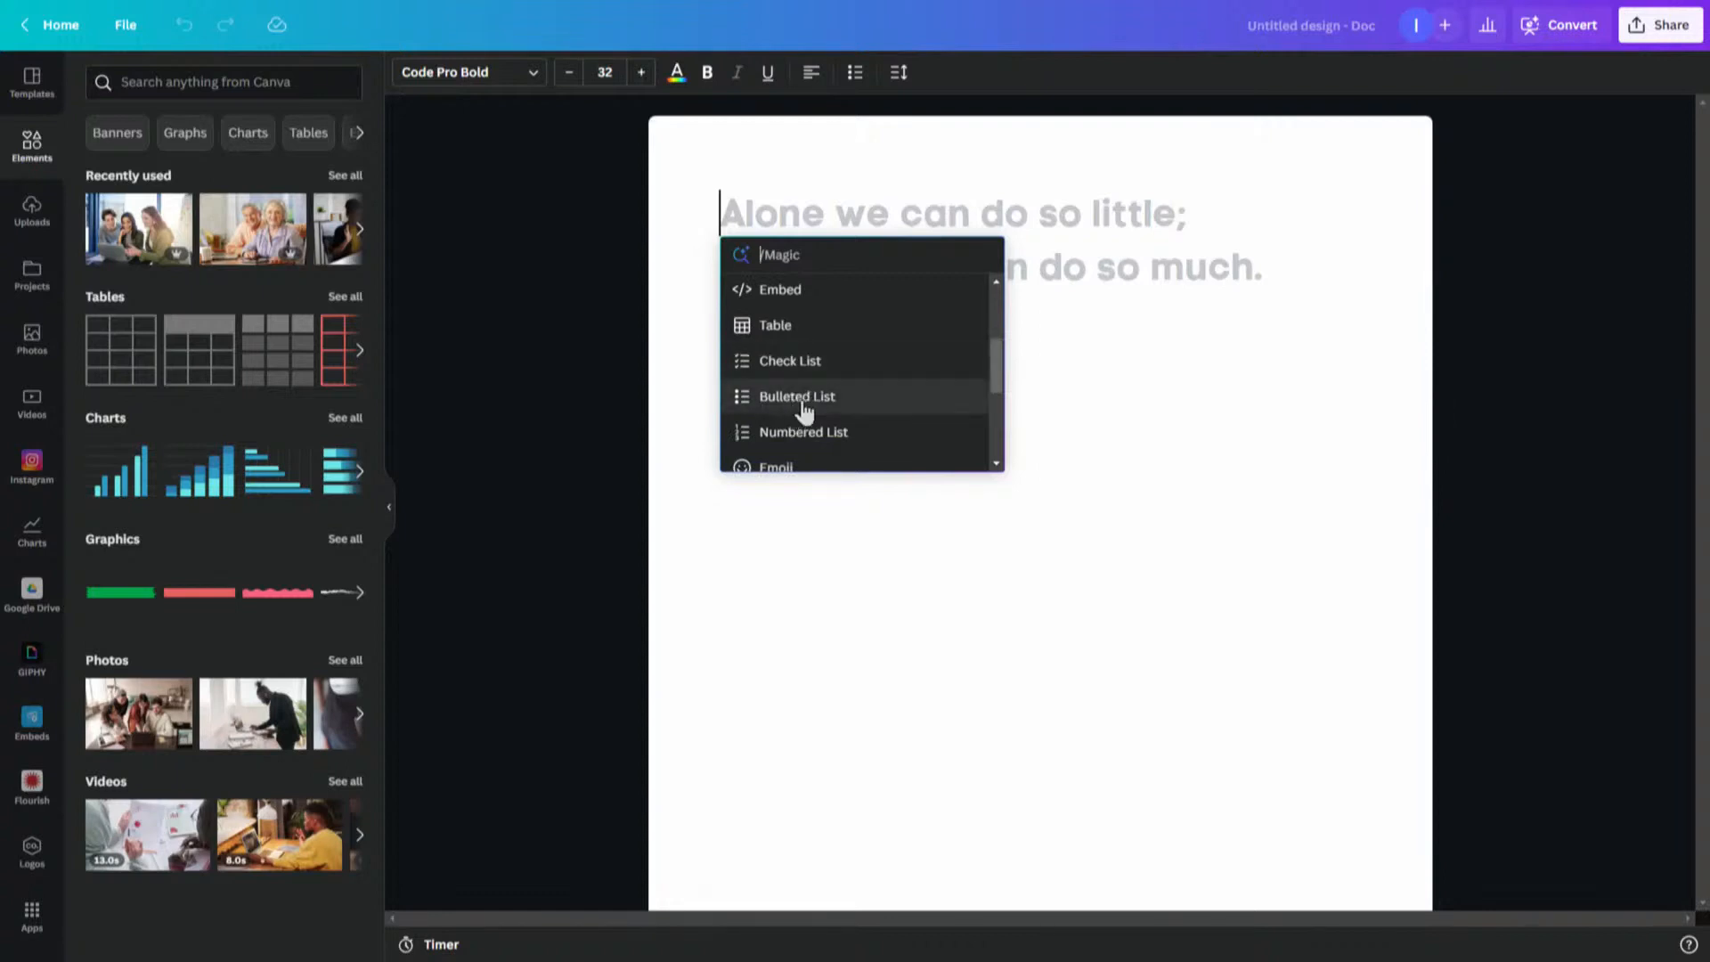
left_click_drag(996, 377, 996, 399)
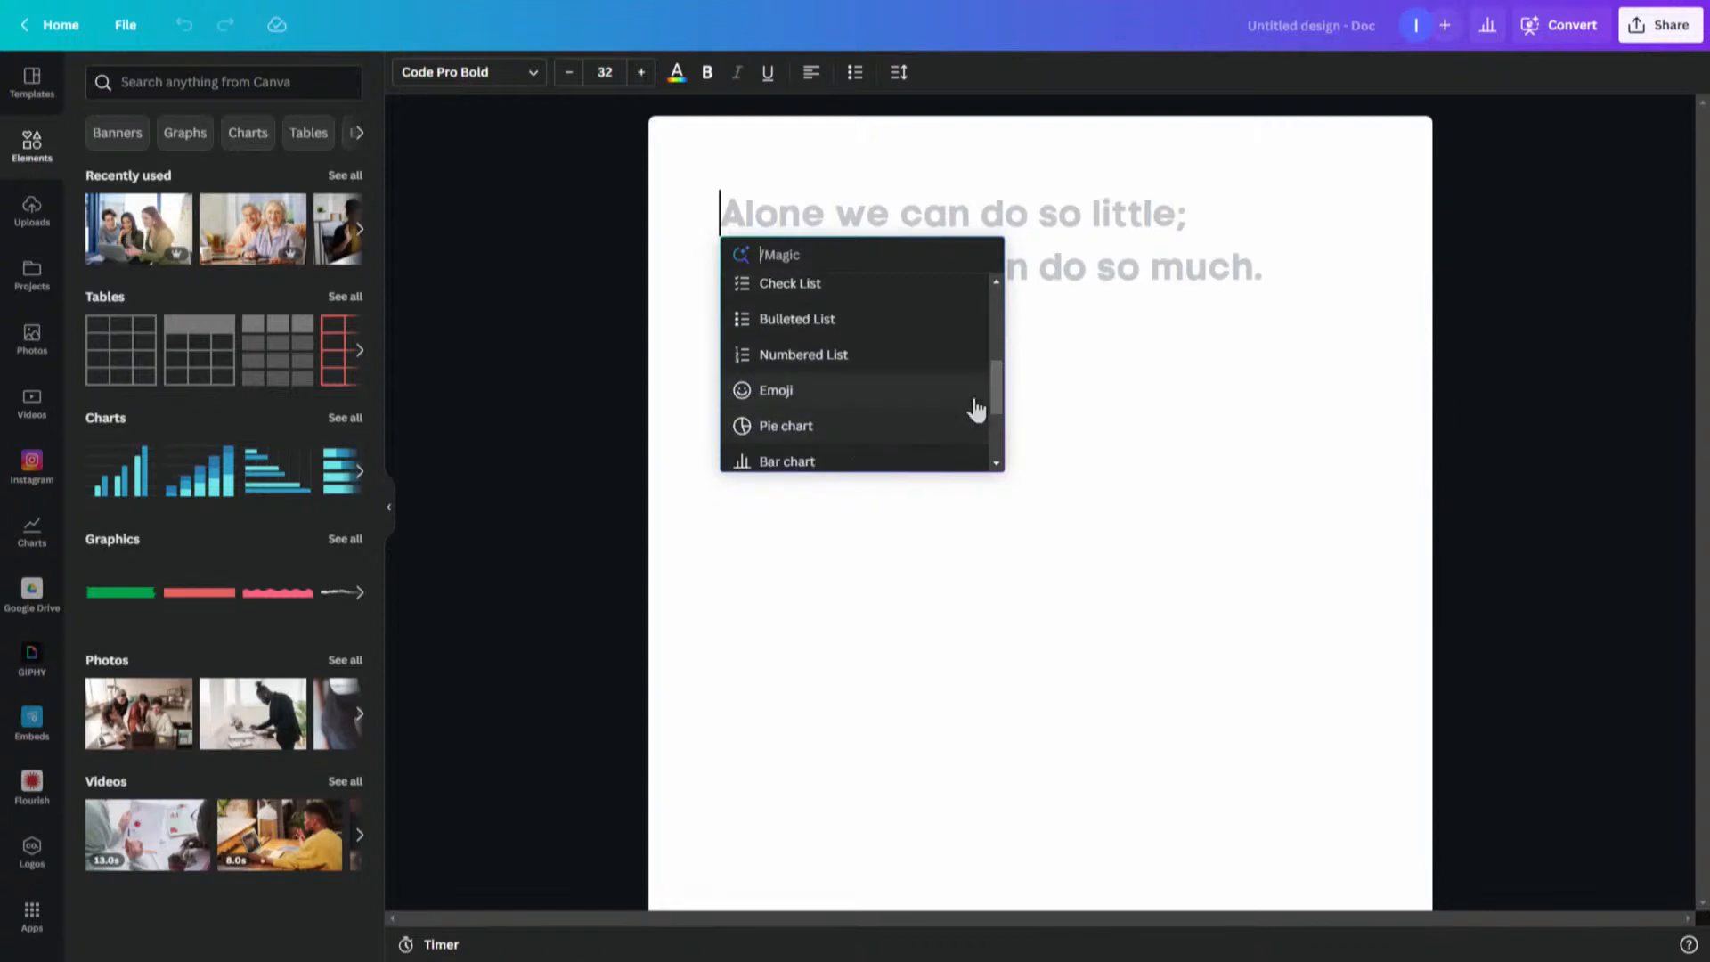
left_click_drag(996, 389, 996, 419)
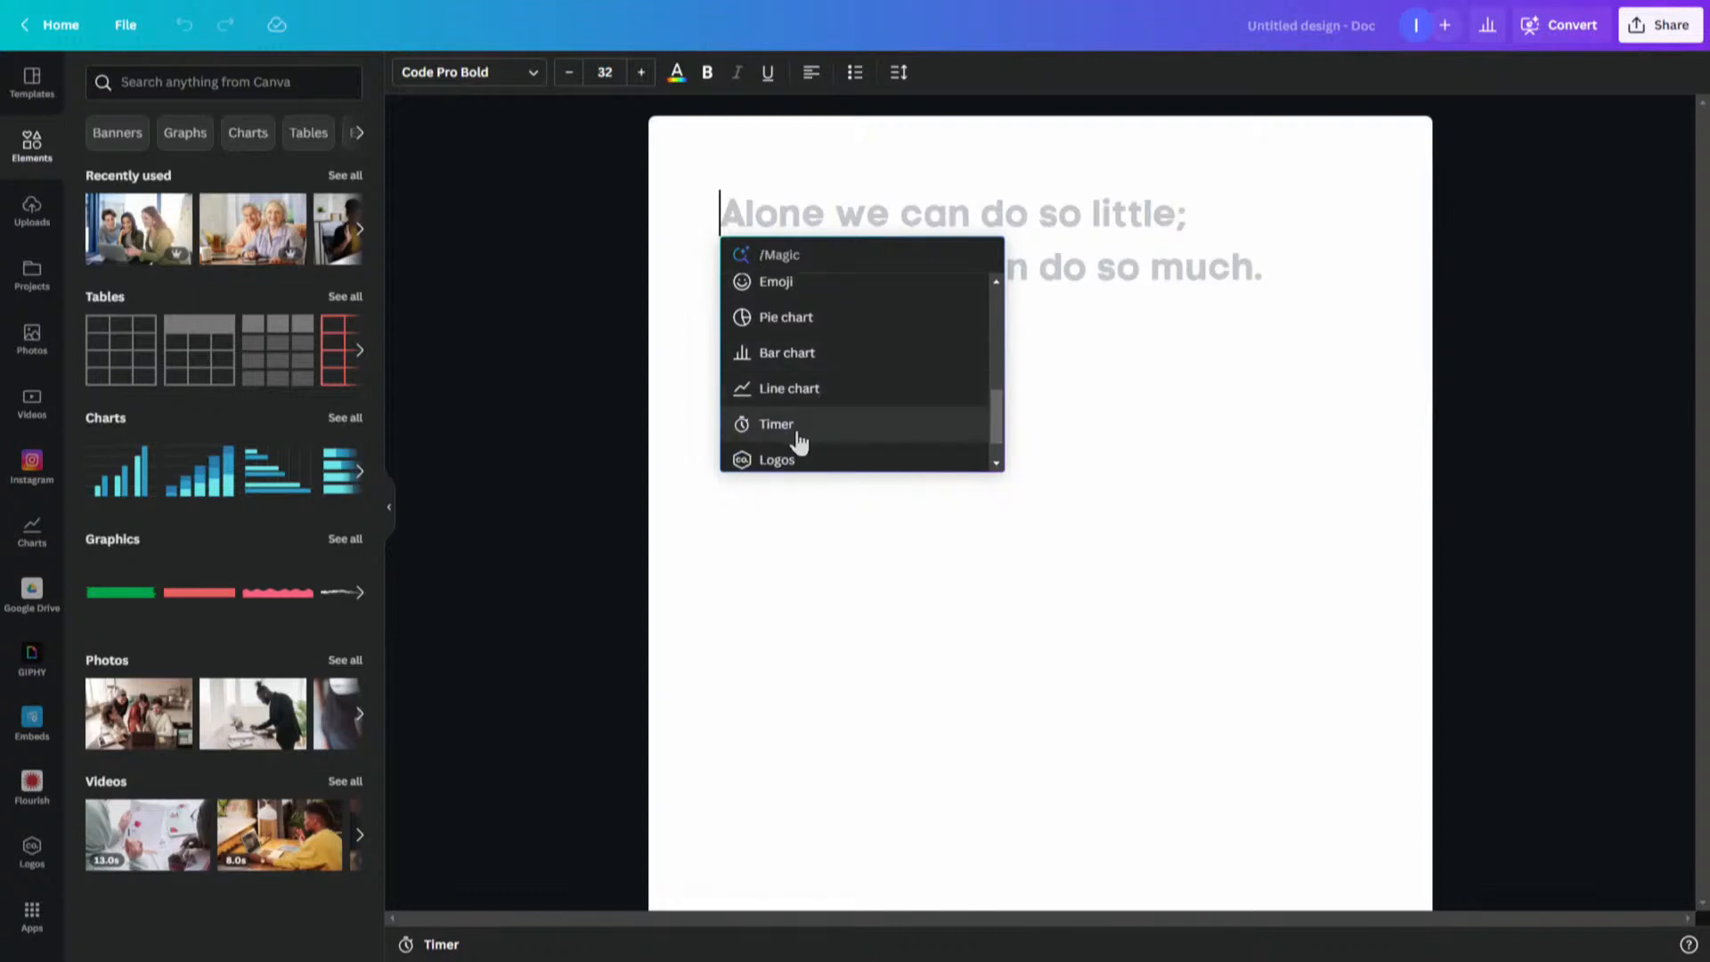
left_click_drag(996, 408, 999, 440)
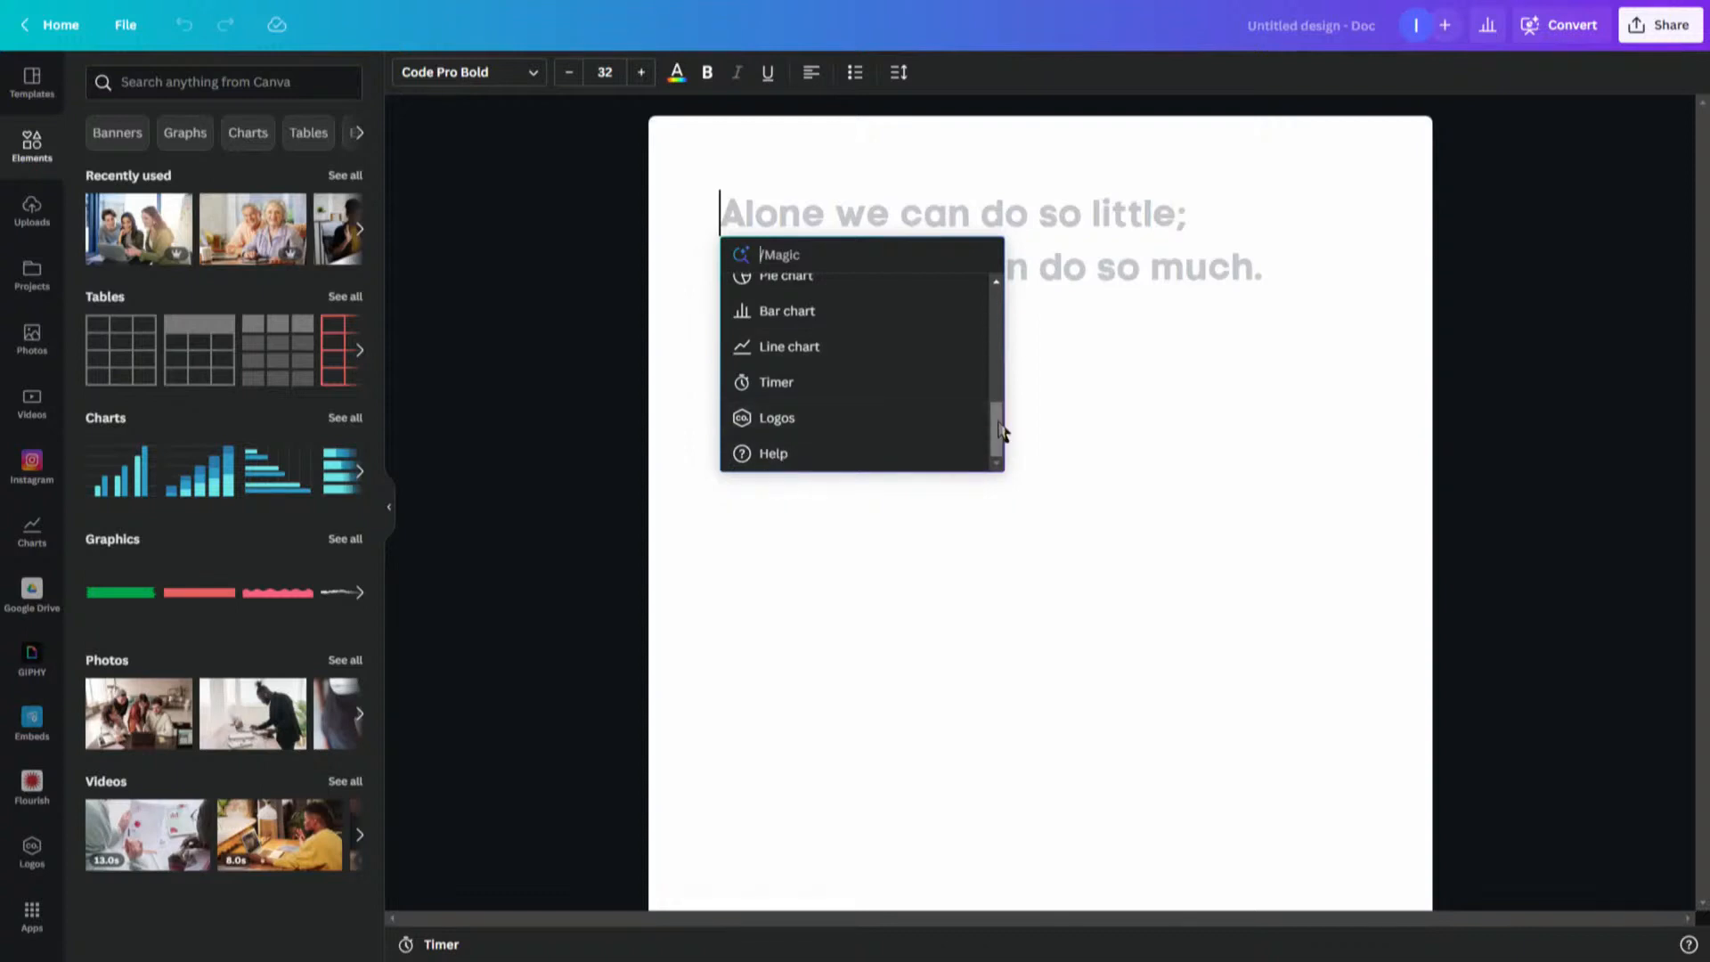
left_click_drag(1000, 430, 994, 287)
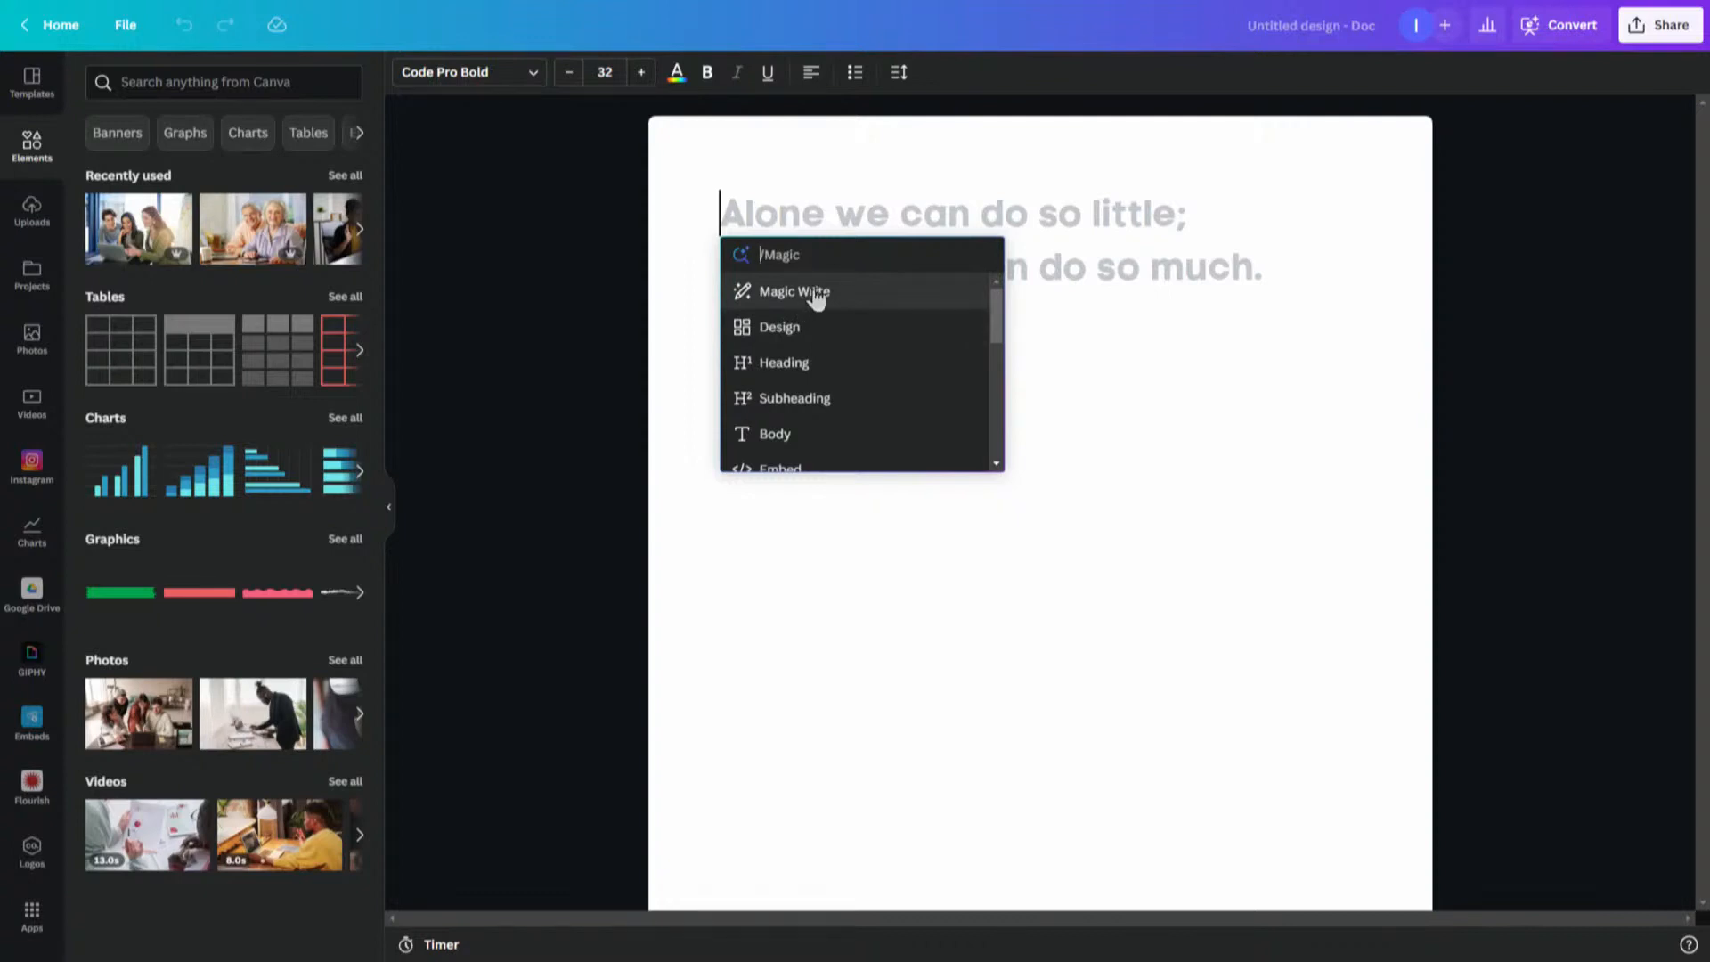
- Insert a Heading block and enter the text 'Heading Text Goes Here'
left_click(787, 365)
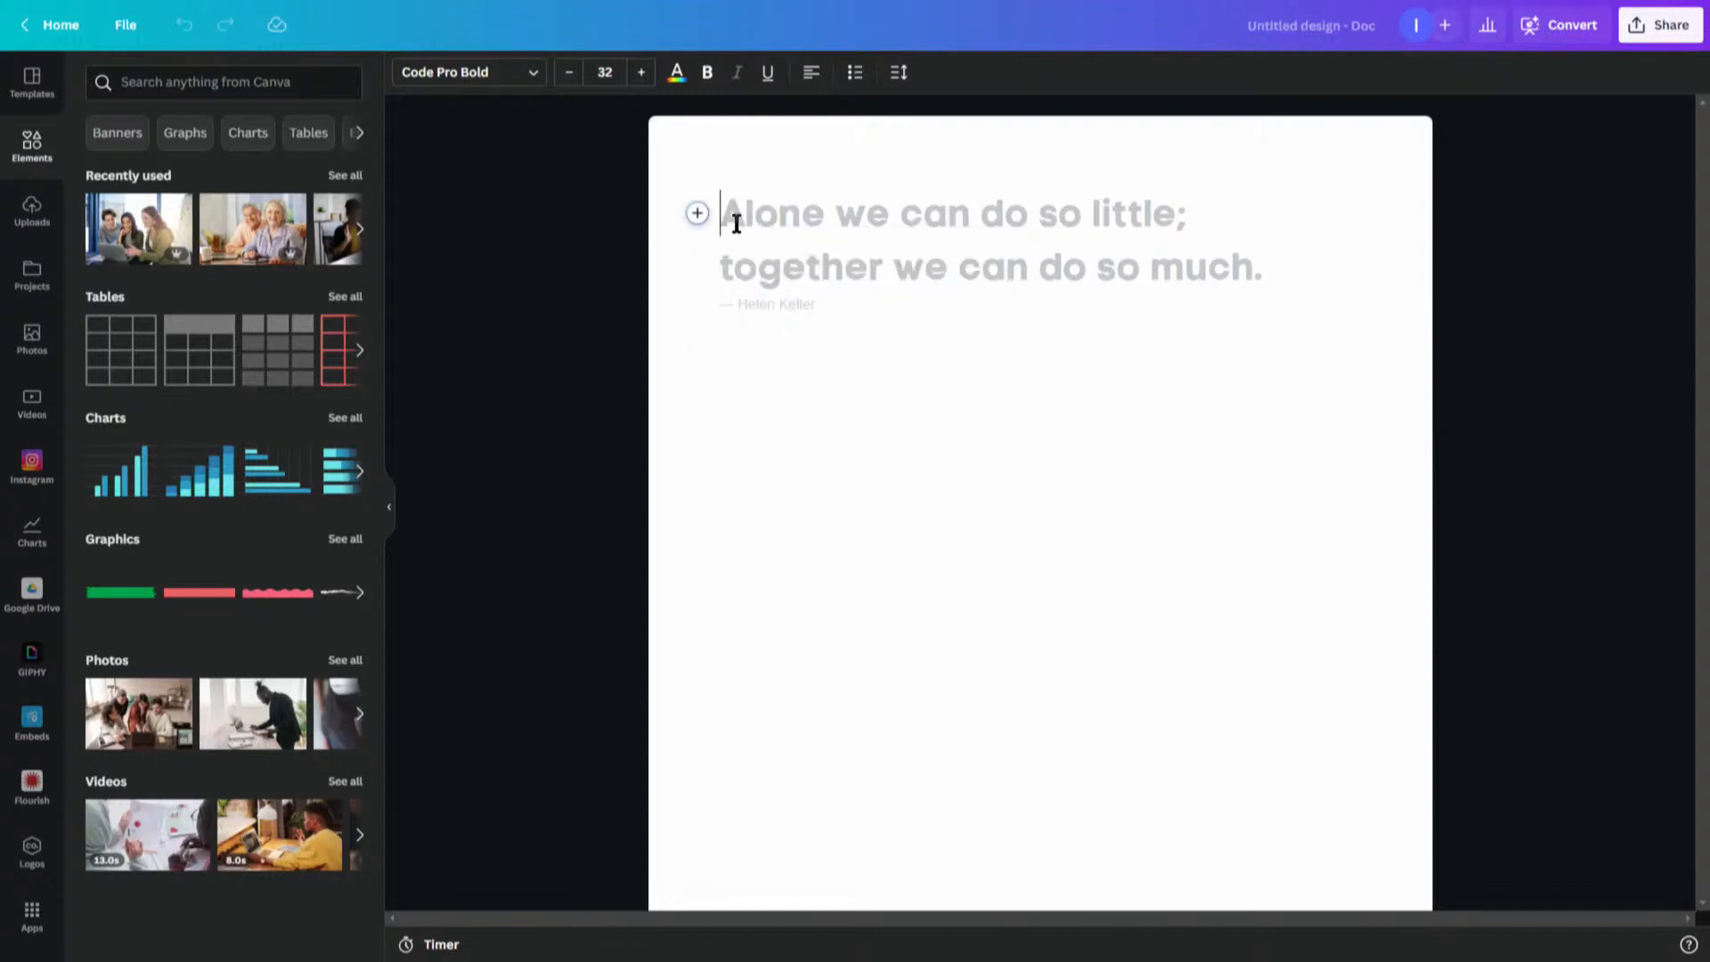
type("He")
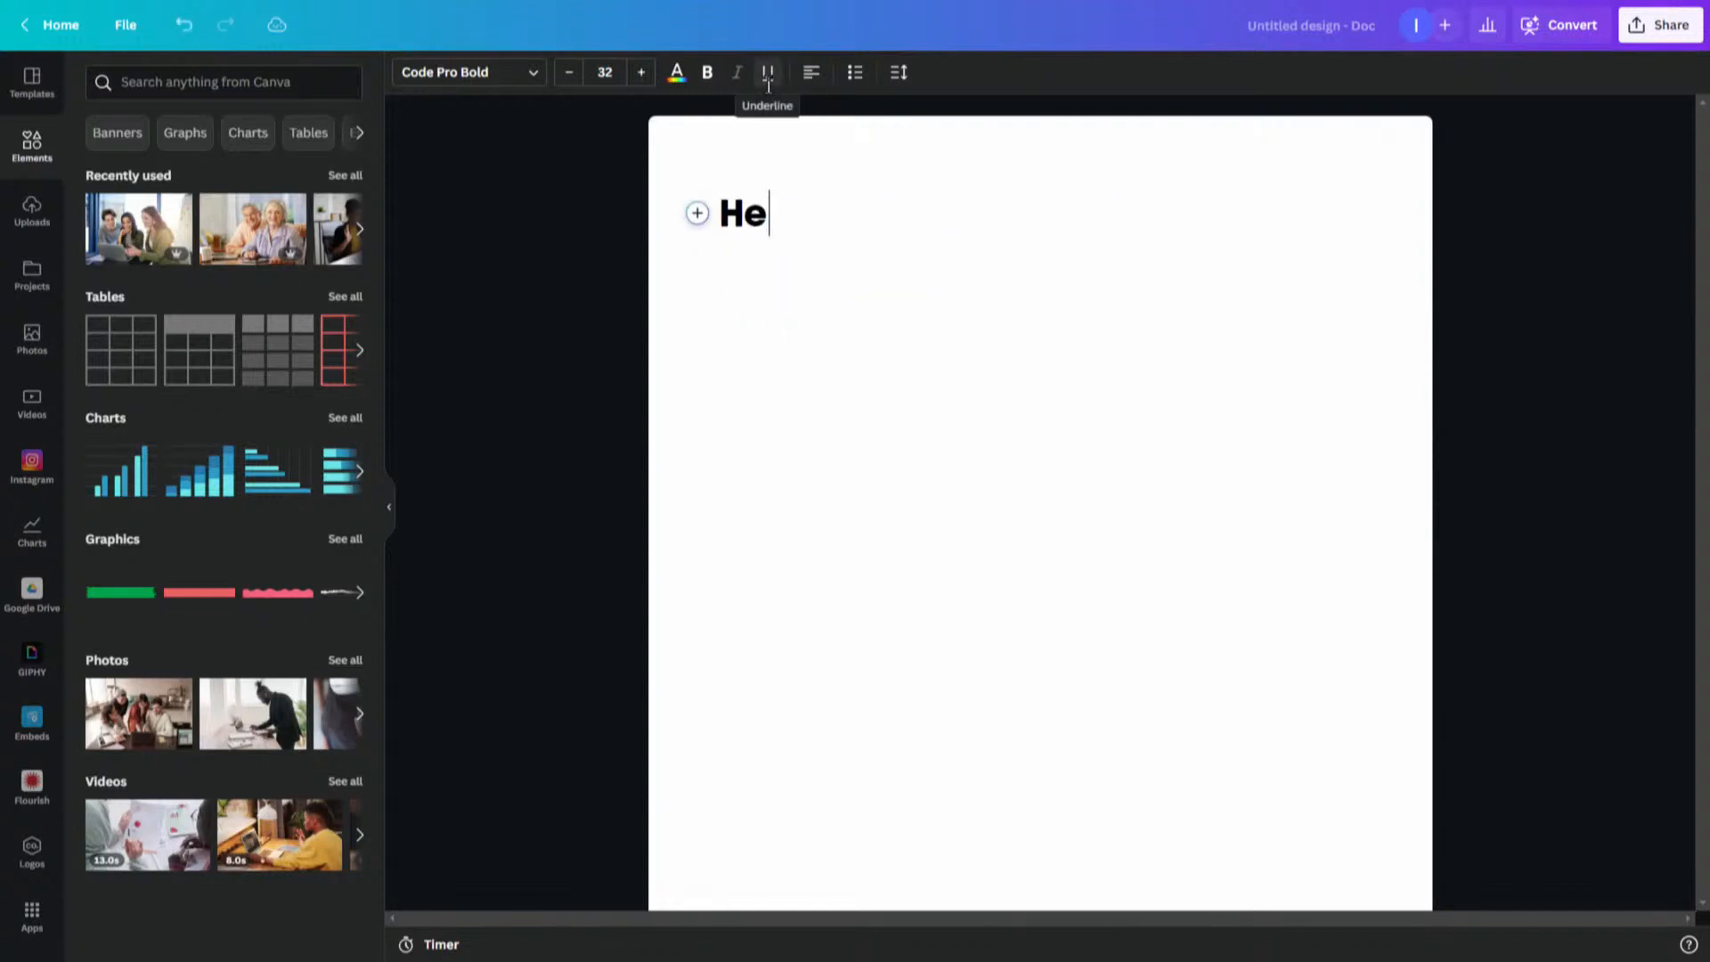
type("ading Text Goes HJer")
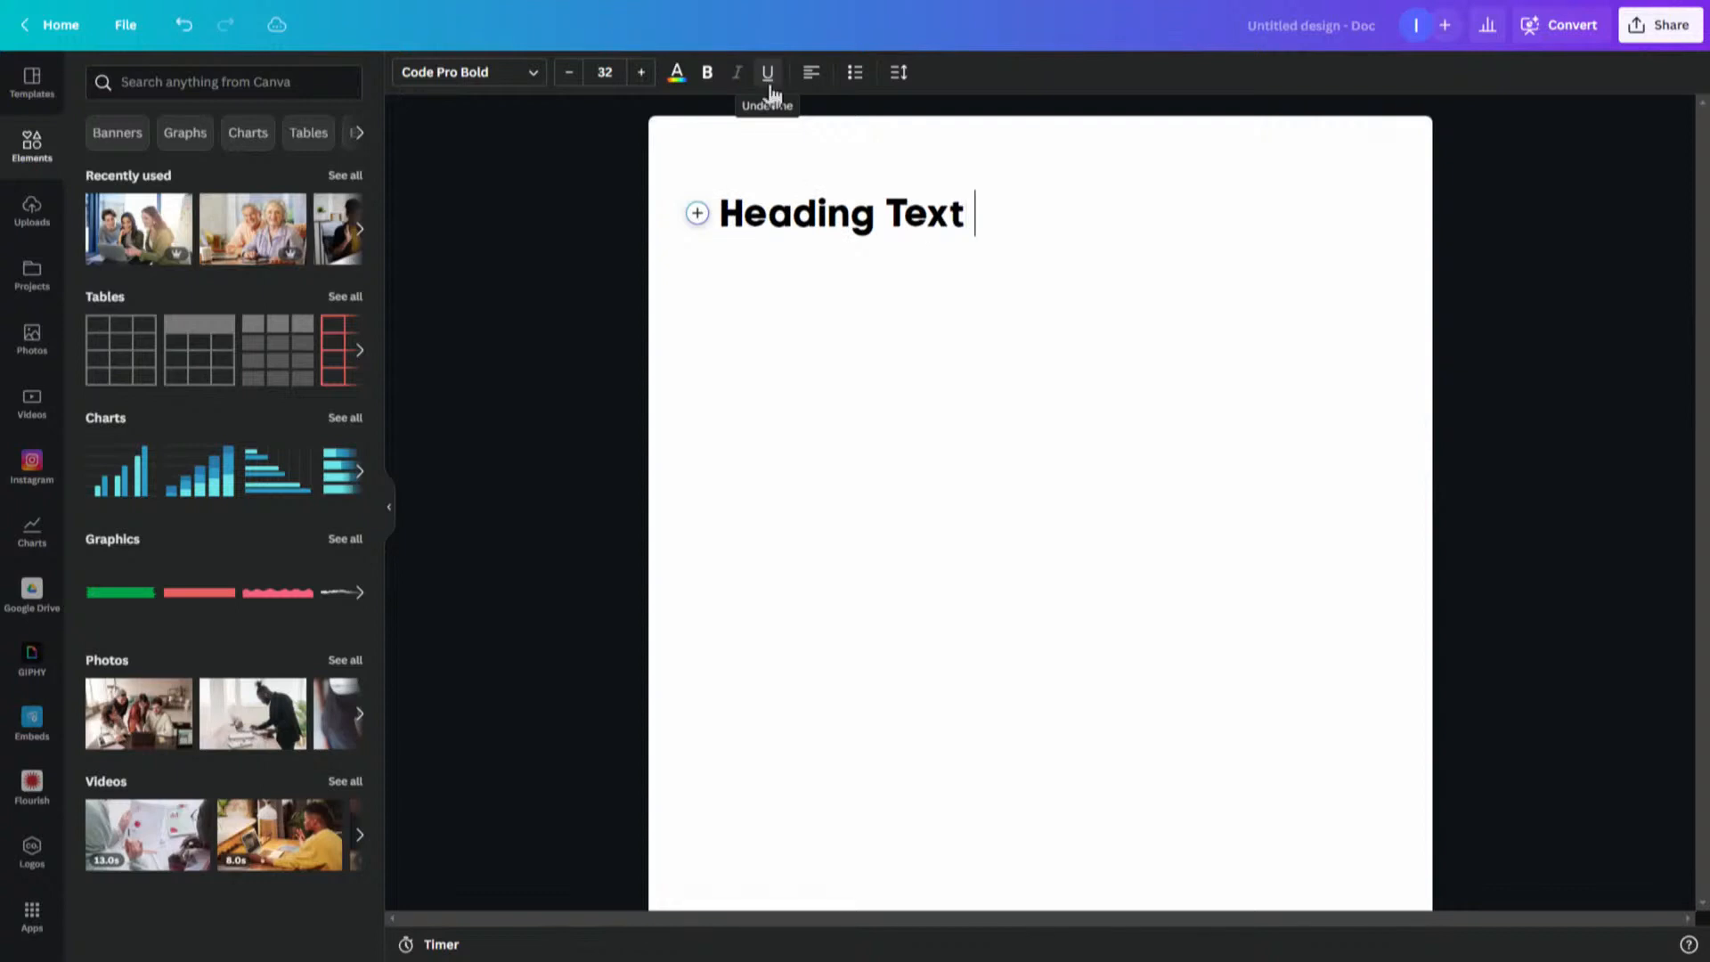
key("BackSpace")
key("BackSpace")
key("BackSpace")
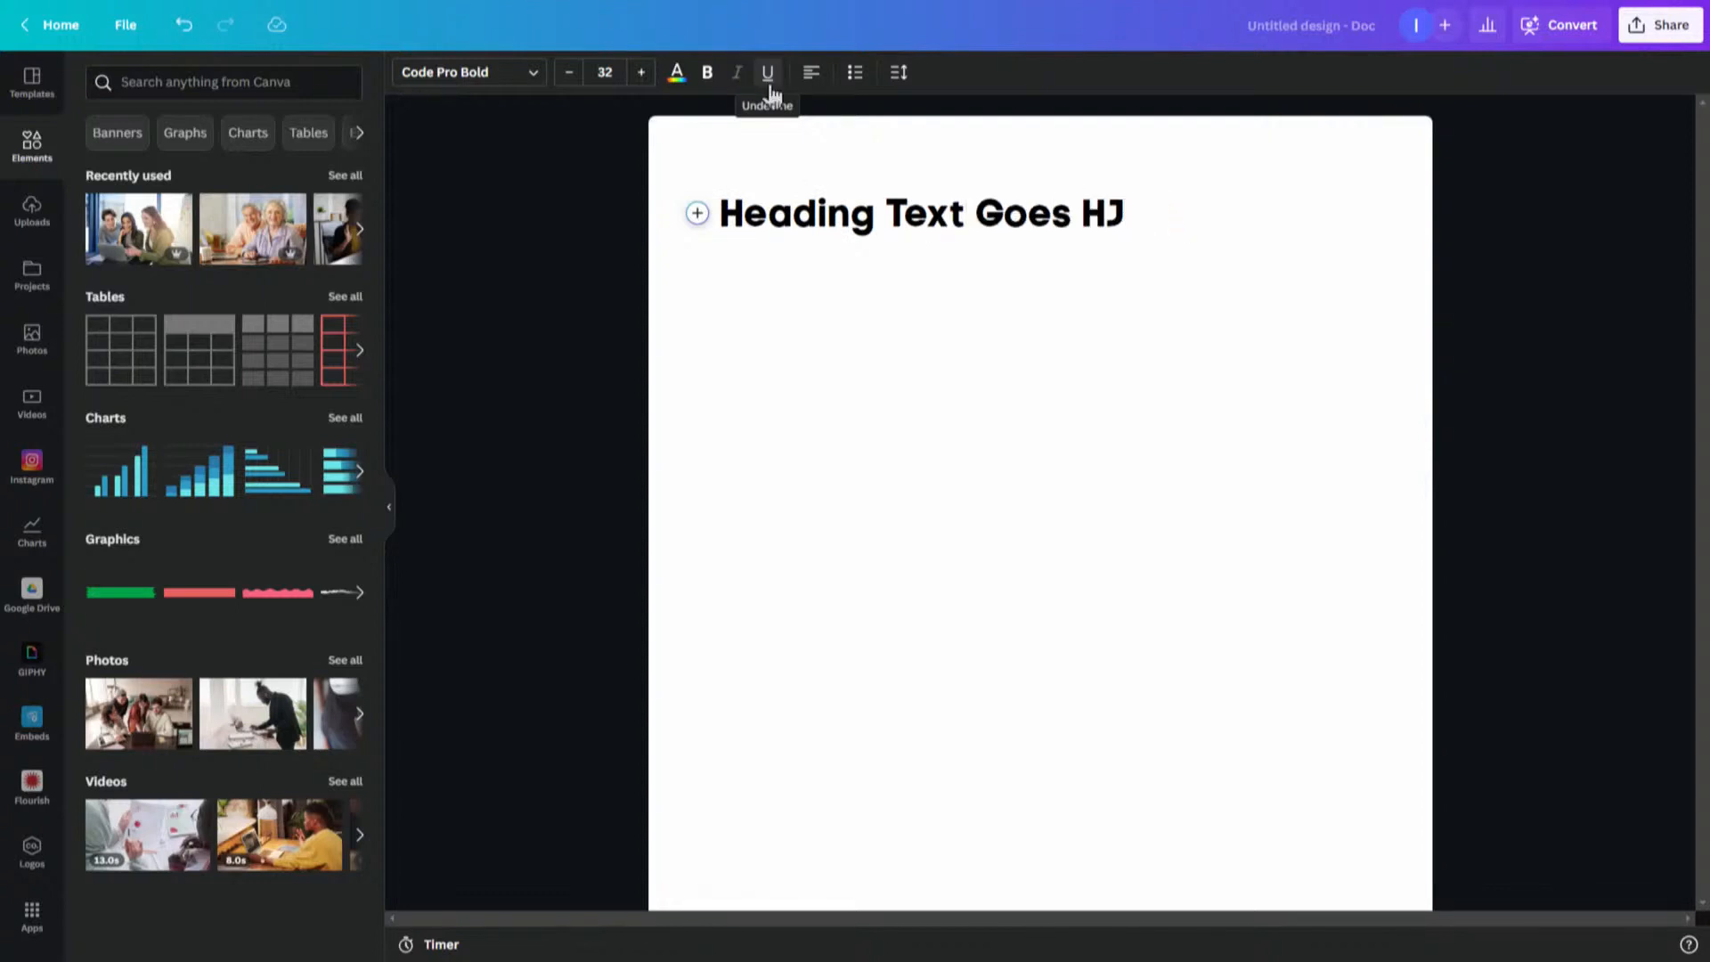
type("ere")
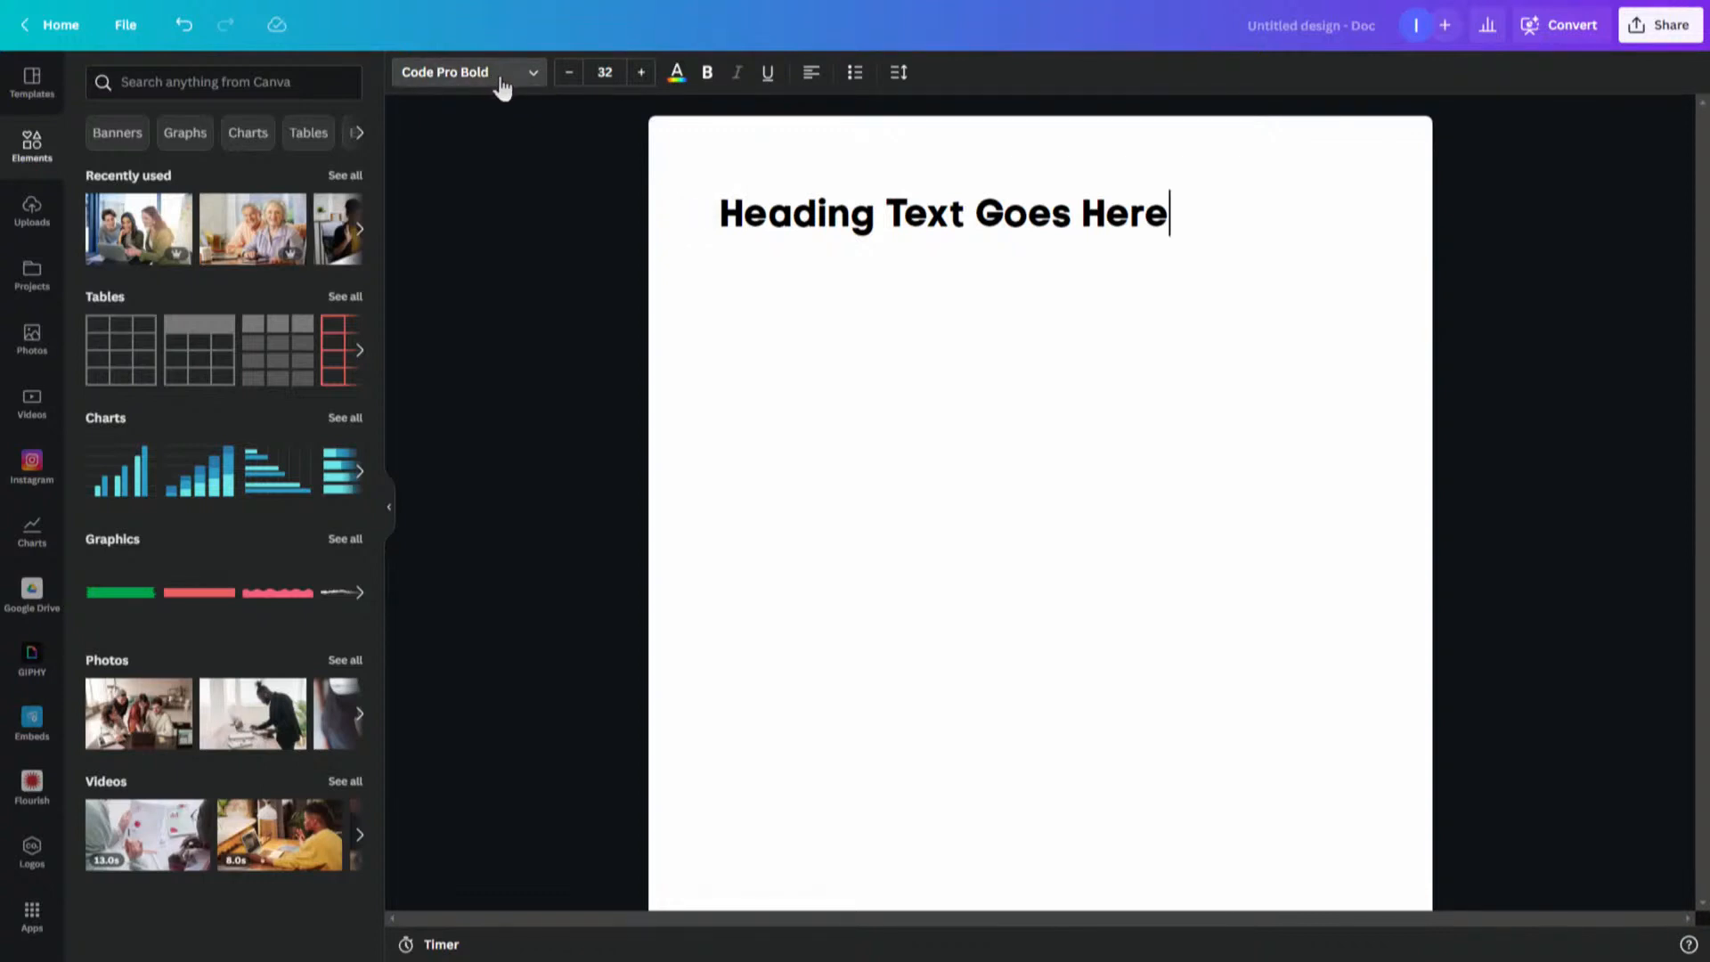
- Select the heading text and change its font to Aileron Heavy
left_click(499, 83)
left_click_drag(718, 214, 1218, 207)
left_click(533, 75)
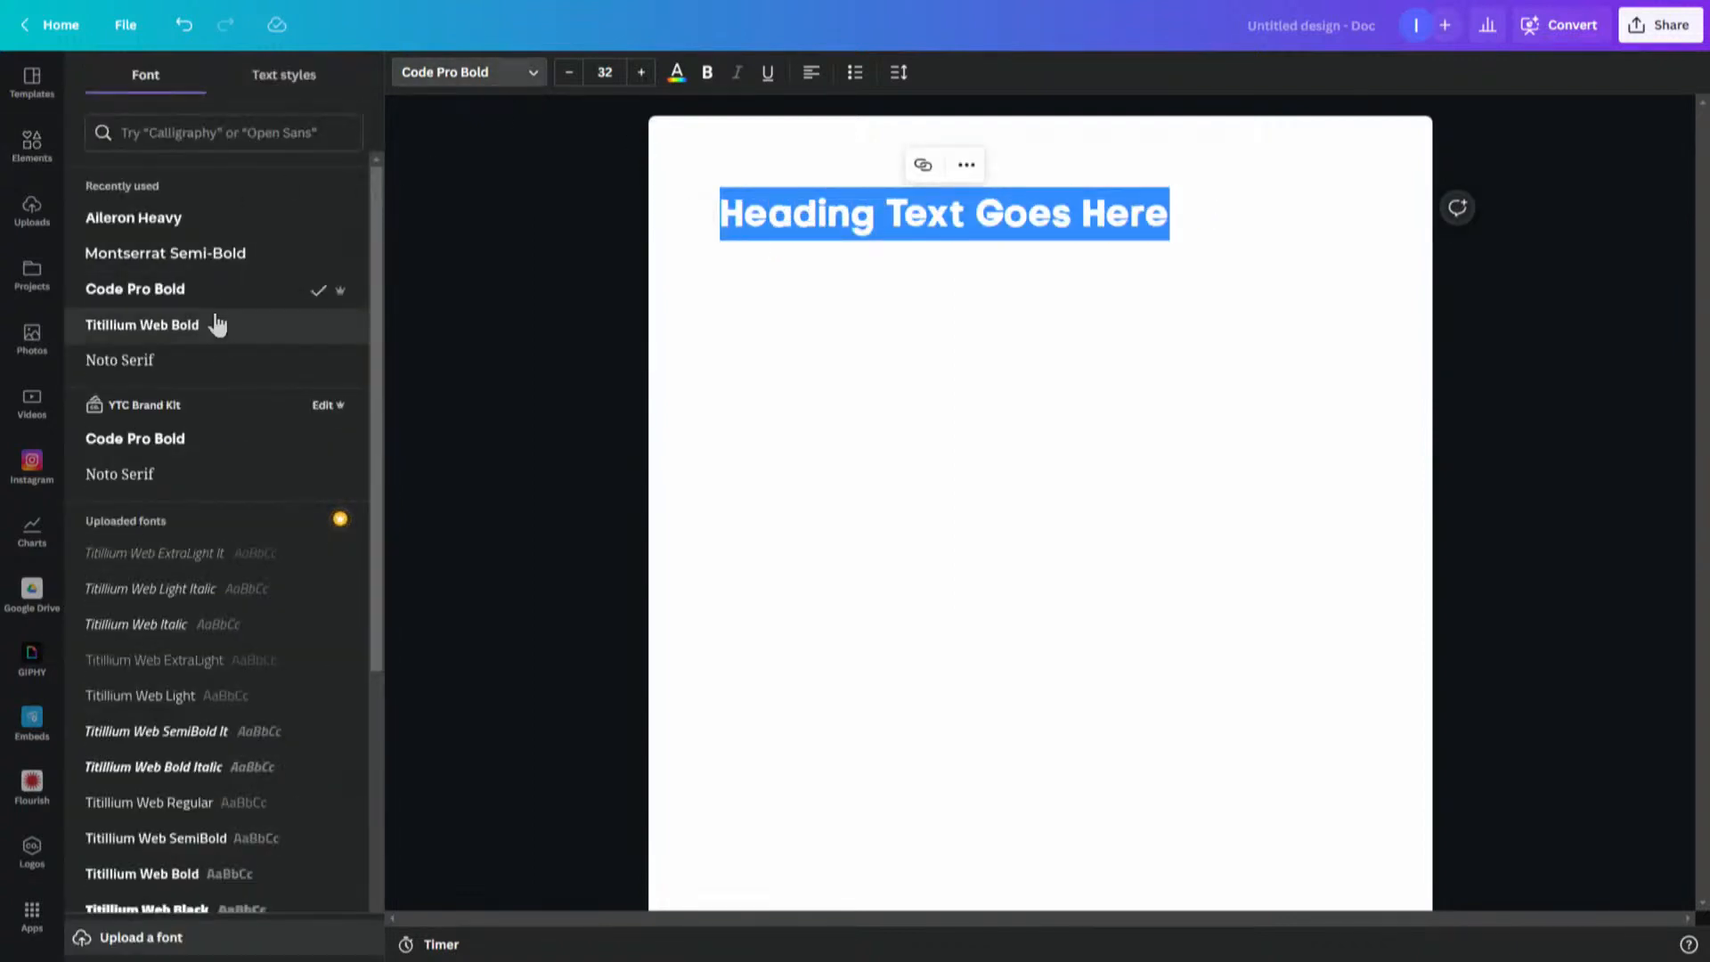
left_click(220, 257)
left_click(160, 224)
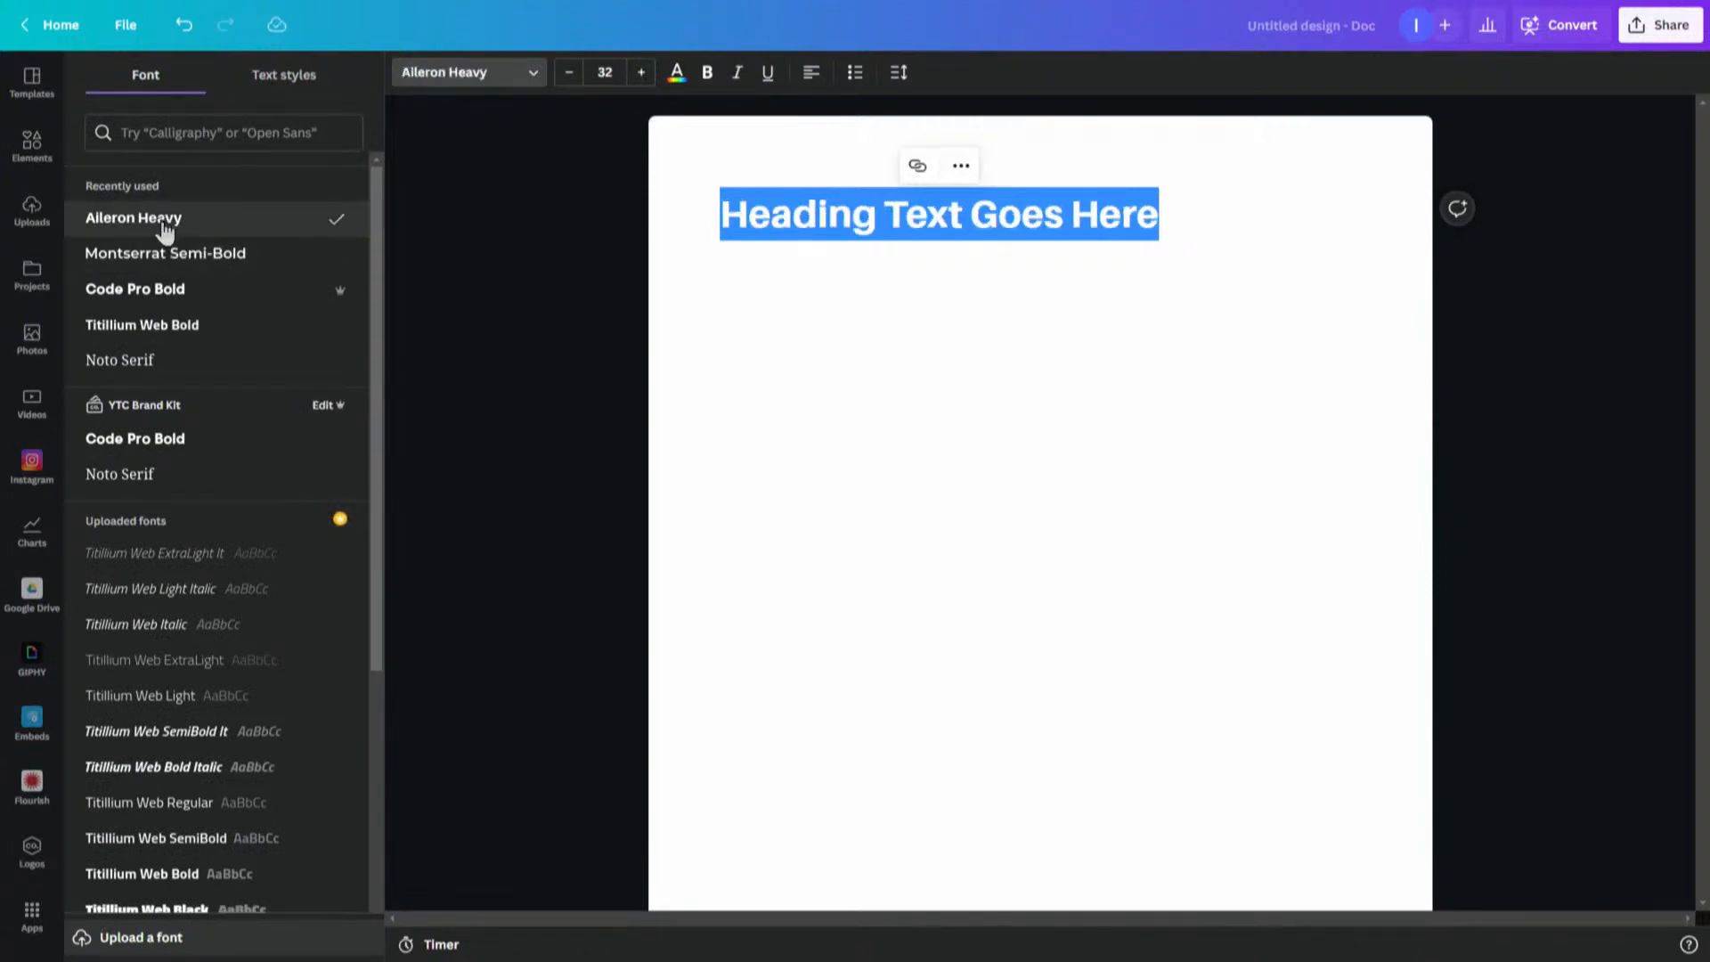
- Increase the heading's font size to 37
left_click(641, 73)
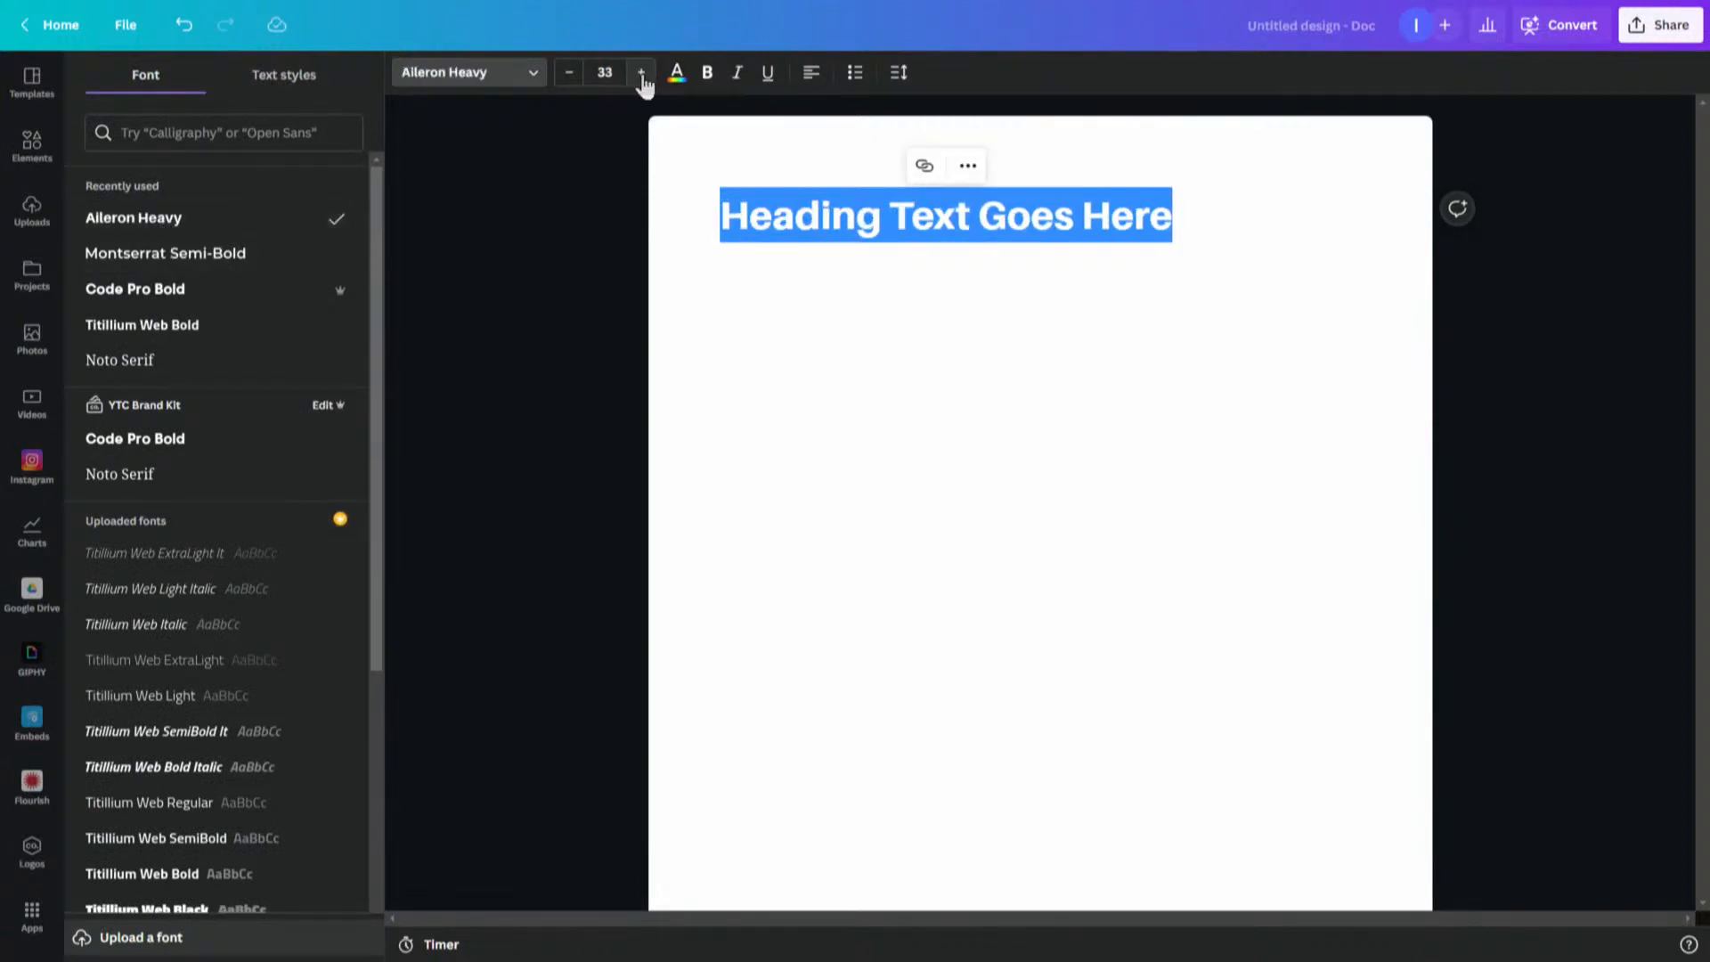
left_click(641, 73)
left_click(642, 73)
left_click(641, 73)
left_click(642, 73)
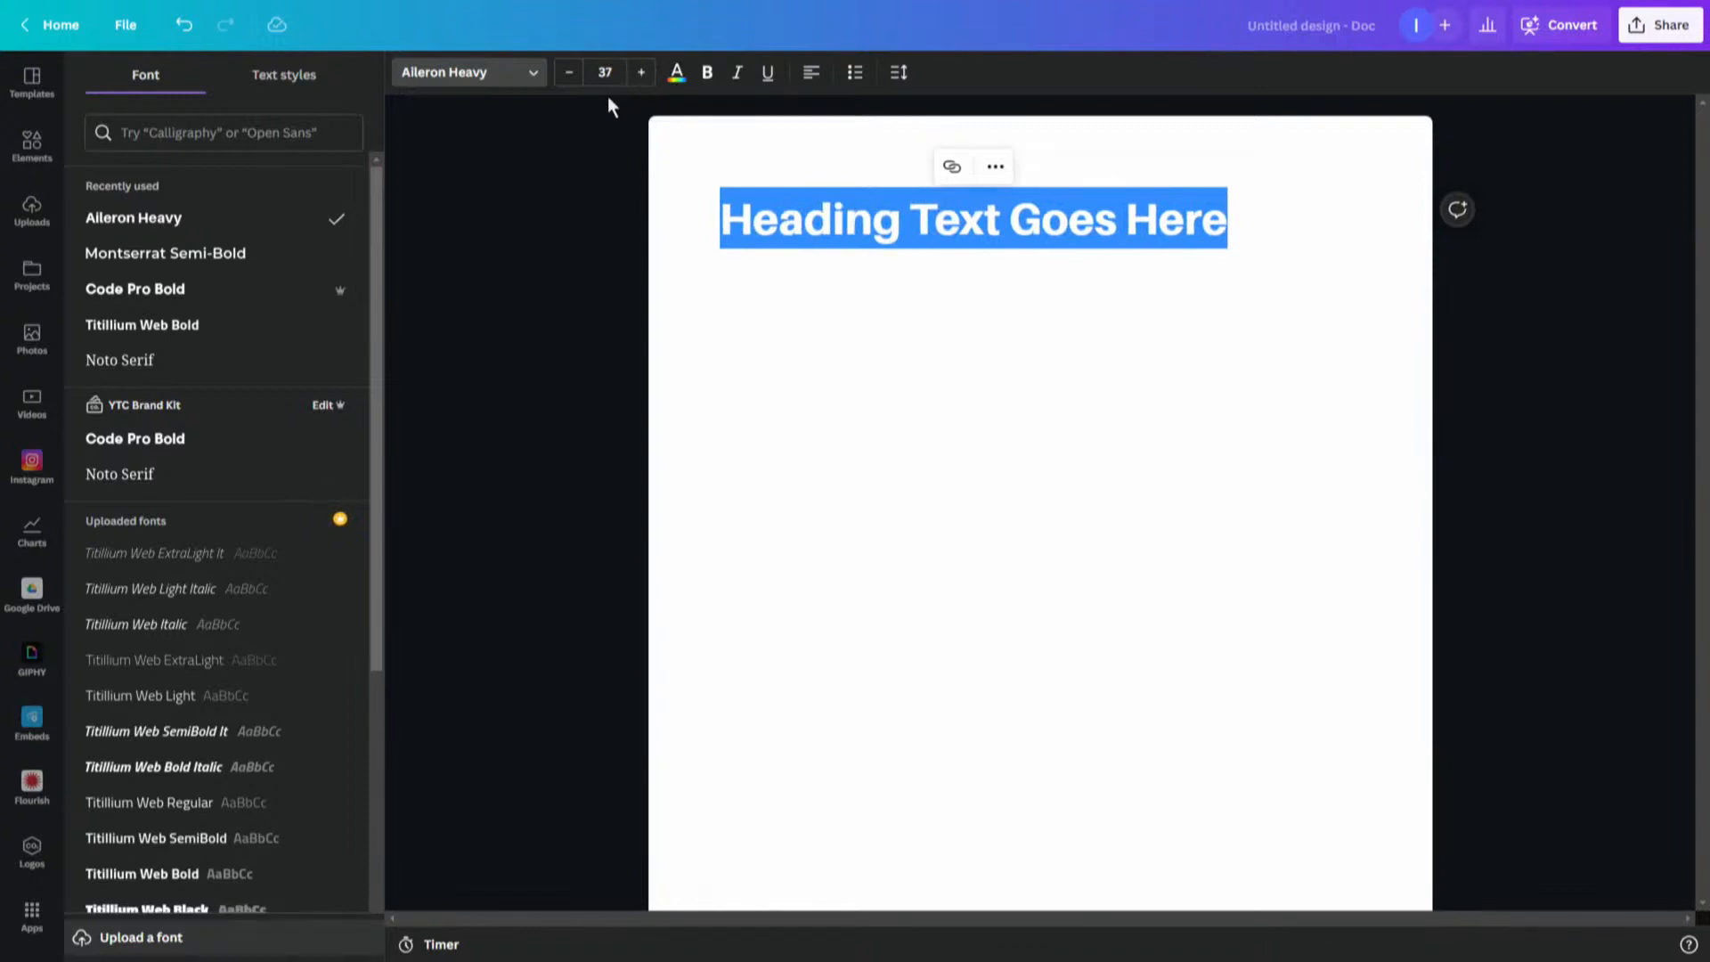
left_click(783, 274)
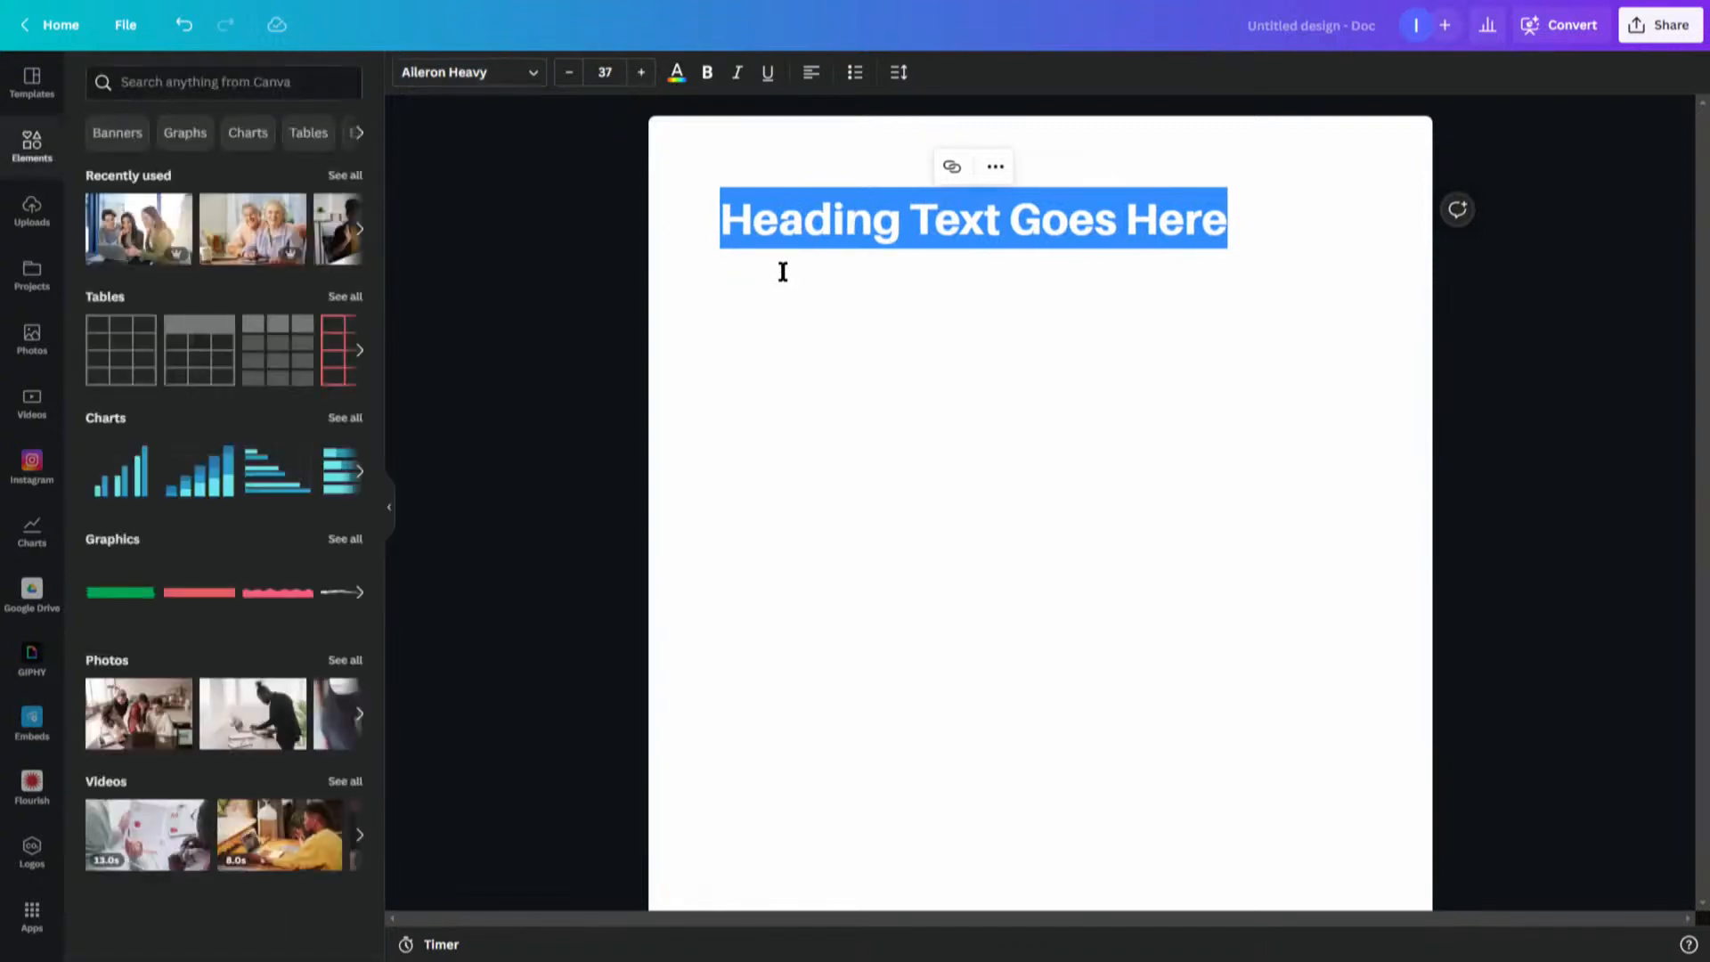
- Examine the link and more-options menus for the selected heading
left_click(953, 171)
left_click(858, 327)
left_click(951, 178)
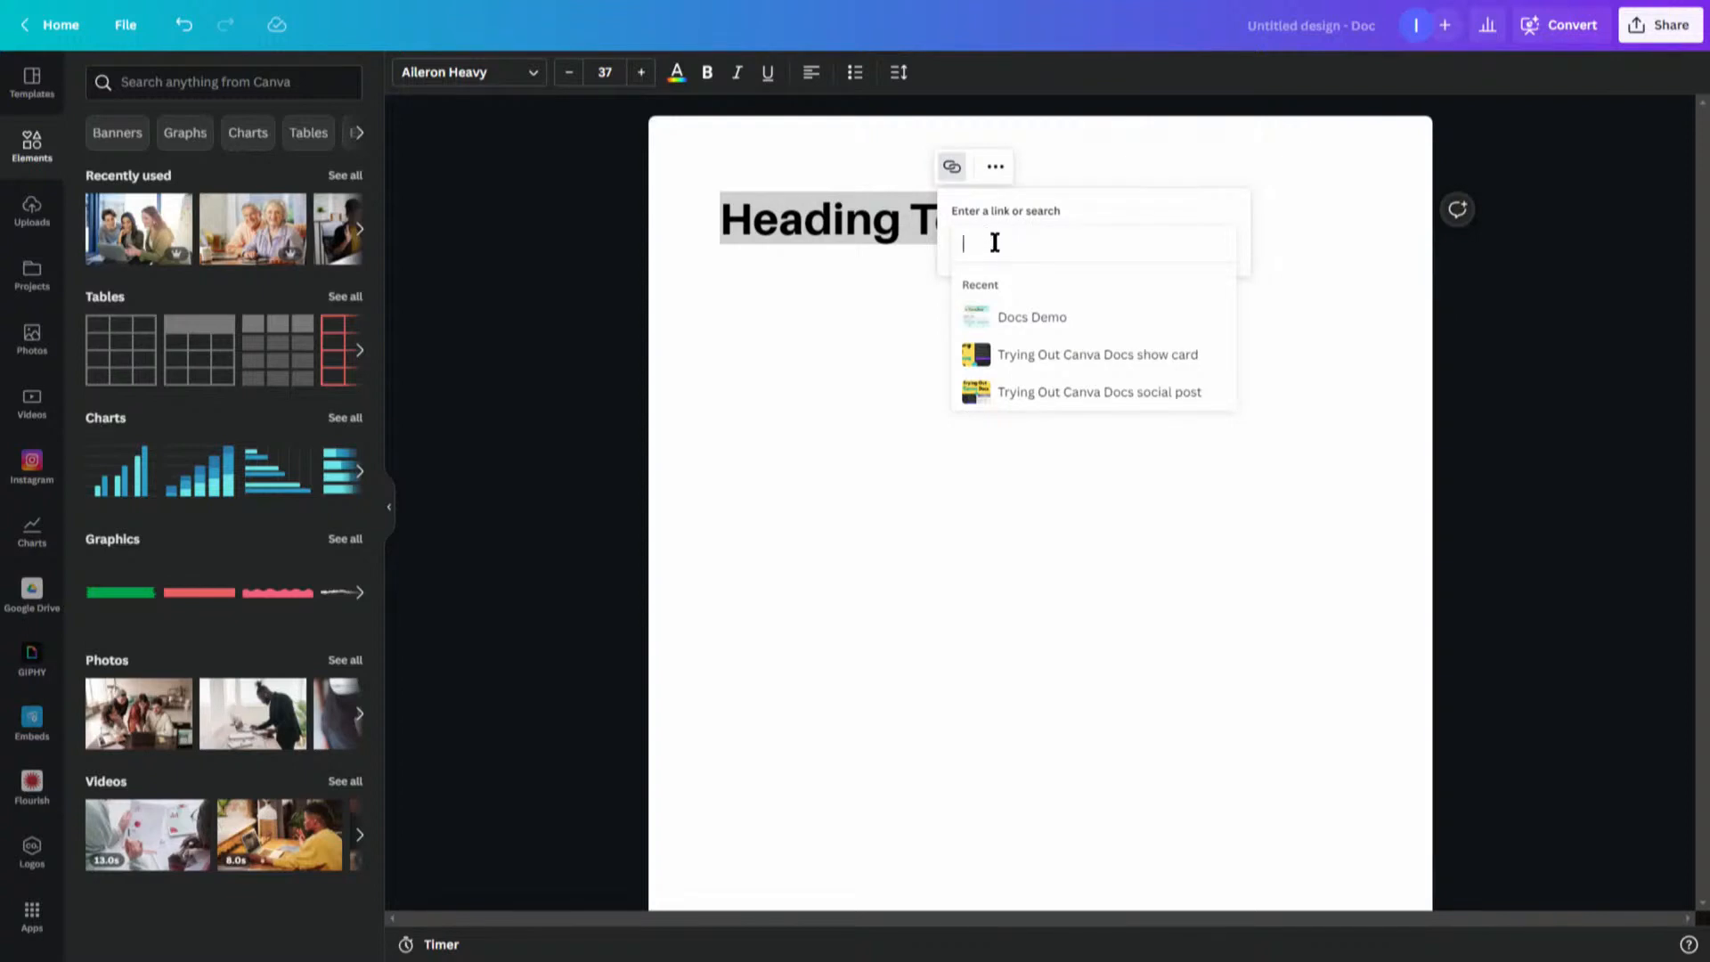
left_click(995, 169)
left_click(995, 169)
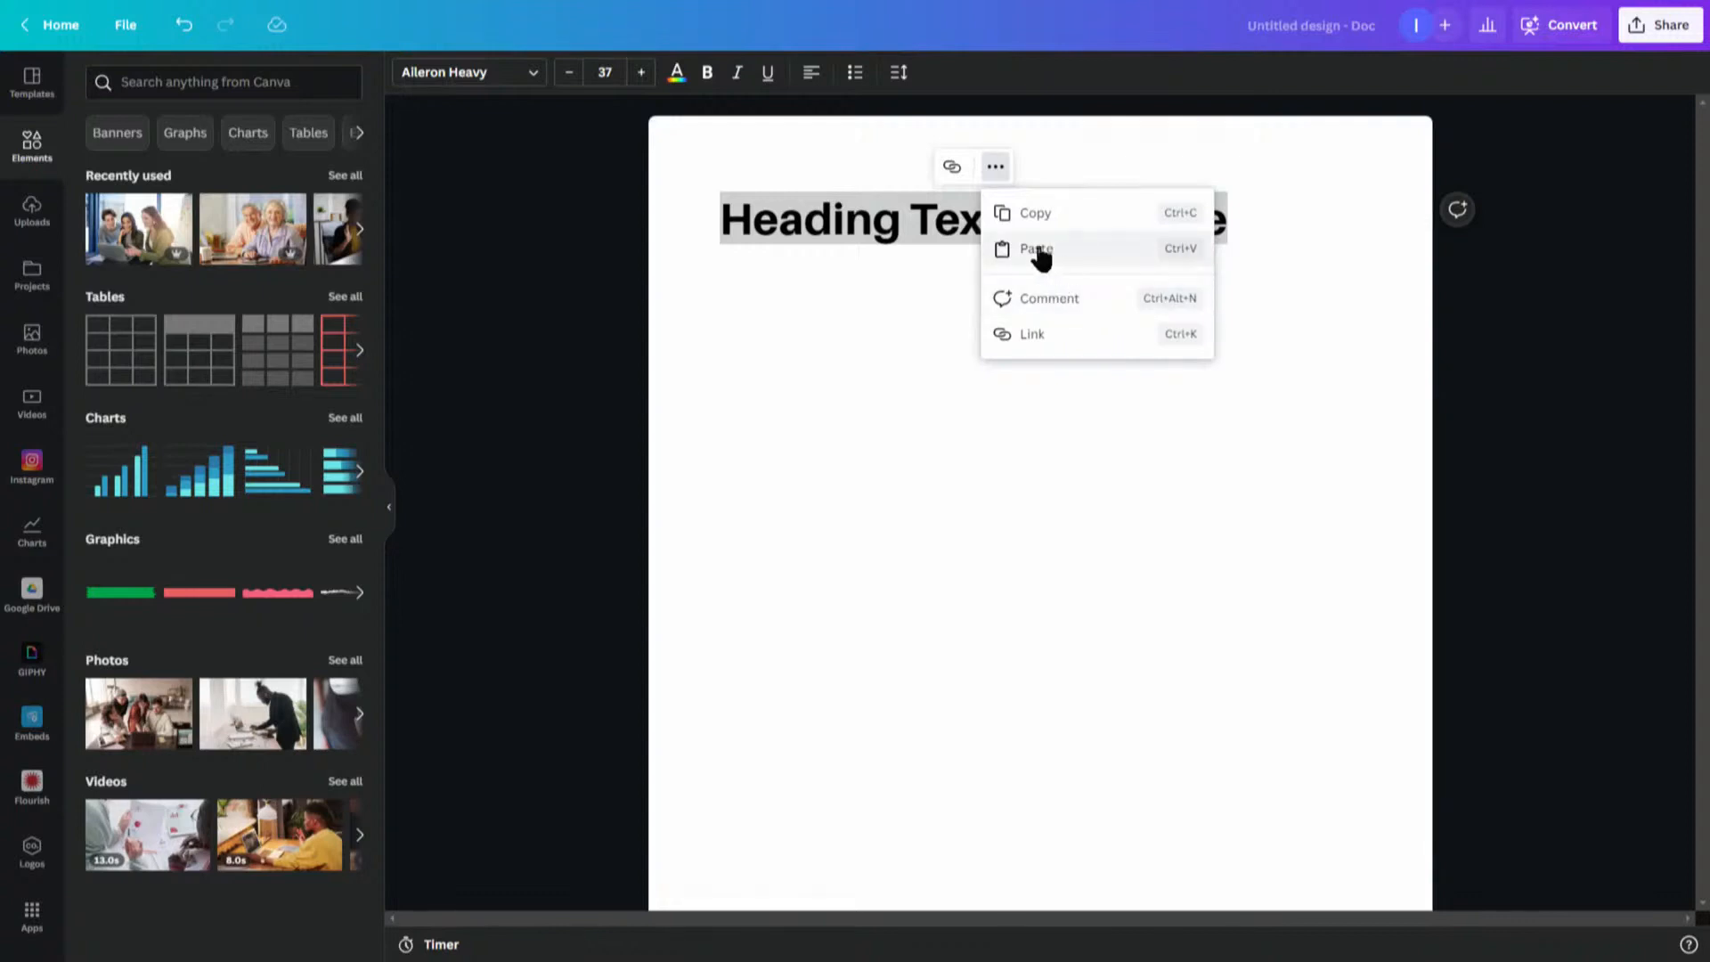
key("Escape")
left_click(703, 278)
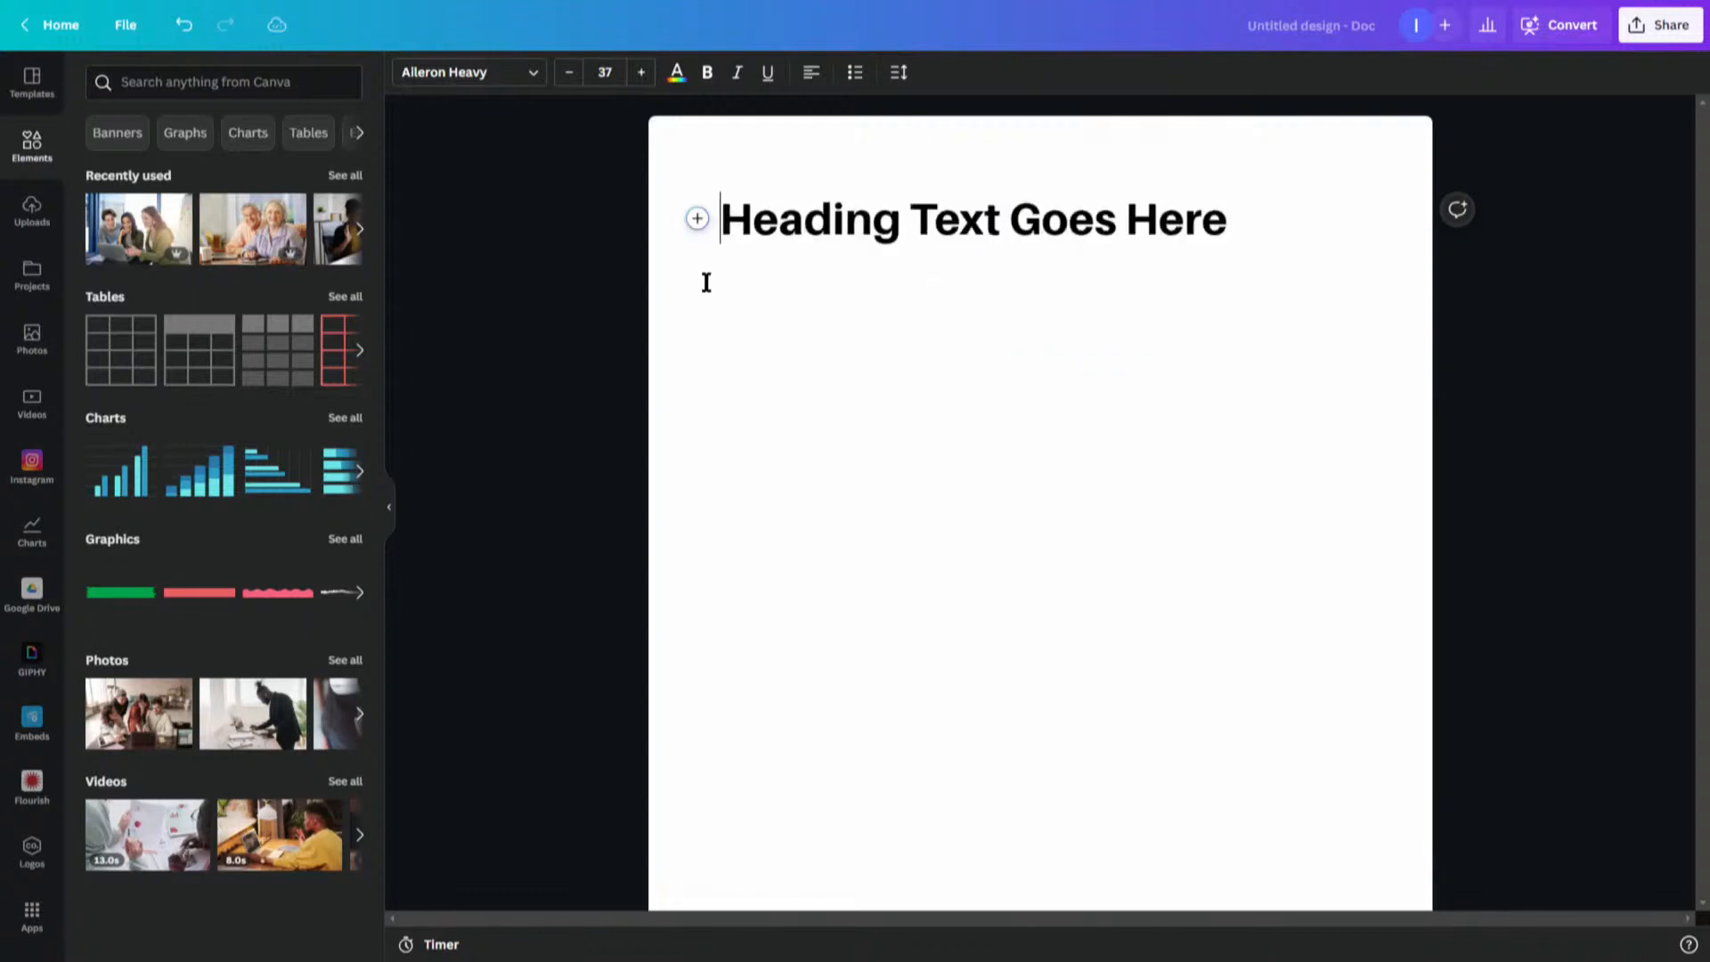
- Add a Body block below the heading reading 'This is body text. Hello World.'
left_click(697, 219)
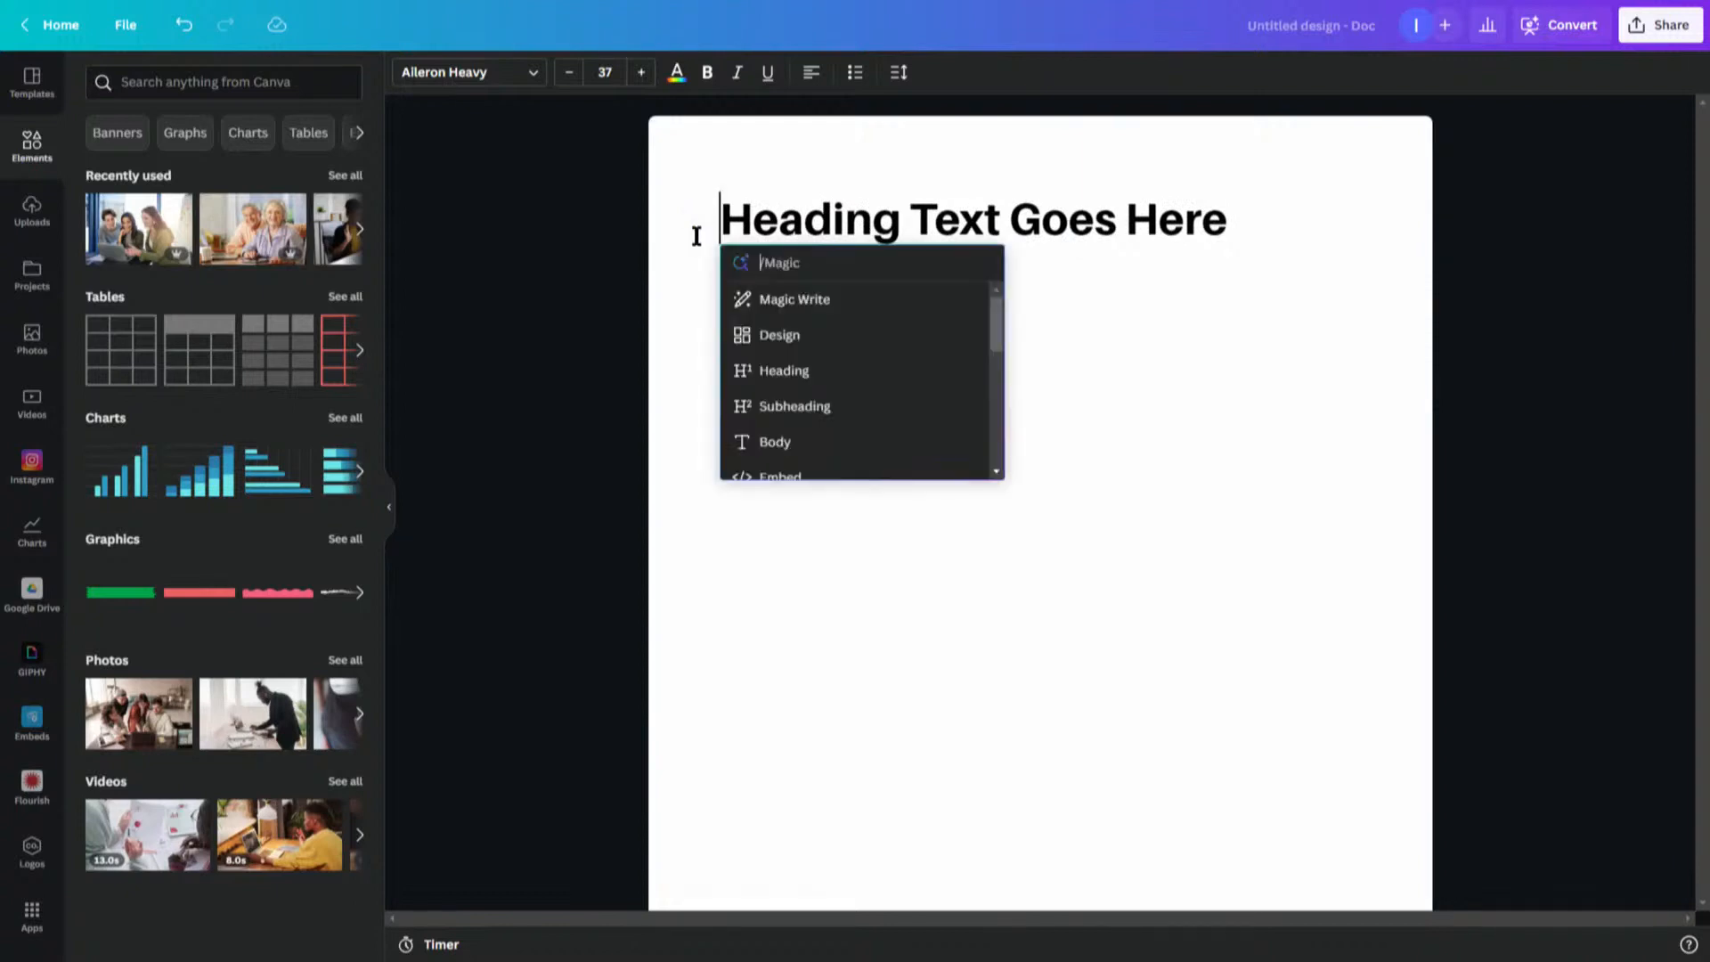
left_click(775, 443)
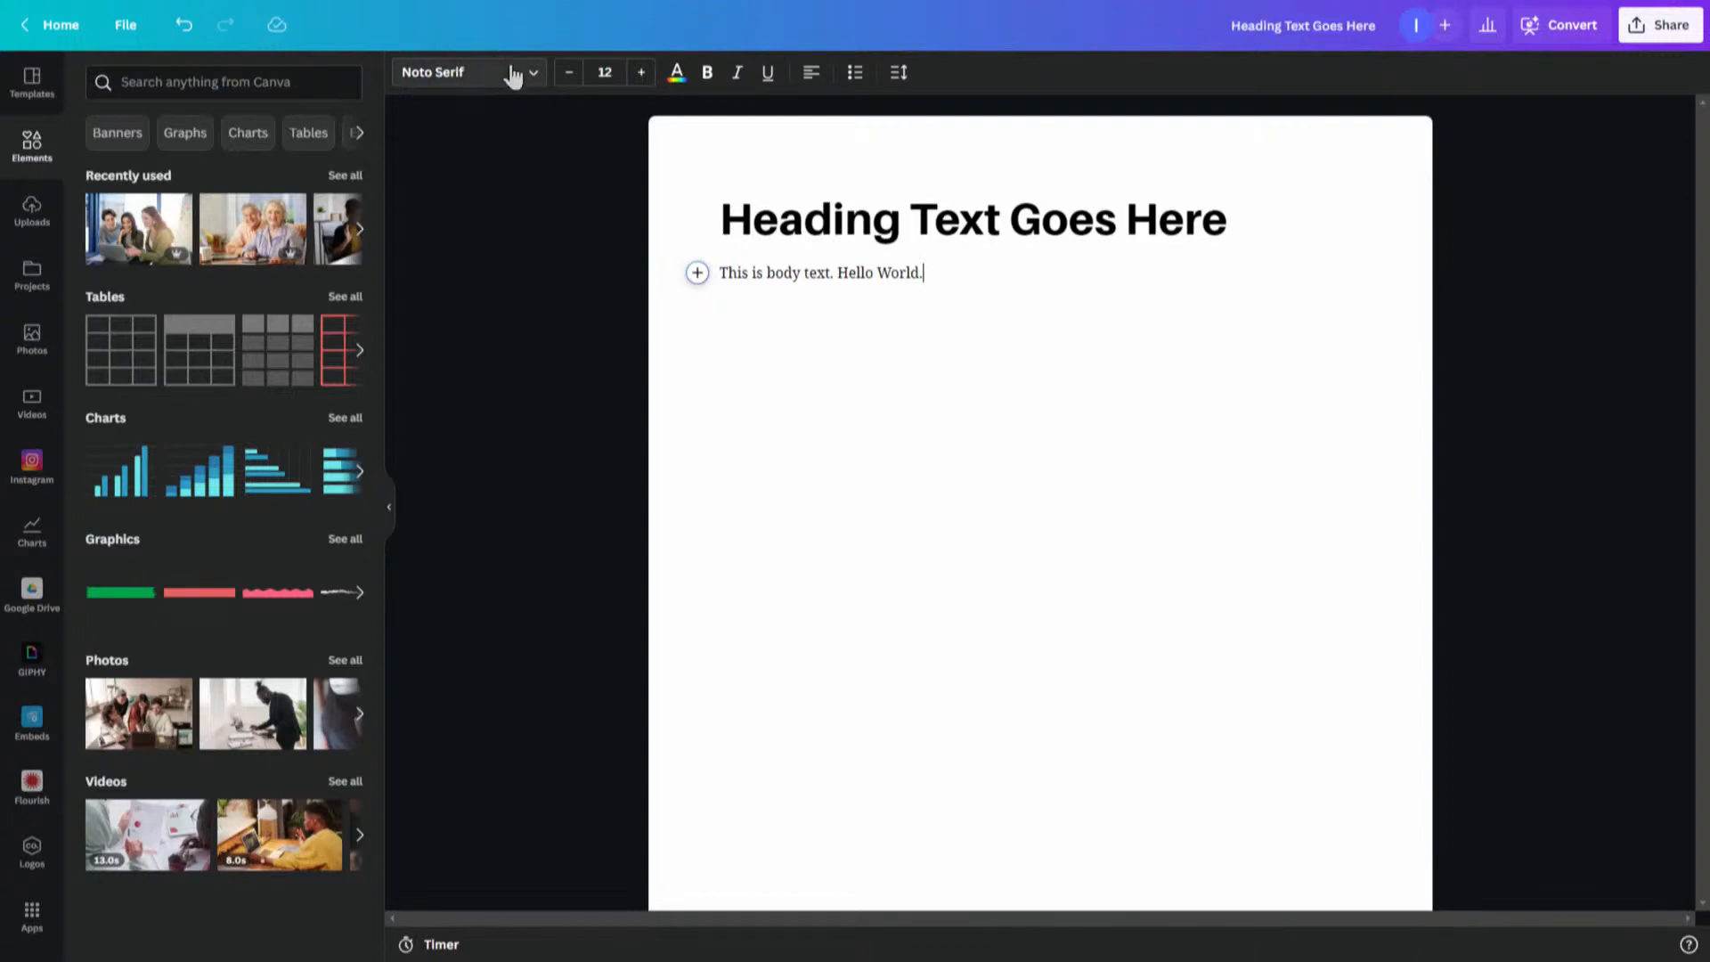
- Select the body text and change its font to Now
left_click_drag(716, 276, 935, 273)
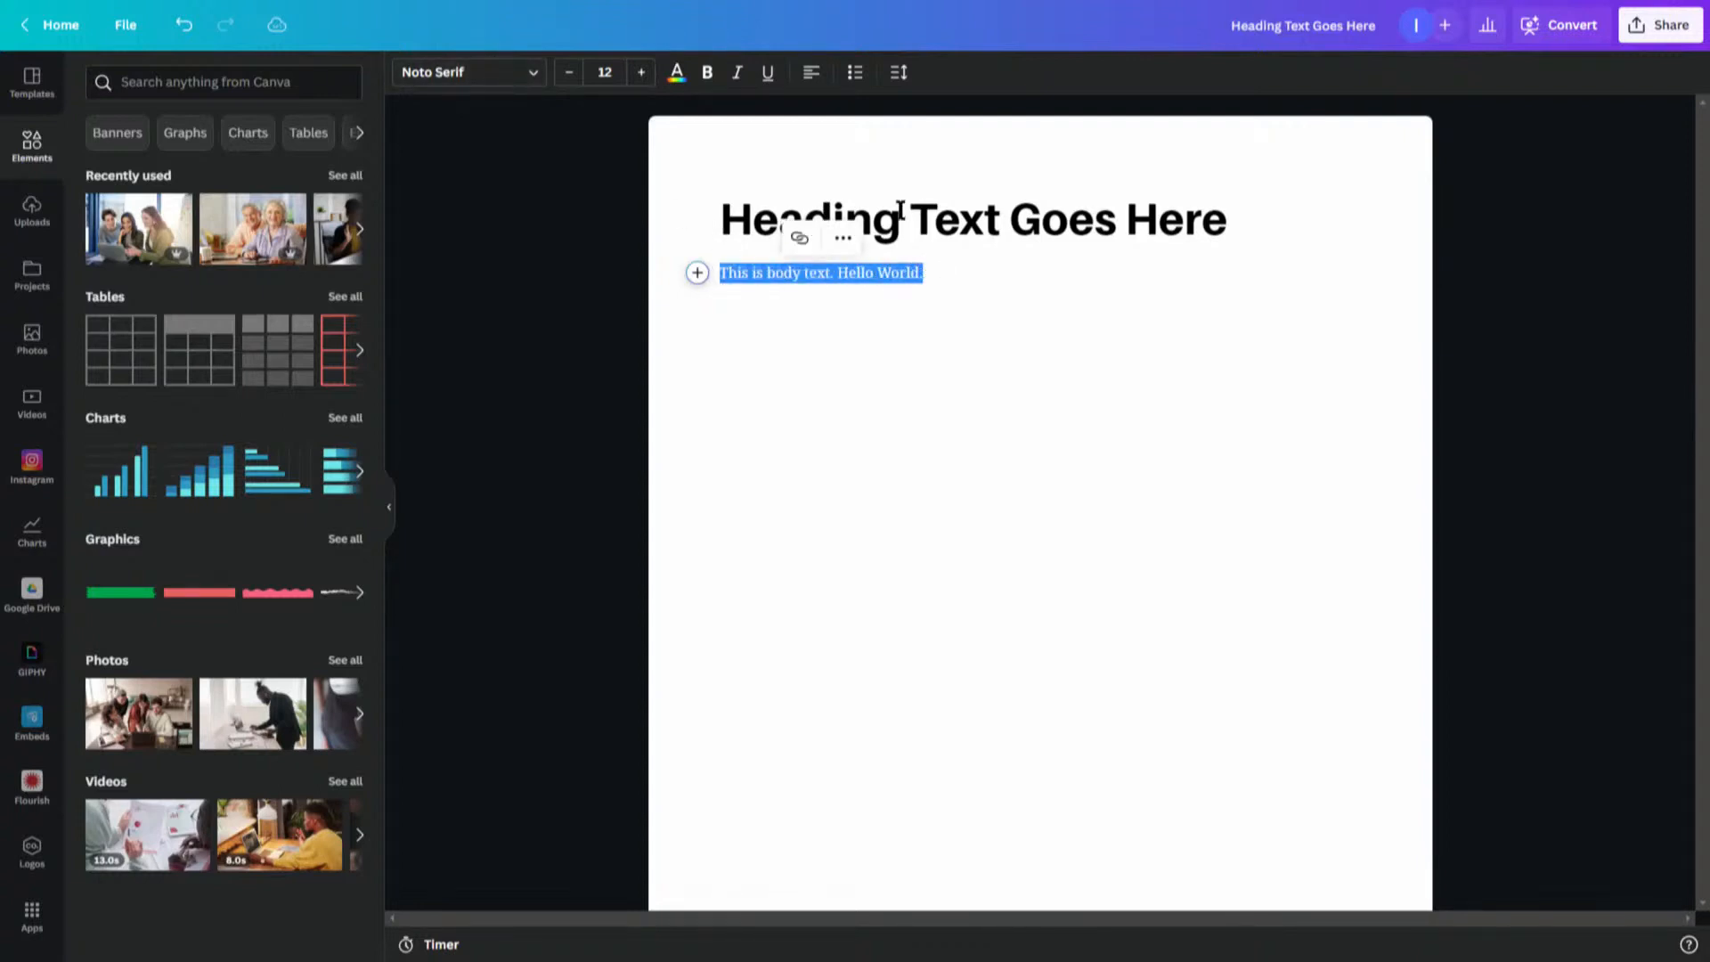
left_click(535, 78)
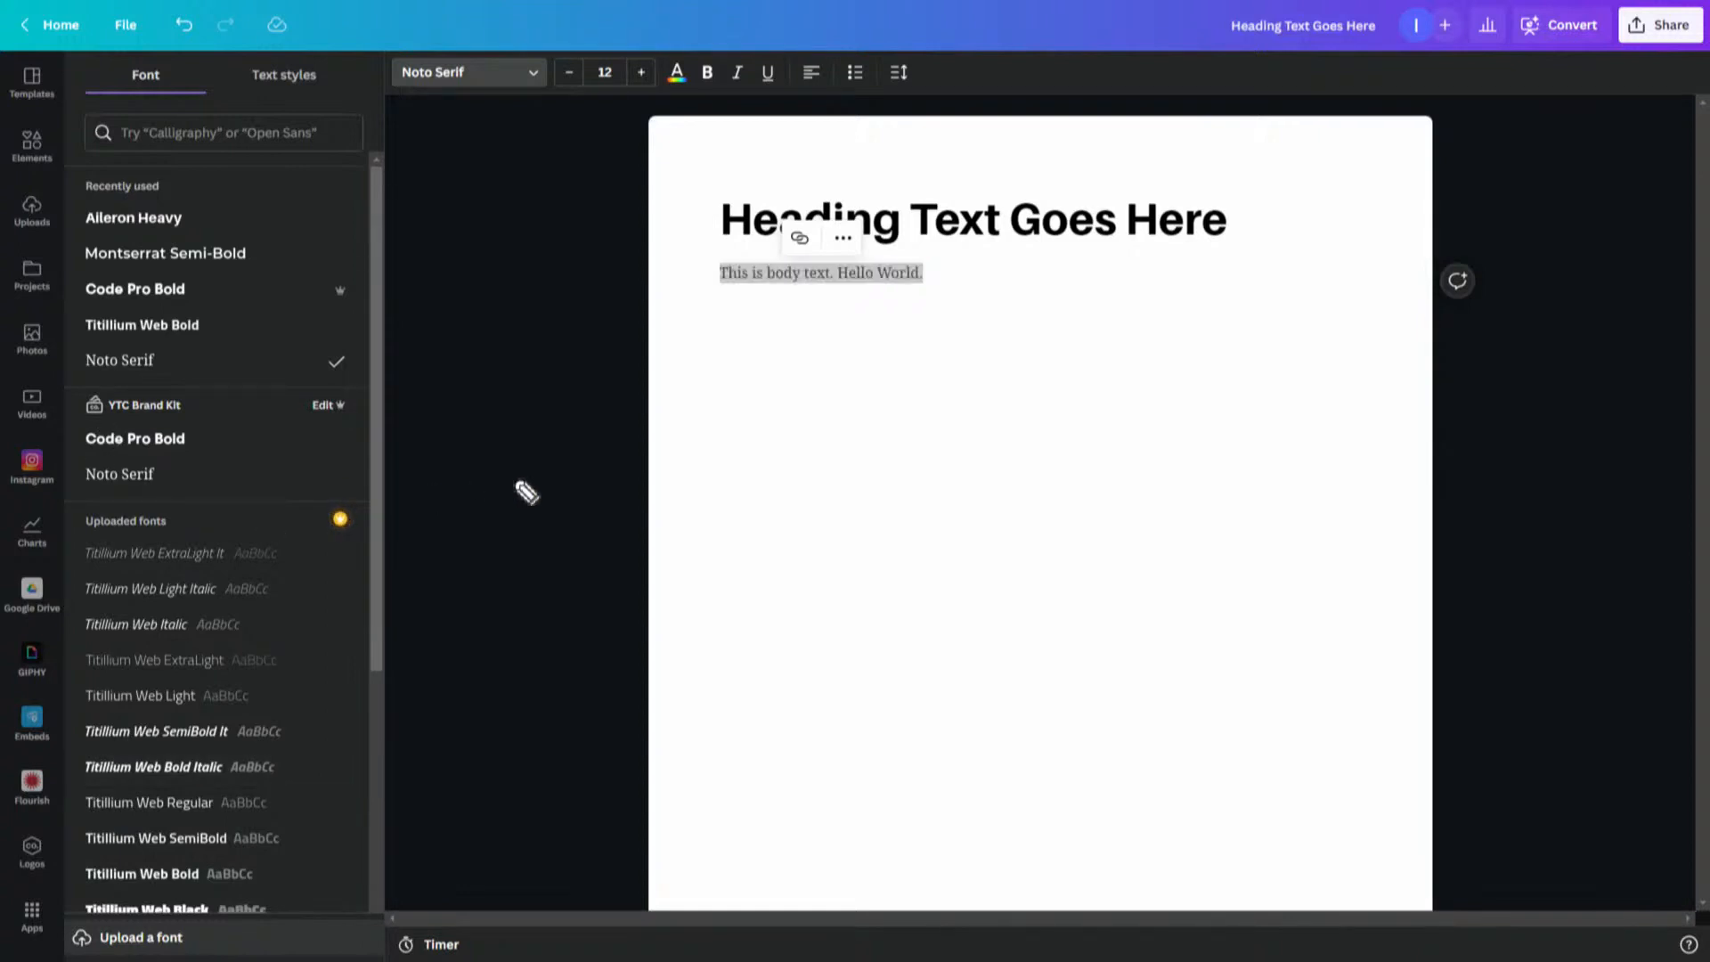
mouse_move(540, 462)
left_mouse_down()
mouse_move(349, 435)
mouse_move(313, 453)
mouse_move(332, 447)
mouse_move(307, 431)
mouse_move(356, 481)
left_mouse_up()
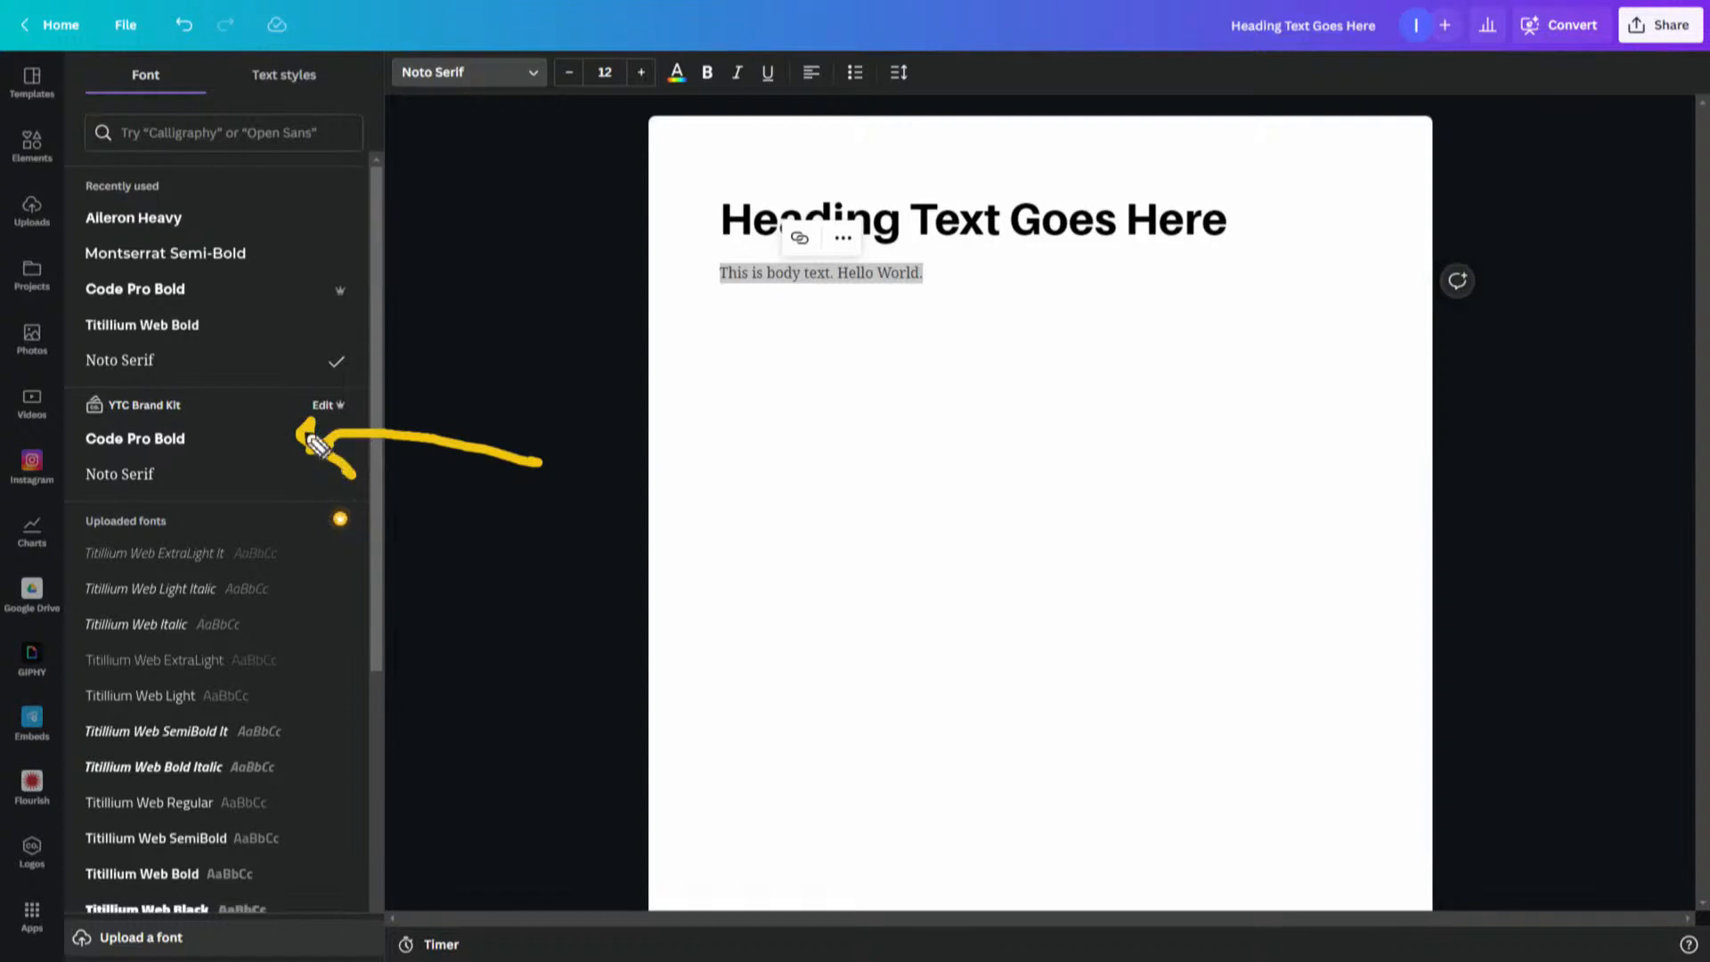
mouse_move(419, 386)
left_mouse_down()
mouse_move(71, 365)
mouse_move(89, 514)
mouse_move(395, 409)
mouse_move(342, 379)
left_mouse_up()
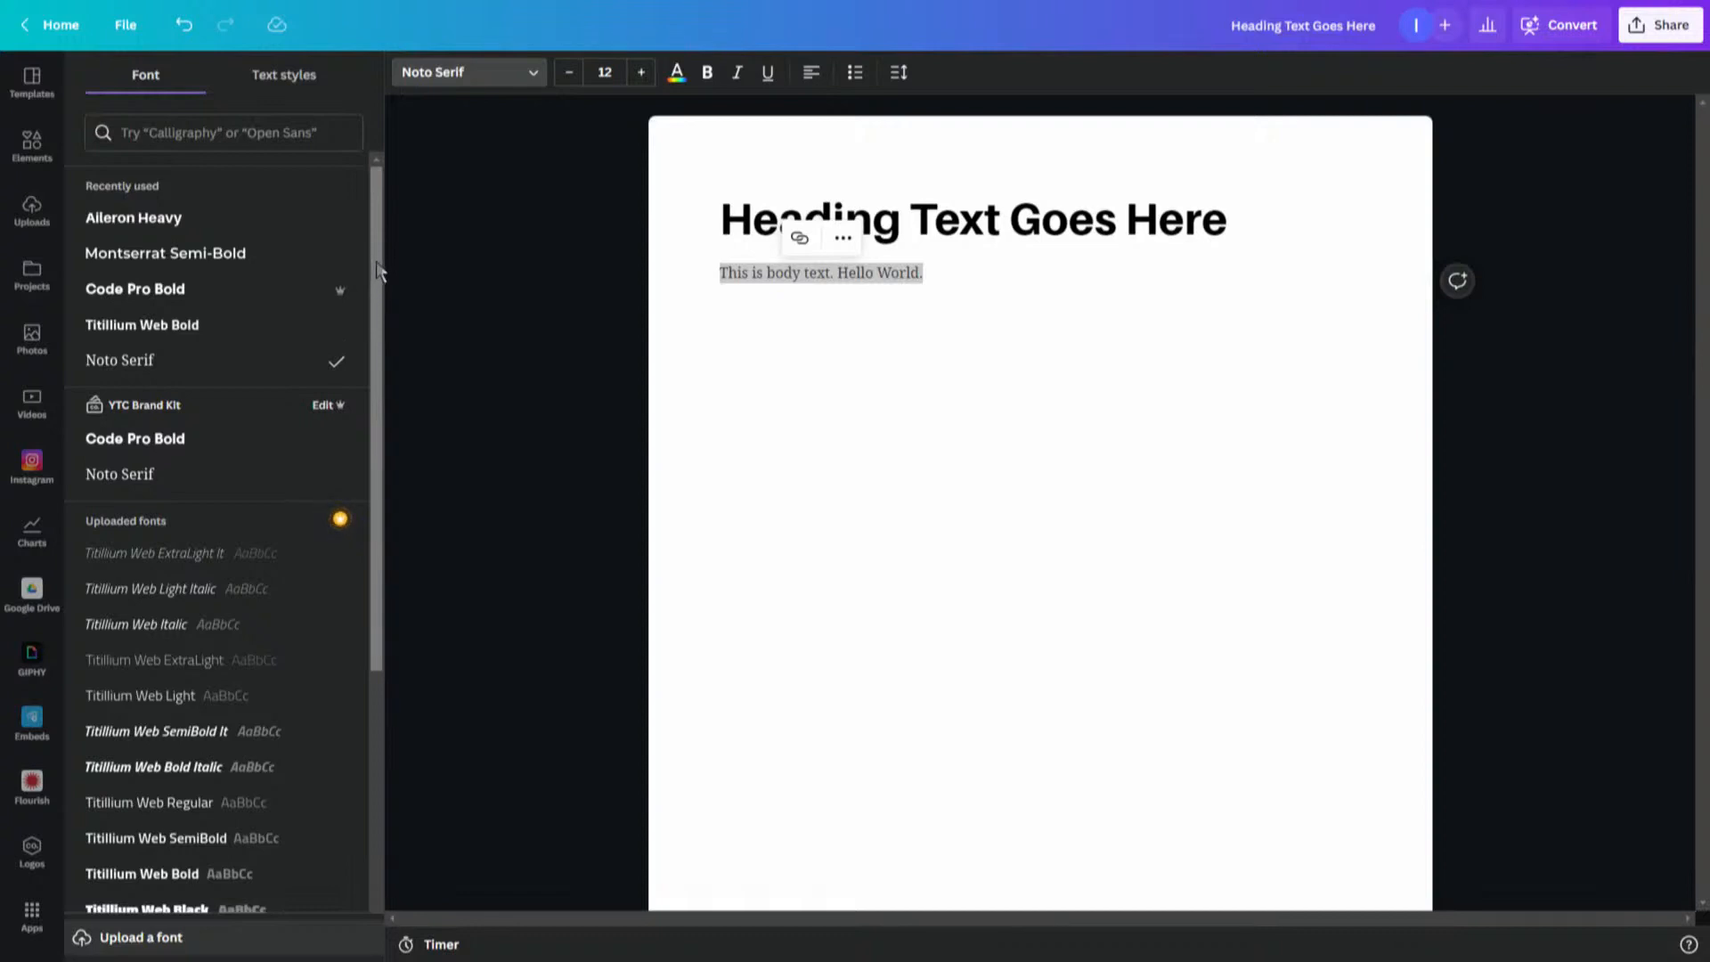
left_click_drag(377, 270, 368, 728)
scroll(366, 720, "down", 5)
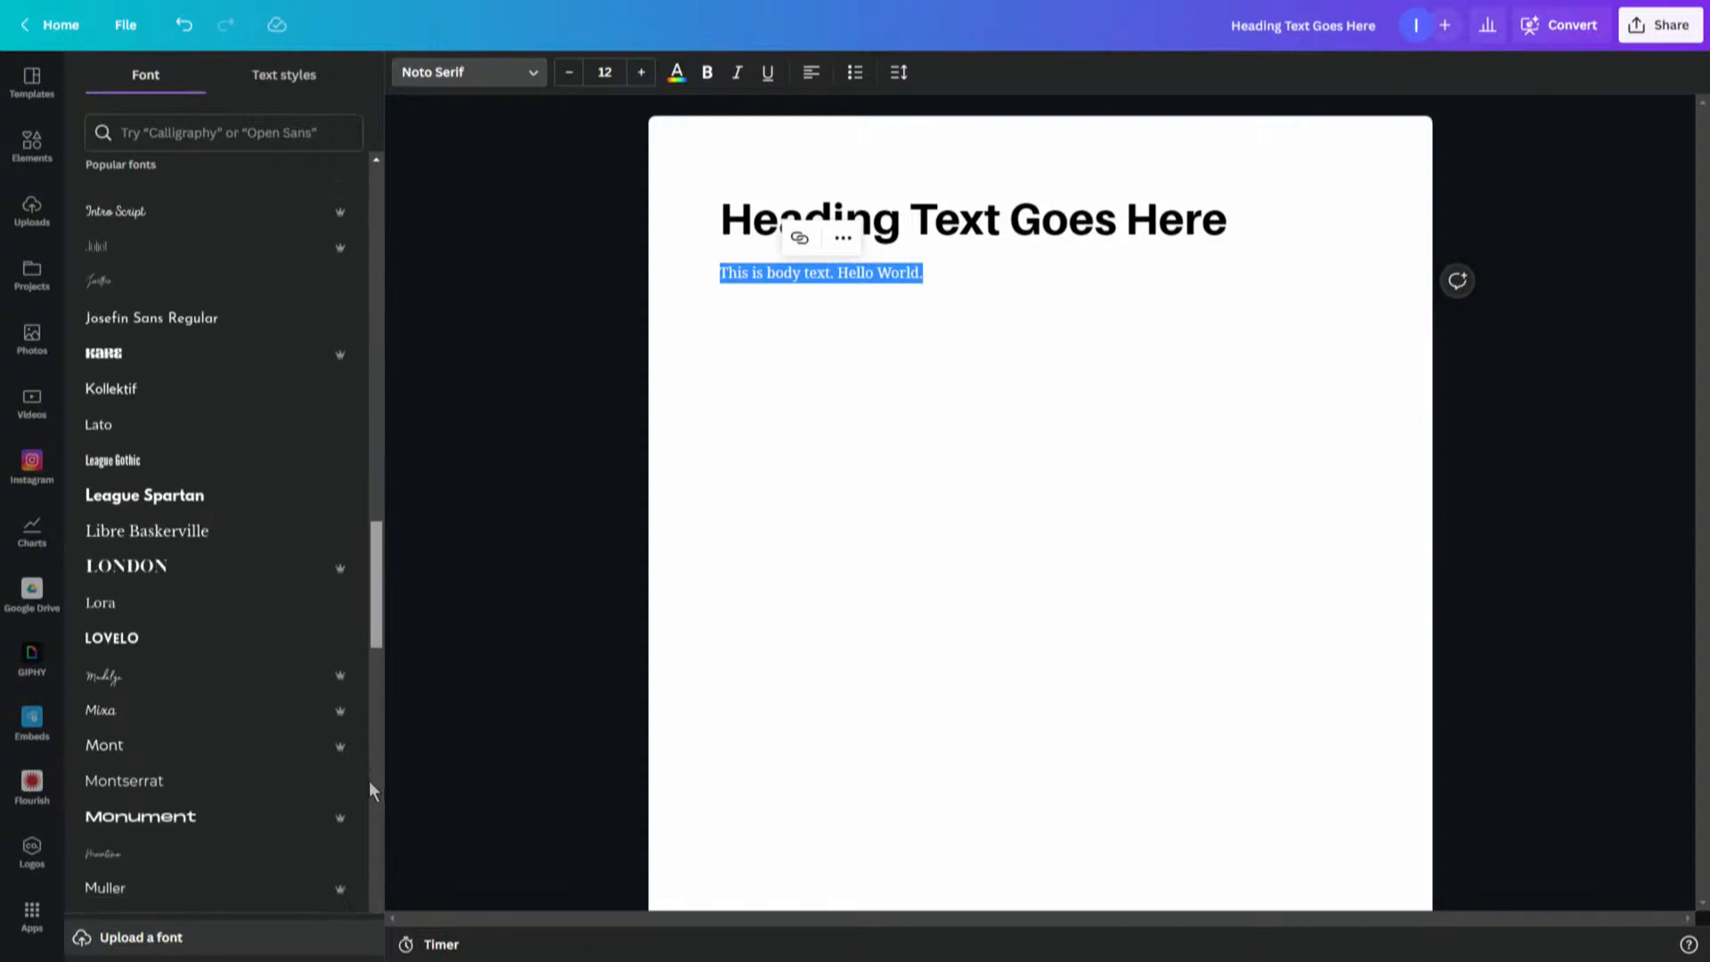
scroll(368, 791, "down", 4)
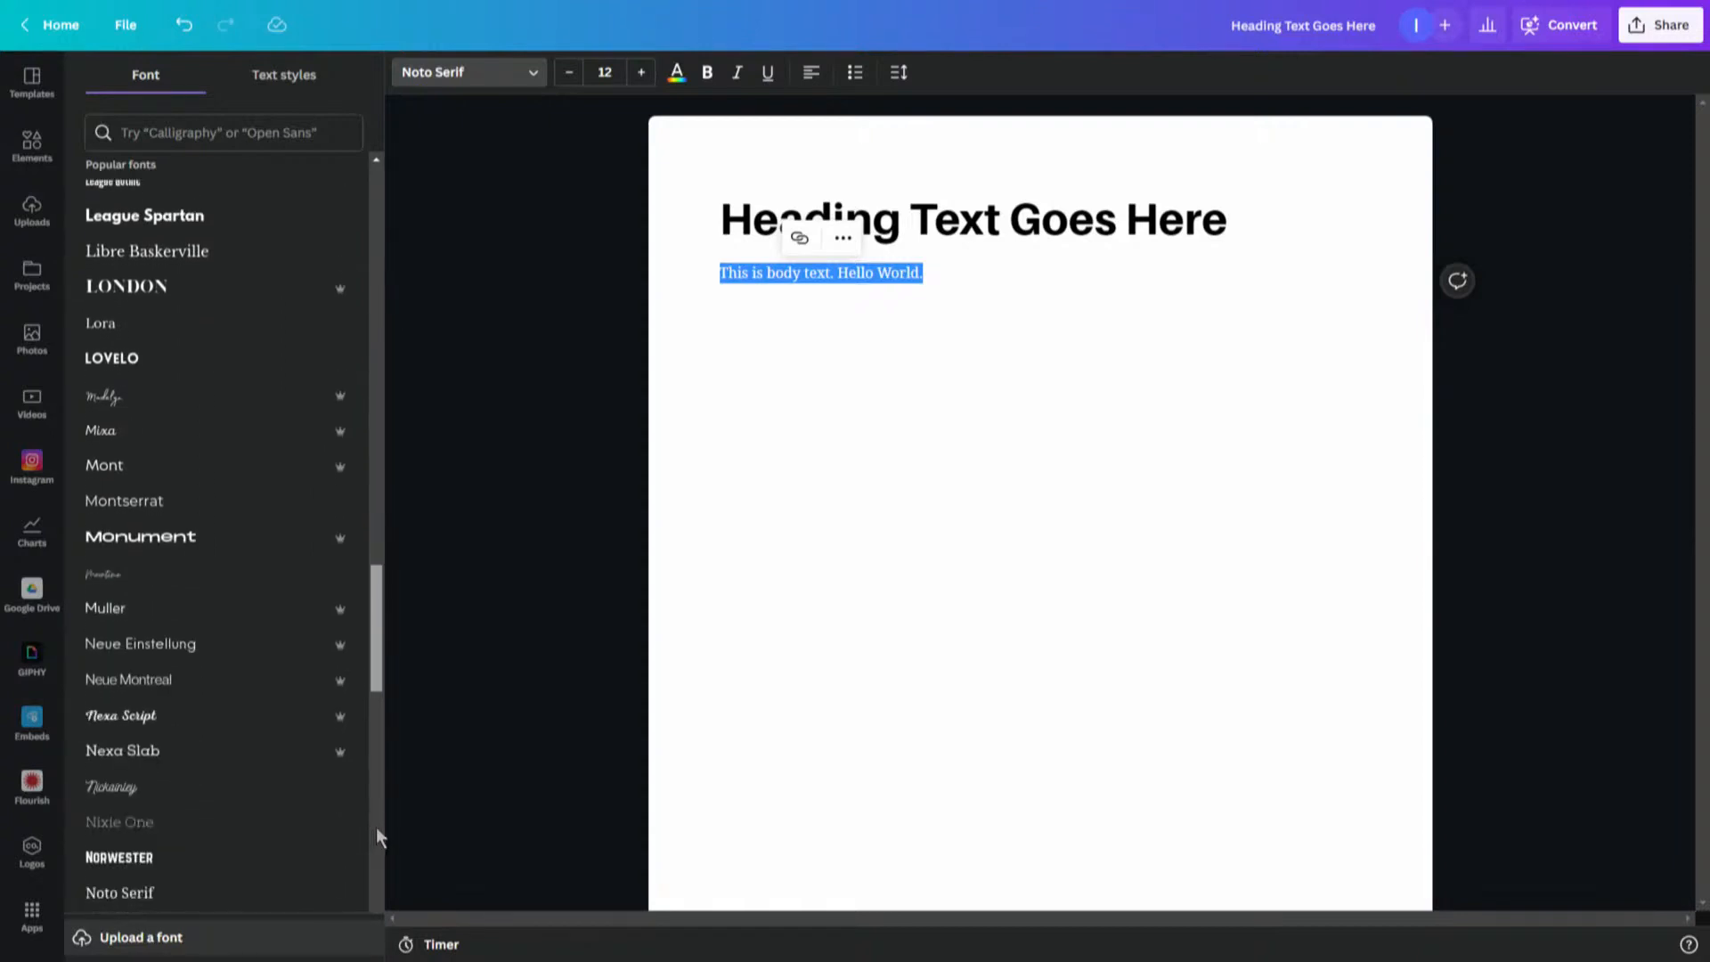
scroll(379, 846, "down", 3)
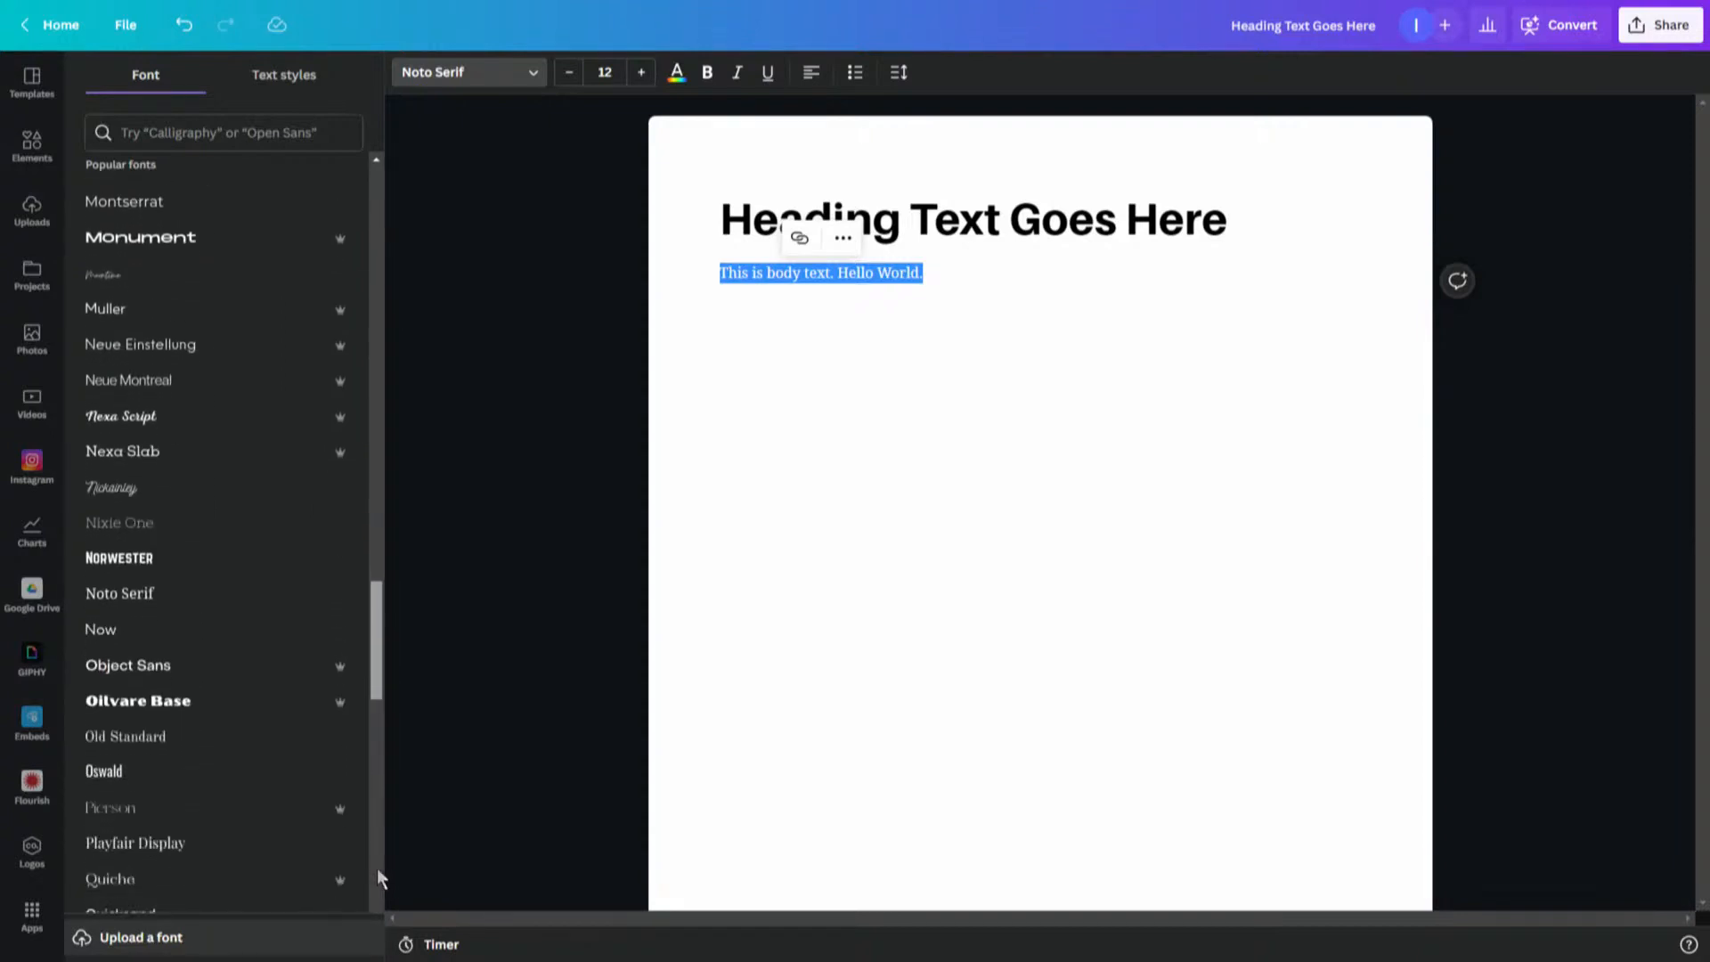
left_click(202, 641)
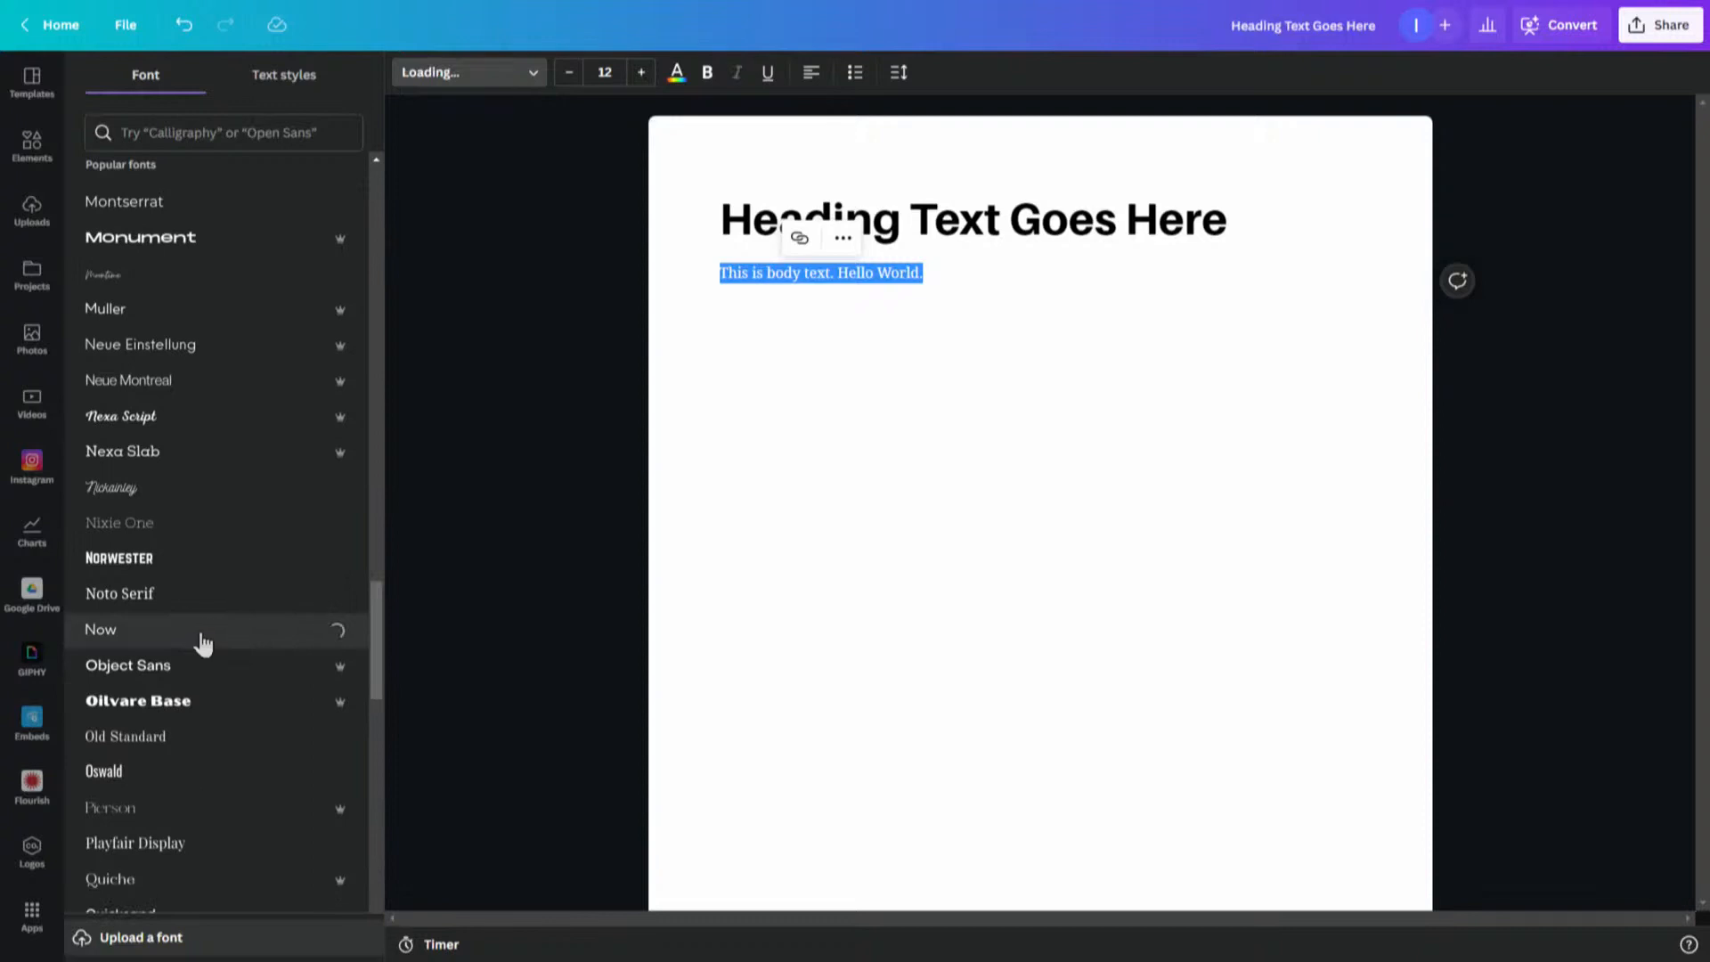
left_click(887, 346)
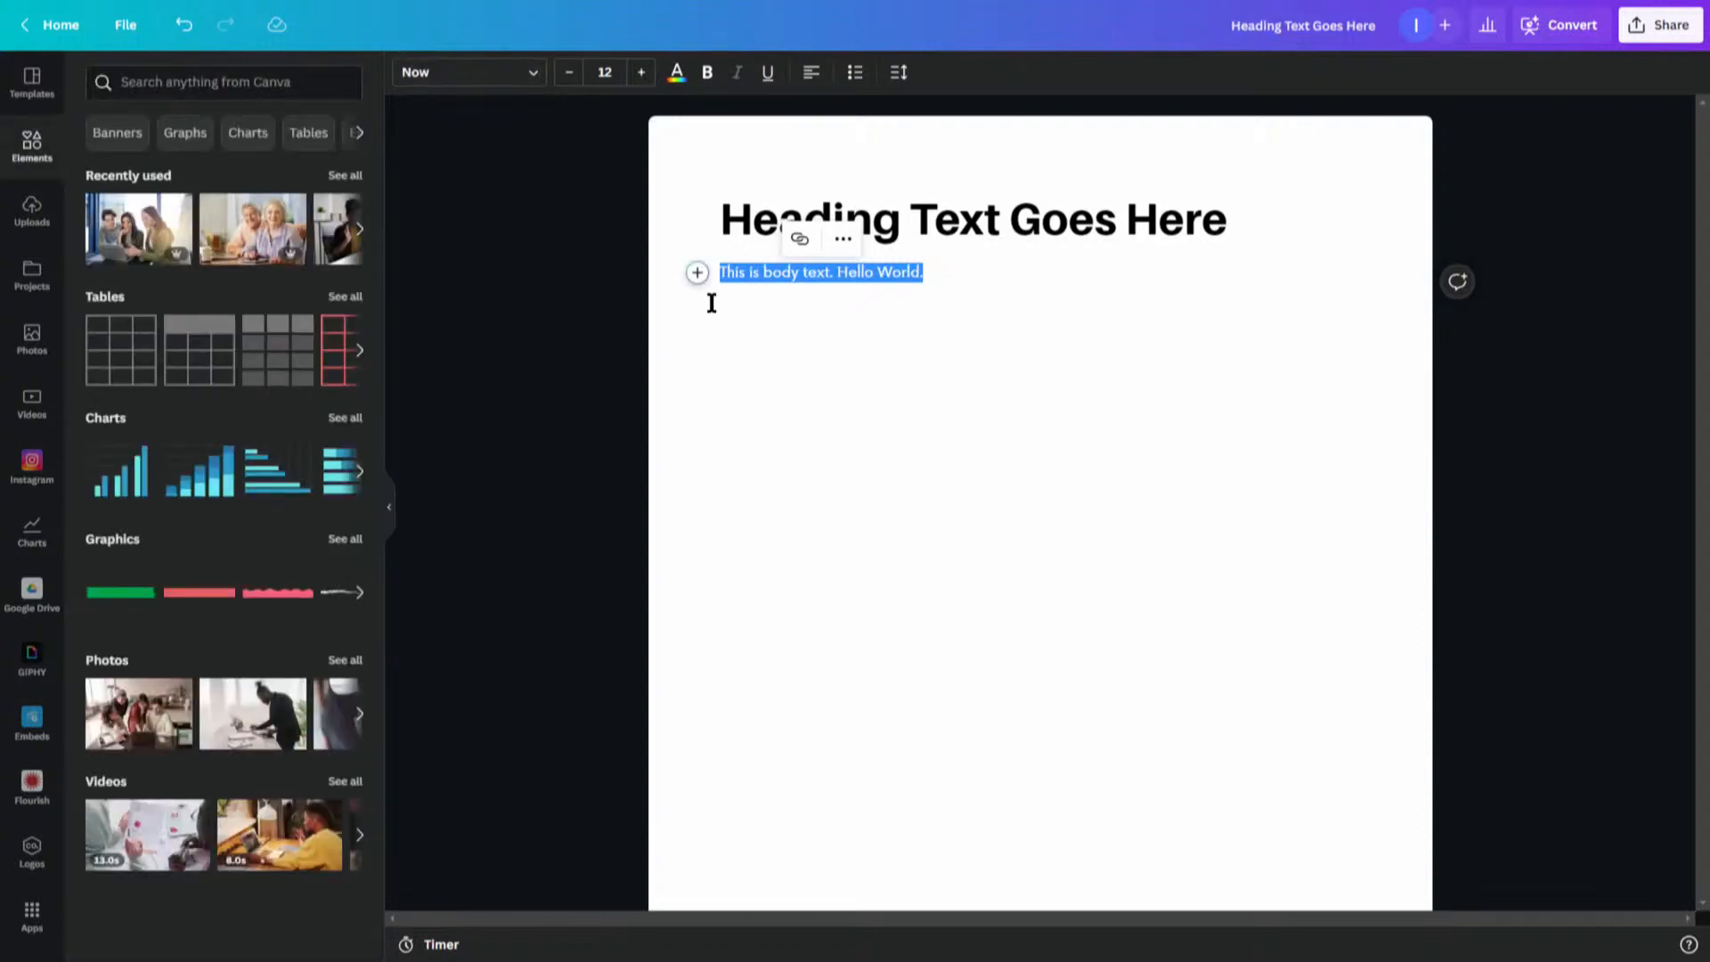
- Reapply the Body style to the first body paragraph, restoring its default font
left_click(696, 273)
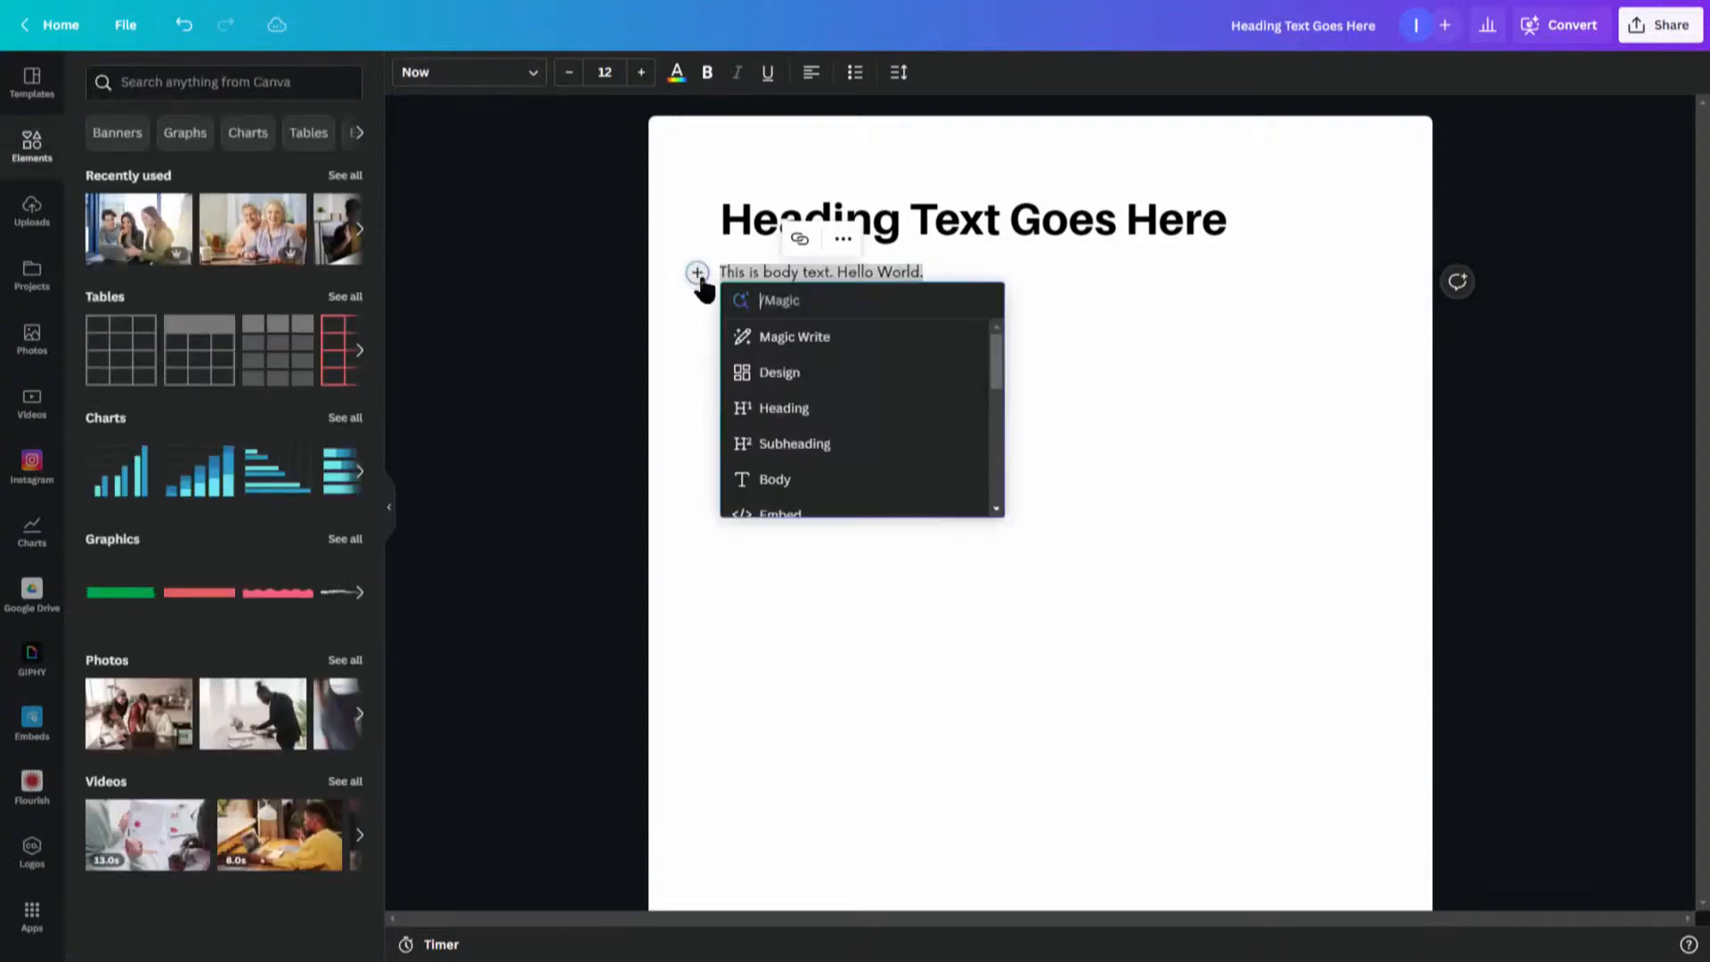
left_click(774, 485)
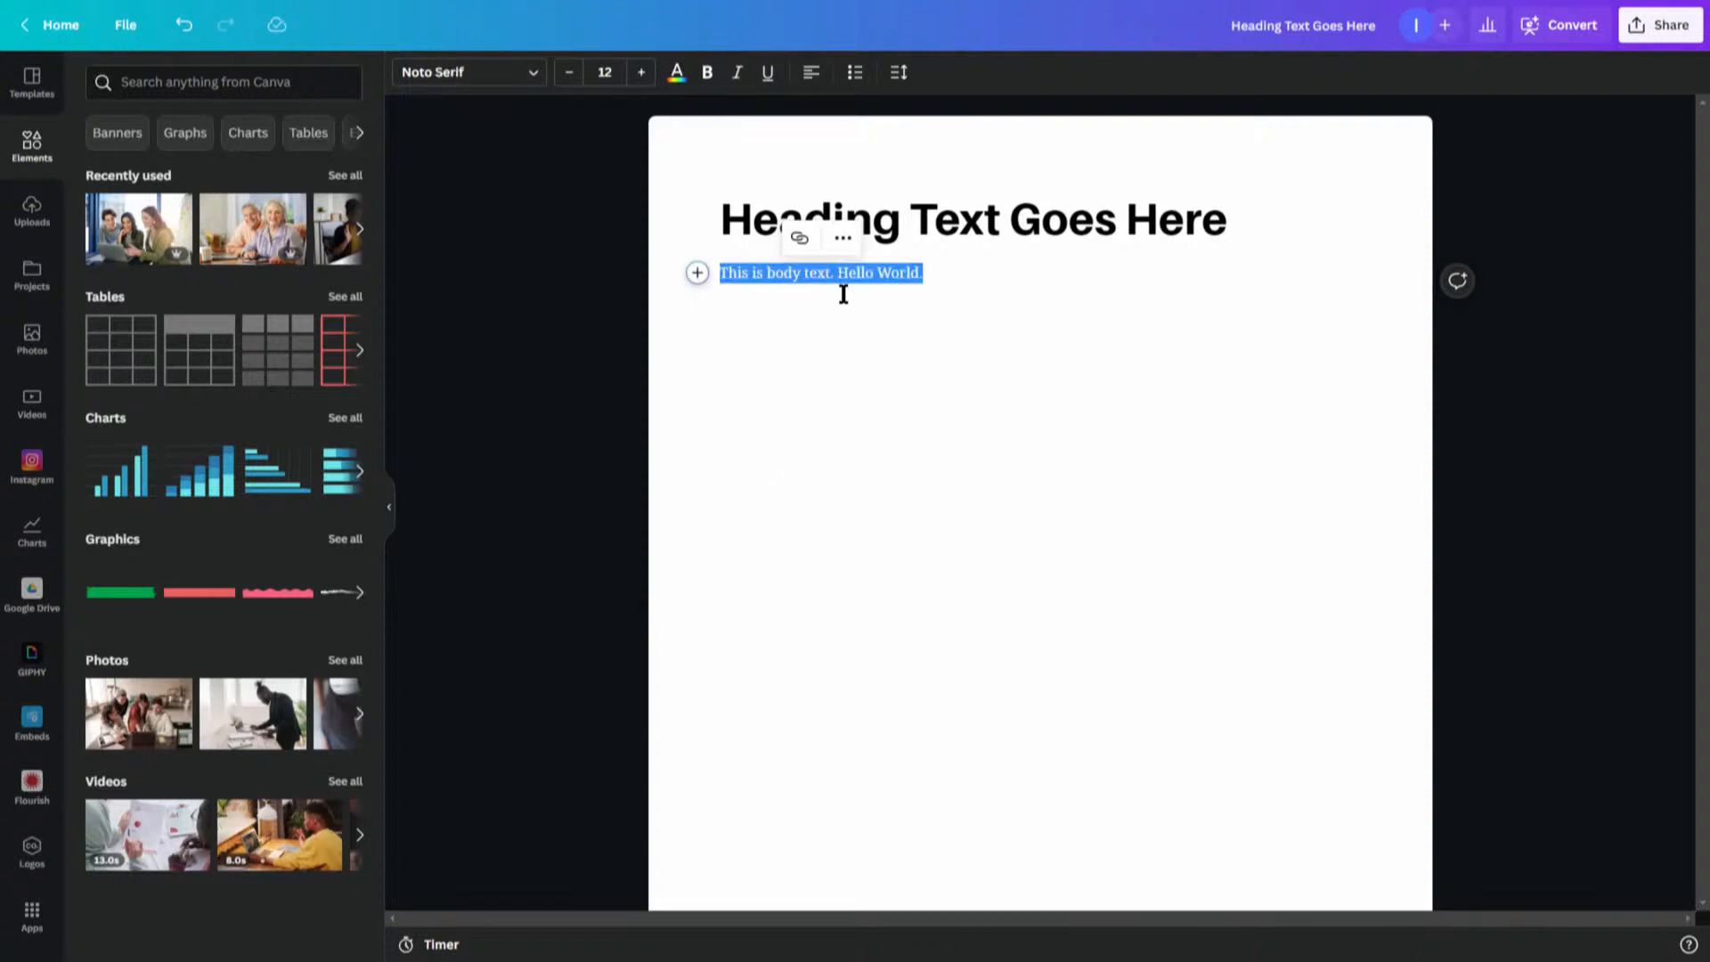
left_click(784, 419)
- Add a second body paragraph reading 'This is more.' below the first one
left_click(697, 274)
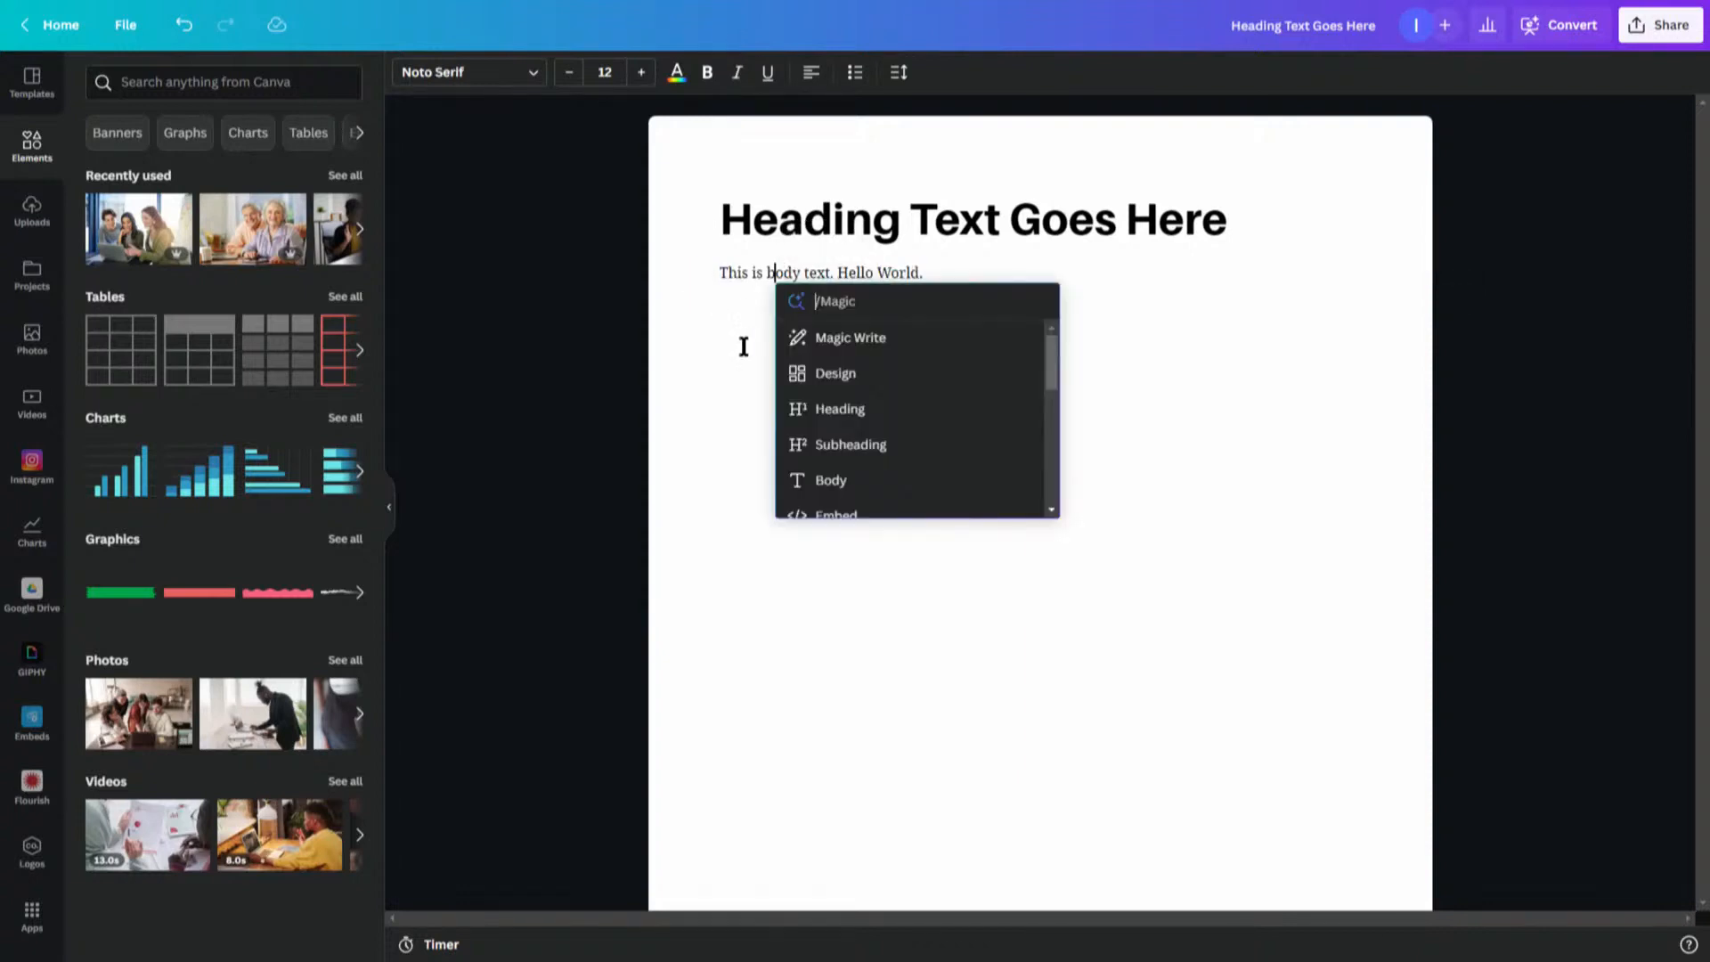
left_click(837, 491)
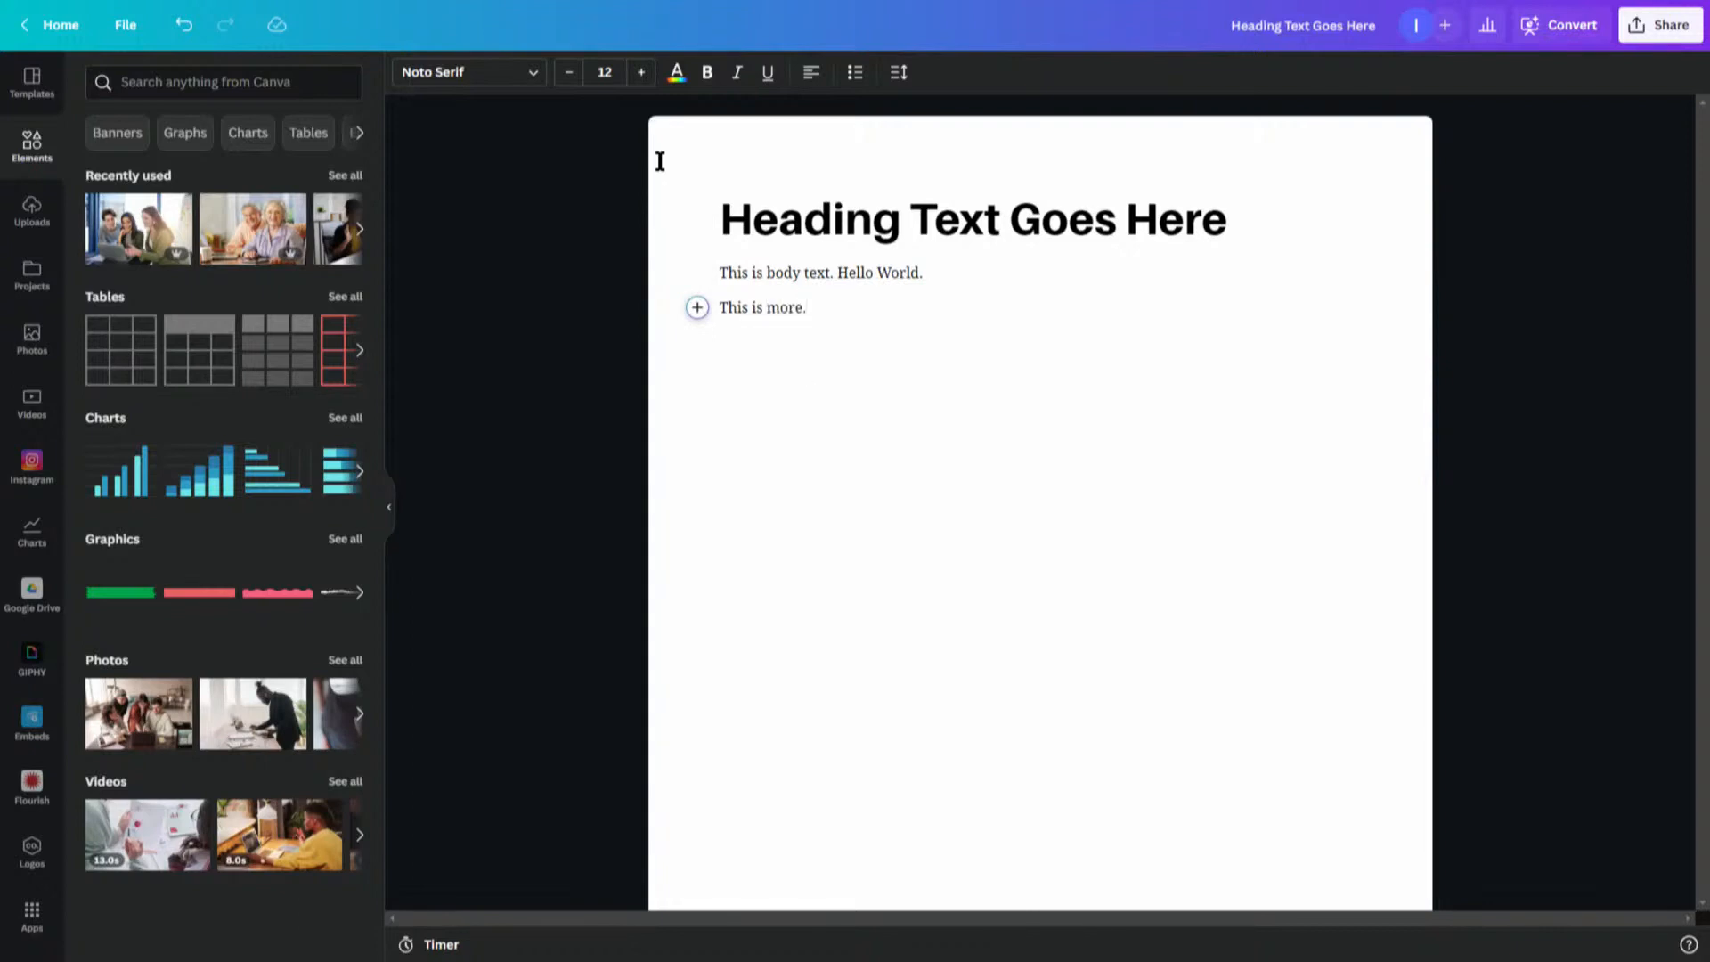
left_click(805, 269)
left_click(904, 213)
left_click(891, 273)
left_click(810, 390)
key("Return")
- Insert the photo of a man working at a laptop below 'This is more.', trying different sizes and positions before keeping it full width
left_click_drag(259, 712, 916, 522)
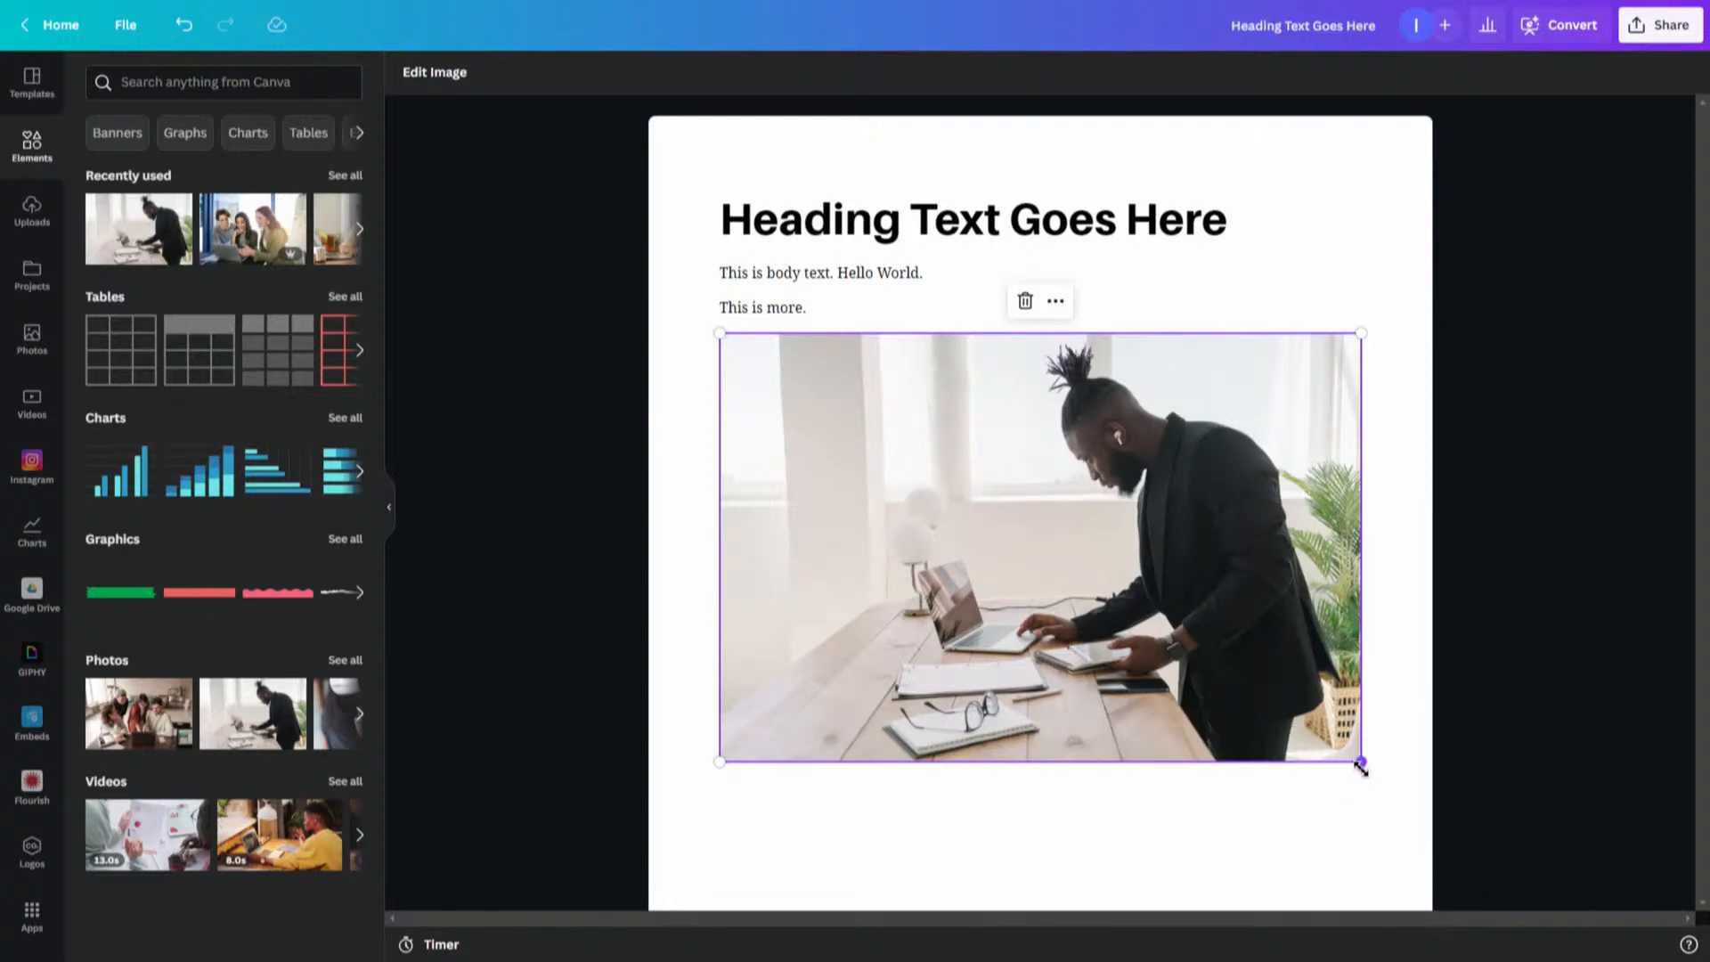
left_click_drag(1361, 766, 1246, 643)
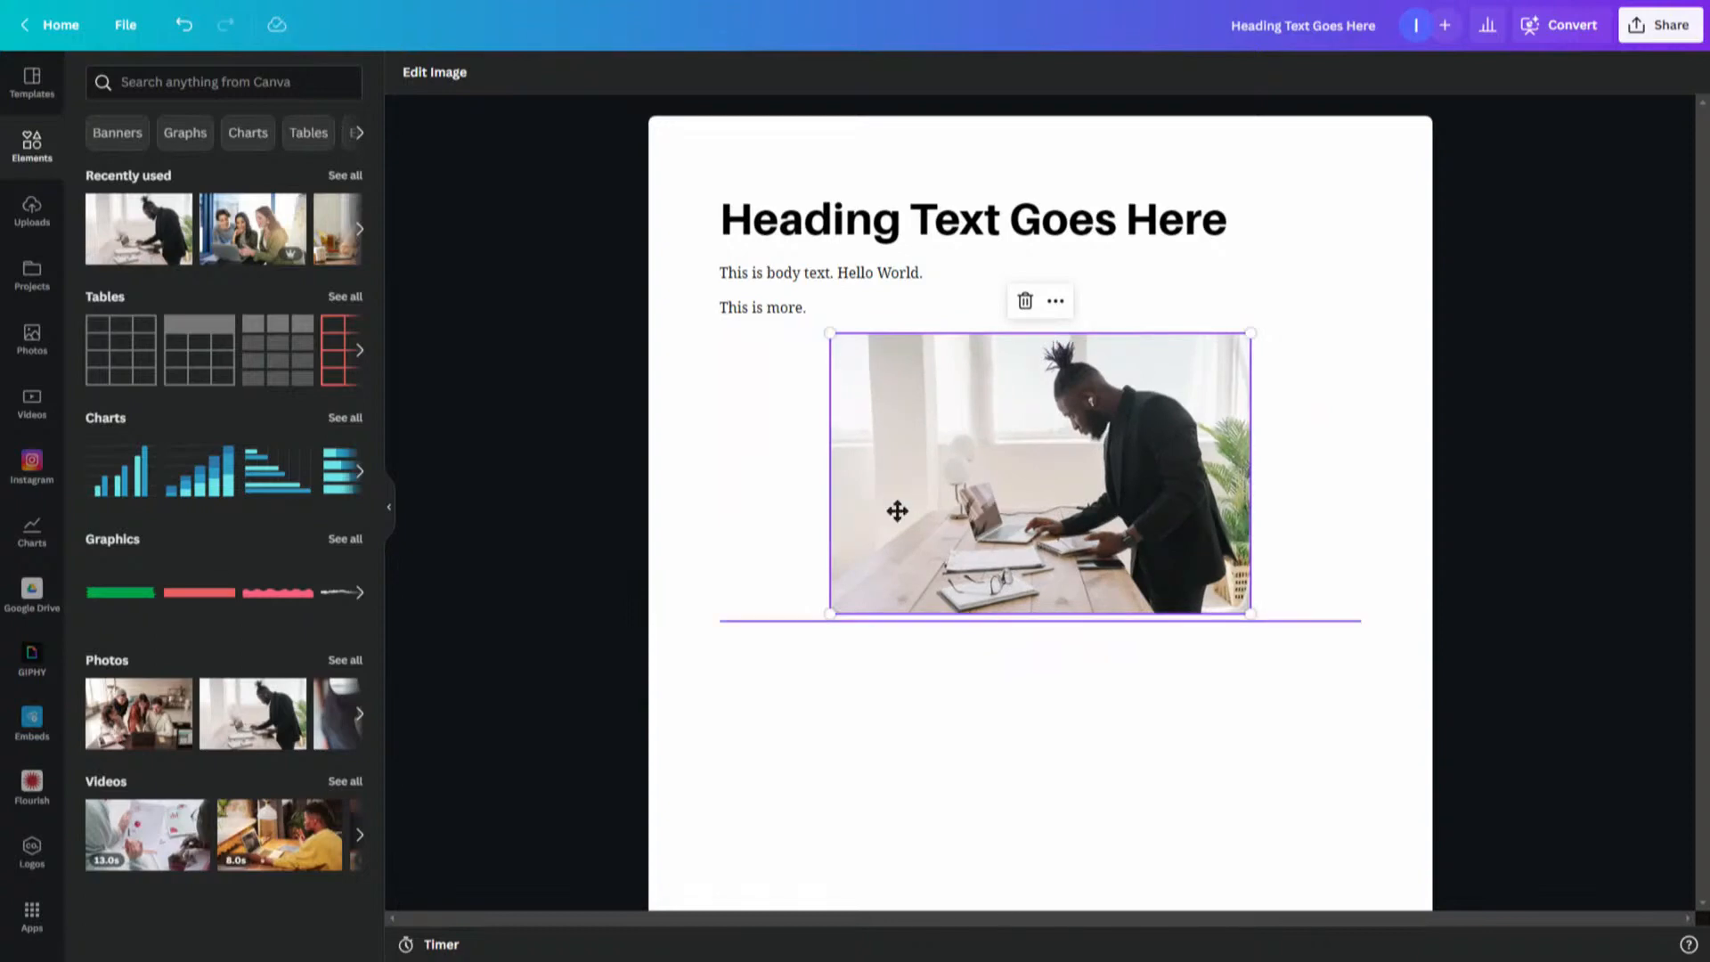
left_click_drag(897, 510, 949, 305)
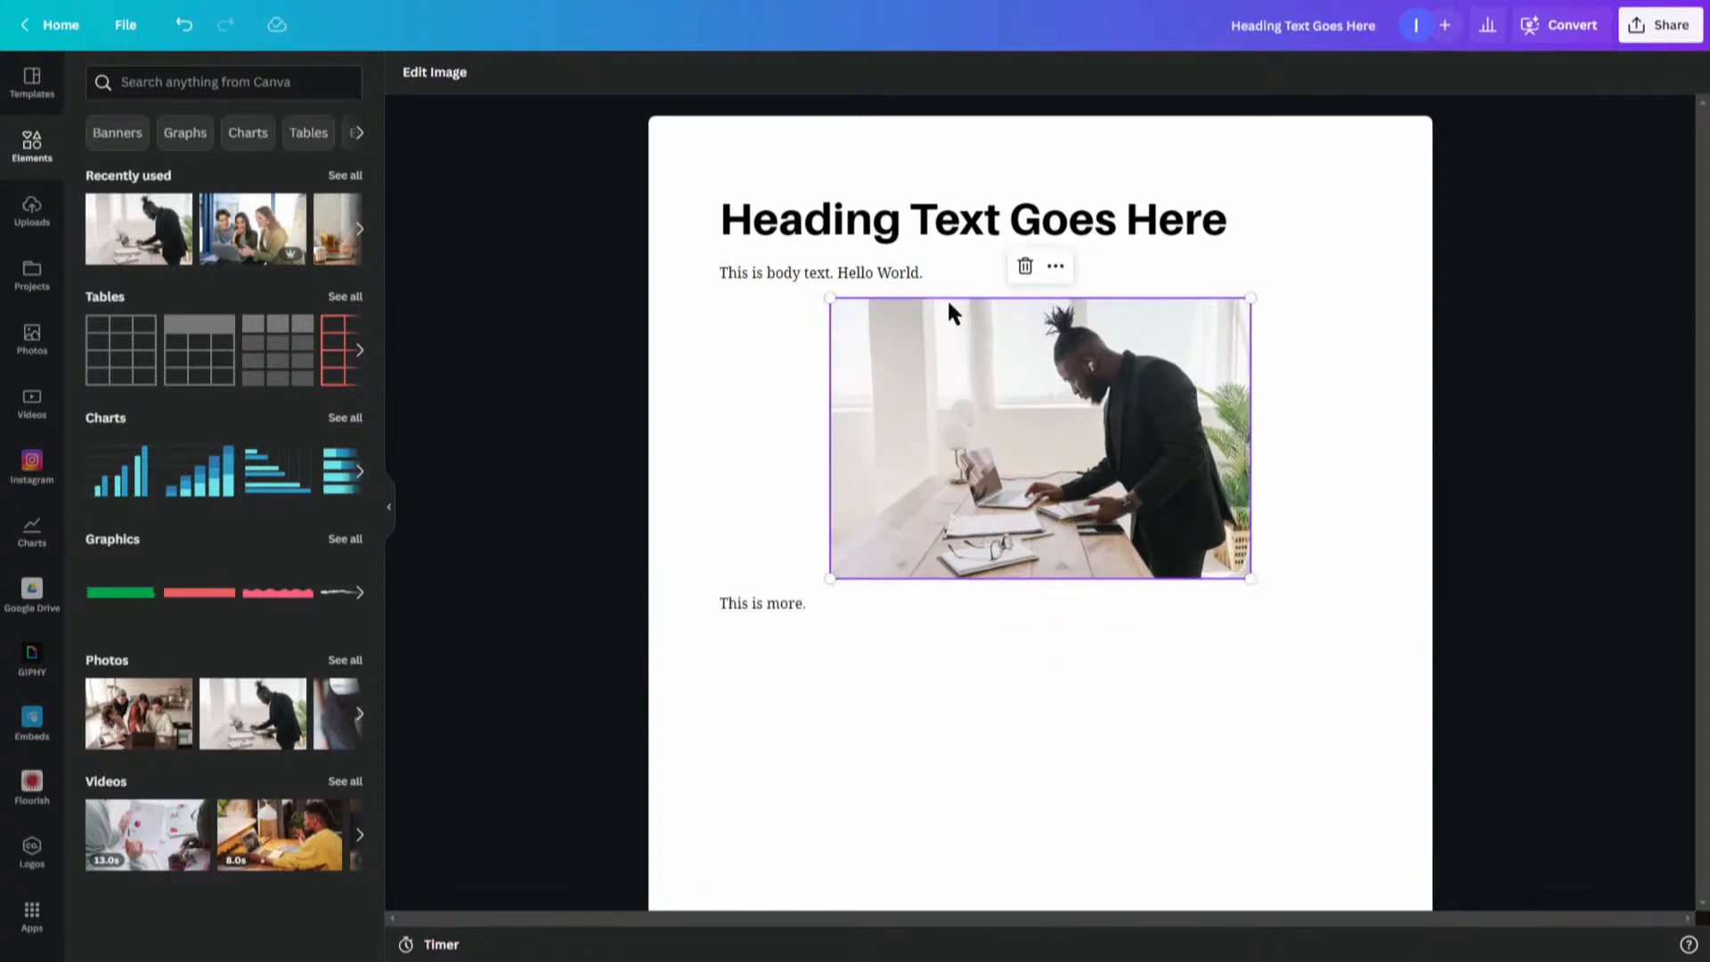
left_click_drag(946, 398, 958, 645)
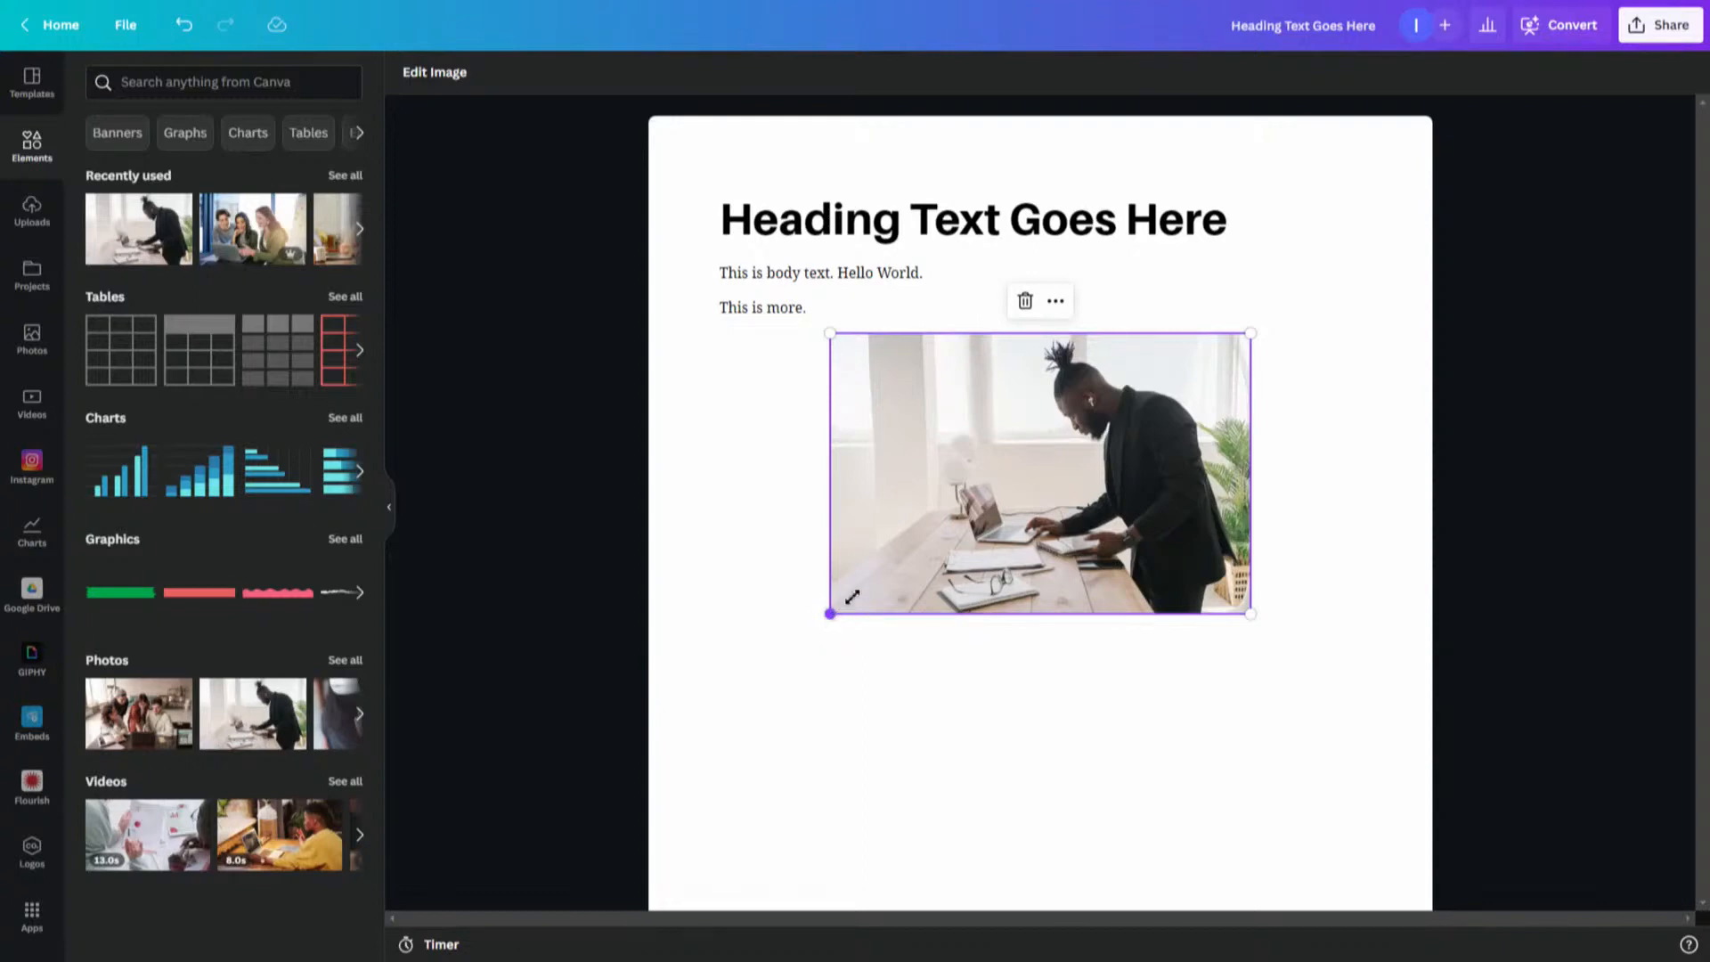
left_click_drag(853, 596, 980, 468)
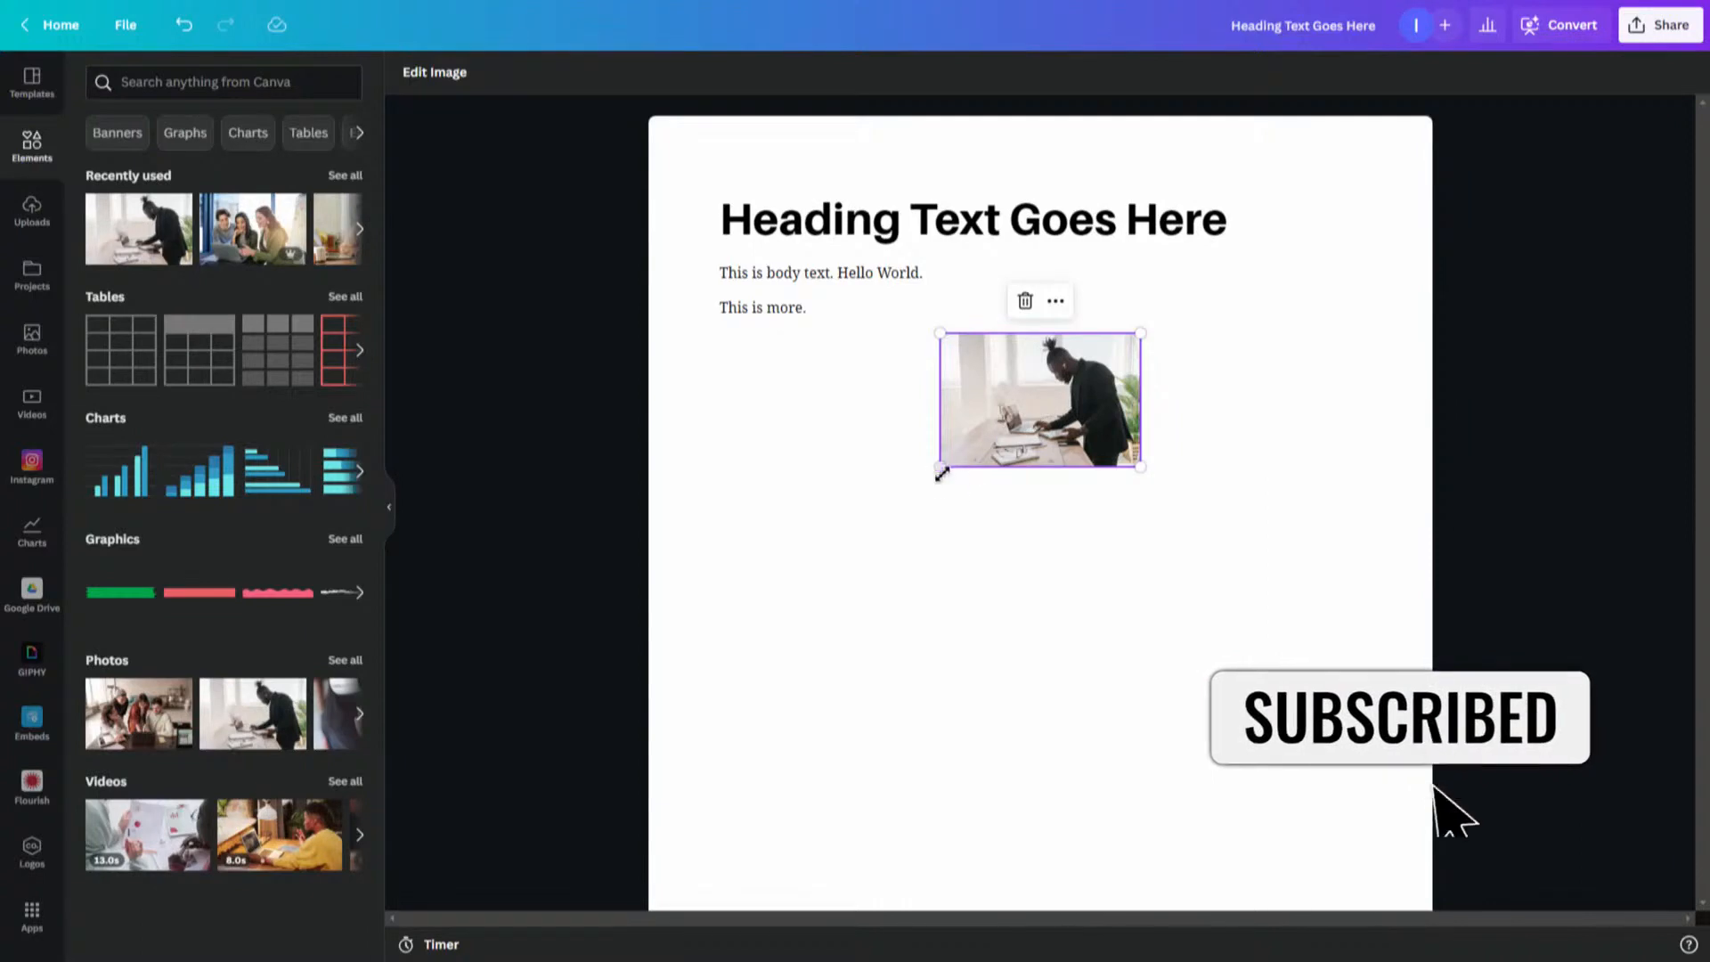
left_click_drag(939, 468, 603, 687)
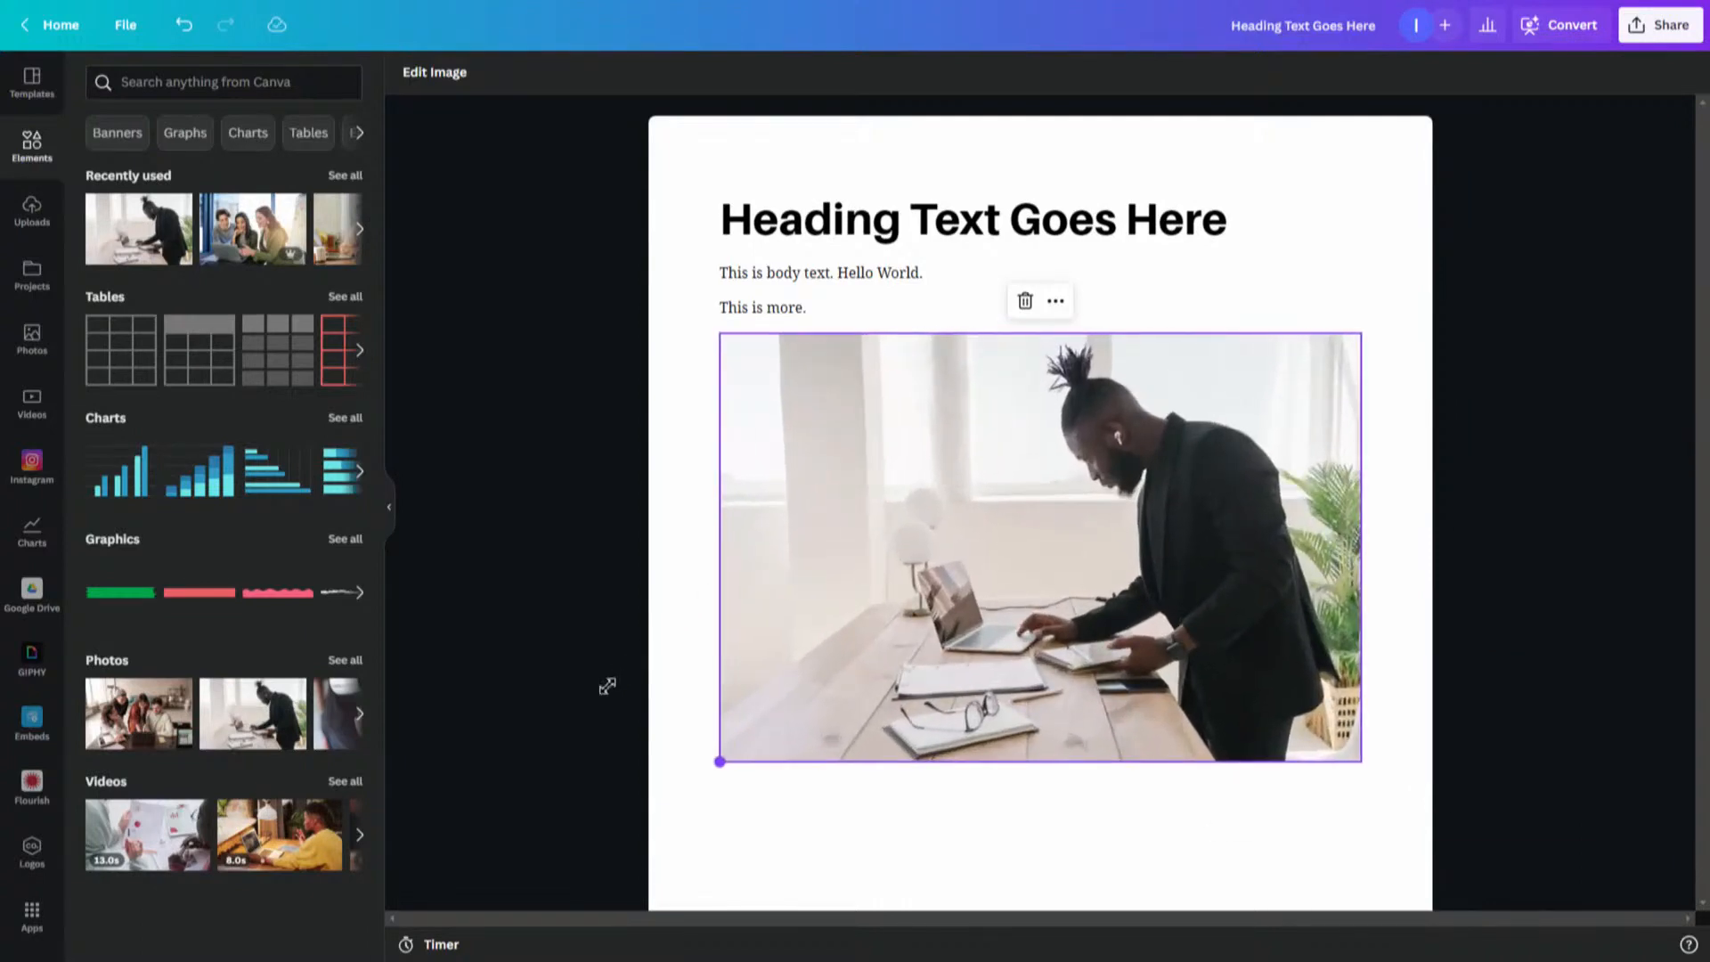
- Add a Subheading block below the photo reading 'Second Heading'
left_click(943, 796)
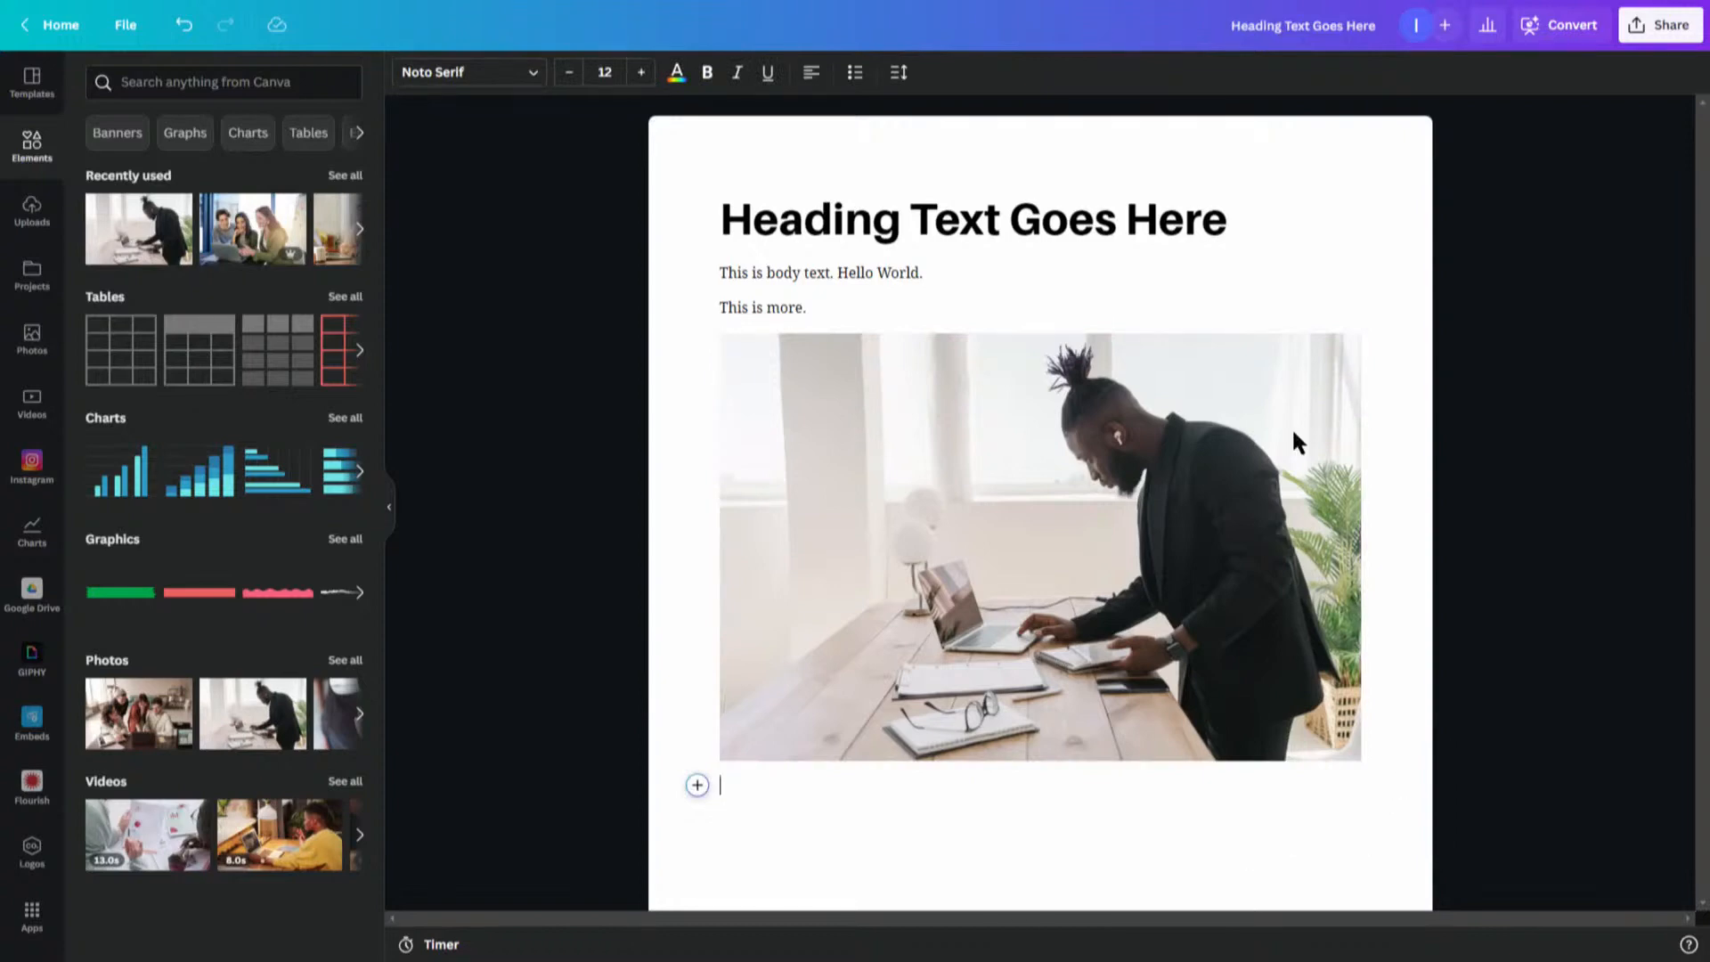
key("Return")
left_click(697, 821)
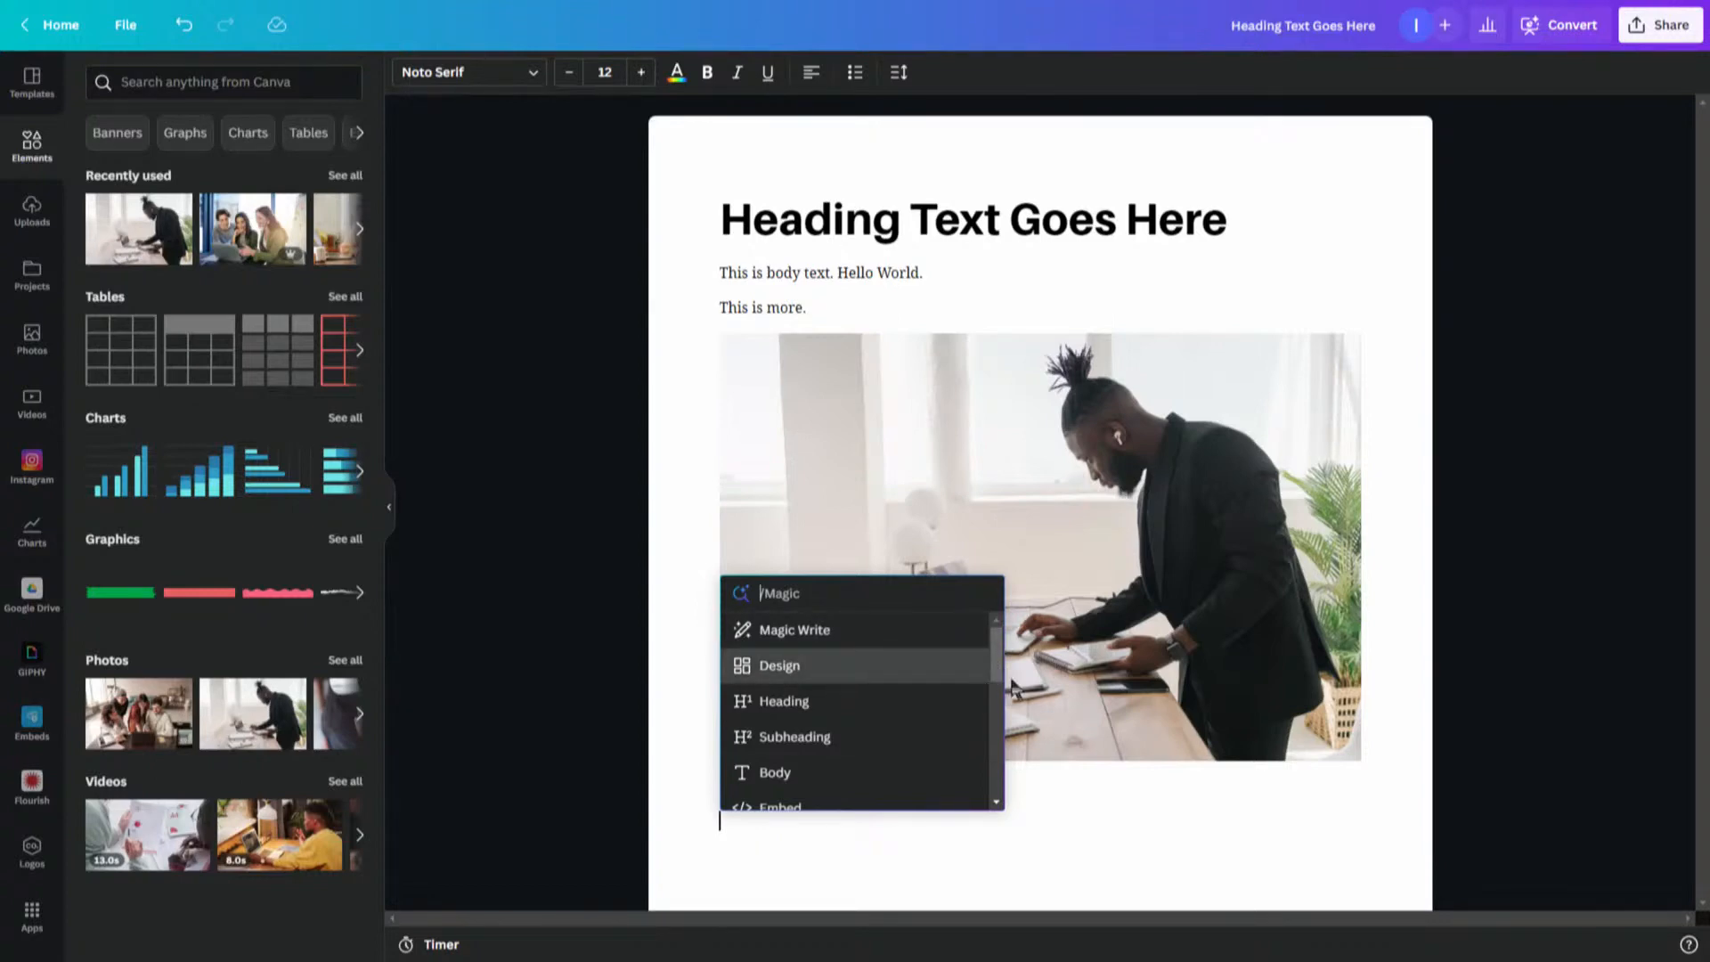
left_click(867, 734)
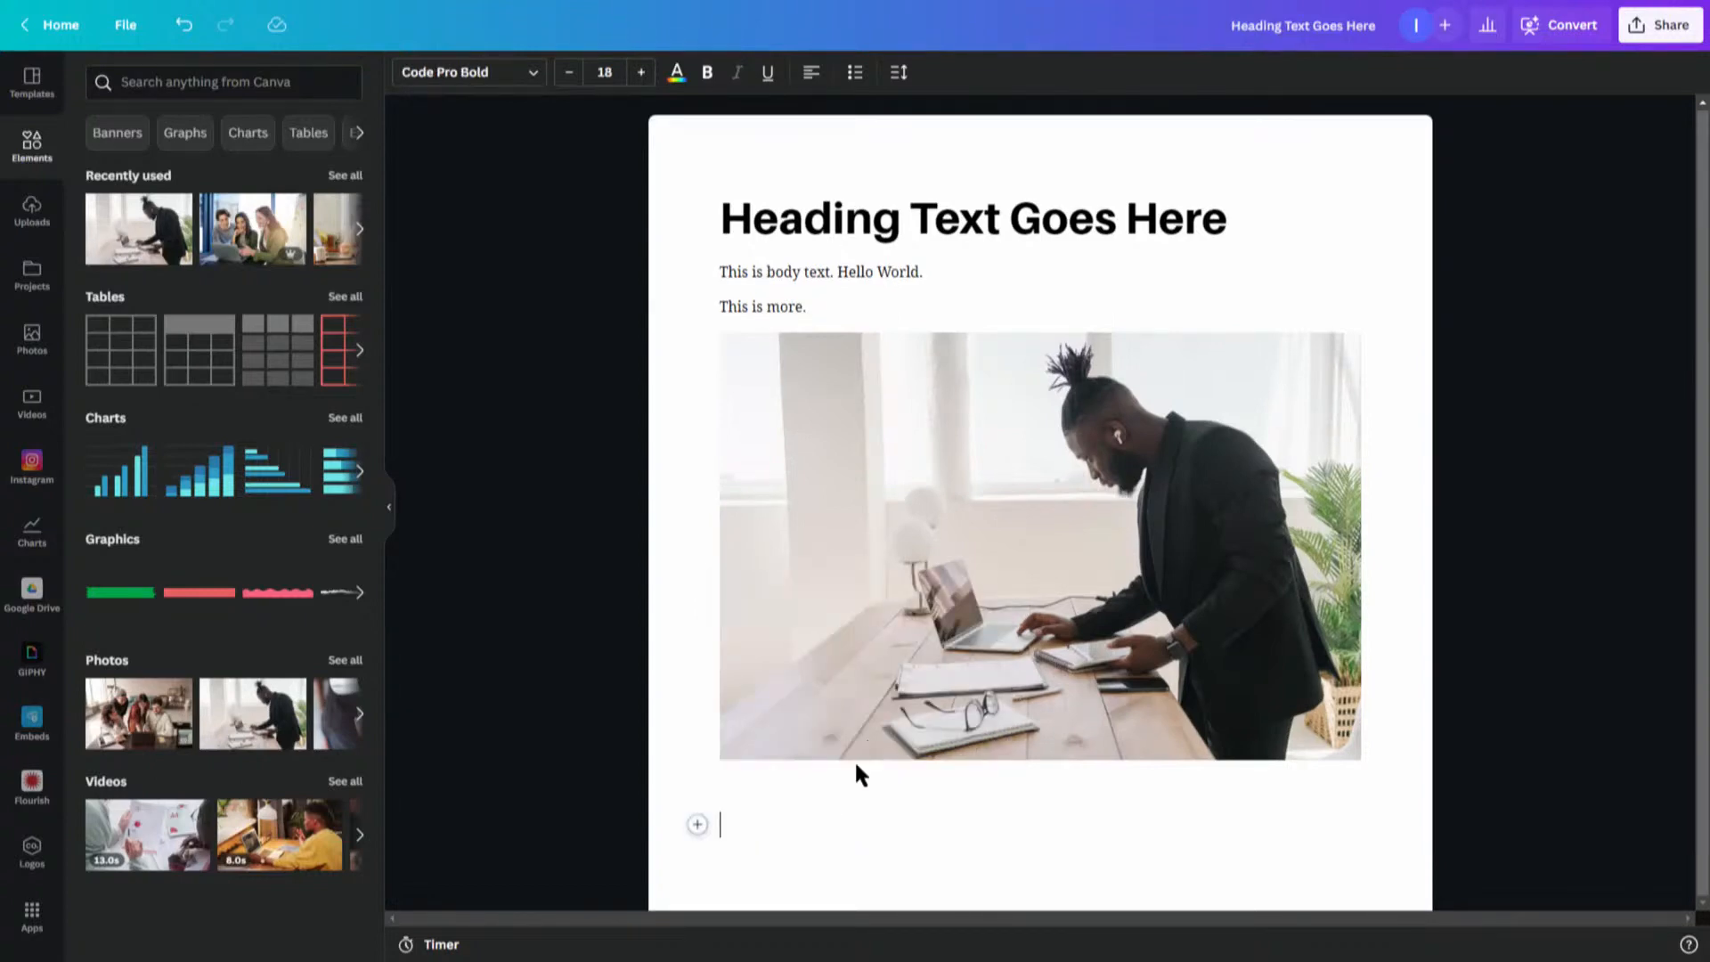
type("Second Headoif")
key("BackSpace")
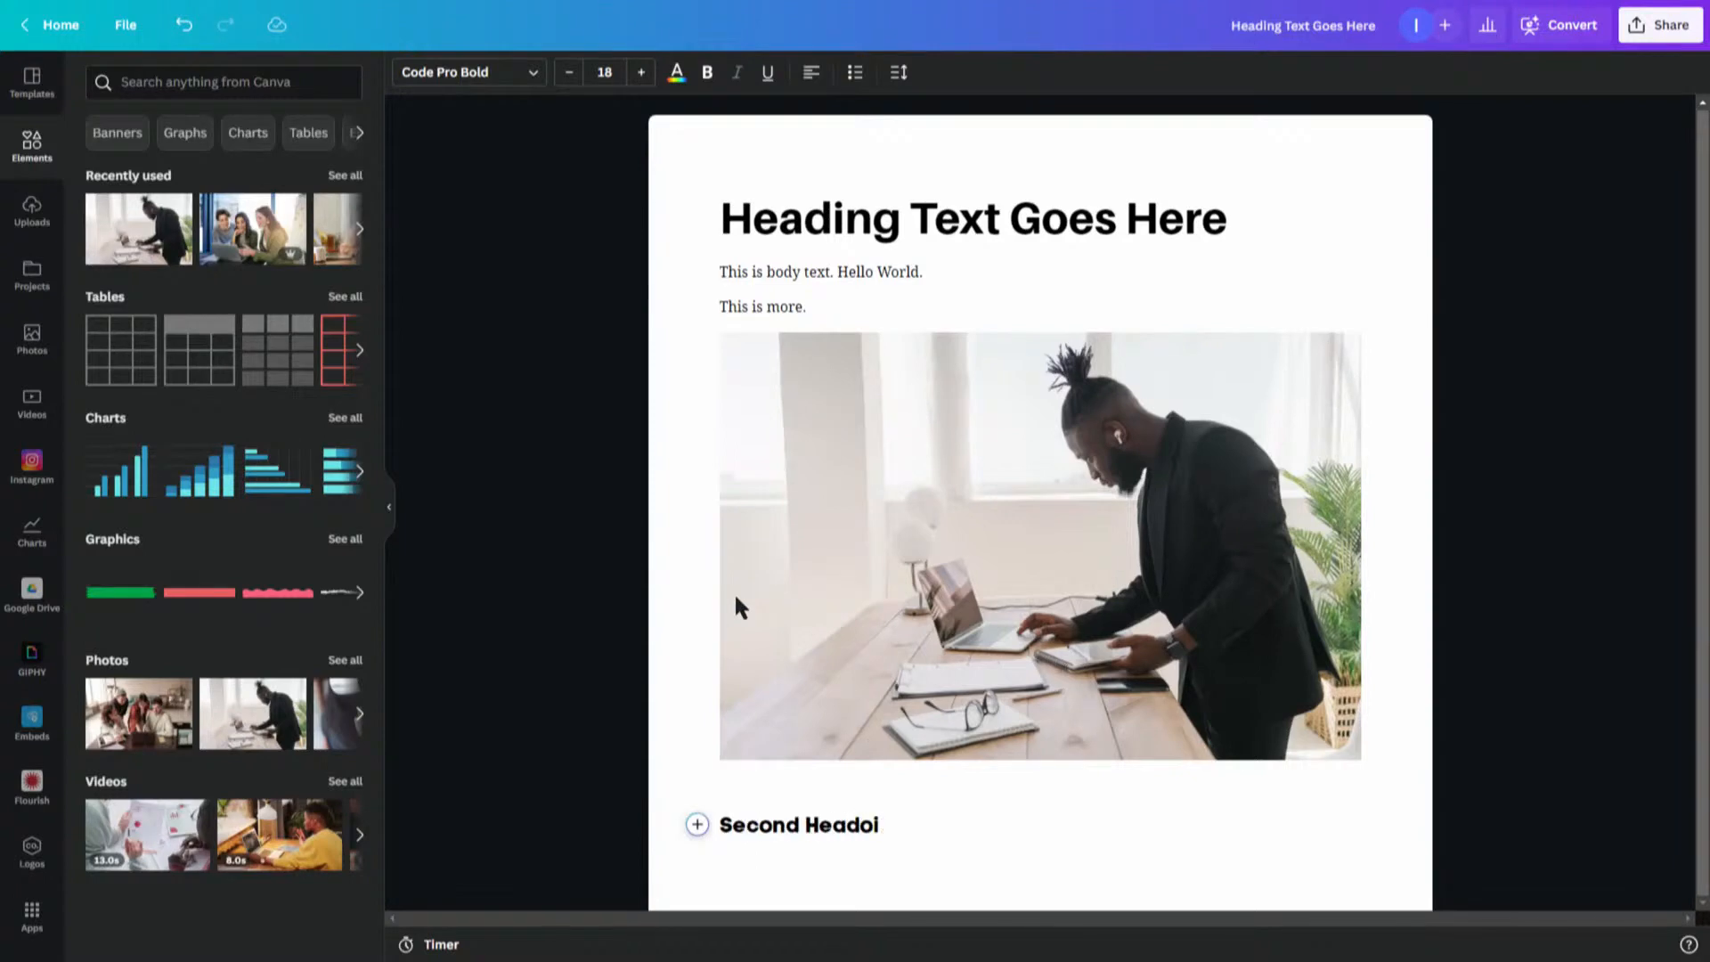
key("BackSpace")
key("BackSpace")
type("ing")
- Try switching the 'Second Heading' block to Body and back to Subheading
left_click(698, 827)
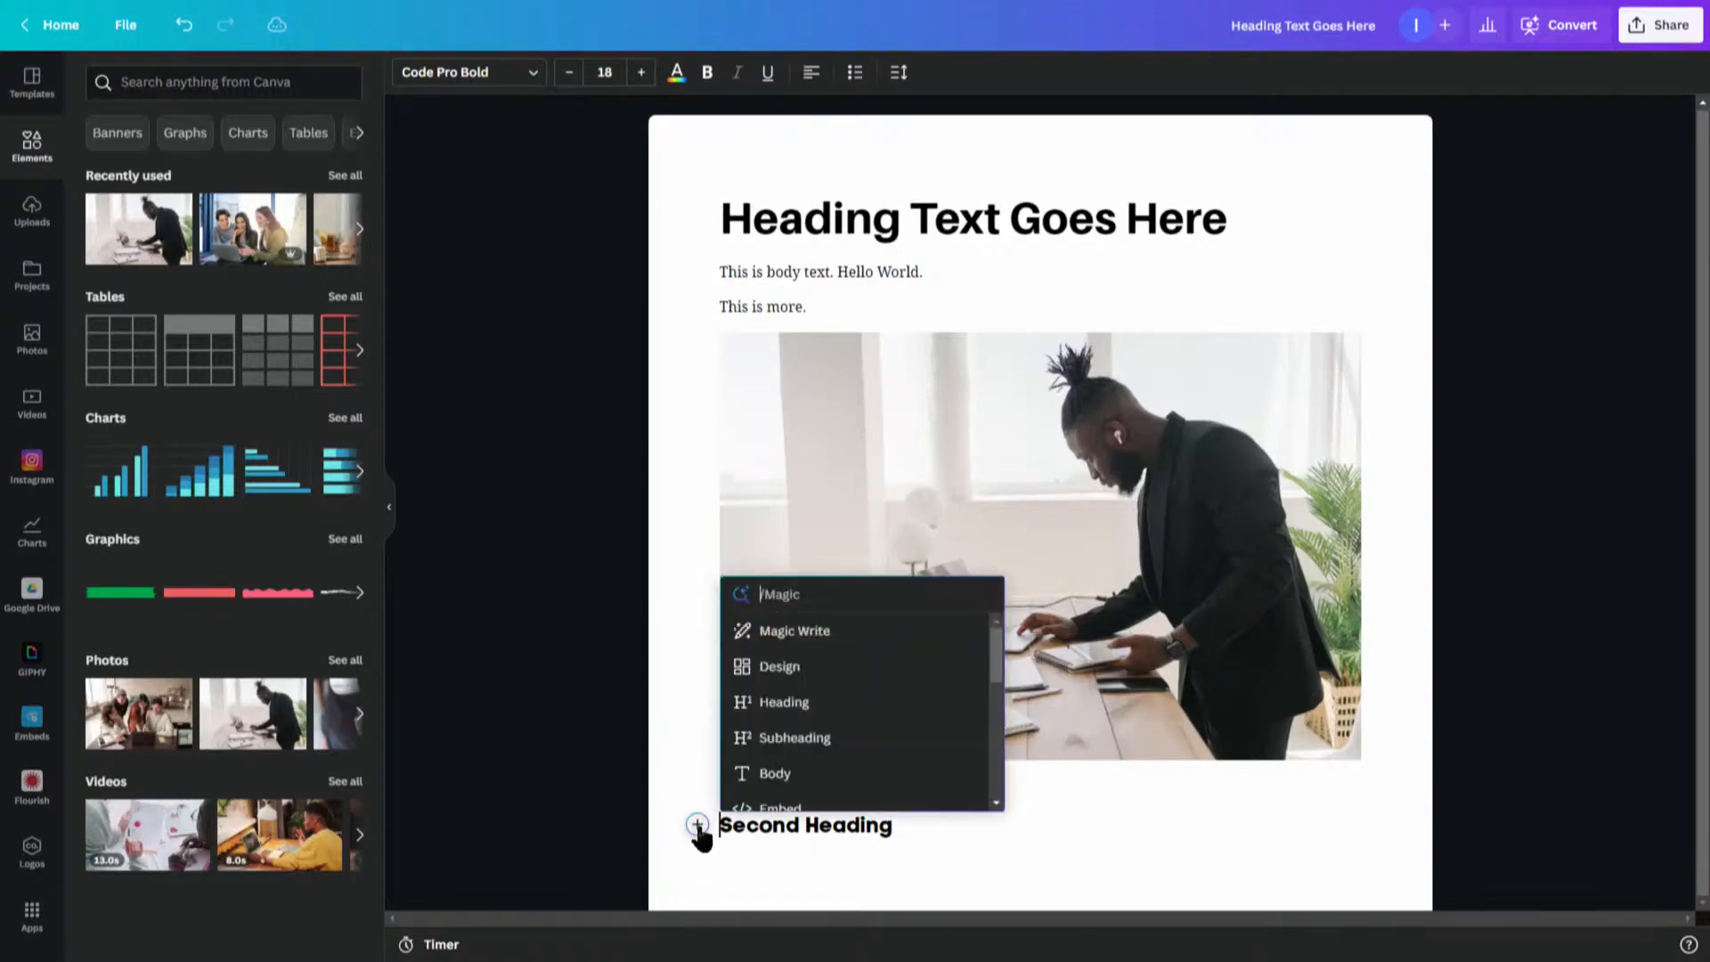
left_click(697, 863)
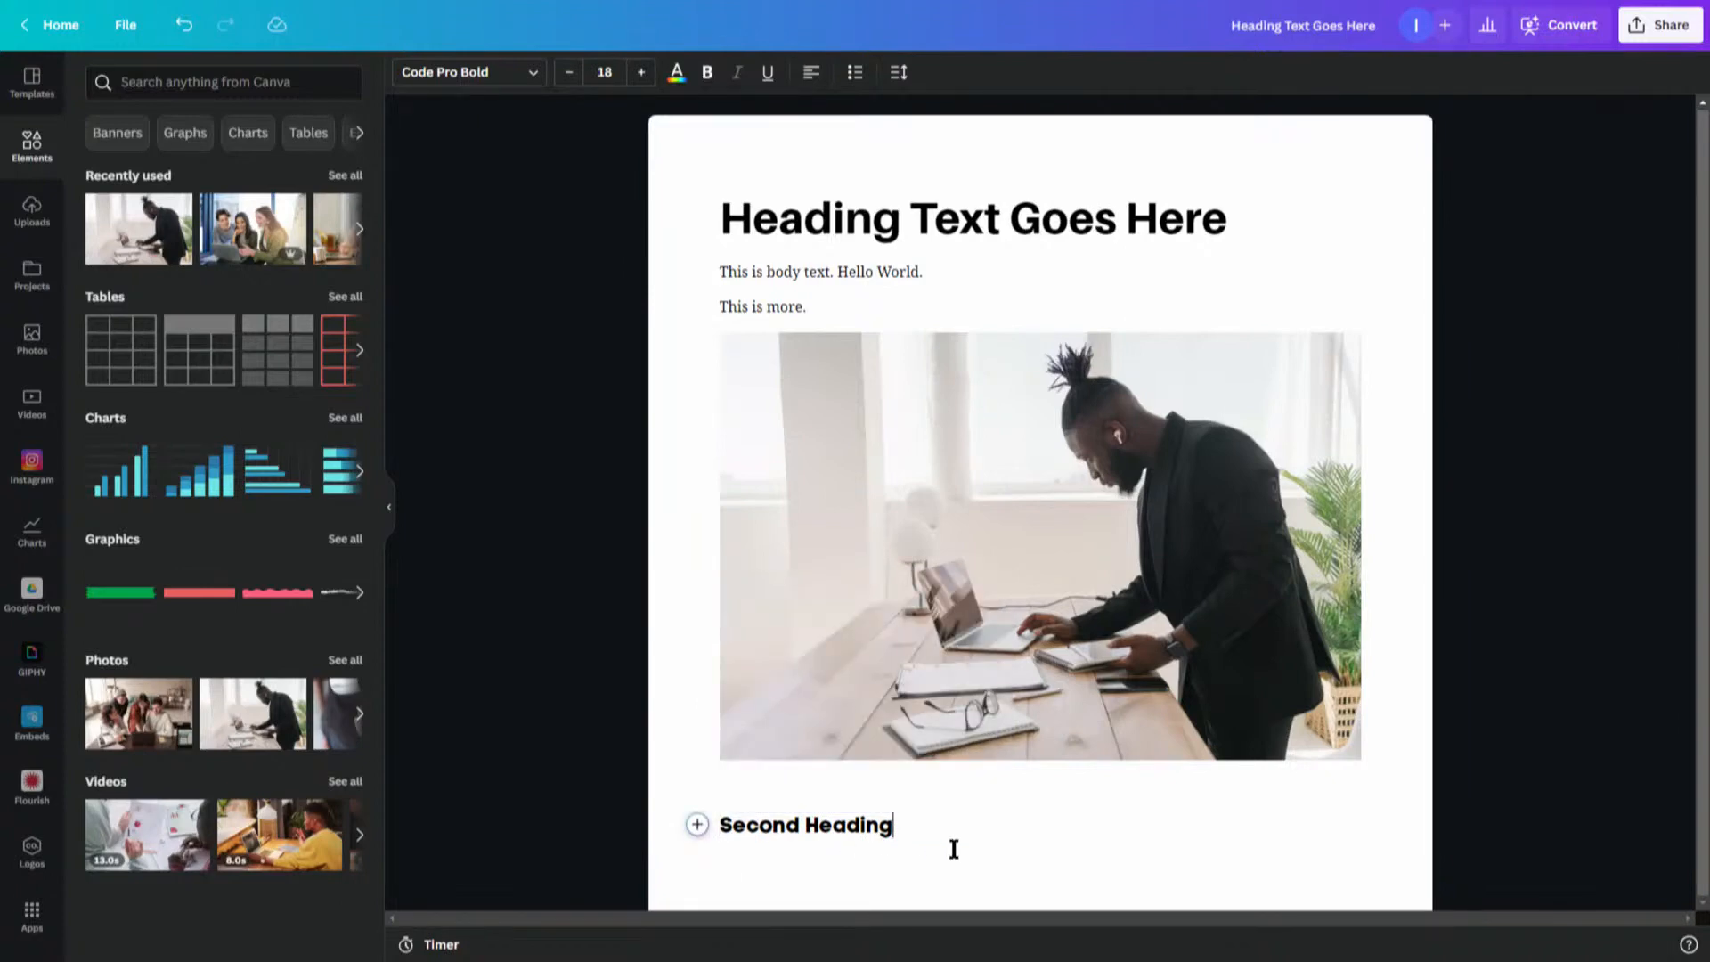
left_click(697, 825)
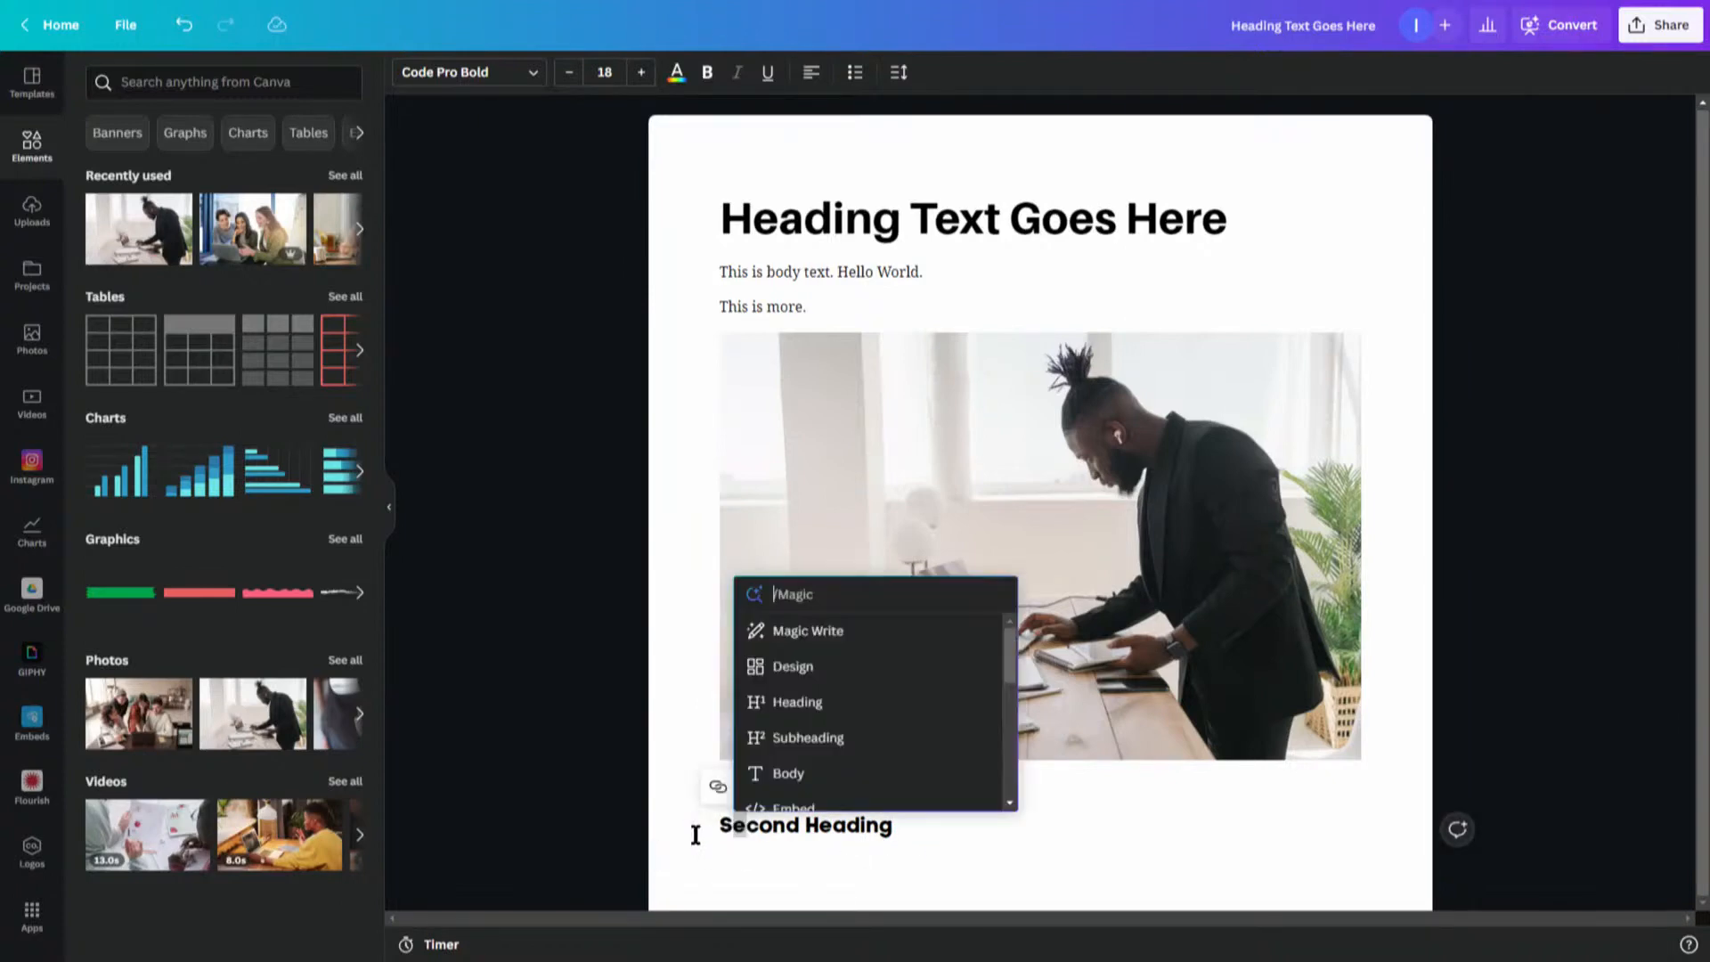
left_click(776, 774)
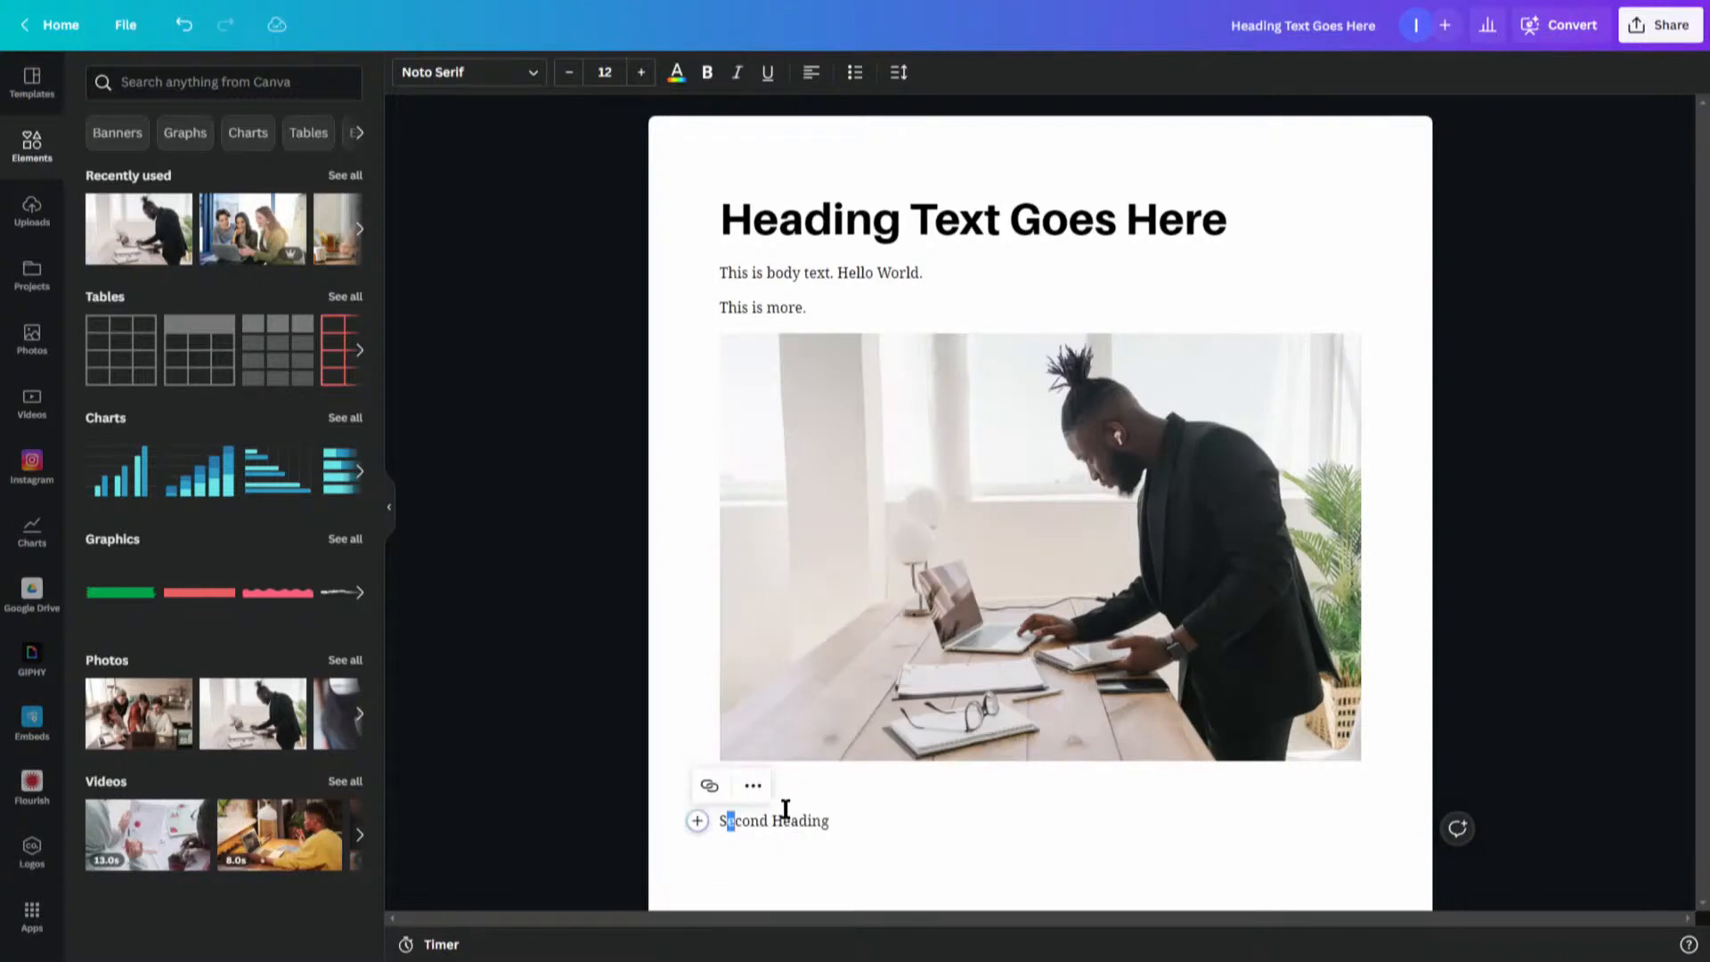
left_click(697, 821)
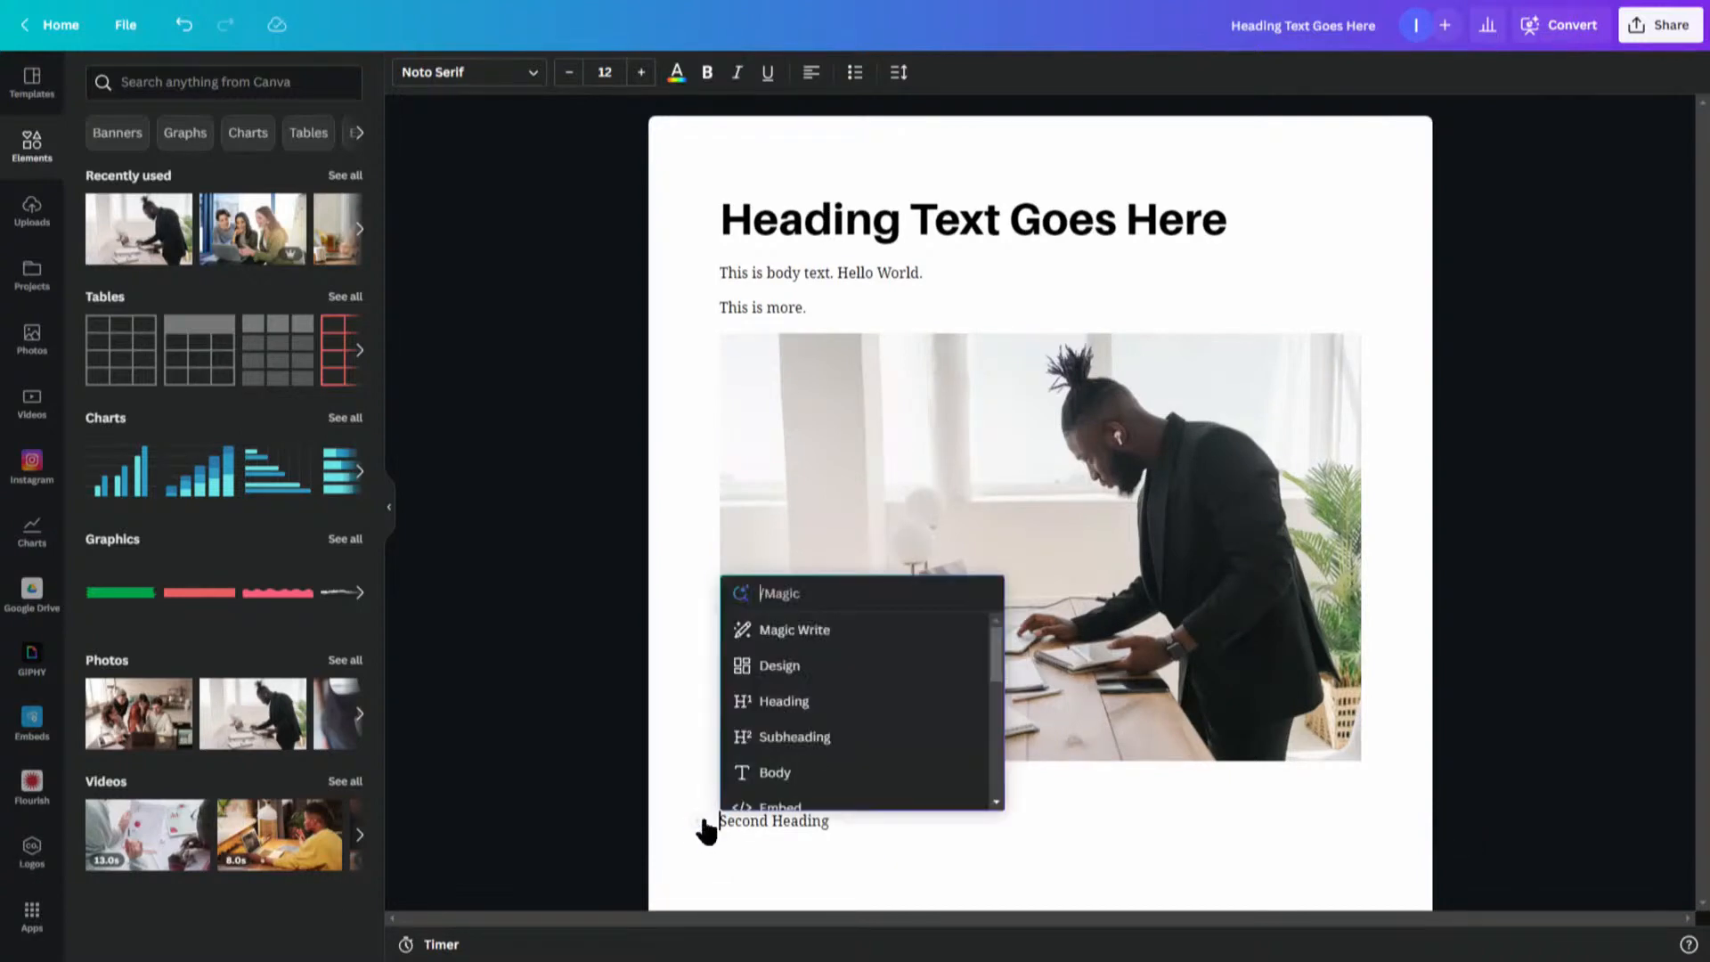
left_click(791, 739)
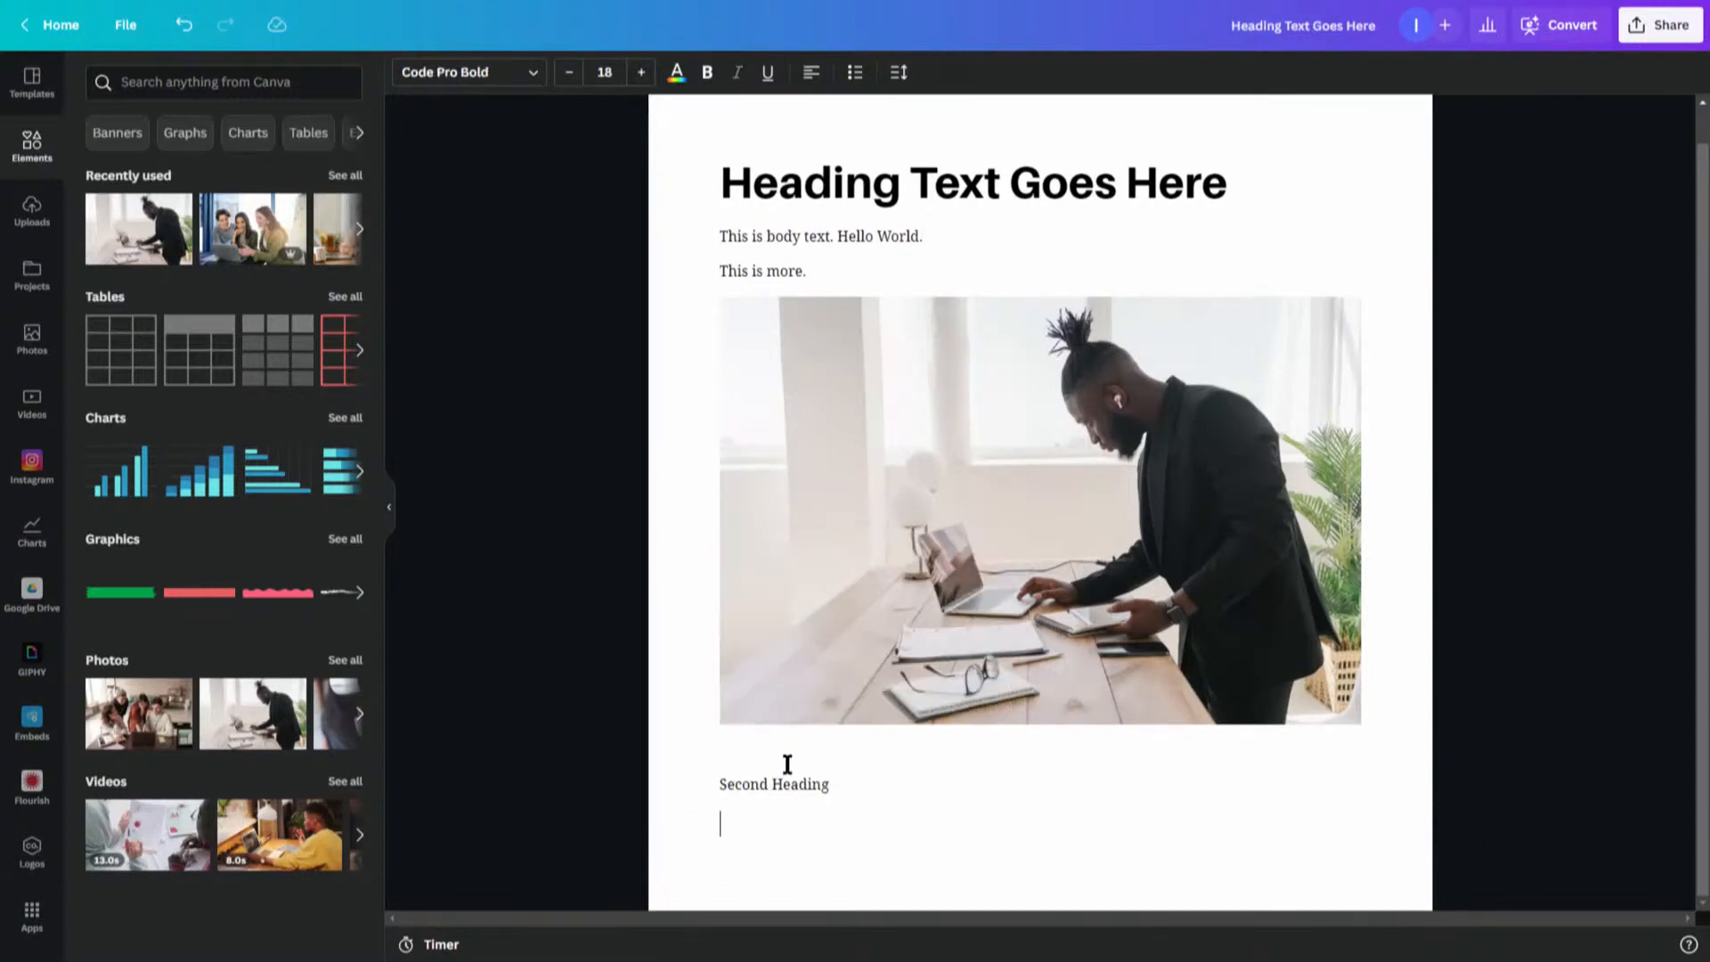
left_click(735, 784)
left_click(694, 784)
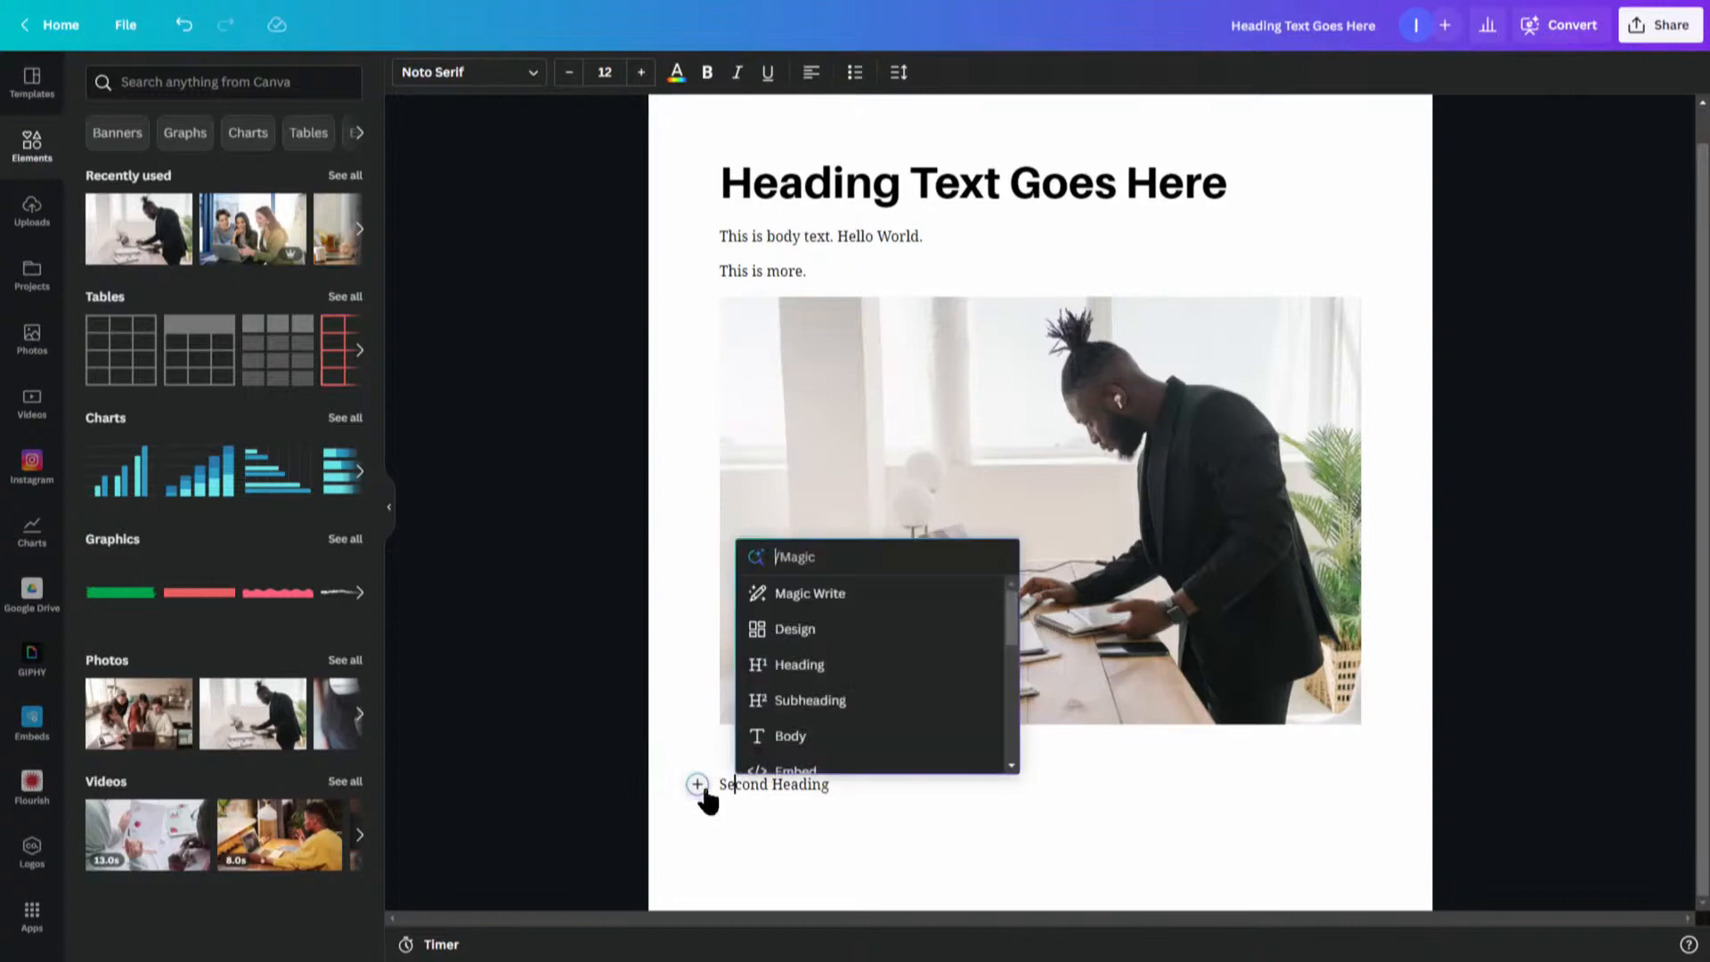
left_click(782, 708)
left_click_drag(727, 748, 844, 748)
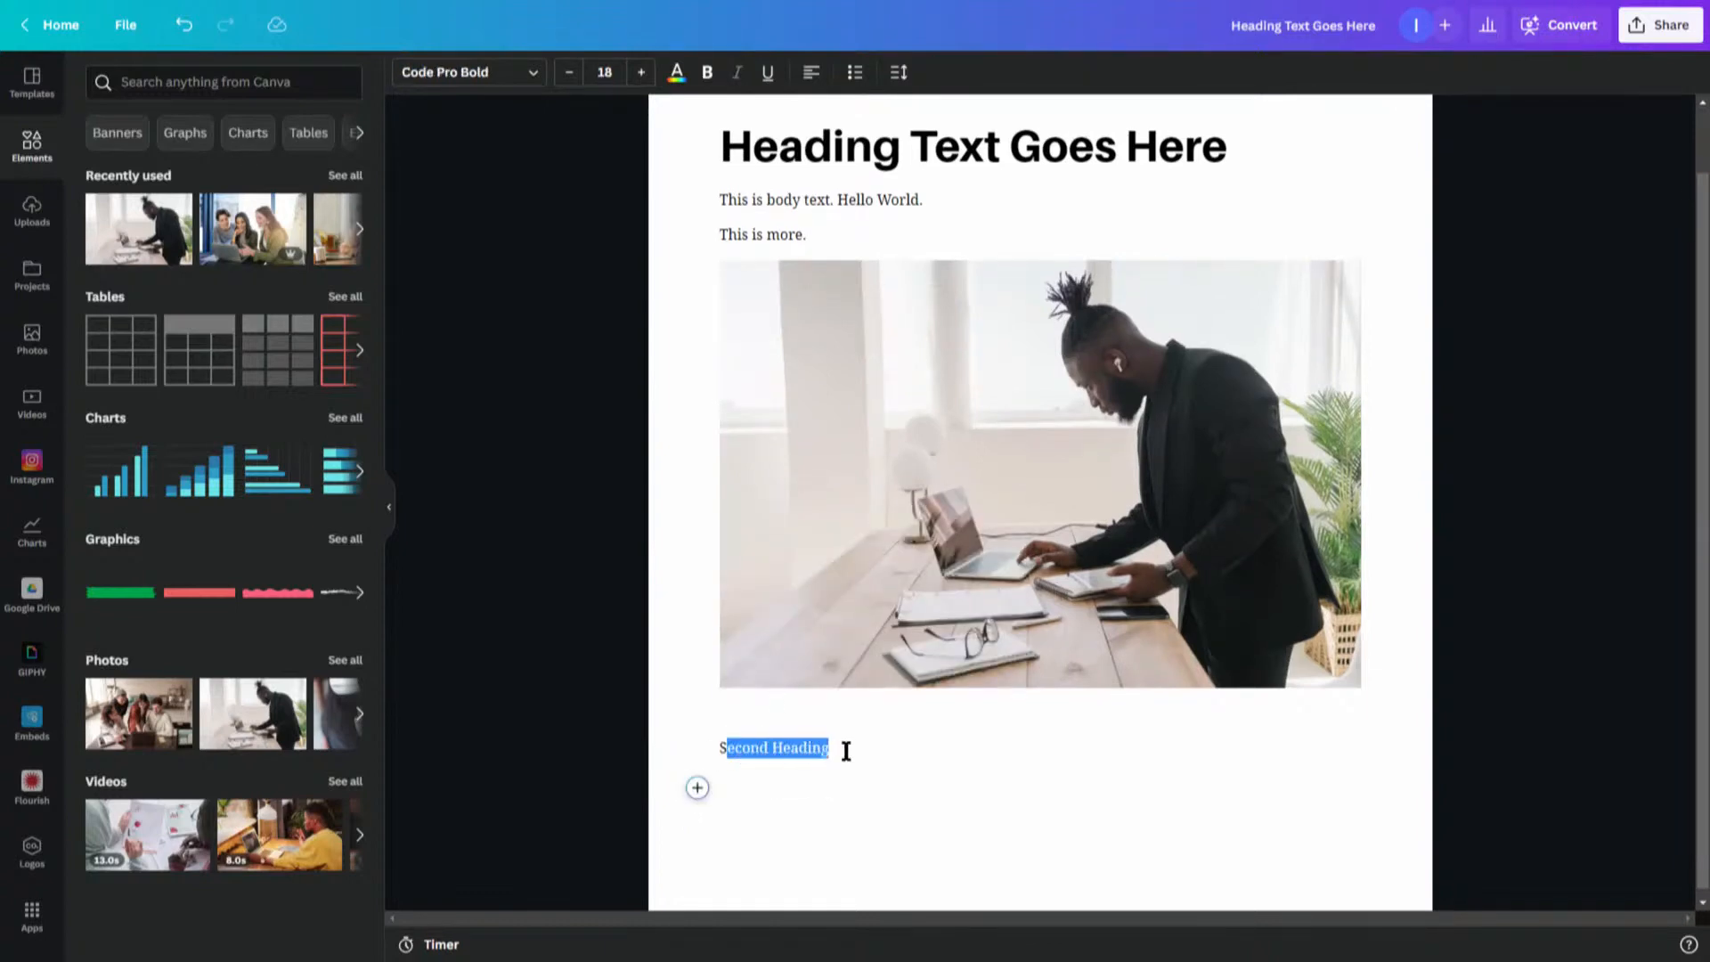
left_click(697, 747)
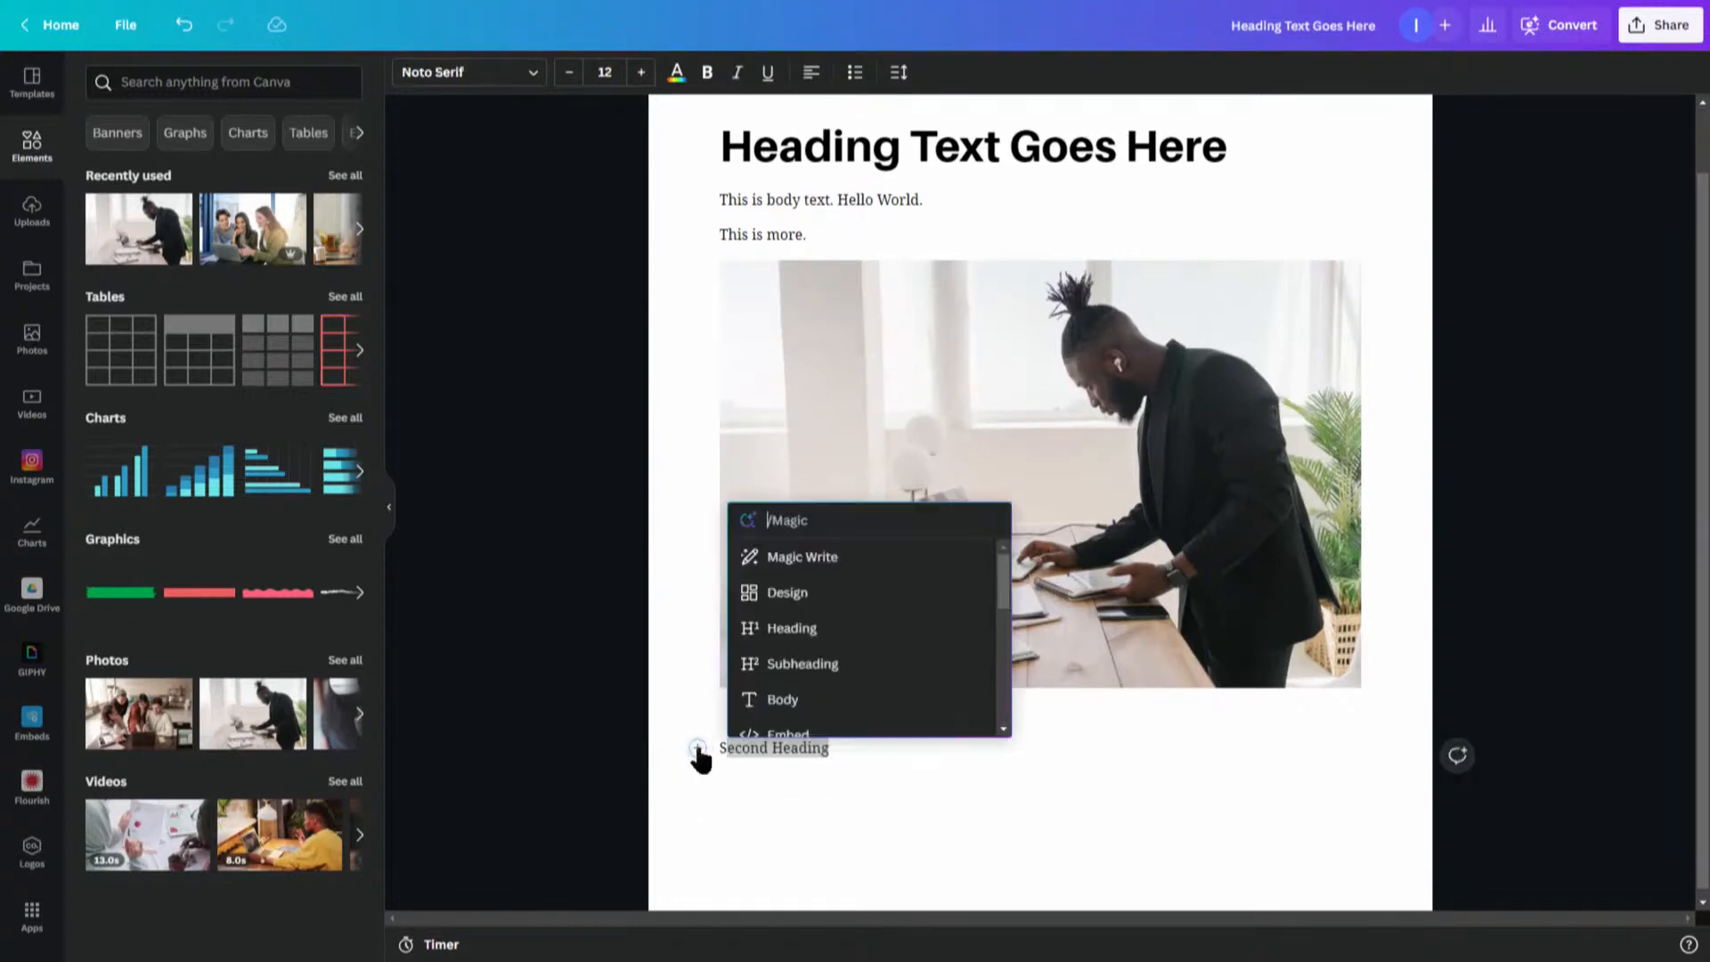
left_click(762, 679)
- Add three Body paragraphs of placeholder text below 'Second Heading'
left_click(740, 832)
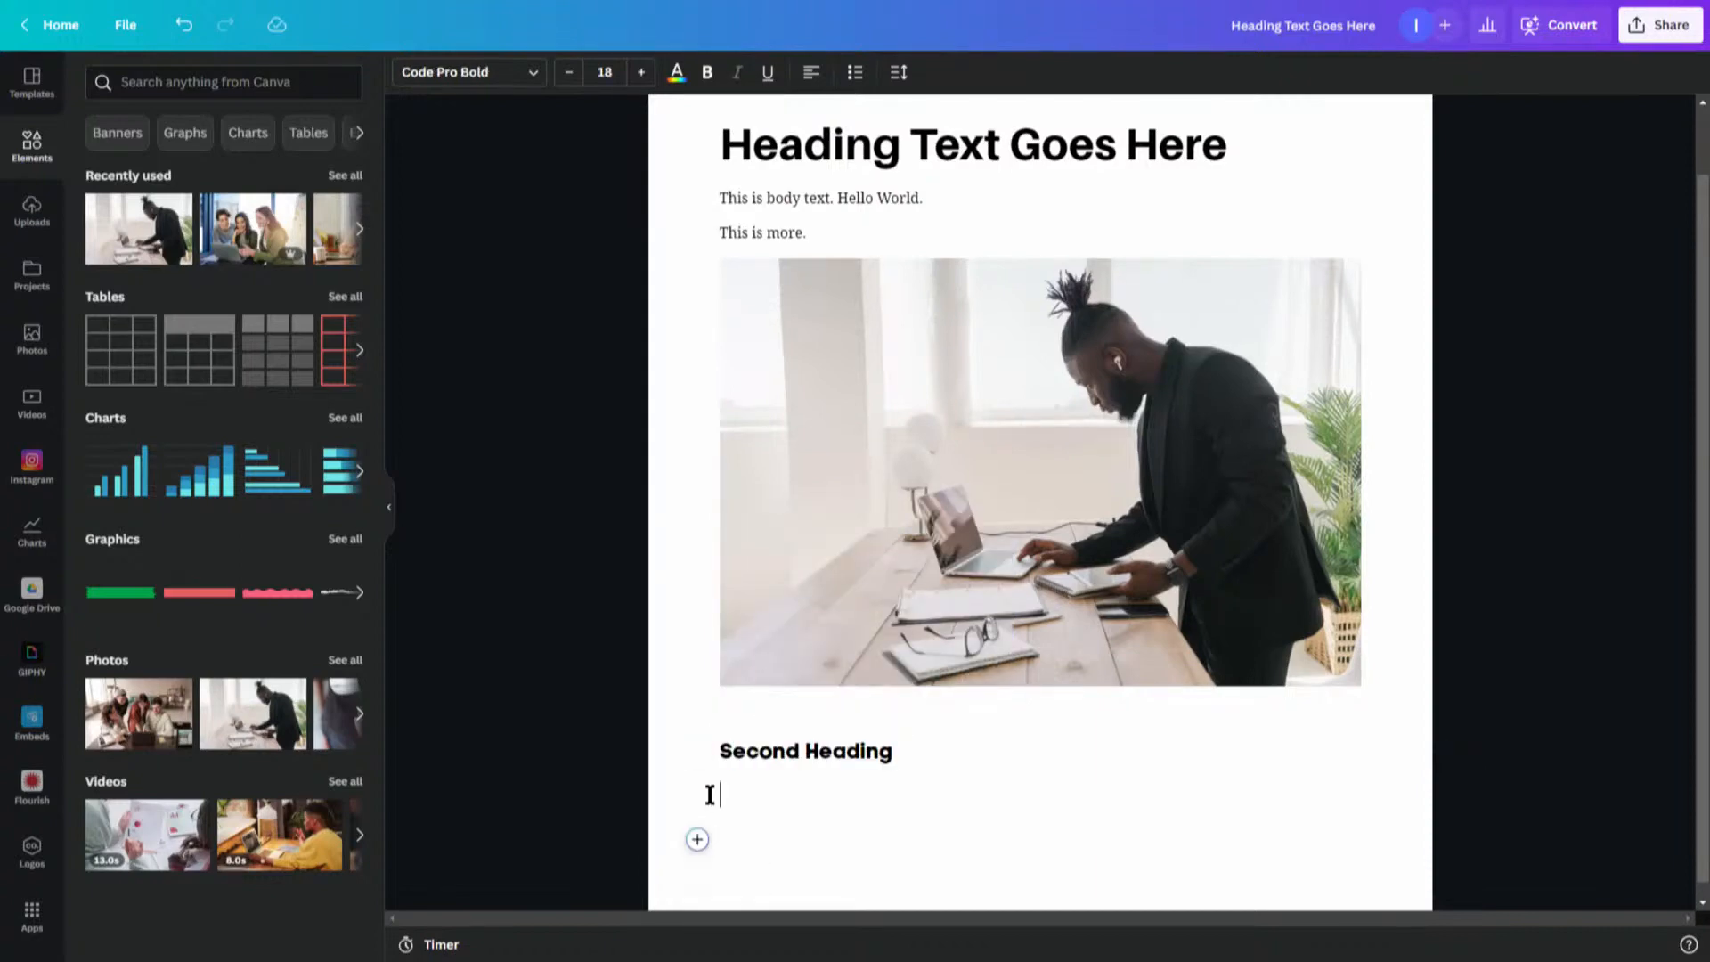
left_click(698, 796)
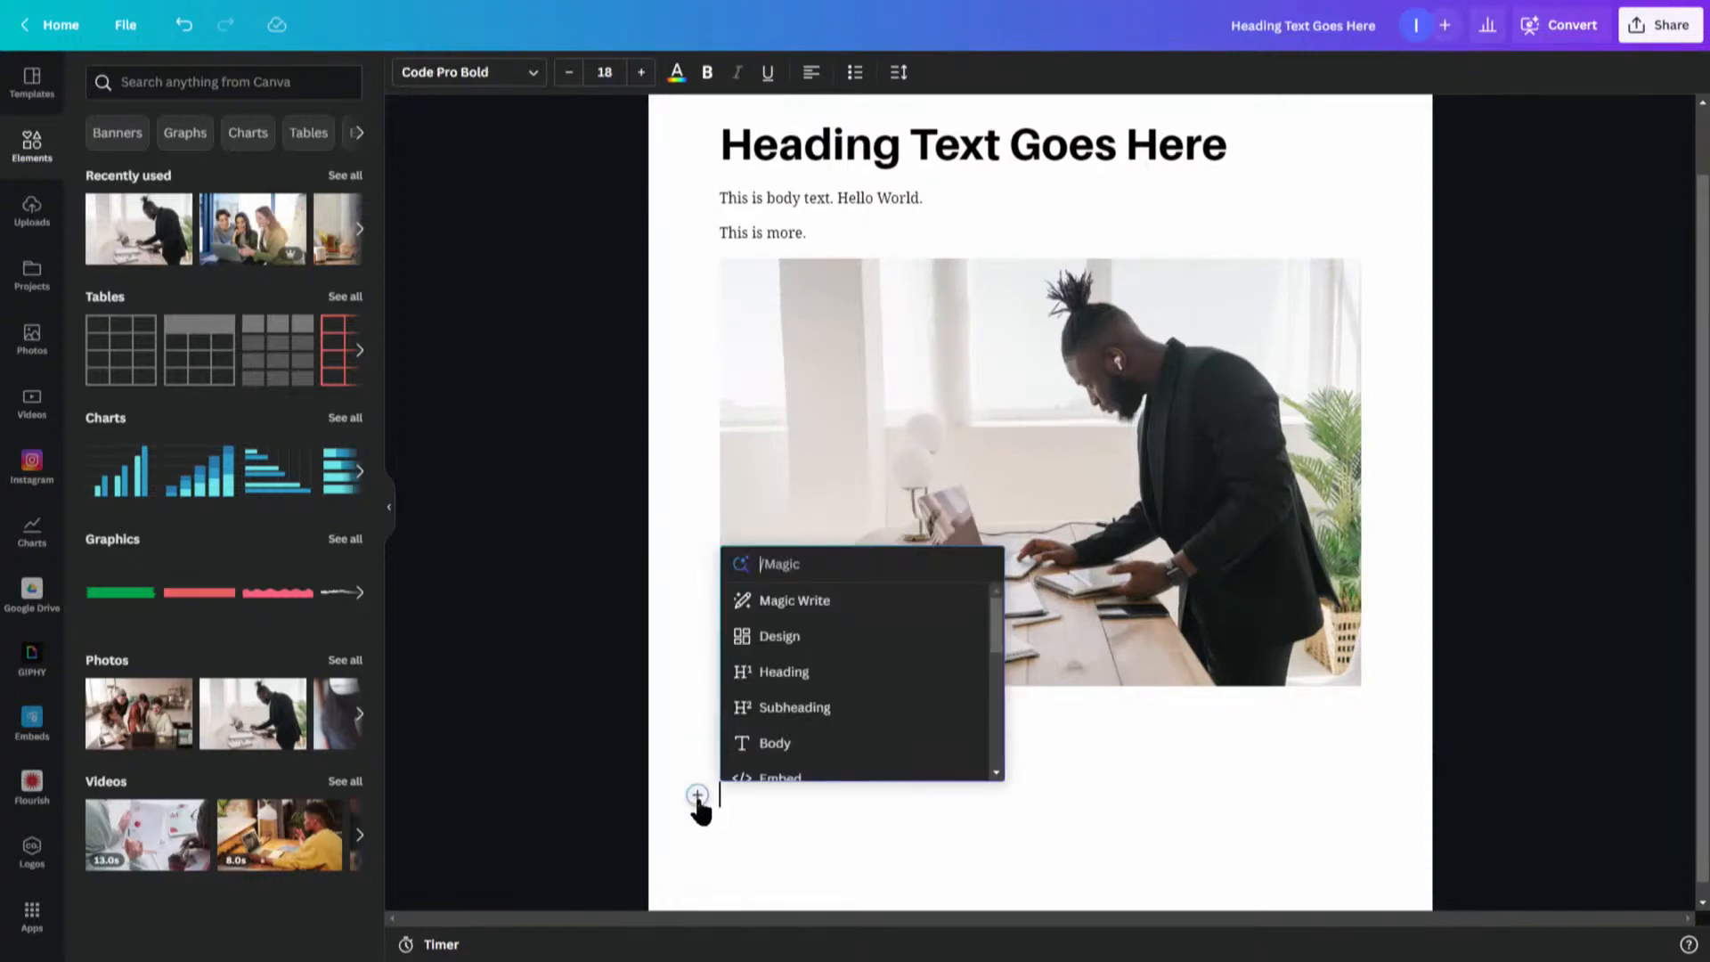
left_click(779, 746)
type("htyjytjtyeujedtyu")
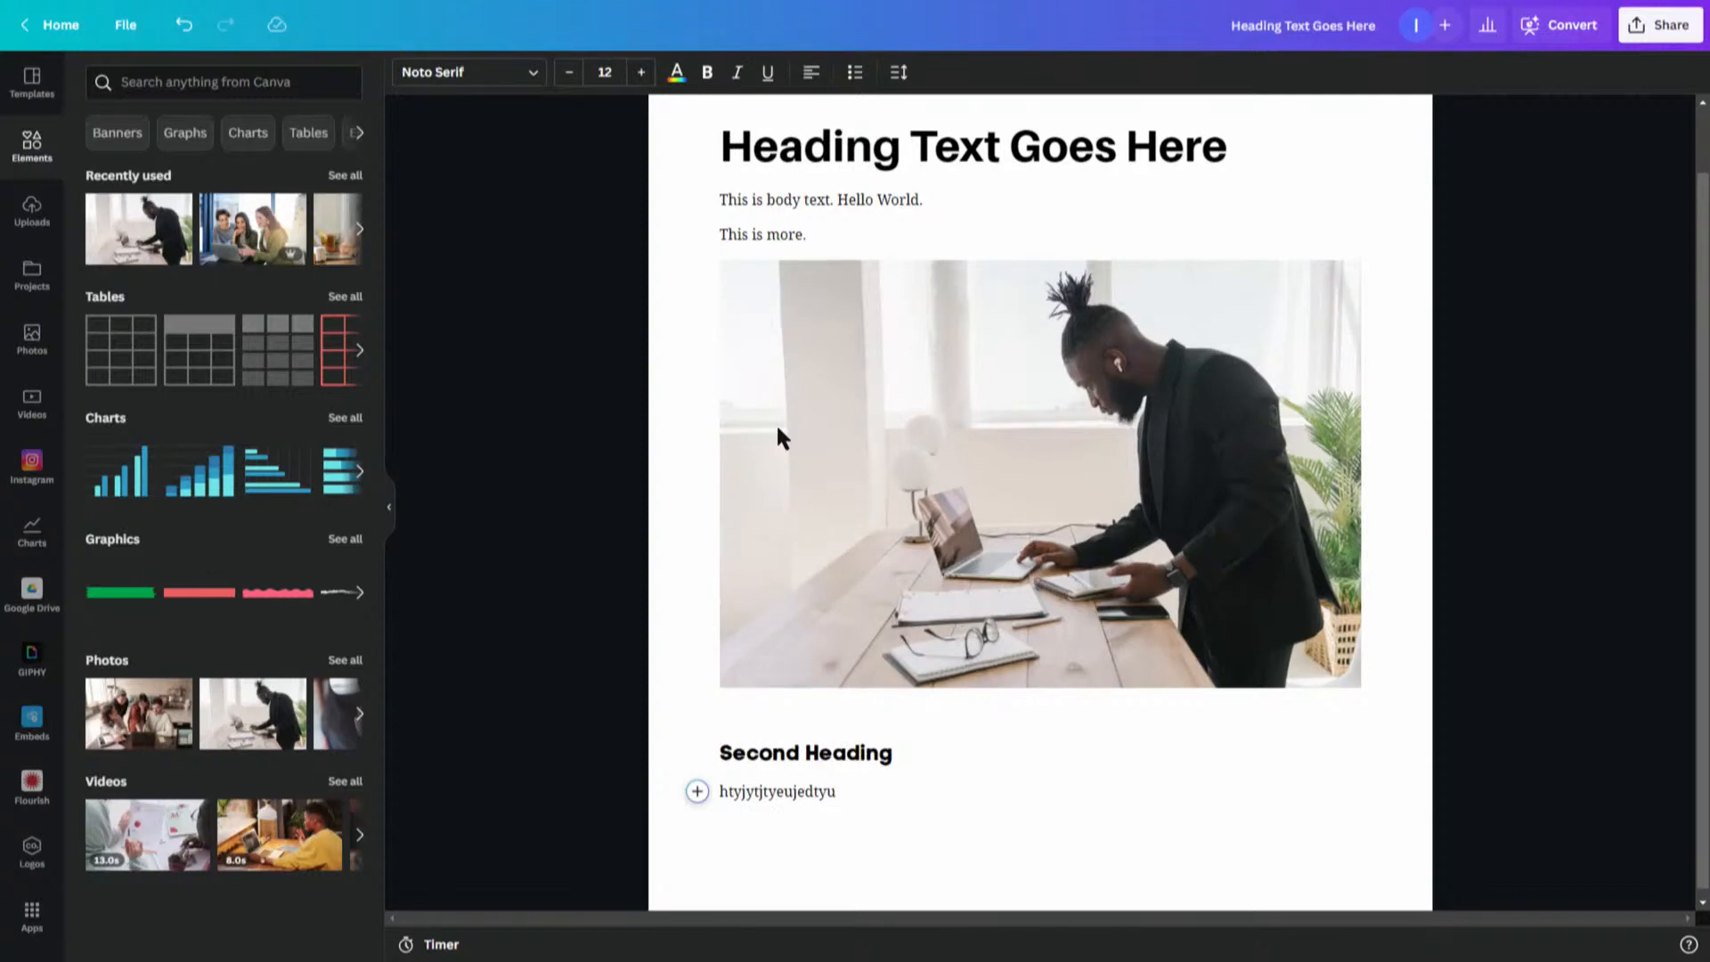
key("Return")
type("htrhtrs")
key("Return")
type("htrshtr")
key("Return")
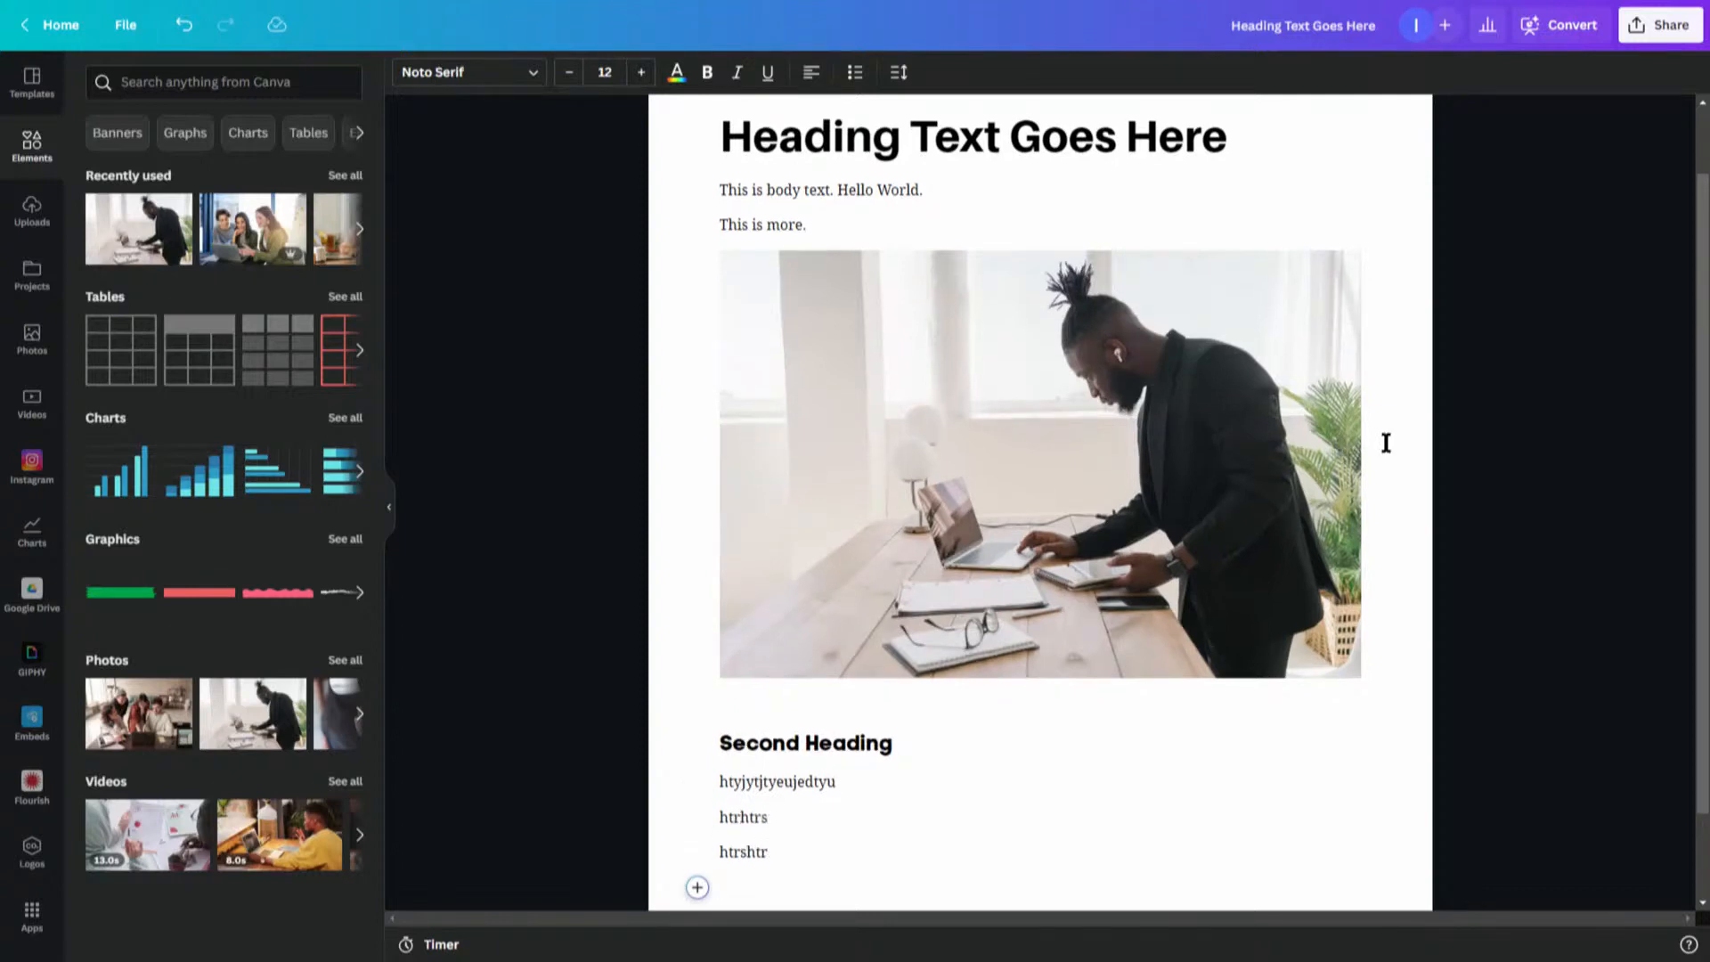
- Insert a Check List below the body paragraphs with five placeholder items
scroll(1356, 642, "down", 1)
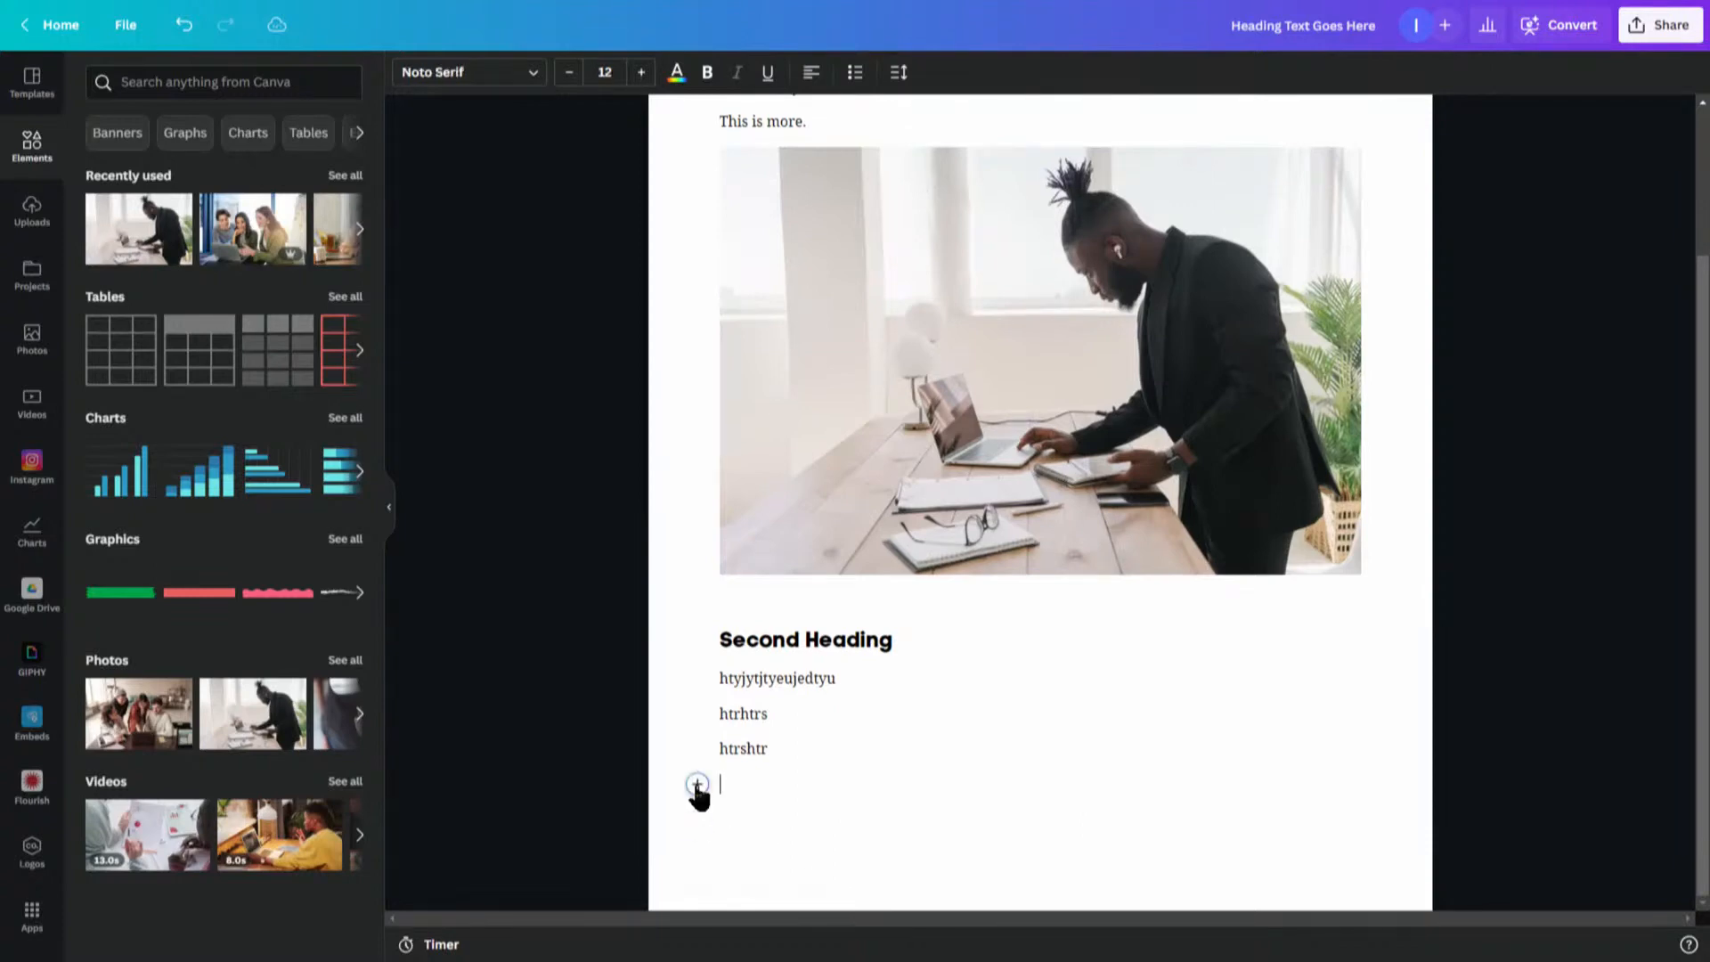
left_click(699, 785)
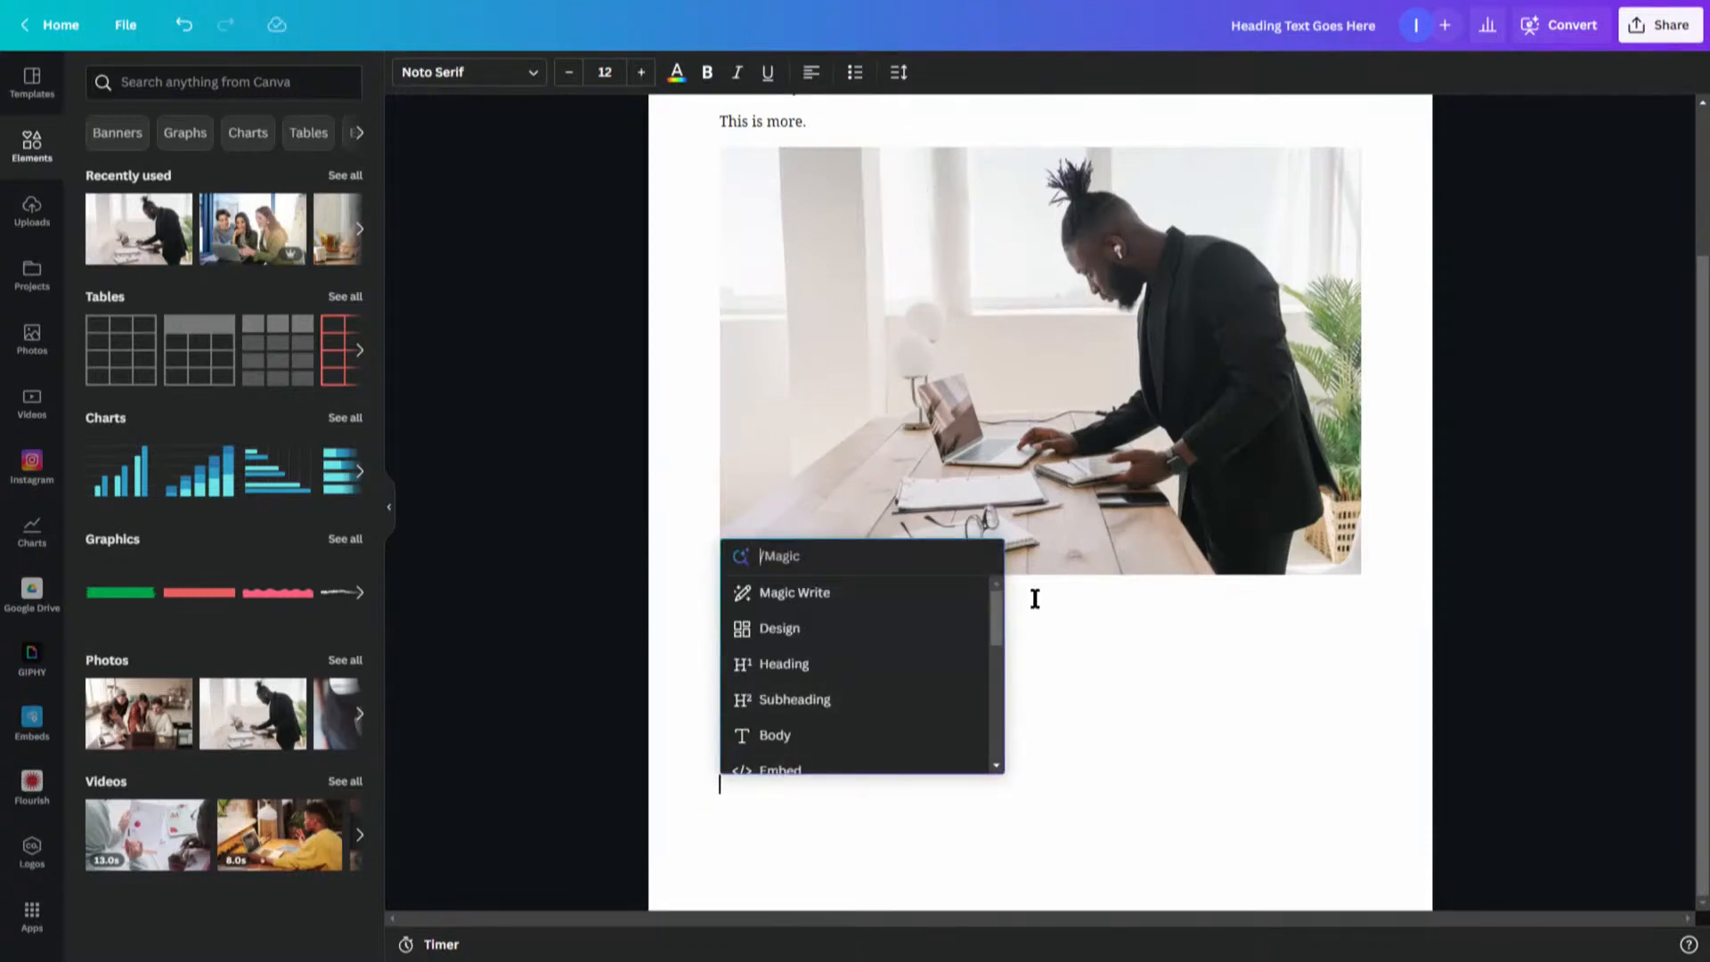
left_click_drag(996, 619, 1000, 679)
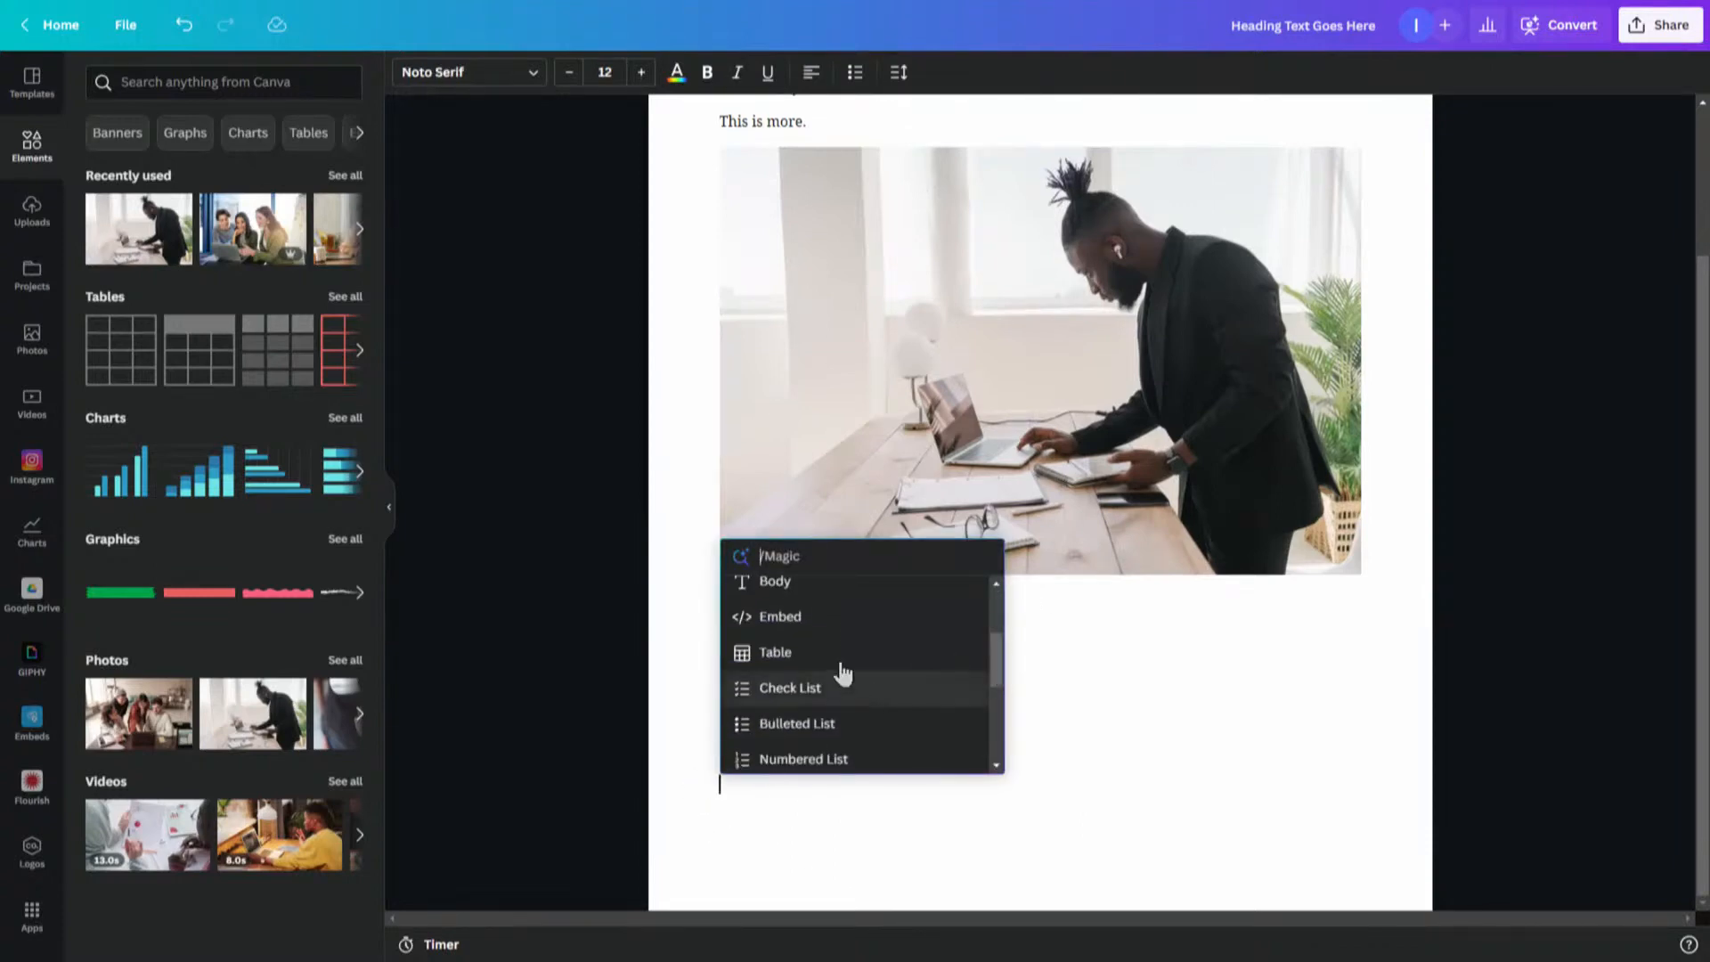
left_click(818, 696)
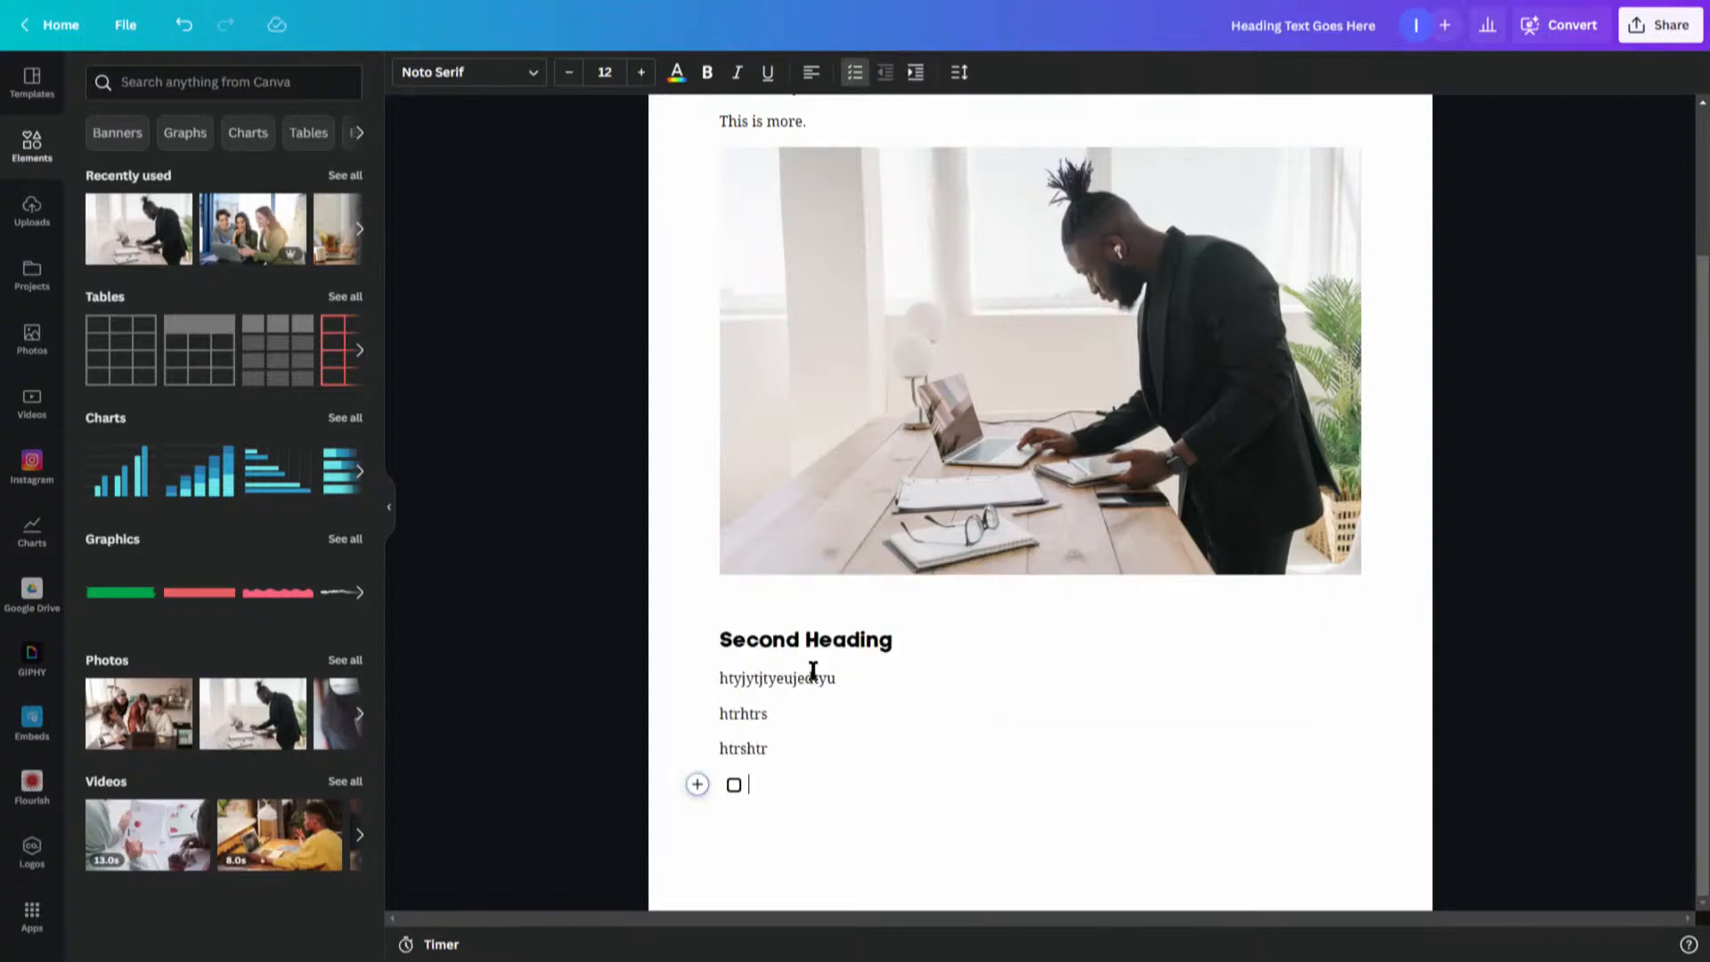
type("ghter")
key("Return")
type("gtrtr")
key("Return")
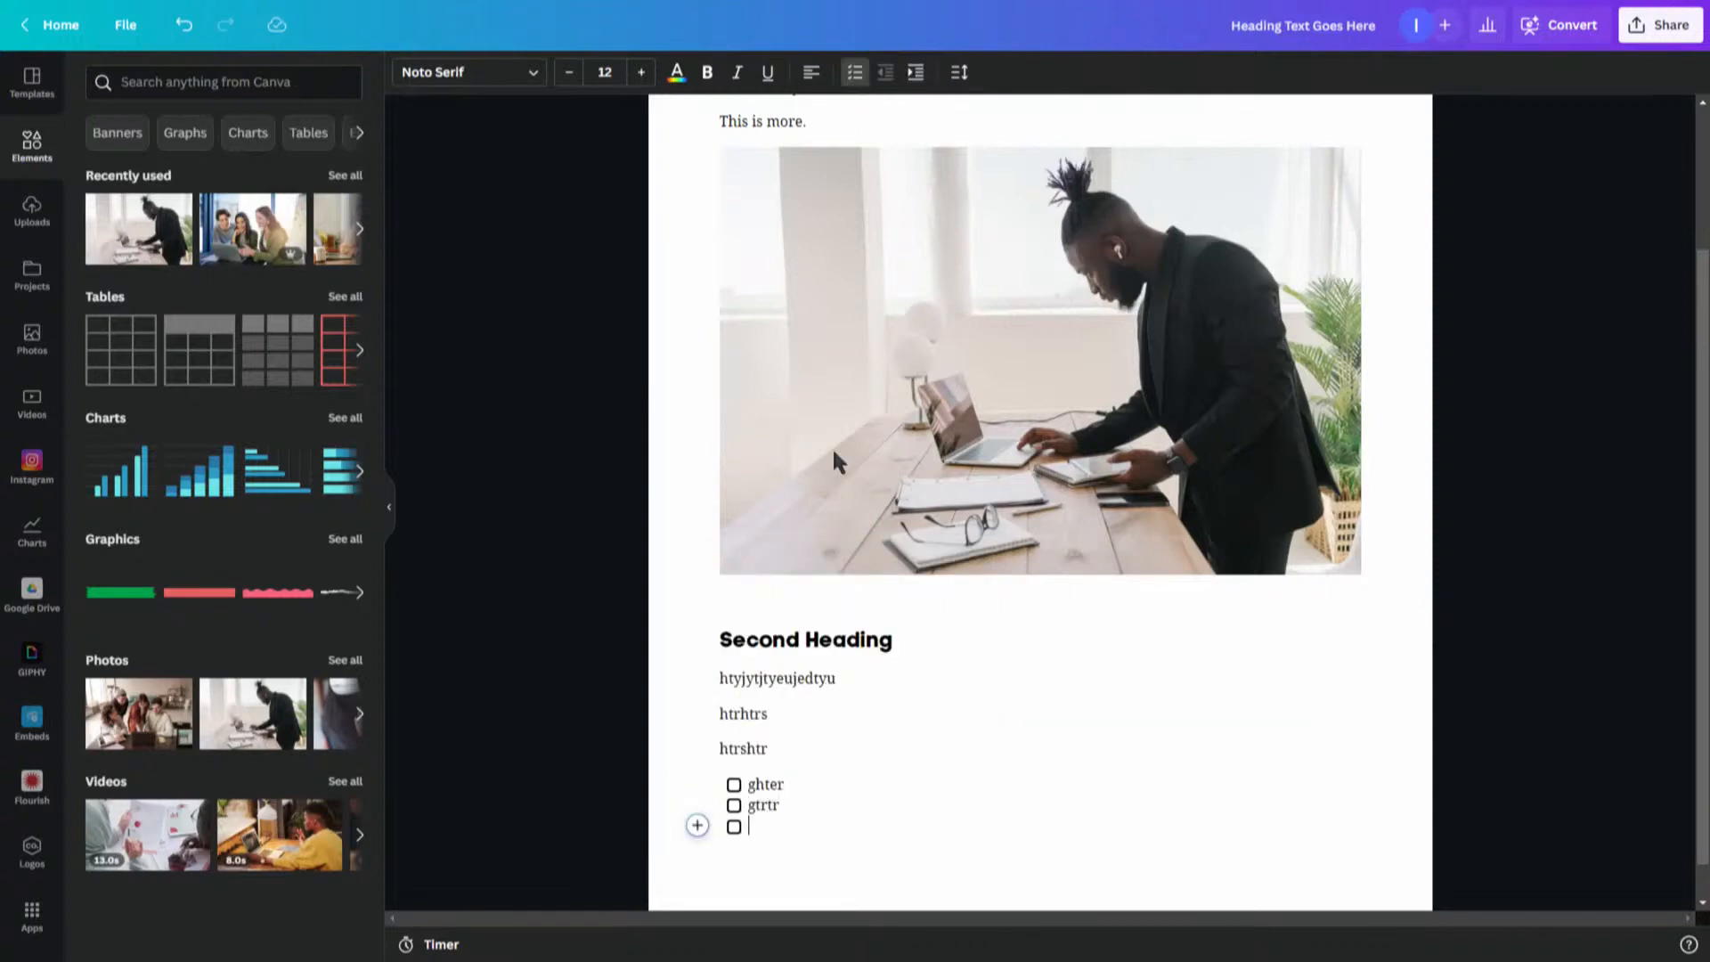
type("gtregtr")
key("Return")
type("gtre")
key("Return")
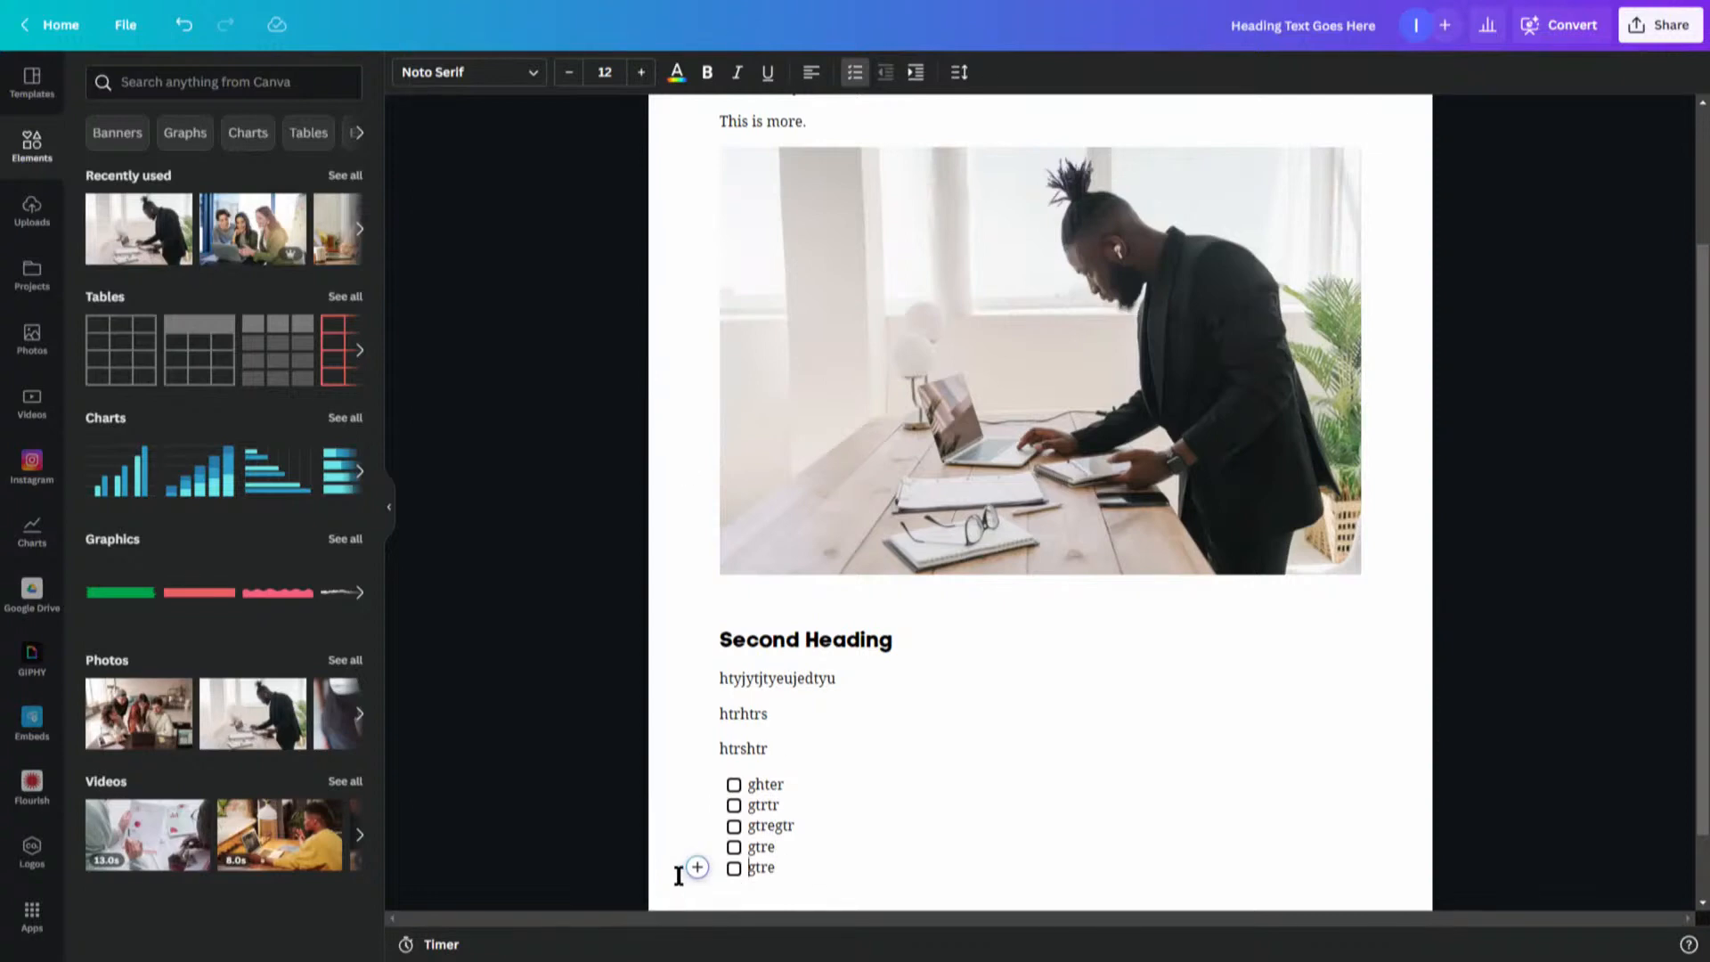
- Insert a Bulleted List below the check list with items yrhsrt, htrhtr, htrshtrs and thrhtr, then end the list
left_click(736, 901)
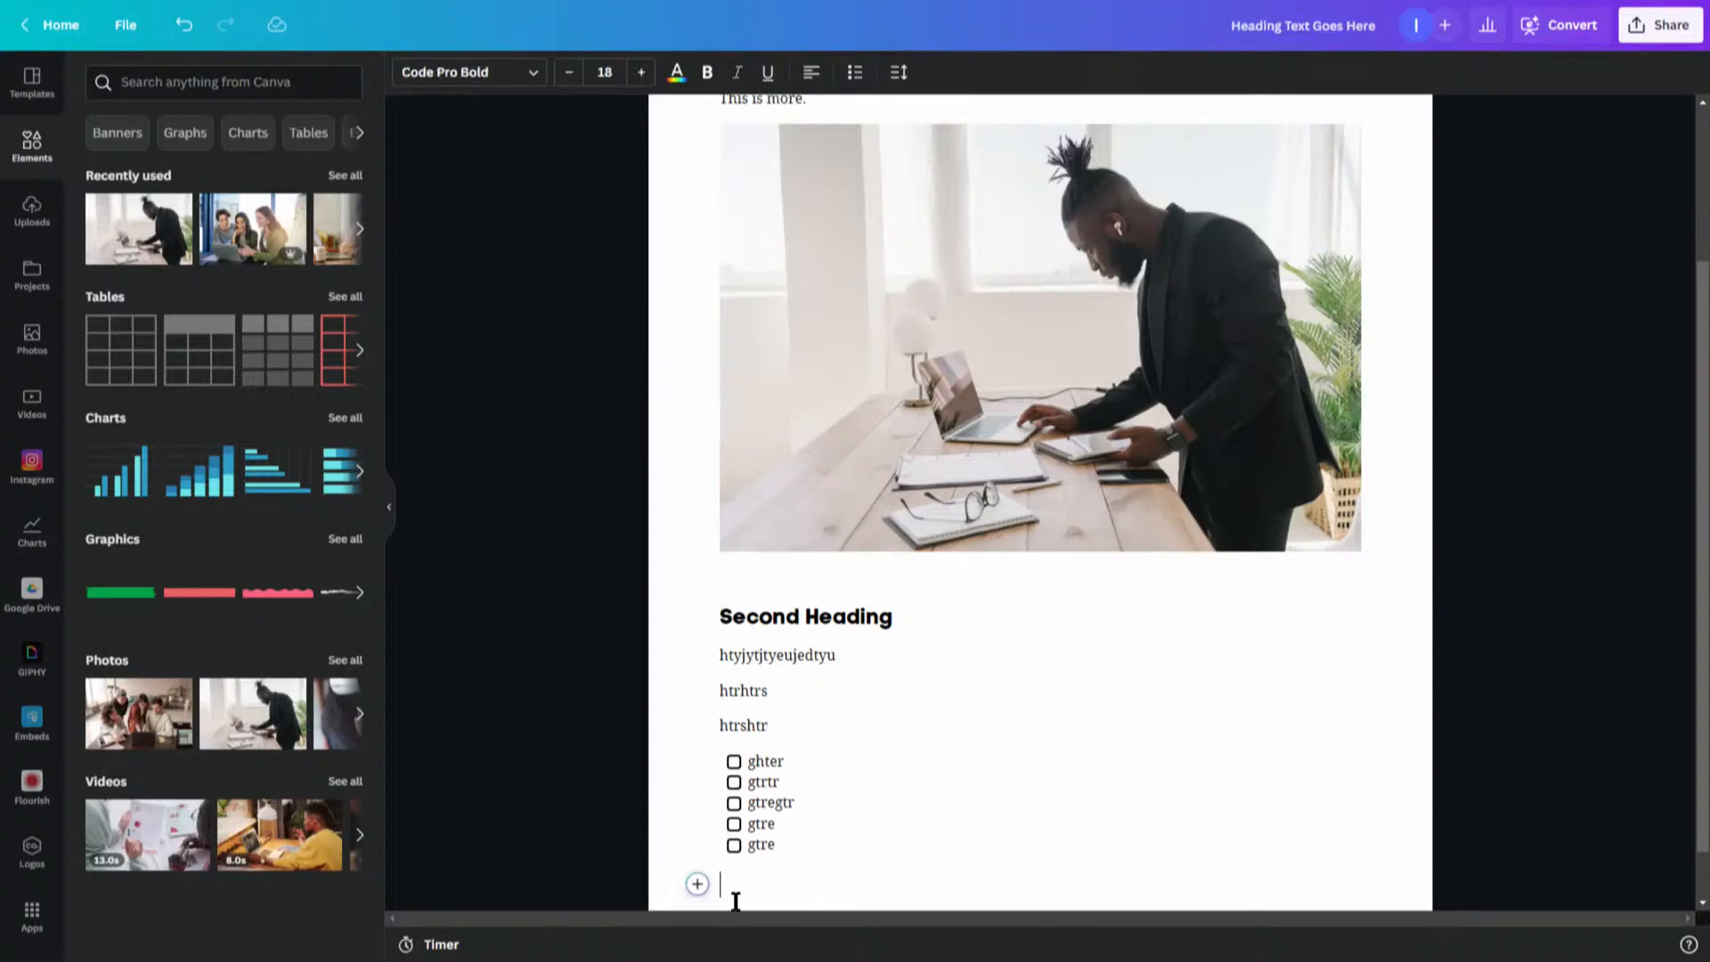
left_click(698, 886)
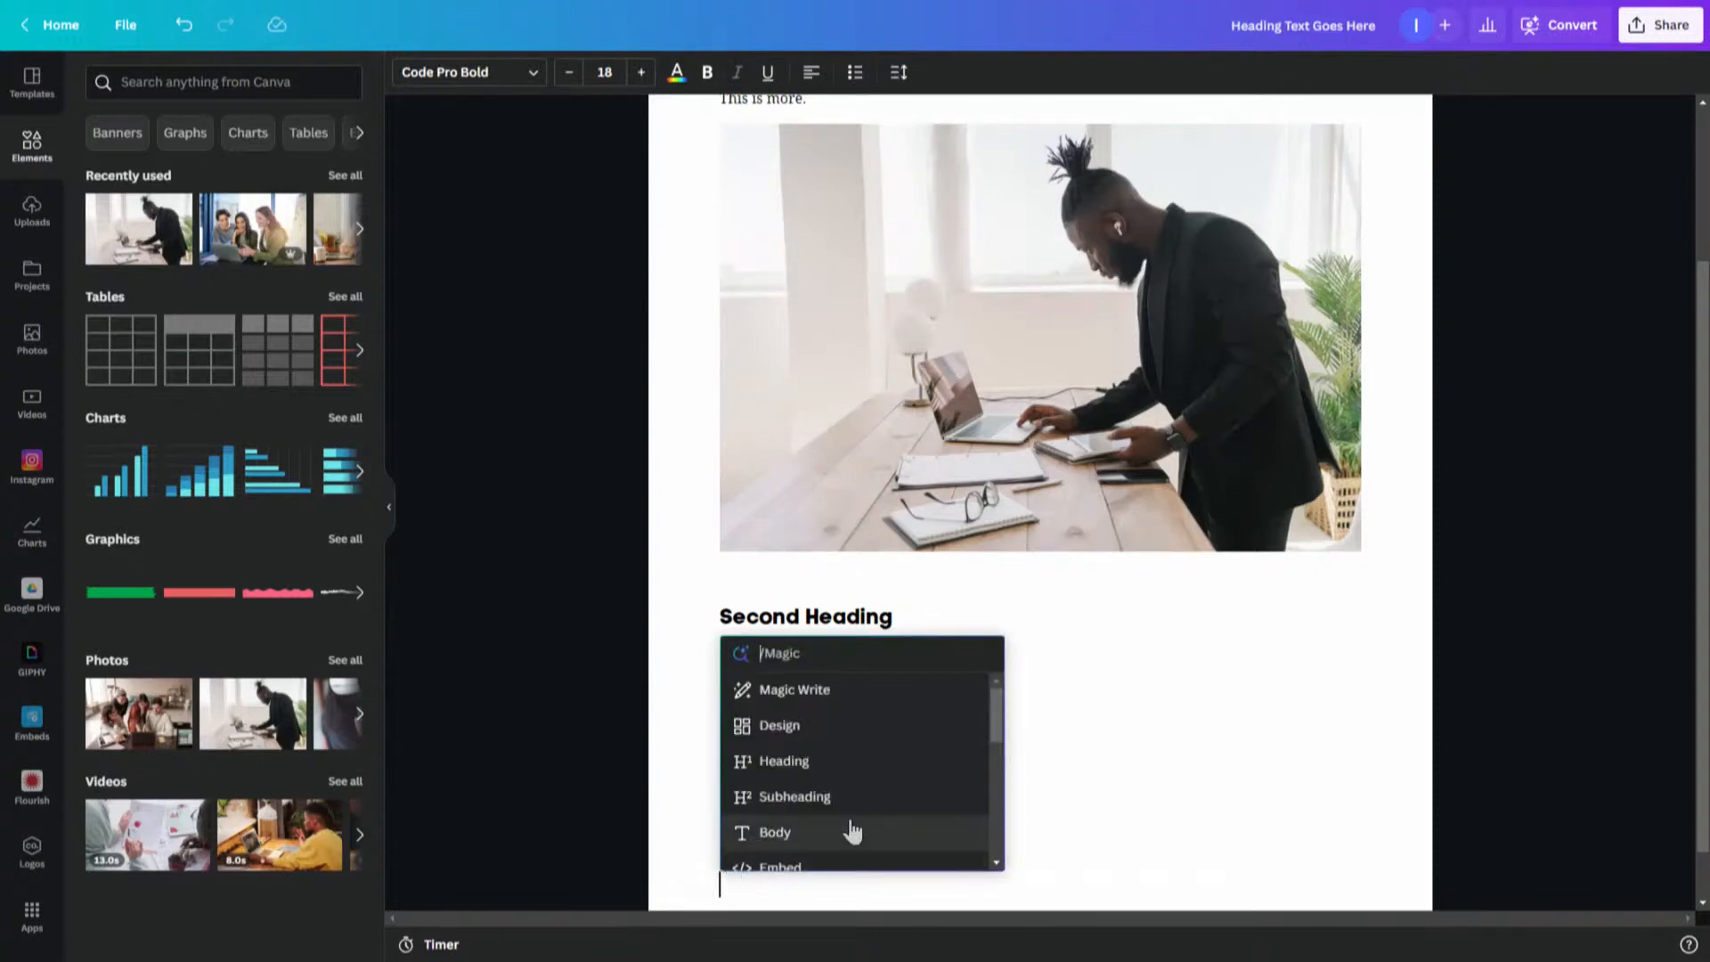
left_click_drag(998, 708, 998, 773)
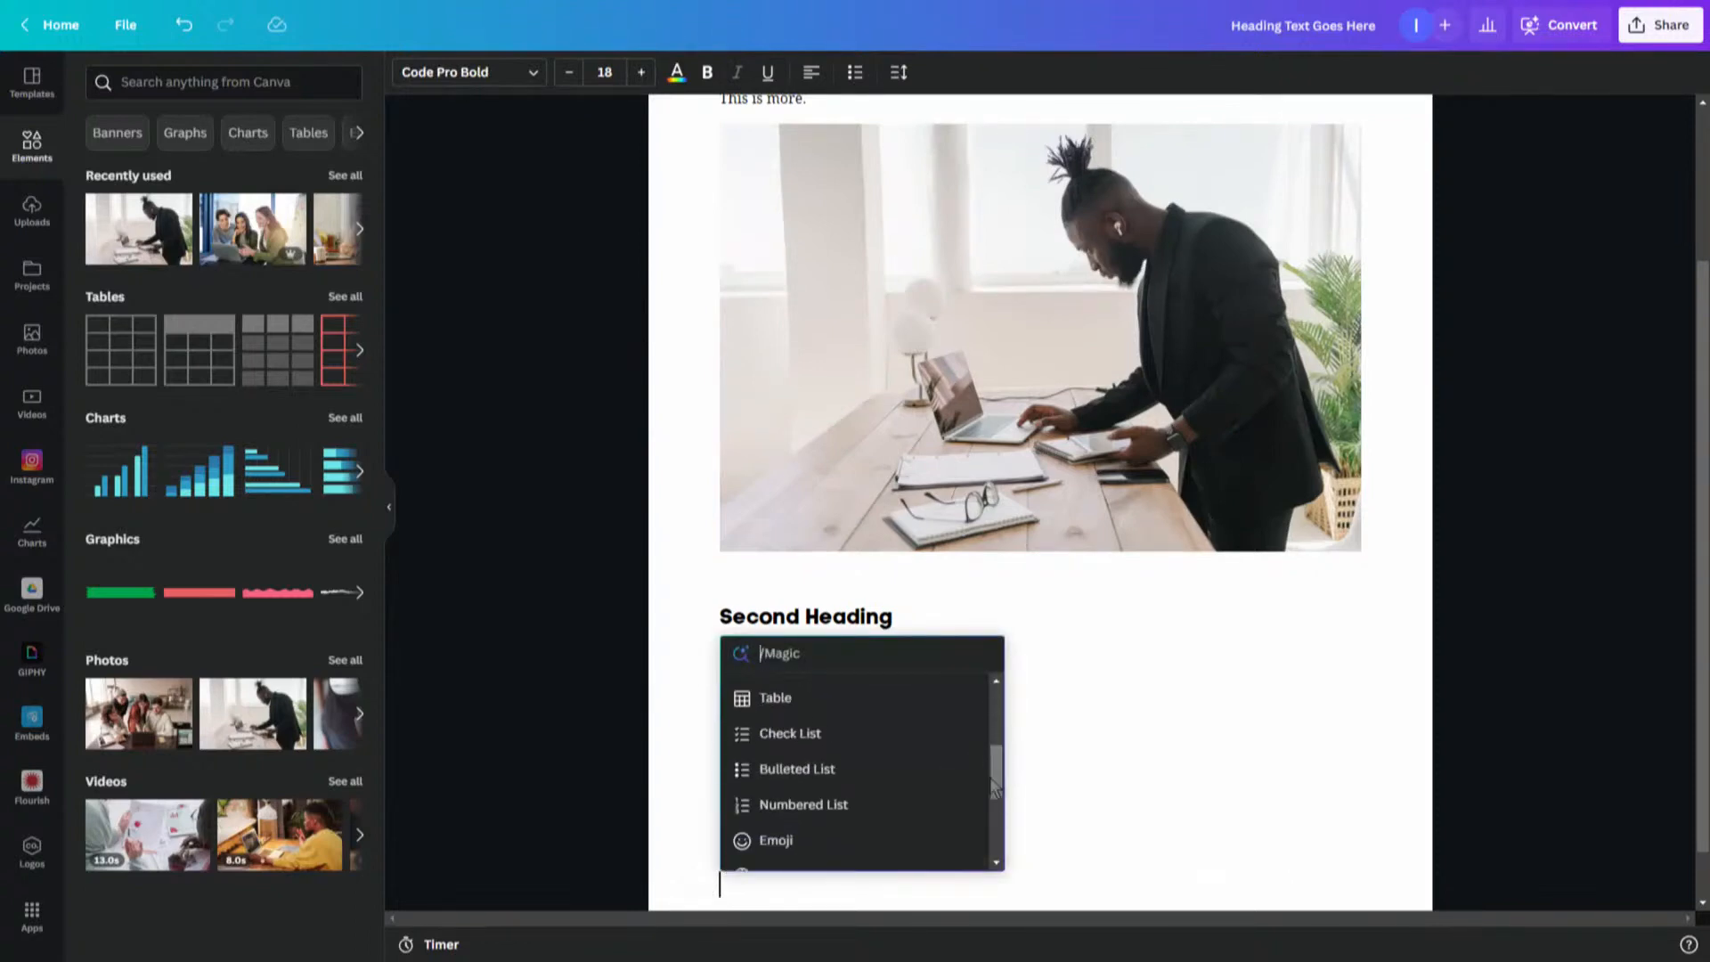
left_click(825, 771)
type("yrhsrt")
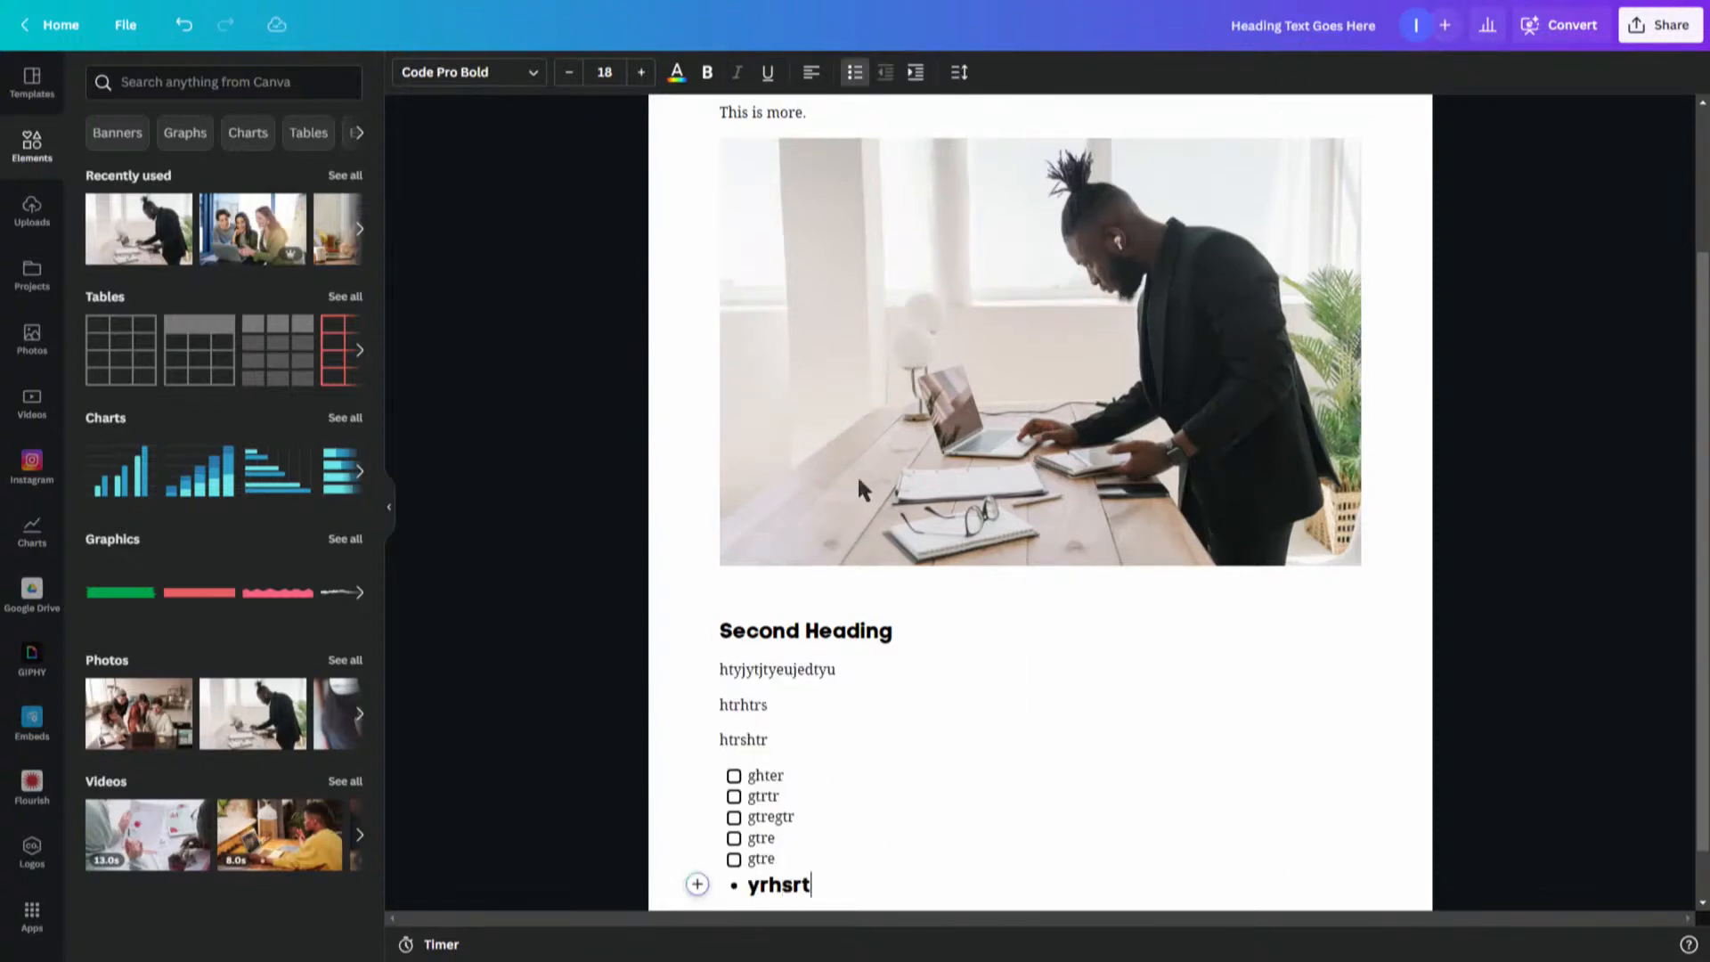
key("Return")
type("htrhtr")
key("Return")
type("htrshtrs")
key("Return")
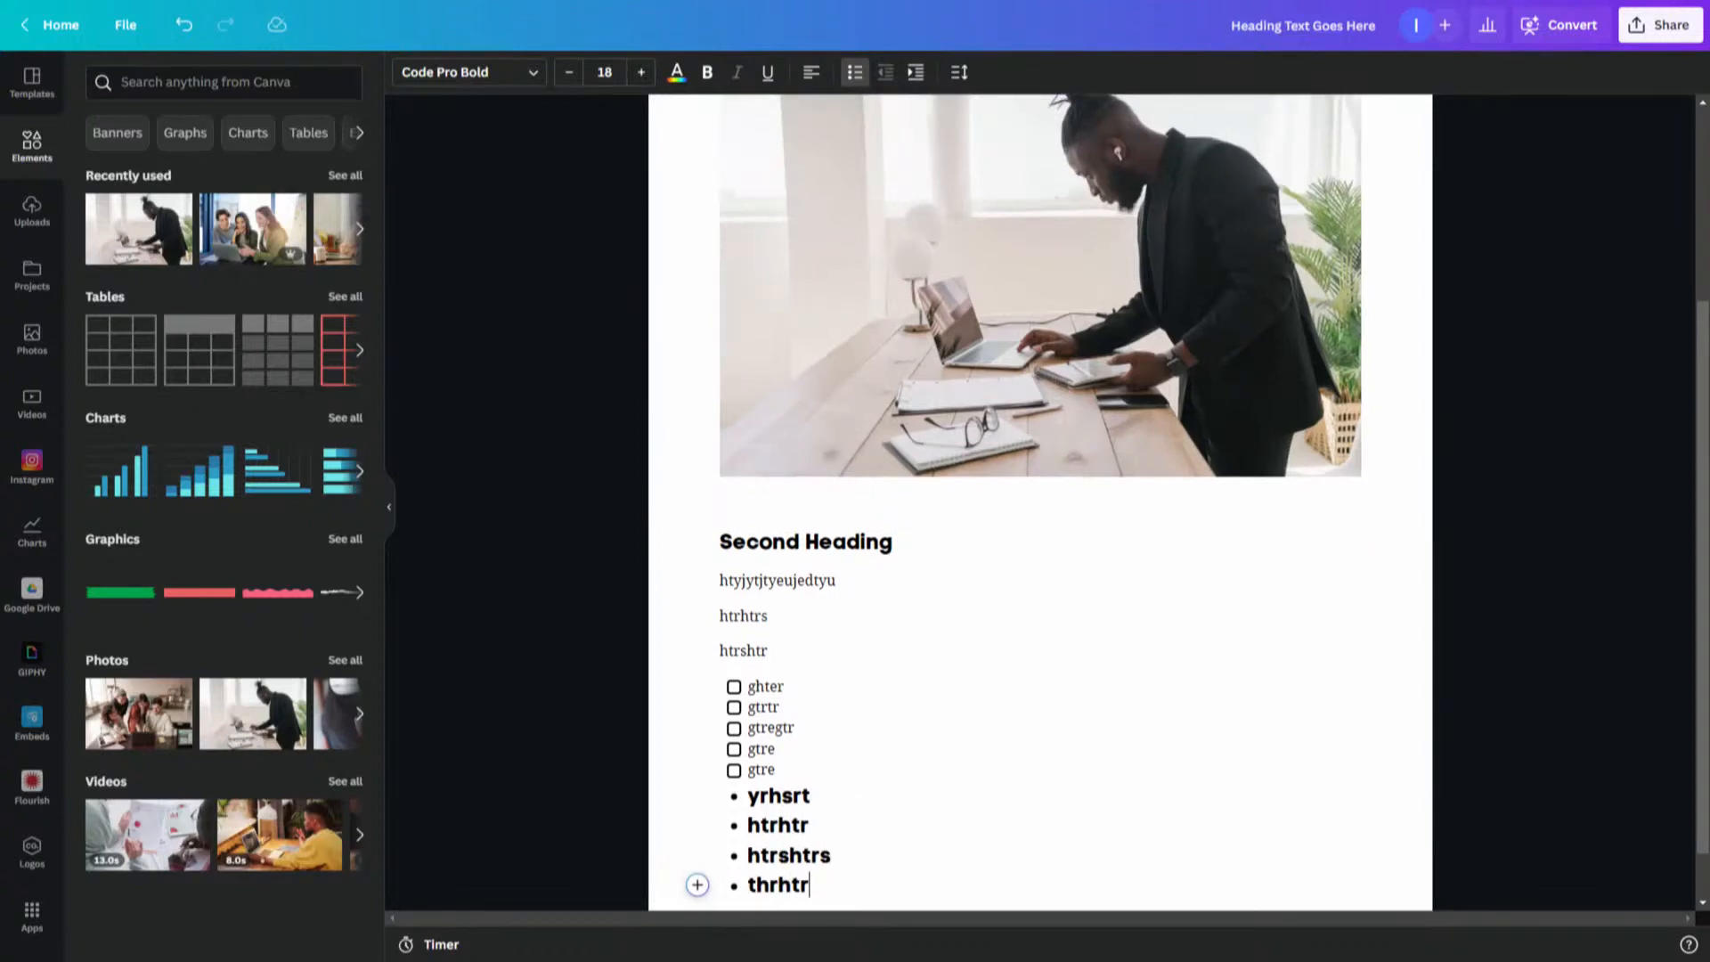
left_click(1330, 805)
left_click(697, 885)
left_click(897, 904)
left_click(749, 899)
left_click(867, 894)
key("Return")
key("Return")
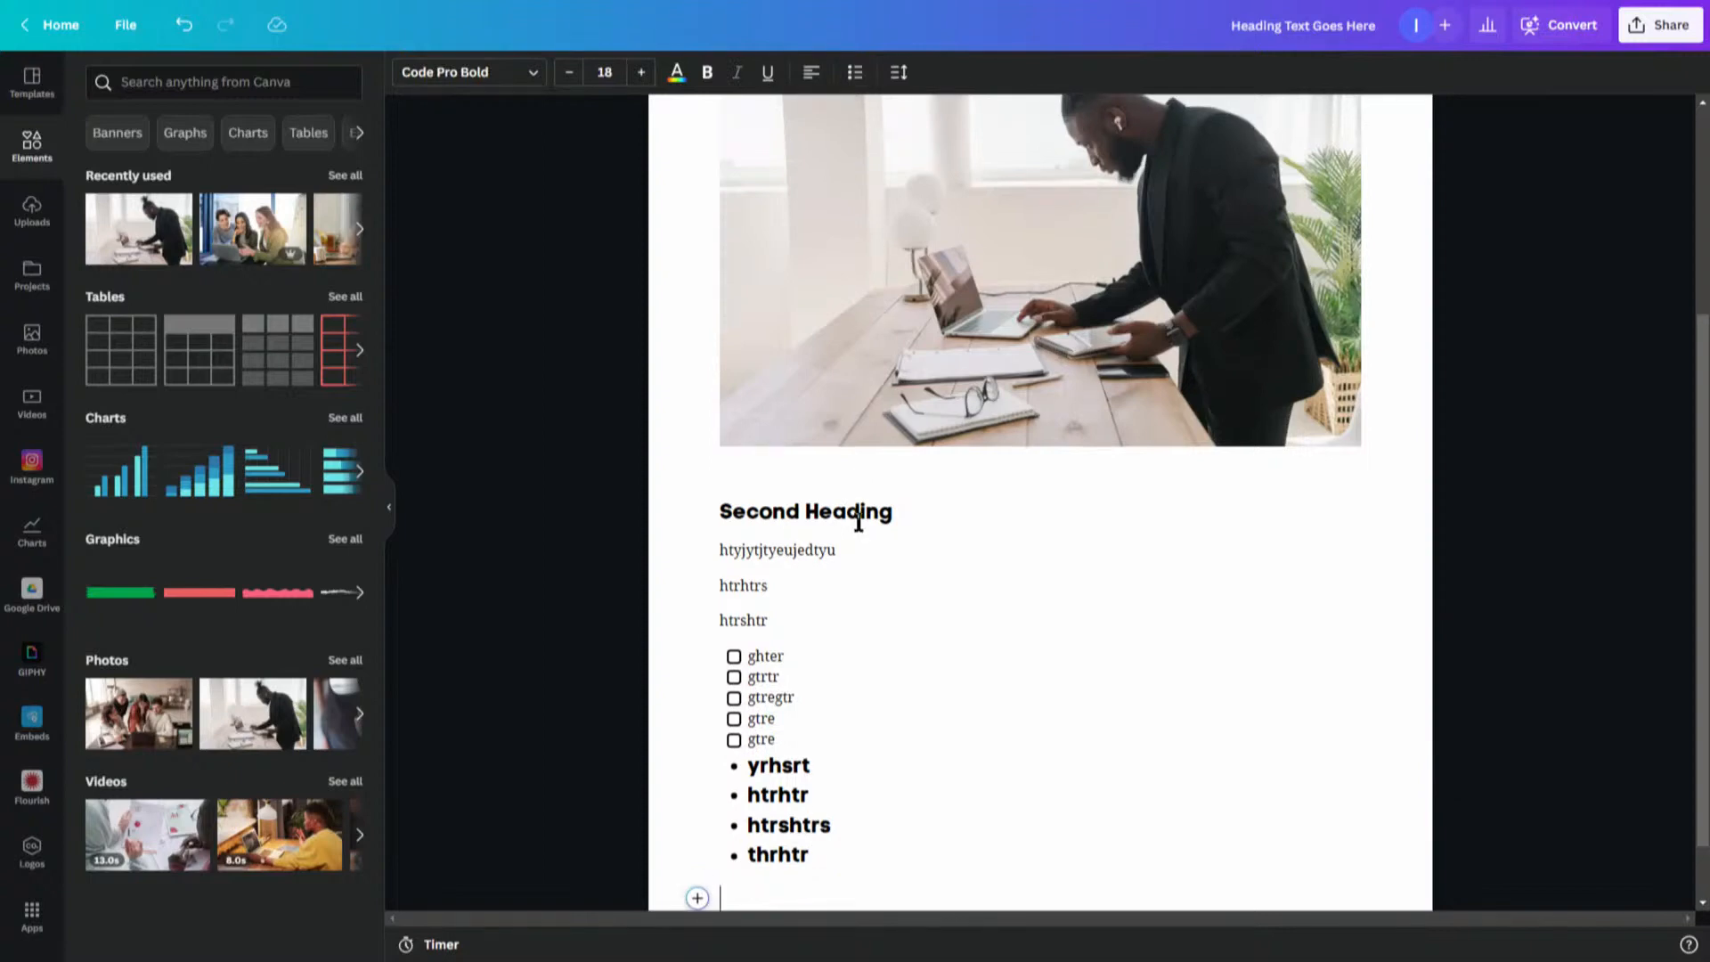
- Add a Numbered List below the bullets with items grhythrt, hthyr and htyrhtr, then end the list
left_click(698, 896)
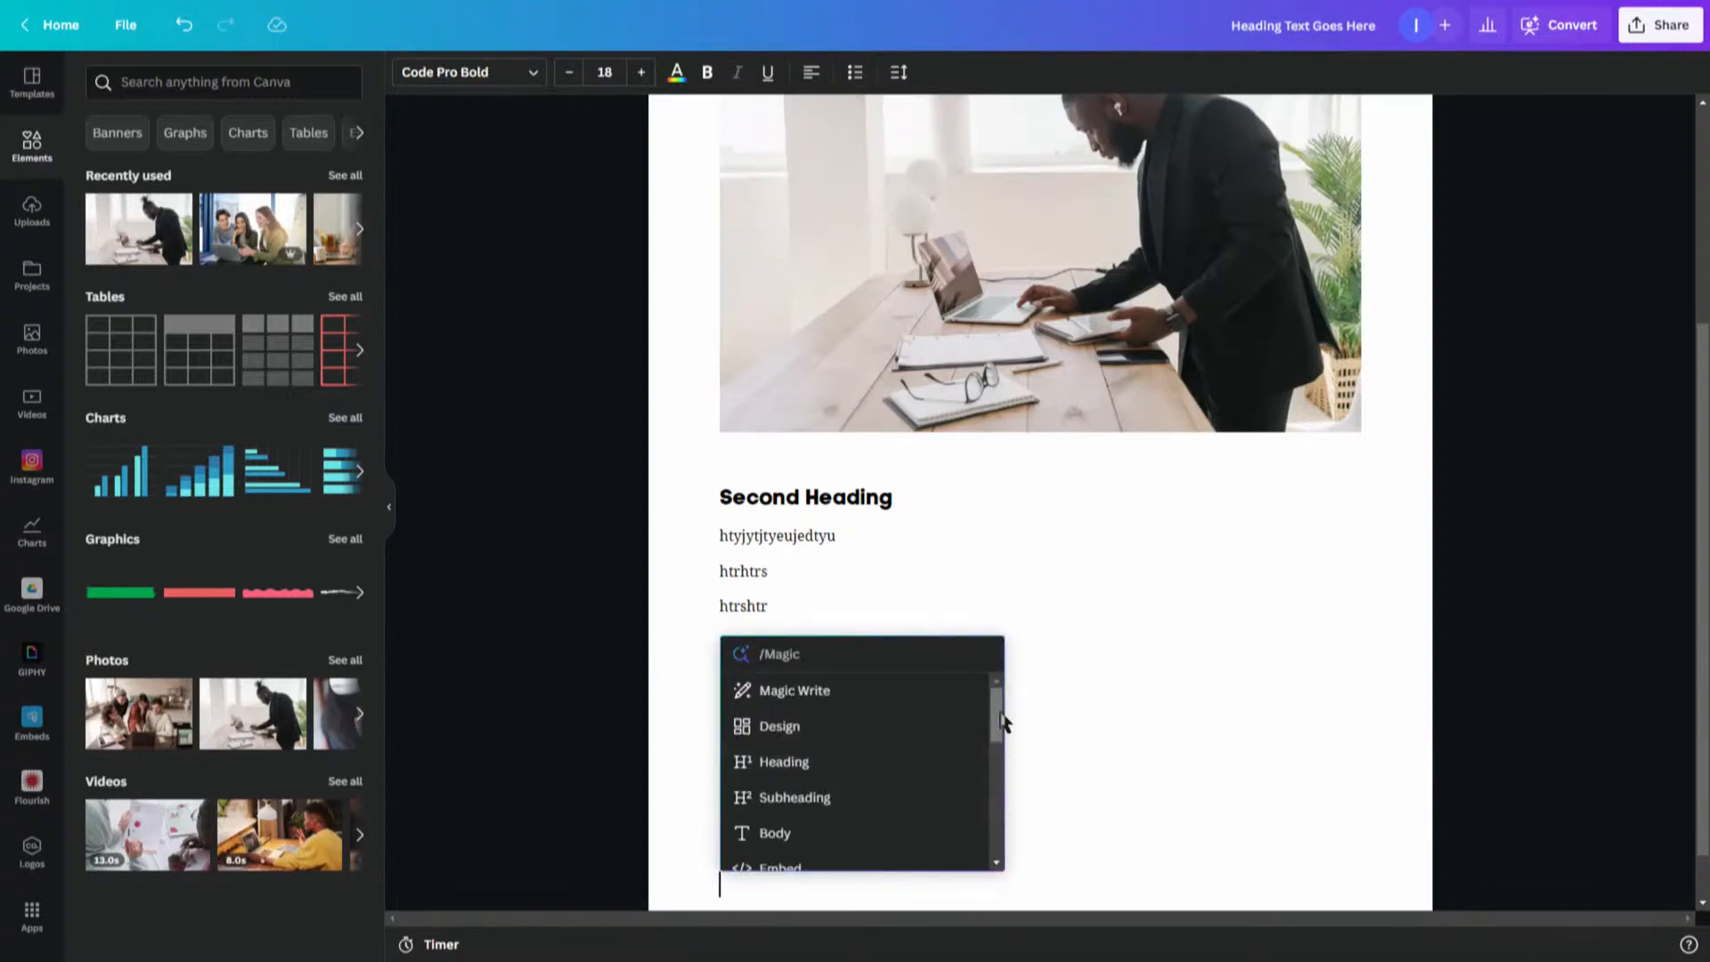
left_click_drag(997, 722, 996, 780)
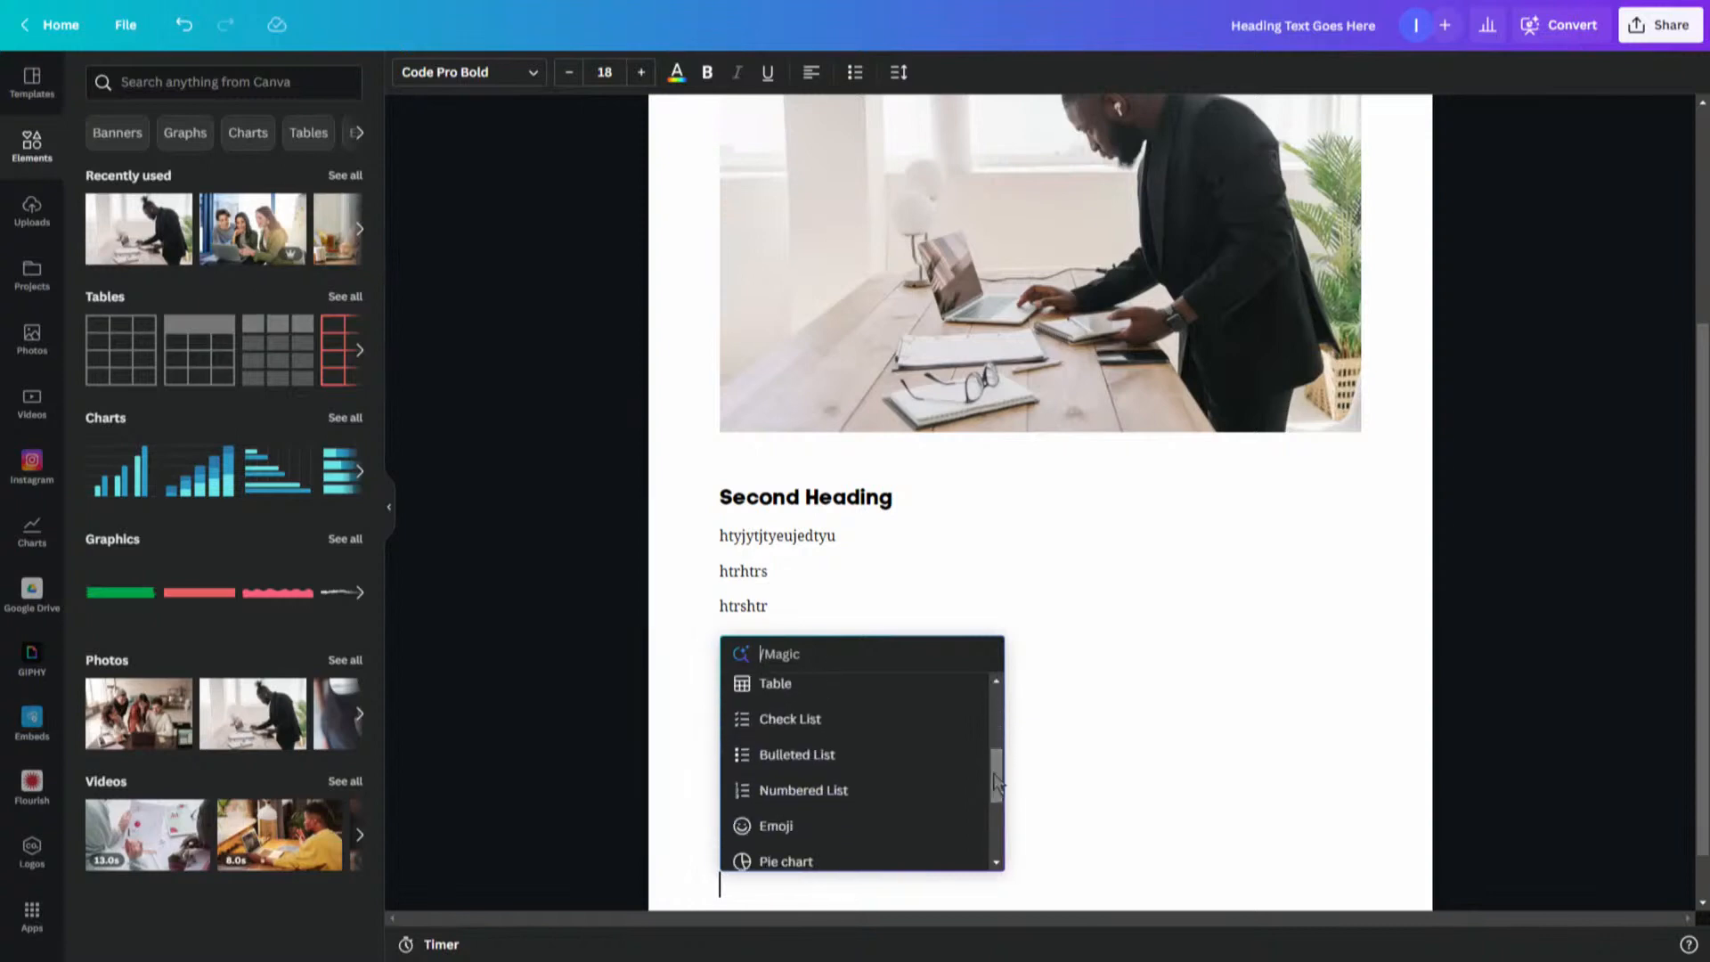
left_click(802, 790)
type("grhythrt")
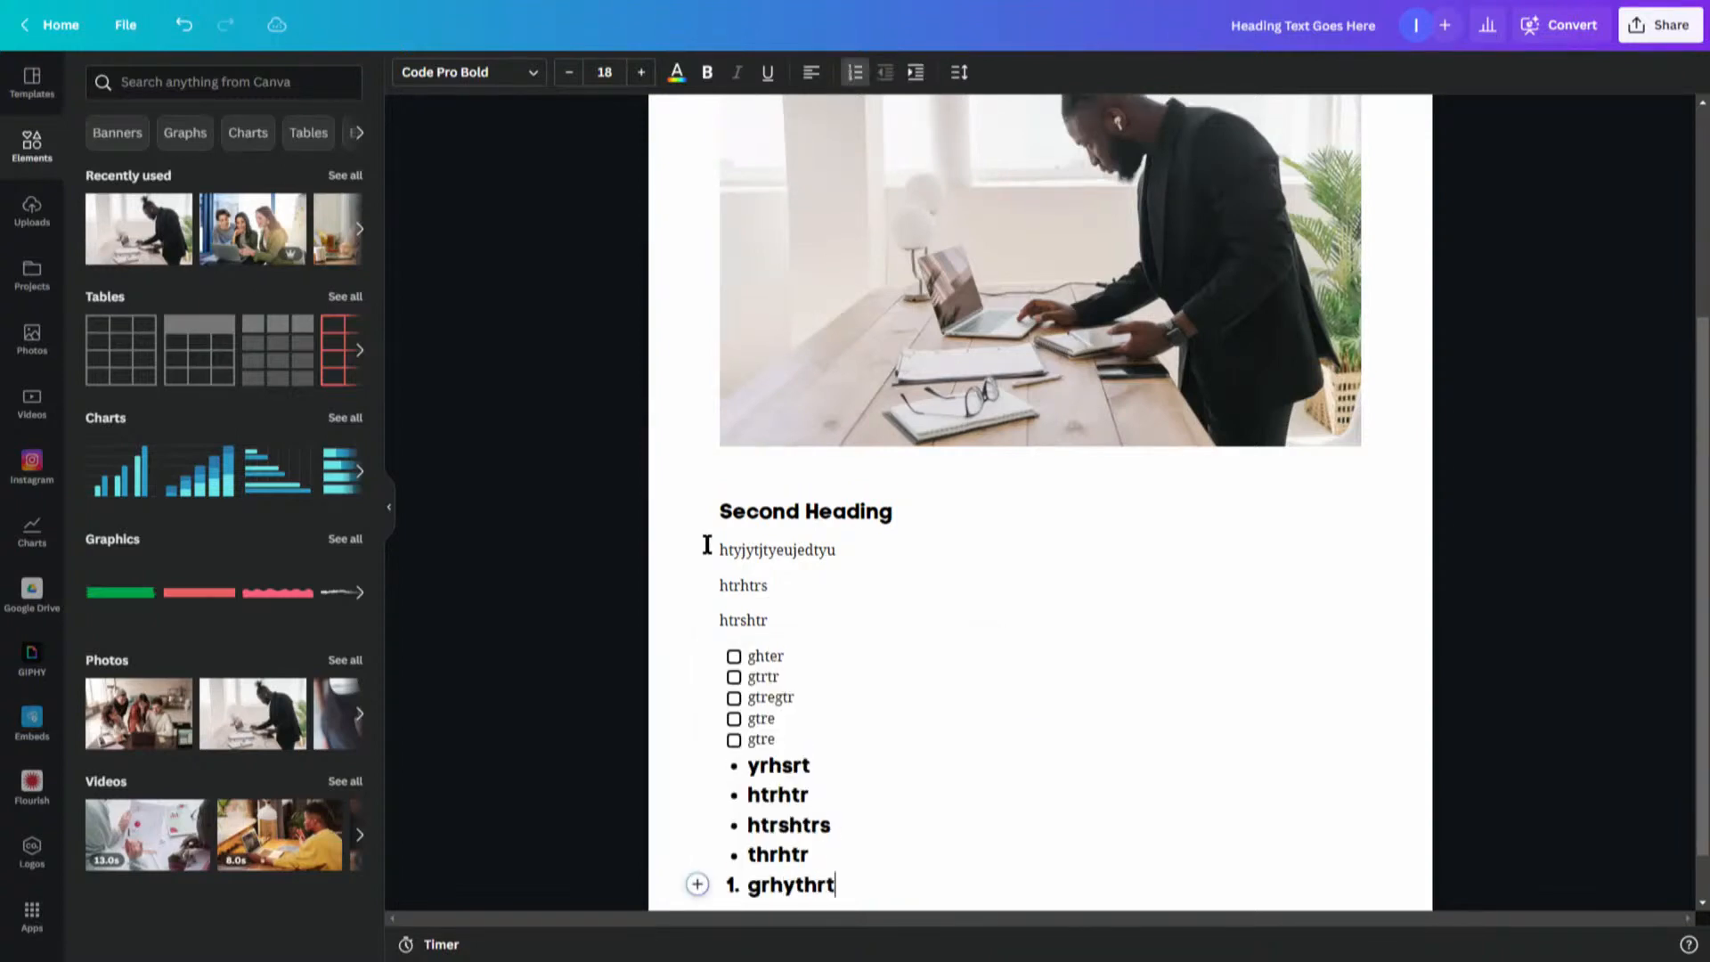
key("Return")
type("hthyr")
key("Return")
type("htyrhtr")
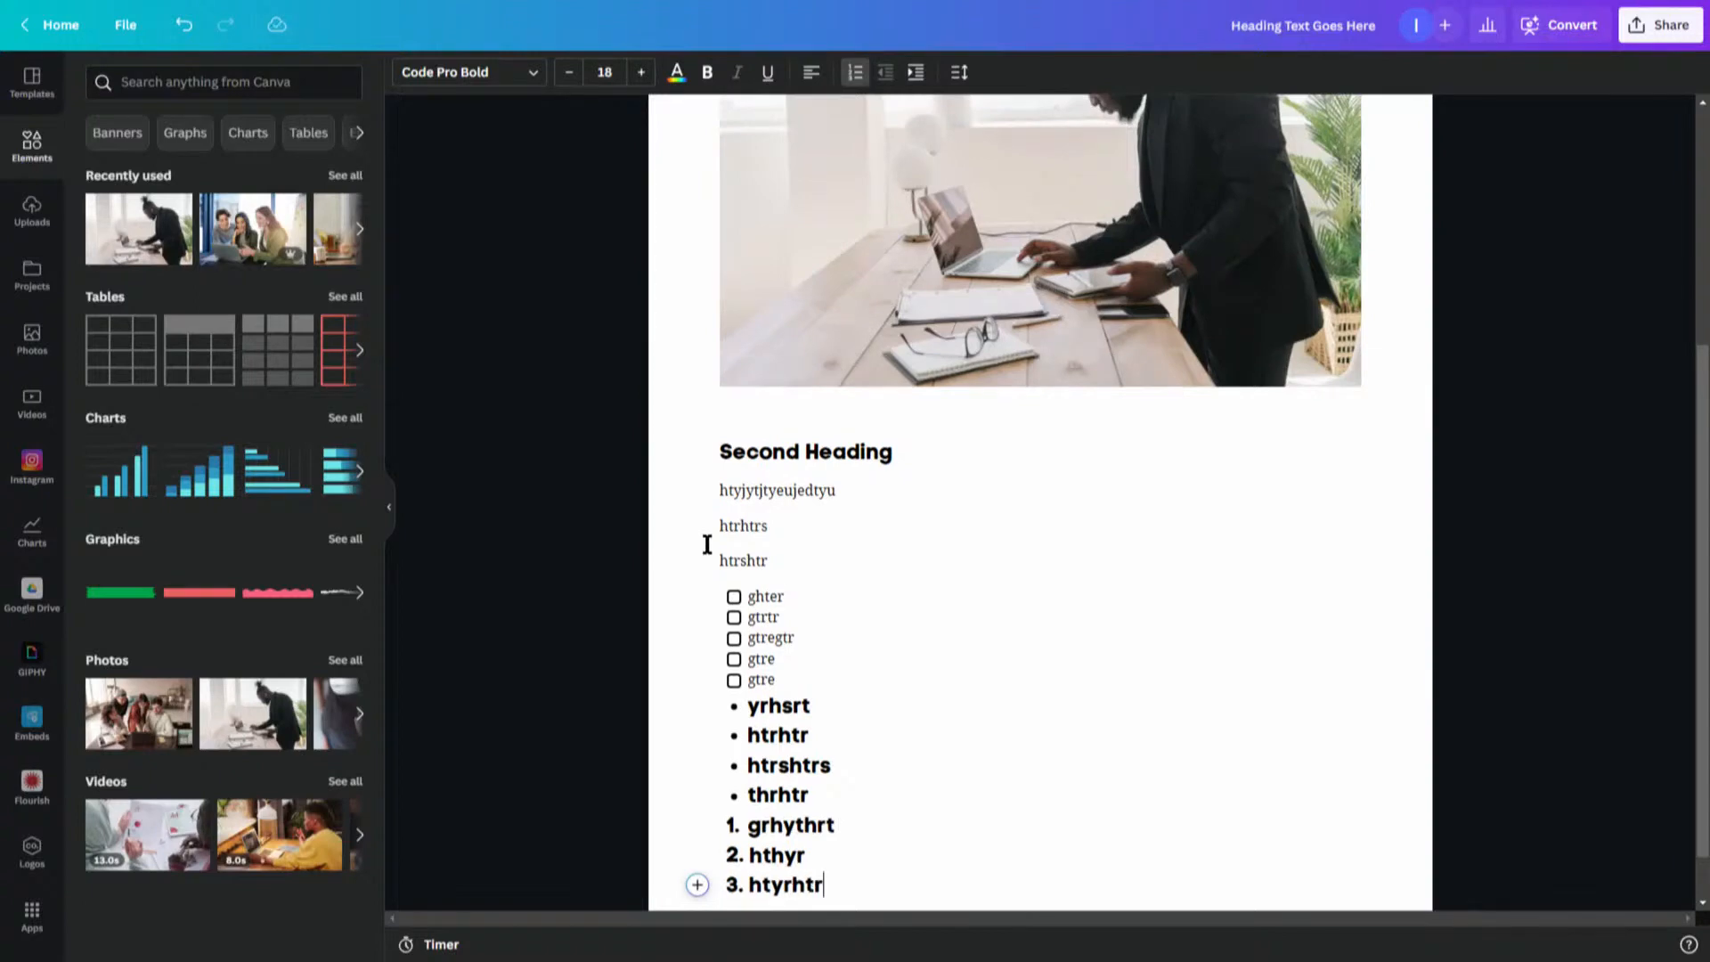
key("Return")
key("Return")
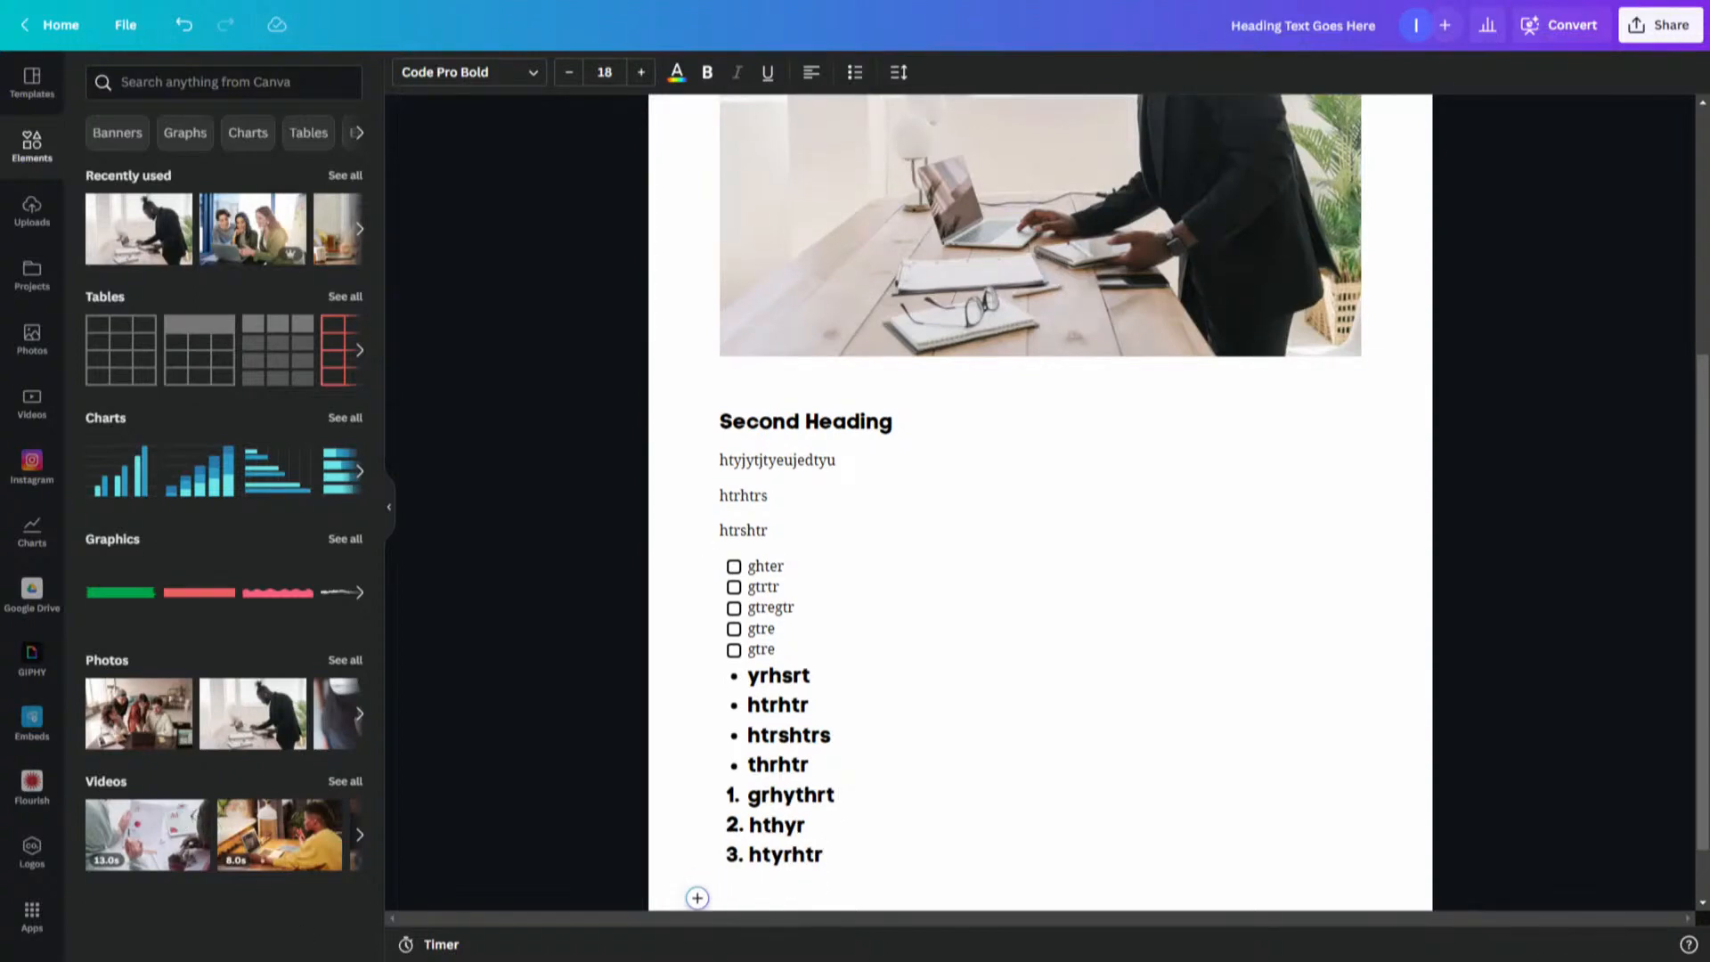
- Insert a palm tree emoji below the numbered list by searching the emoji picker for tree
left_click(698, 898)
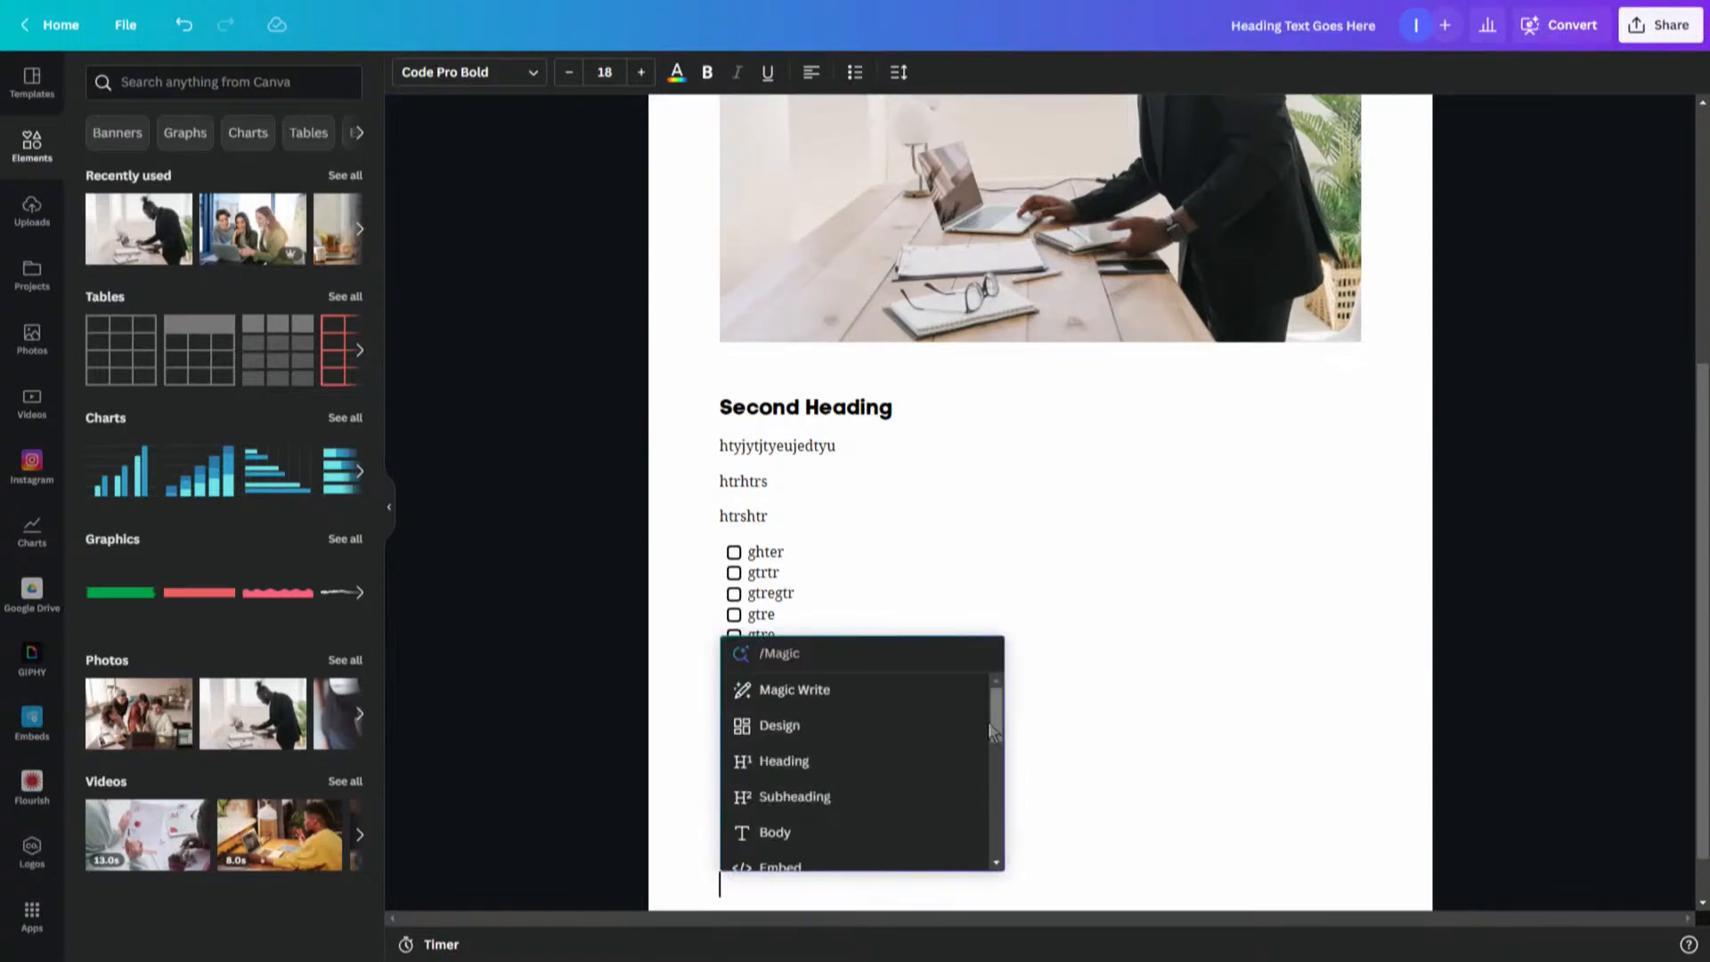
left_click_drag(1004, 729, 993, 817)
left_click(775, 746)
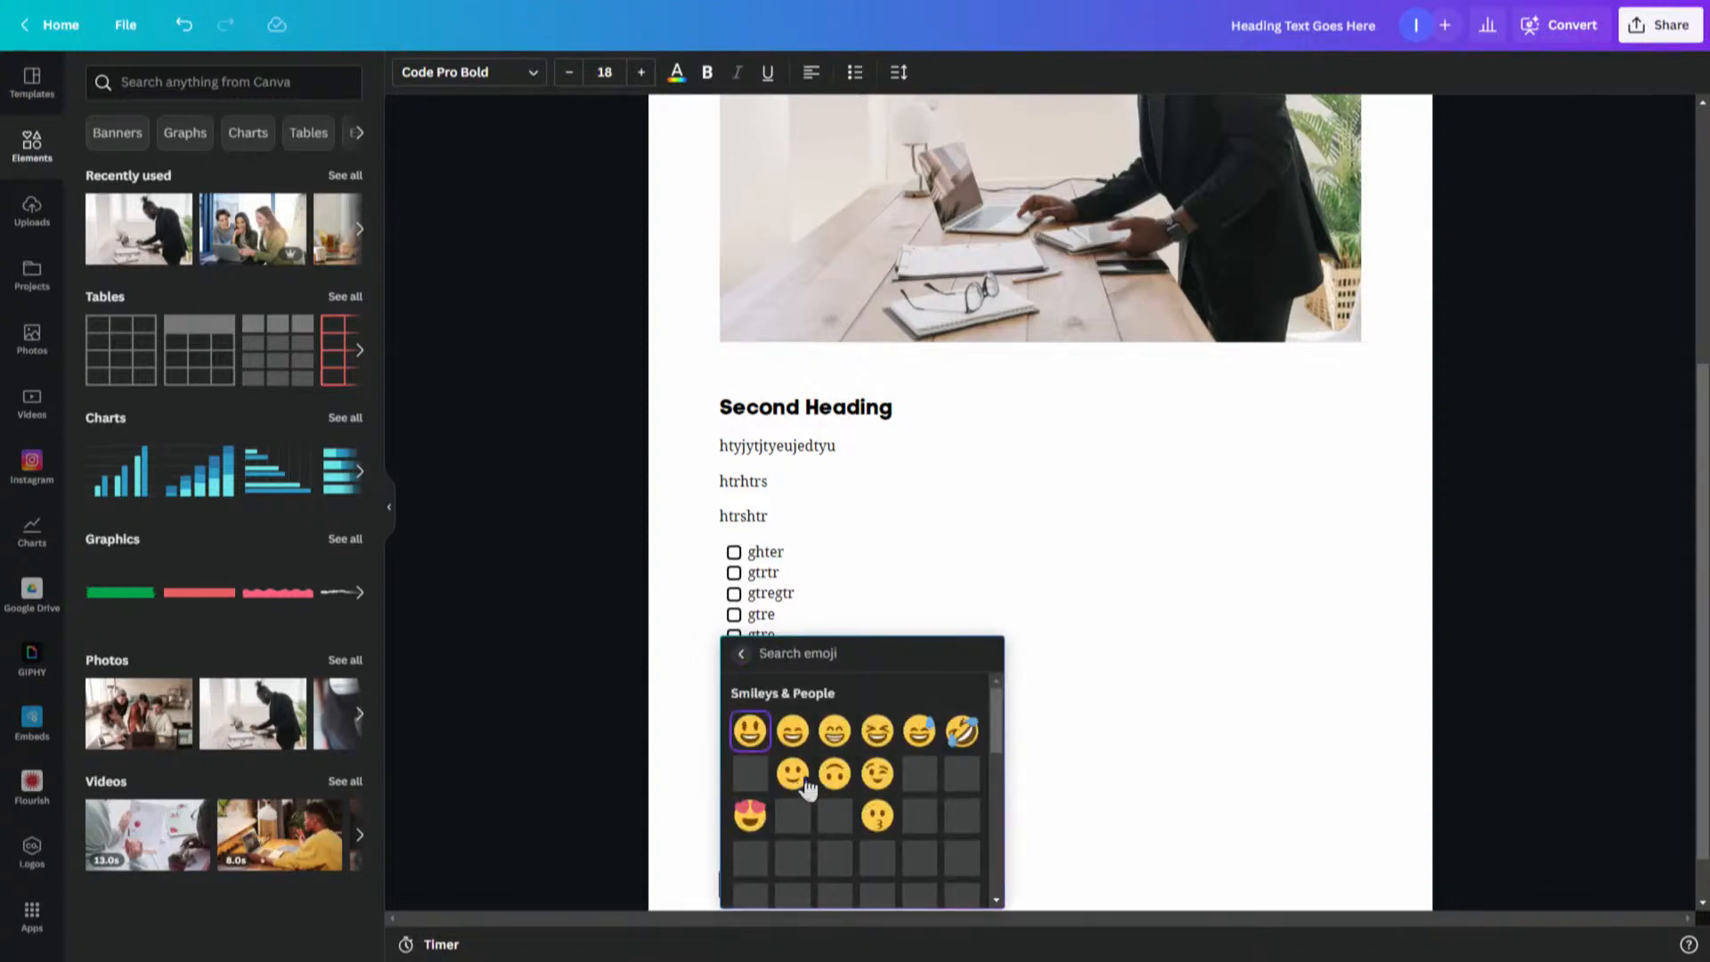
left_click_drag(998, 726, 990, 777)
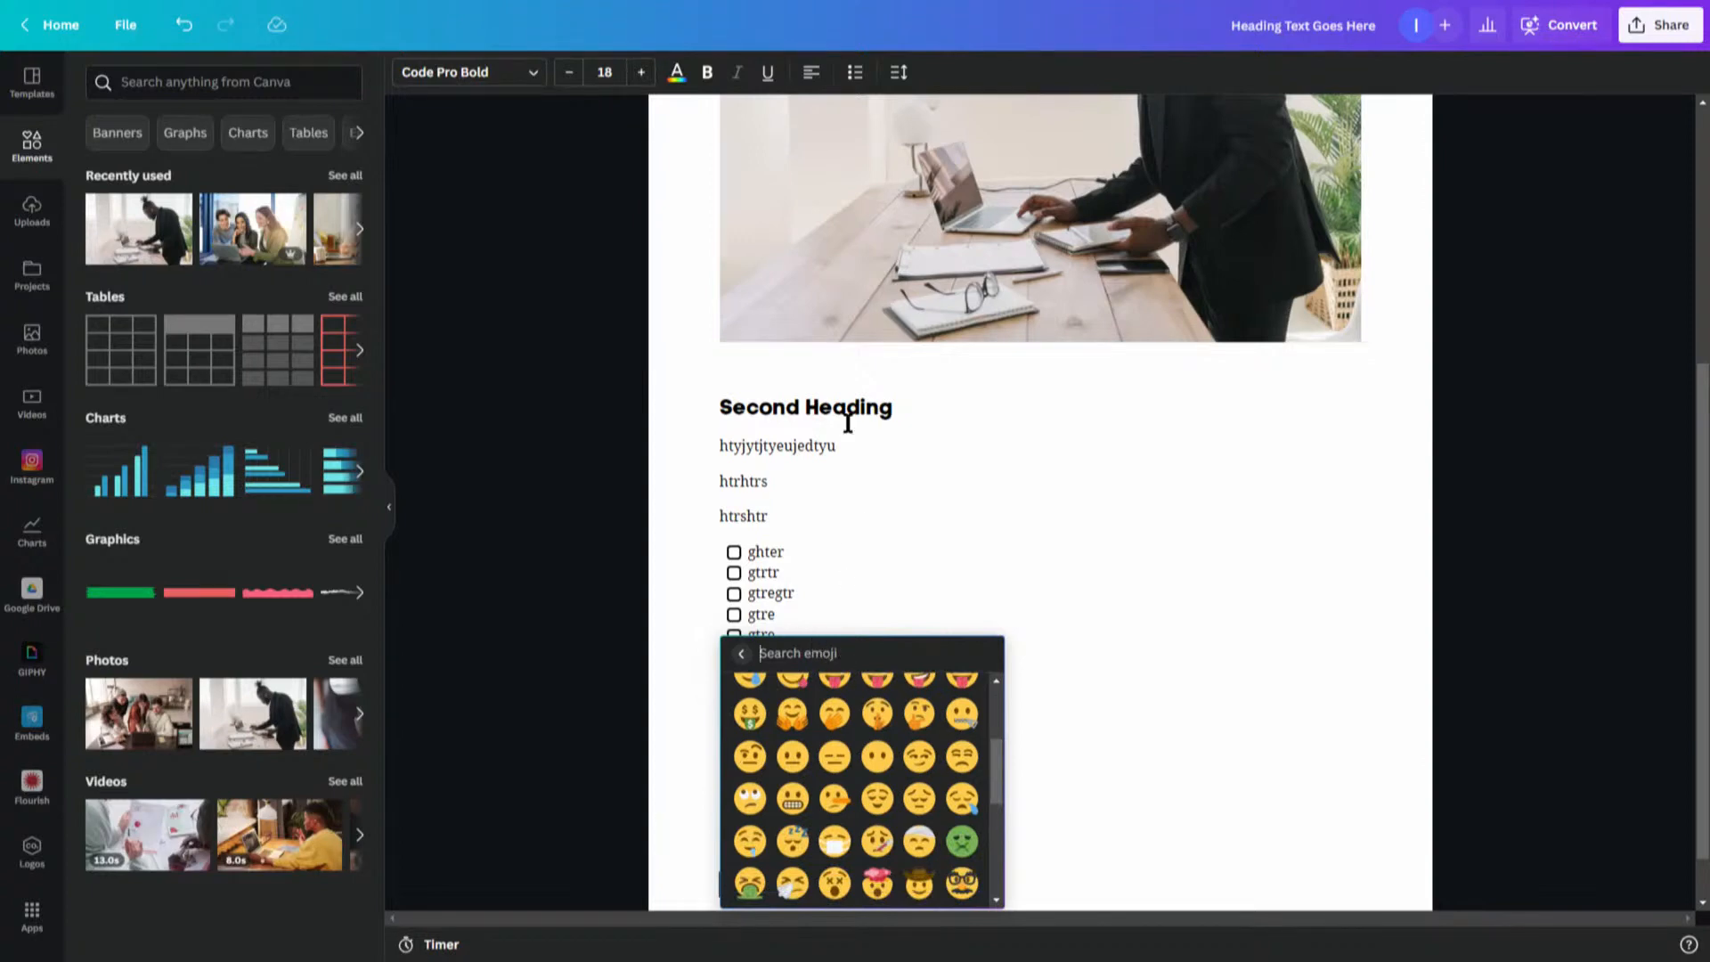
type("tree")
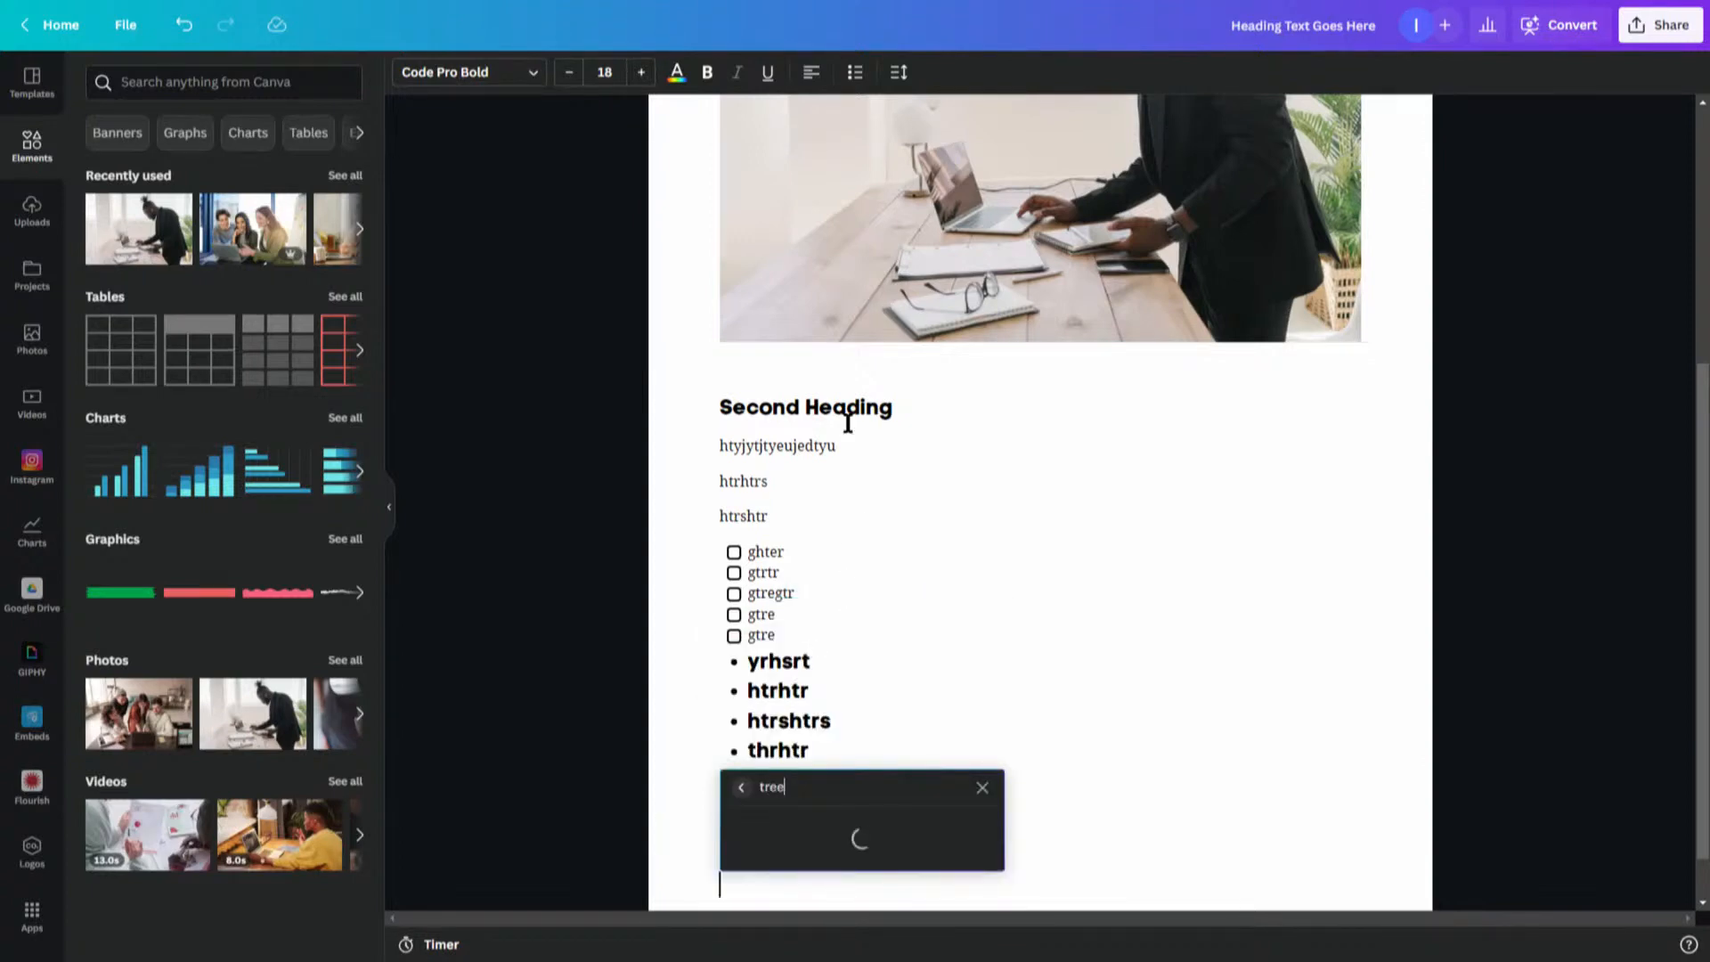
left_click(839, 846)
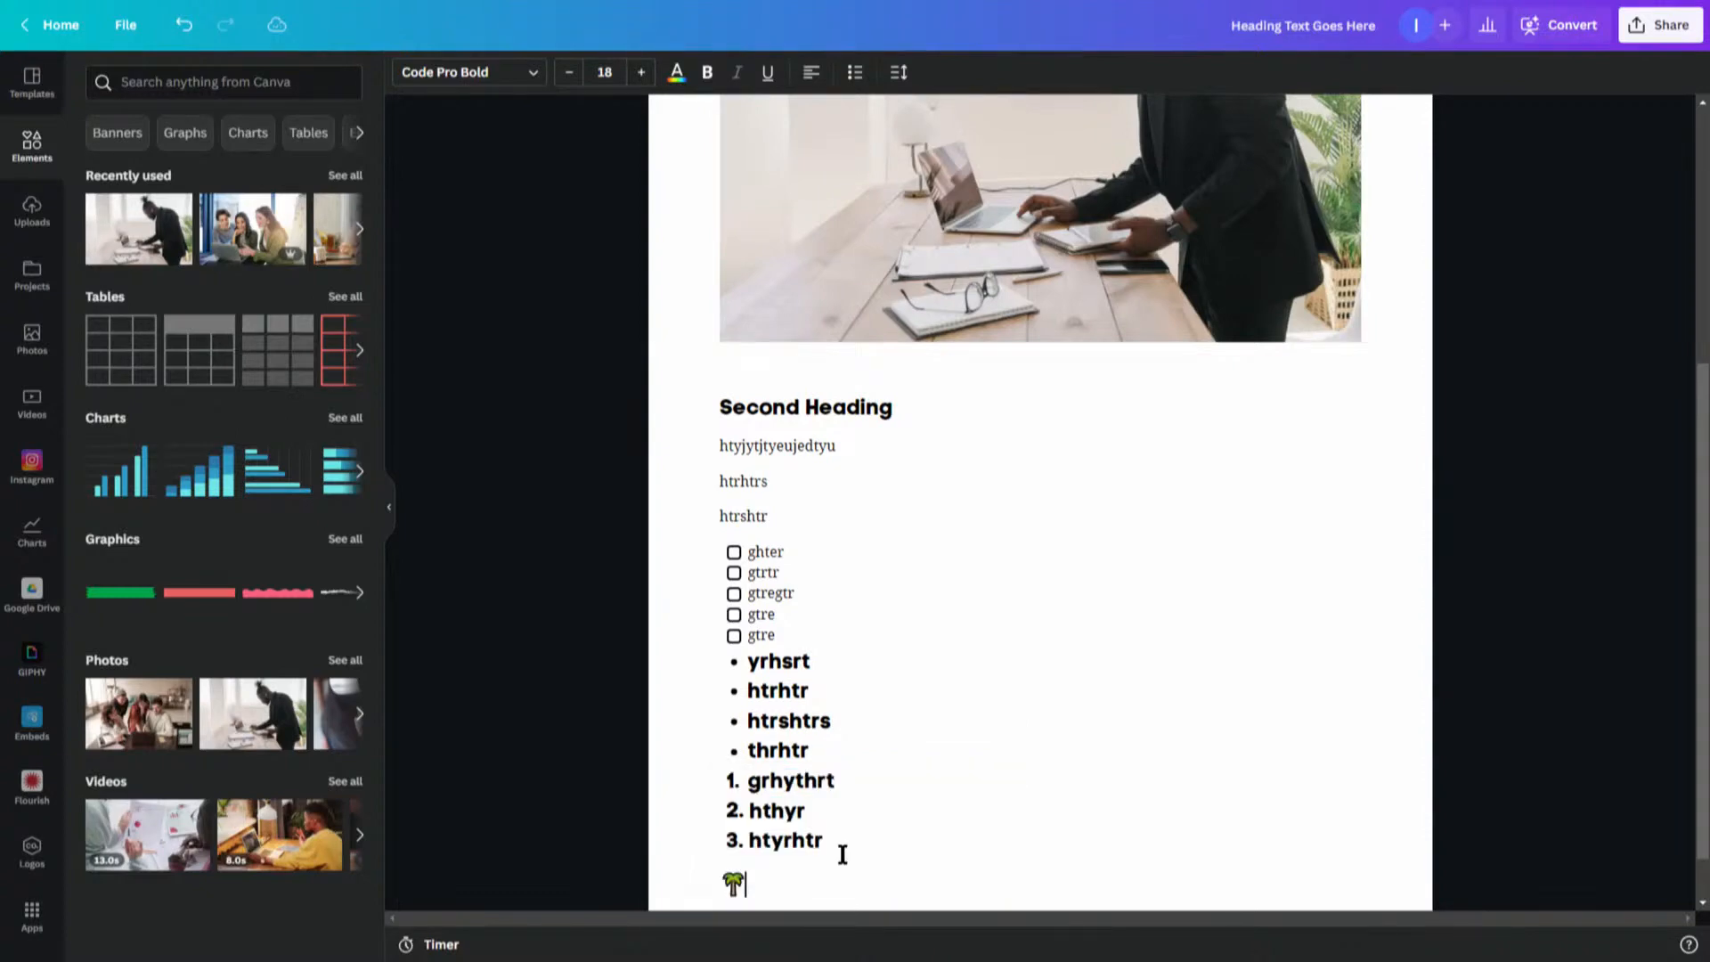
key("Return")
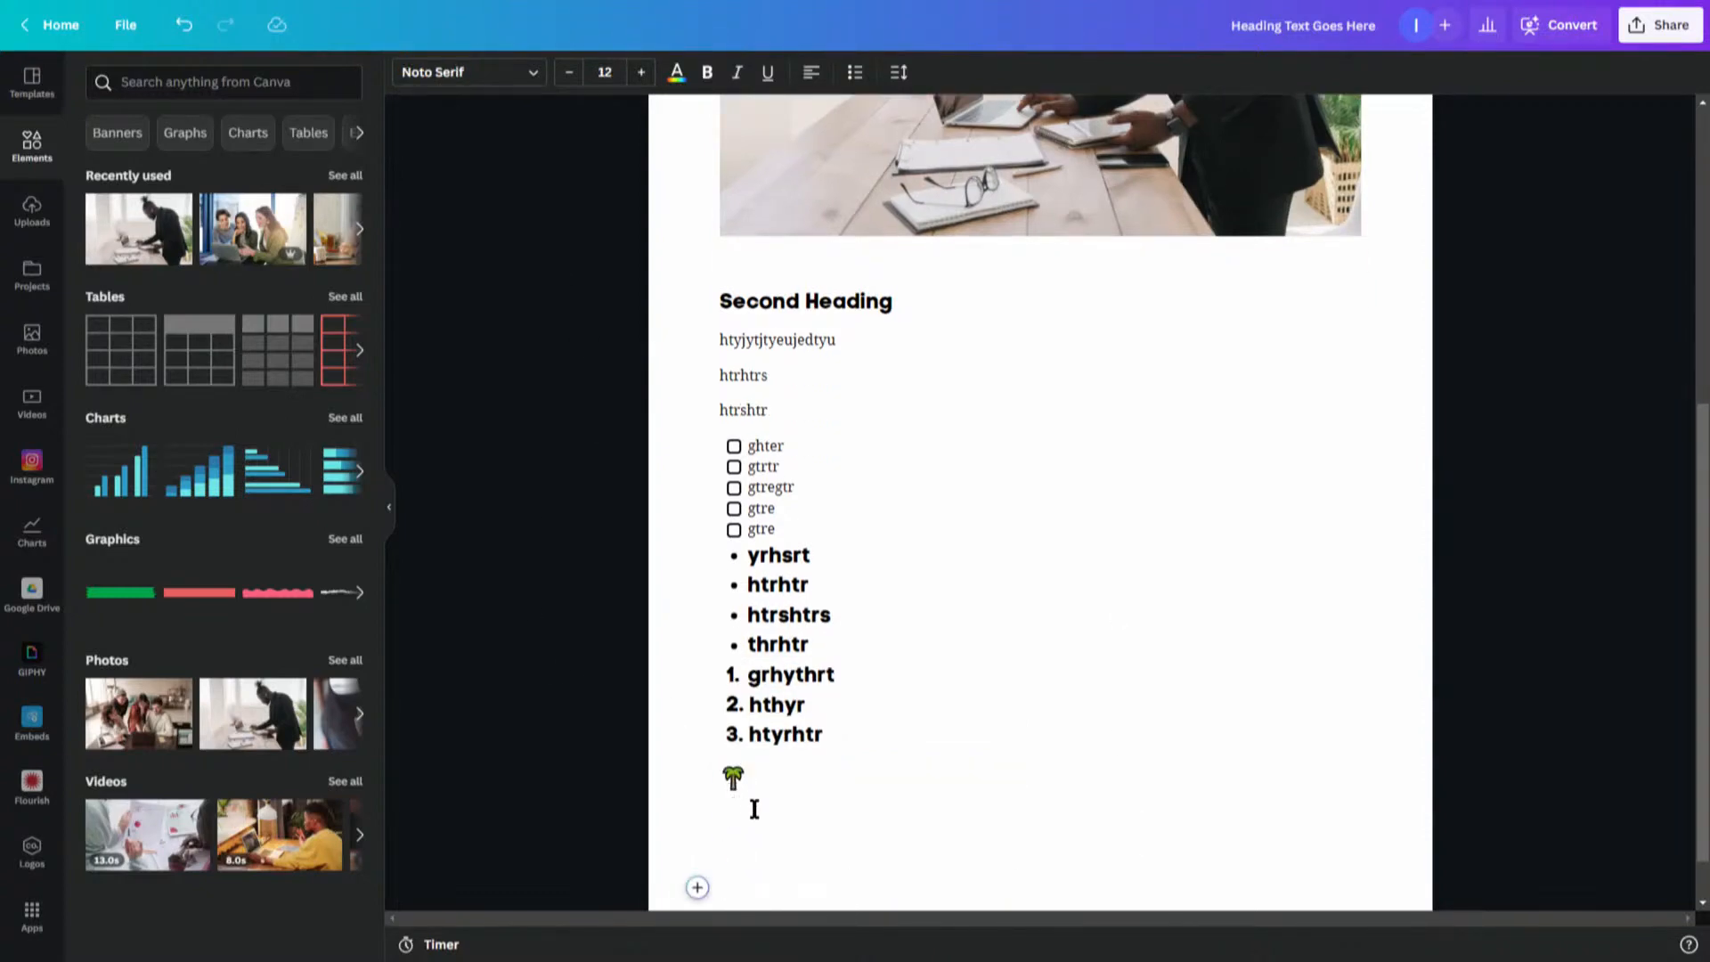
- Insert the Your Tech Coach logo from the YTC Brand Kit logos below the emoji
left_click(696, 887)
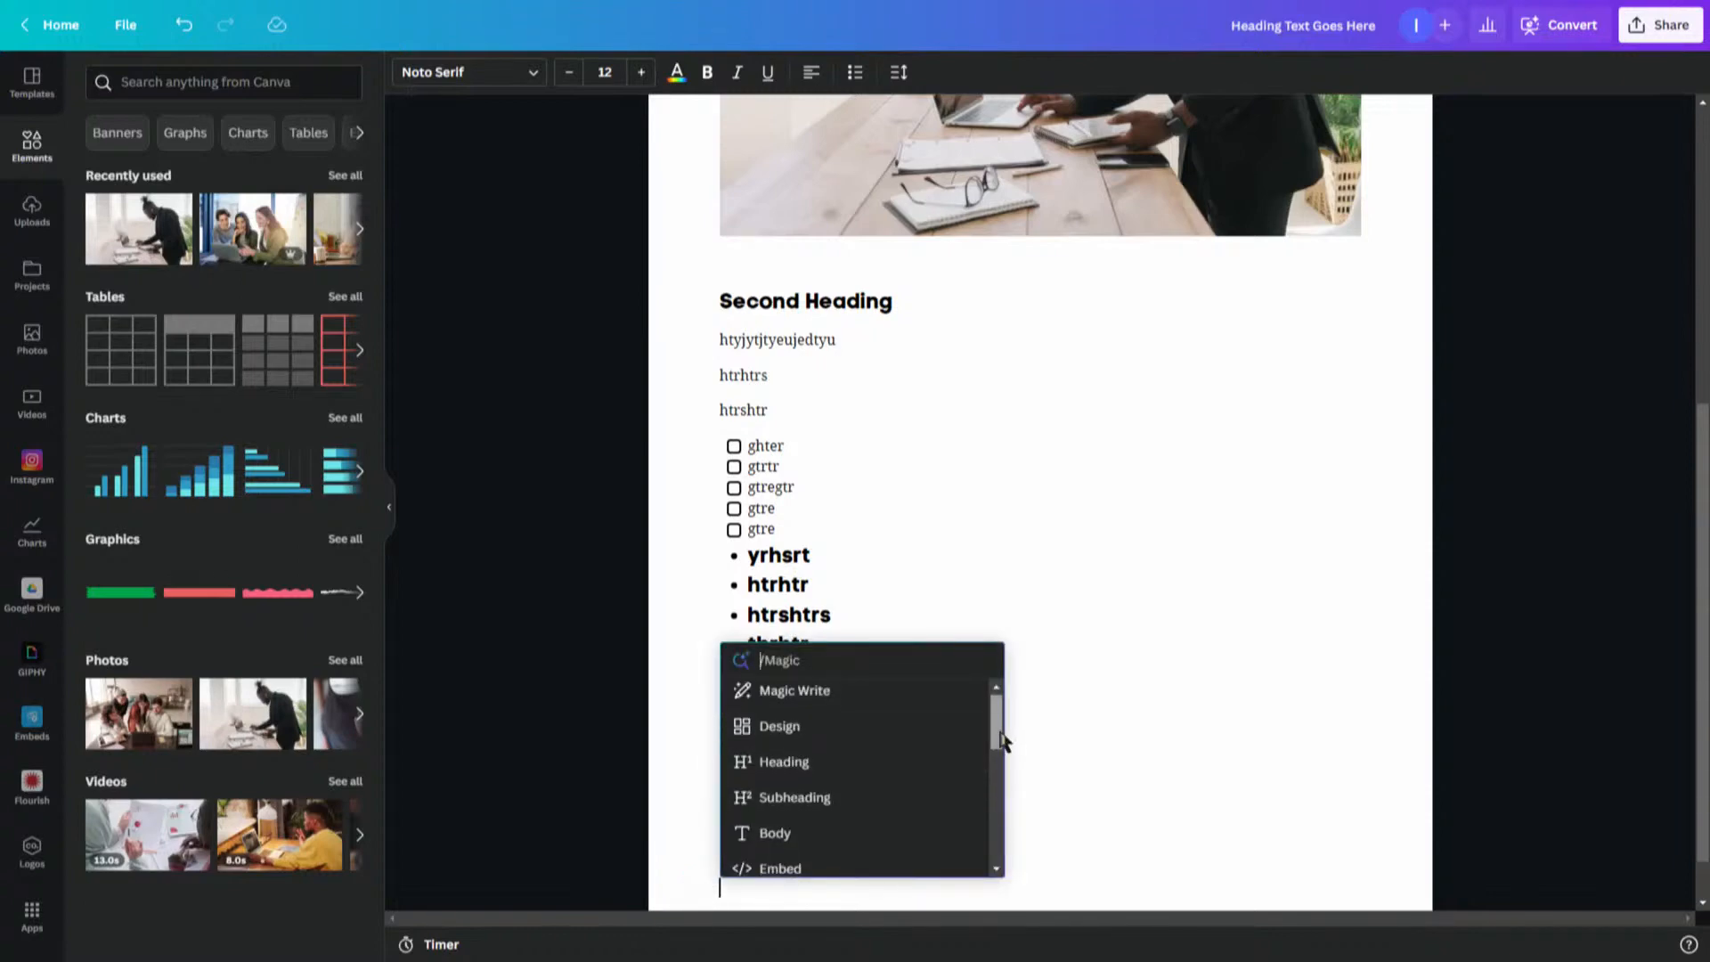
left_click_drag(990, 750, 1016, 859)
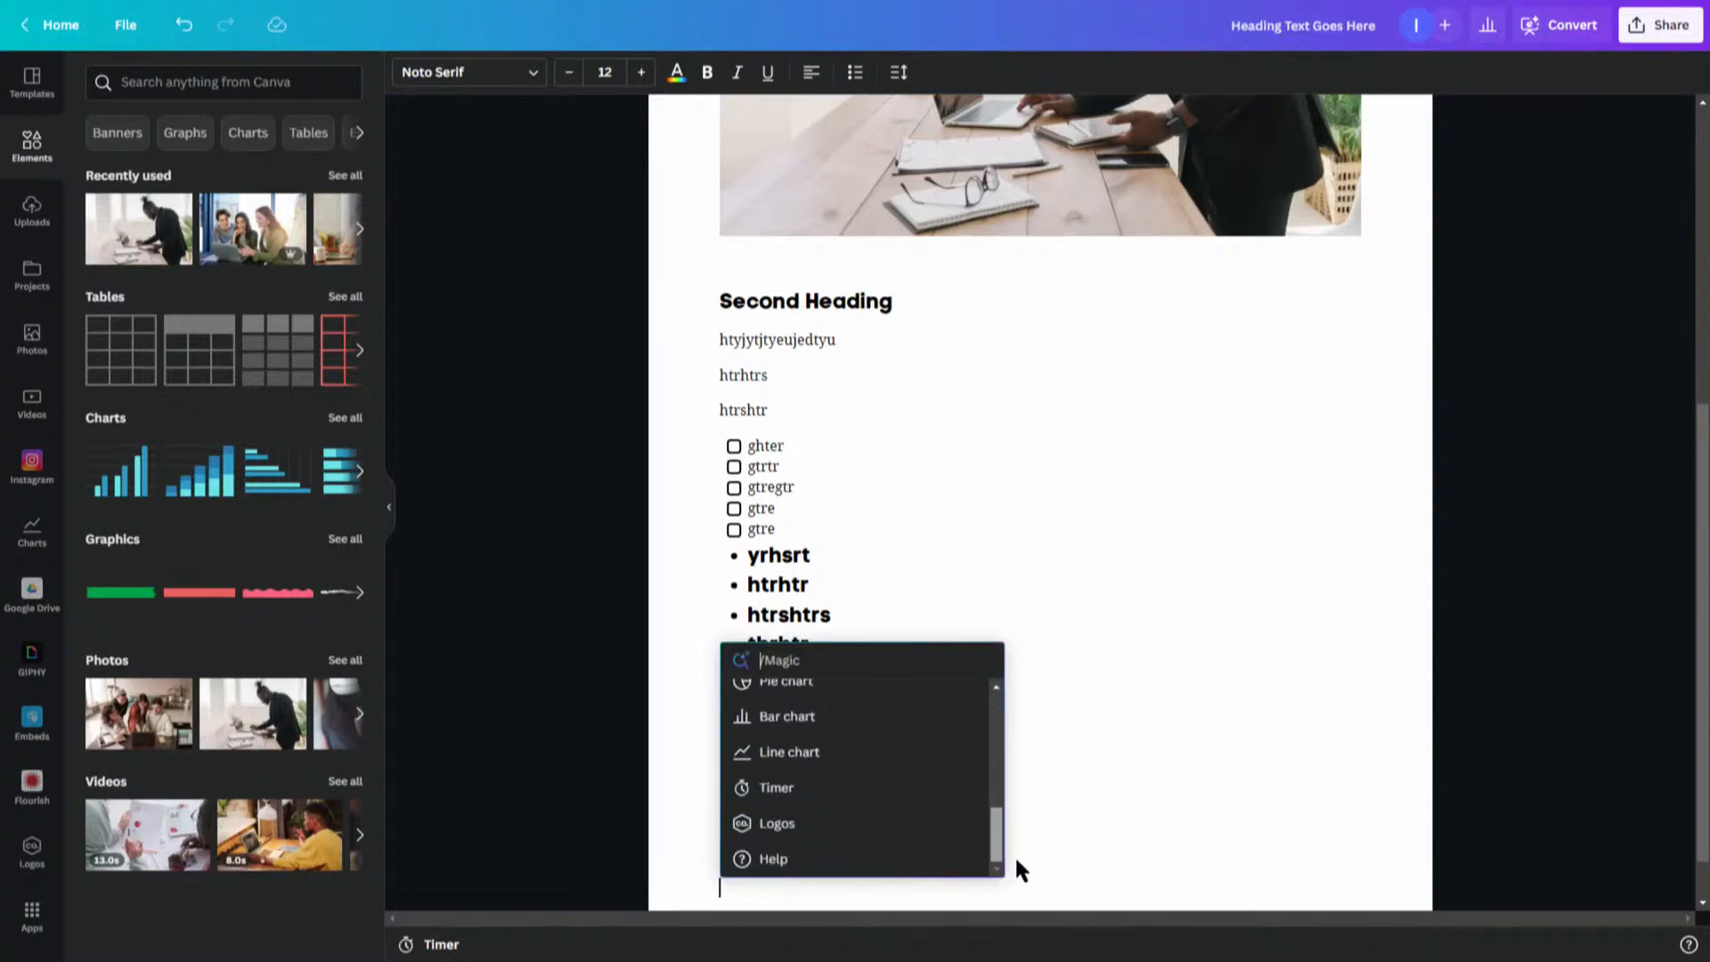
left_click(777, 832)
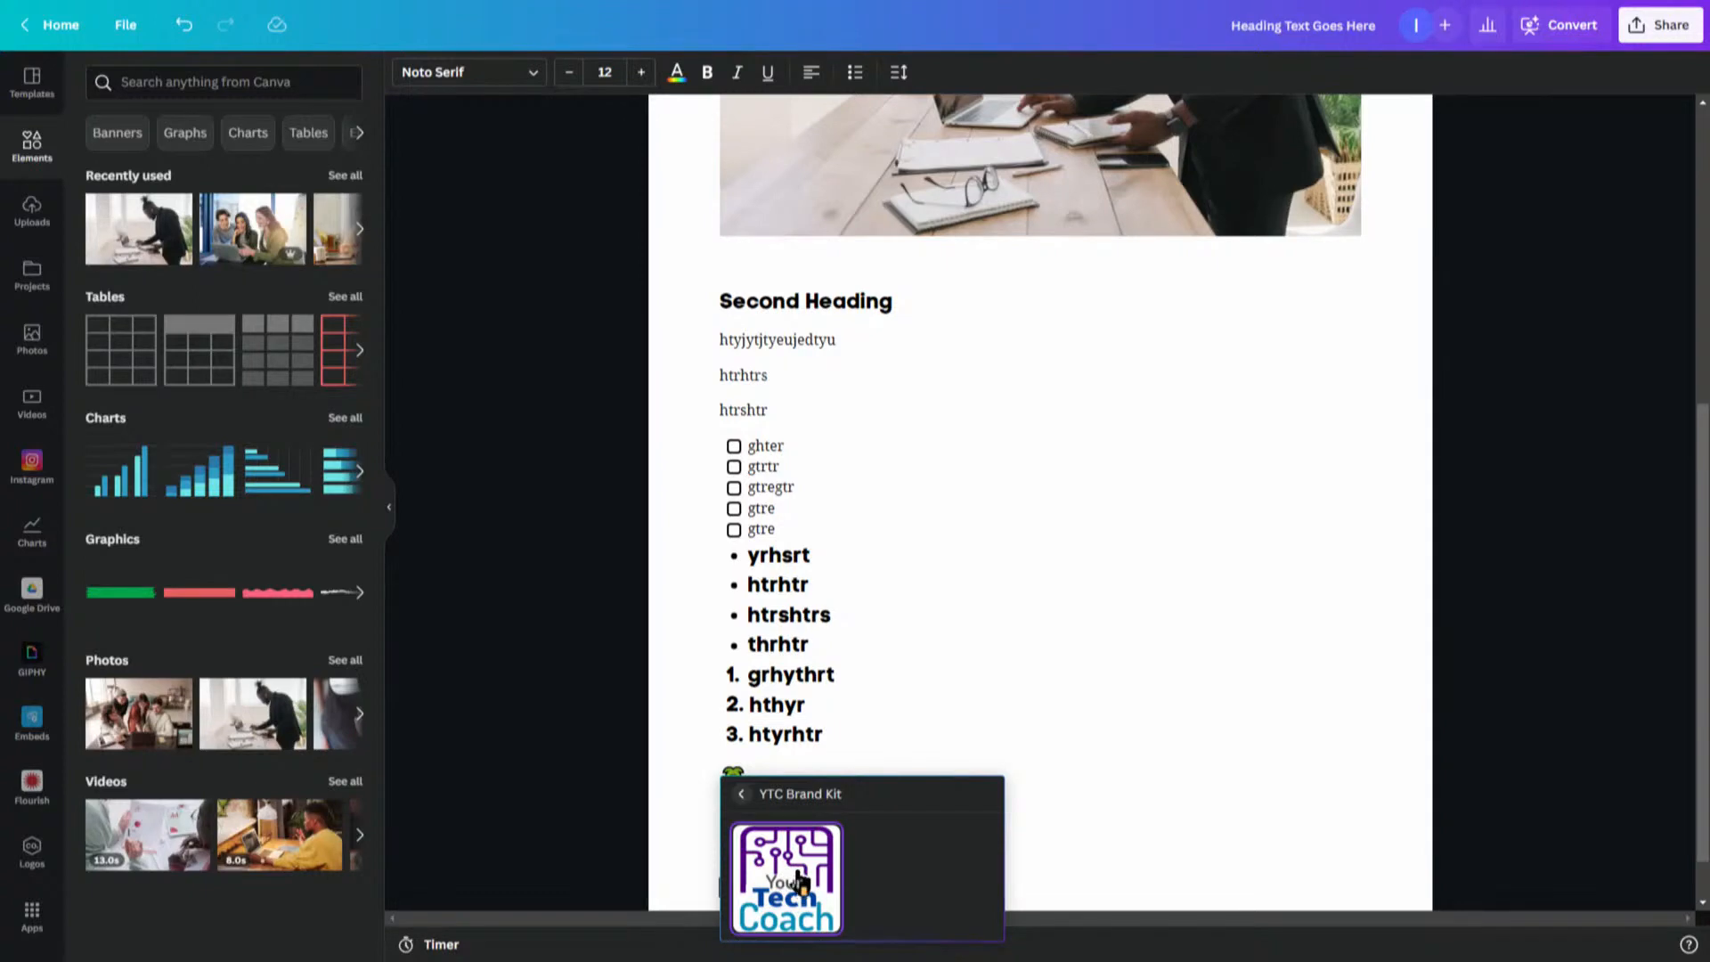
left_click(802, 883)
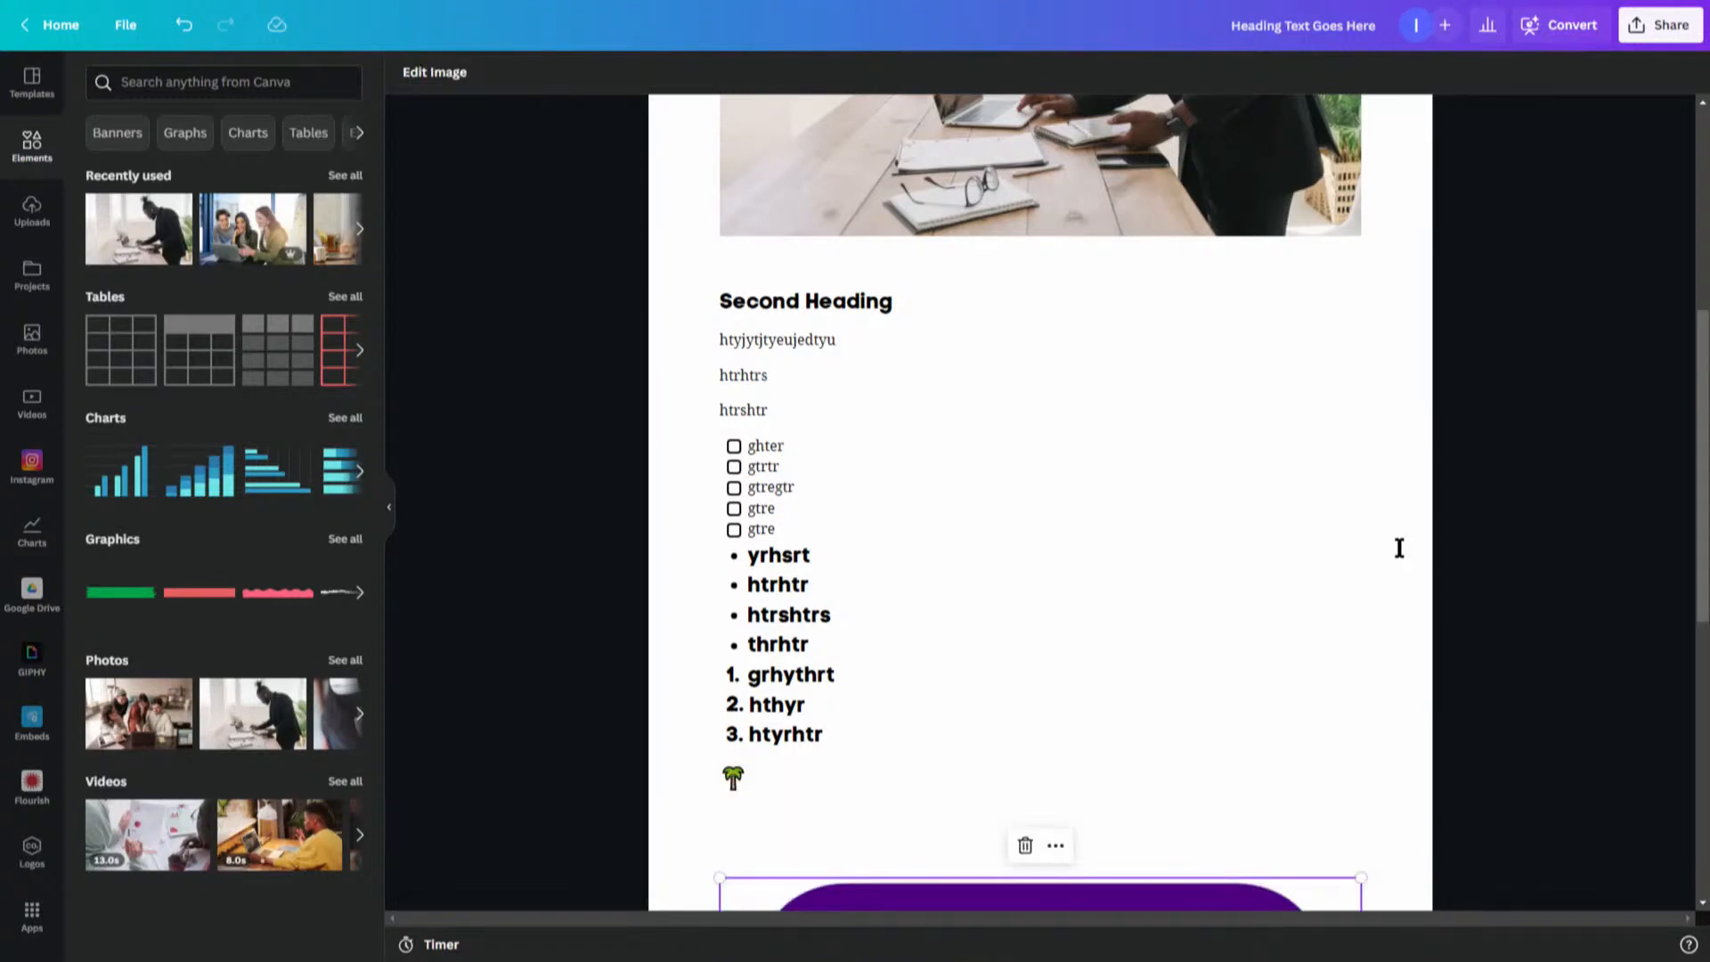
key("Return")
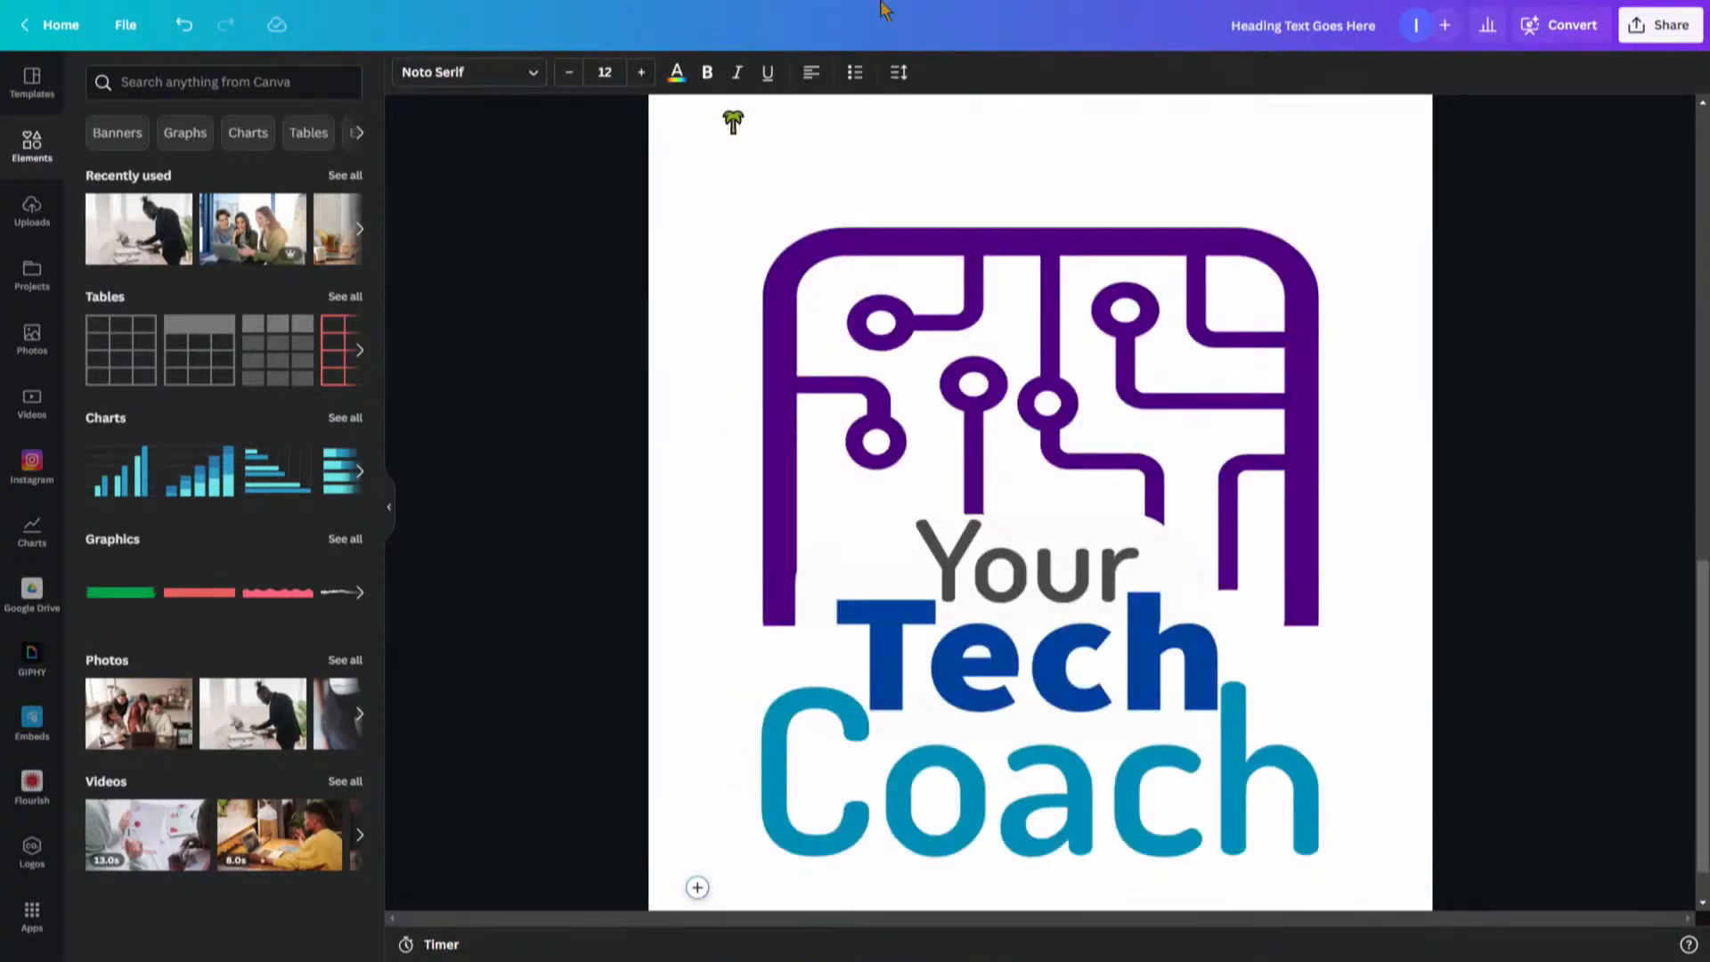
- Shrink the Your Tech Coach logo to a small icon centred on the page below the emoji
left_click(963, 528)
left_click_drag(1361, 868, 1034, 506)
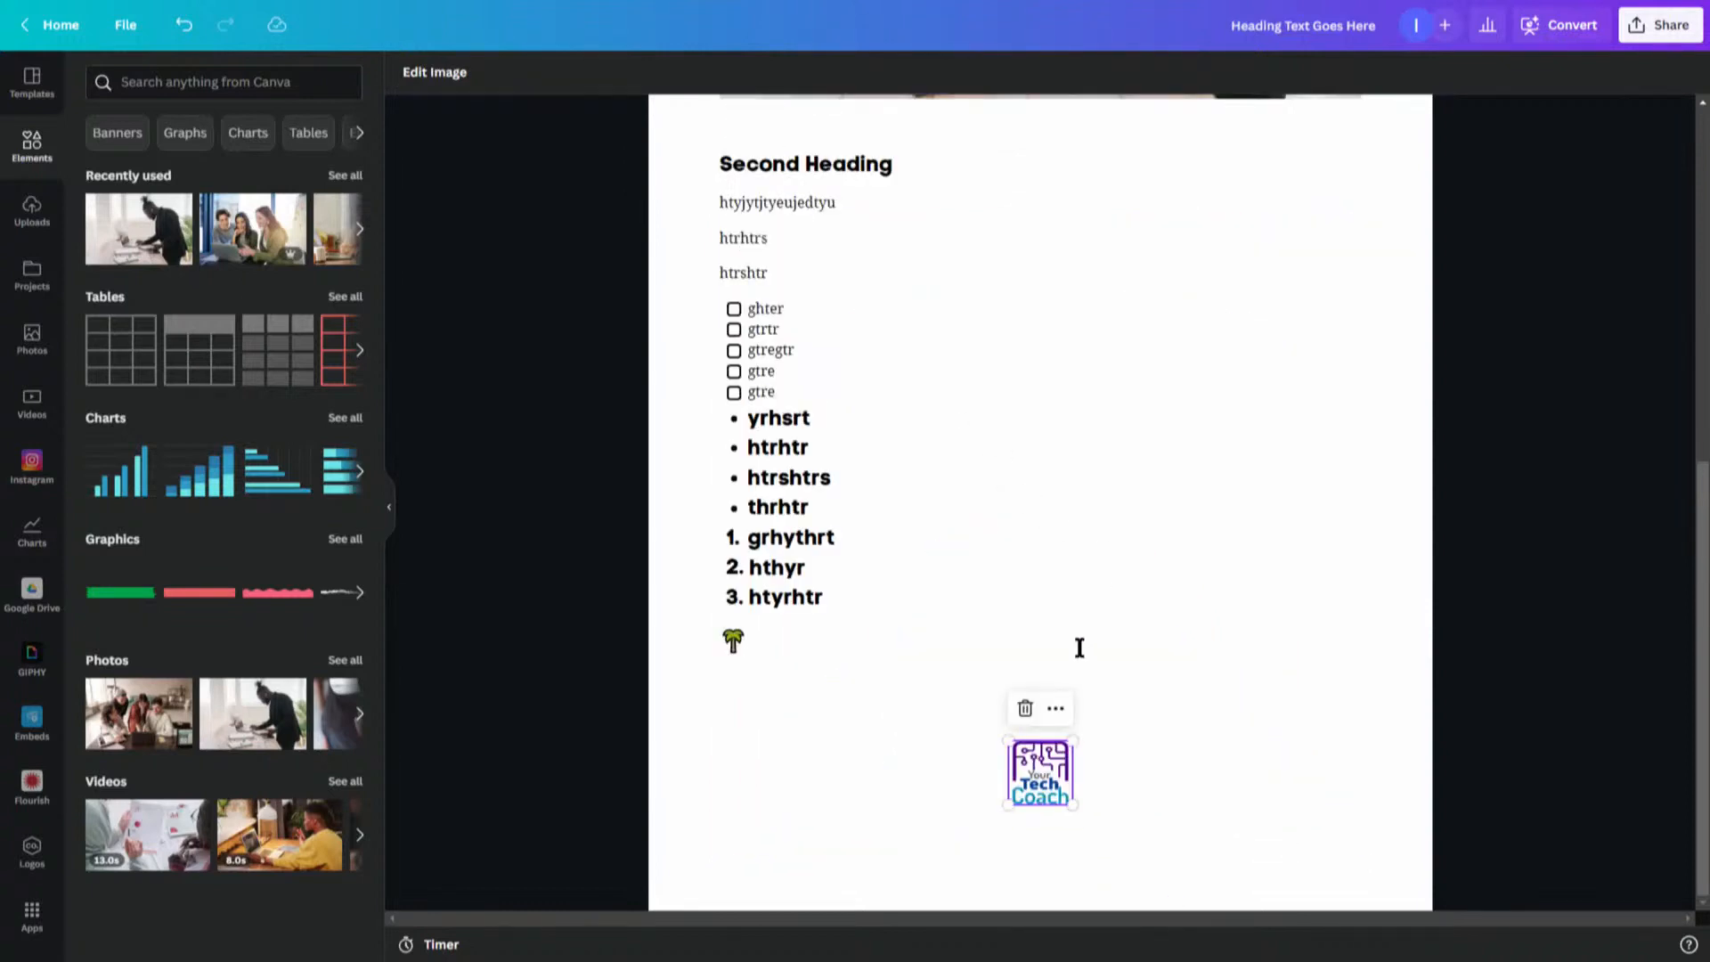
left_click(1055, 708)
left_click(1125, 664)
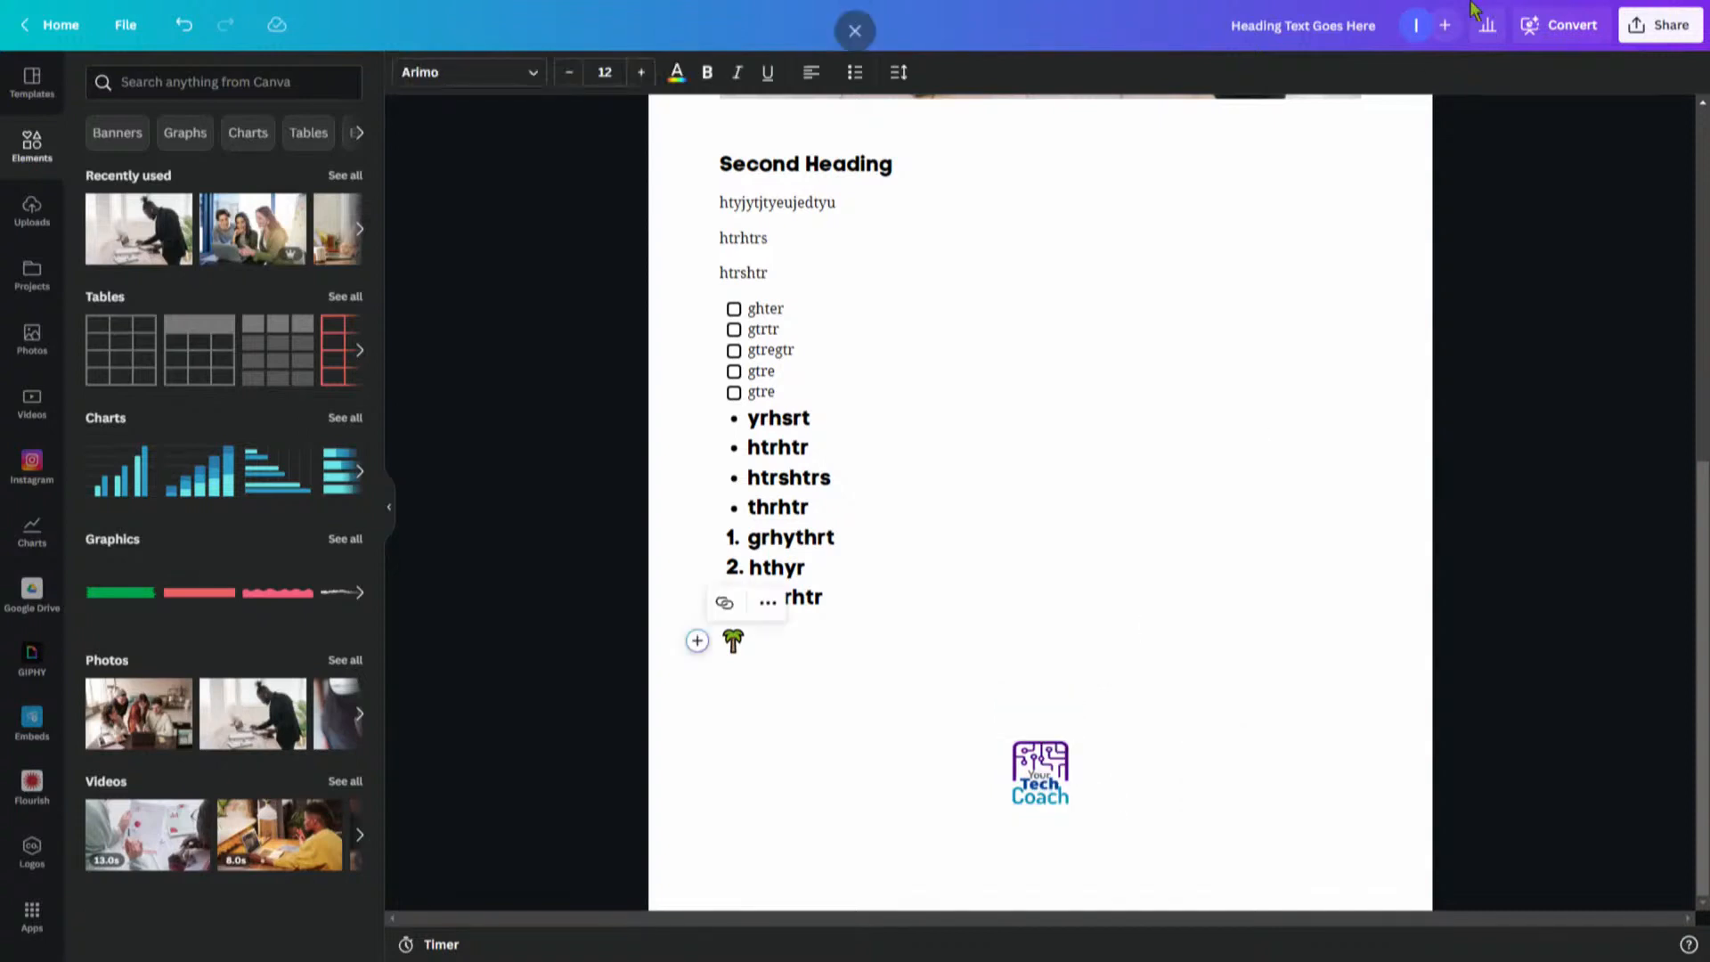
left_click(1042, 780)
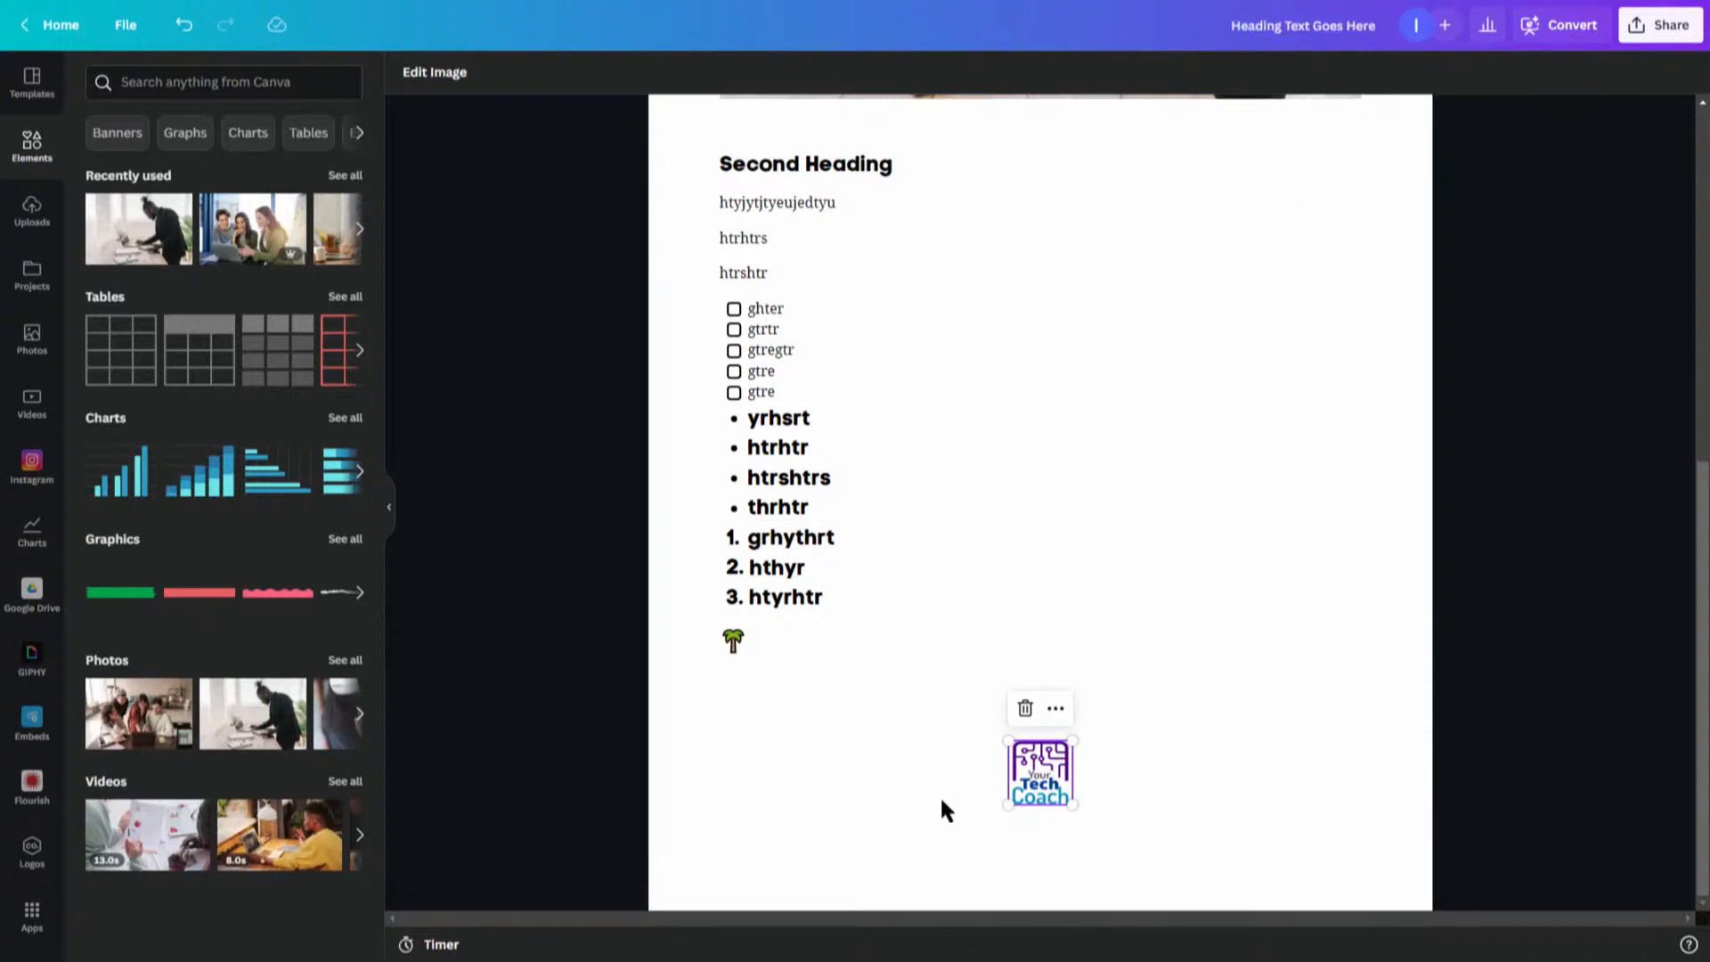
- Open the block insertion menu on a new line below the logo
left_click(900, 835)
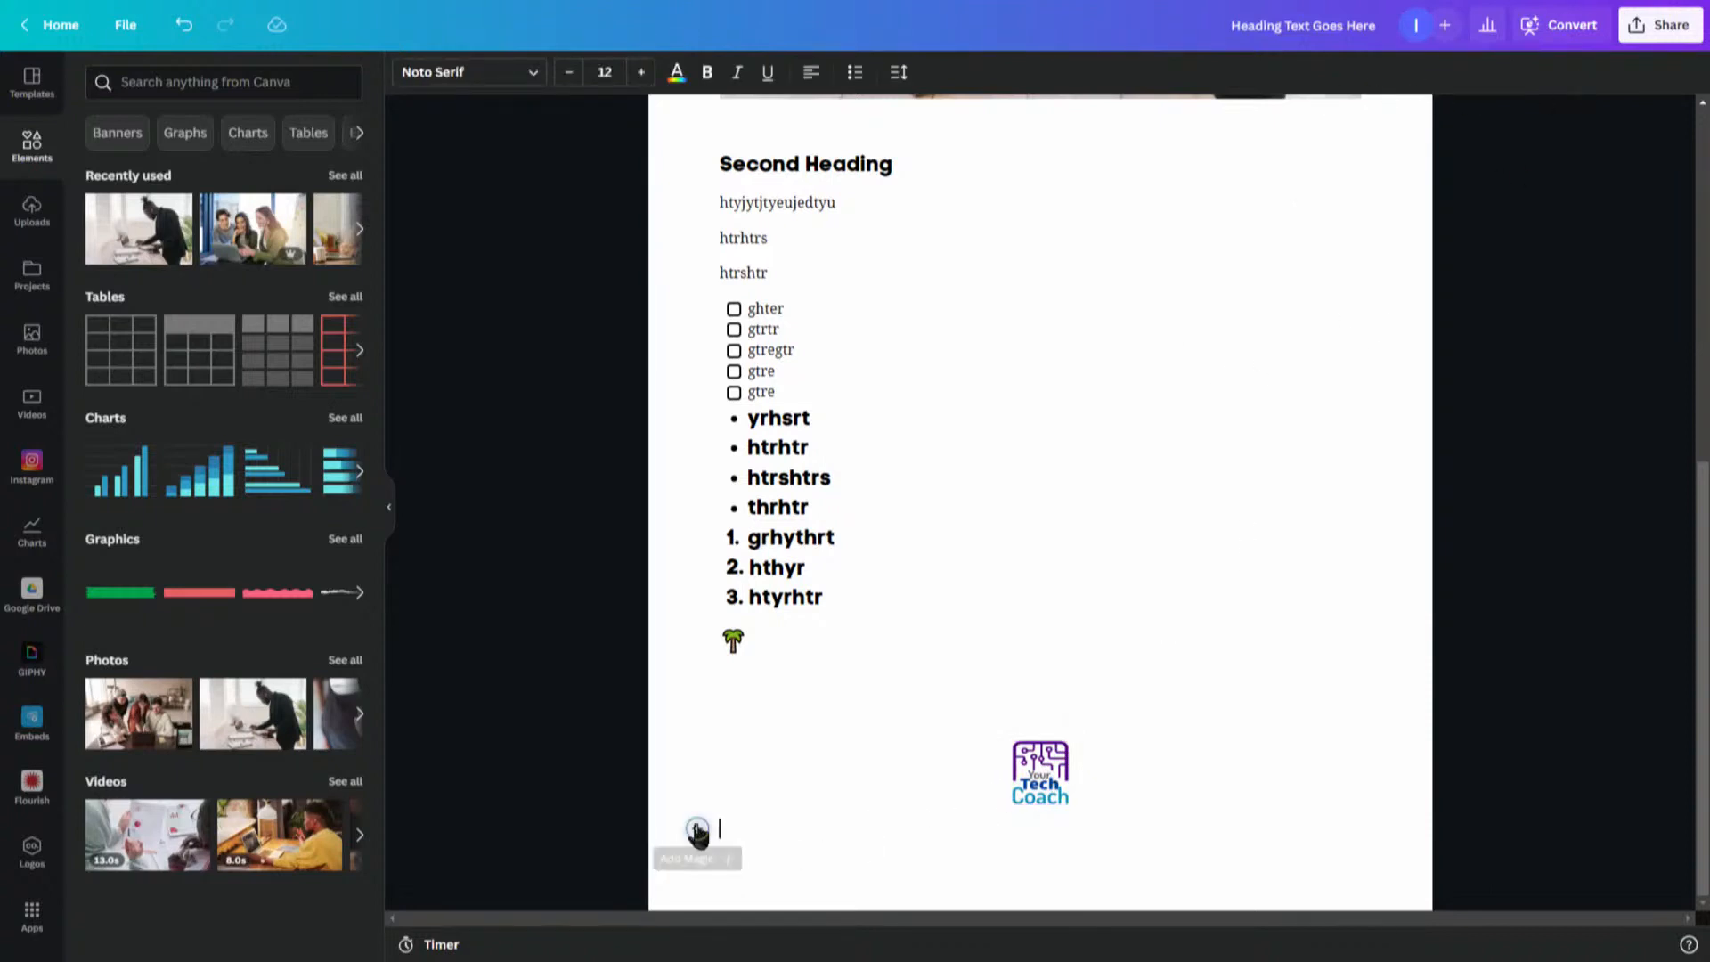
left_click(697, 831)
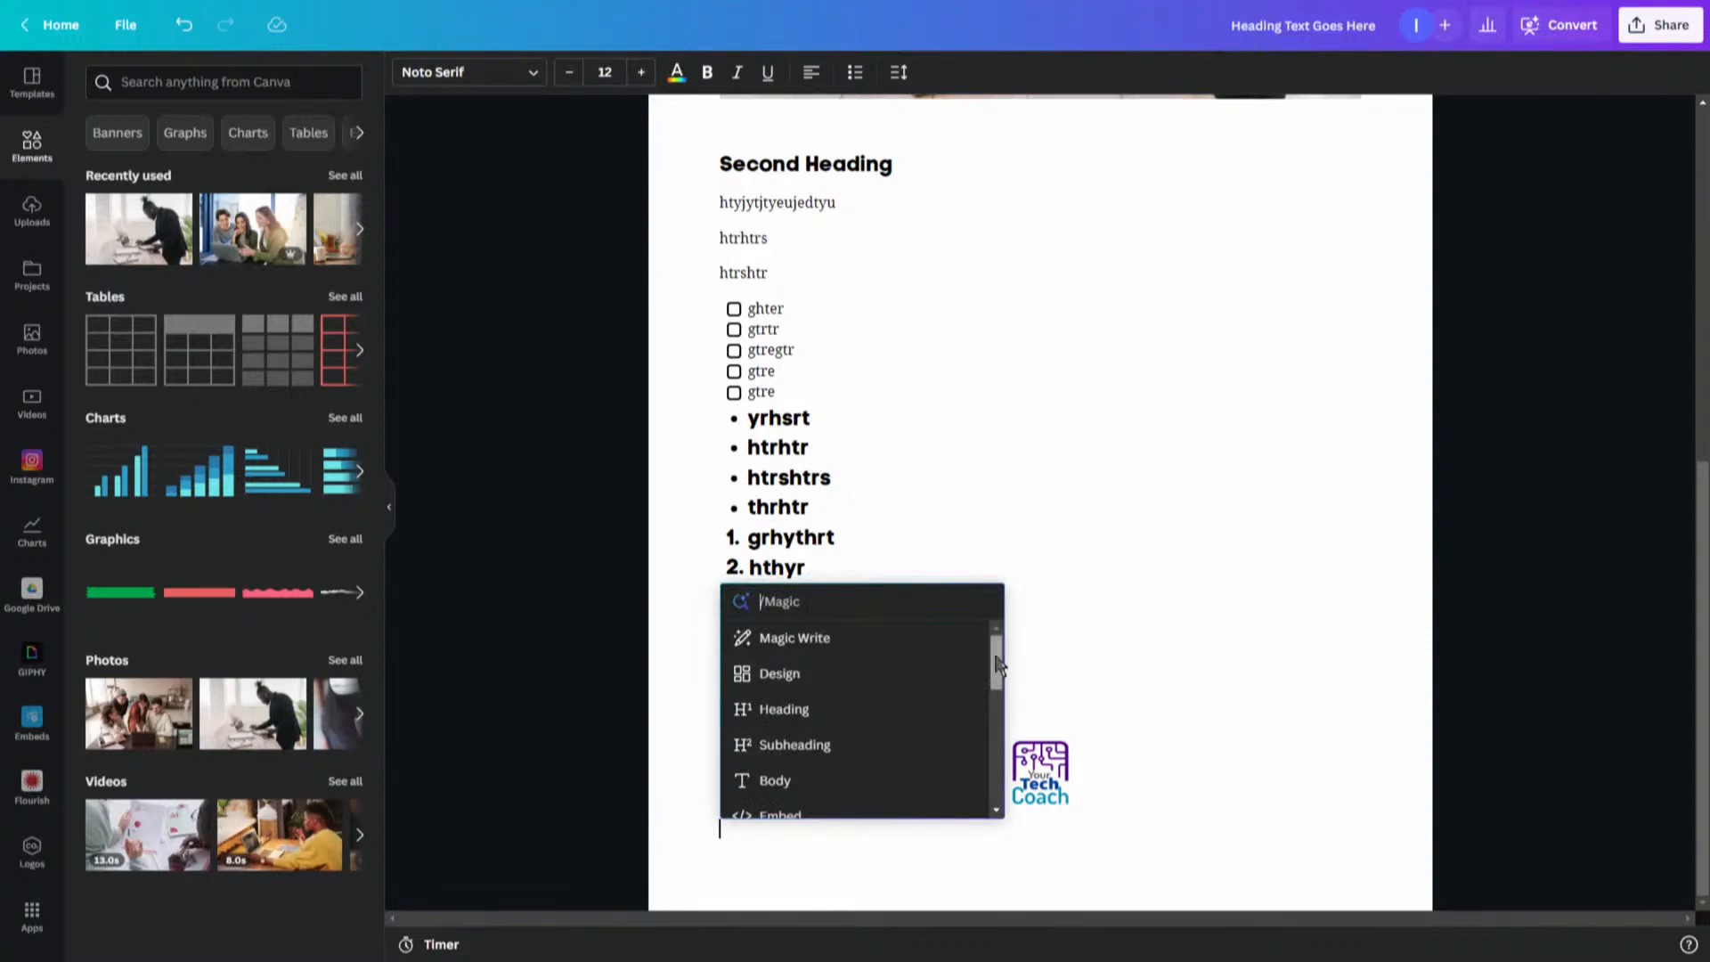
mouse_move(995, 664)
left_mouse_down()
mouse_move(1000, 679)
mouse_move(992, 645)
left_mouse_up()
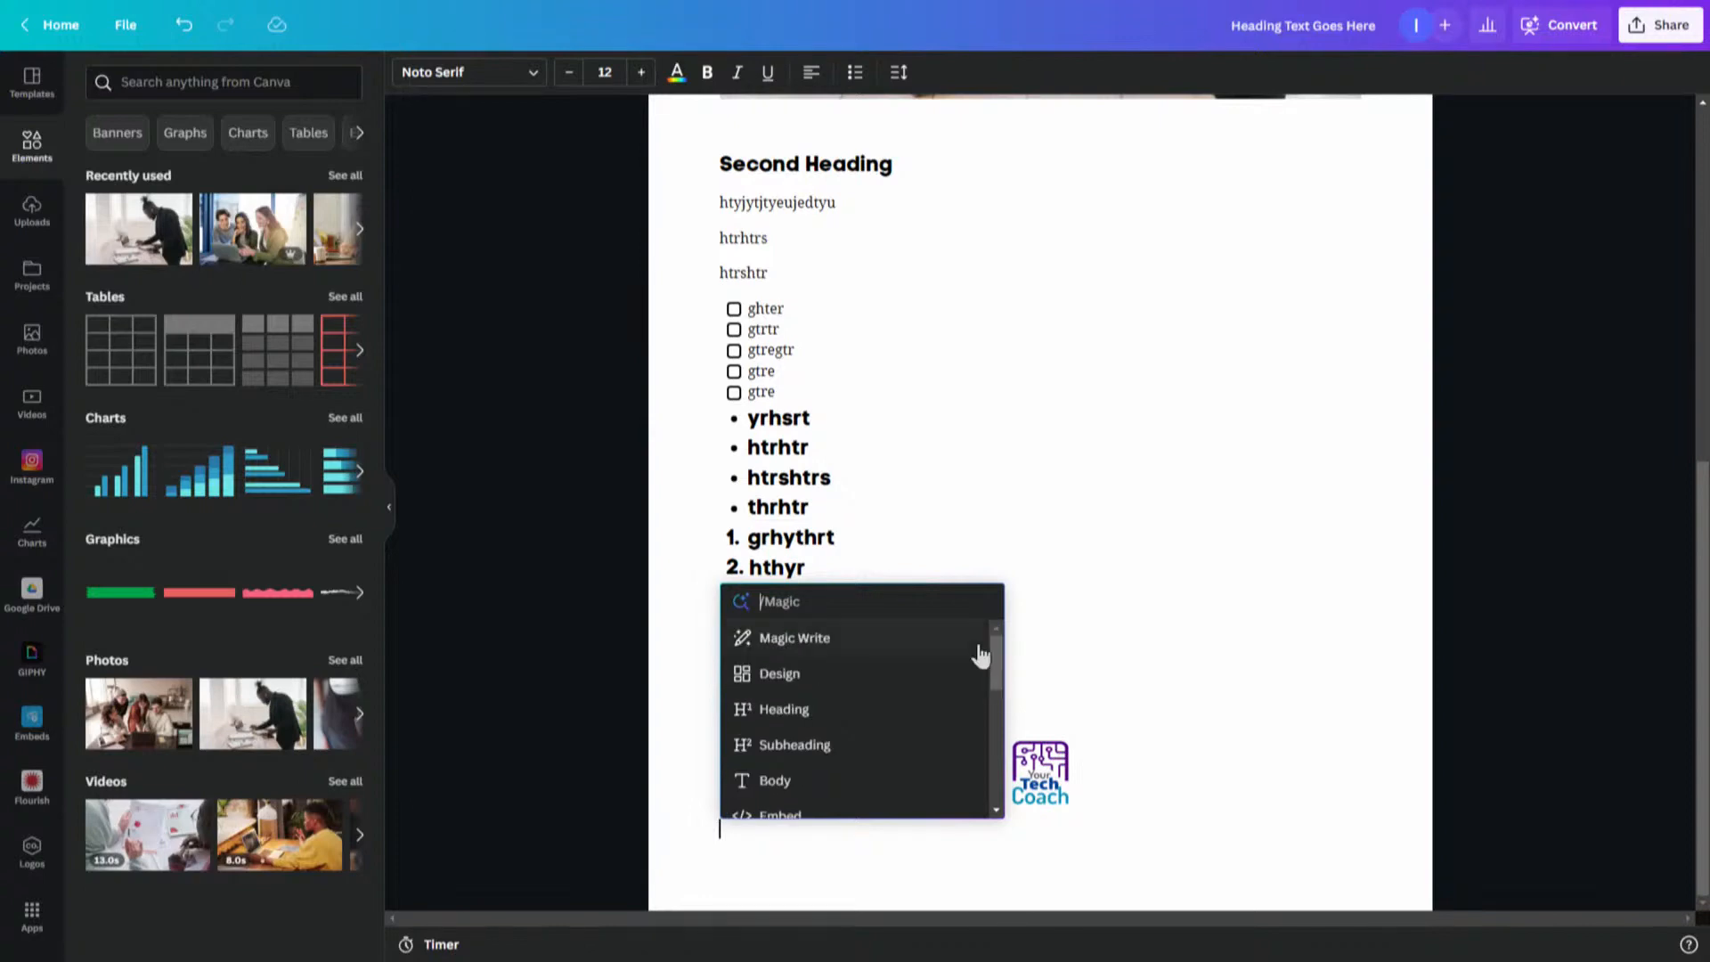
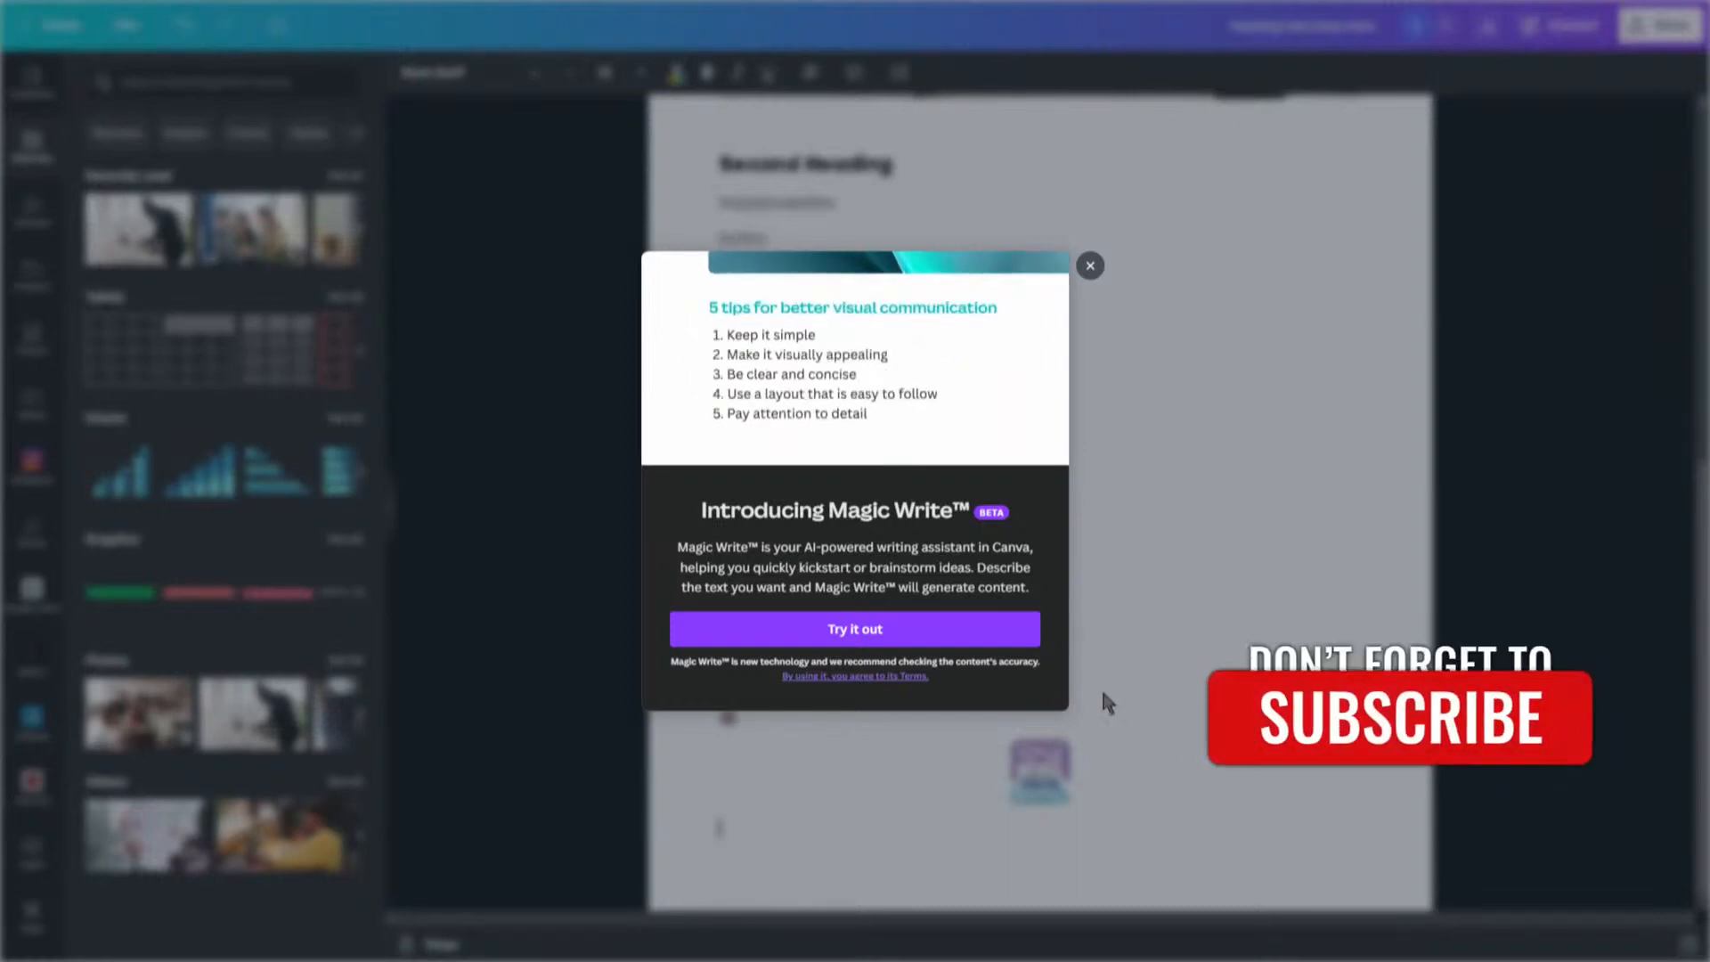
- Generate content with Magic Write from the prompt "5 ways to make money online"
left_click(798, 637)
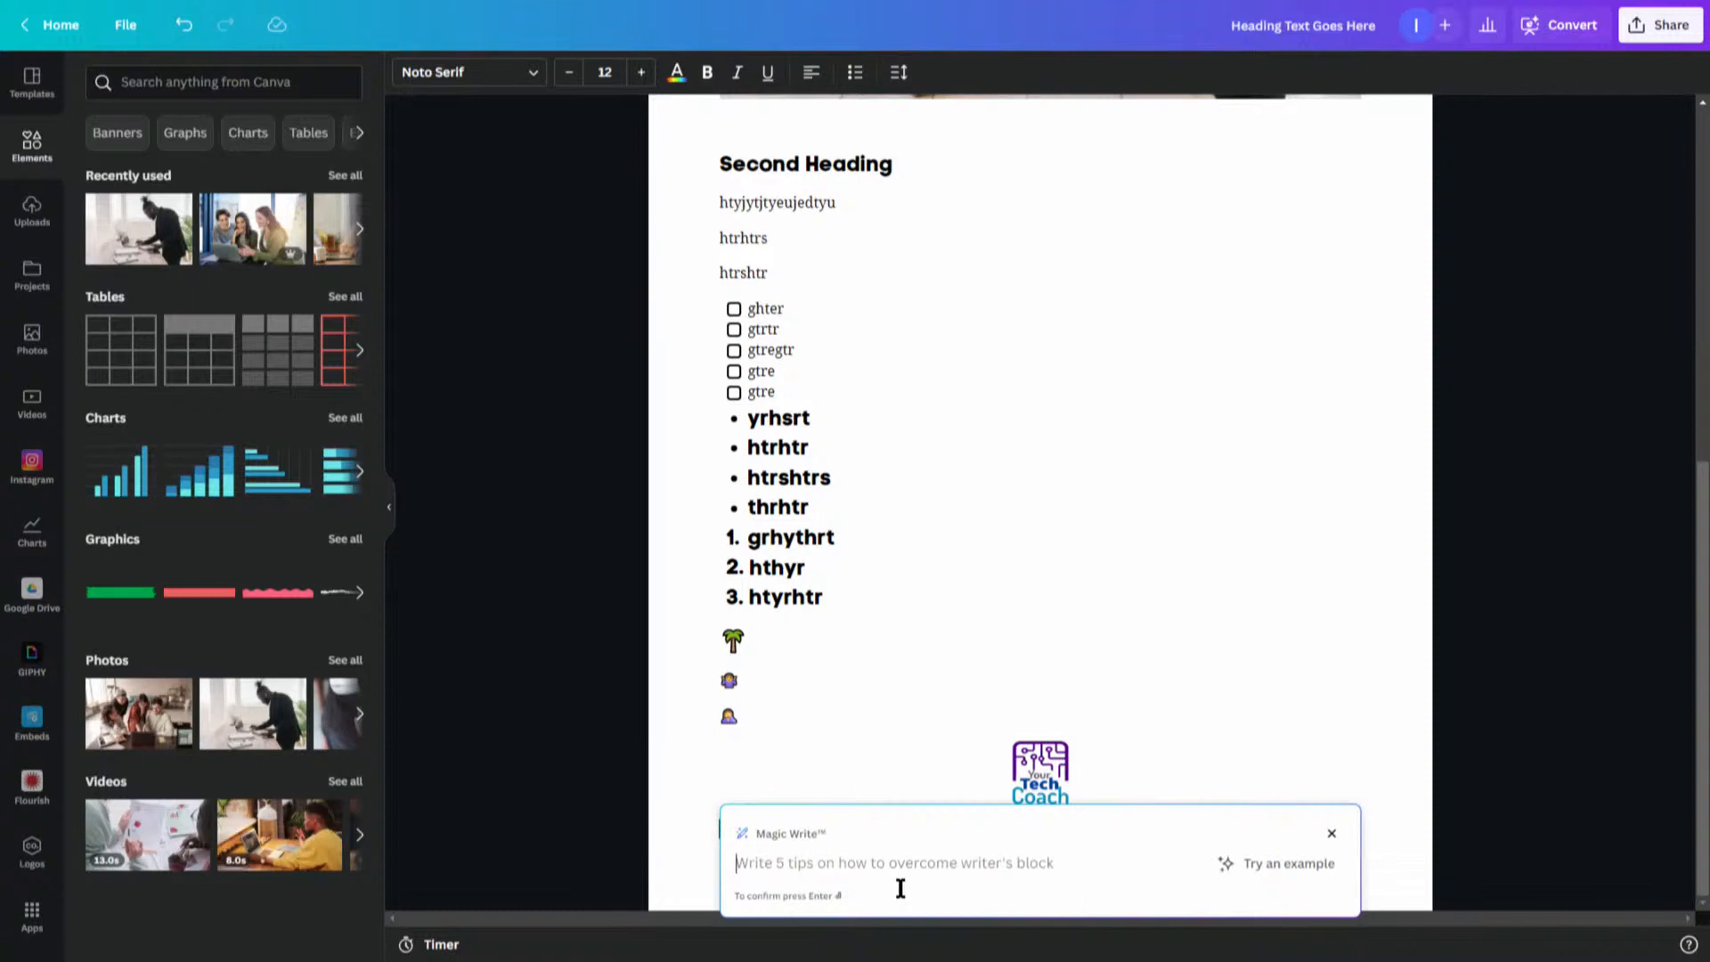
type("5 ways to make money online")
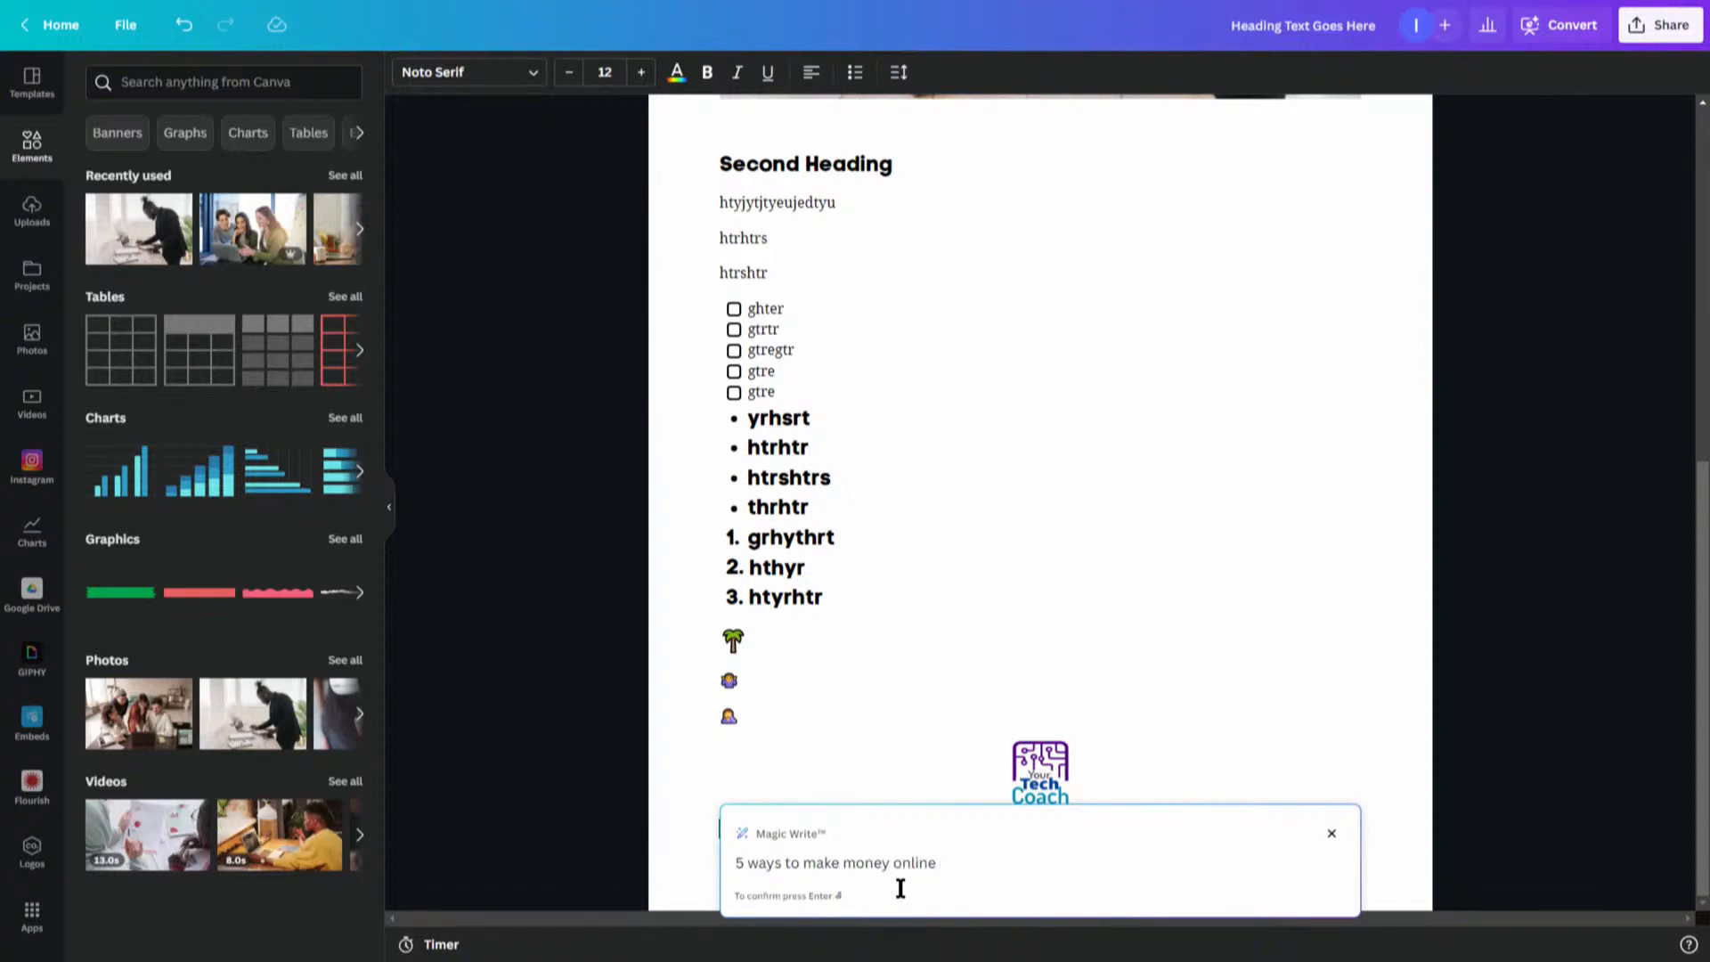
key("Return")
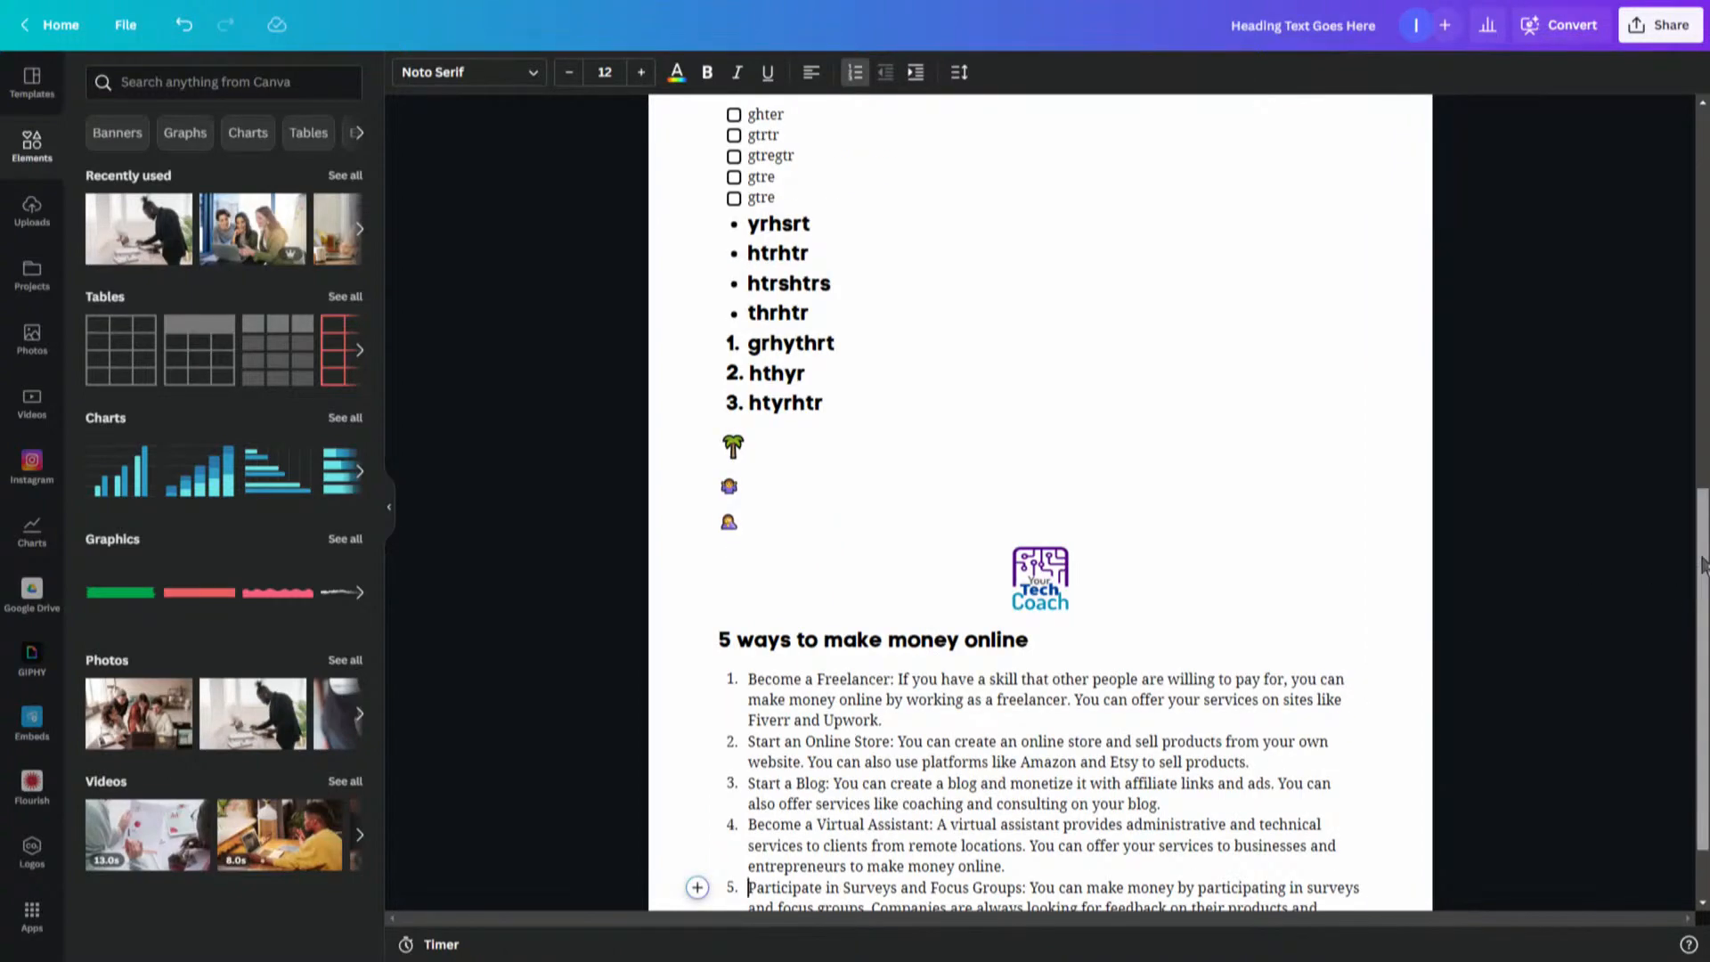
- Edit the first generated list item, appending "gredgrsdg" and inserting ", soemthing else," after Fiverr
scroll(1702, 563, "down", 2)
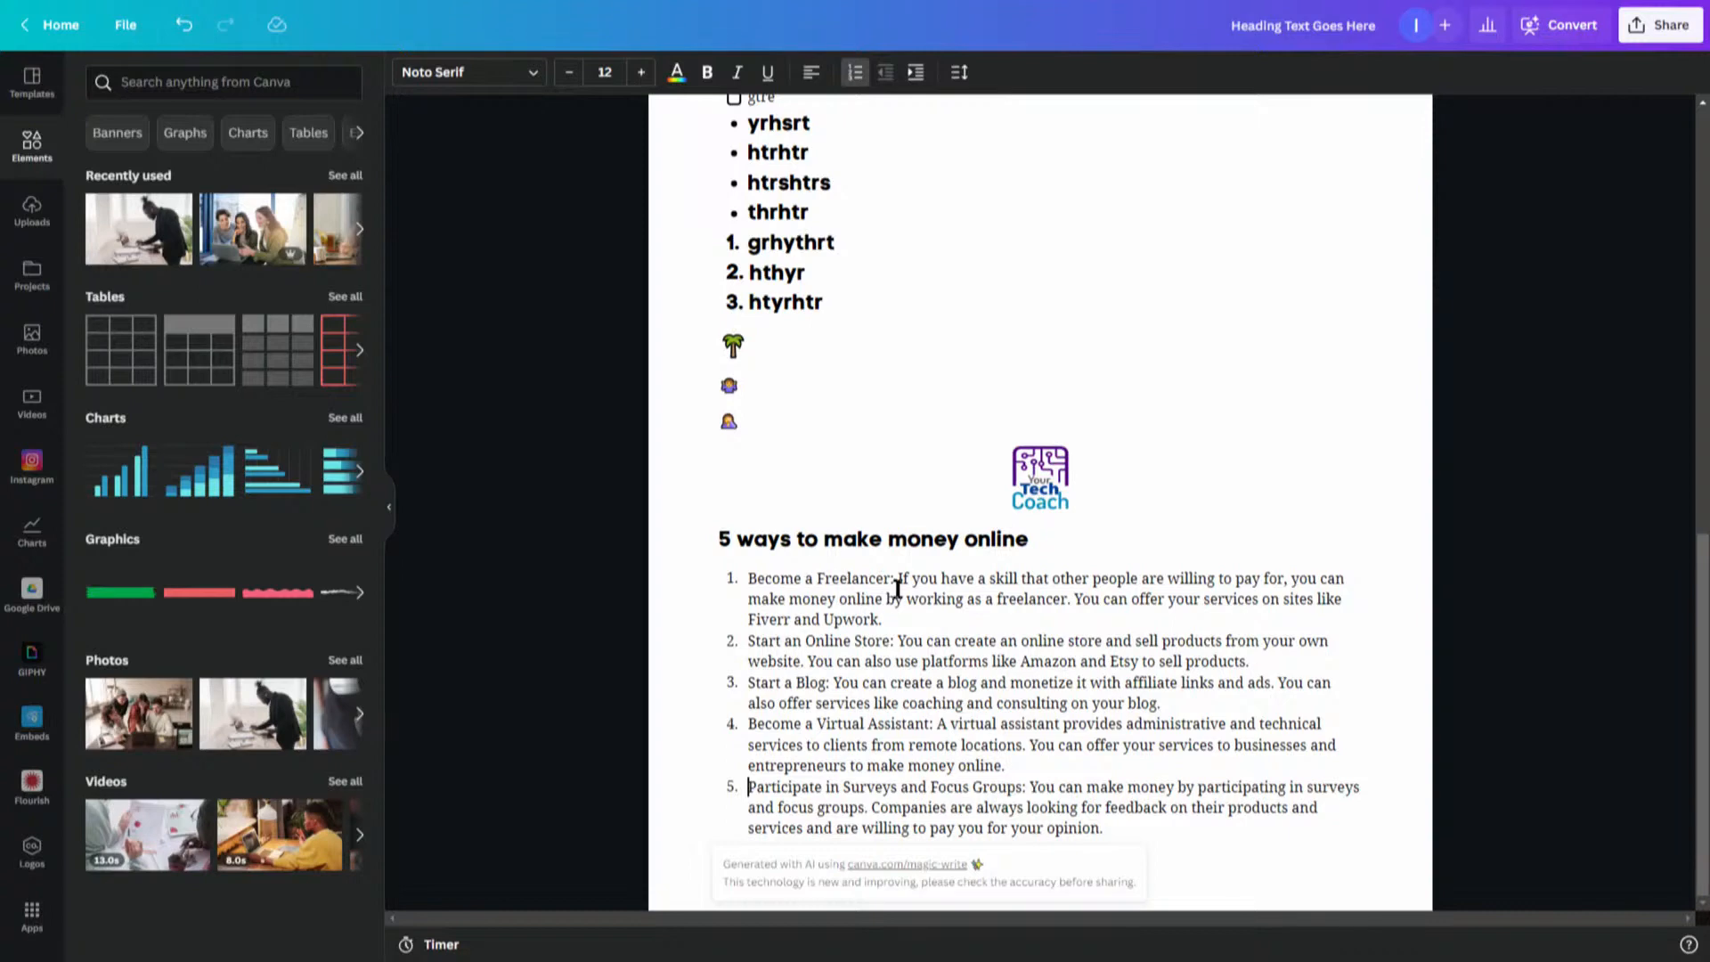
left_click(899, 622)
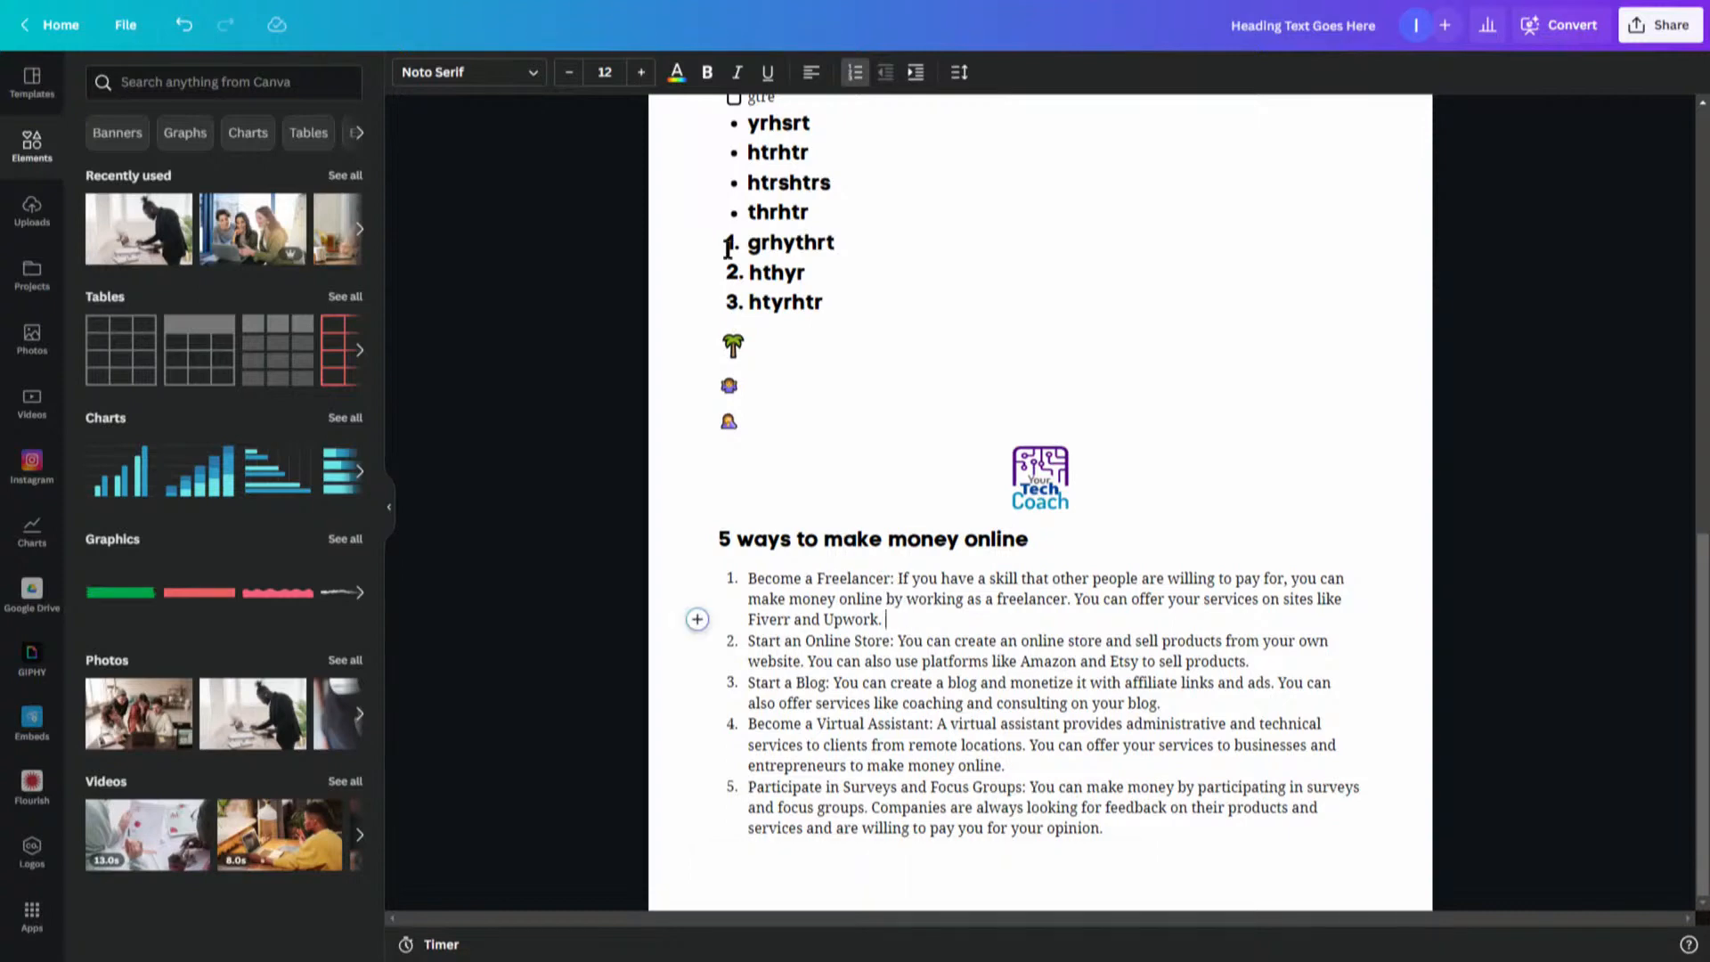
type("gredgrsdg")
left_click(792, 618)
type(", soemthi")
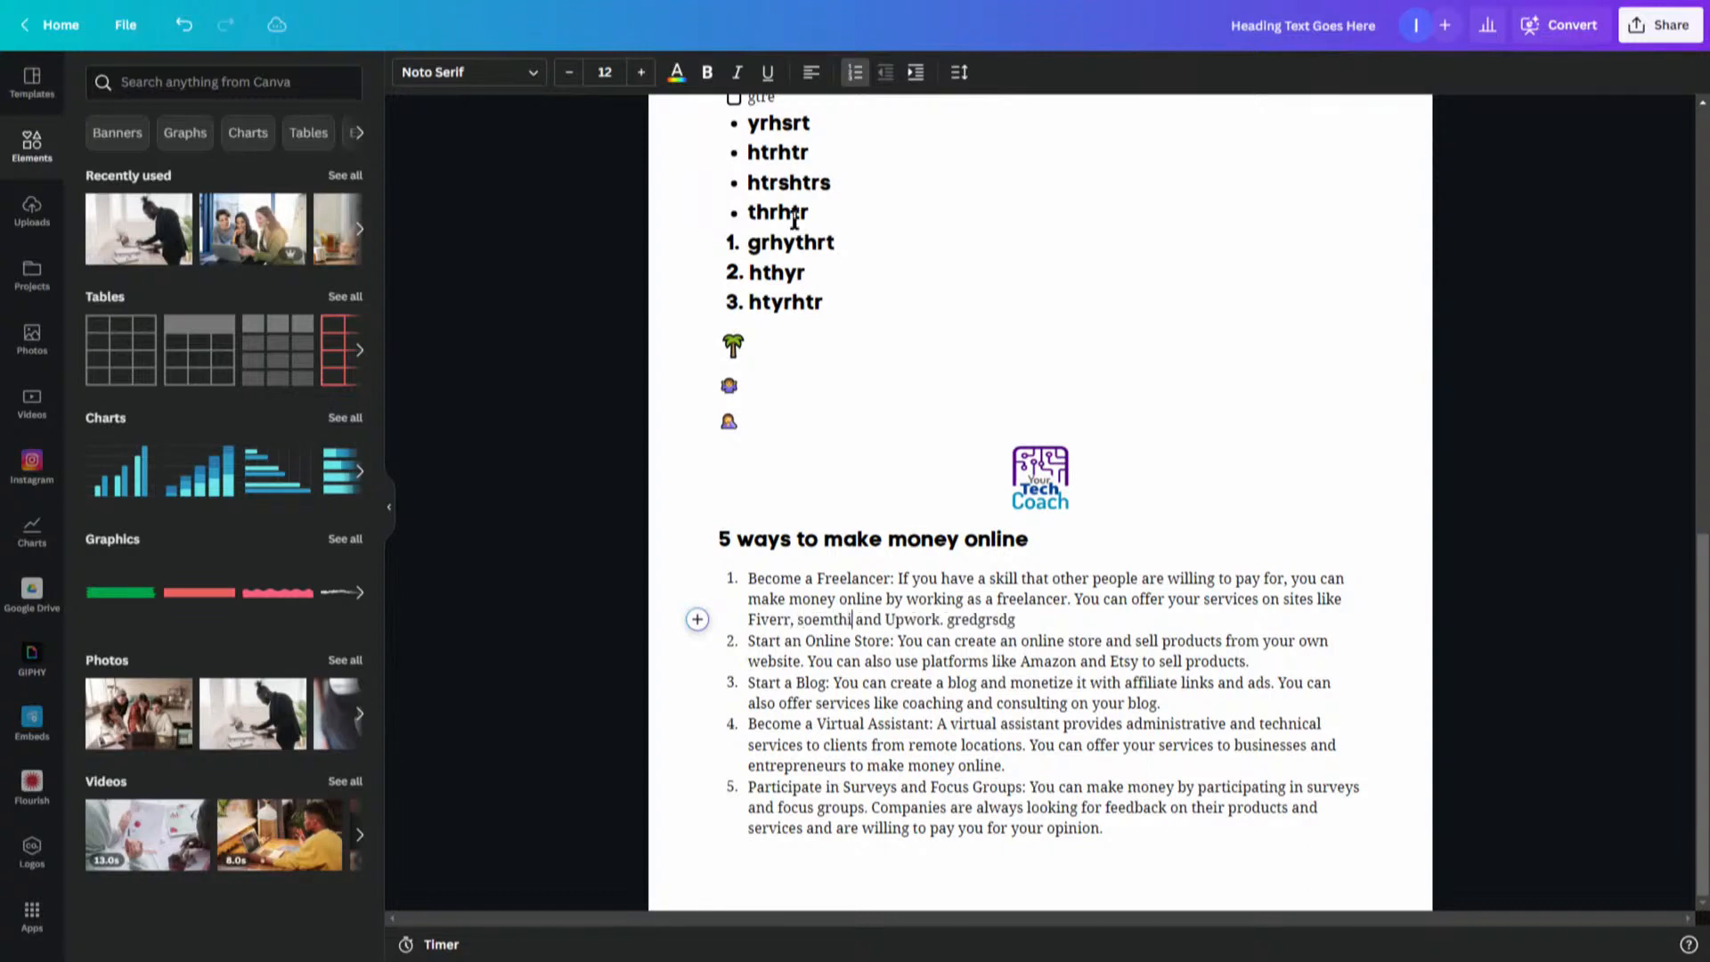
type("ng else,")
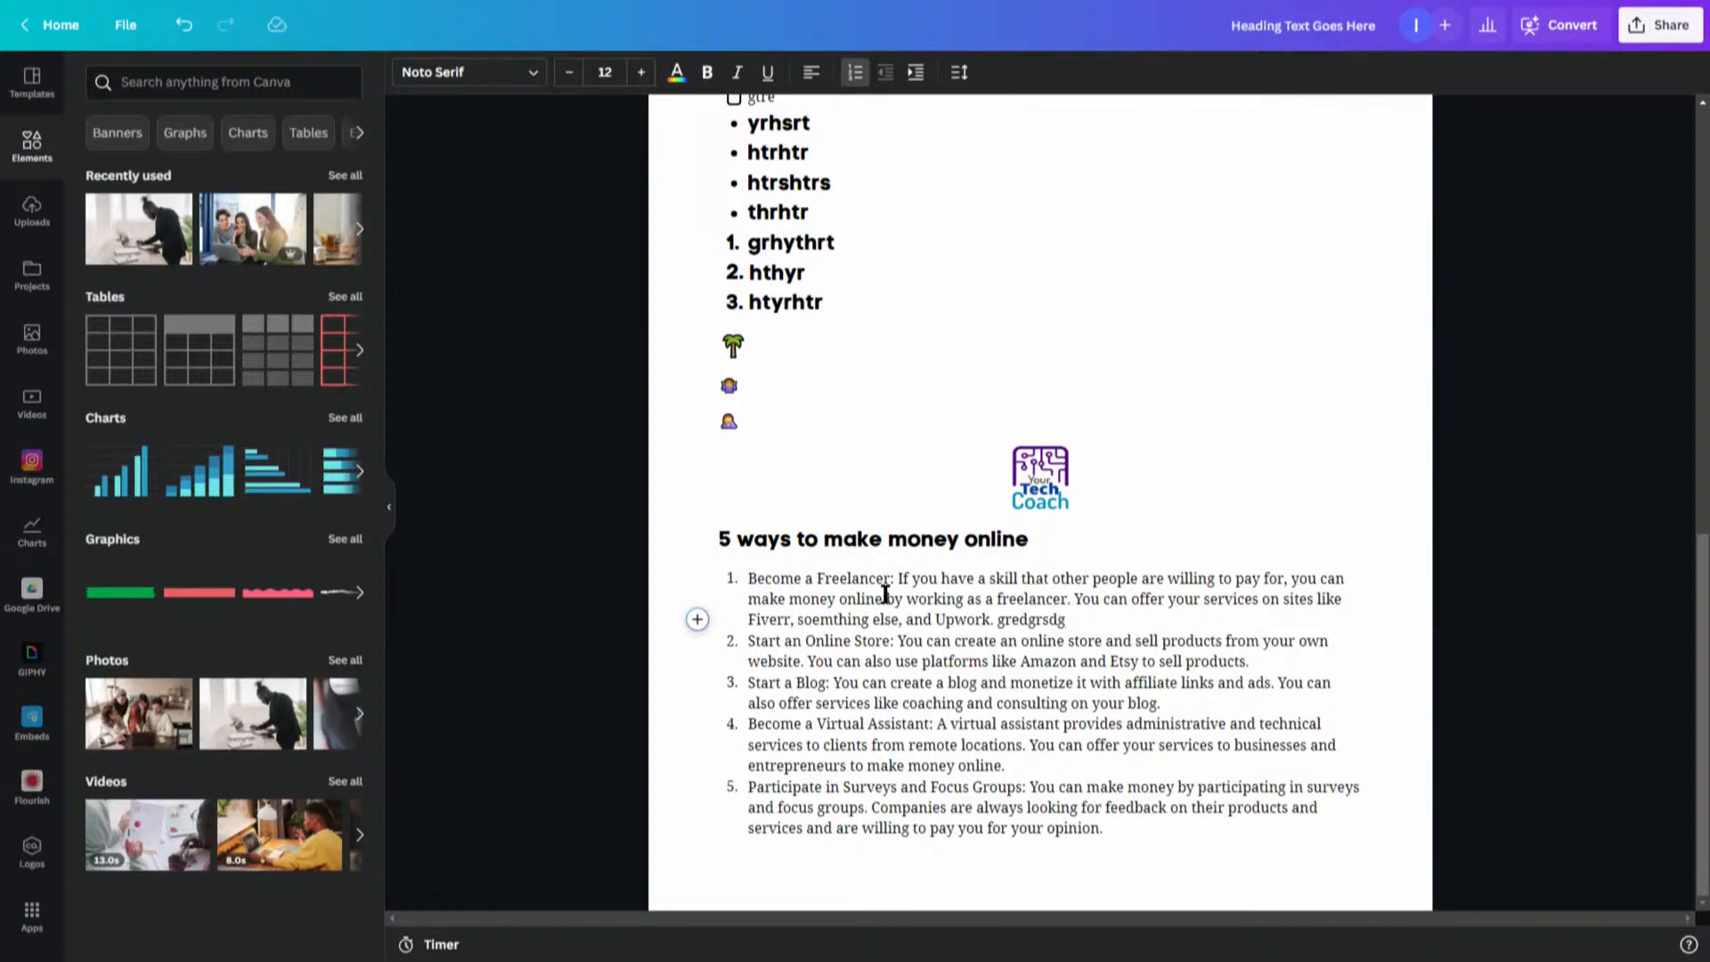
- Set the line spacing of the whole generated money-making list to 1.54
left_click_drag(746, 579, 1213, 824)
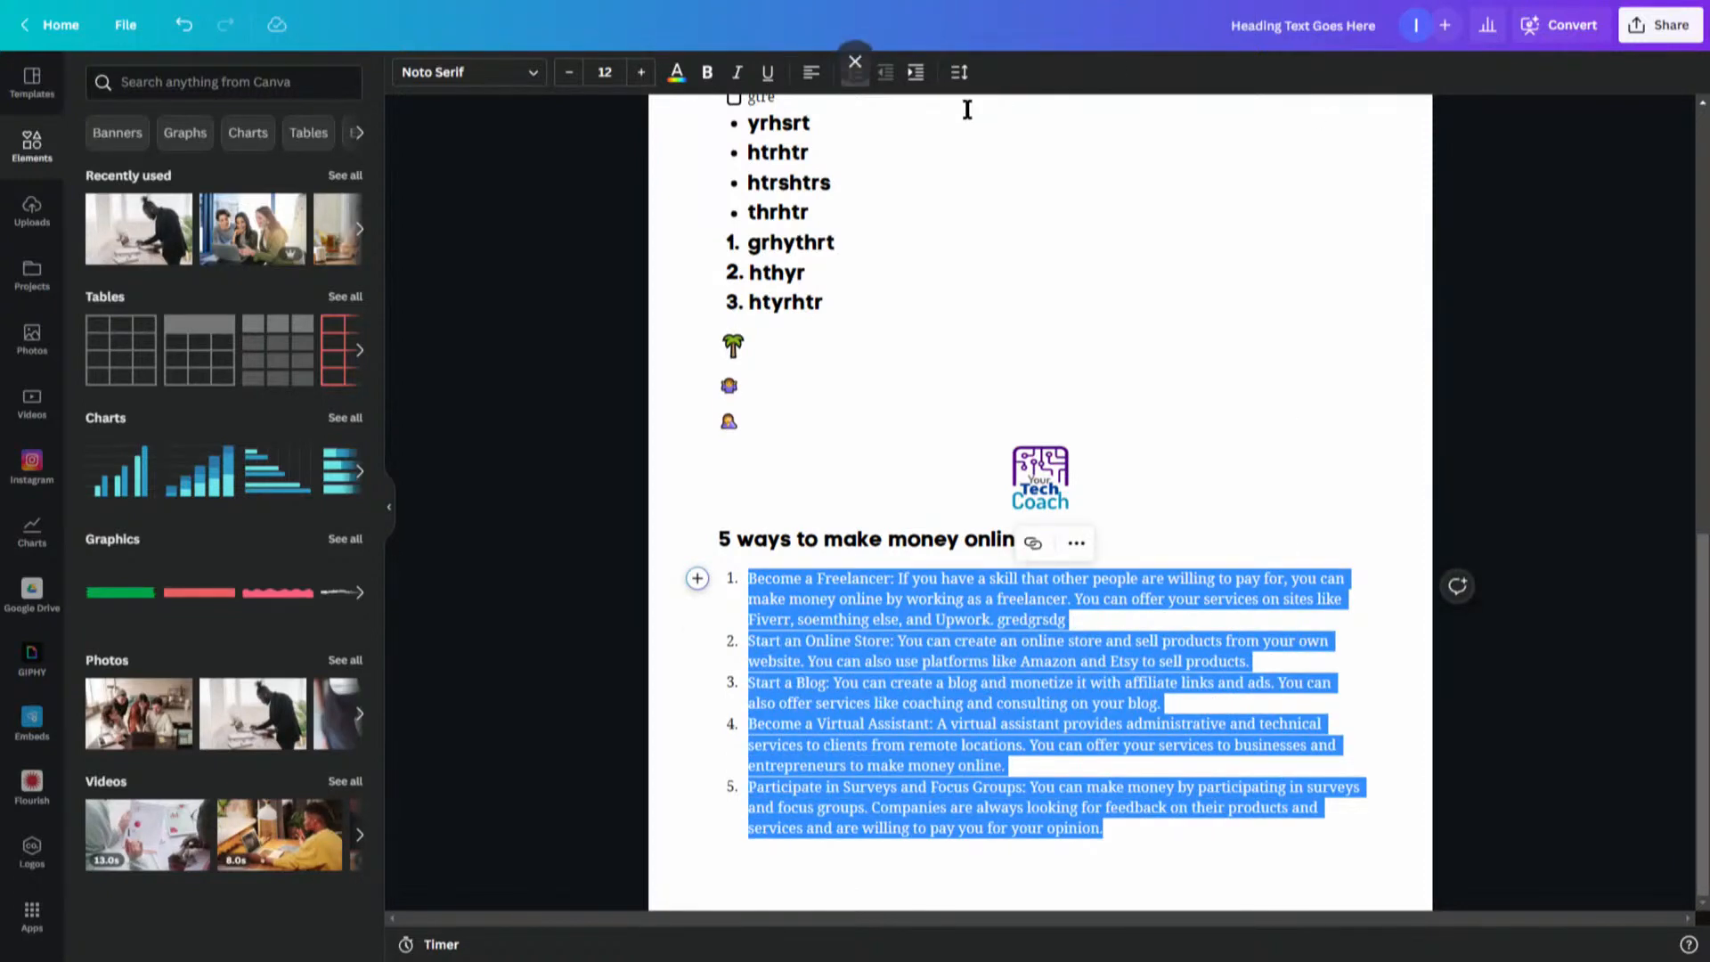
left_click(960, 72)
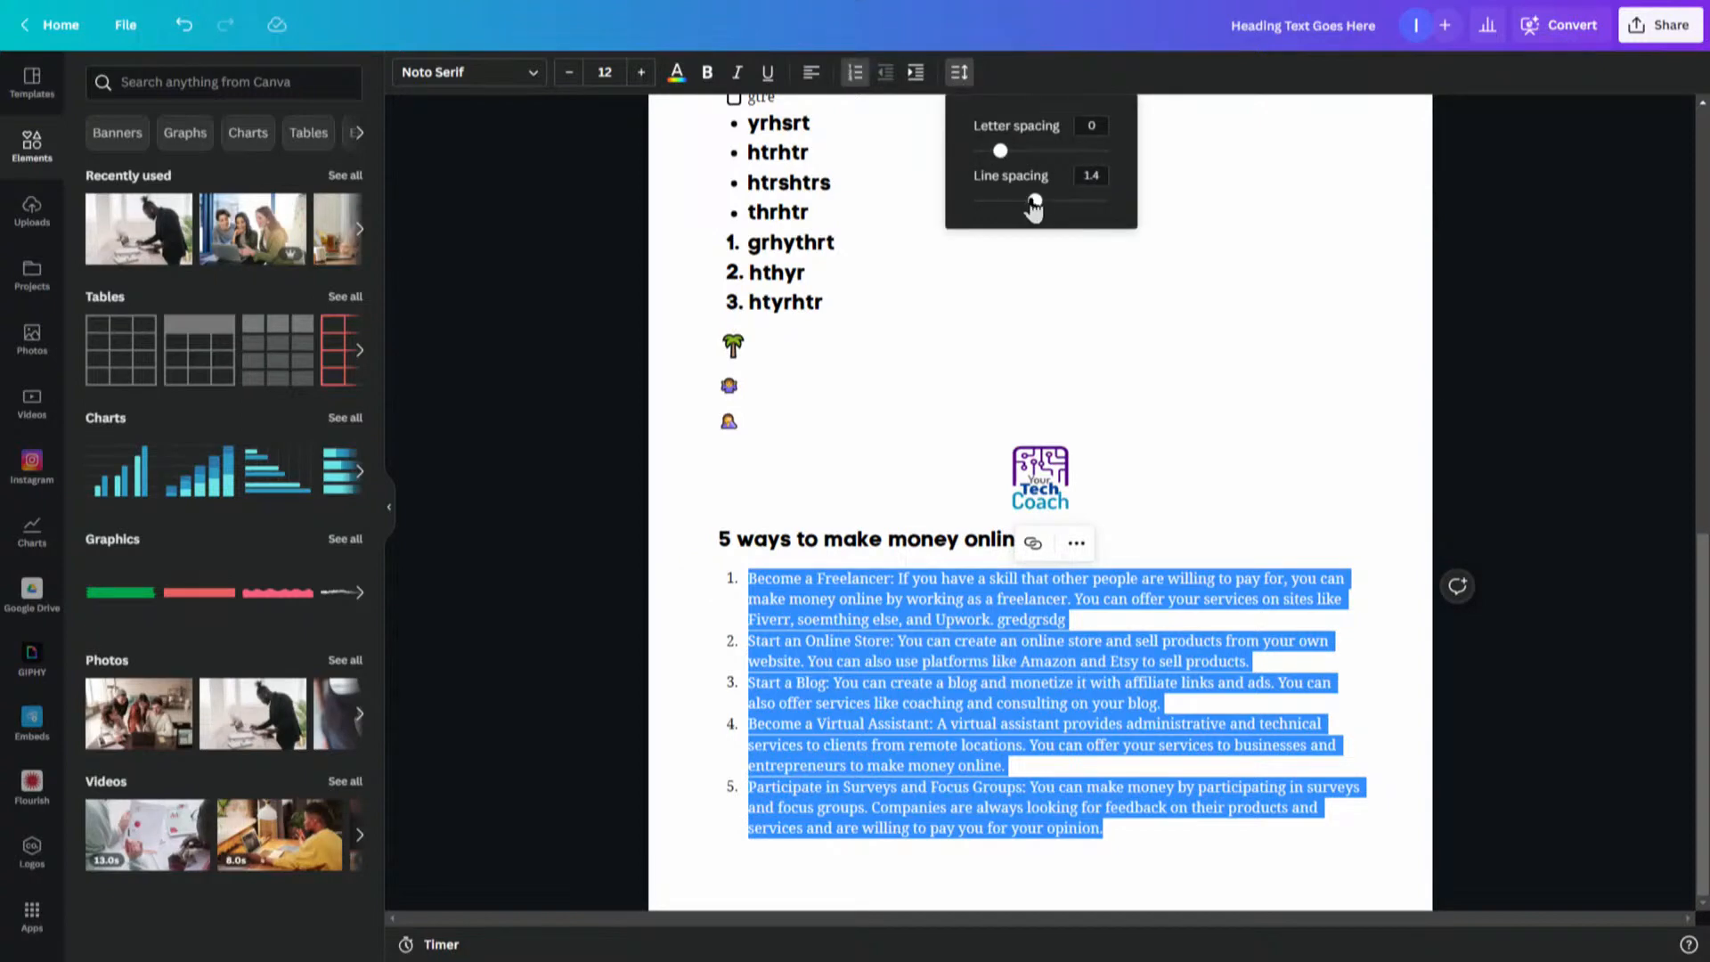
mouse_move(1034, 201)
left_mouse_down()
mouse_move(1068, 206)
mouse_move(985, 202)
mouse_move(1047, 207)
left_mouse_up()
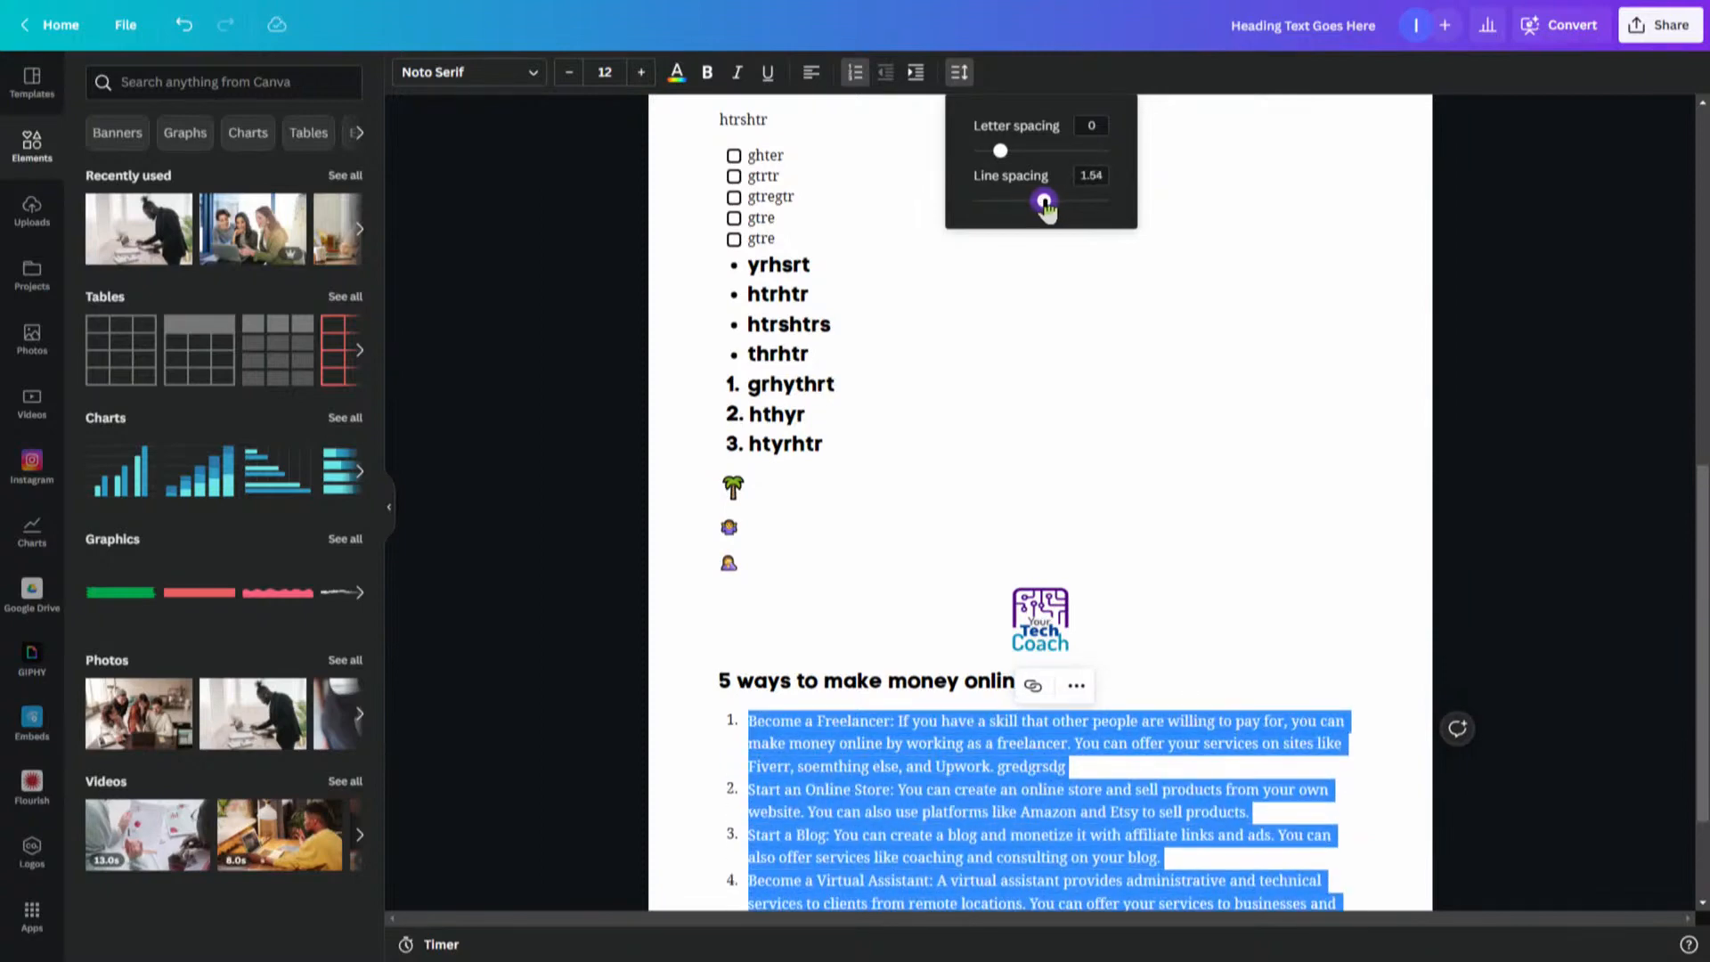
left_click(1093, 497)
left_click(1141, 670)
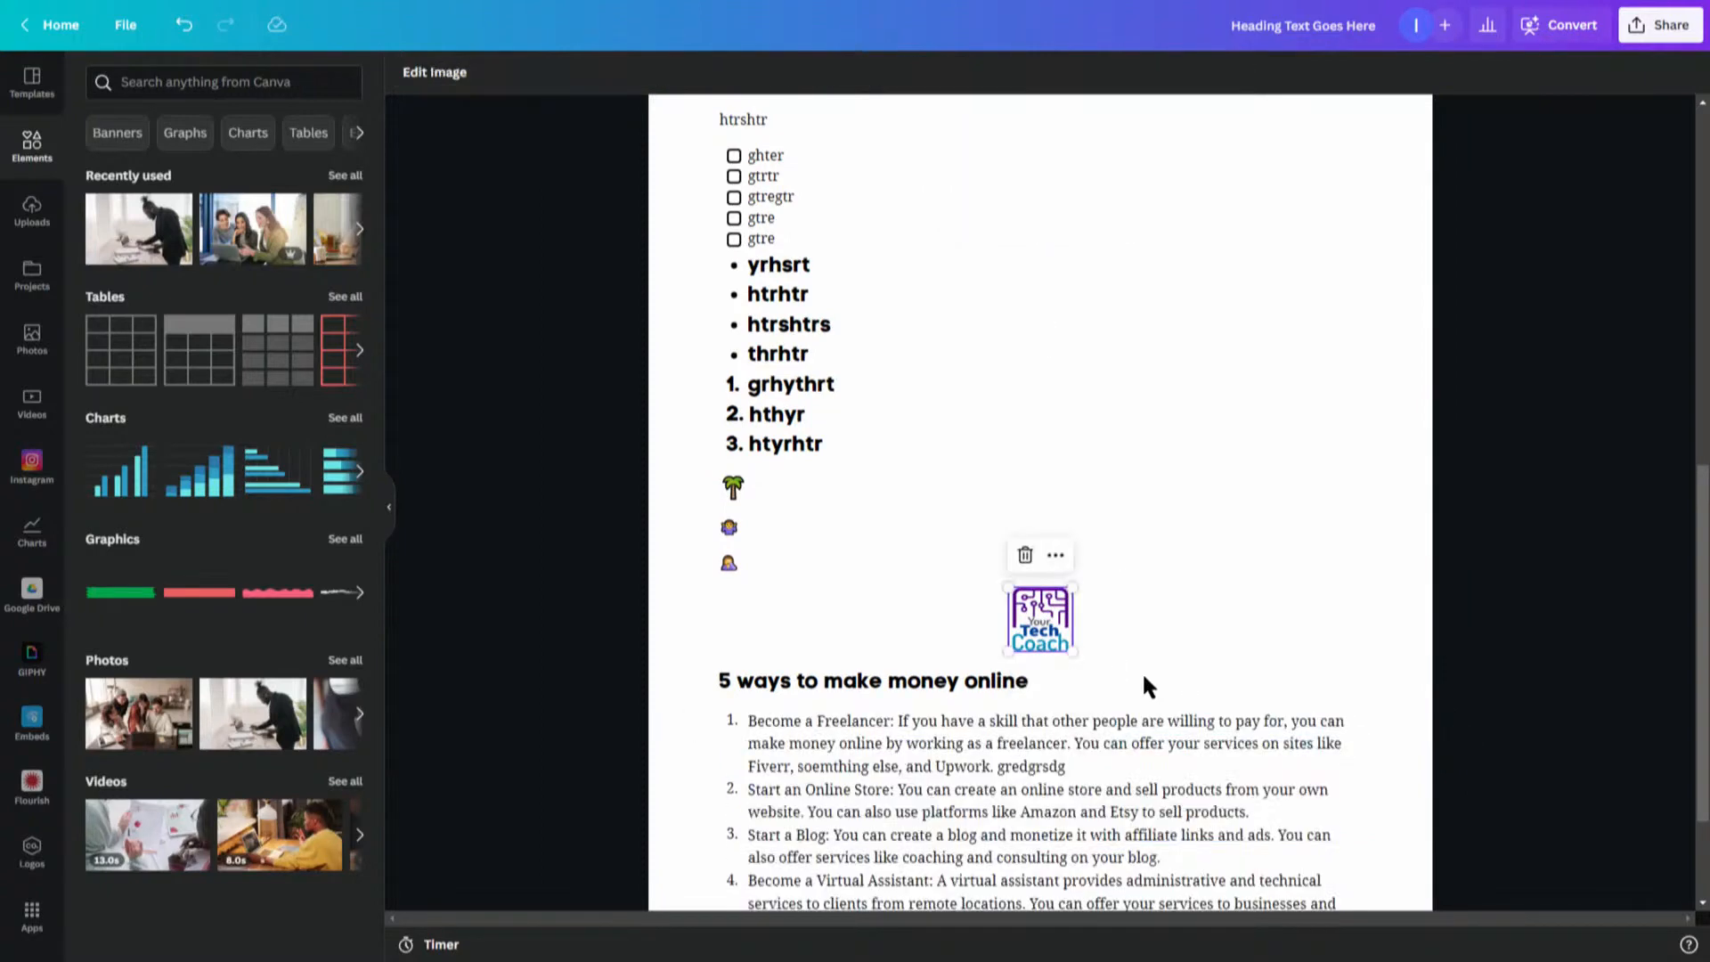
left_click_drag(1091, 789, 1090, 765)
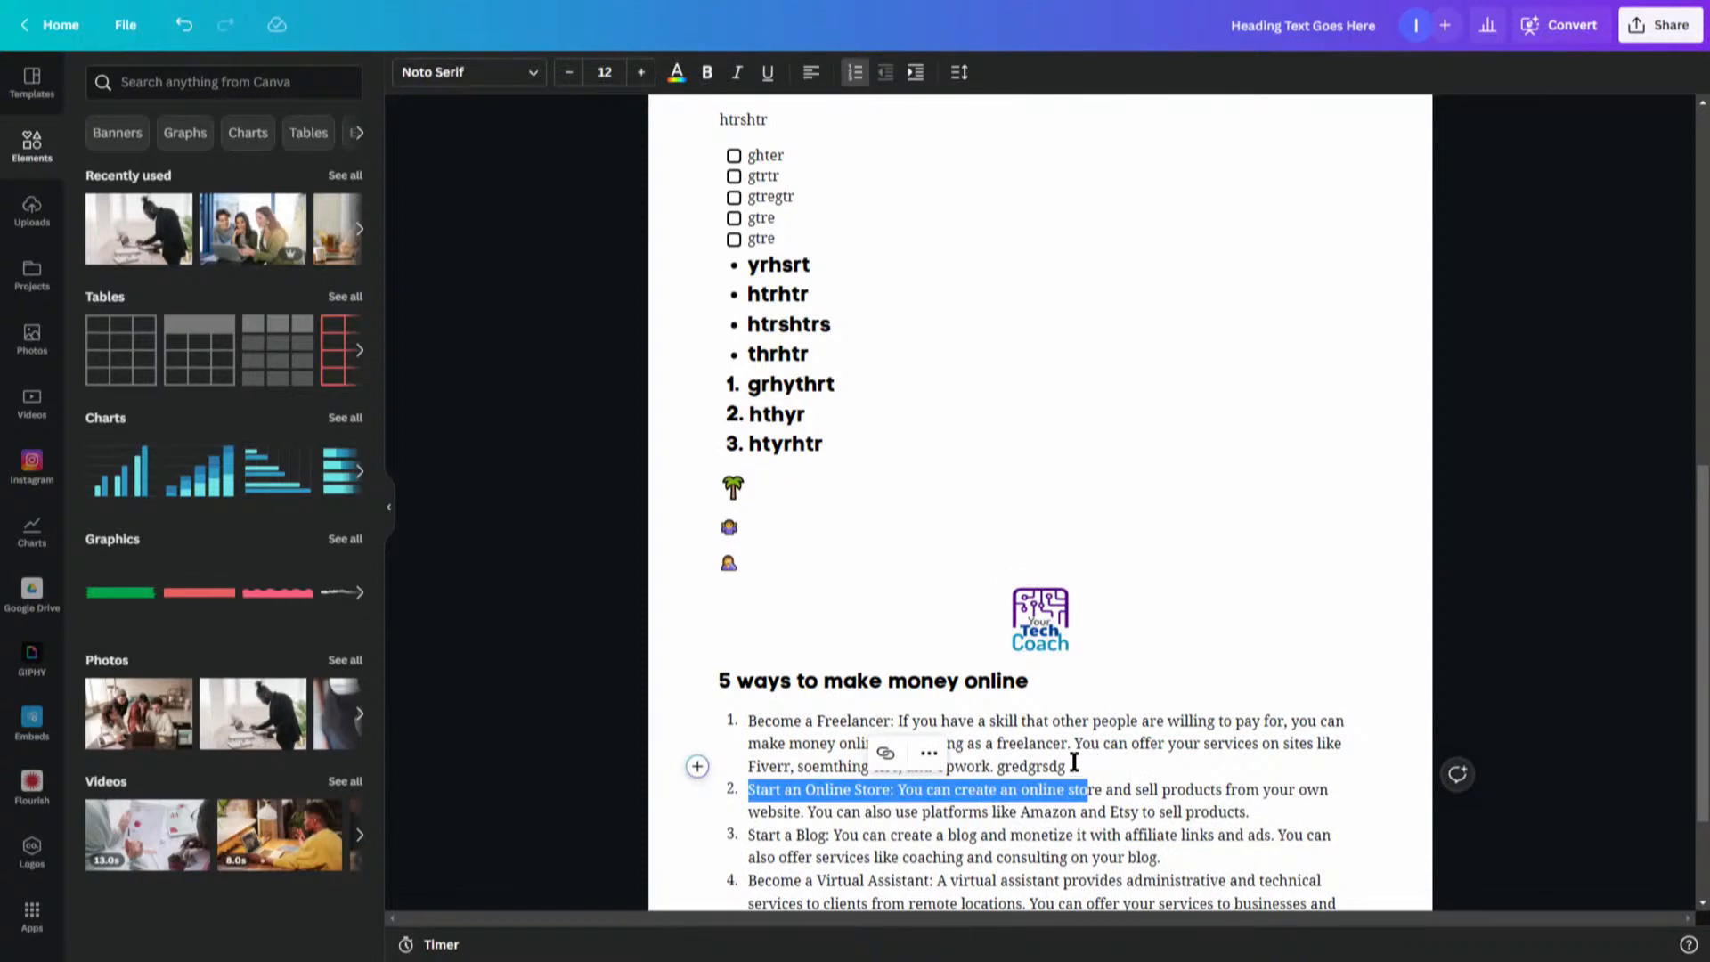
- Insert a blank line break after each of the first four items of the money-making list
left_click(1183, 811)
left_click(1263, 818)
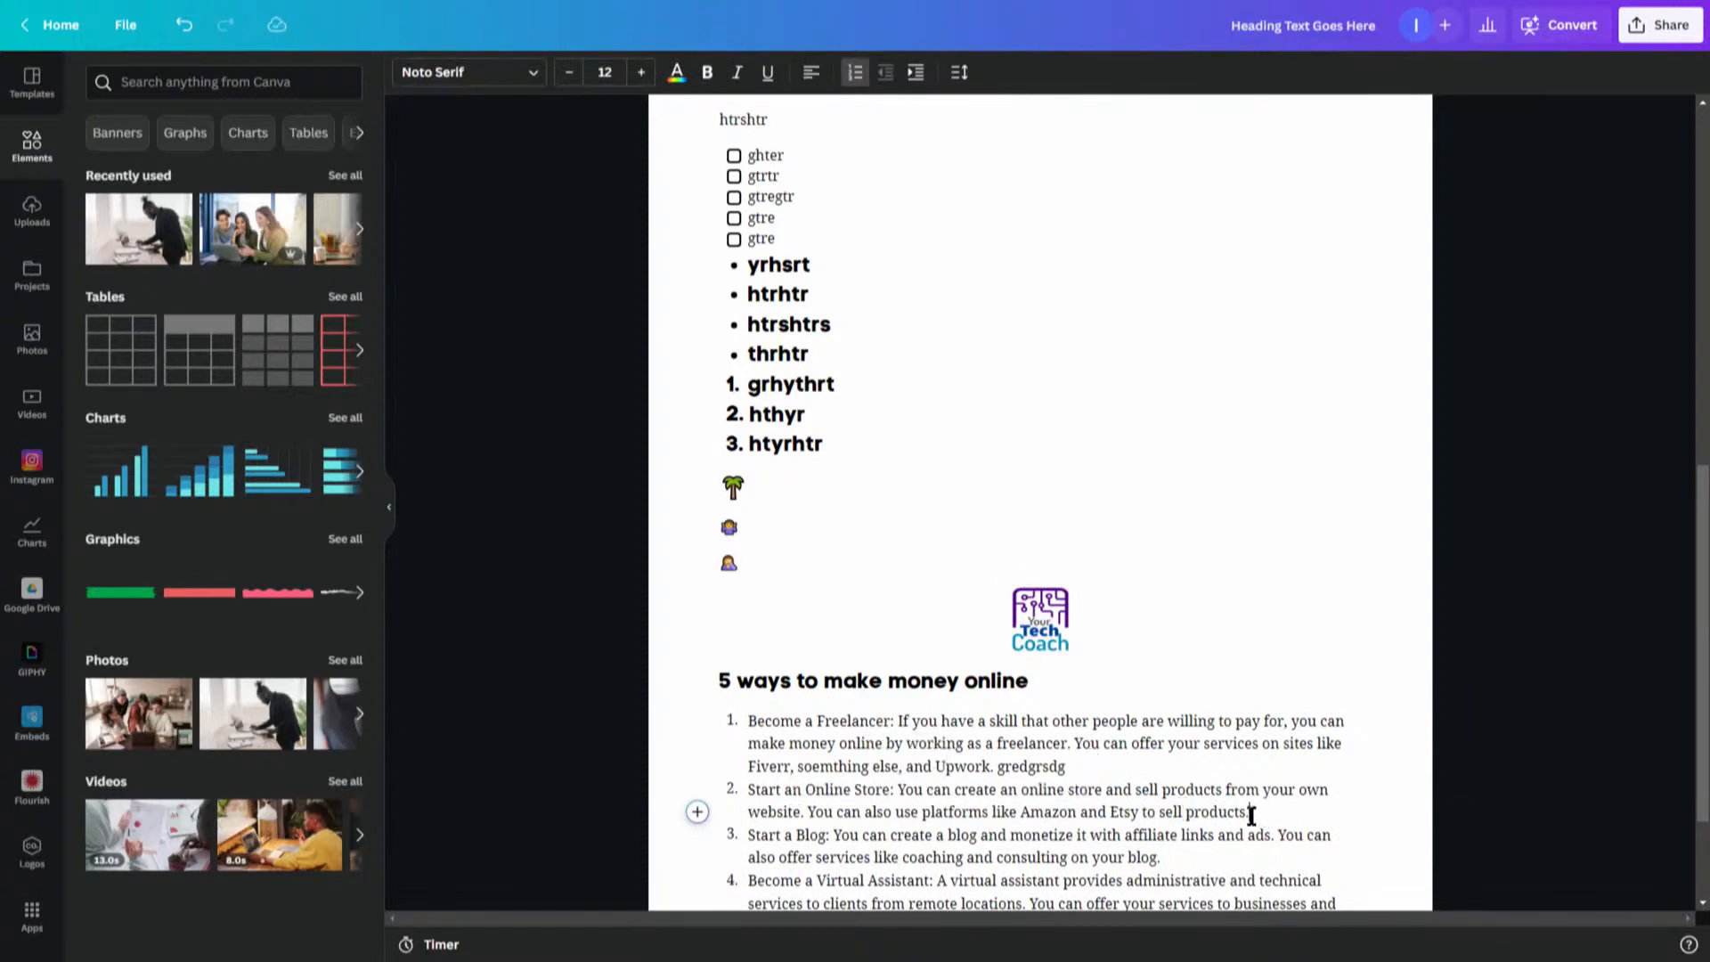
key("shift+Return")
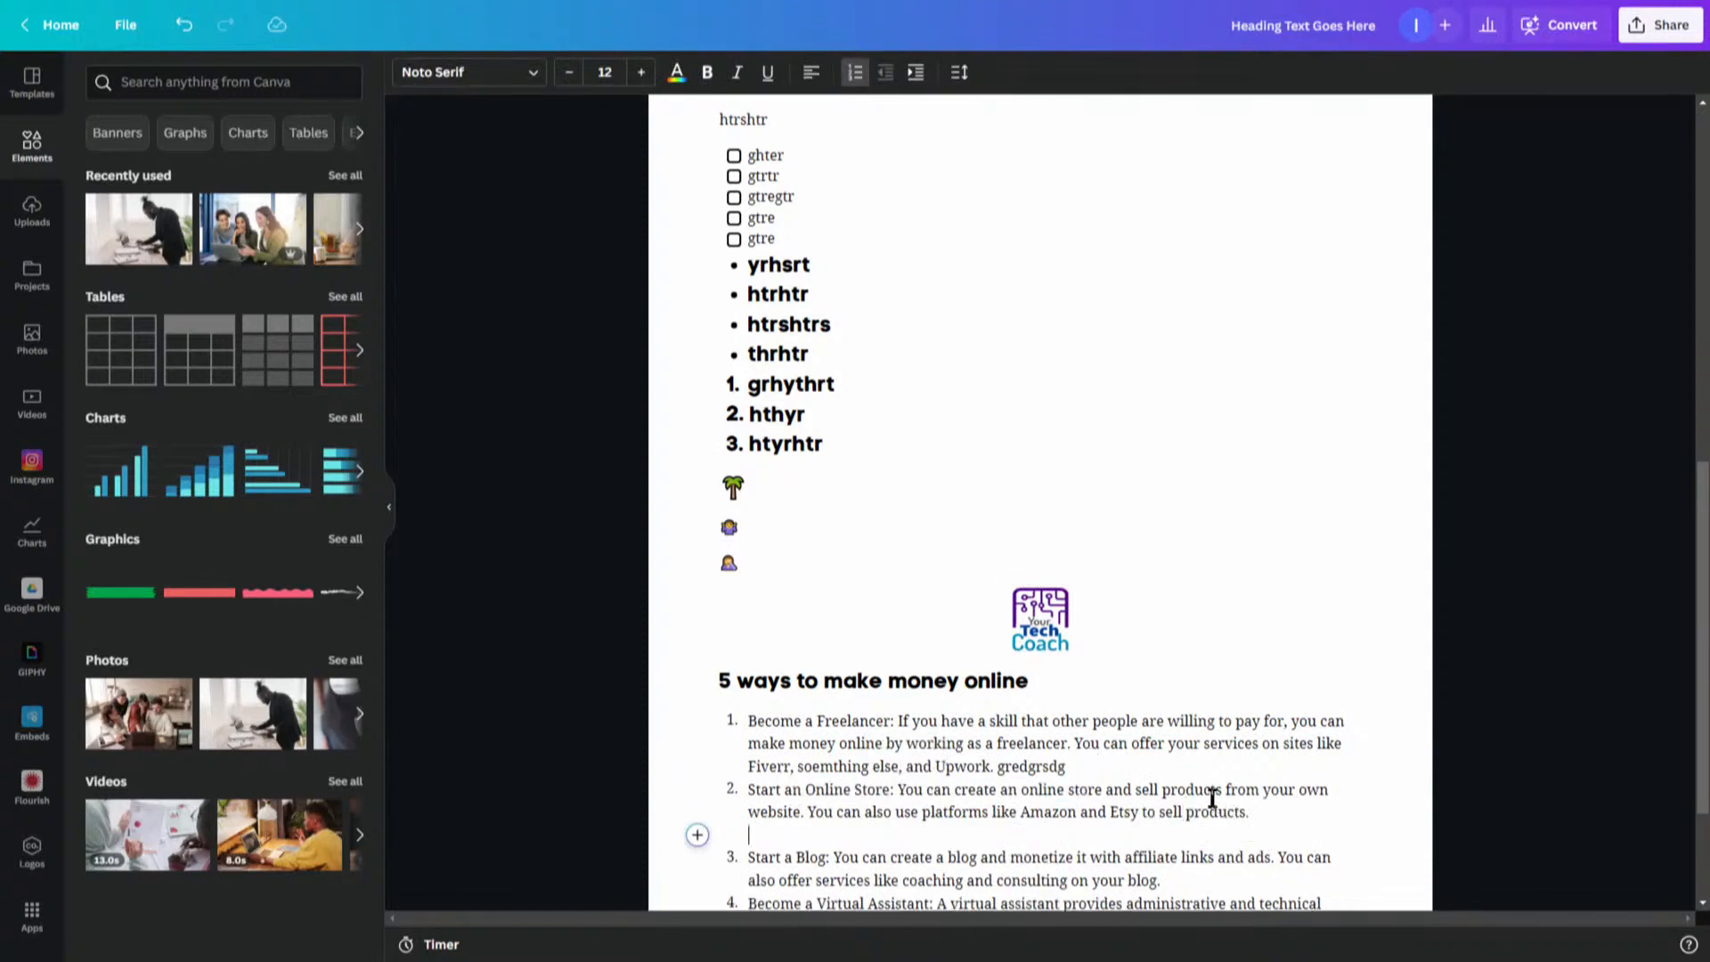
left_click(1103, 764)
key("shift+Return")
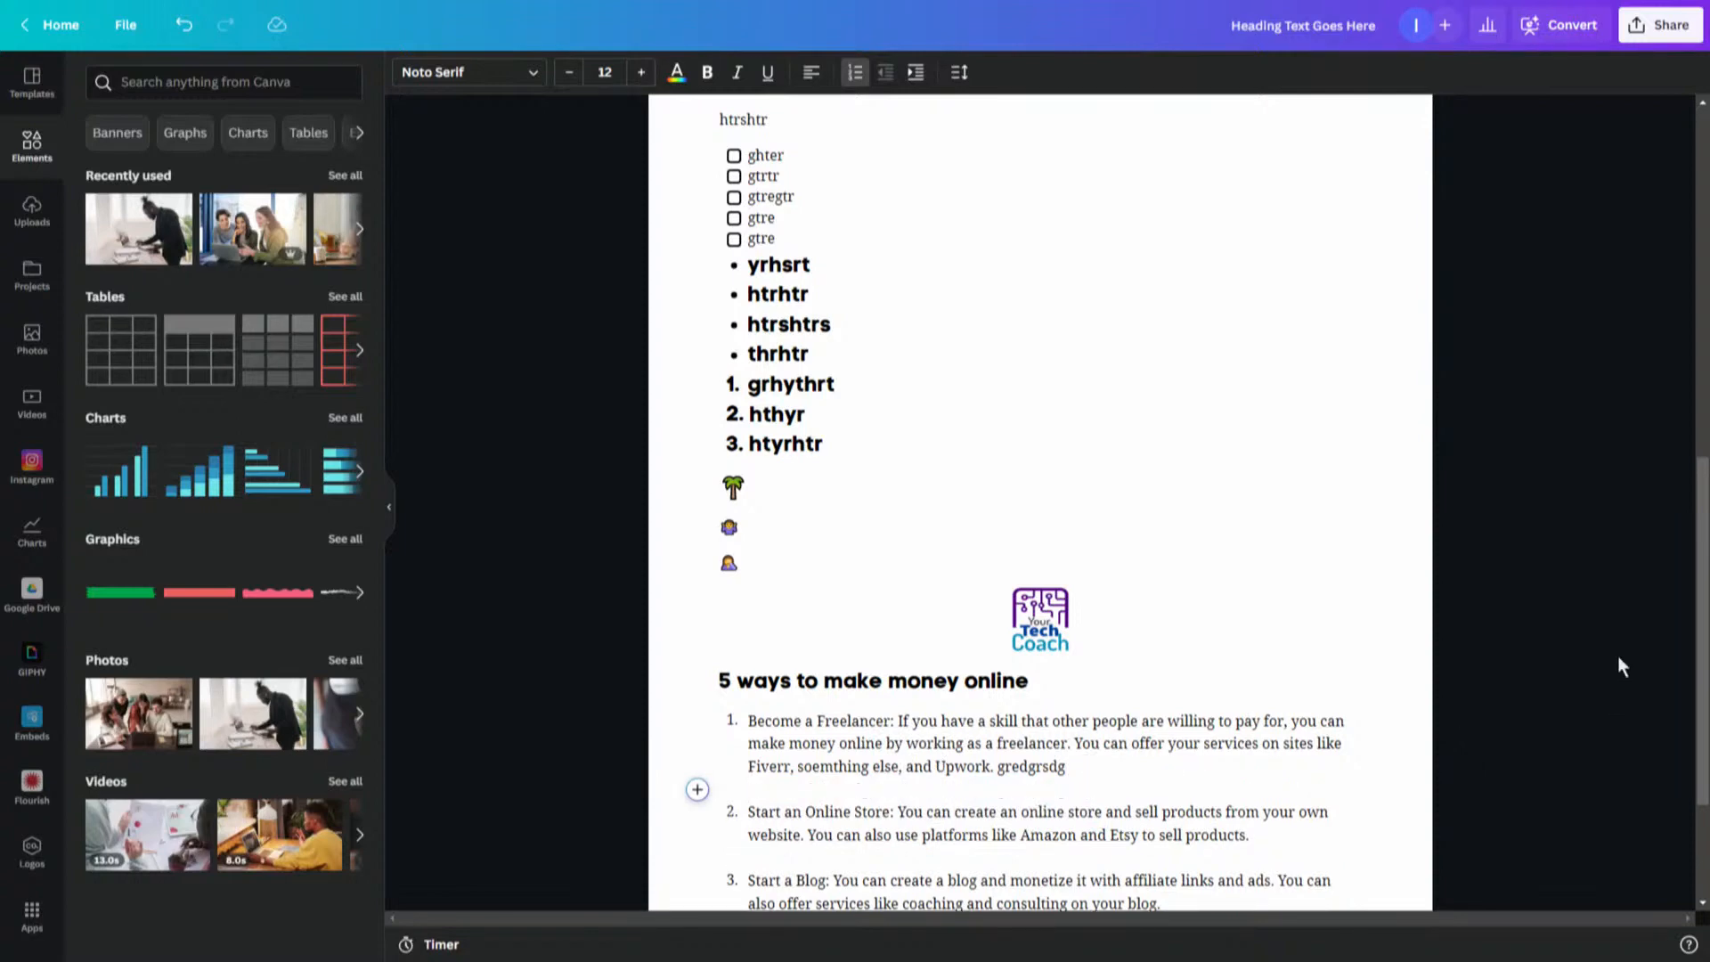
scroll(1356, 764, "down", 3)
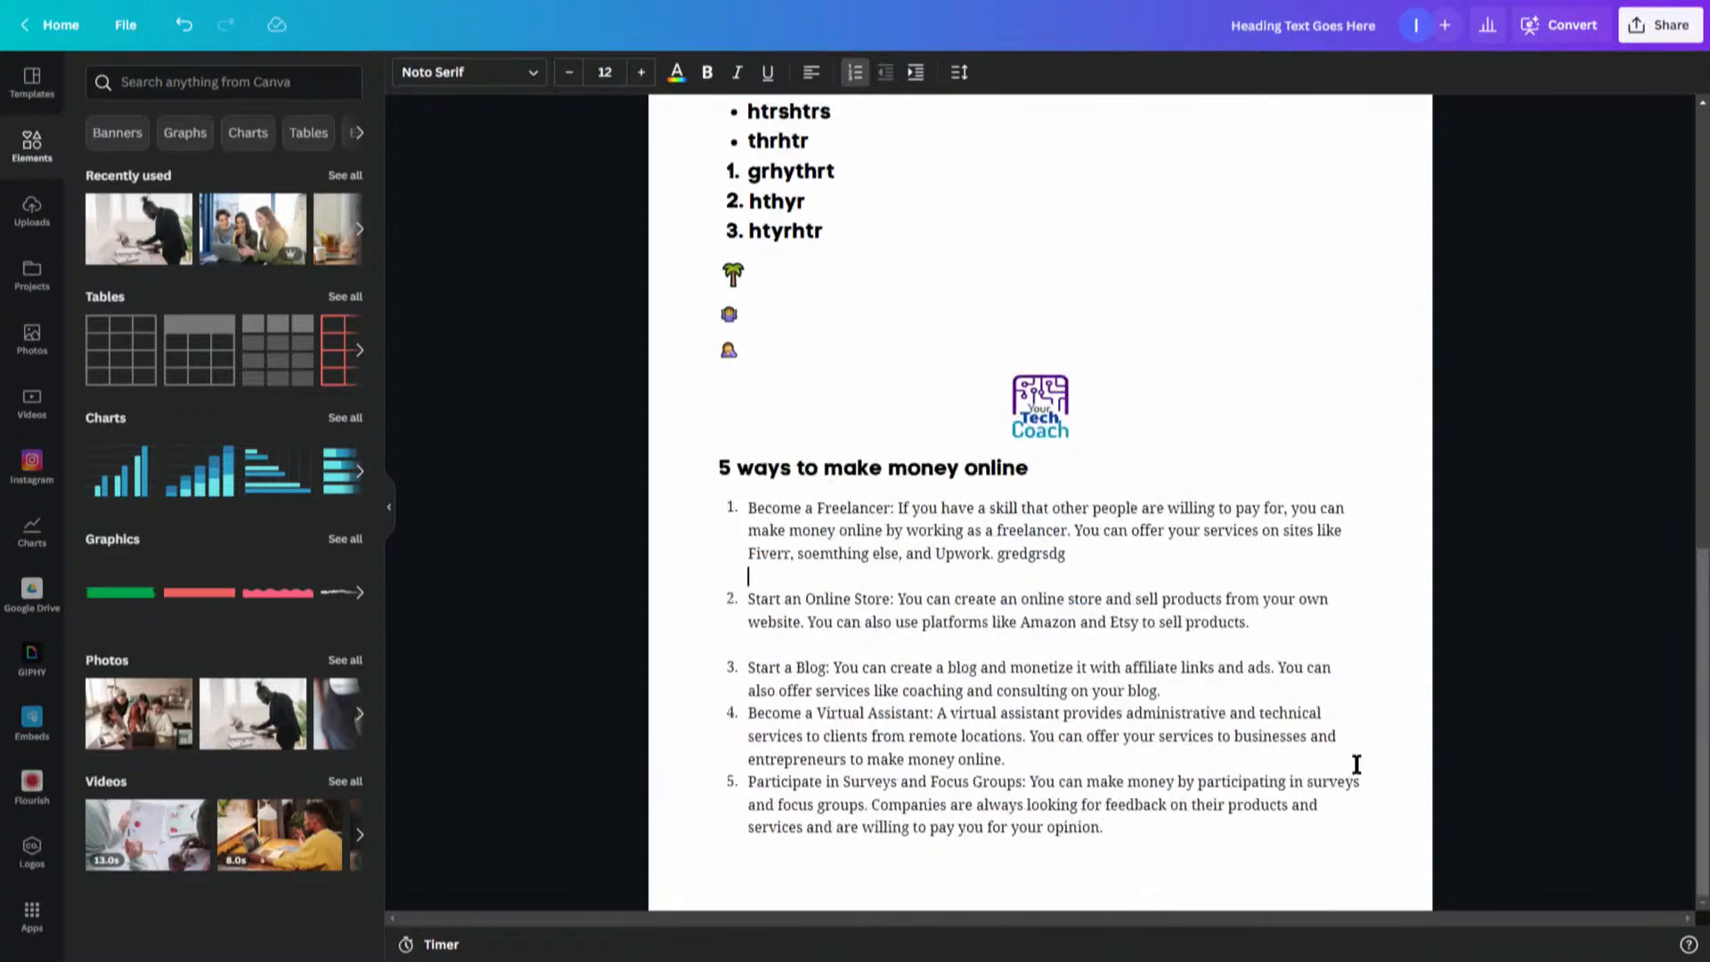
left_click(1210, 691)
key("shift+Return")
left_click(1087, 781)
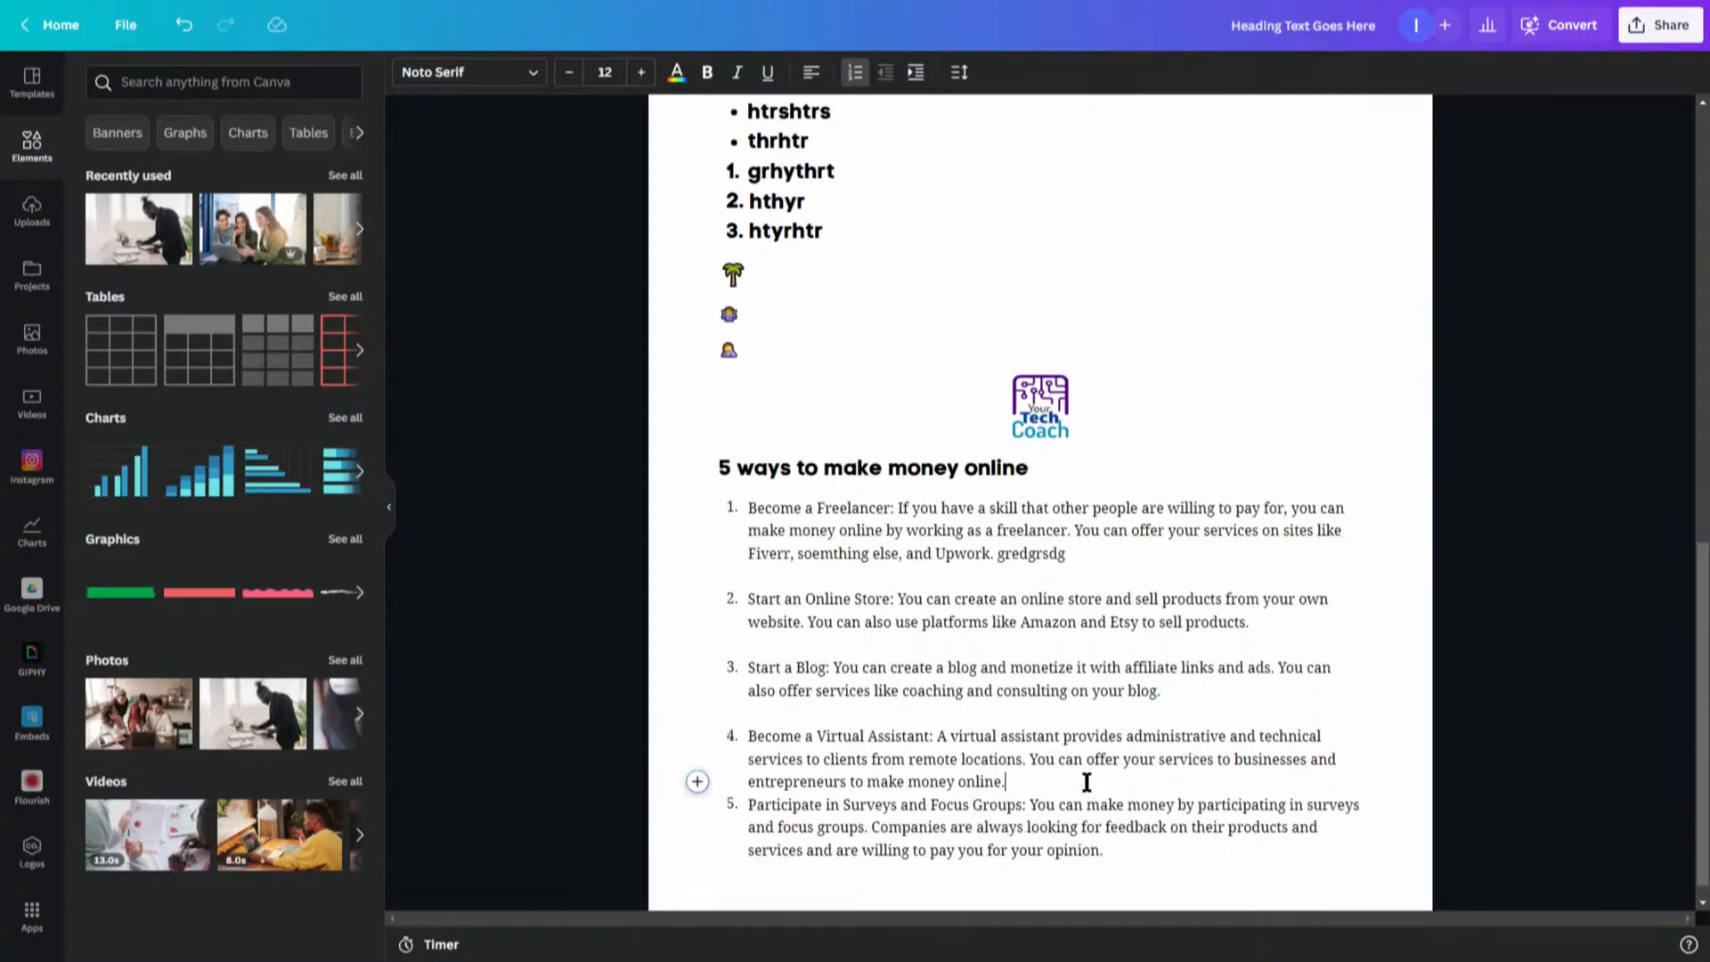
key("shift+Return")
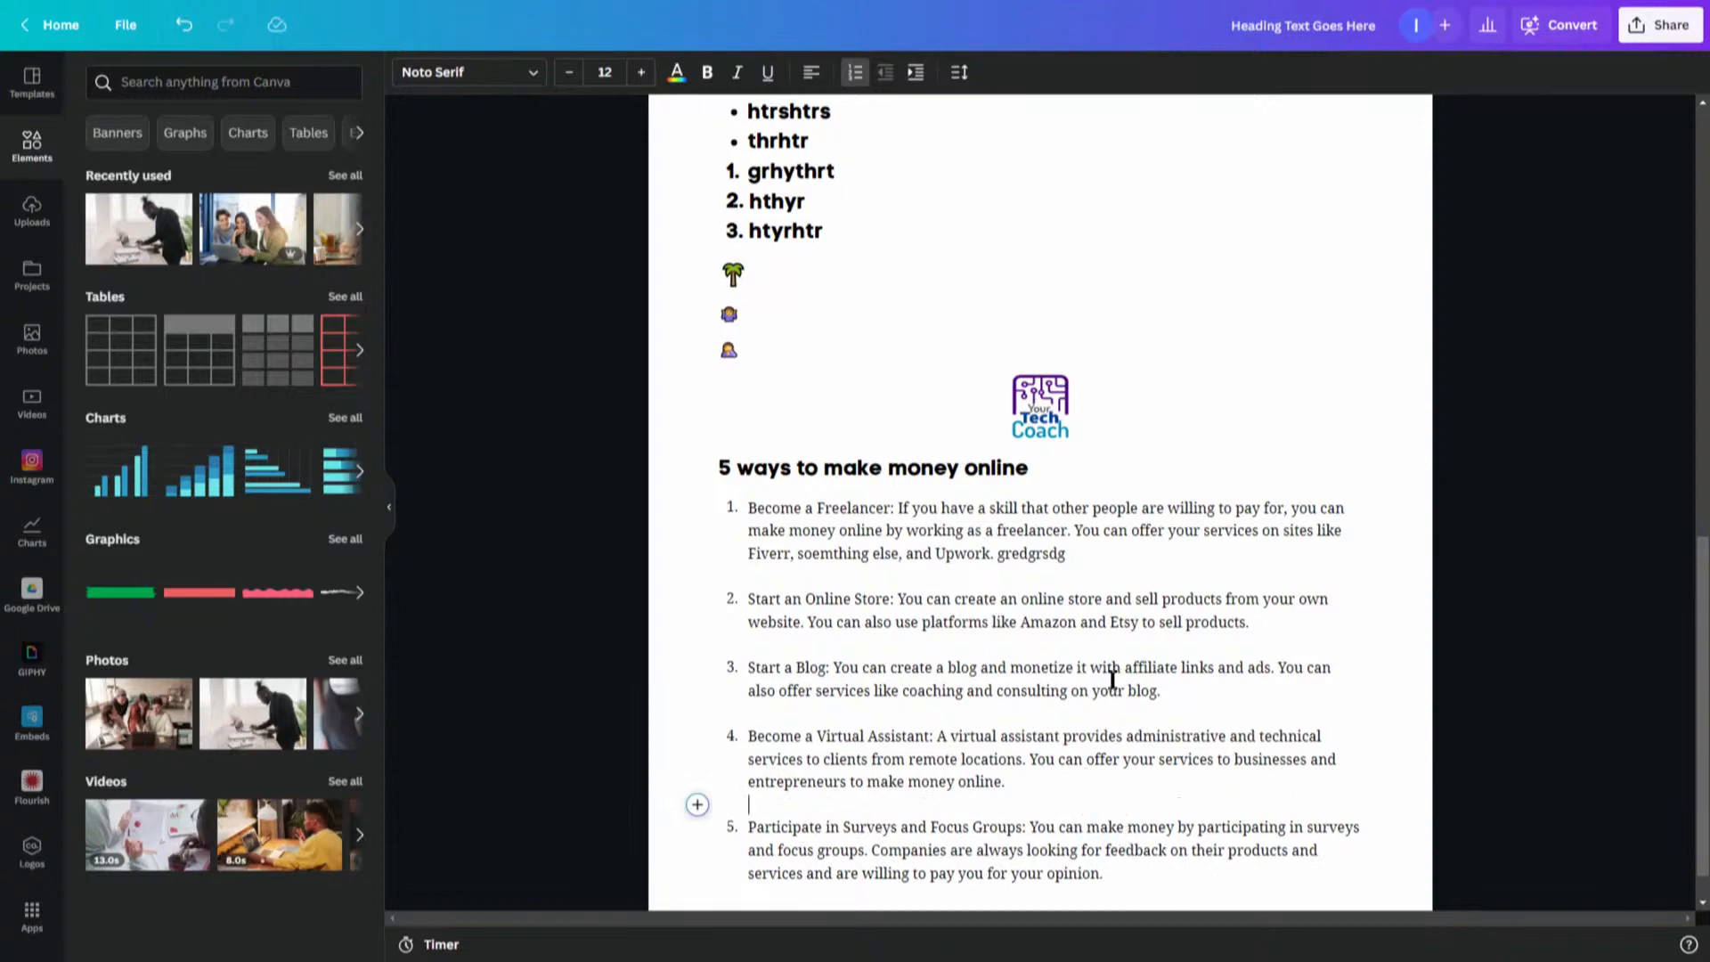
- Open the options menu for a text selection in the money-making heading to view its choices
left_click(1153, 878)
left_click(1084, 581)
left_click(960, 456)
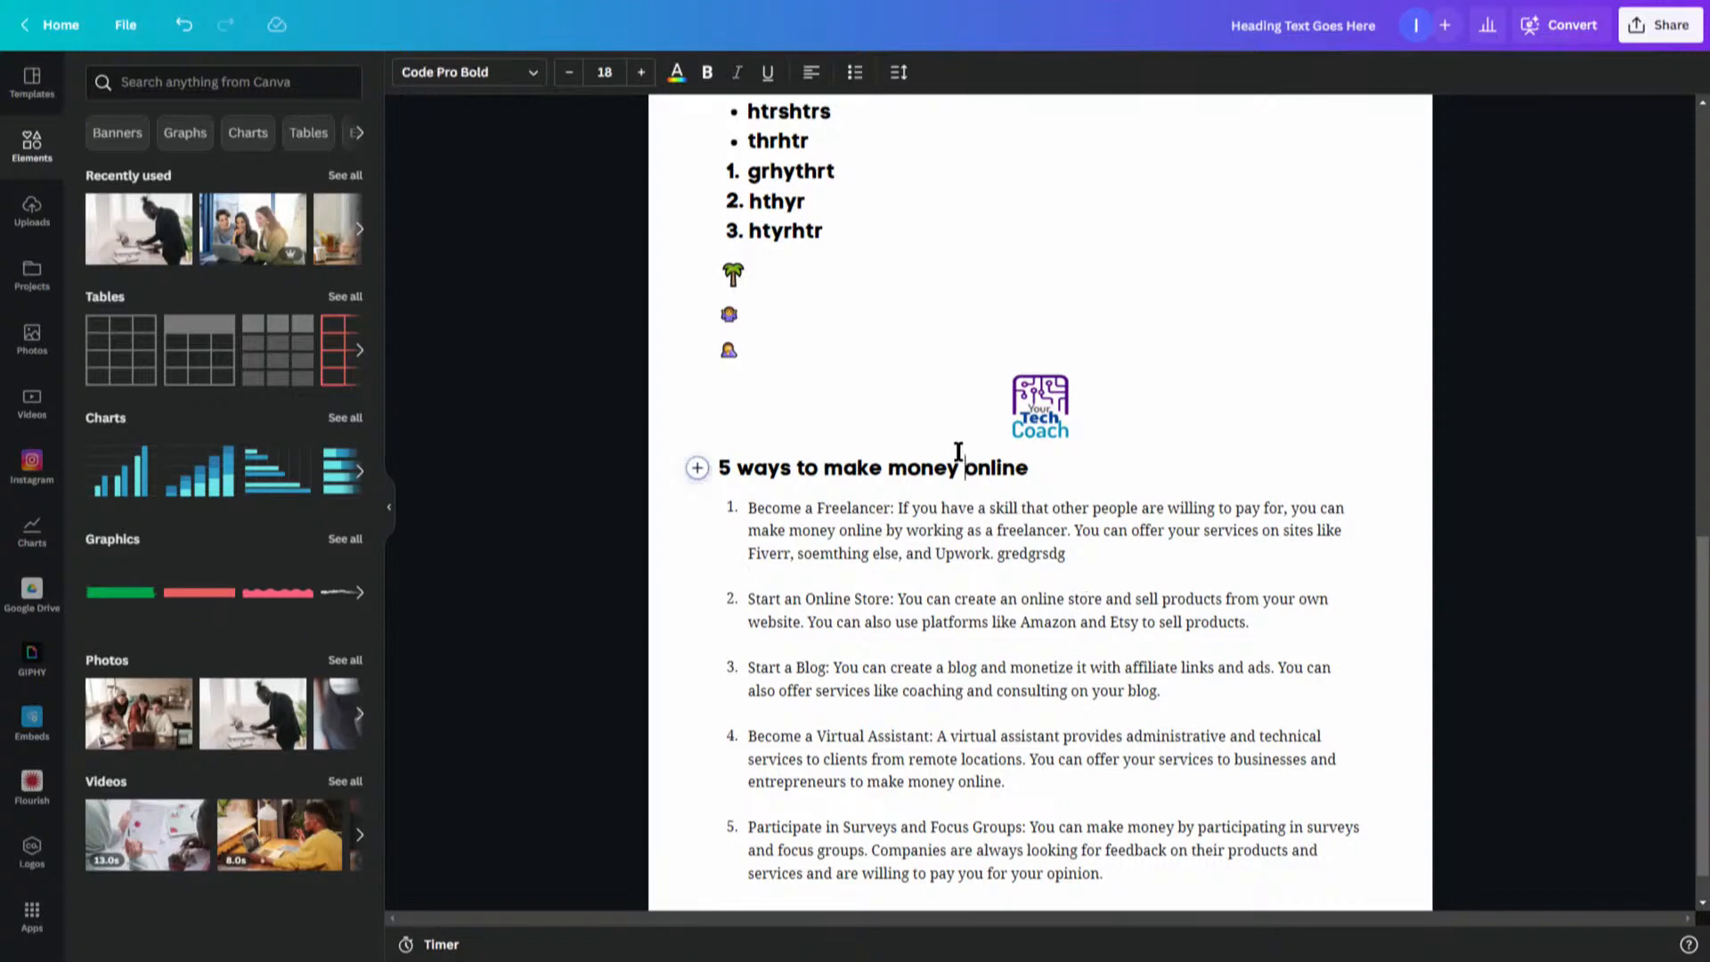
left_click(914, 509)
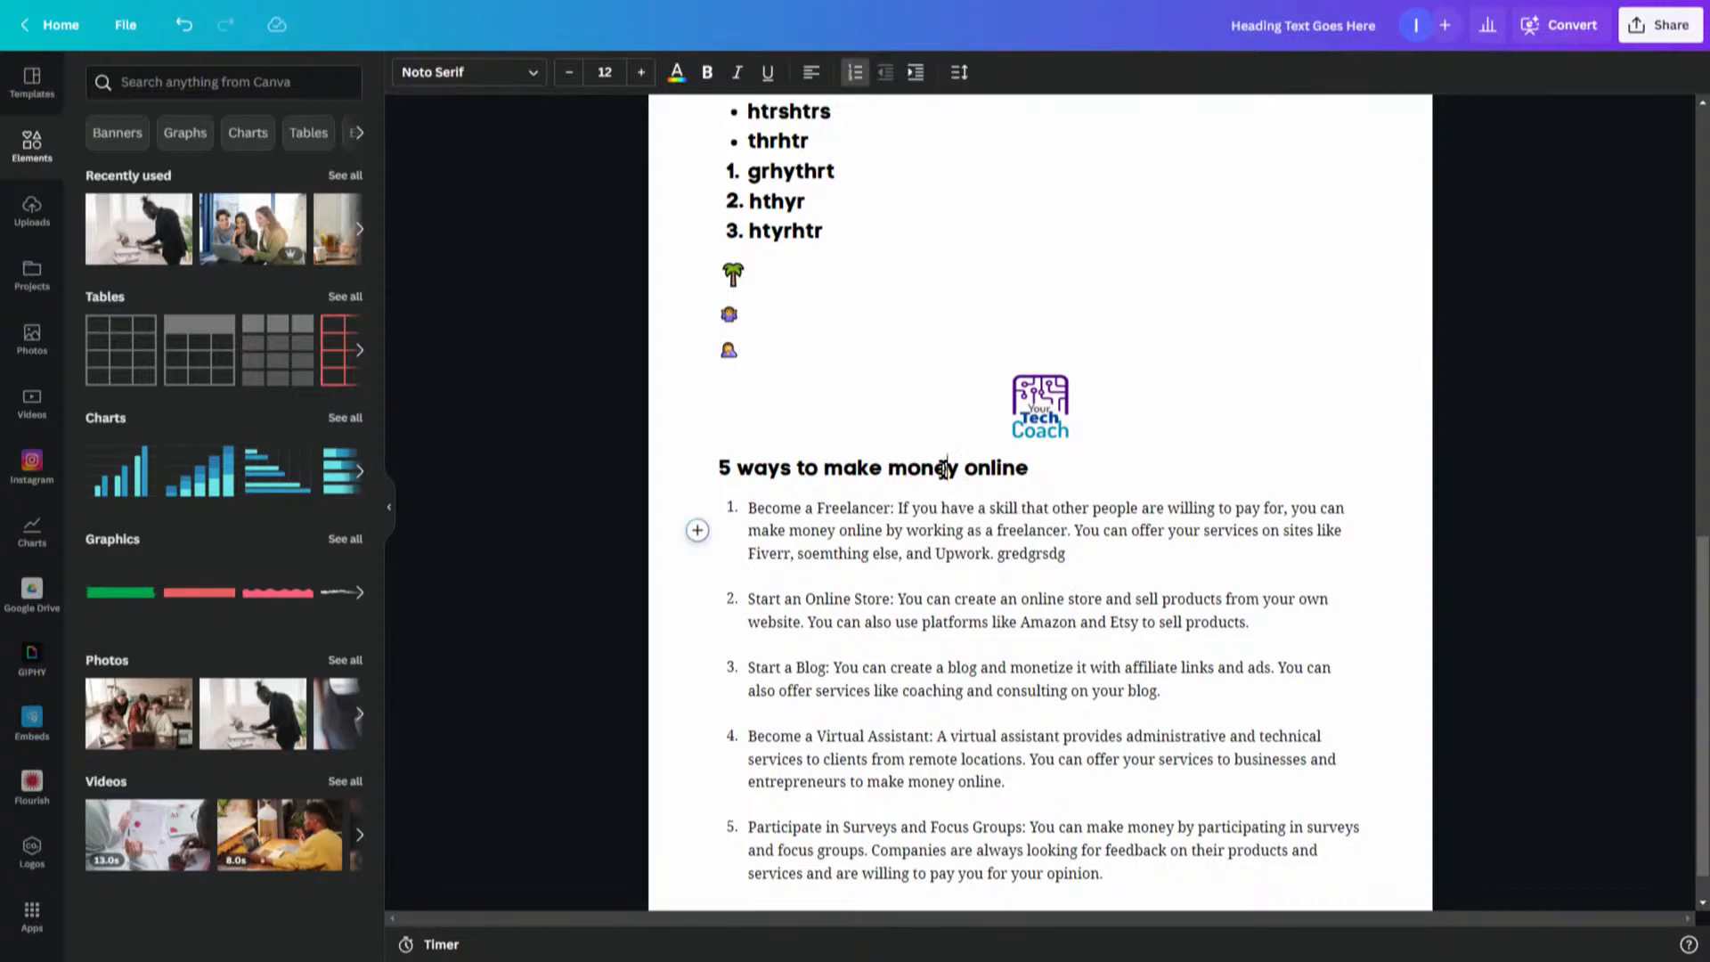
left_click_drag(945, 467, 935, 466)
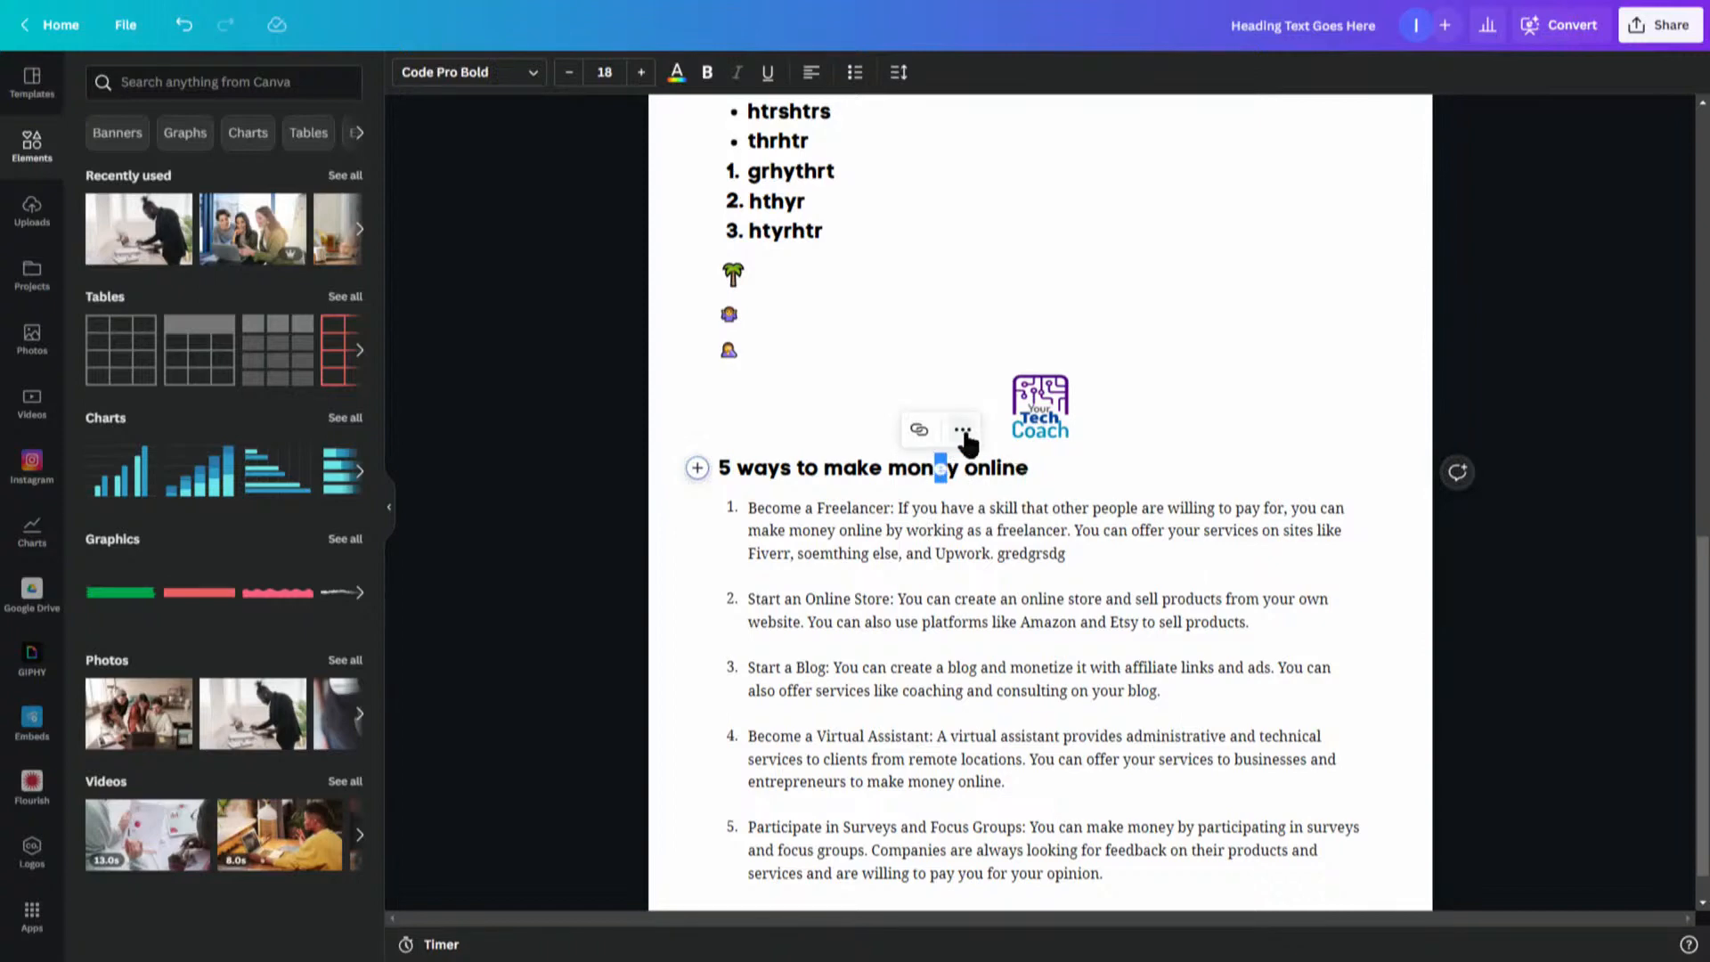
left_click(962, 431)
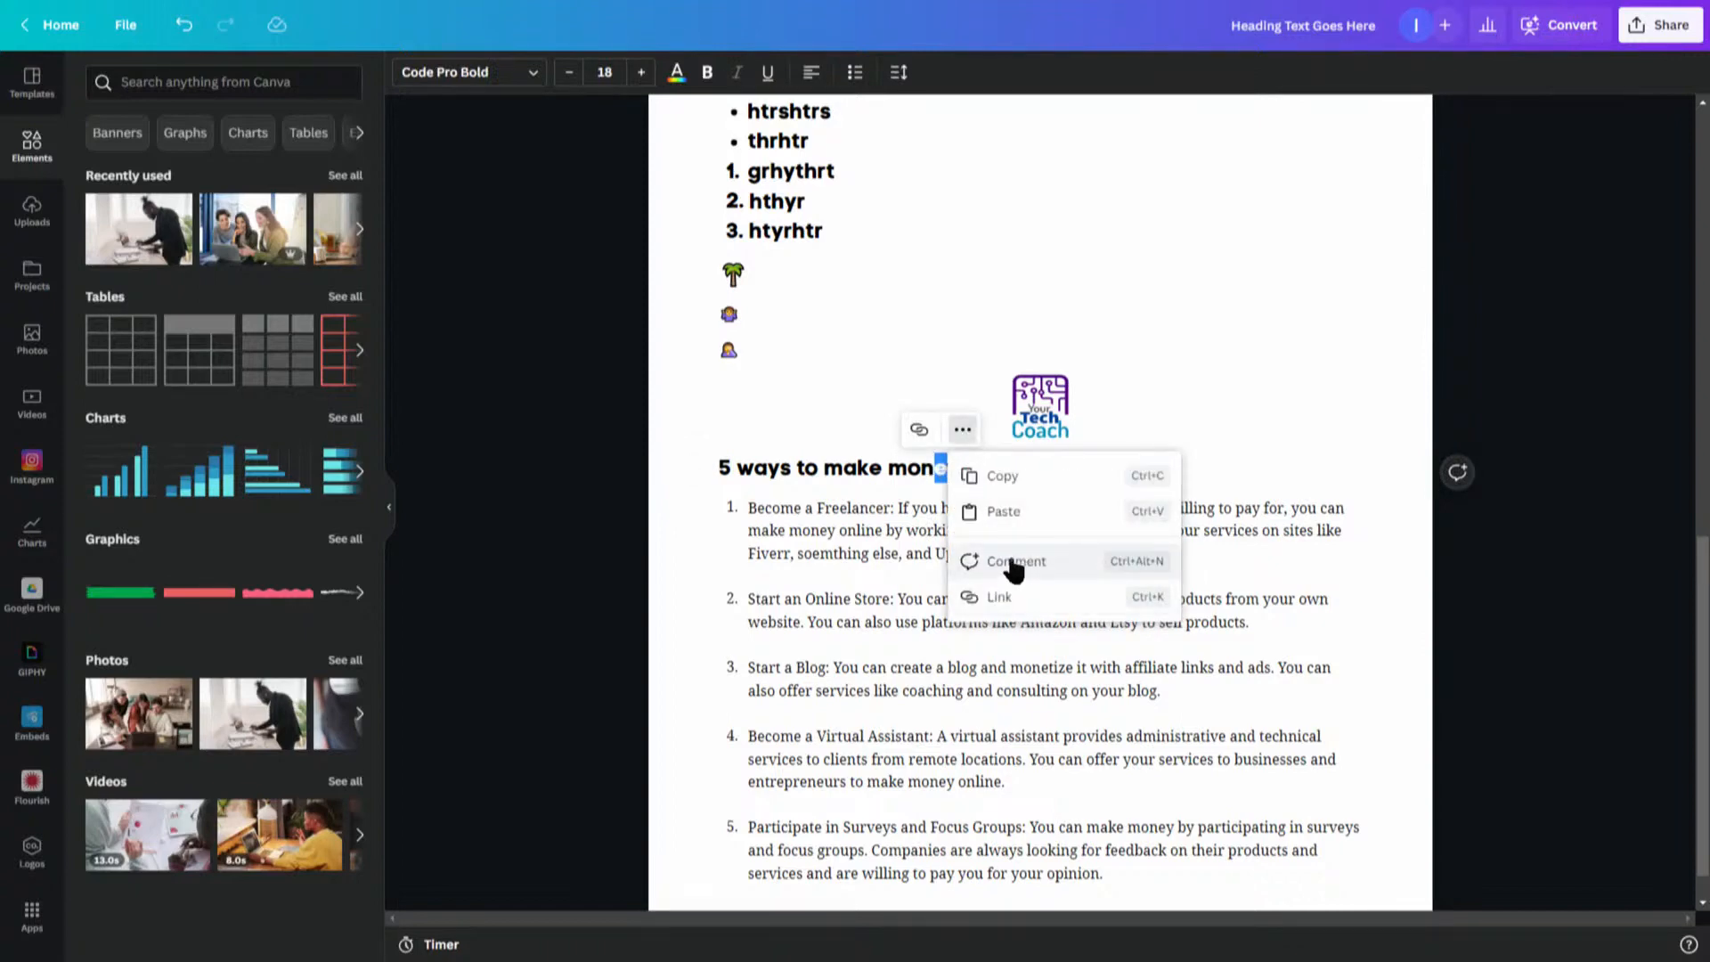
left_click(853, 428)
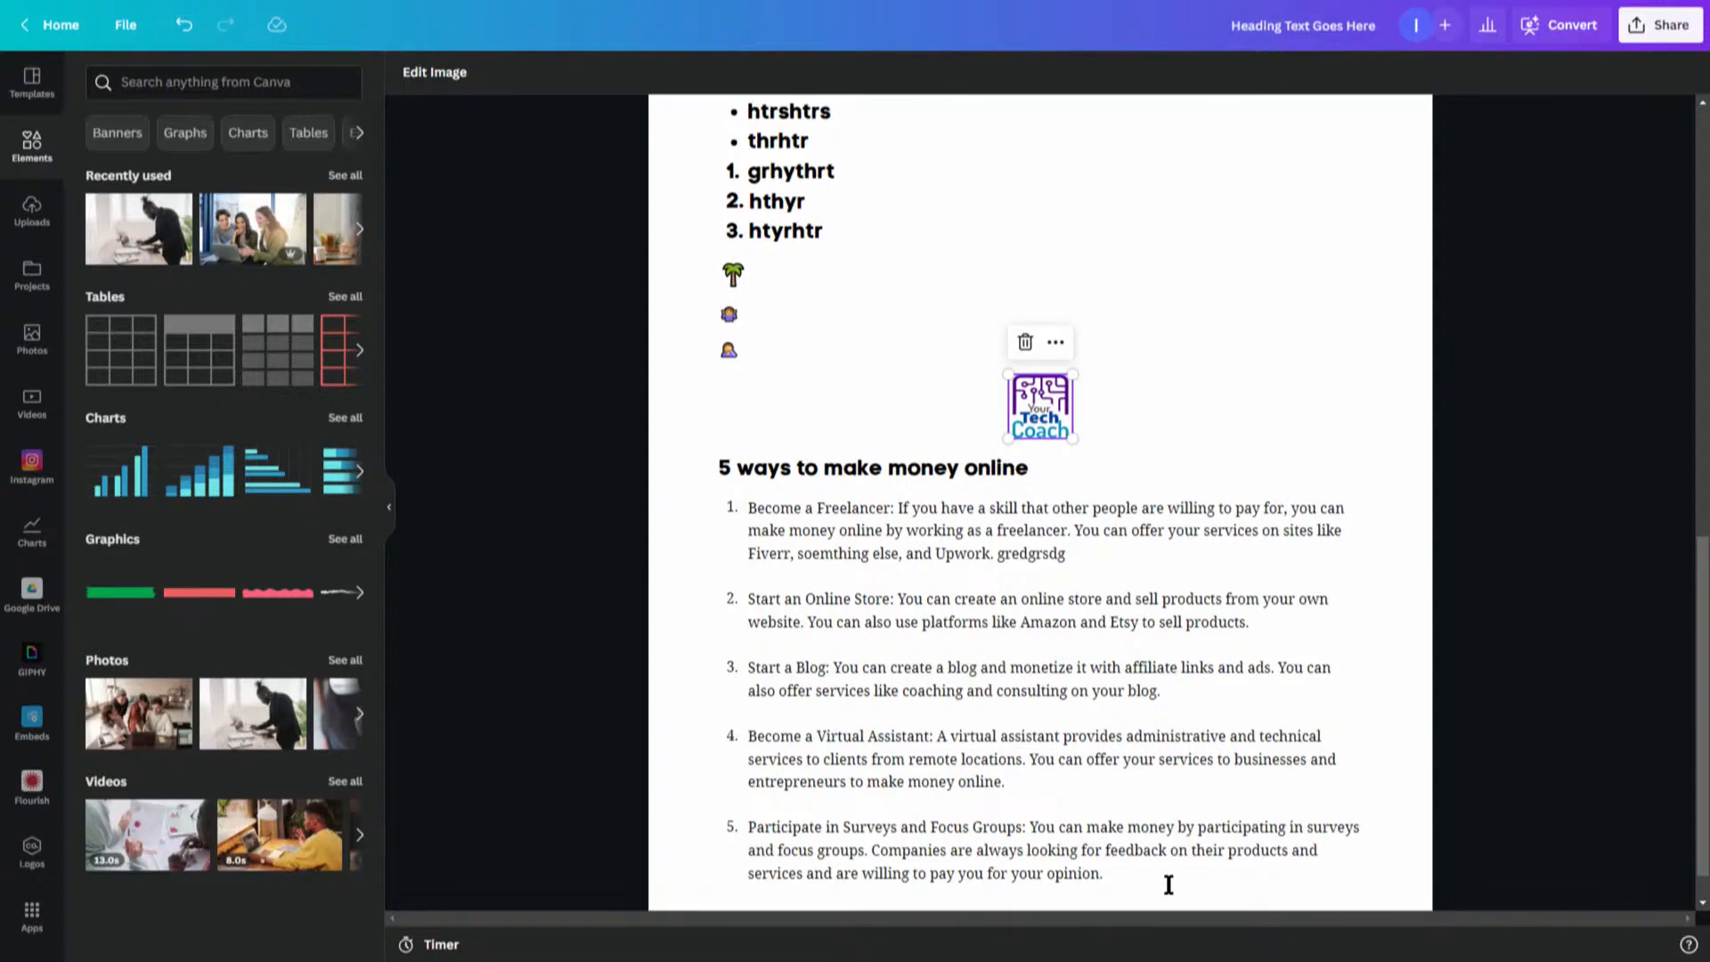
- Generate Magic Write content below the list from the prompt "Blog content with ideas for tips for planning a bike tour"
scroll(1699, 613, "down", 1)
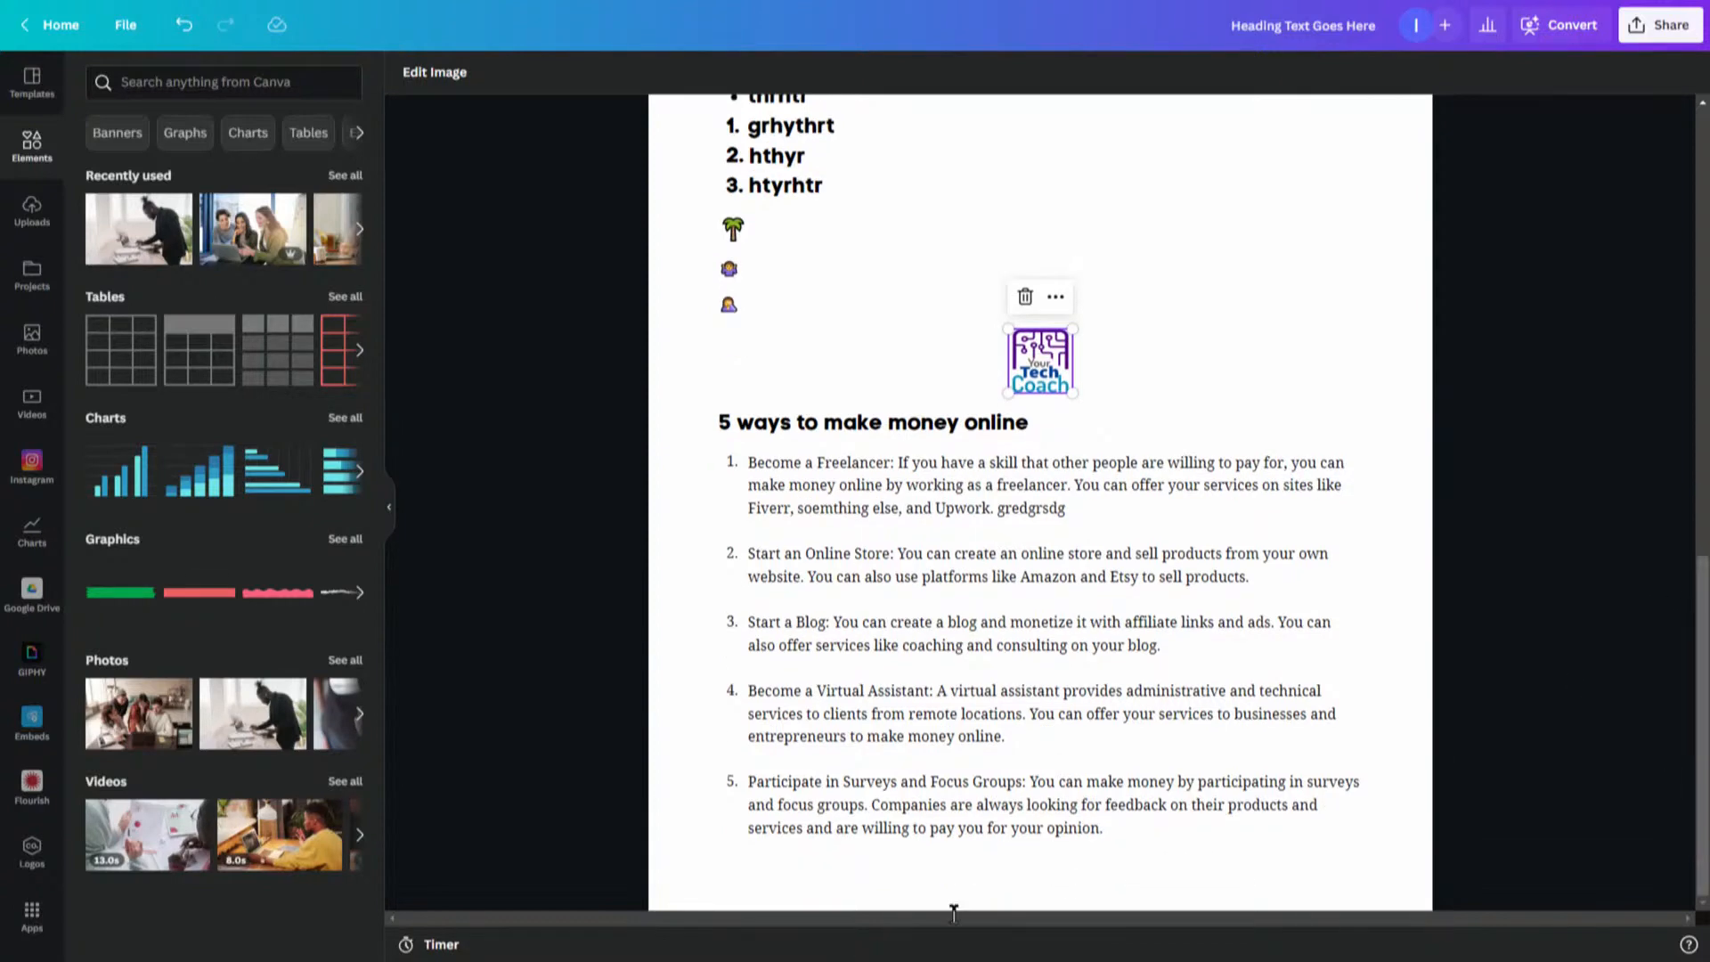
left_click(764, 874)
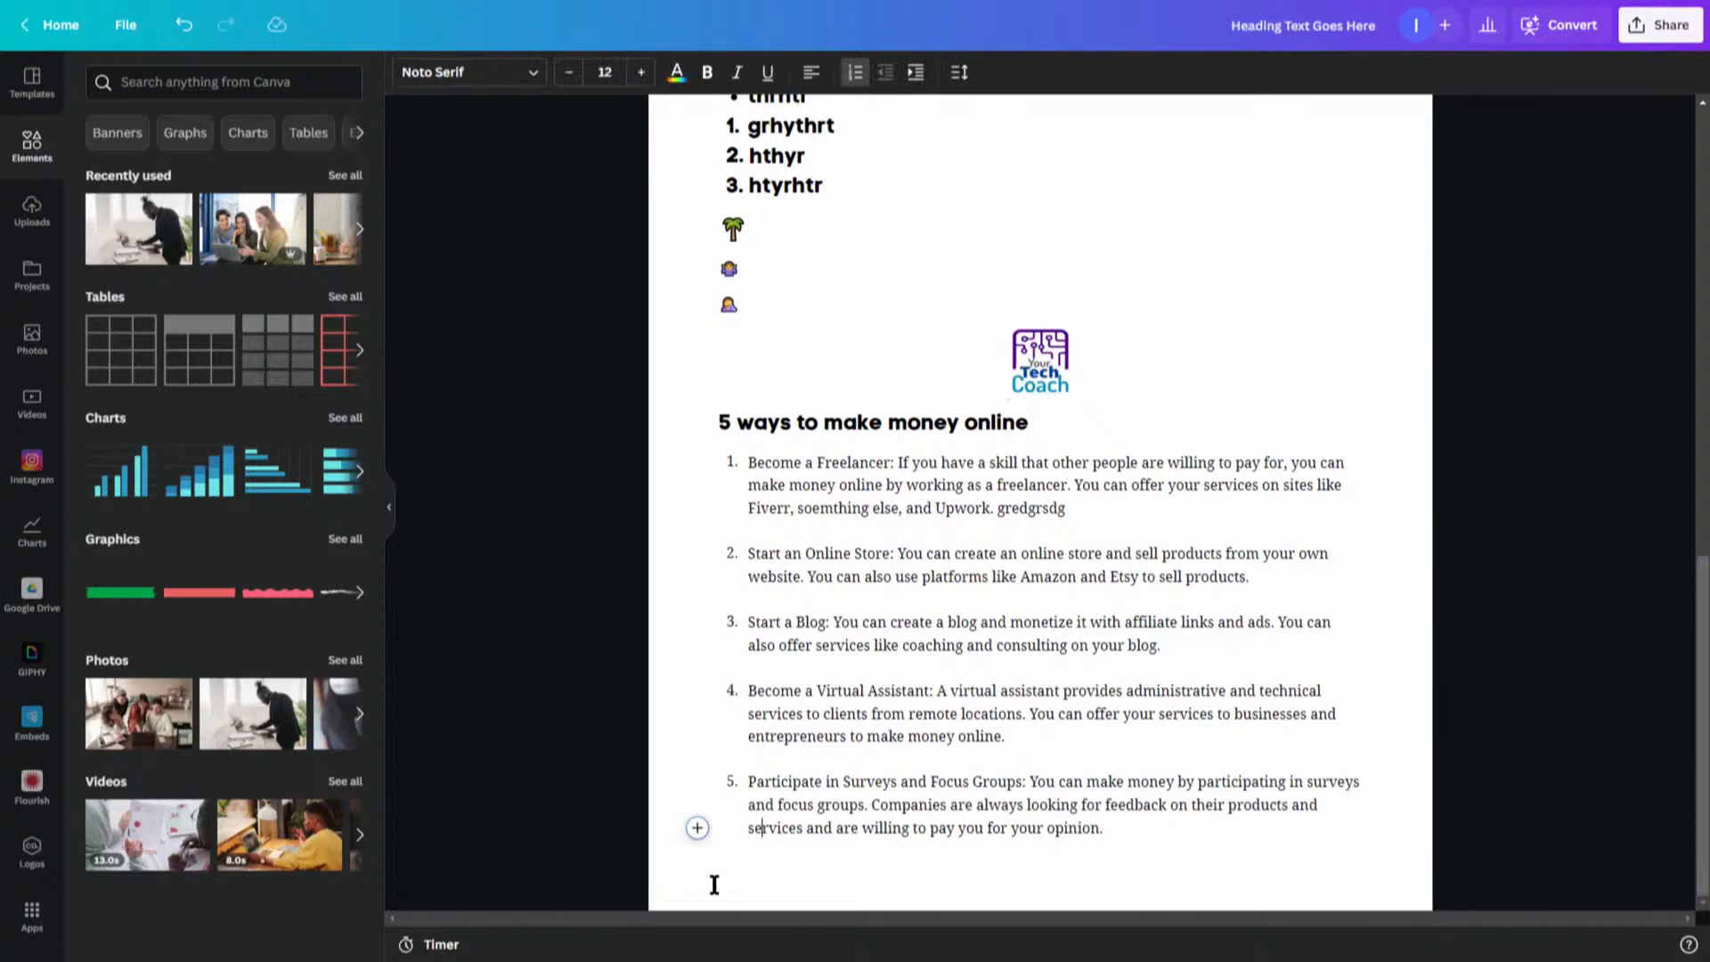
left_click(698, 827)
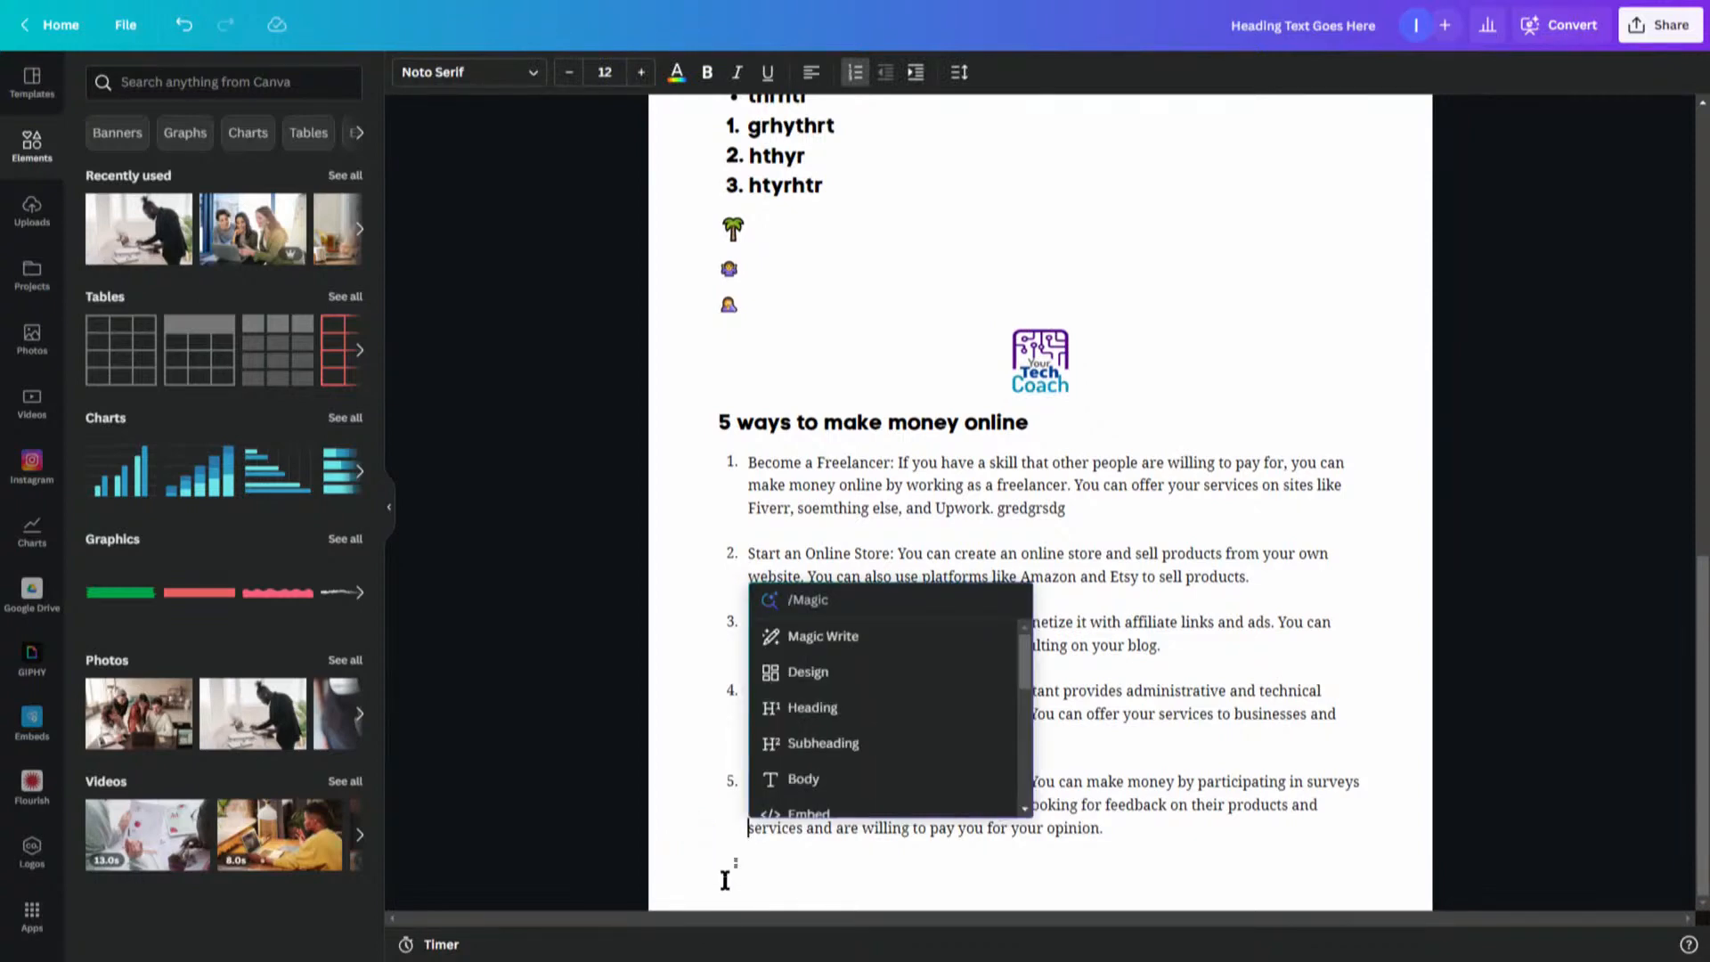
left_click(815, 636)
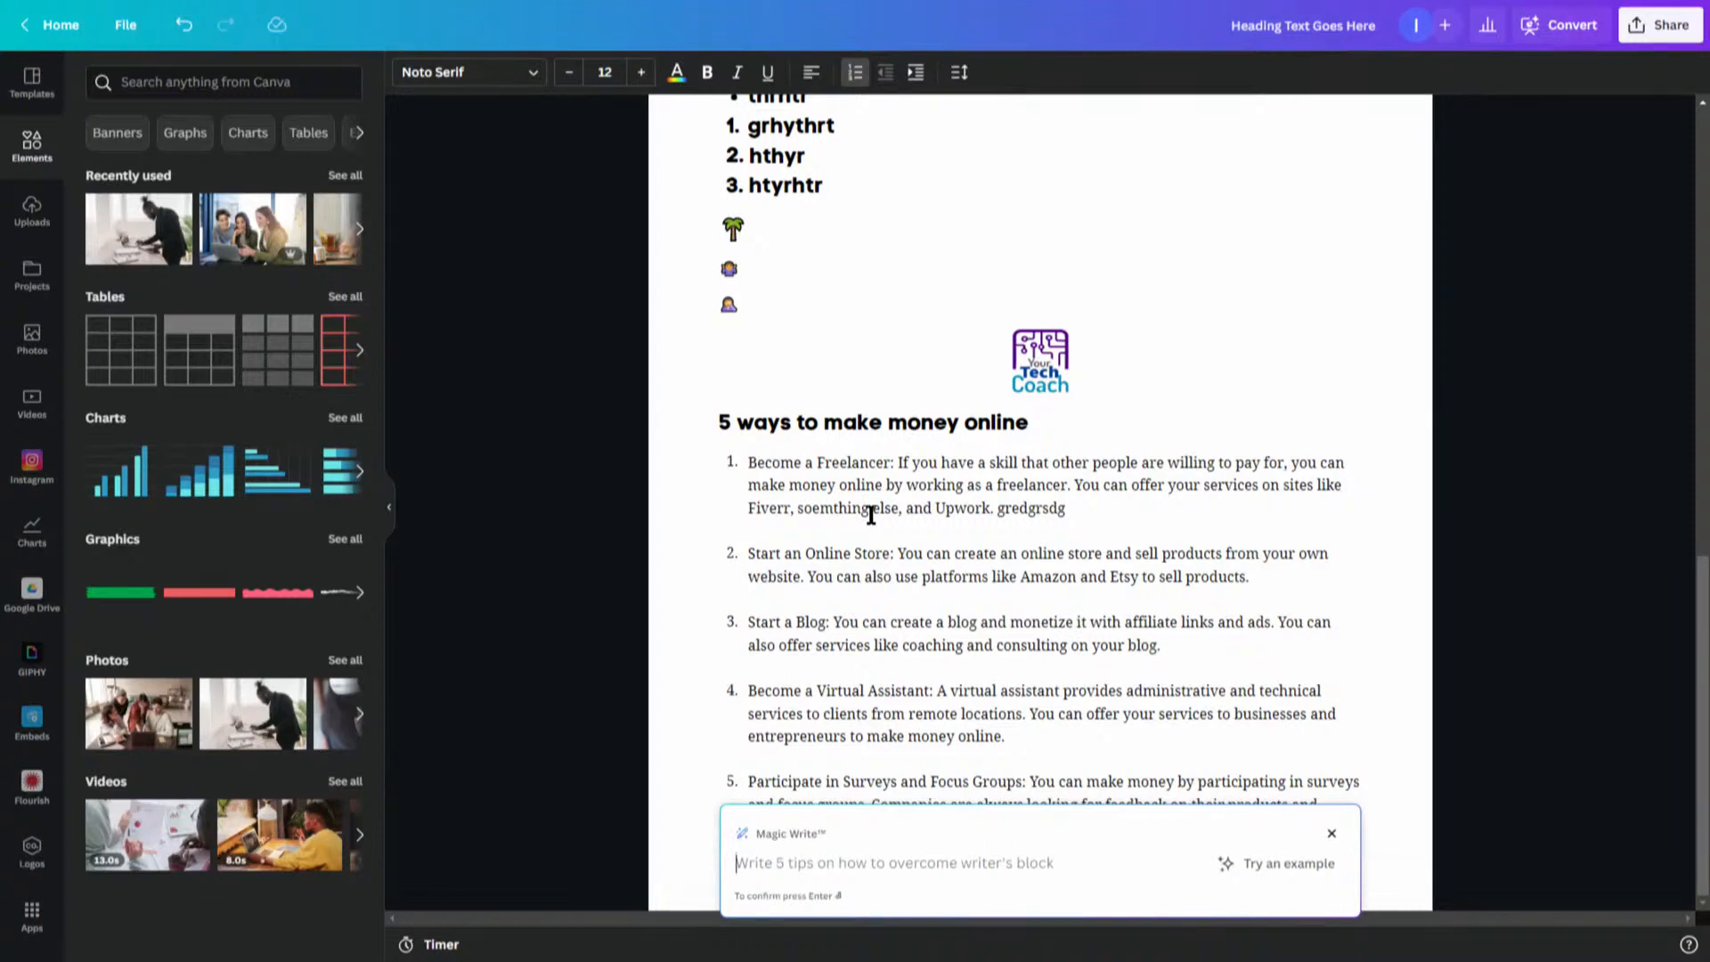
type("Blog")
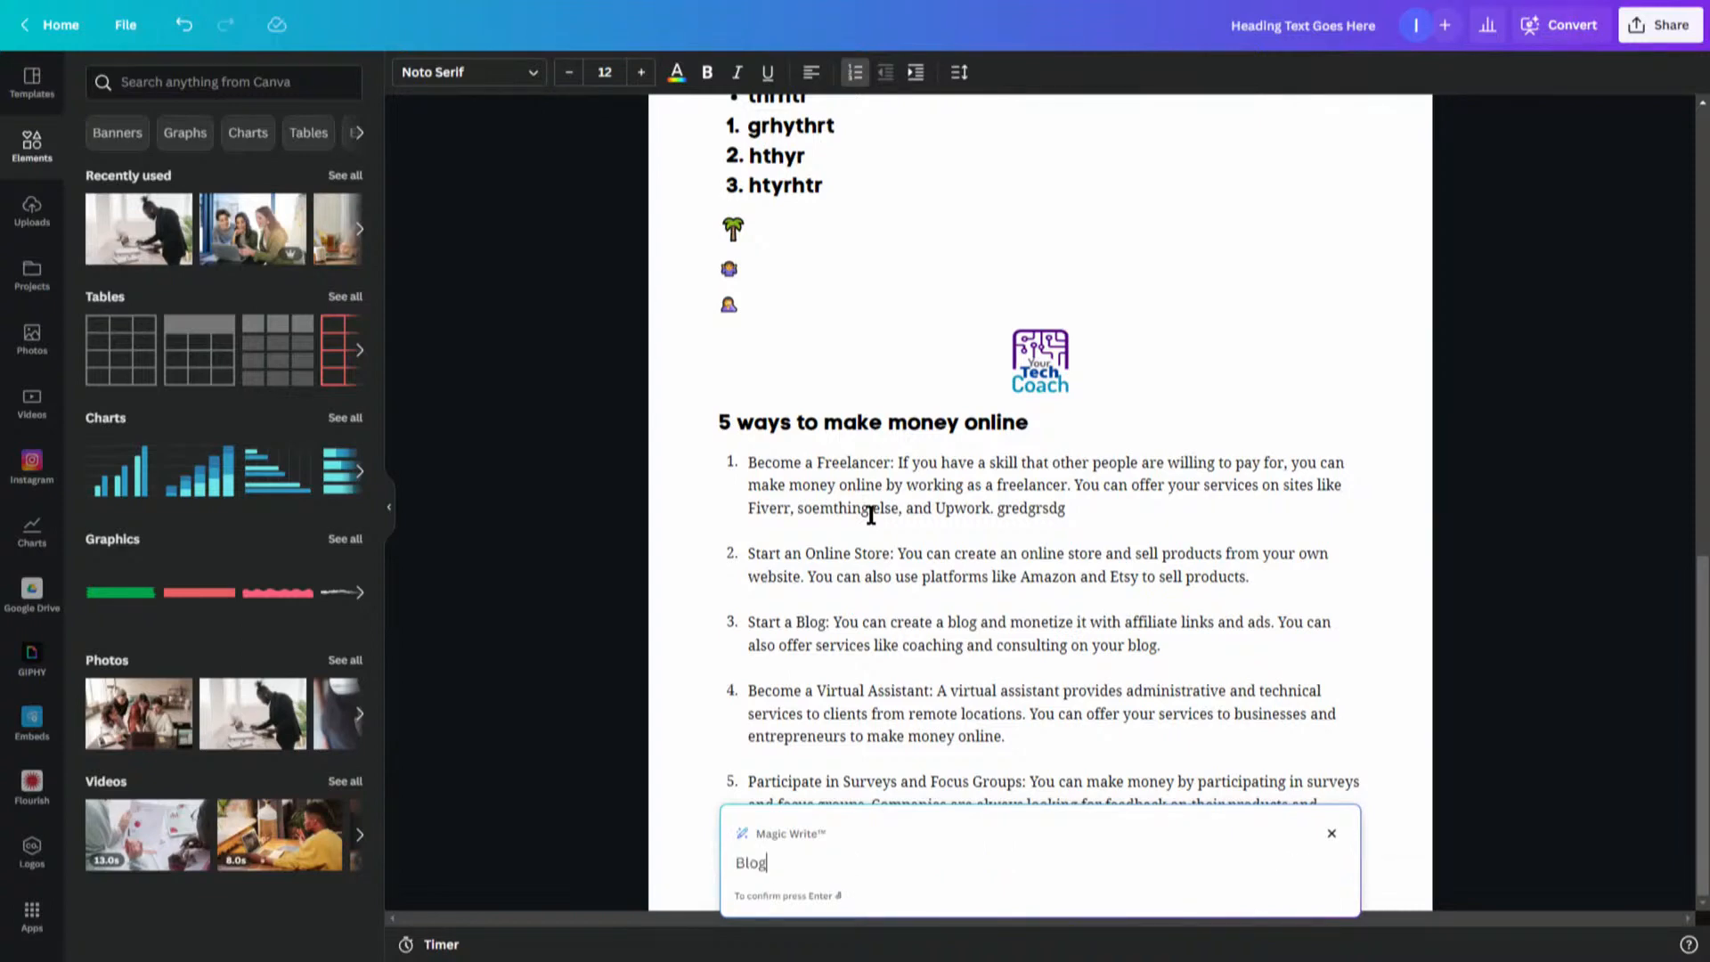
type(" content")
type("with ideas for")
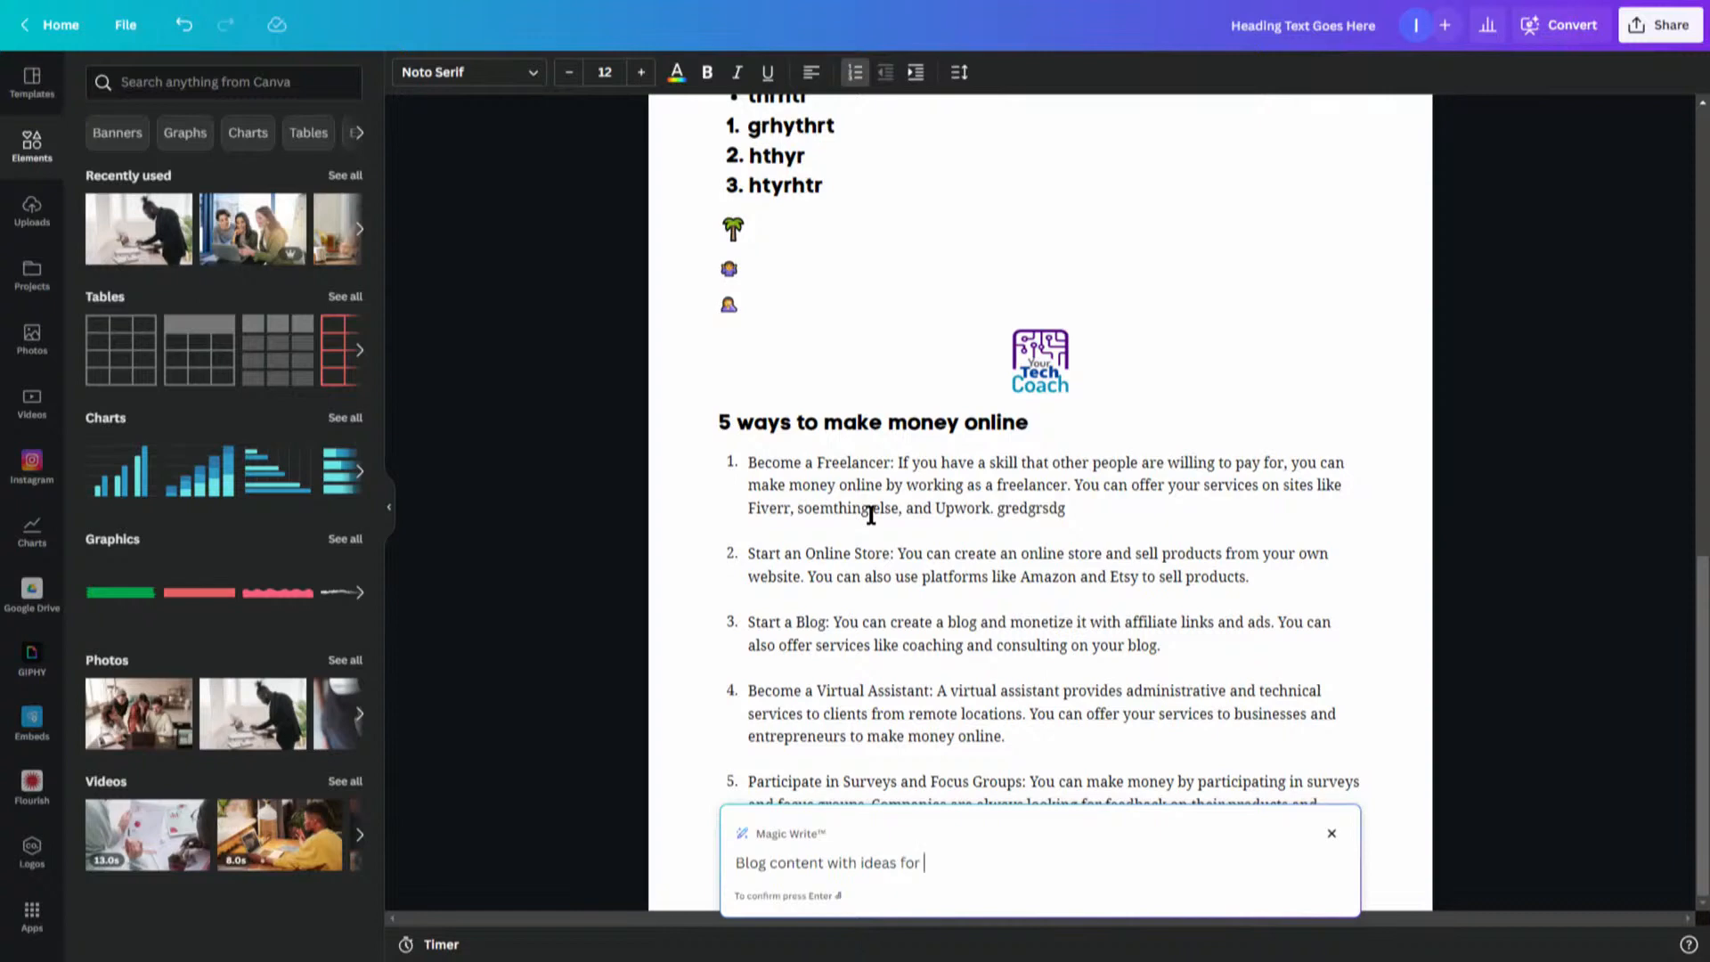
type("tips for planning a bike tour.")
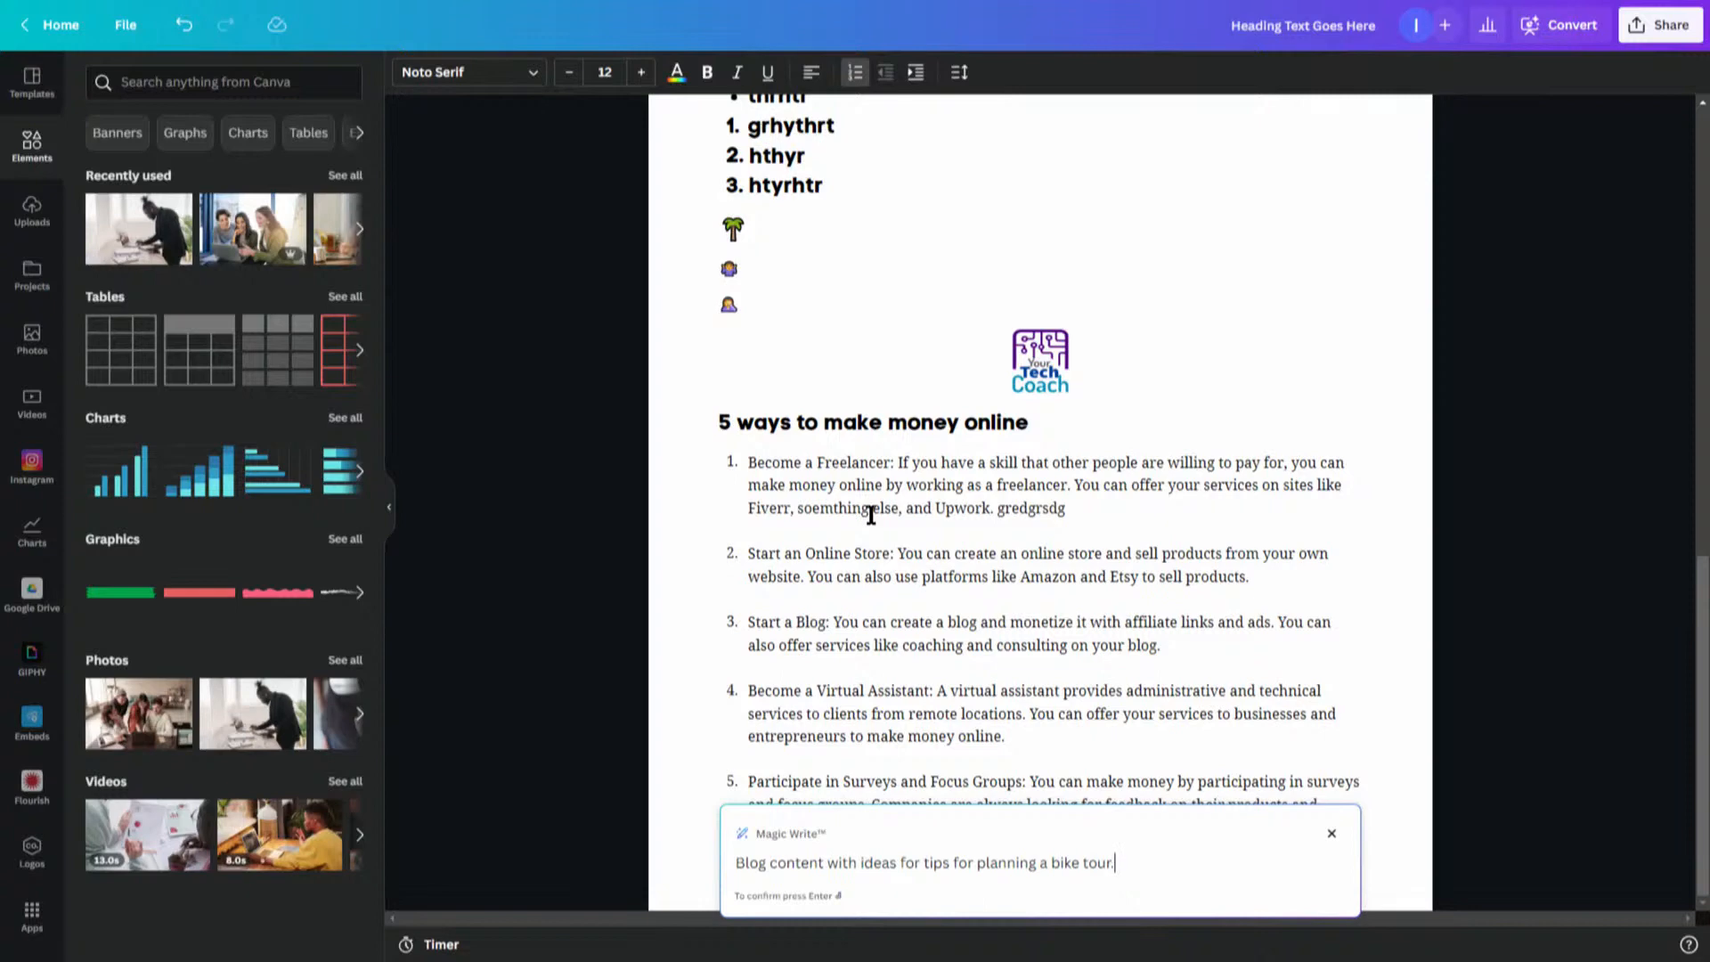
key("Return")
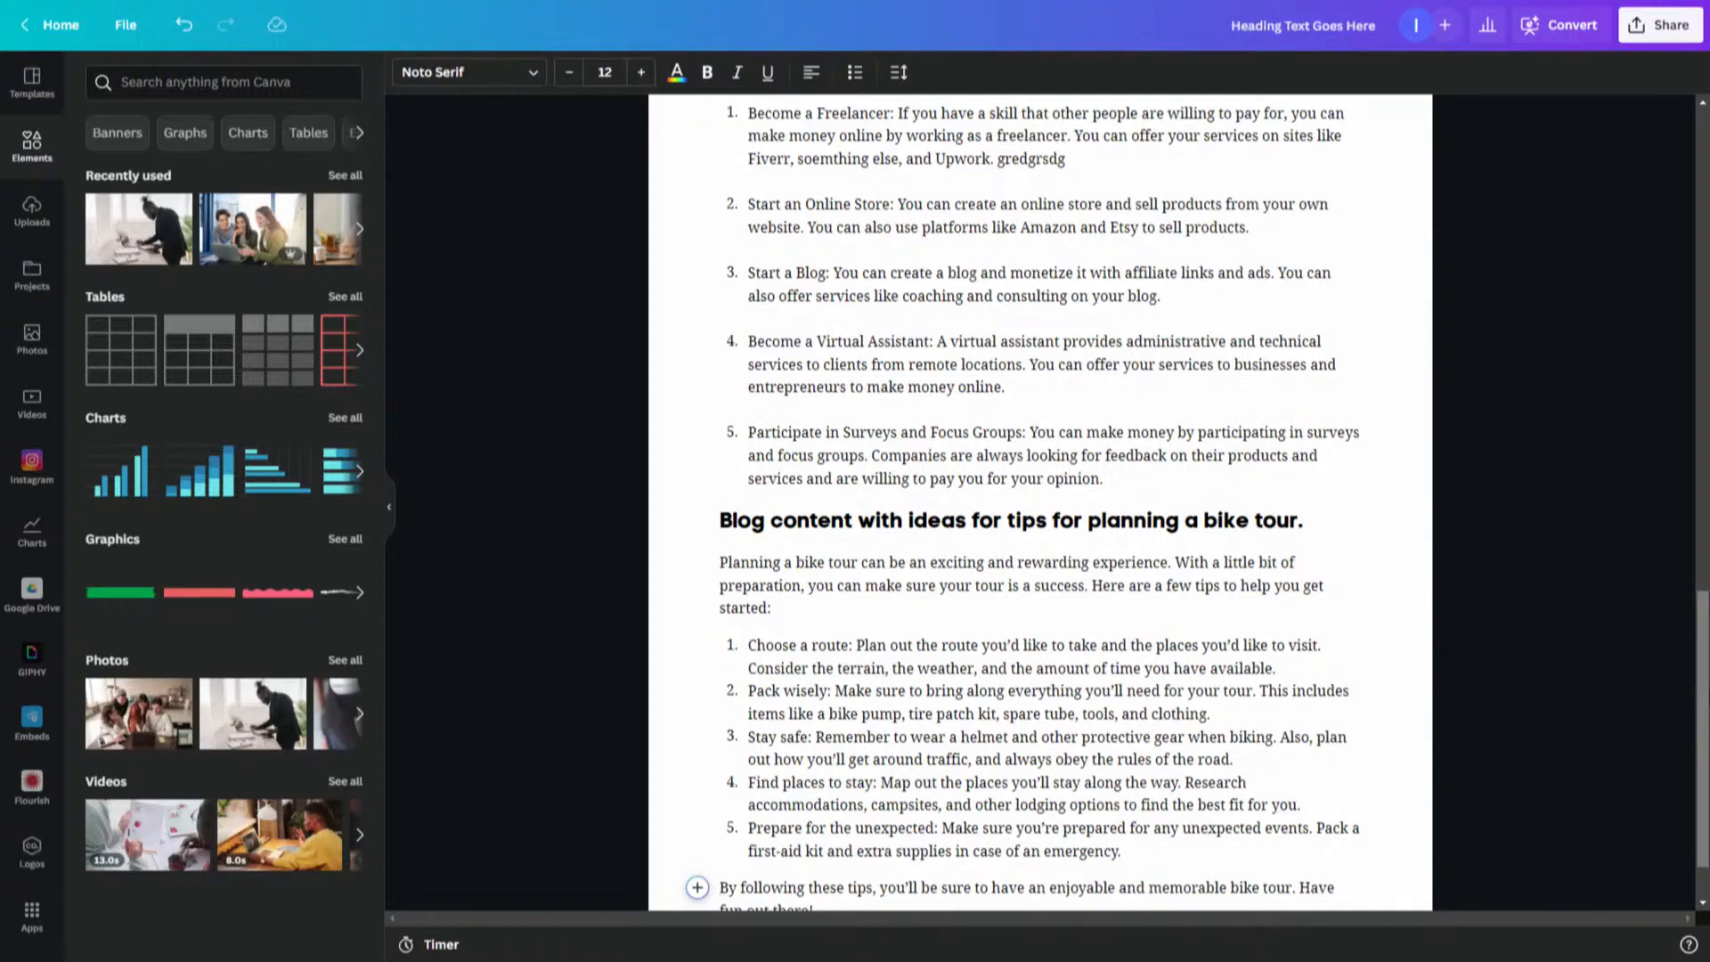
- Add a new empty line after the bike tour blog's closing paragraph
scroll(1701, 712, "down", 2)
left_click(955, 826)
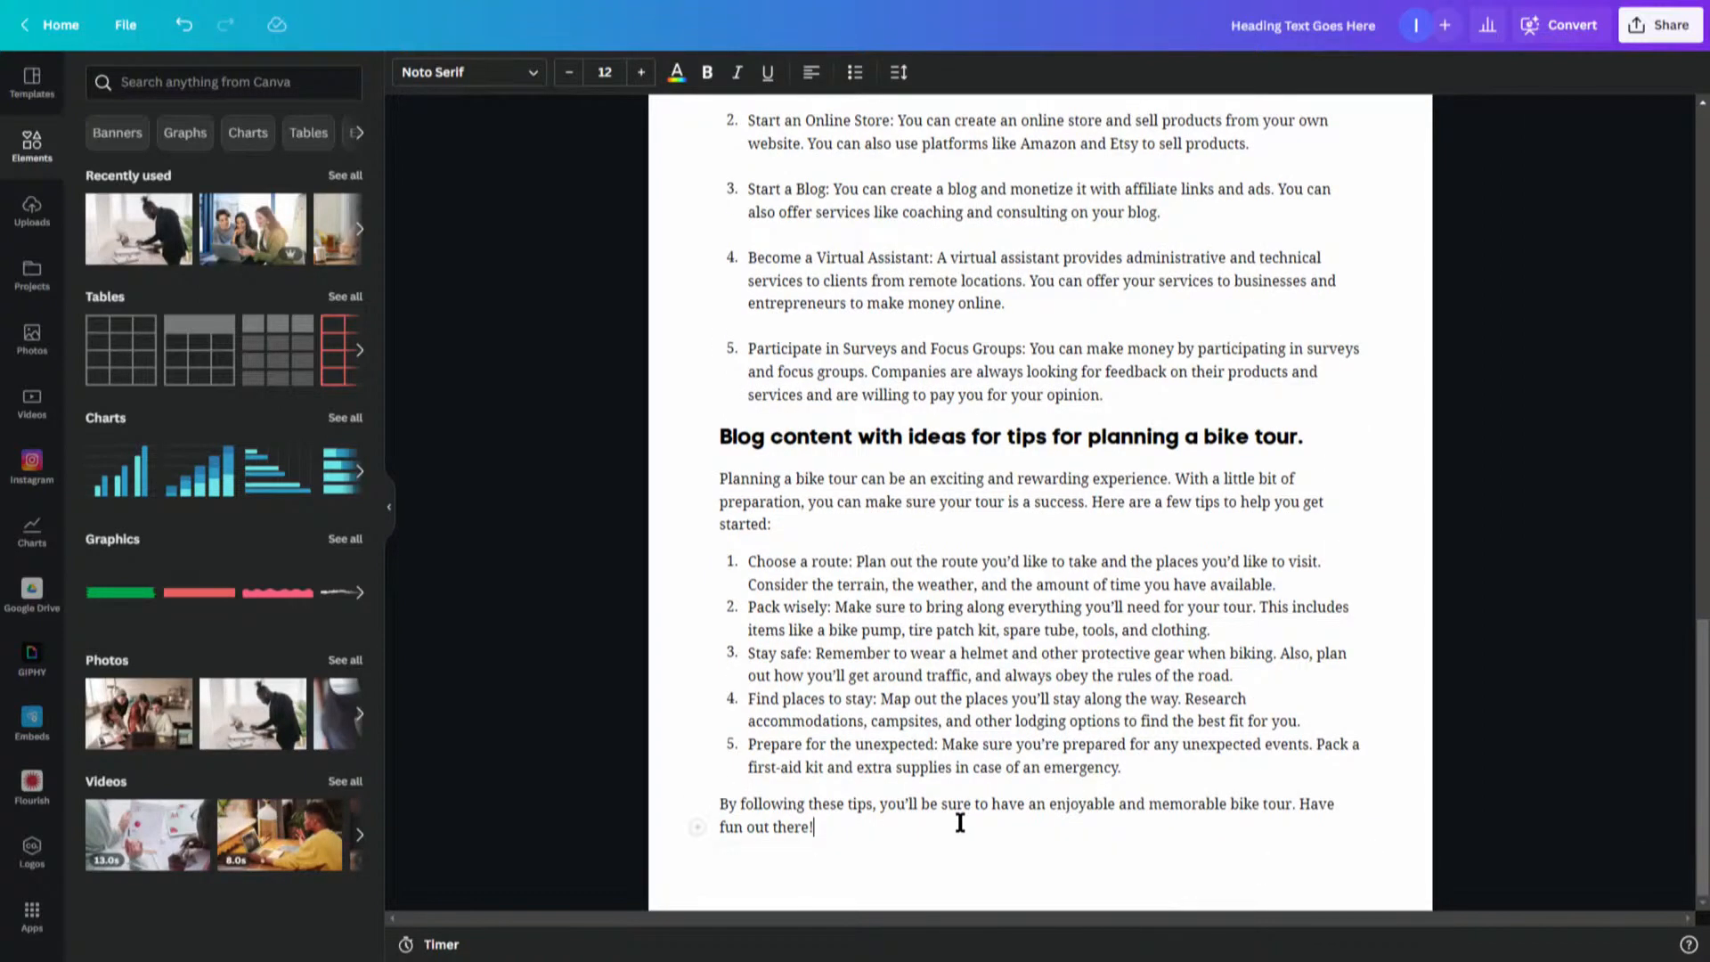
key("Return")
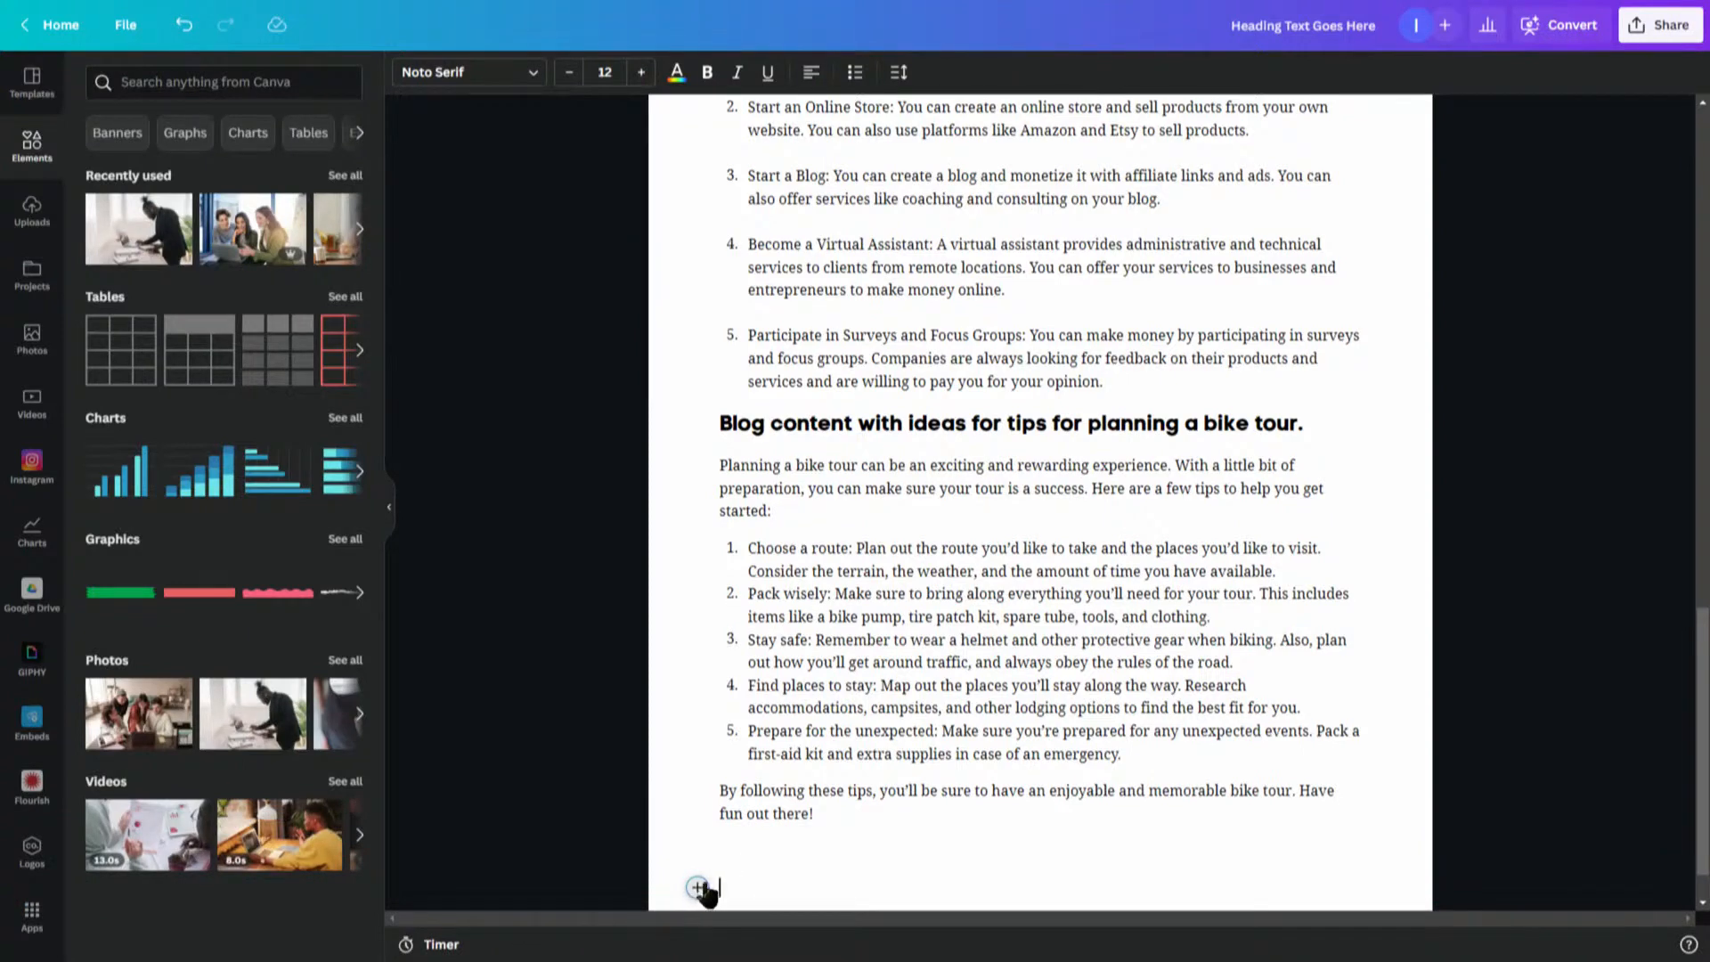
left_click(697, 887)
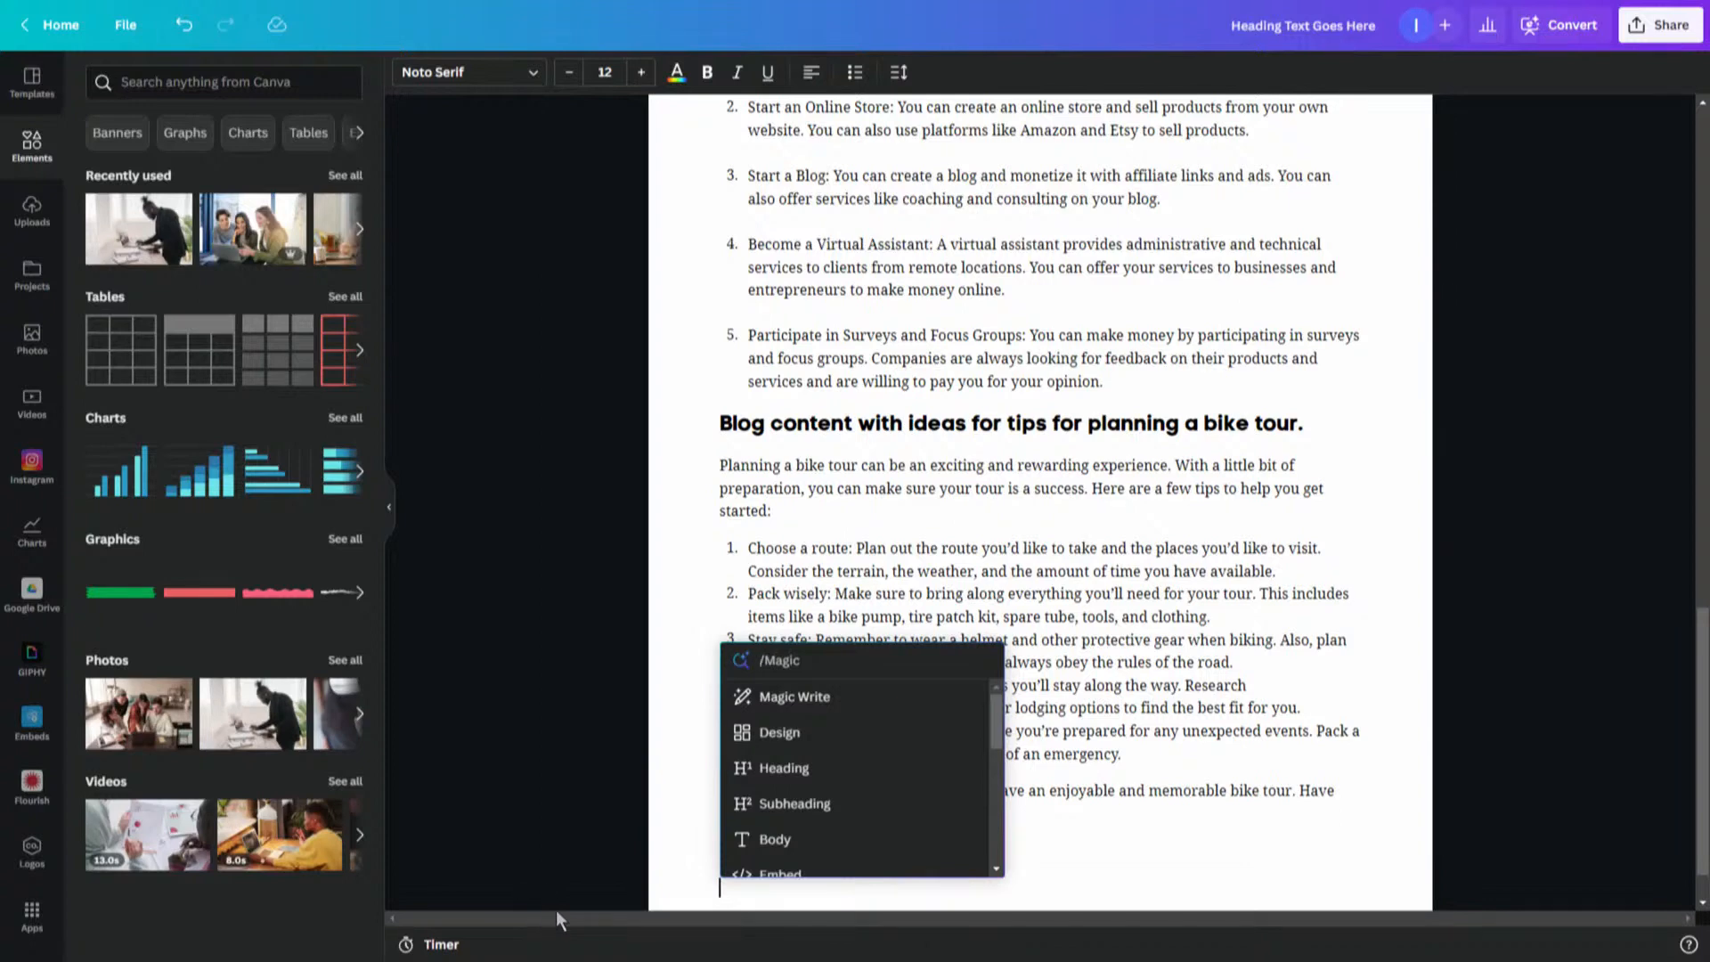
left_click(784, 545)
left_click(701, 407)
left_click(696, 422)
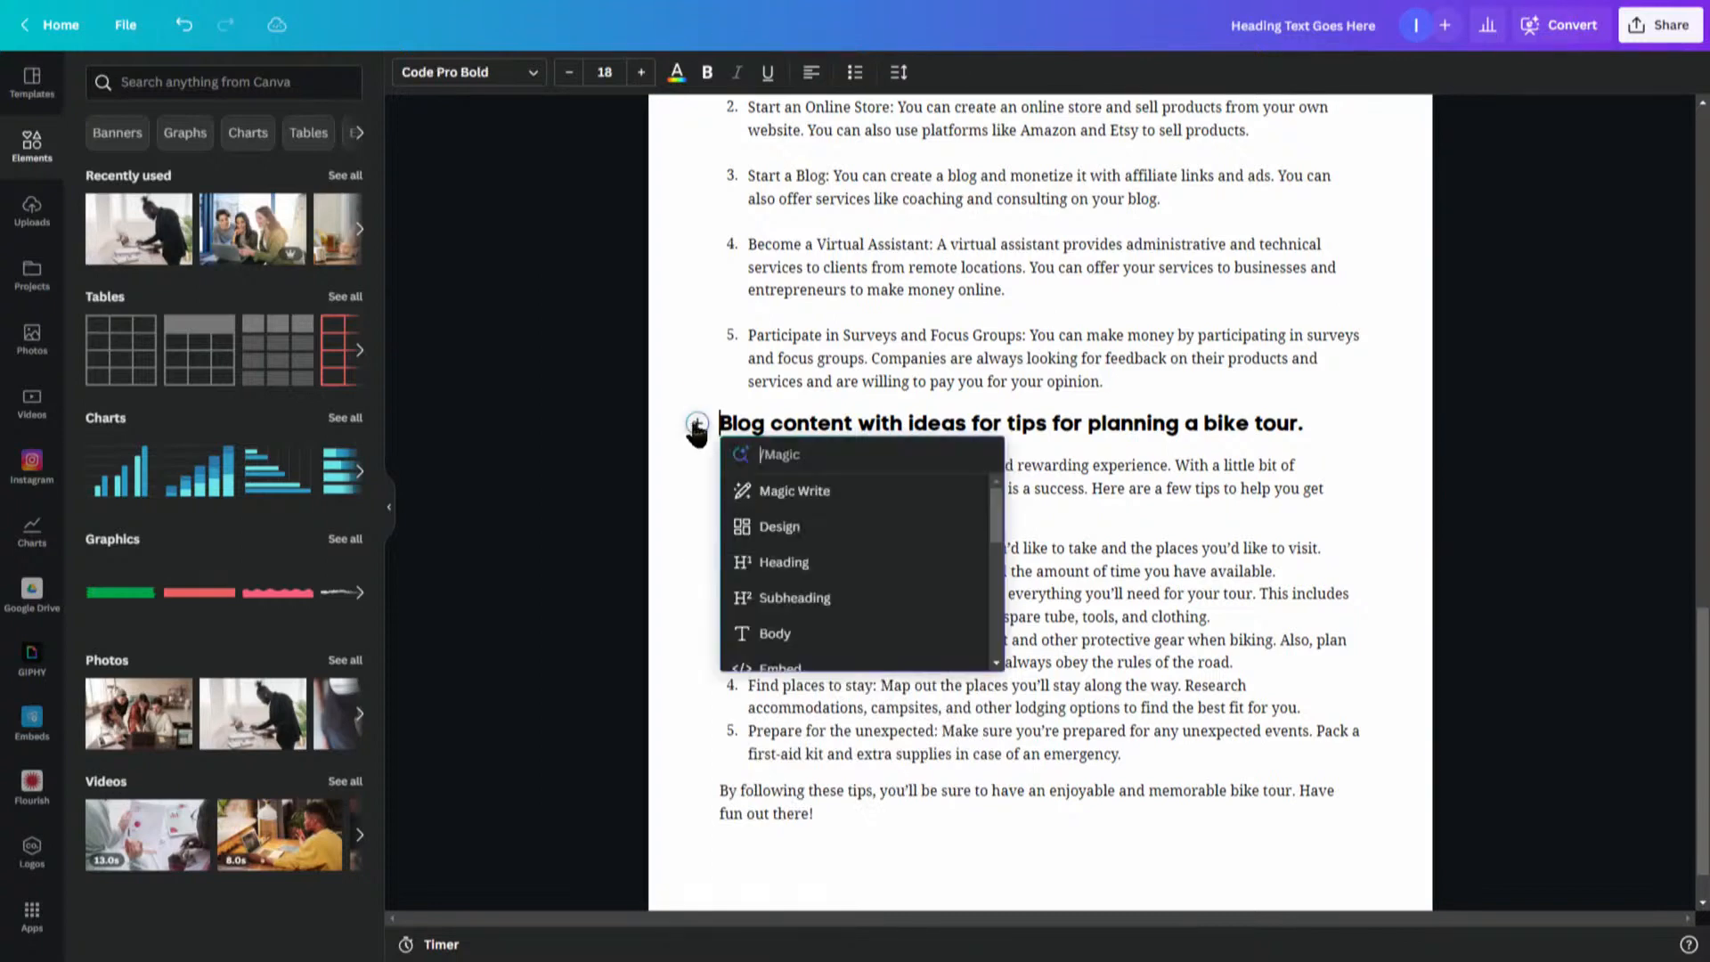
key("Escape")
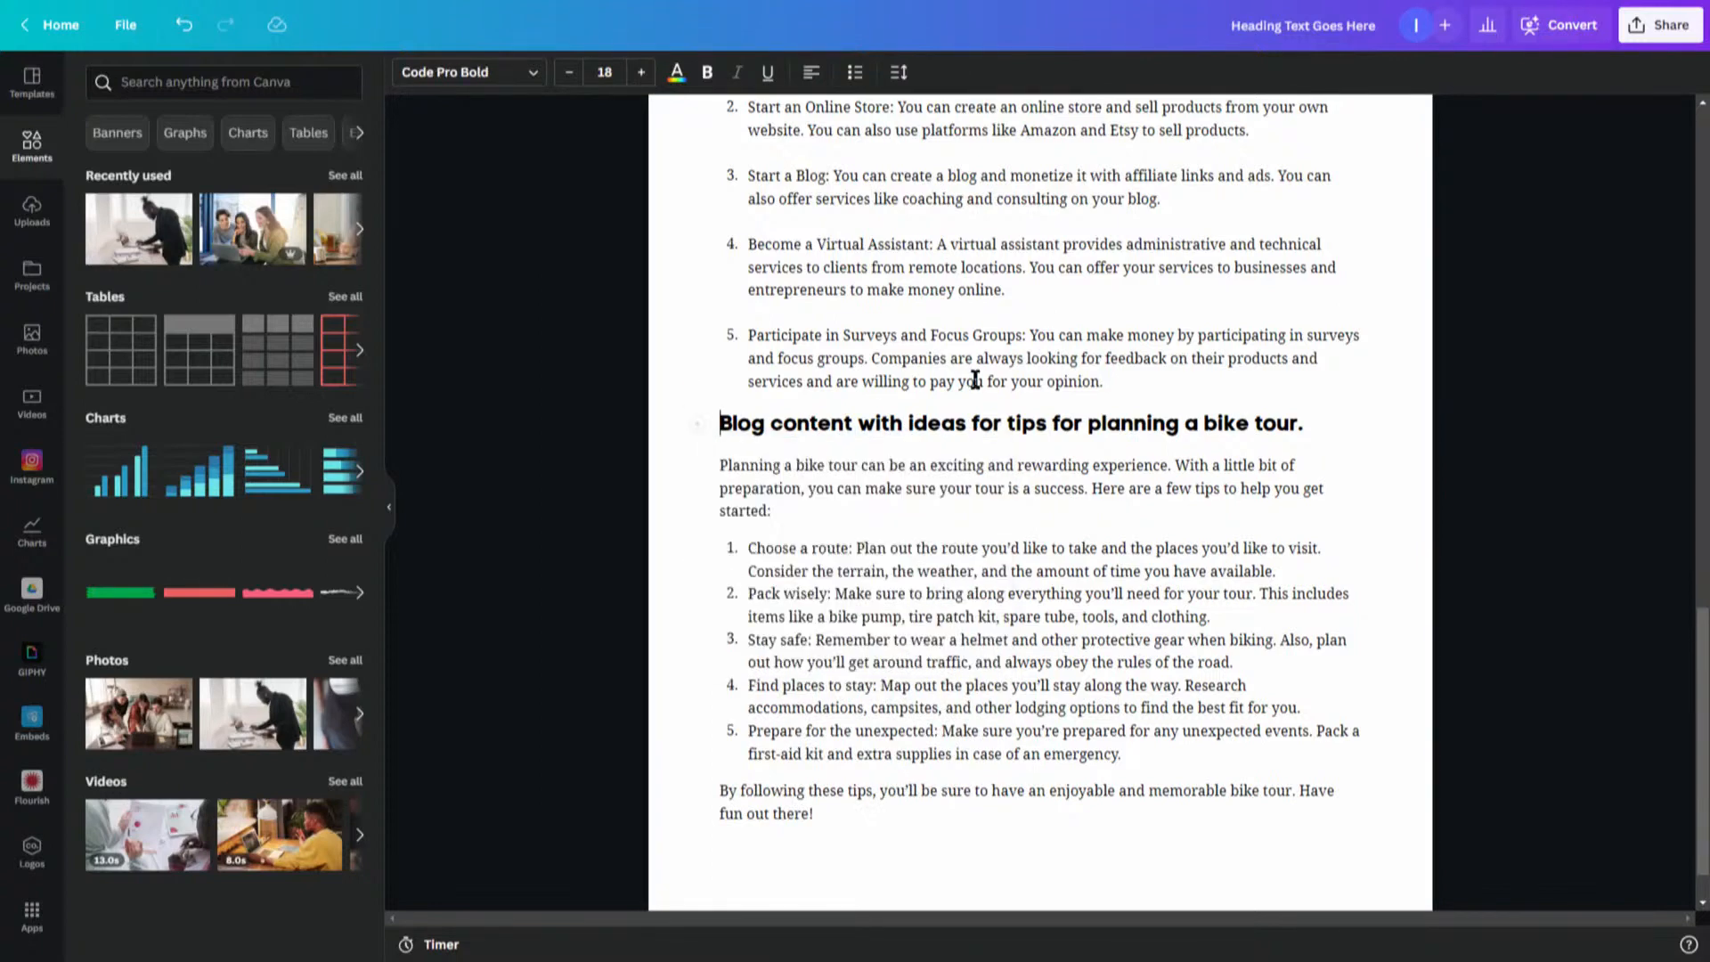
- Add an empty line between the money-making list and the bike tour blog heading
left_click(1137, 382)
key("Return")
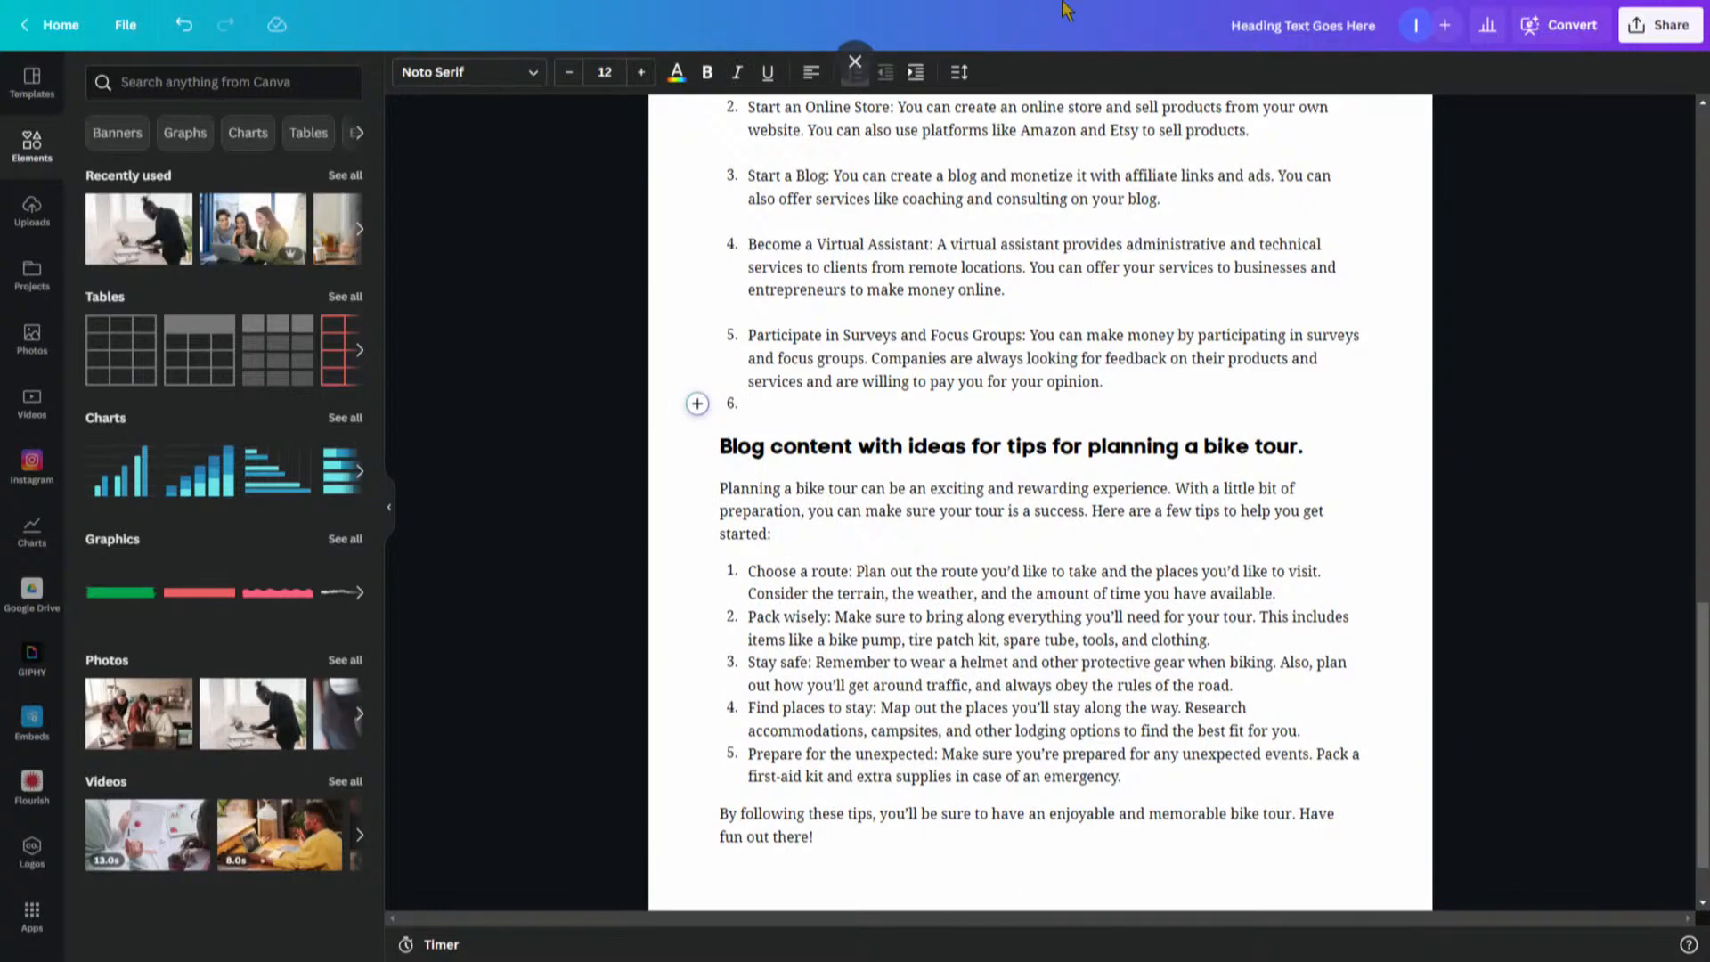
key("Return")
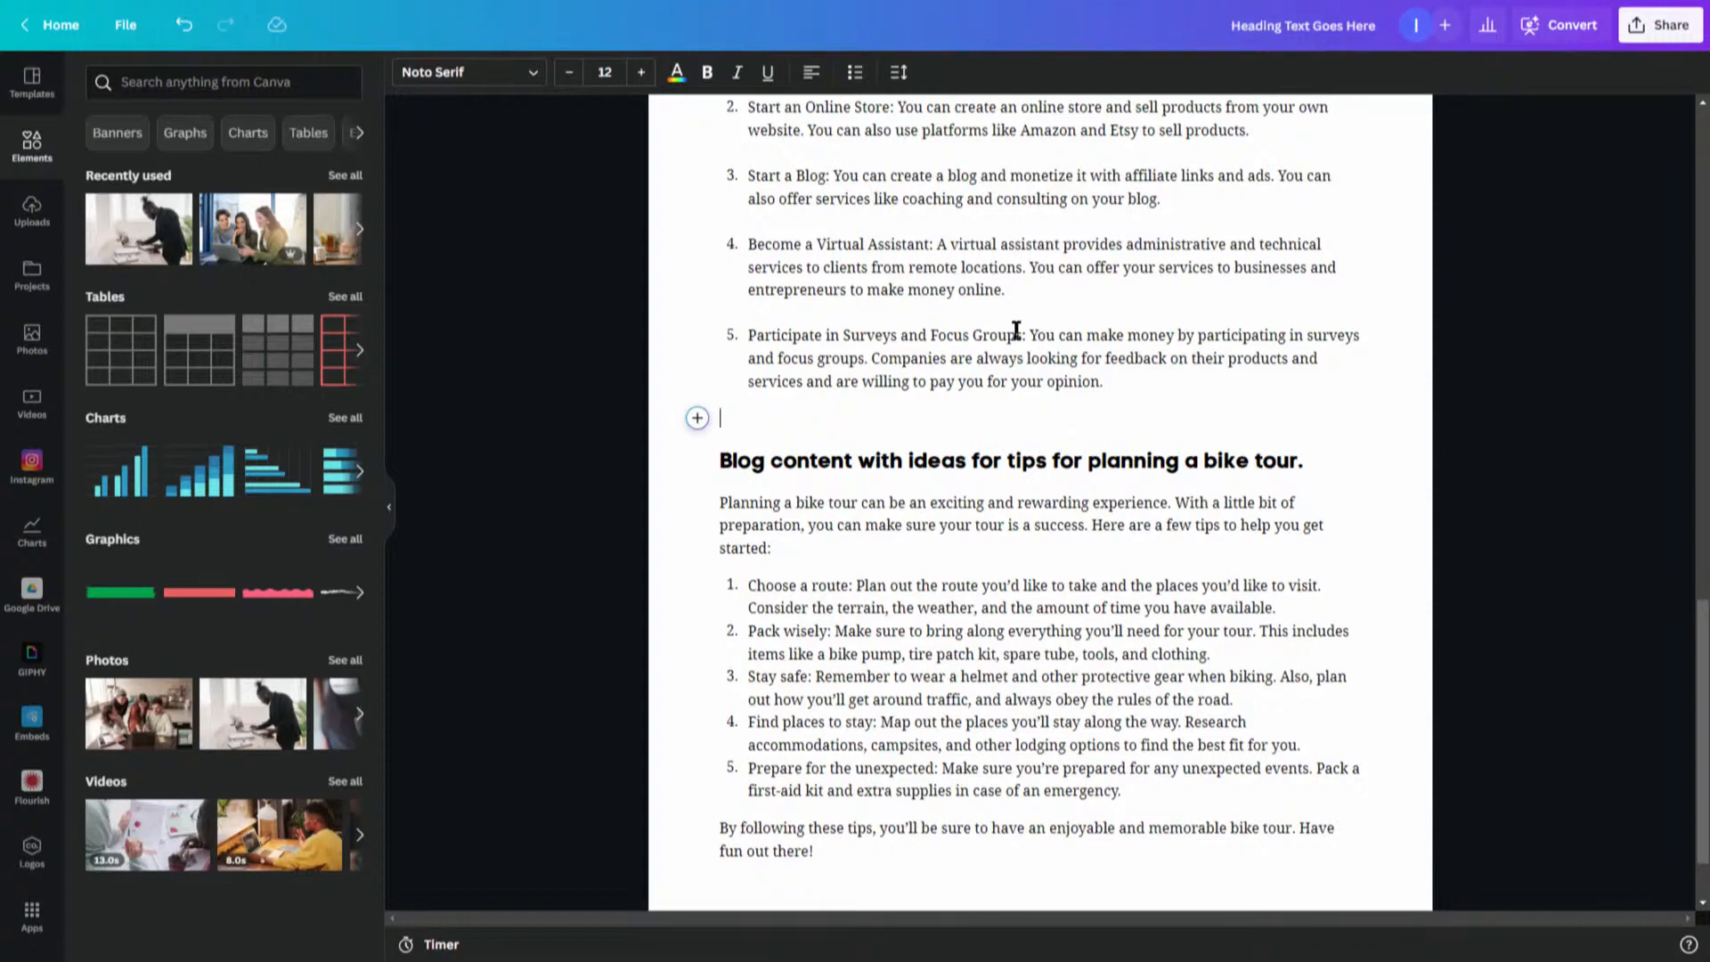
- Insert a 2000 × 600 px Design block on the empty line and browse its template categories
left_click(694, 420)
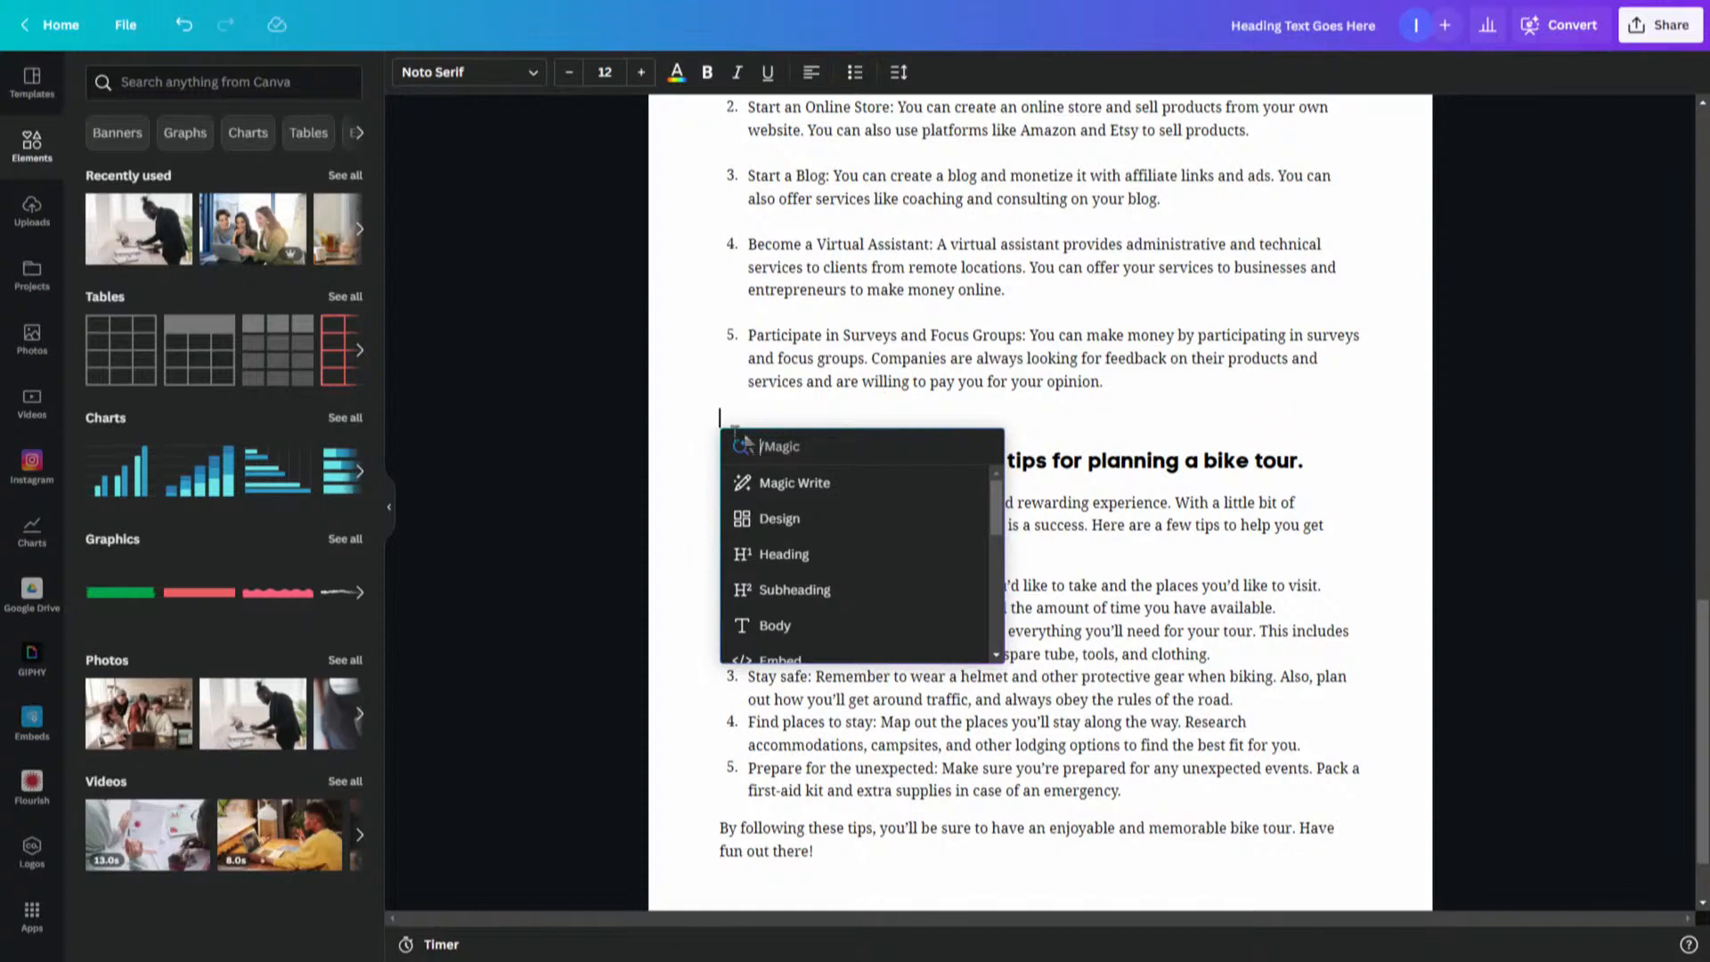
left_click(791, 523)
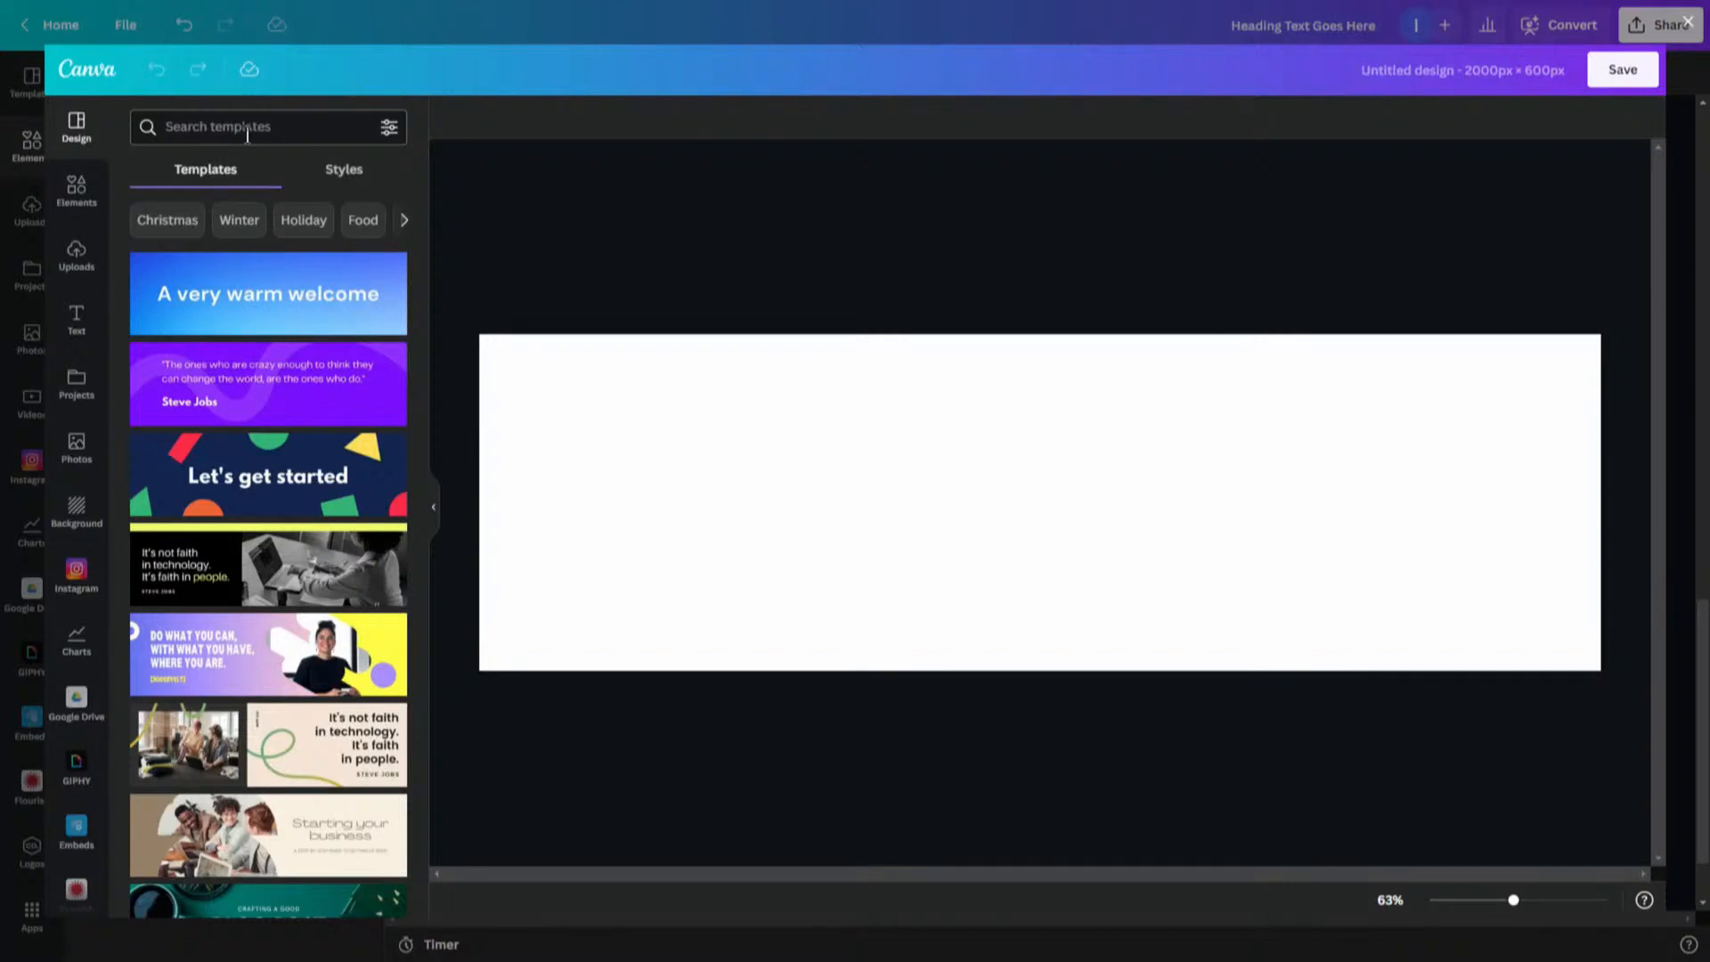
left_click(406, 221)
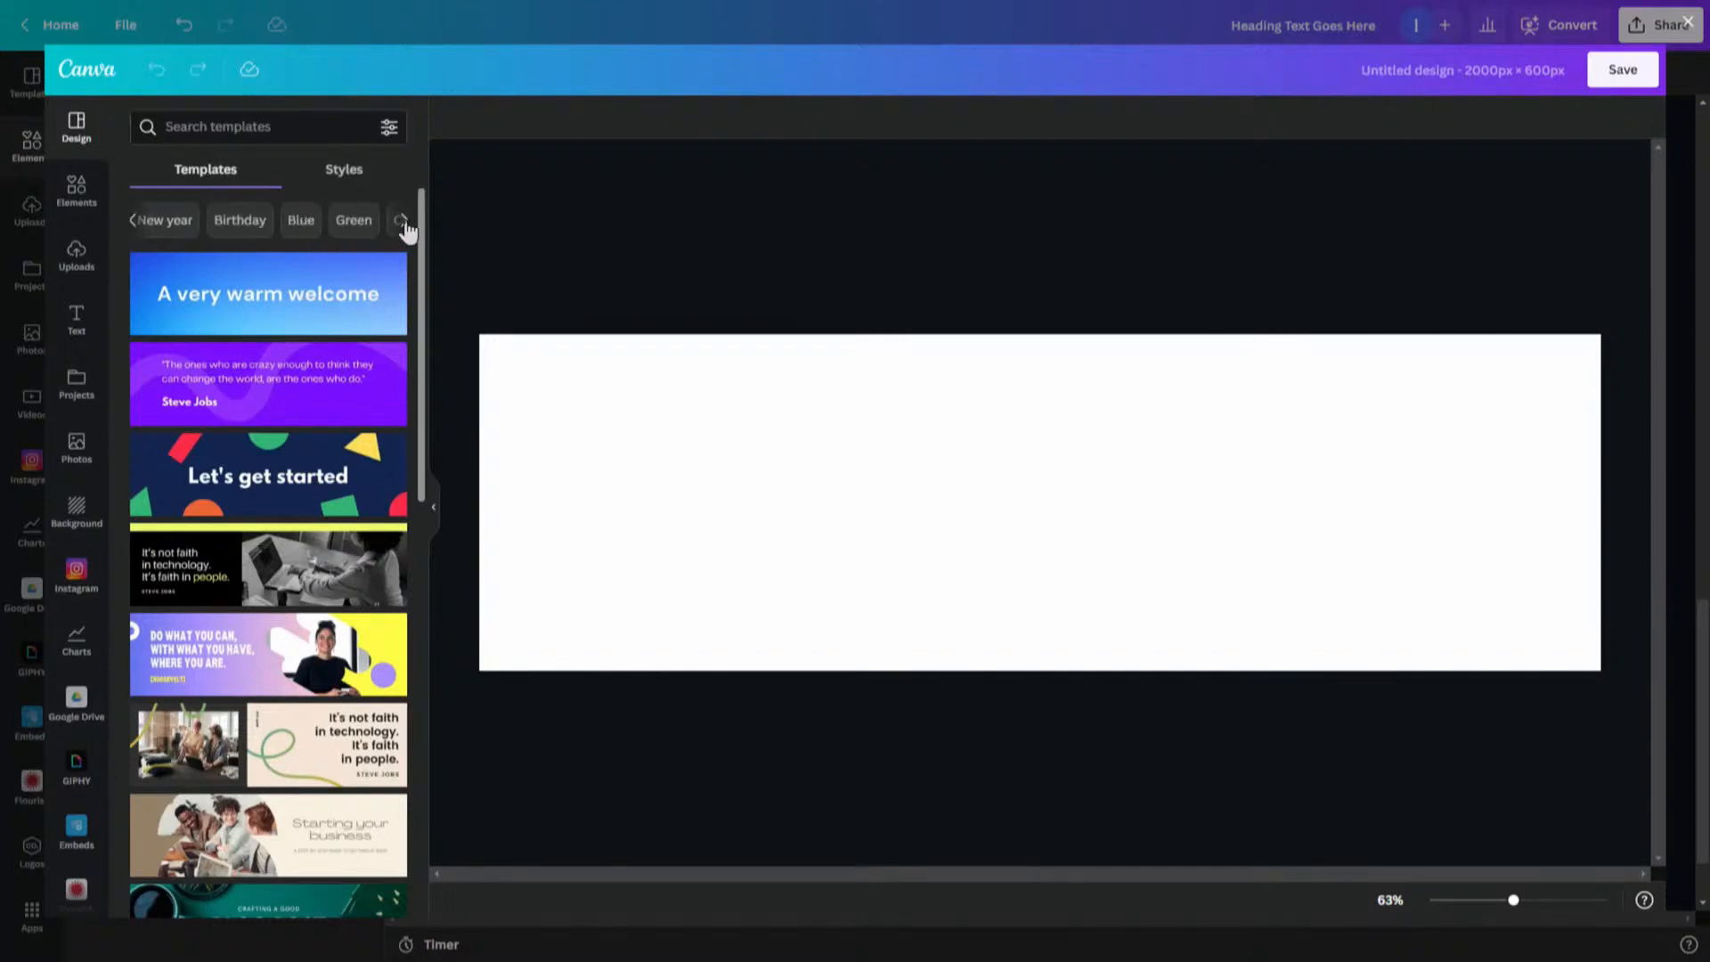
left_click(405, 221)
left_click(405, 221)
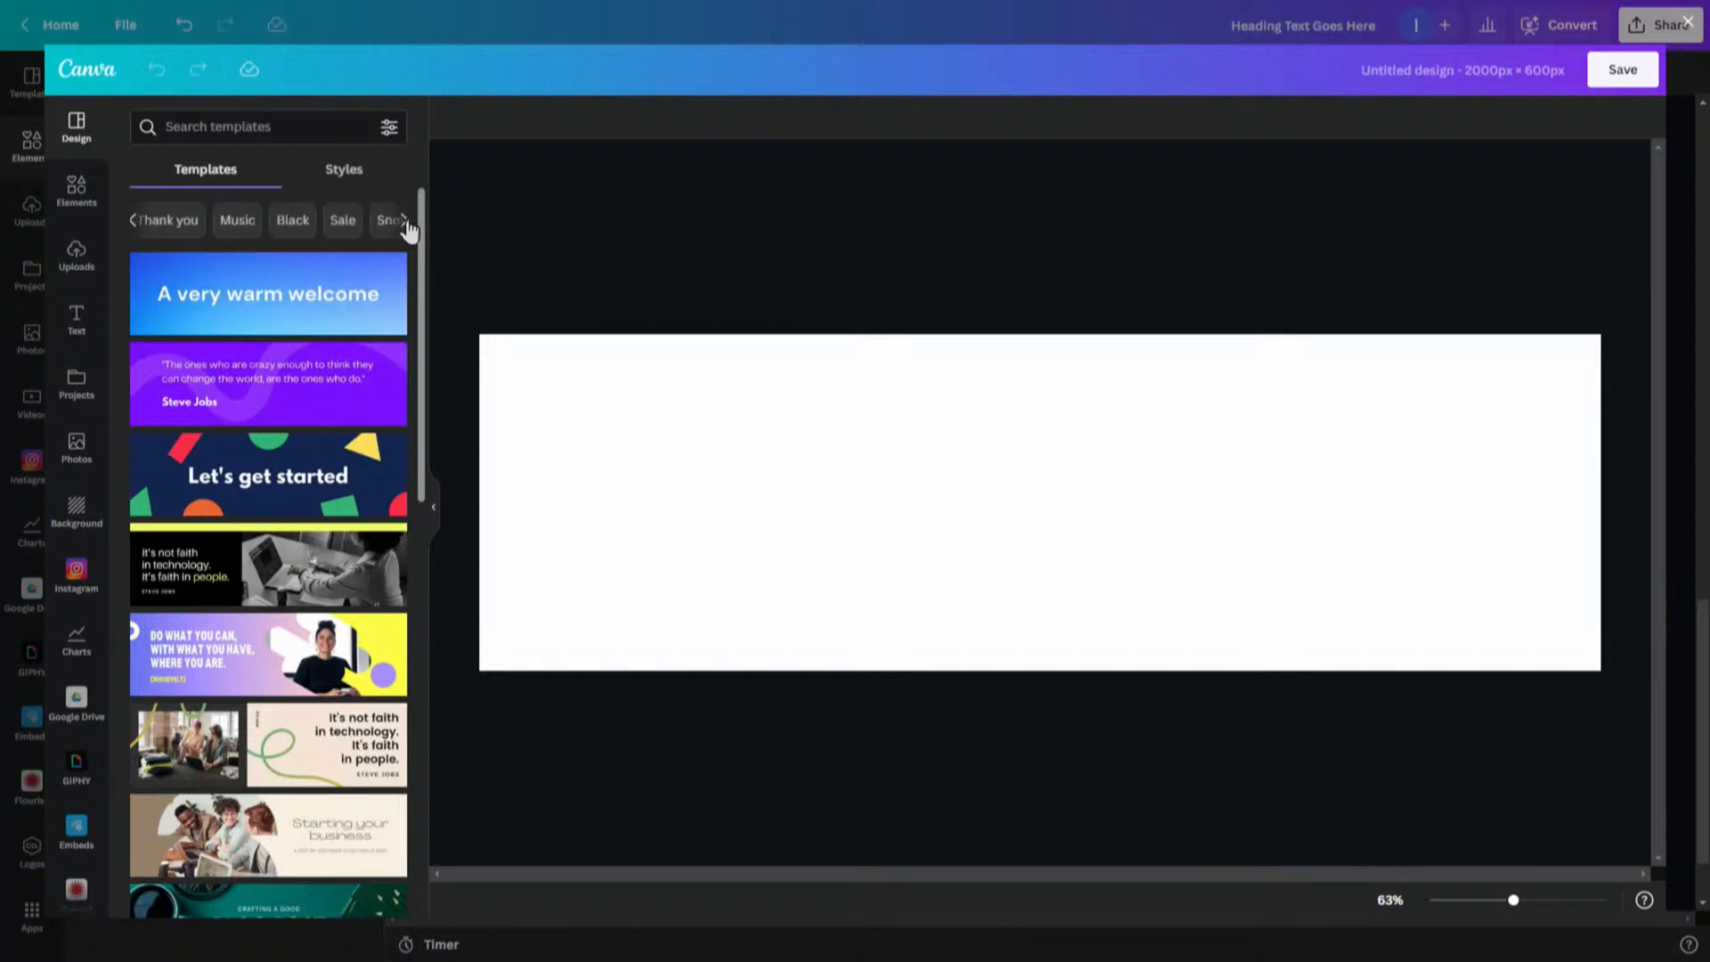
left_click(405, 221)
left_click(406, 221)
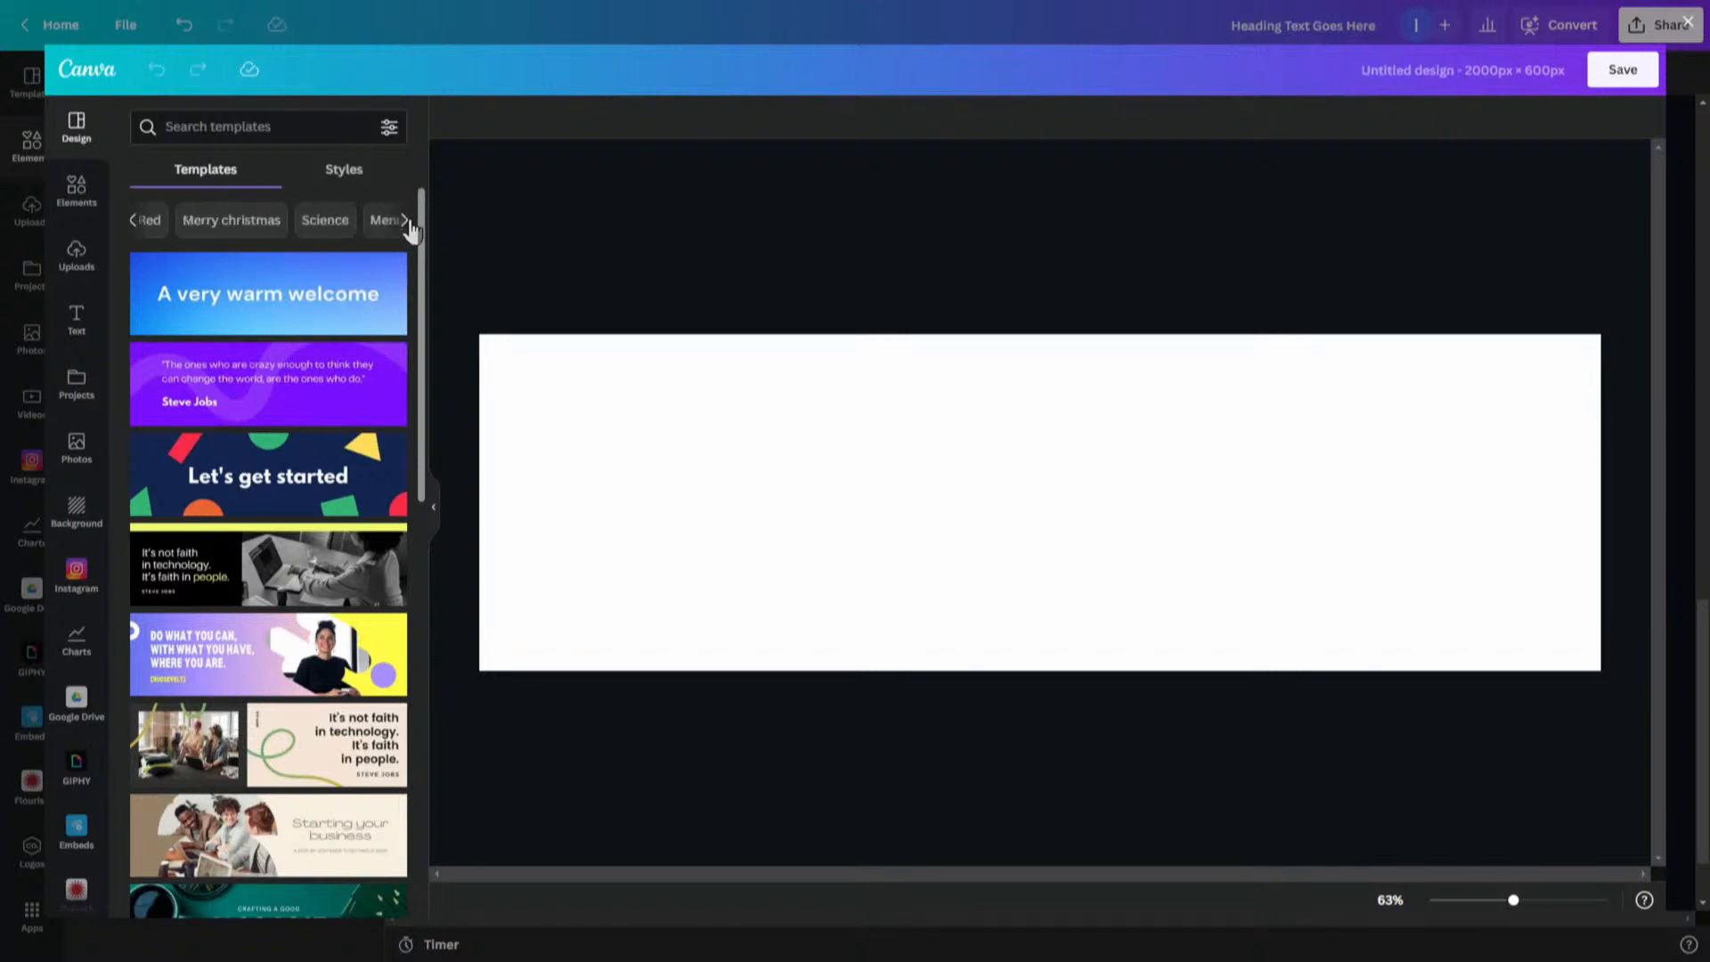
left_click(405, 221)
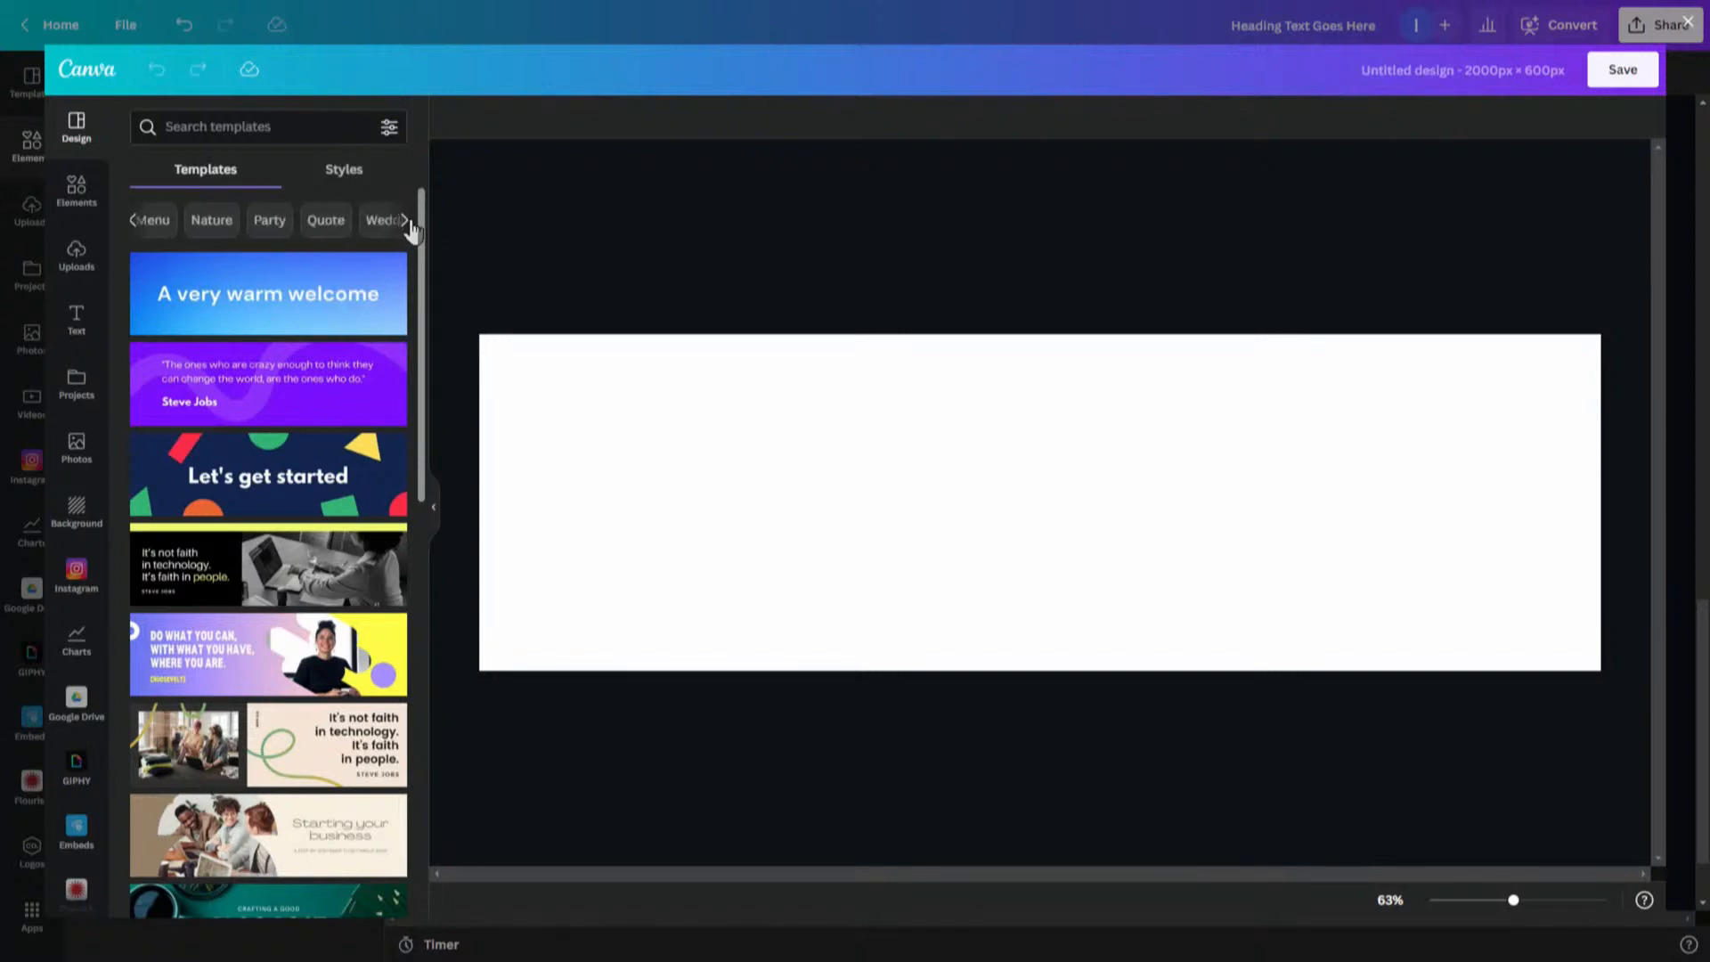
left_click(405, 220)
left_click(405, 221)
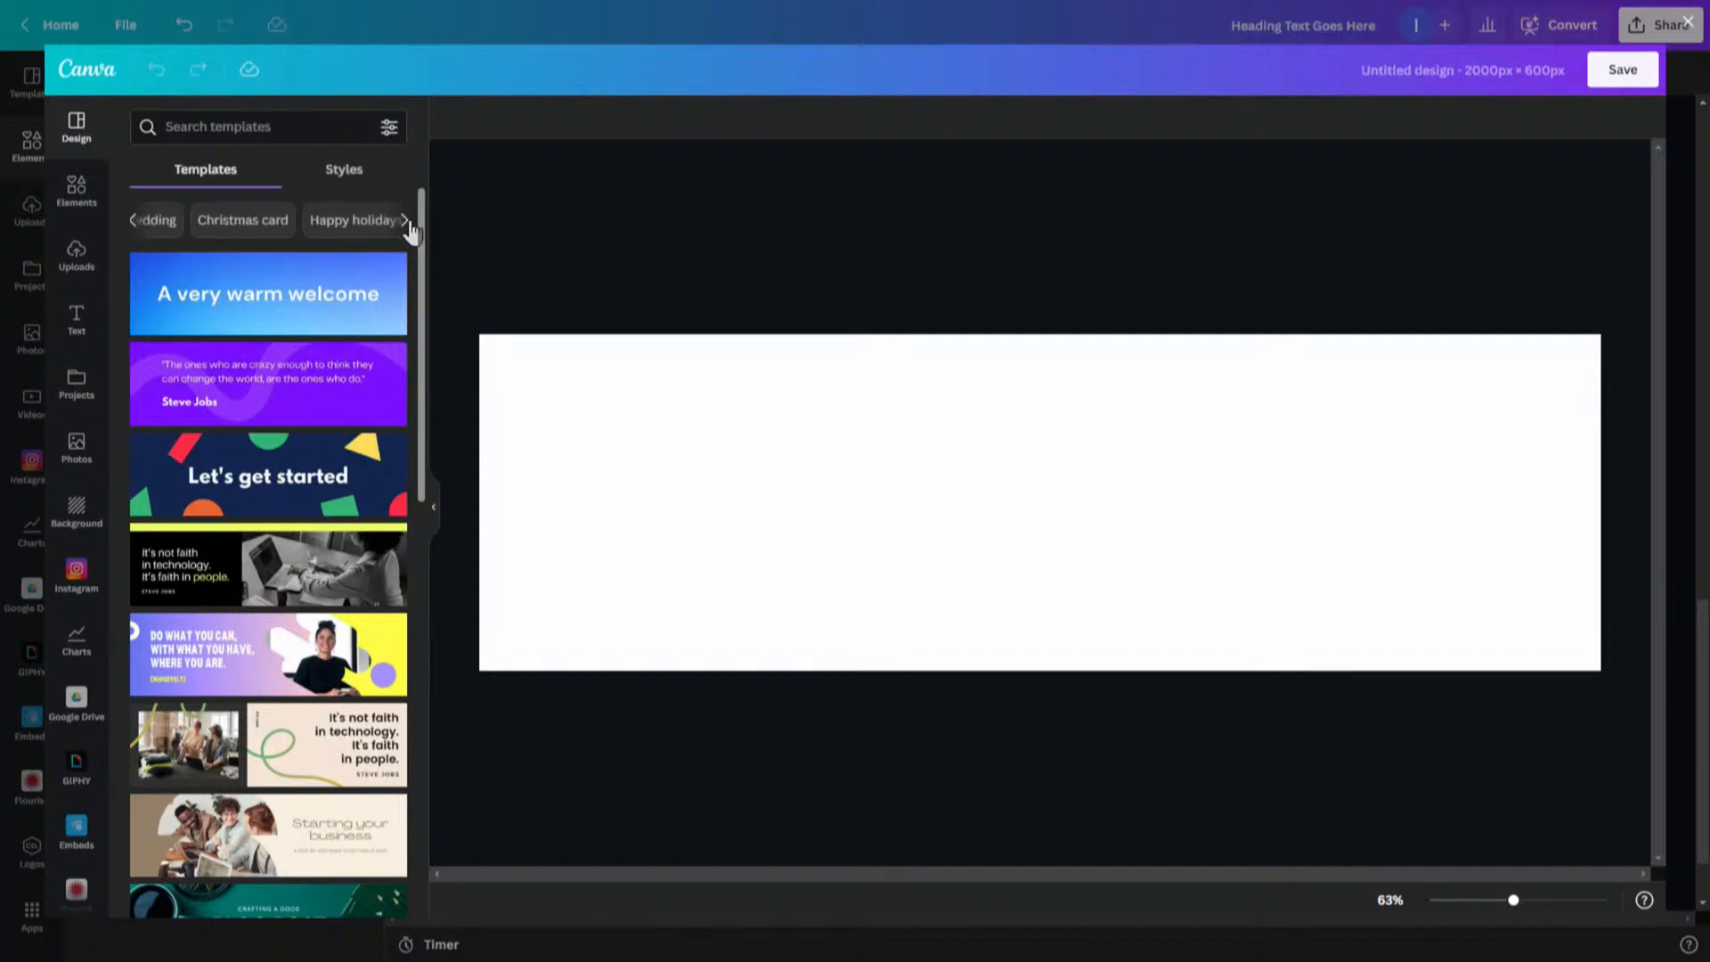
left_click_drag(425, 308, 412, 715)
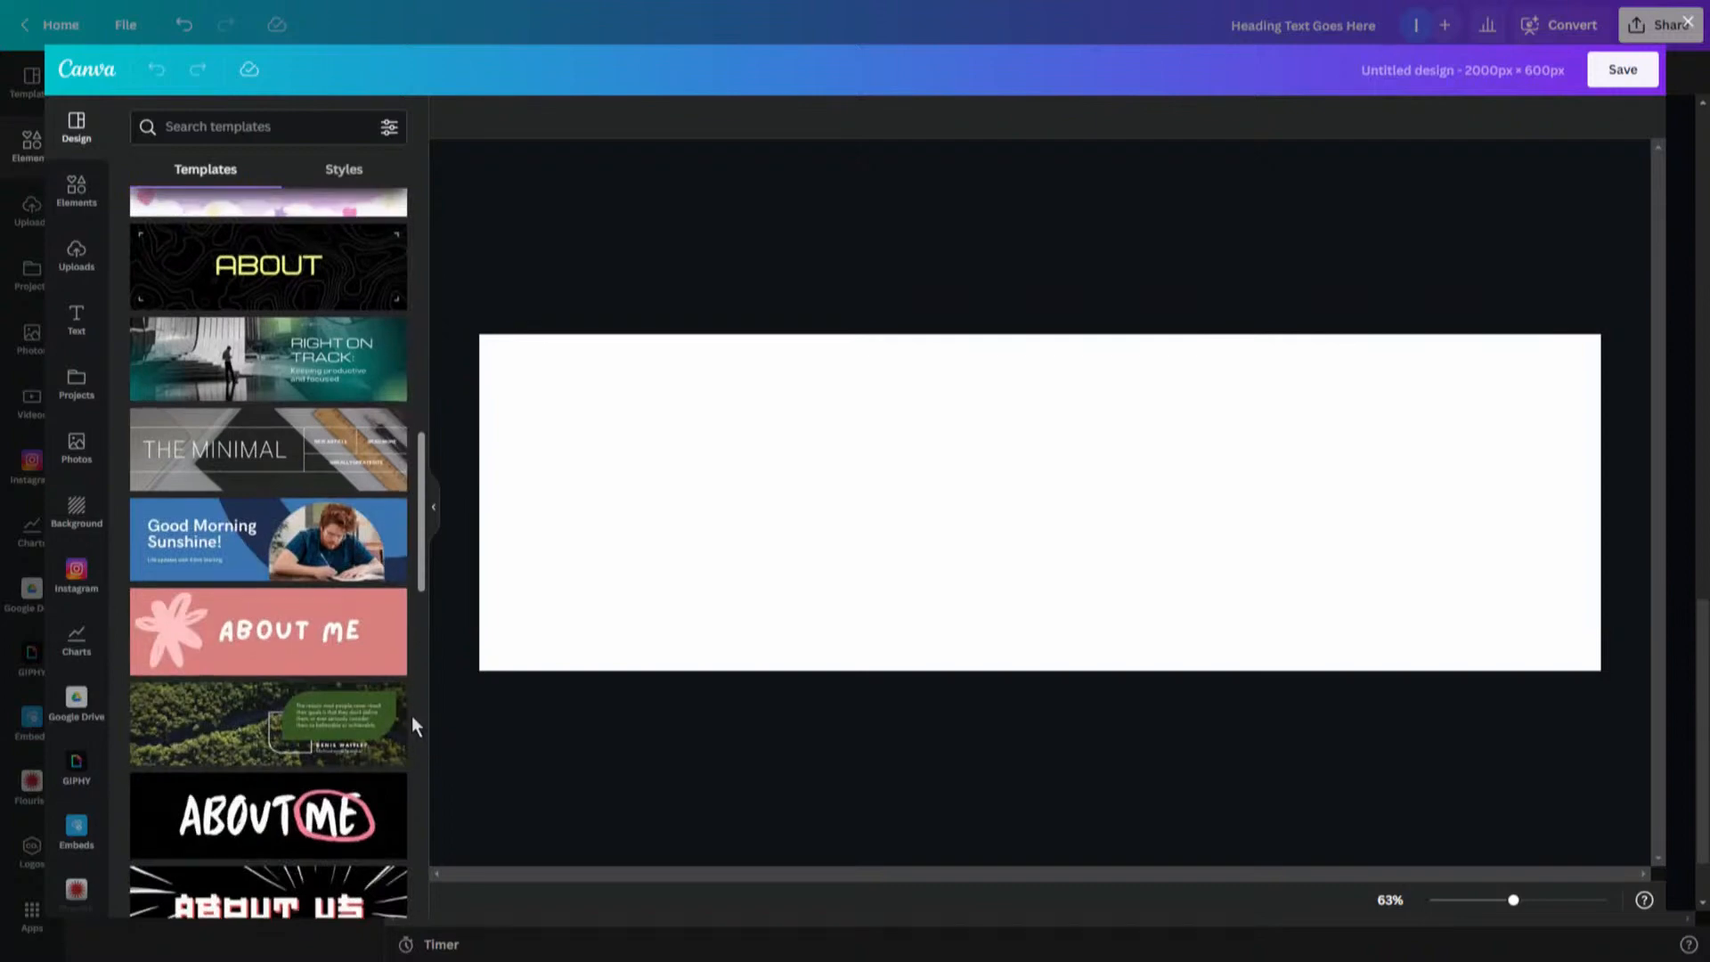
- Search for bike and place the motion-blurred bicycle photo on the banner's left side
left_click(211, 126)
type("bike")
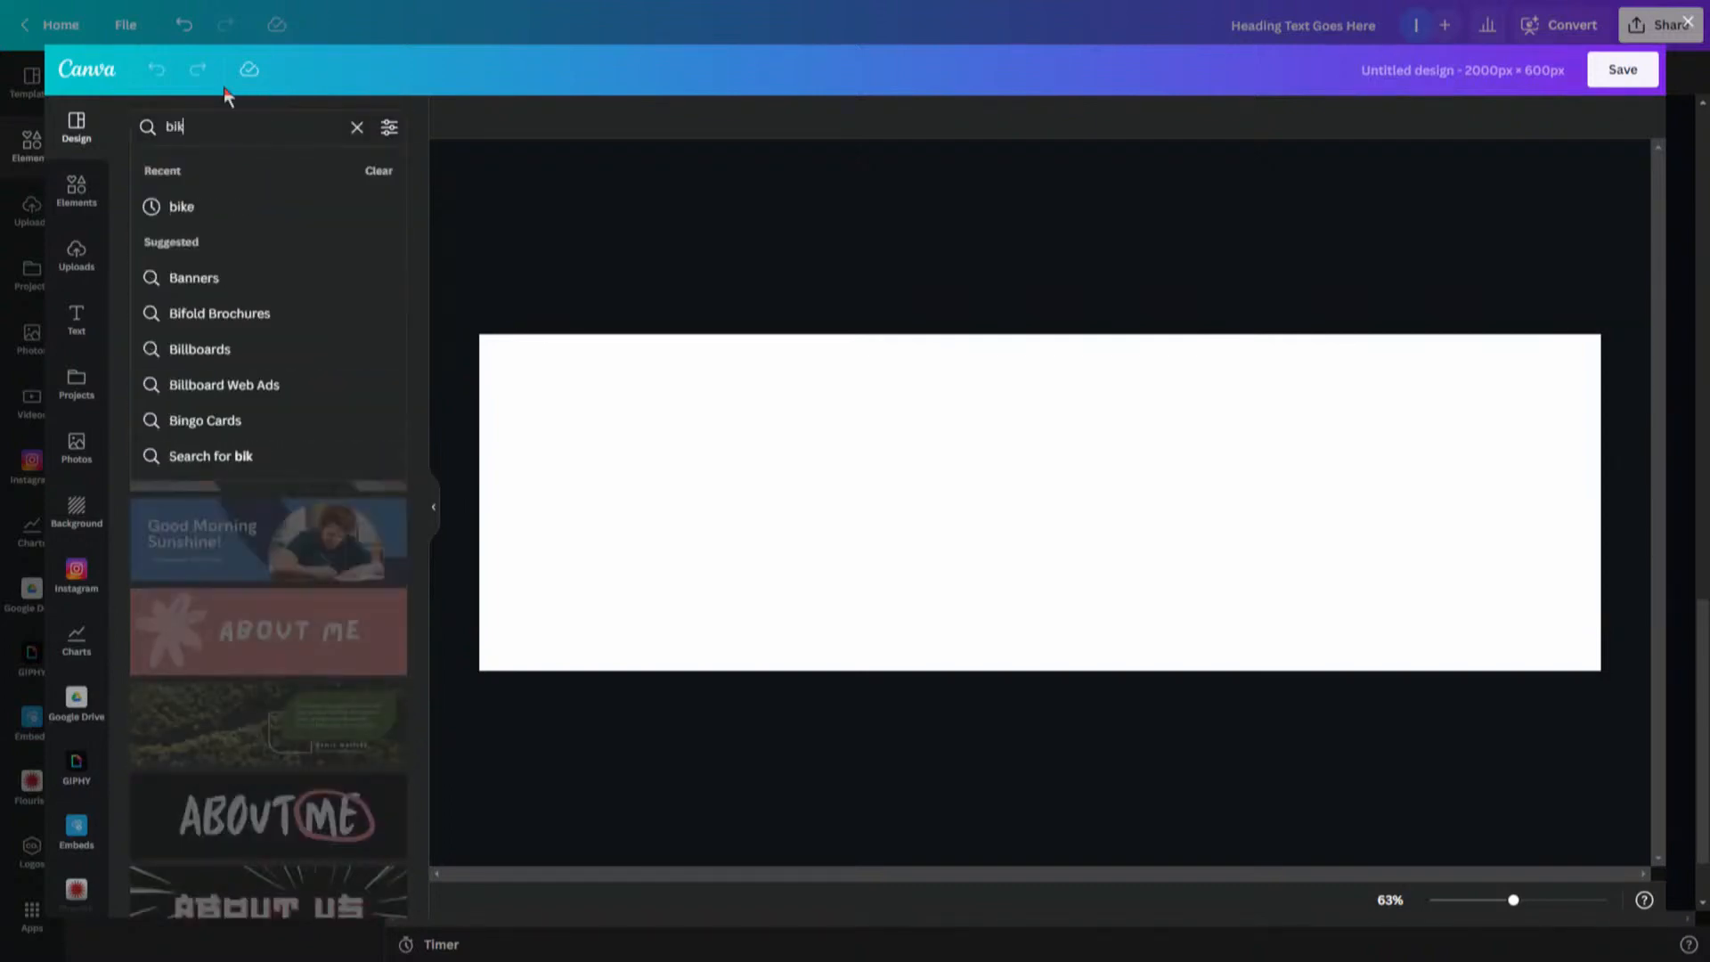
key("Return")
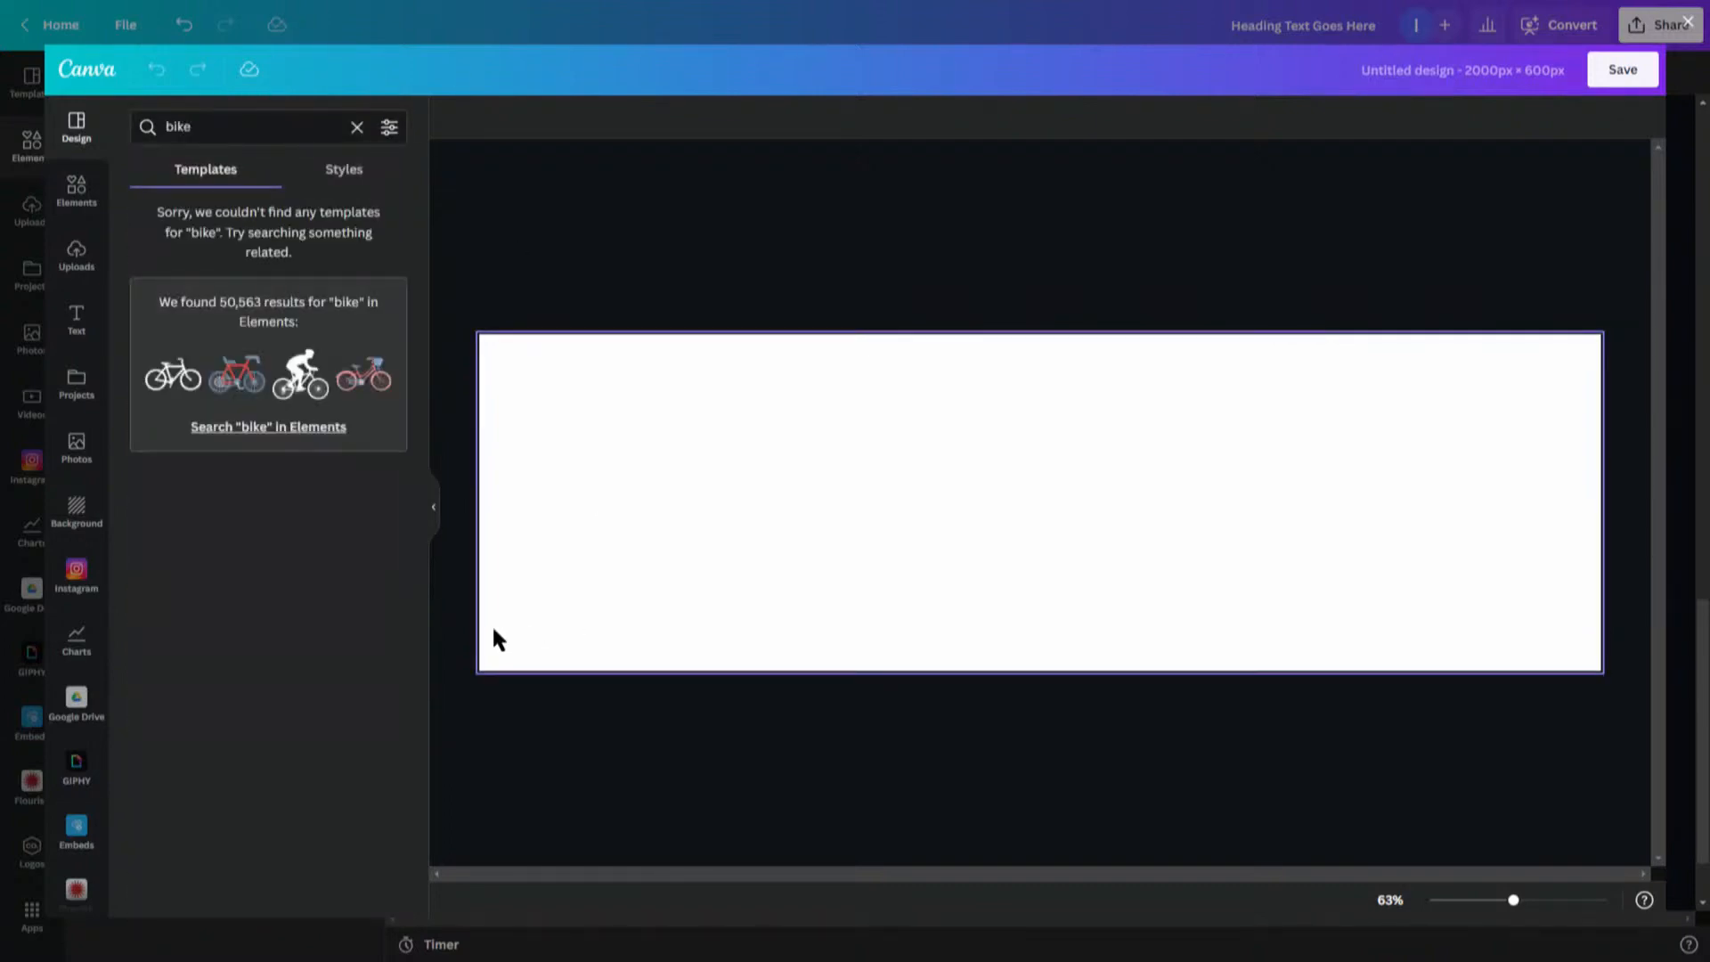
left_click(315, 429)
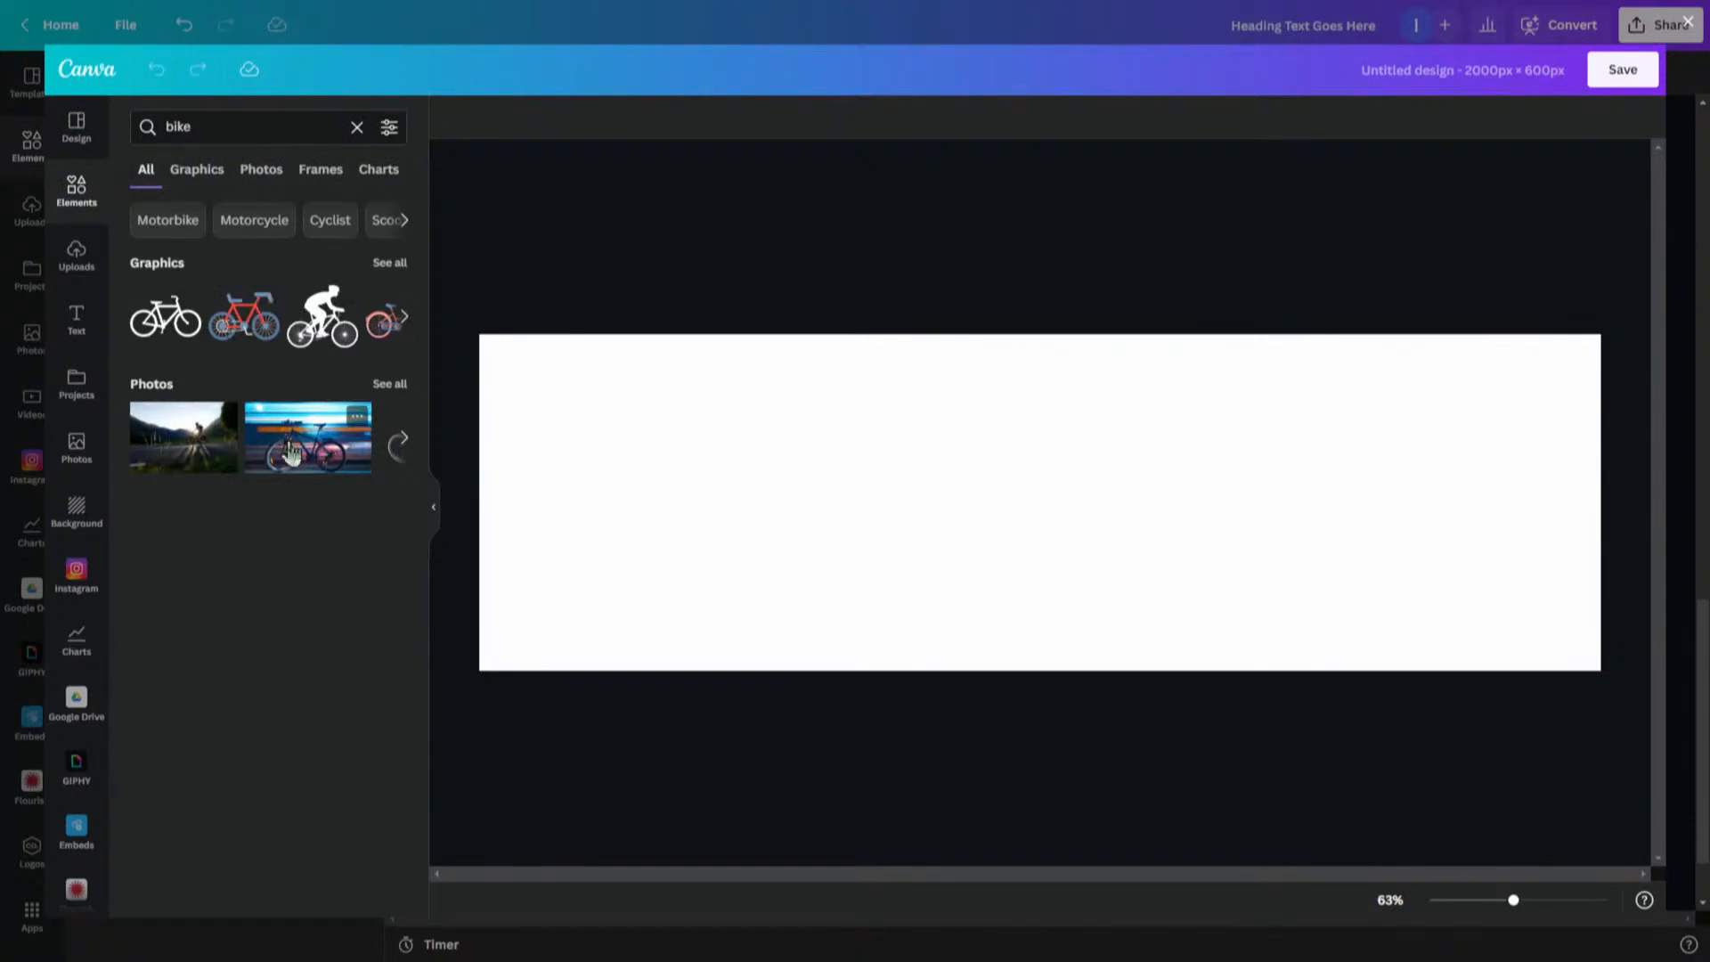
left_click_drag(292, 453, 926, 563)
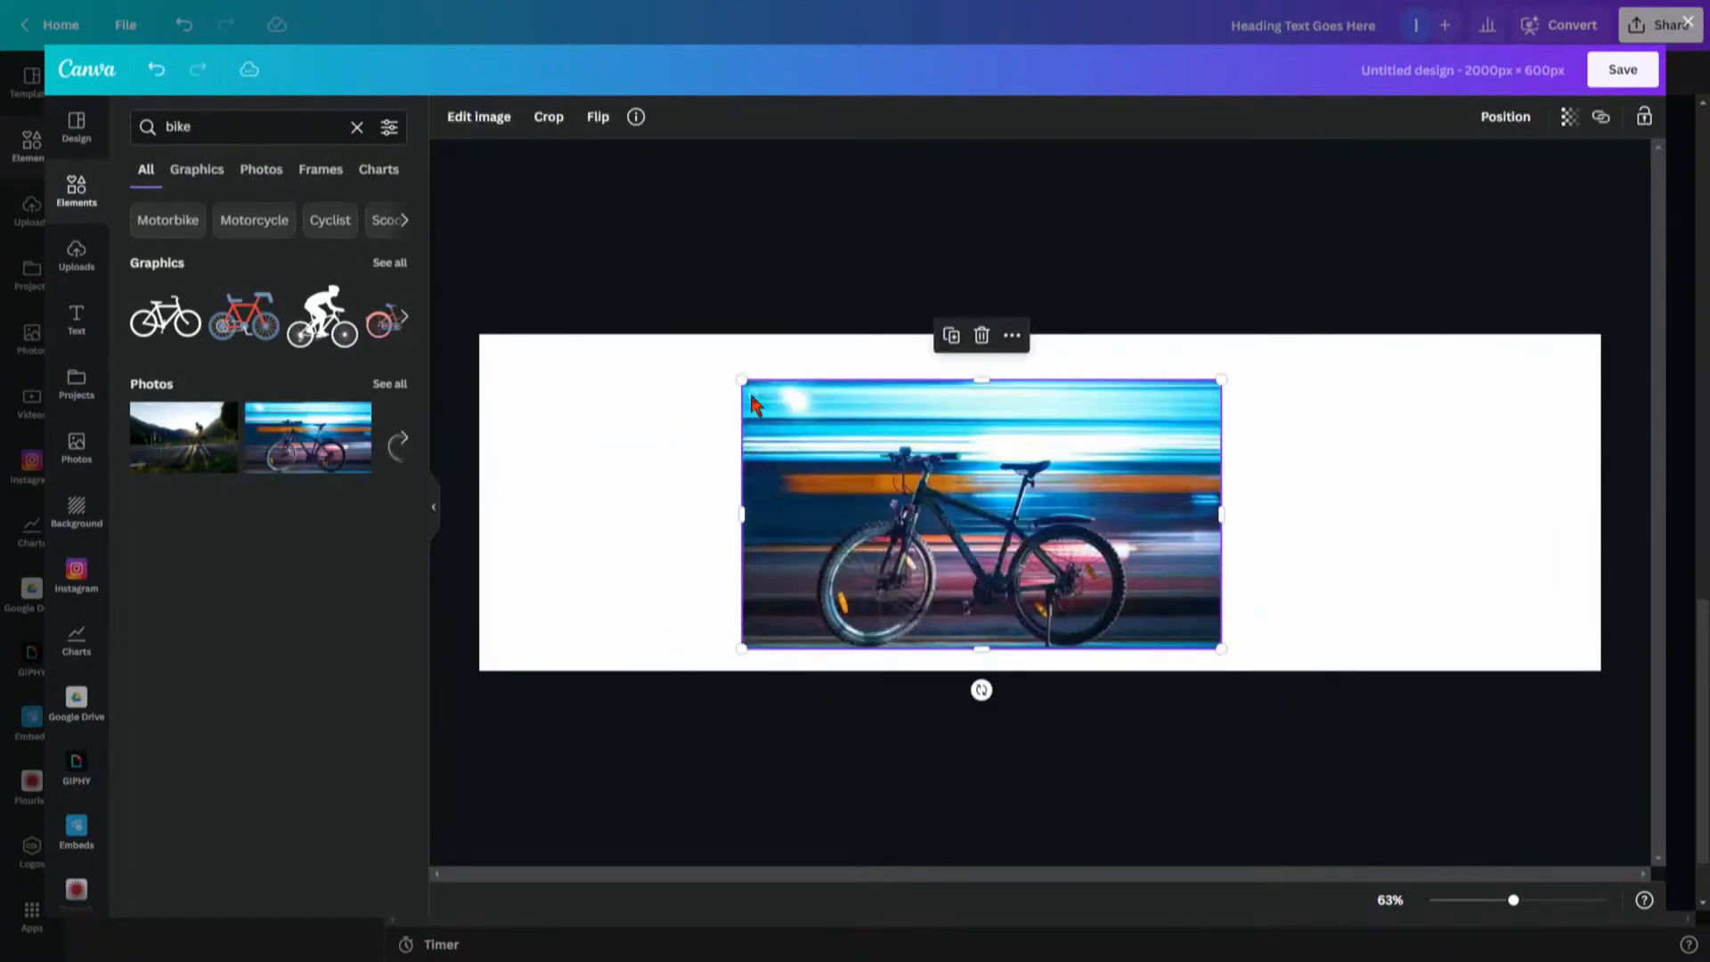
left_click_drag(817, 461, 598, 434)
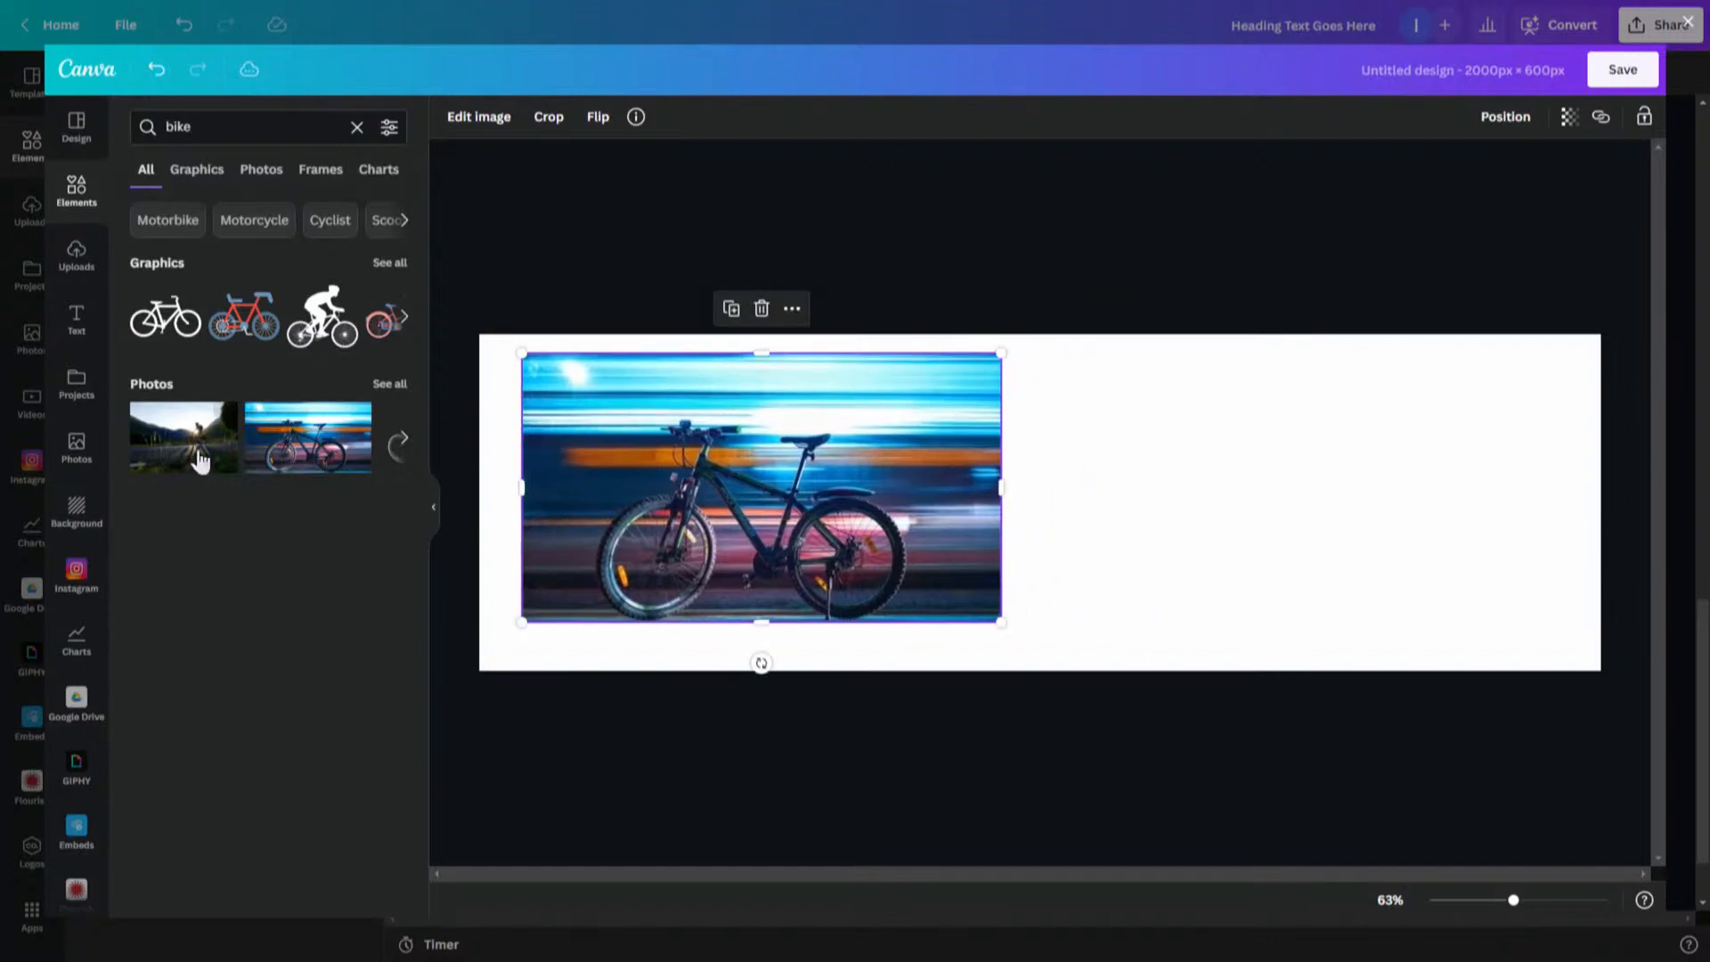
- Add the cyclist-at-sunset photo on the right and resize both photos to fill the banner
left_click_drag(179, 454, 1130, 453)
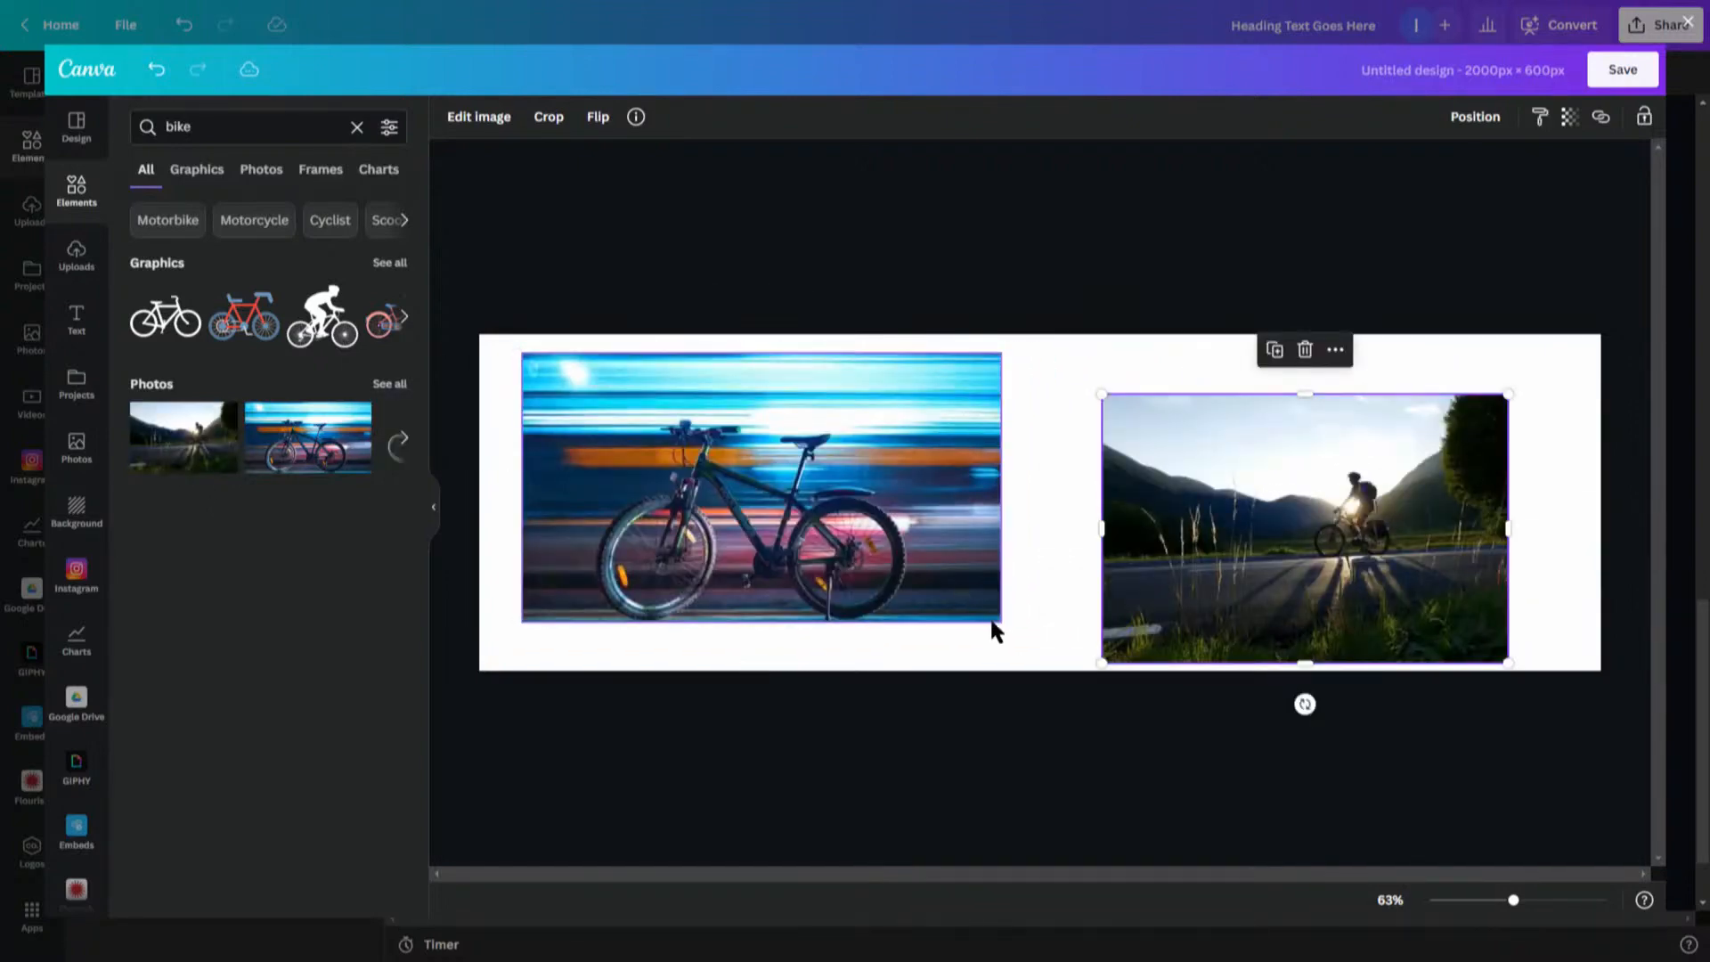
left_click_drag(992, 619, 920, 524)
left_click(1269, 562)
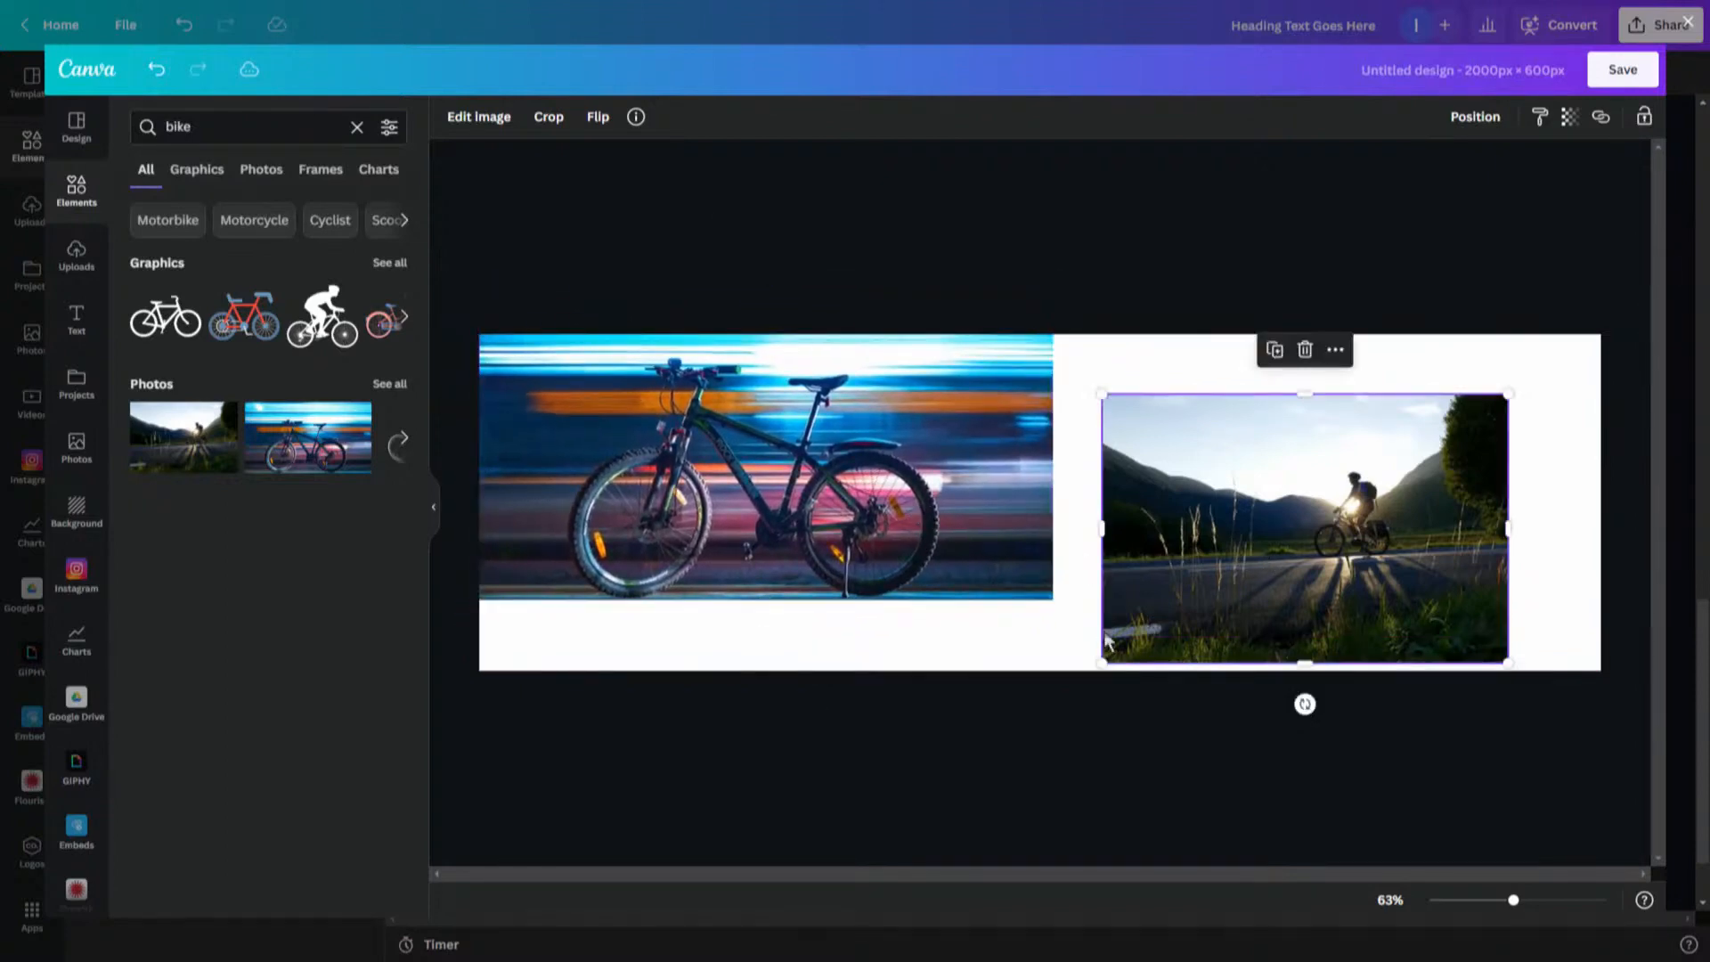
left_click_drag(1098, 667, 985, 736)
left_click_drag(1247, 564, 1270, 600)
left_click_drag(1531, 428, 1620, 366)
mouse_move(1477, 503)
left_mouse_down()
mouse_move(1470, 569)
mouse_move(1466, 523)
left_mouse_up()
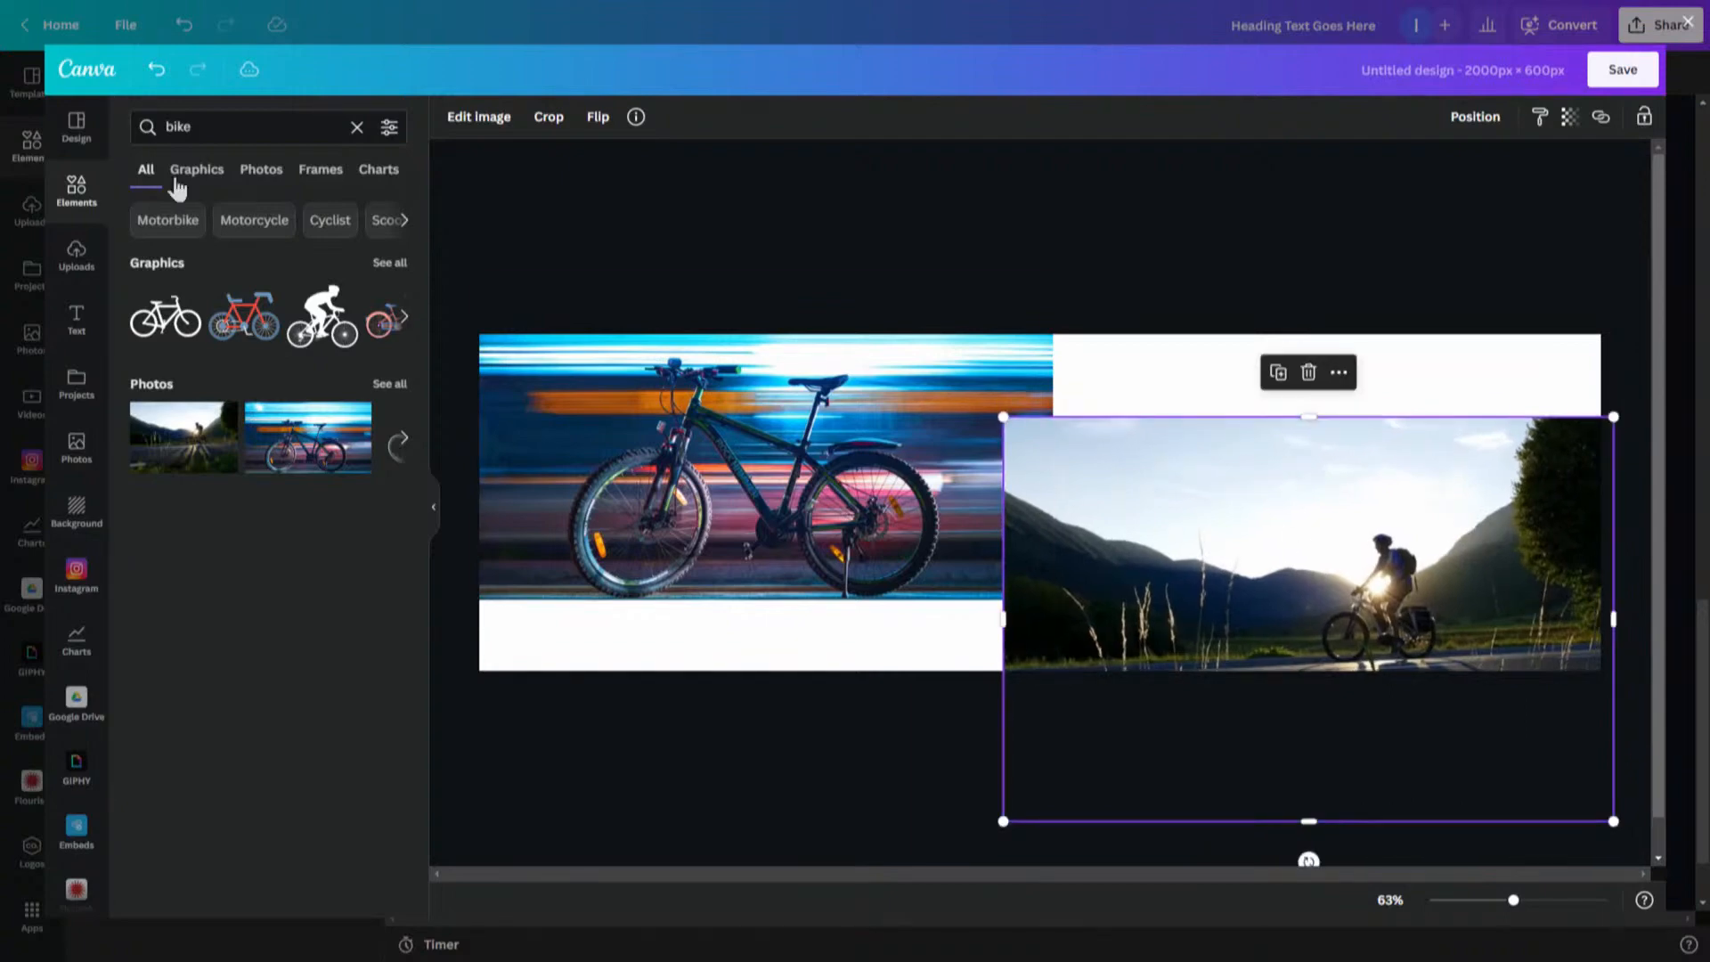
- Add a subheading reading "Planning a Bike Tour" in the white area above the cyclist photo
left_click(77, 322)
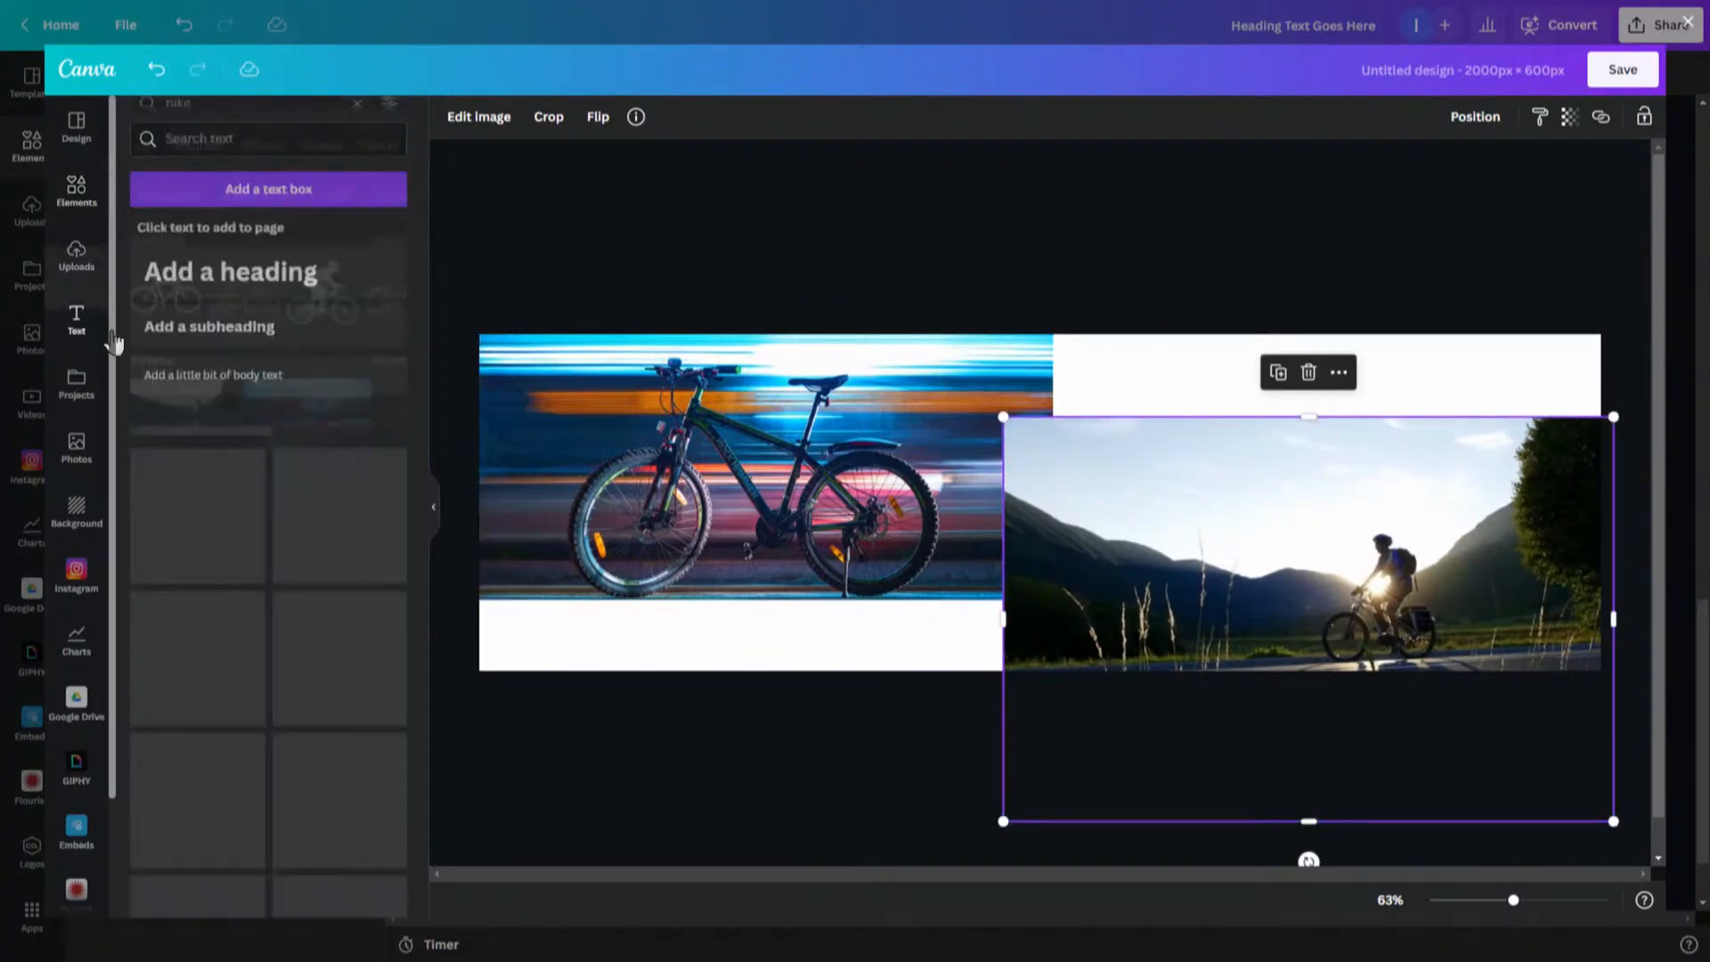
left_click_drag(241, 307, 1144, 392)
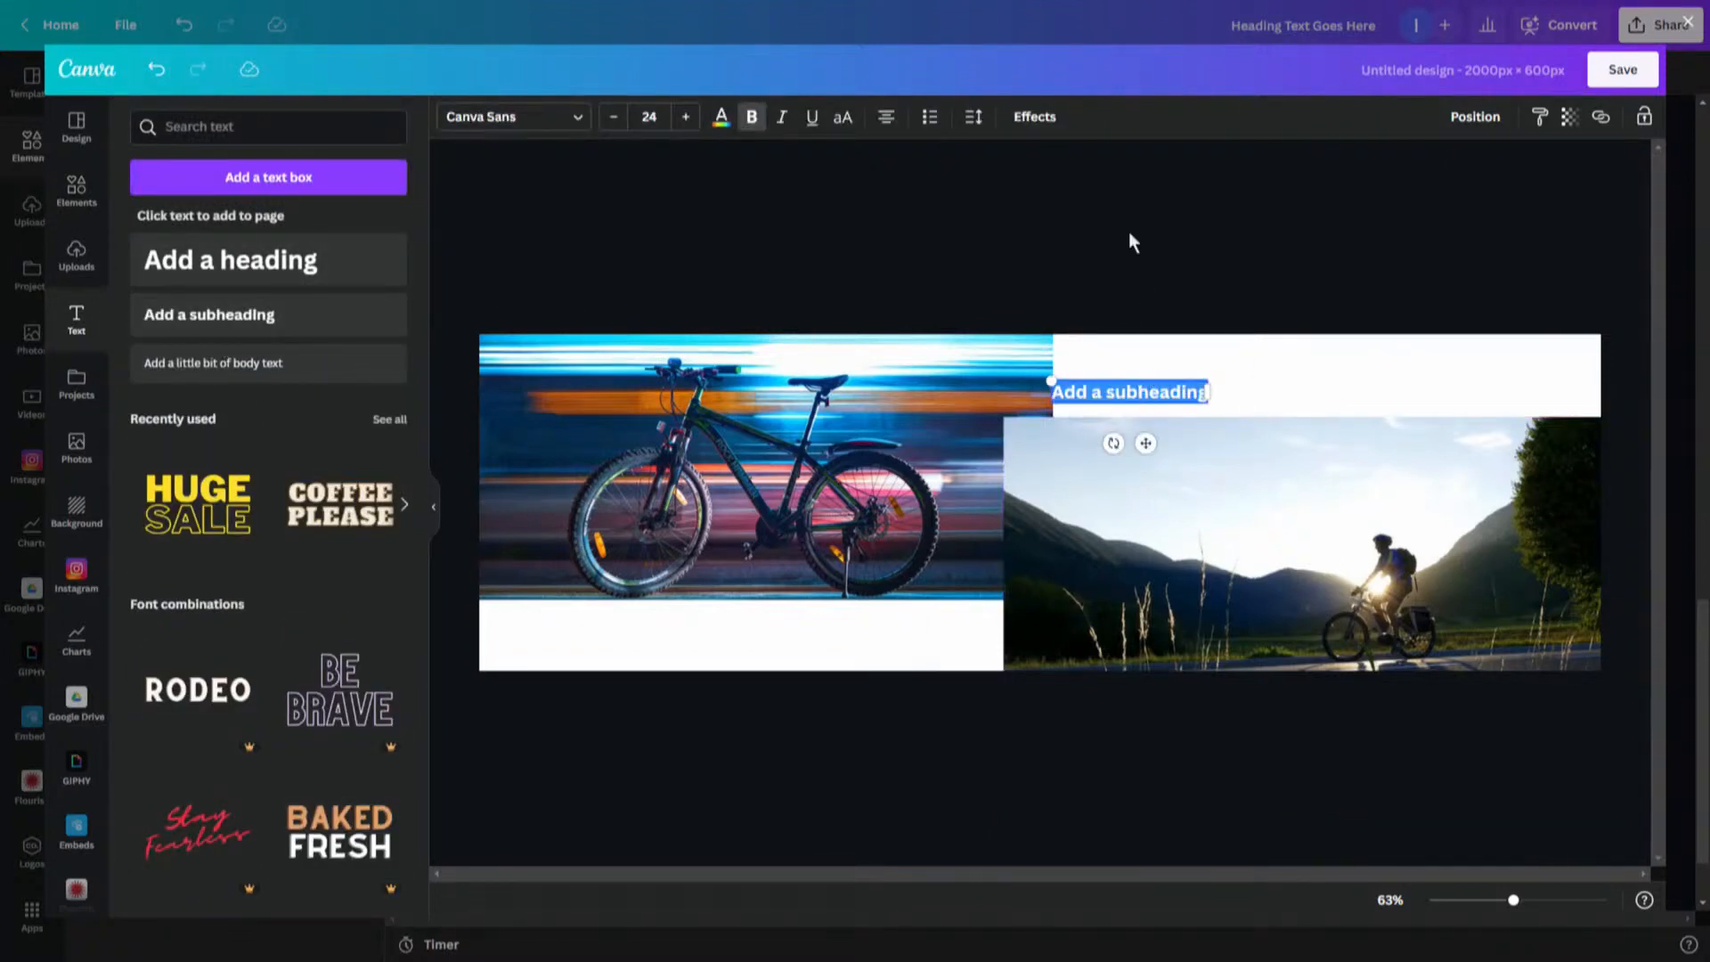
type("Planning")
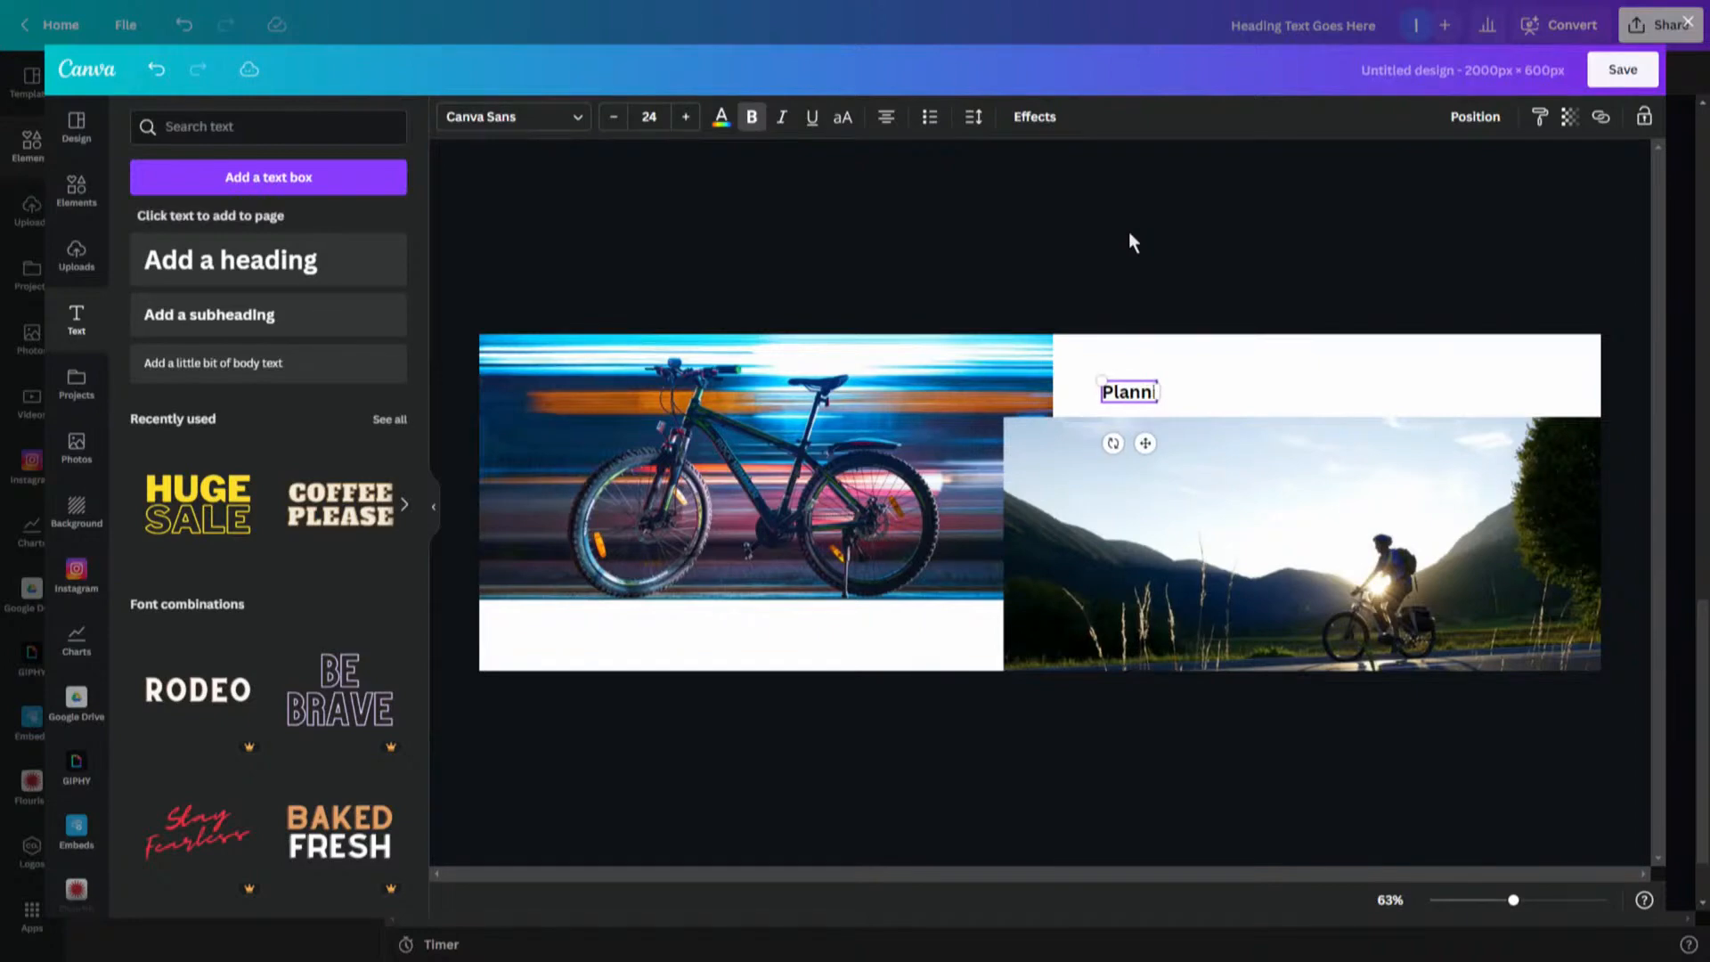
type(" a")
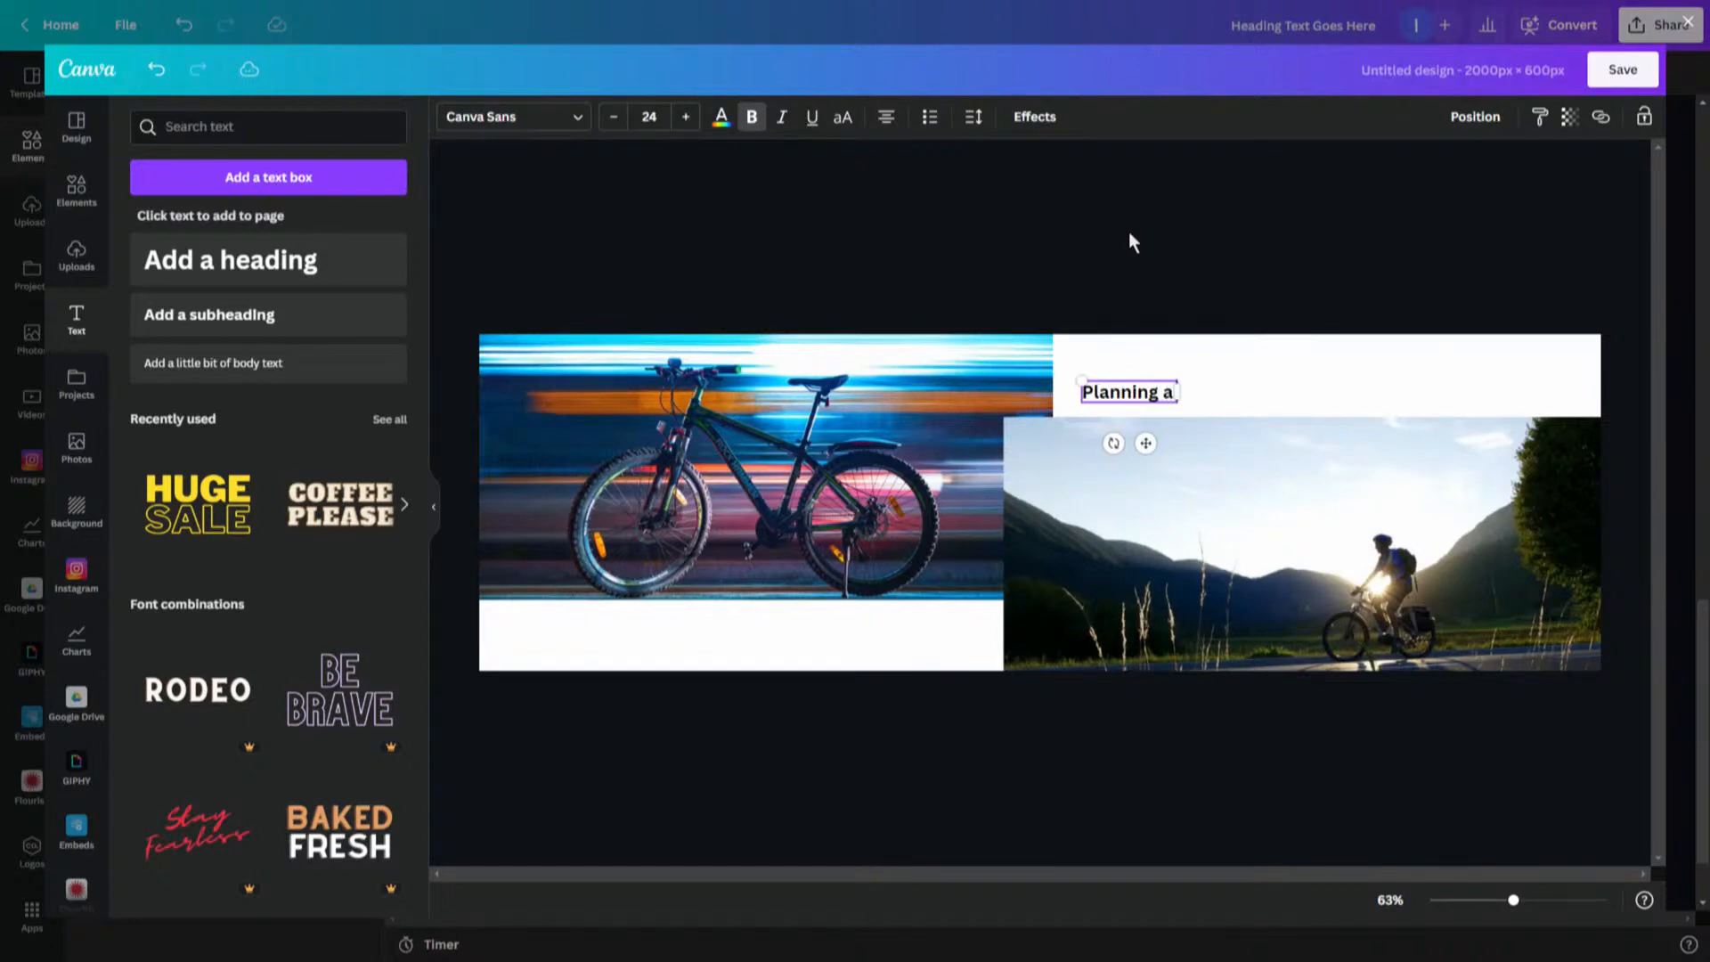
type(" Bike Tour")
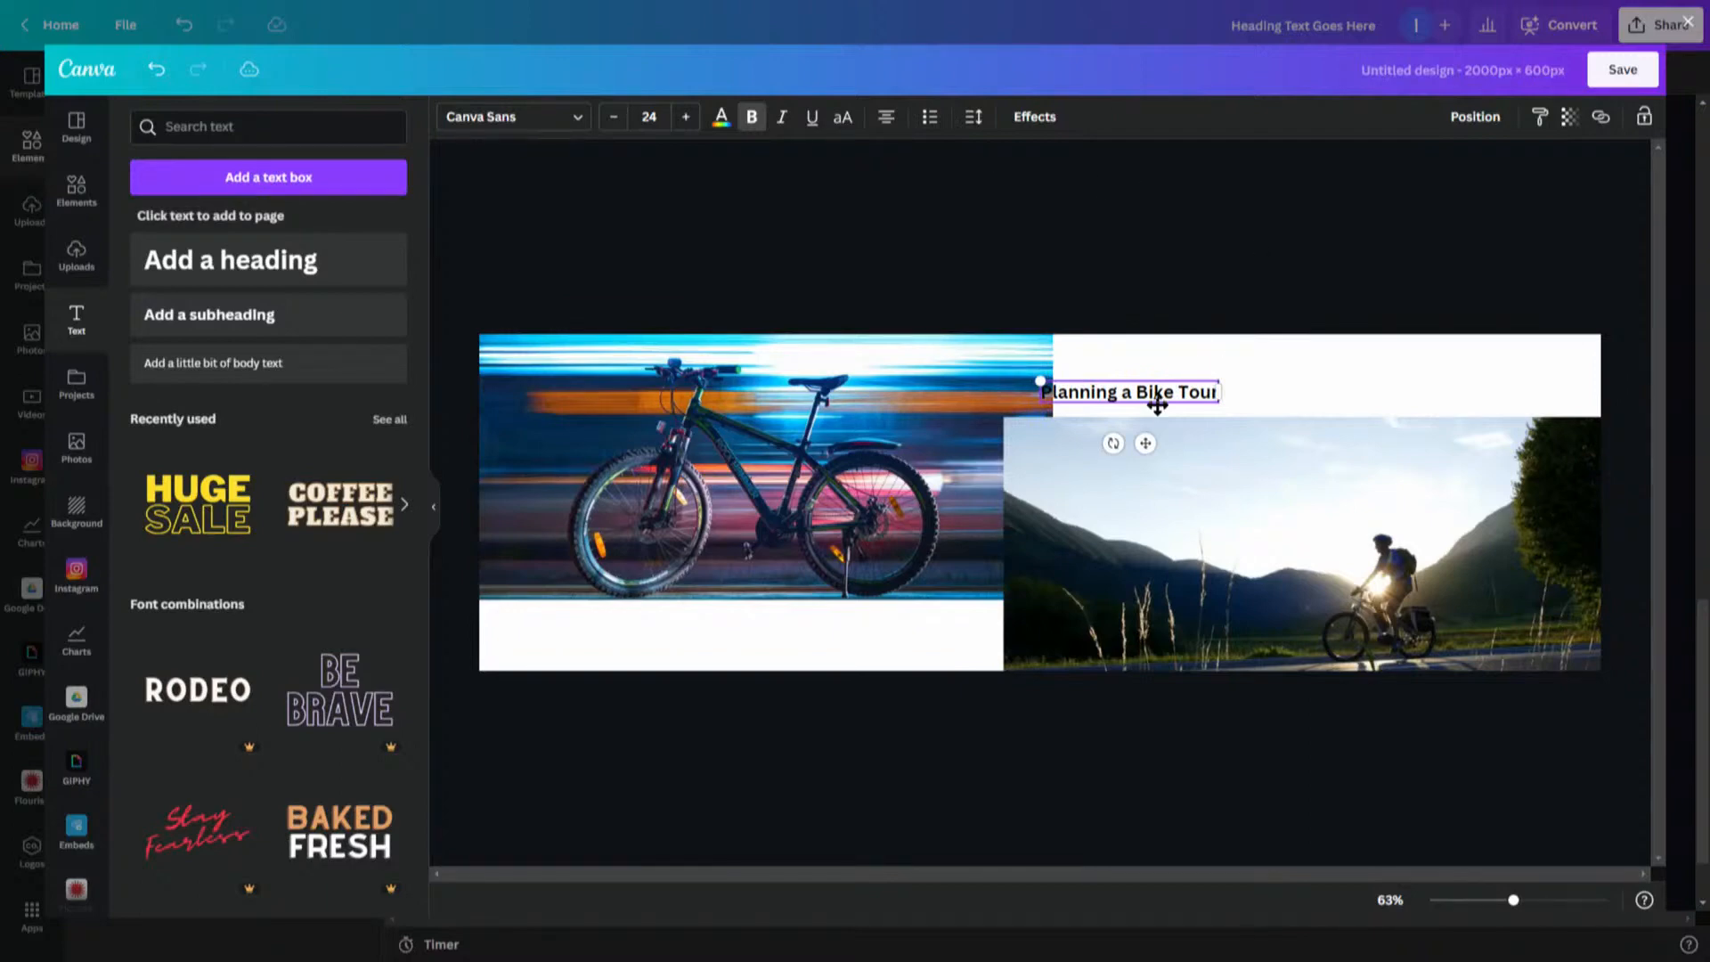
left_click_drag(1164, 374, 1344, 360)
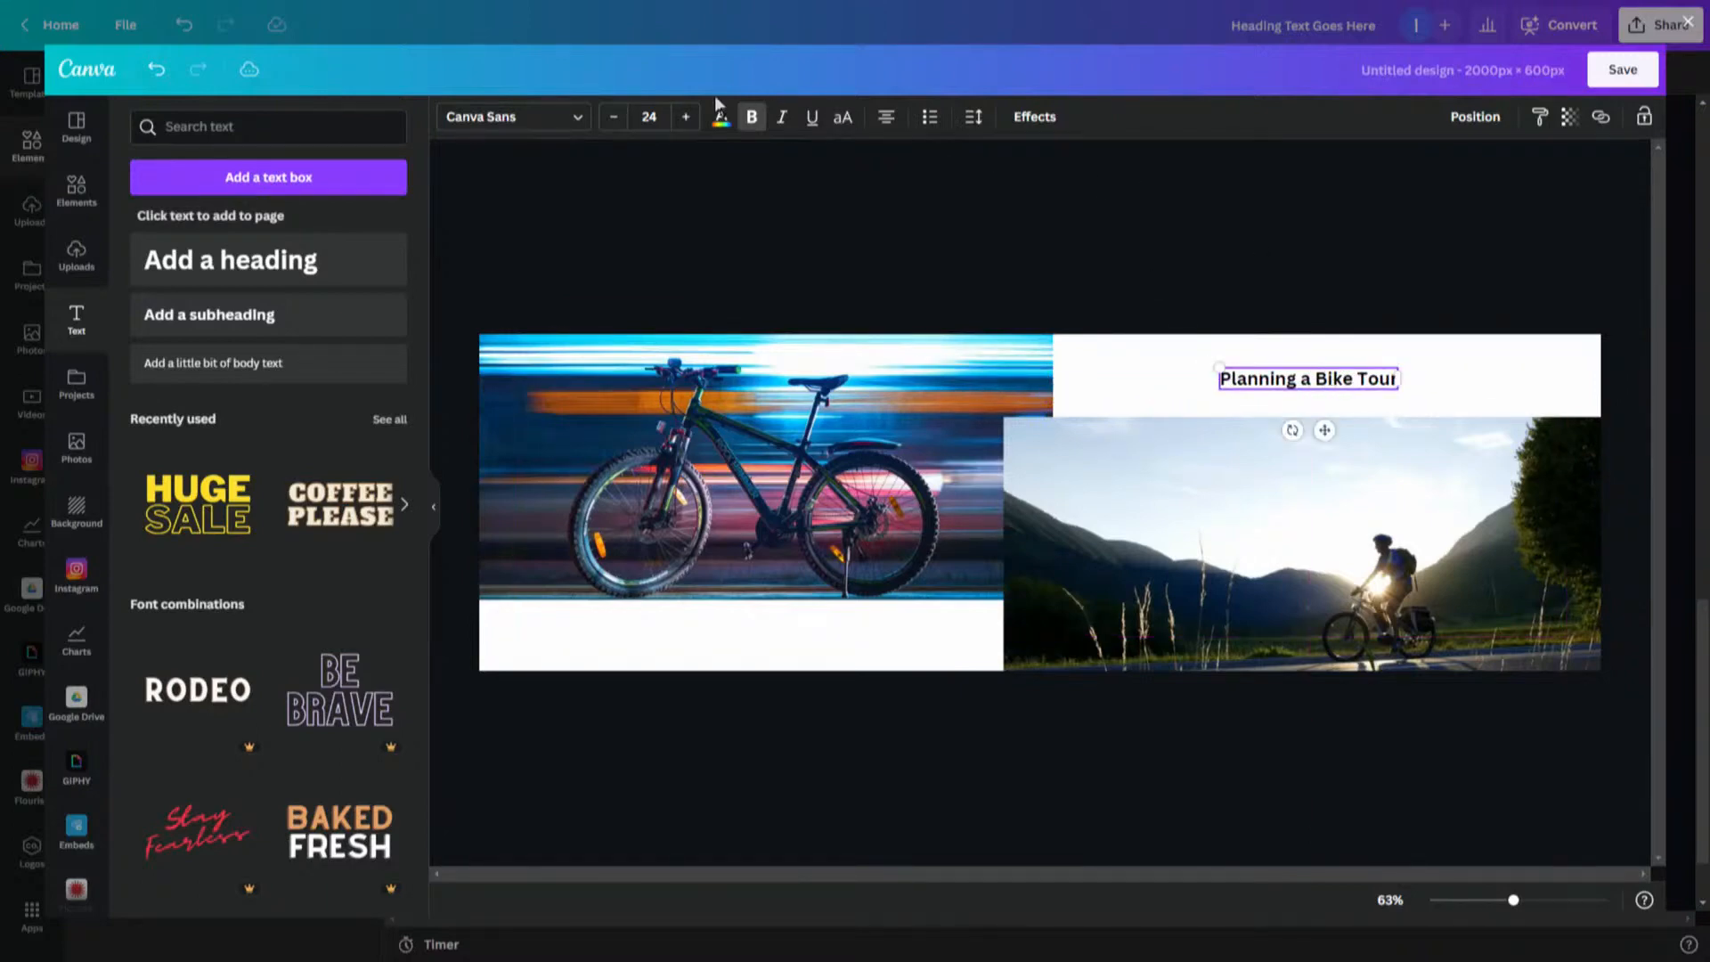
- Increase the title's font size to 44 and nudge it up within the white strip
left_click(686, 117)
left_click(686, 117)
left_click(686, 117)
left_click(685, 117)
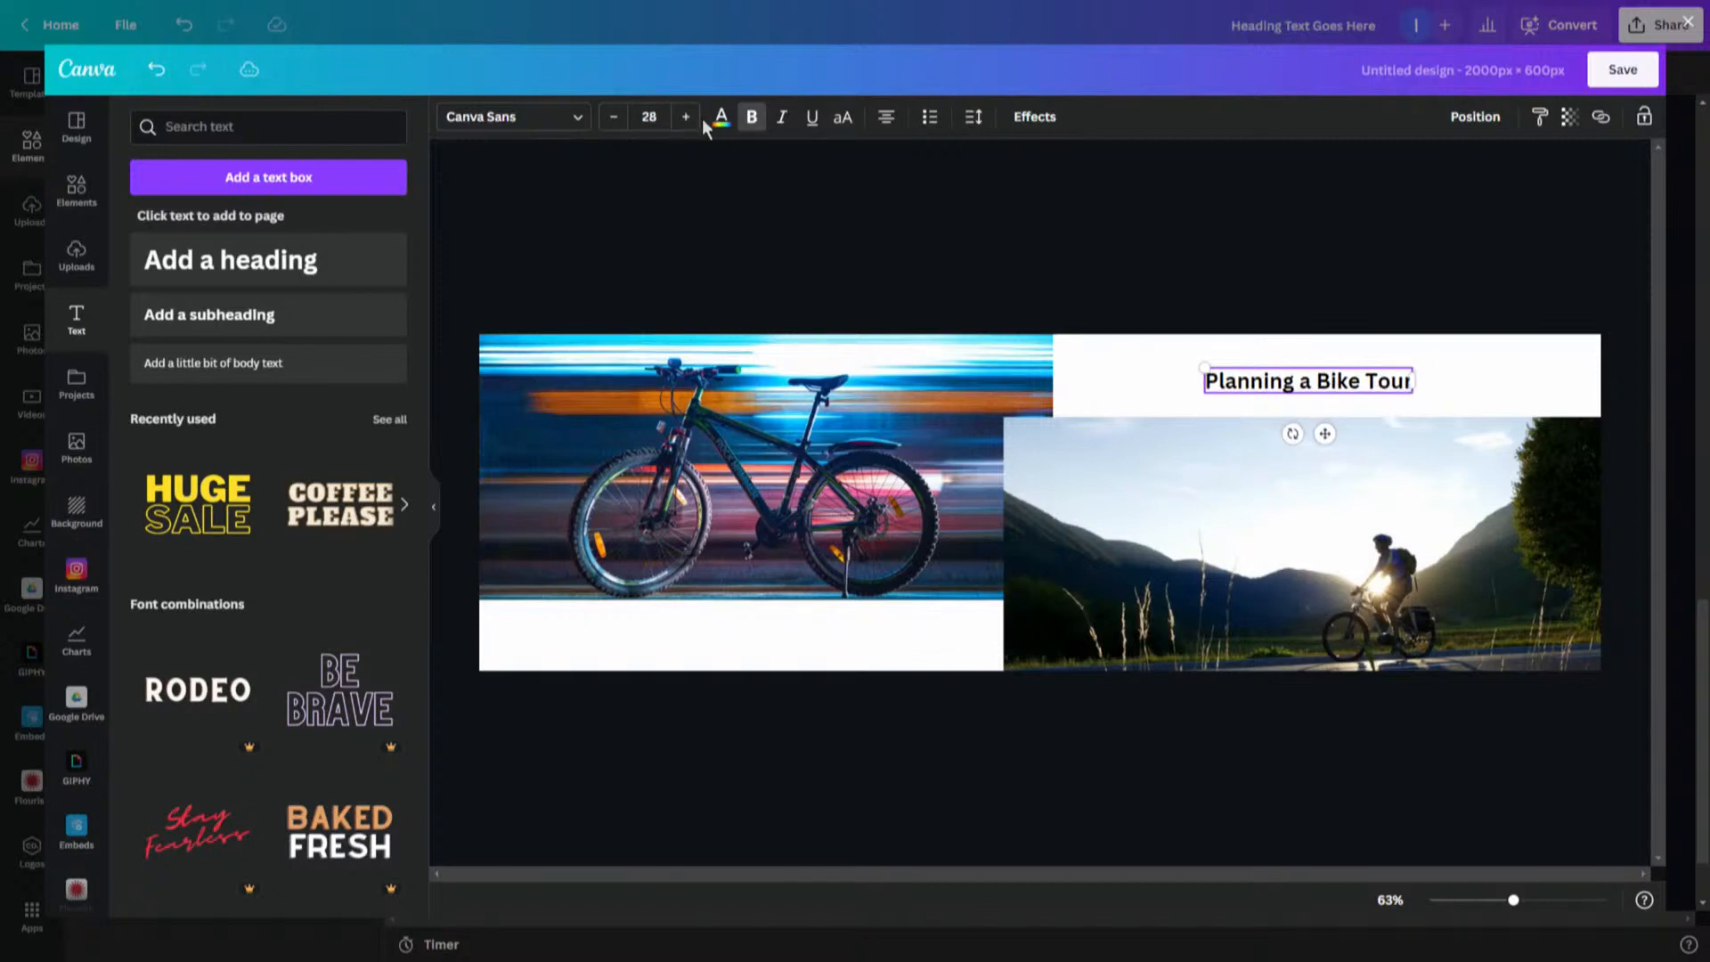
left_click(685, 117)
left_click(686, 117)
left_click(685, 117)
left_click(686, 117)
left_click(686, 117)
left_click(686, 117)
left_click(686, 117)
left_click(686, 116)
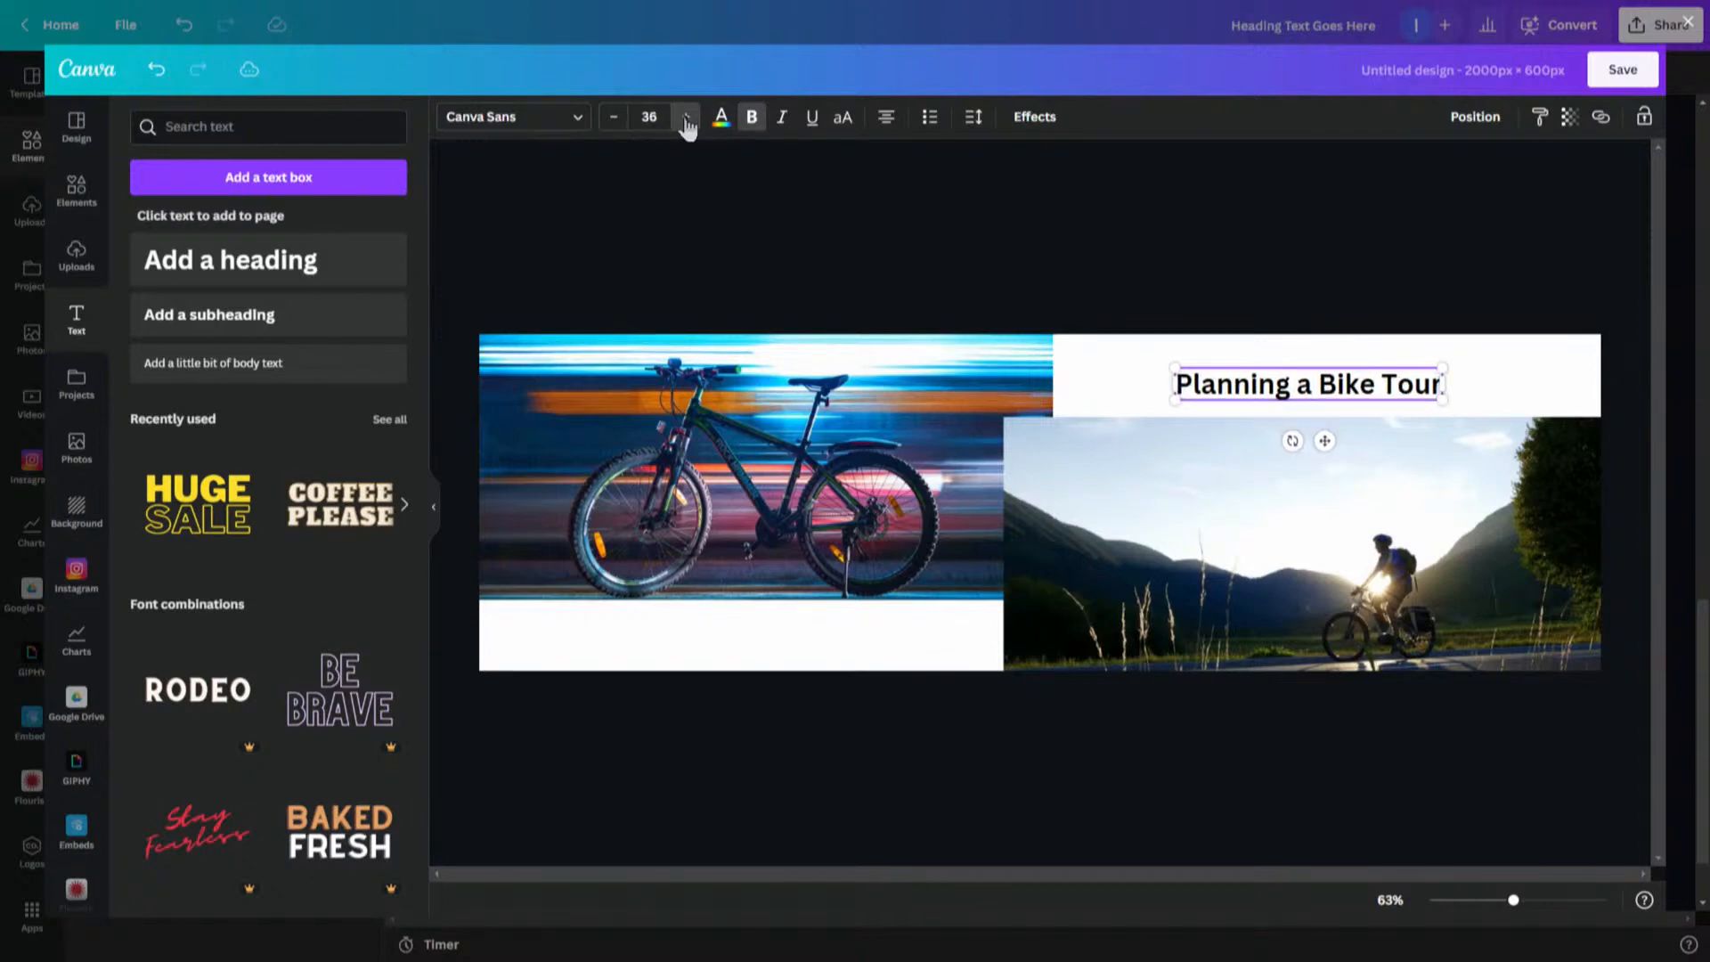
left_click(685, 116)
left_click(686, 116)
left_click(686, 117)
left_click(693, 120)
left_click(693, 120)
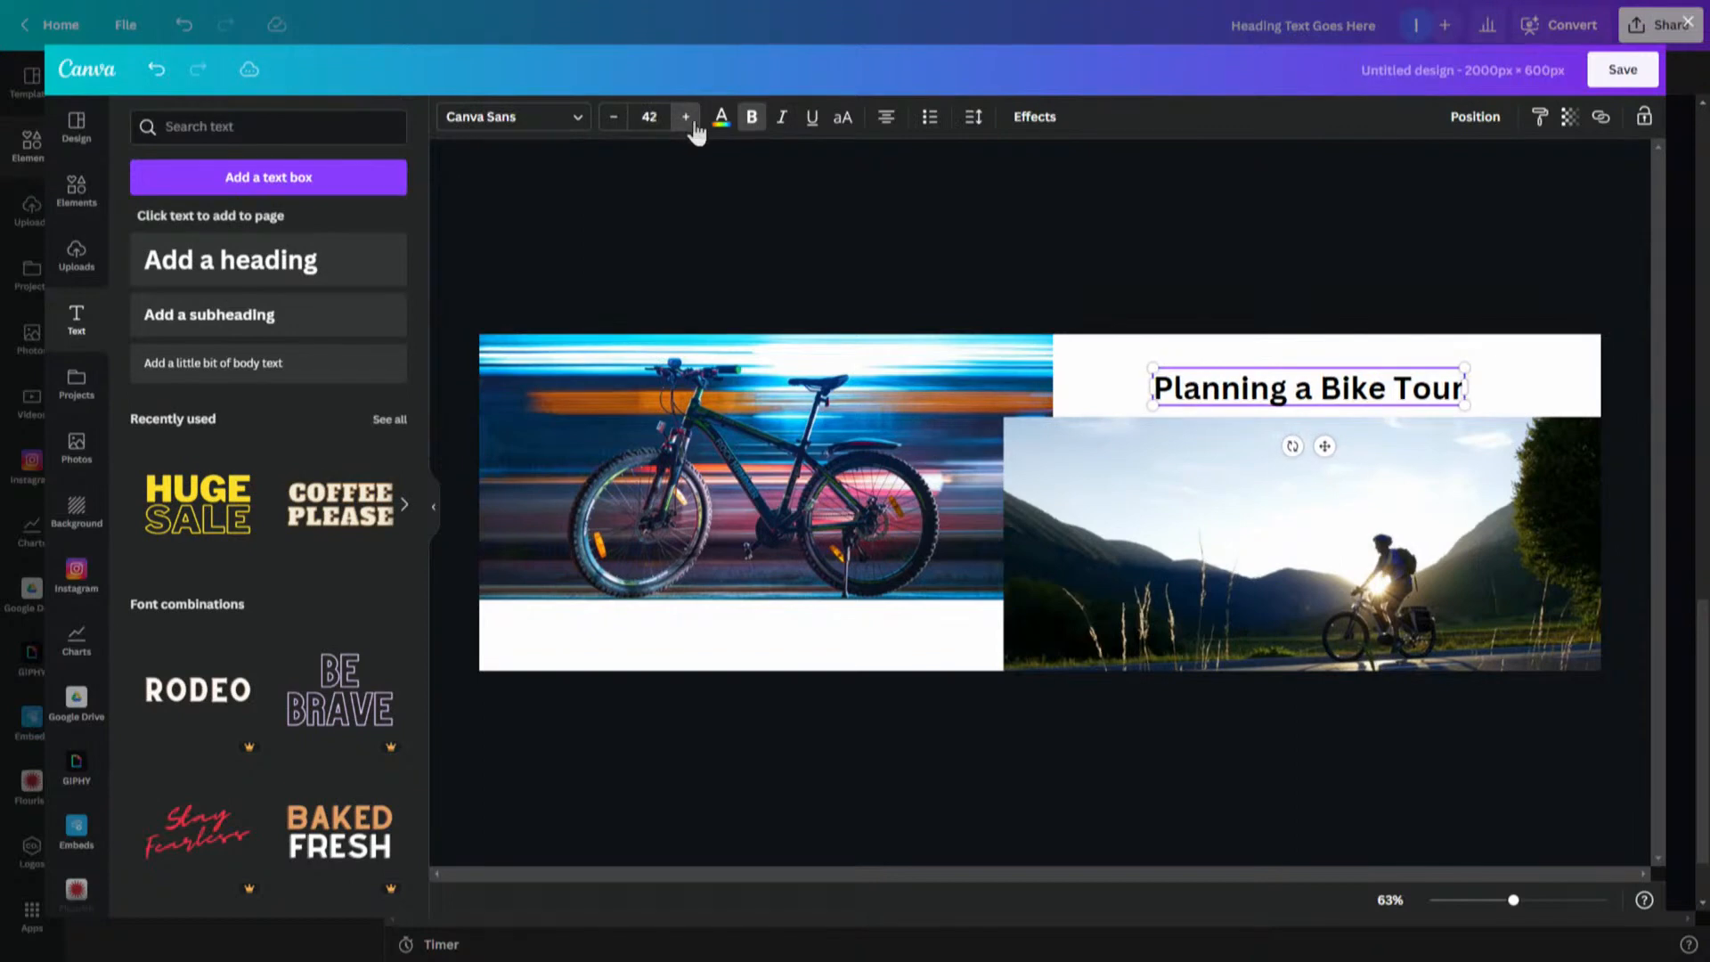
left_click(693, 119)
mouse_move(1196, 372)
left_mouse_down()
mouse_move(1176, 350)
mouse_move(1196, 345)
left_mouse_up()
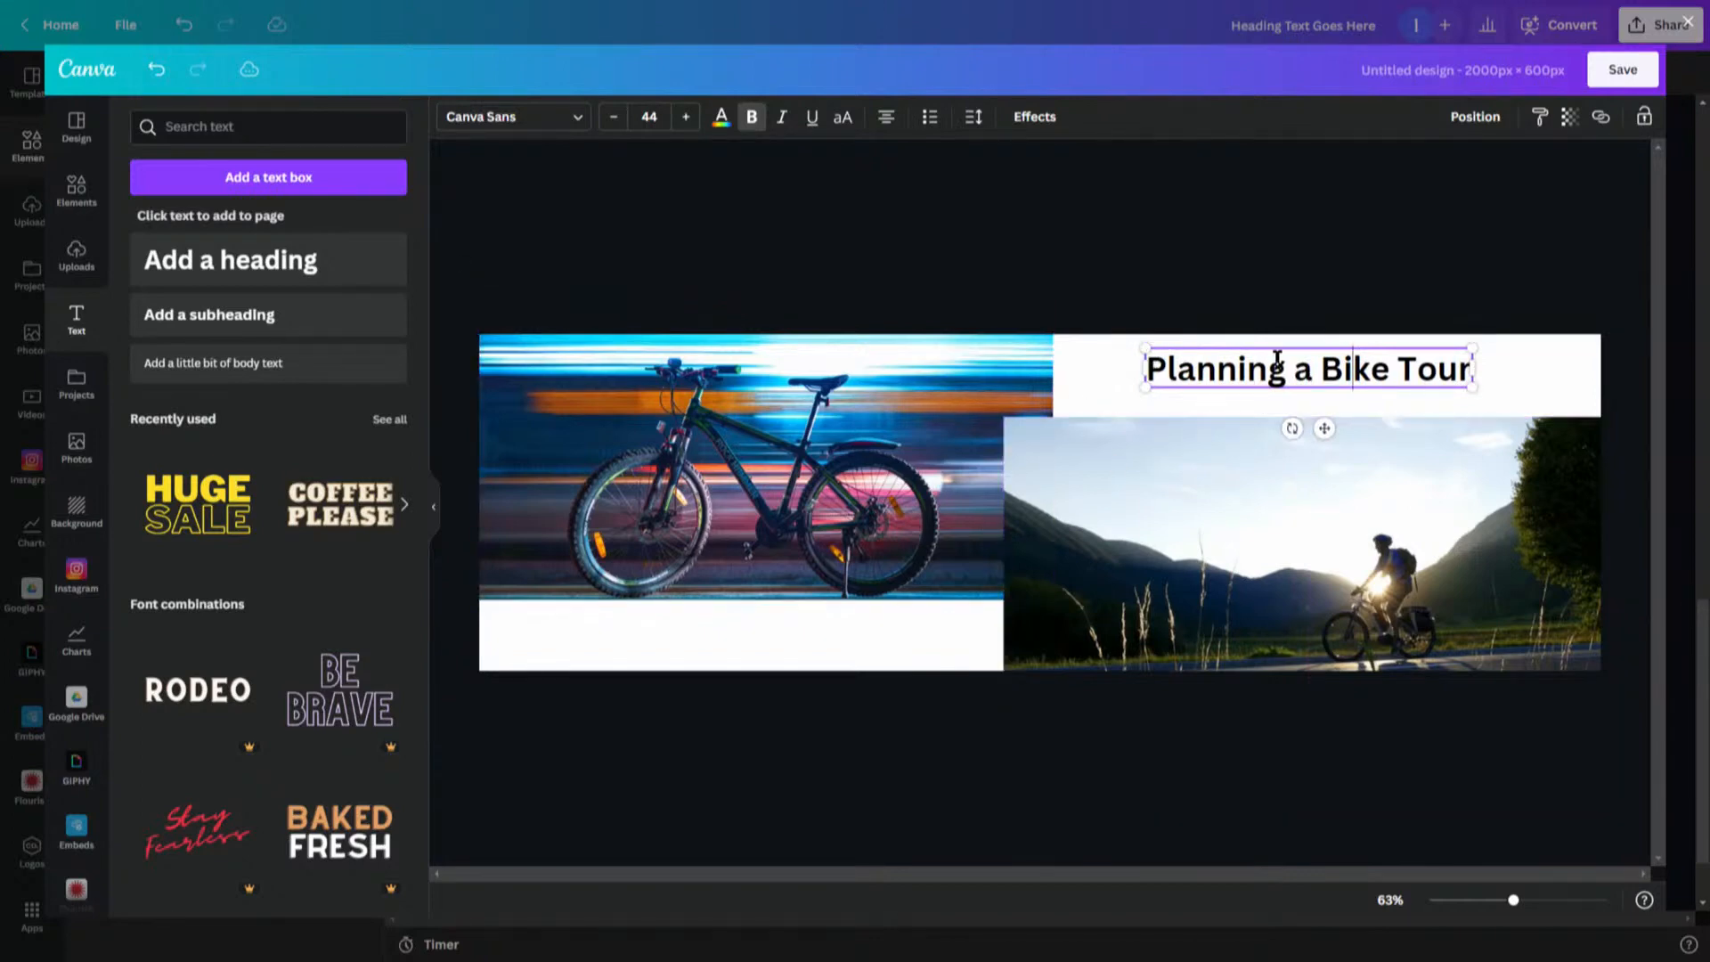
- Add a heading reading "Tips & Ideas" in the white strip below the bicycle photo
left_click_drag(241, 267, 698, 638)
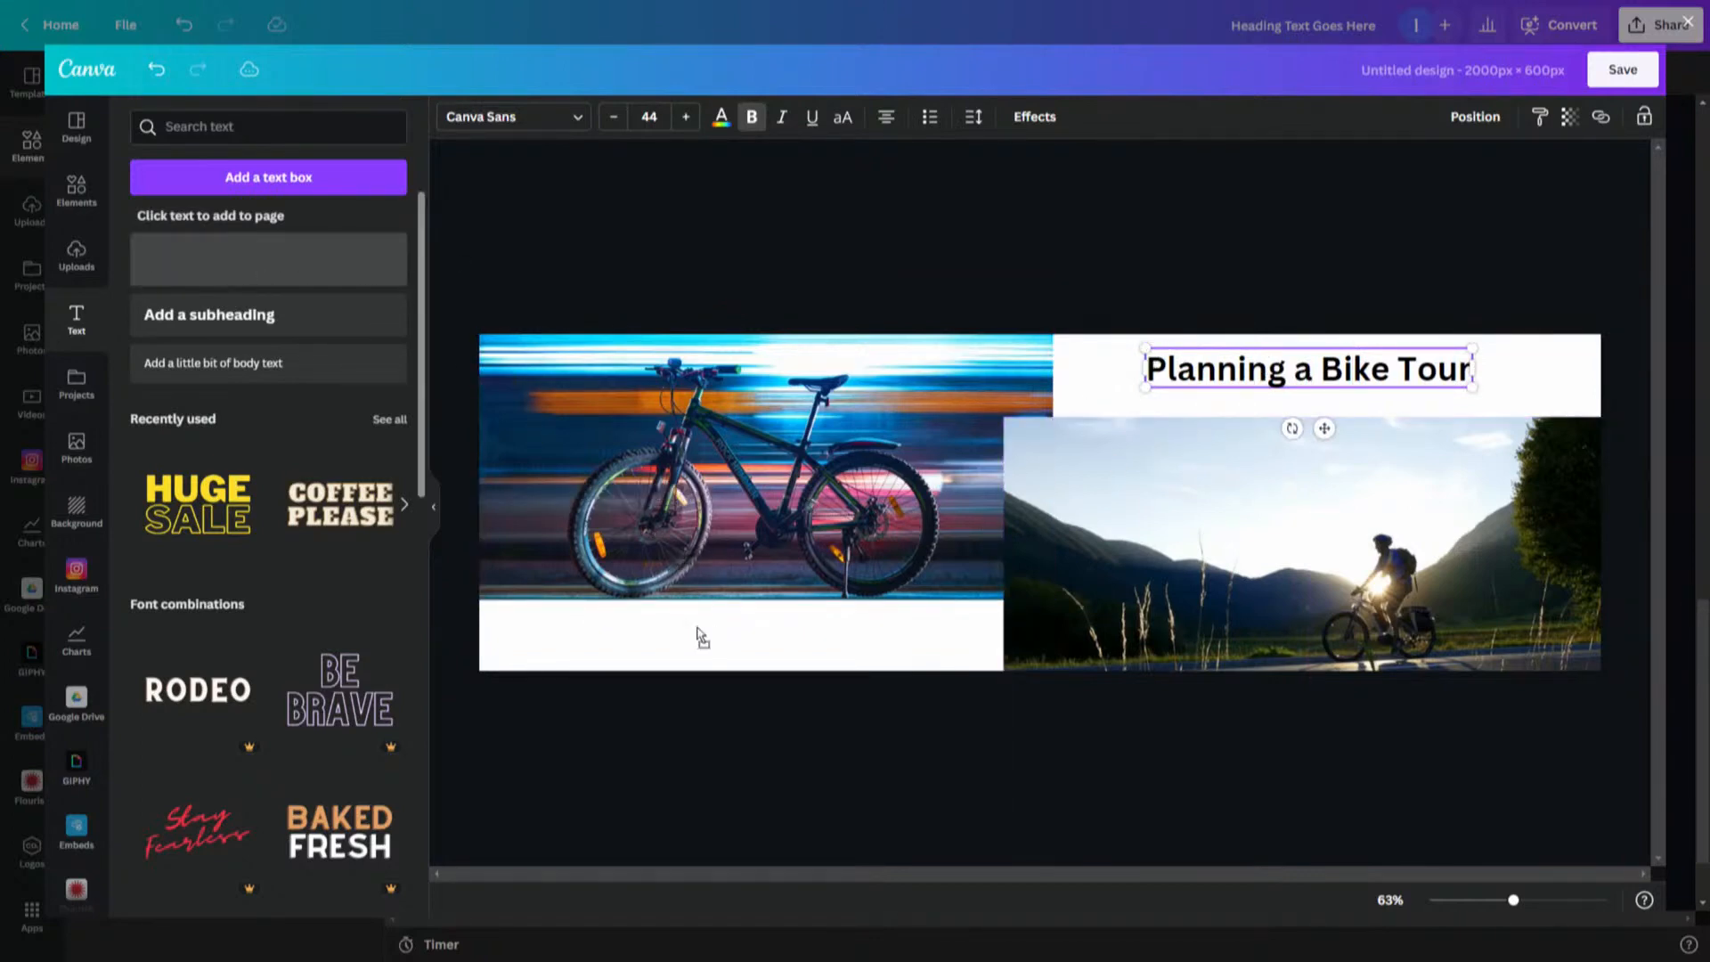
left_click(705, 647)
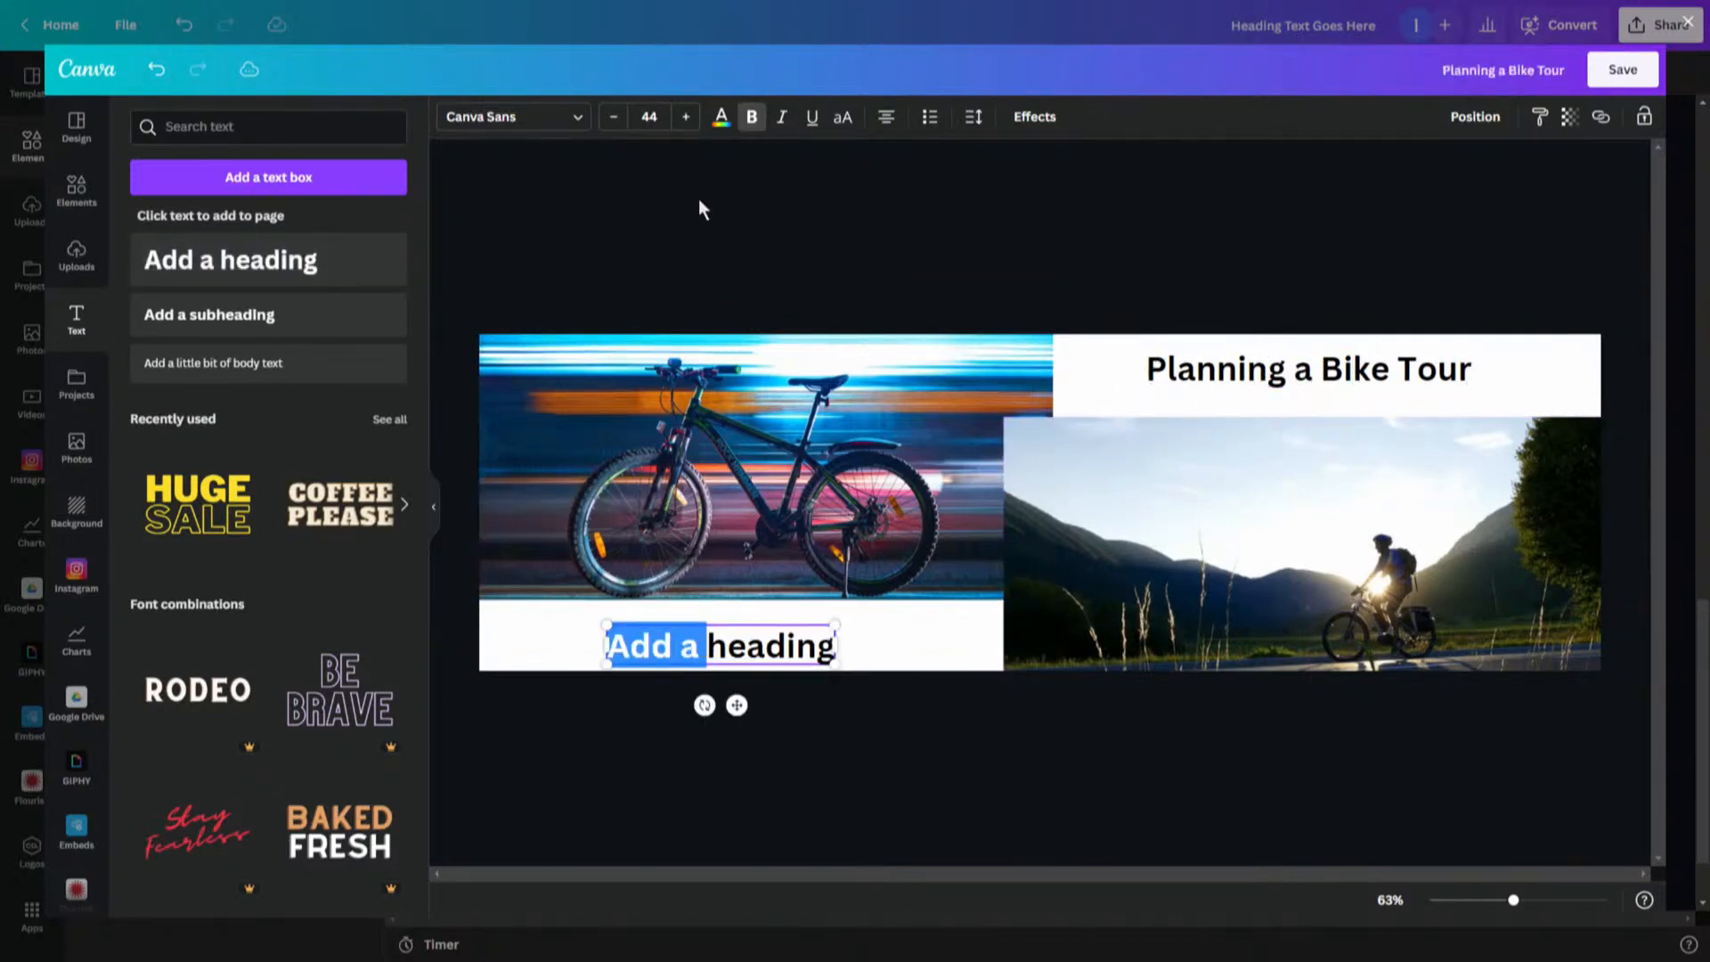
key("ctrl+a")
type("Tips & IOd")
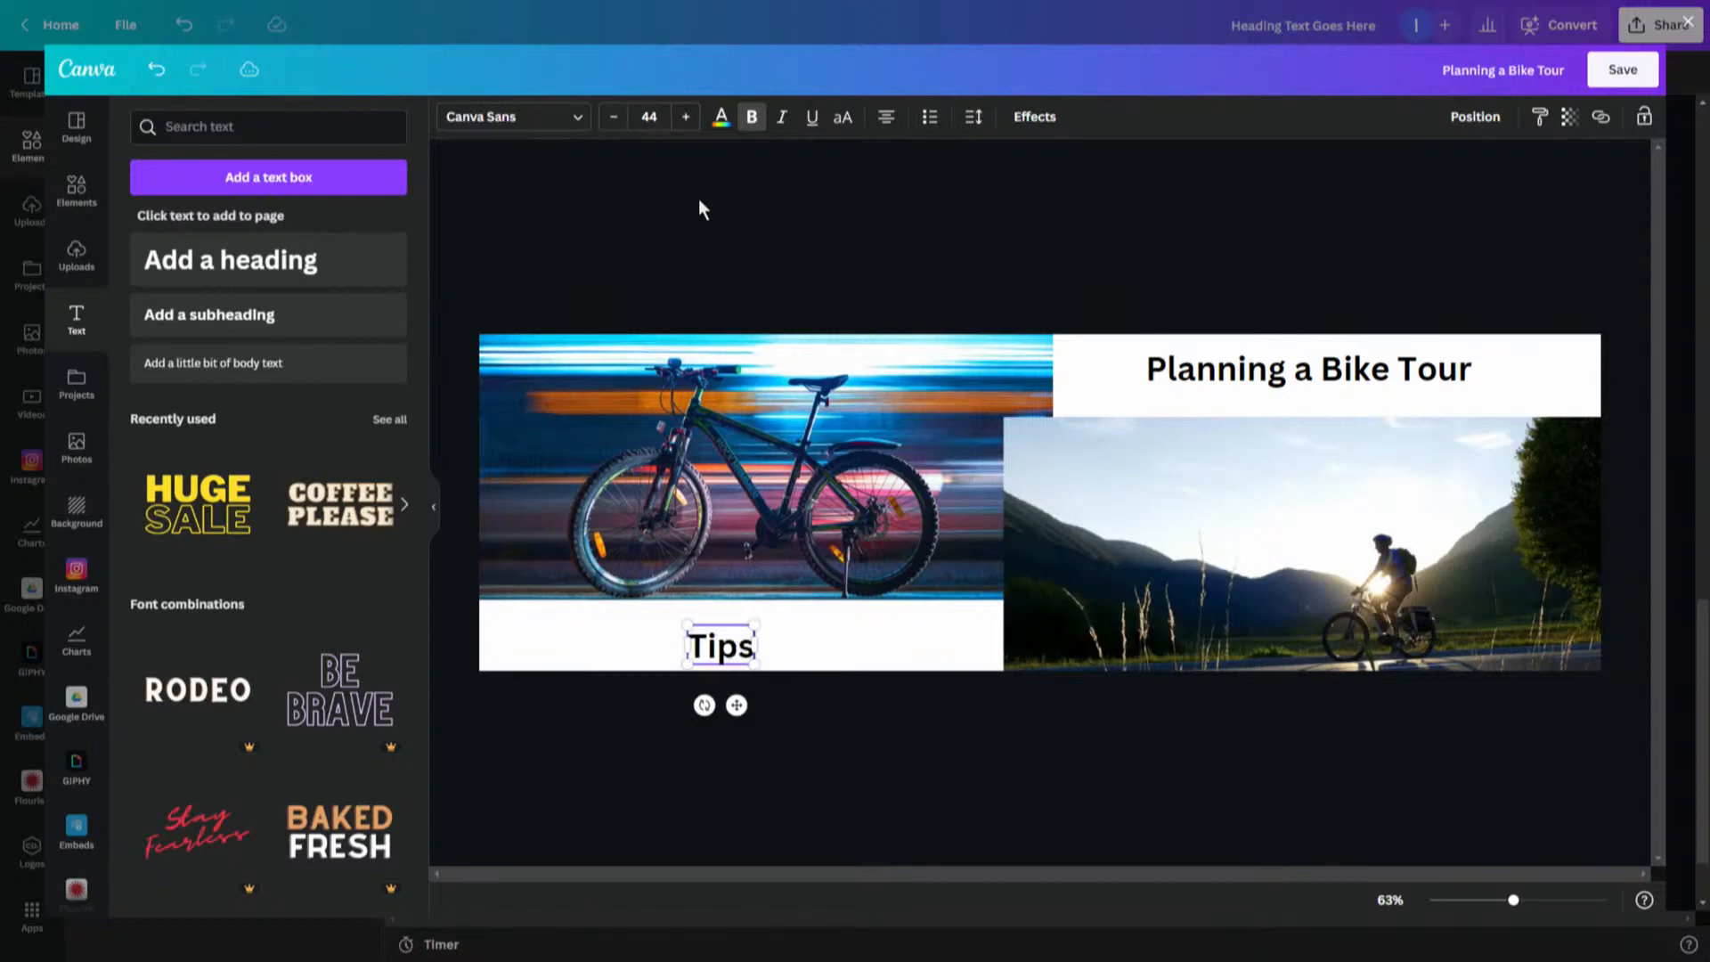
key("BackSpace")
key("BackSpace")
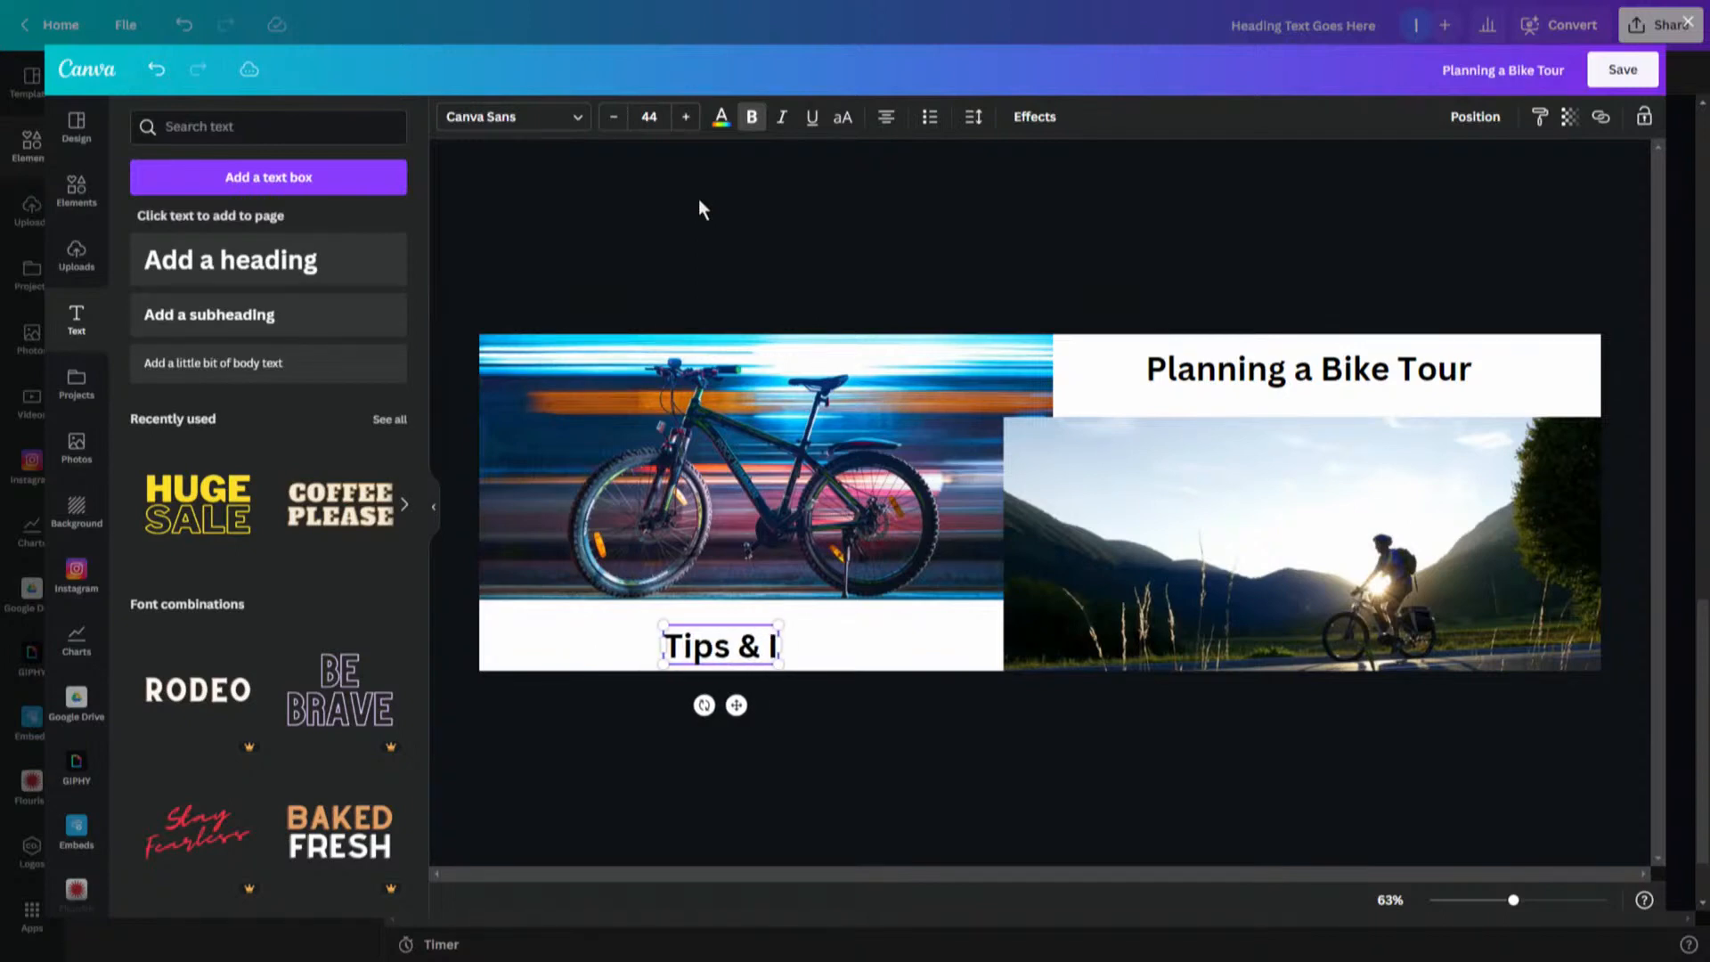
type("deas")
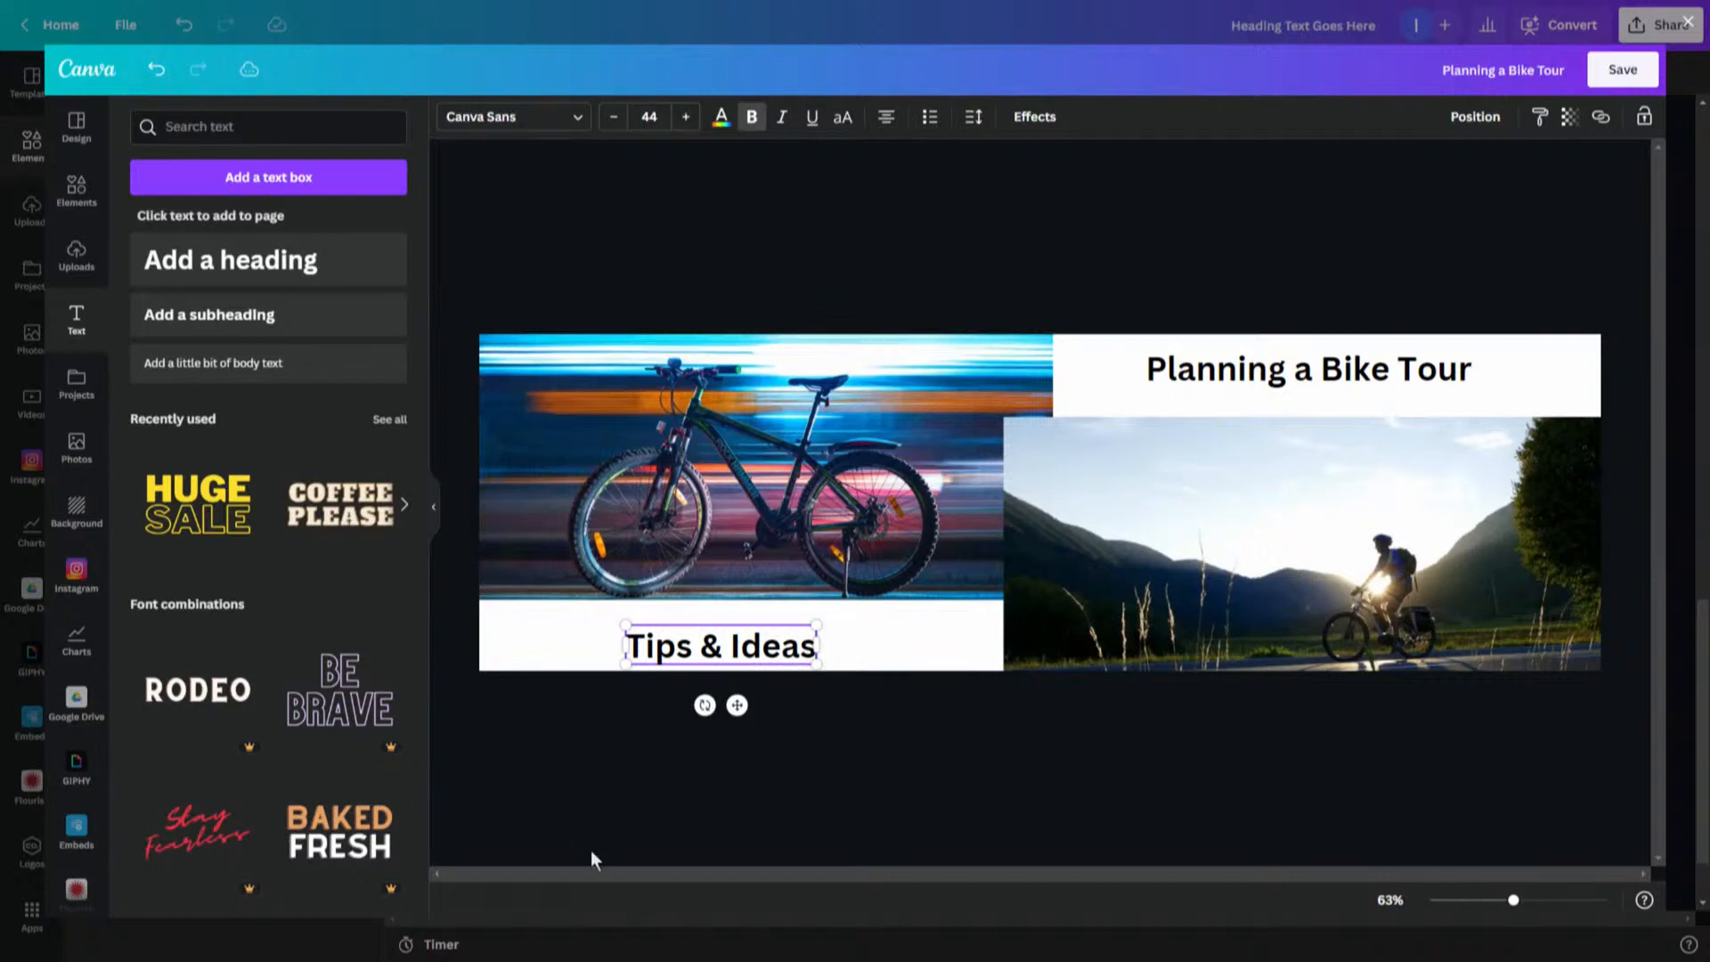
left_click(778, 708)
left_click_drag(766, 651, 791, 619)
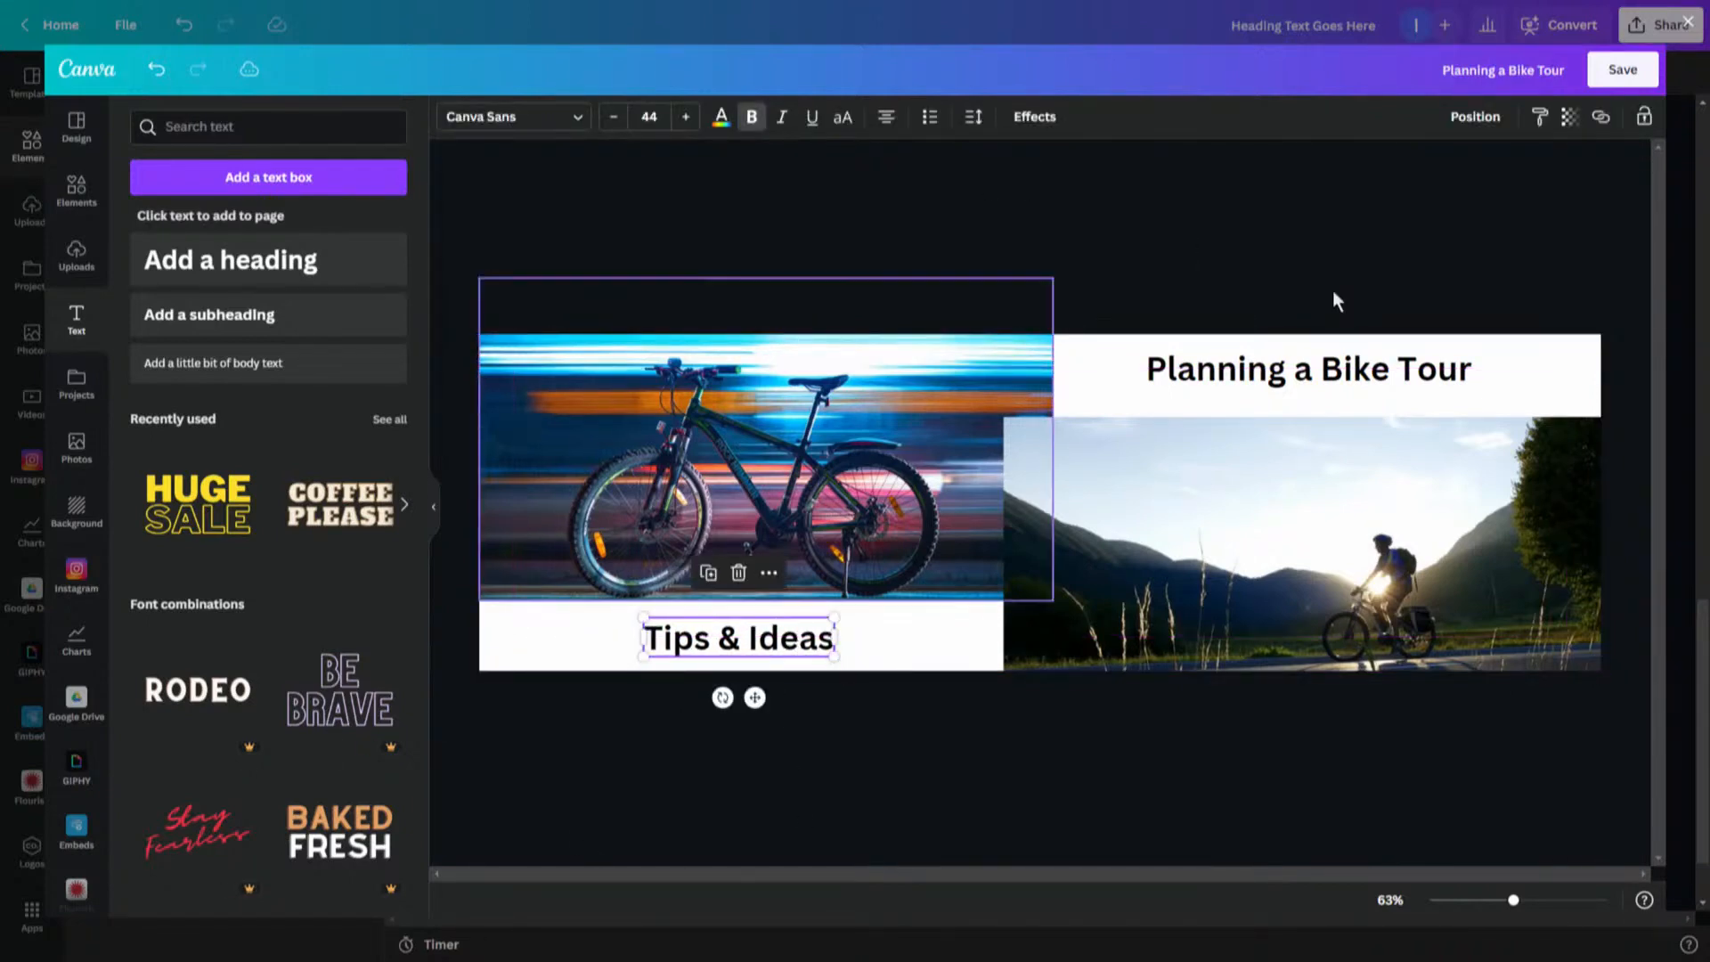
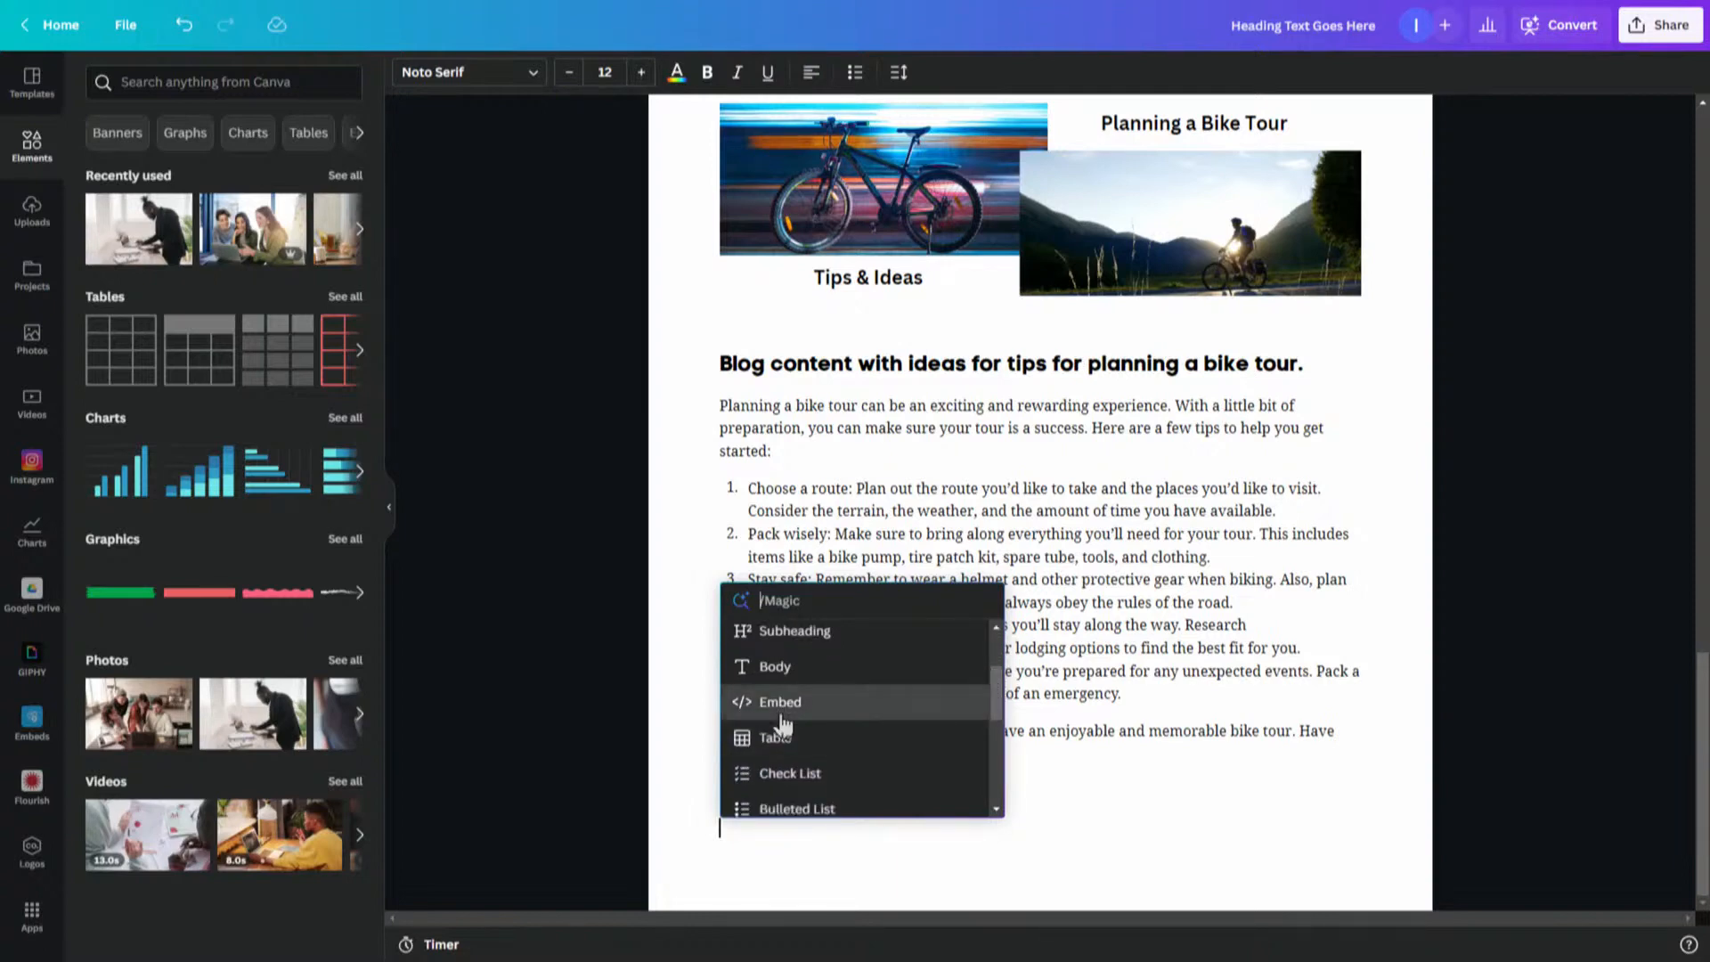
- Copy the Kindle Scribe review video's iframe embed code from YouTube's share options
left_click(782, 712)
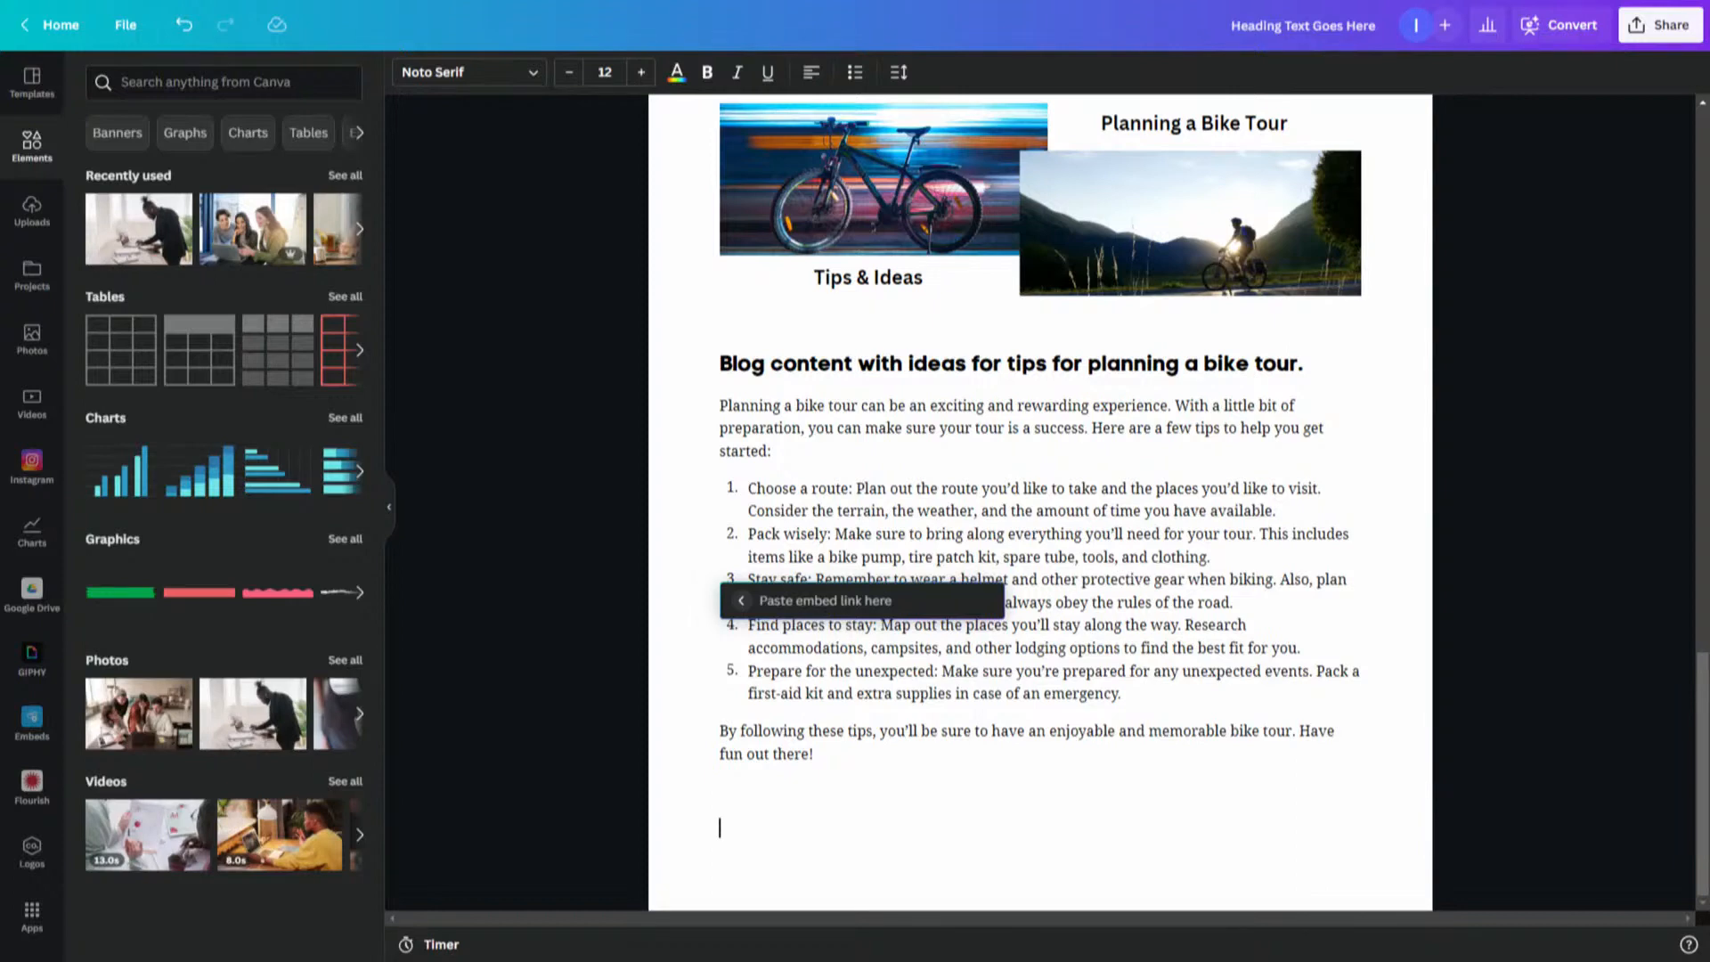
left_click_drag(258, 961, 769, 143)
left_click(830, 336)
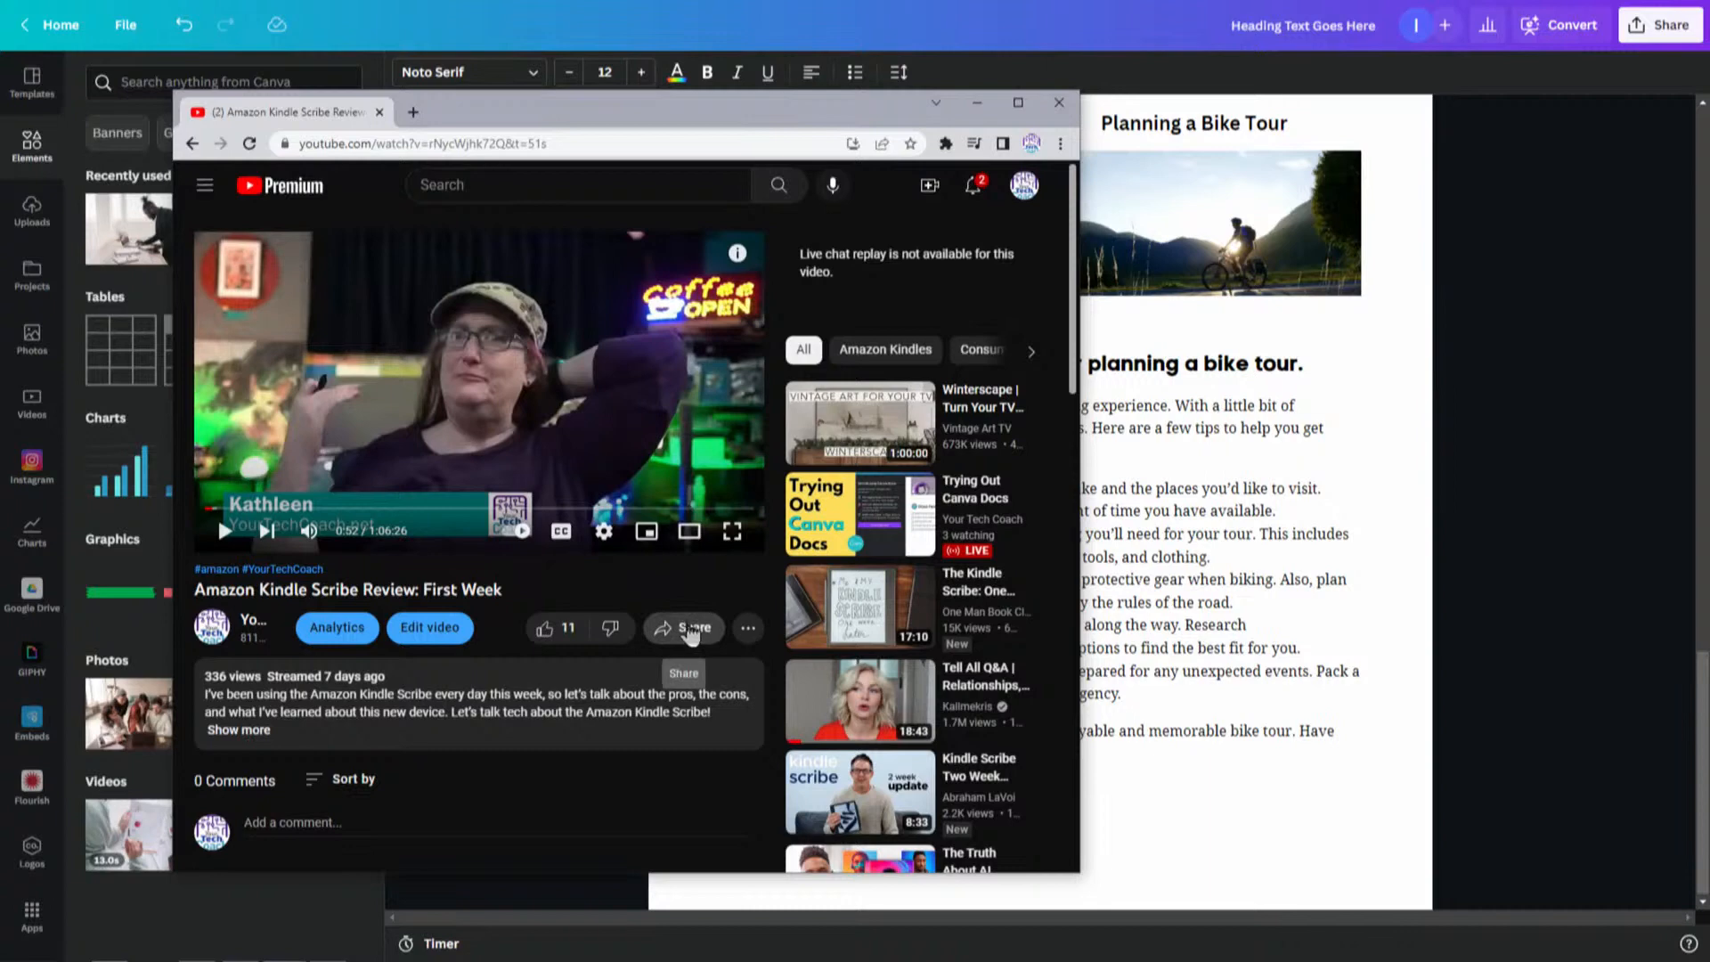
left_click(690, 631)
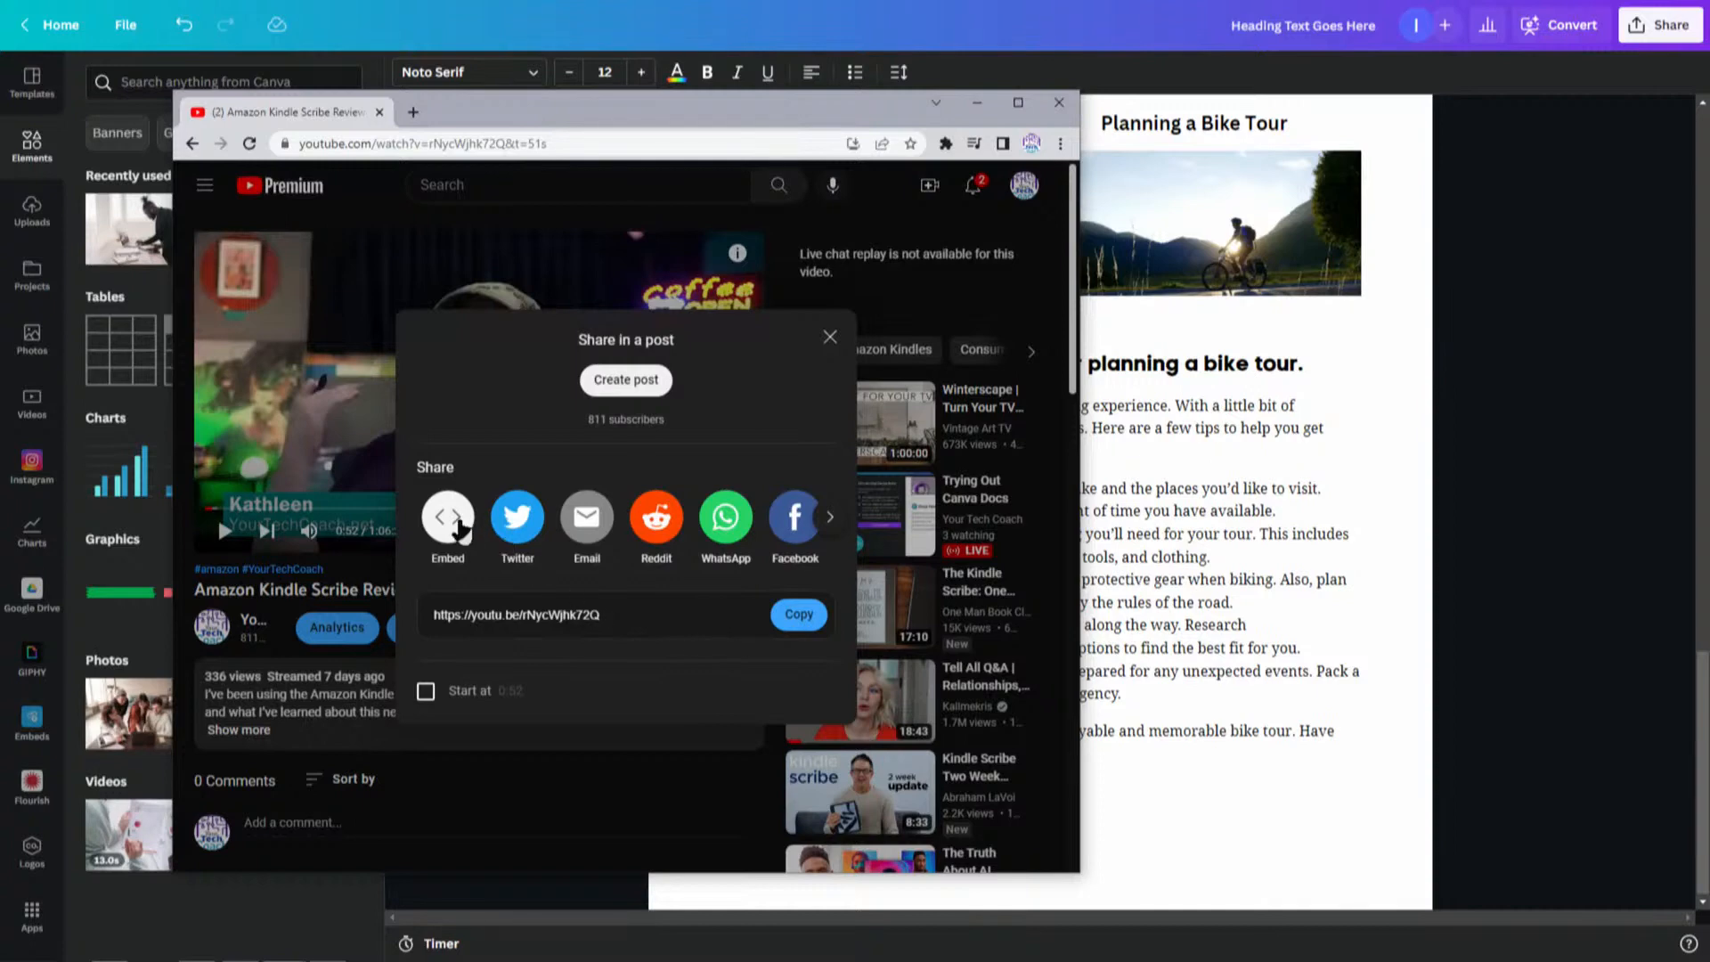
left_click(450, 521)
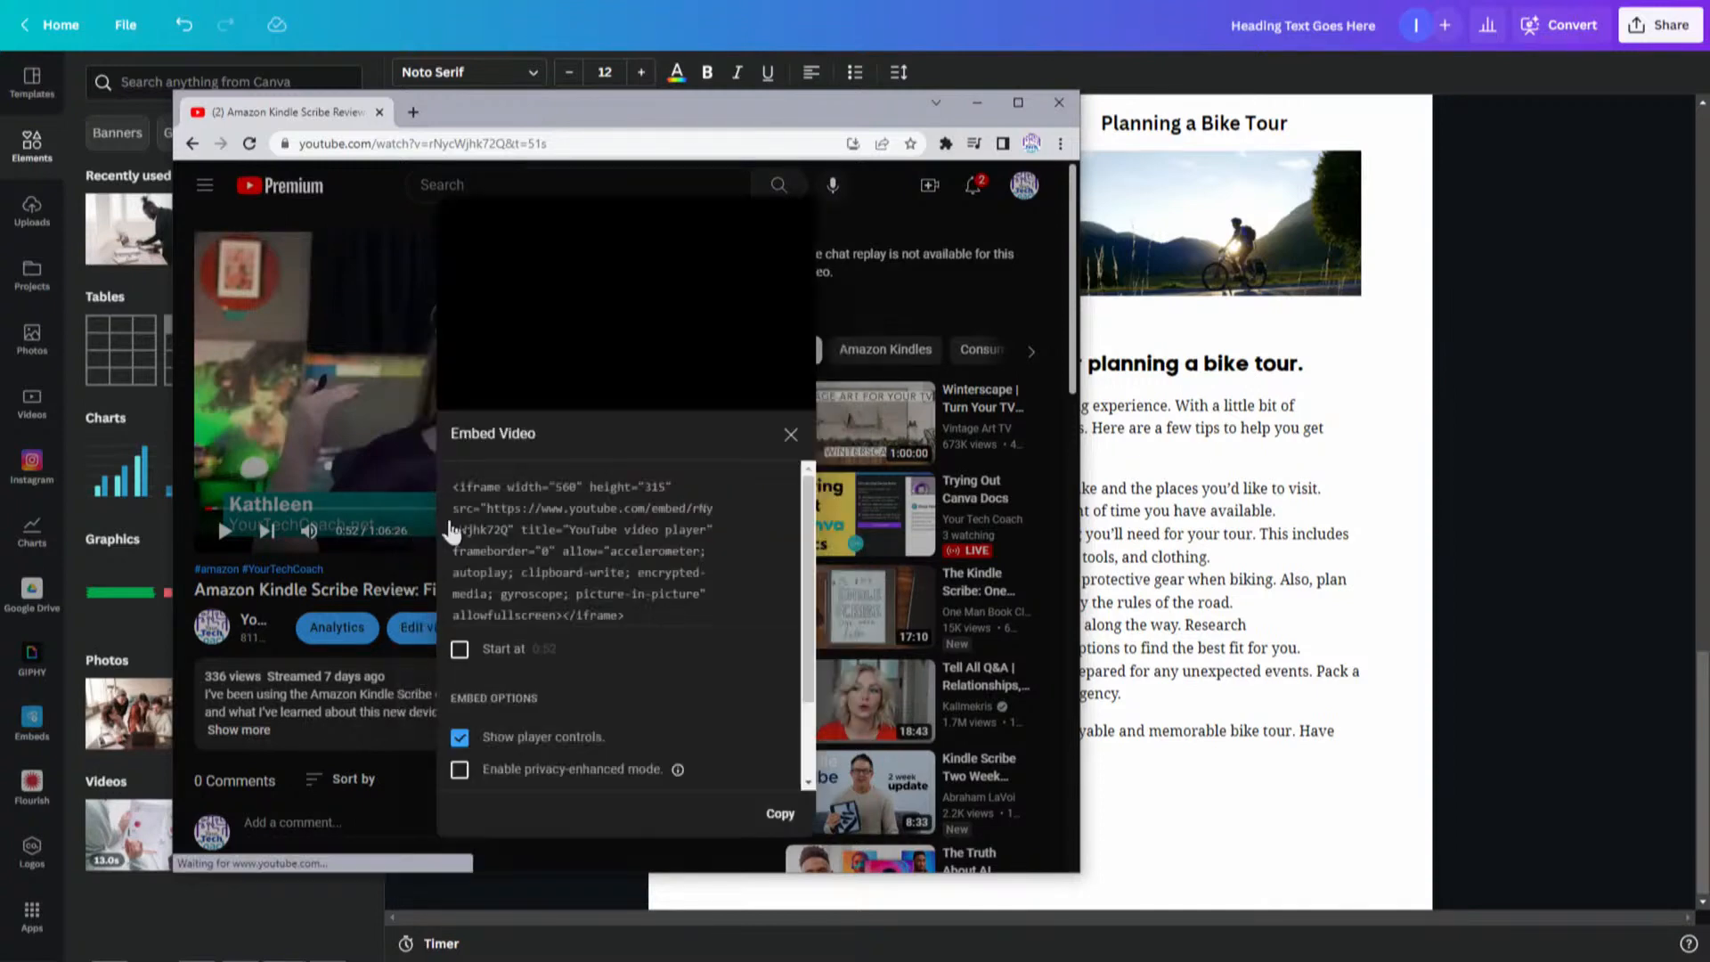
left_click_drag(810, 648, 814, 741)
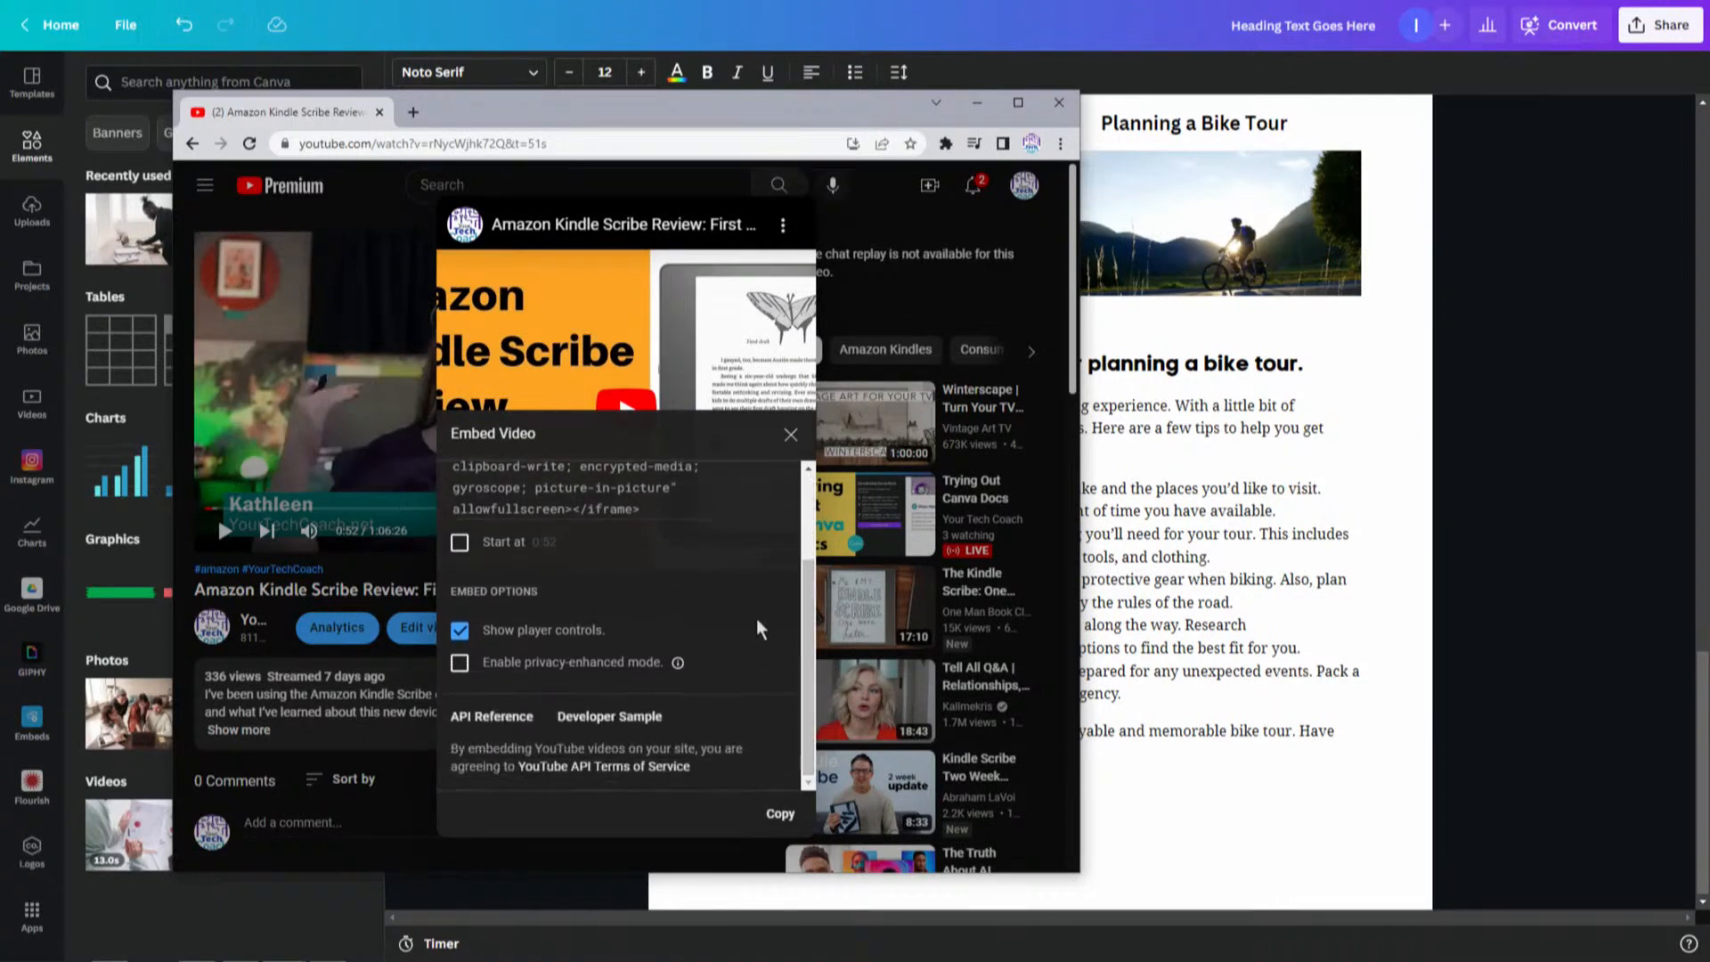
left_click(779, 818)
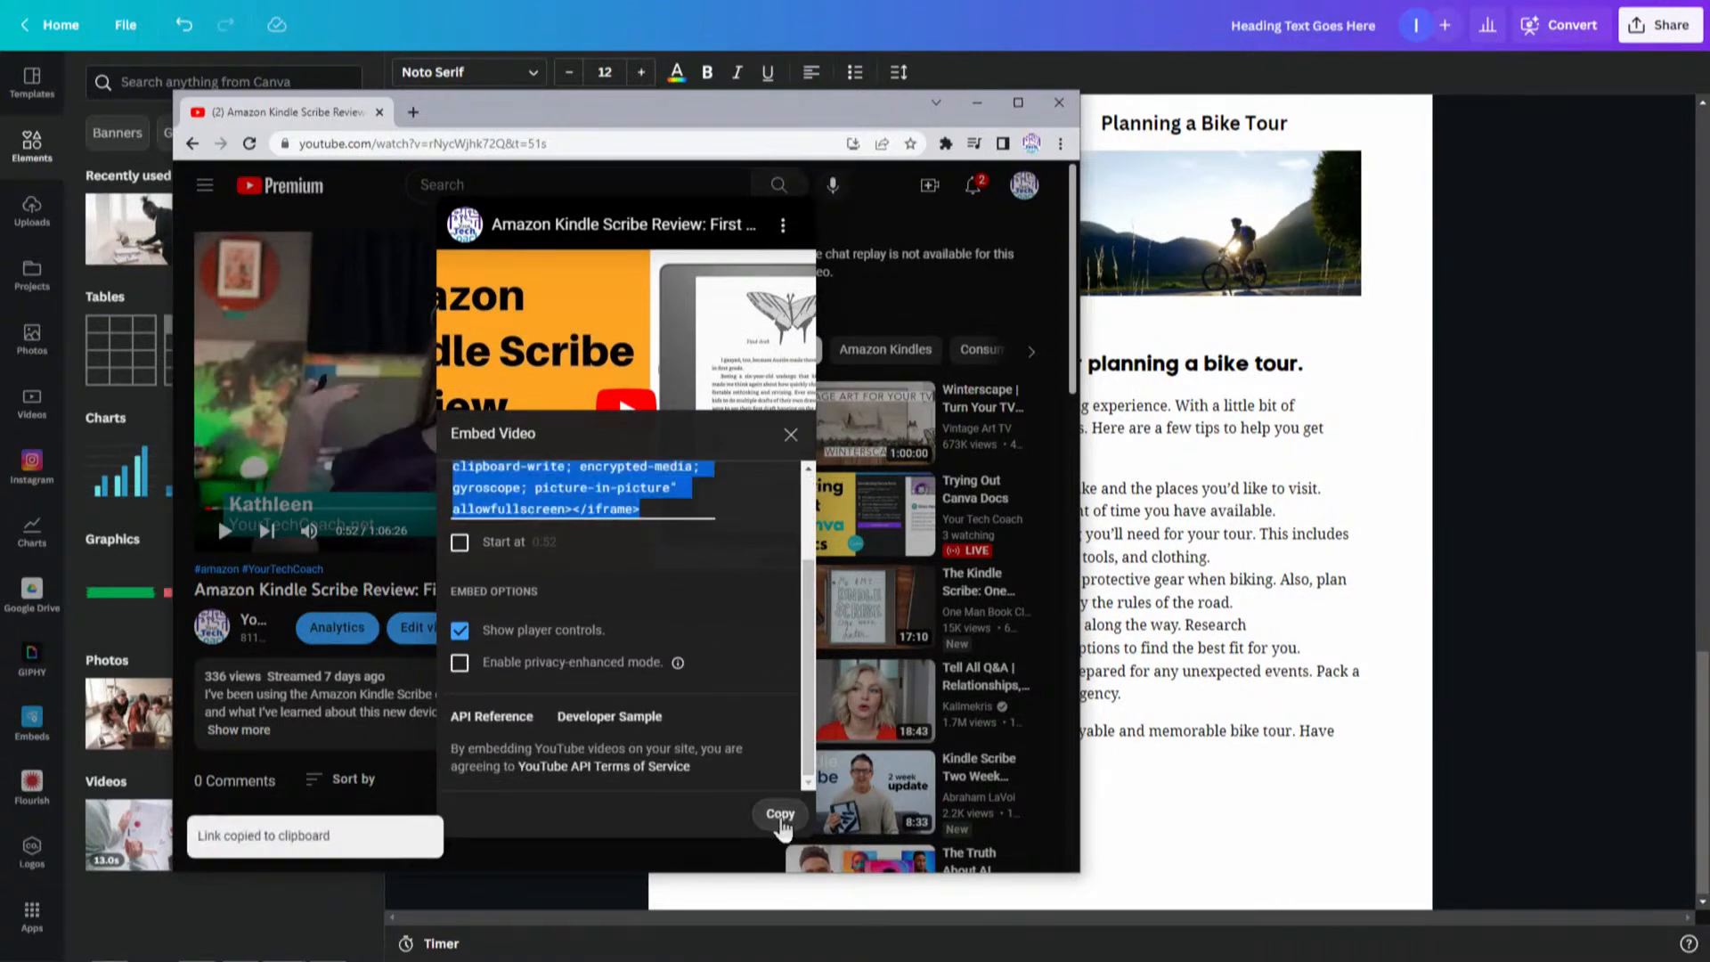
- Try to embed the copied iframe code in a new block below the closing paragraph
left_click(1205, 813)
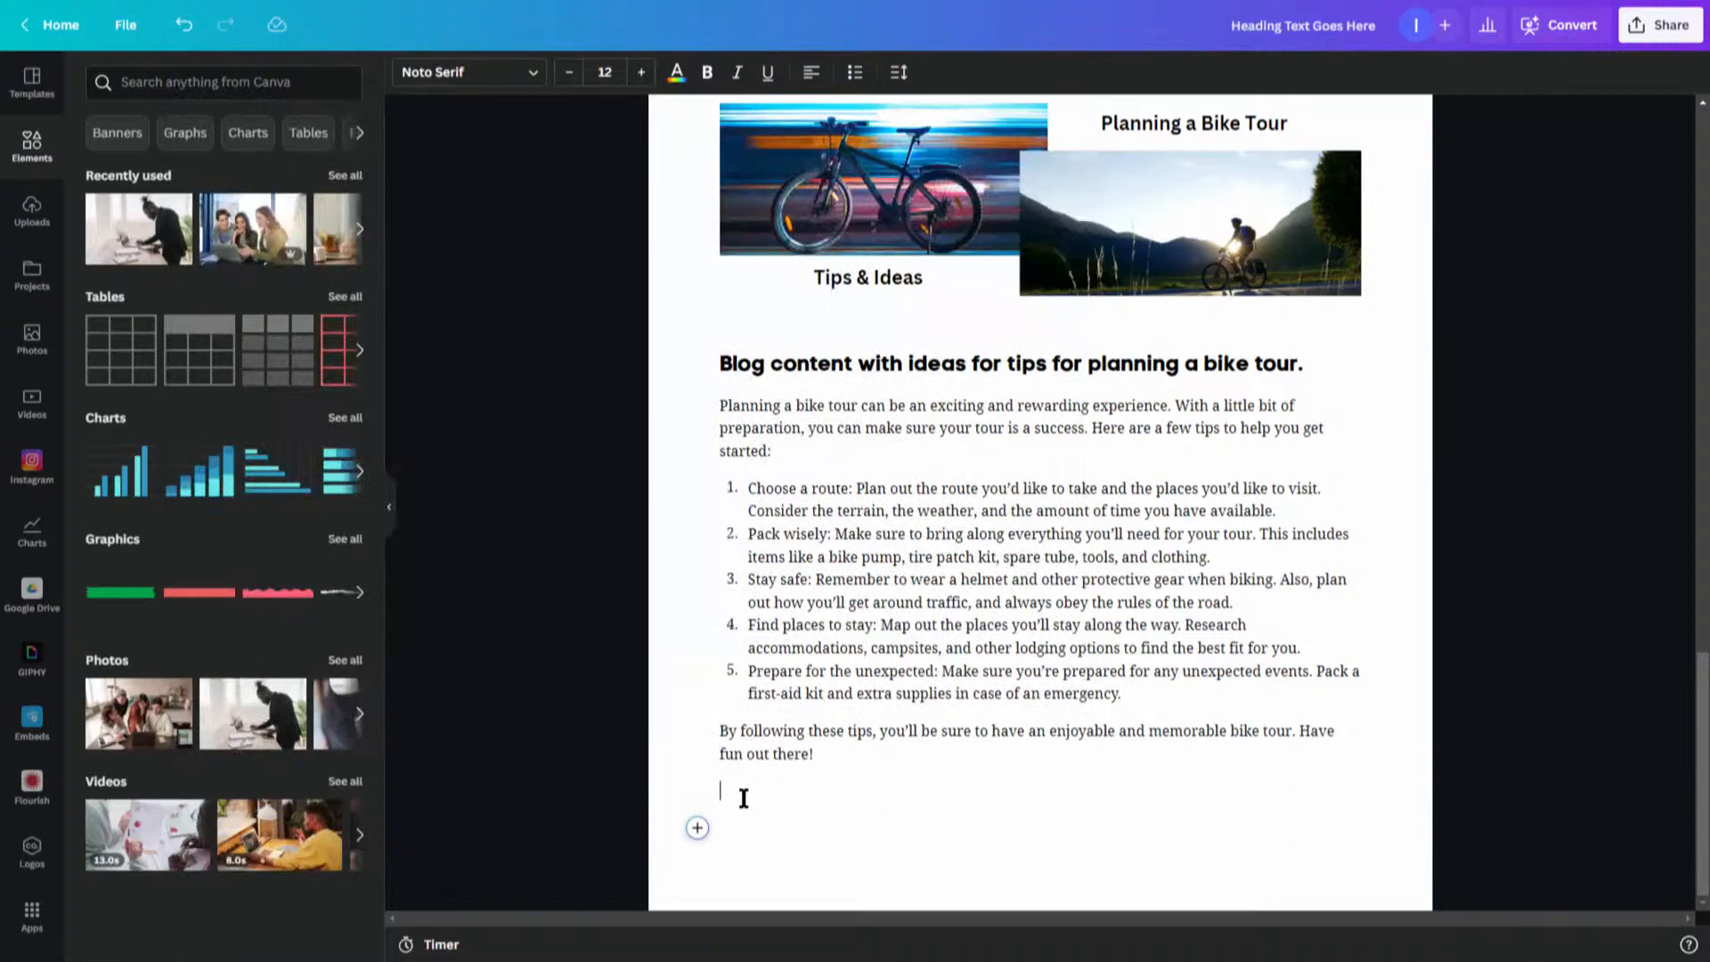
left_click(698, 791)
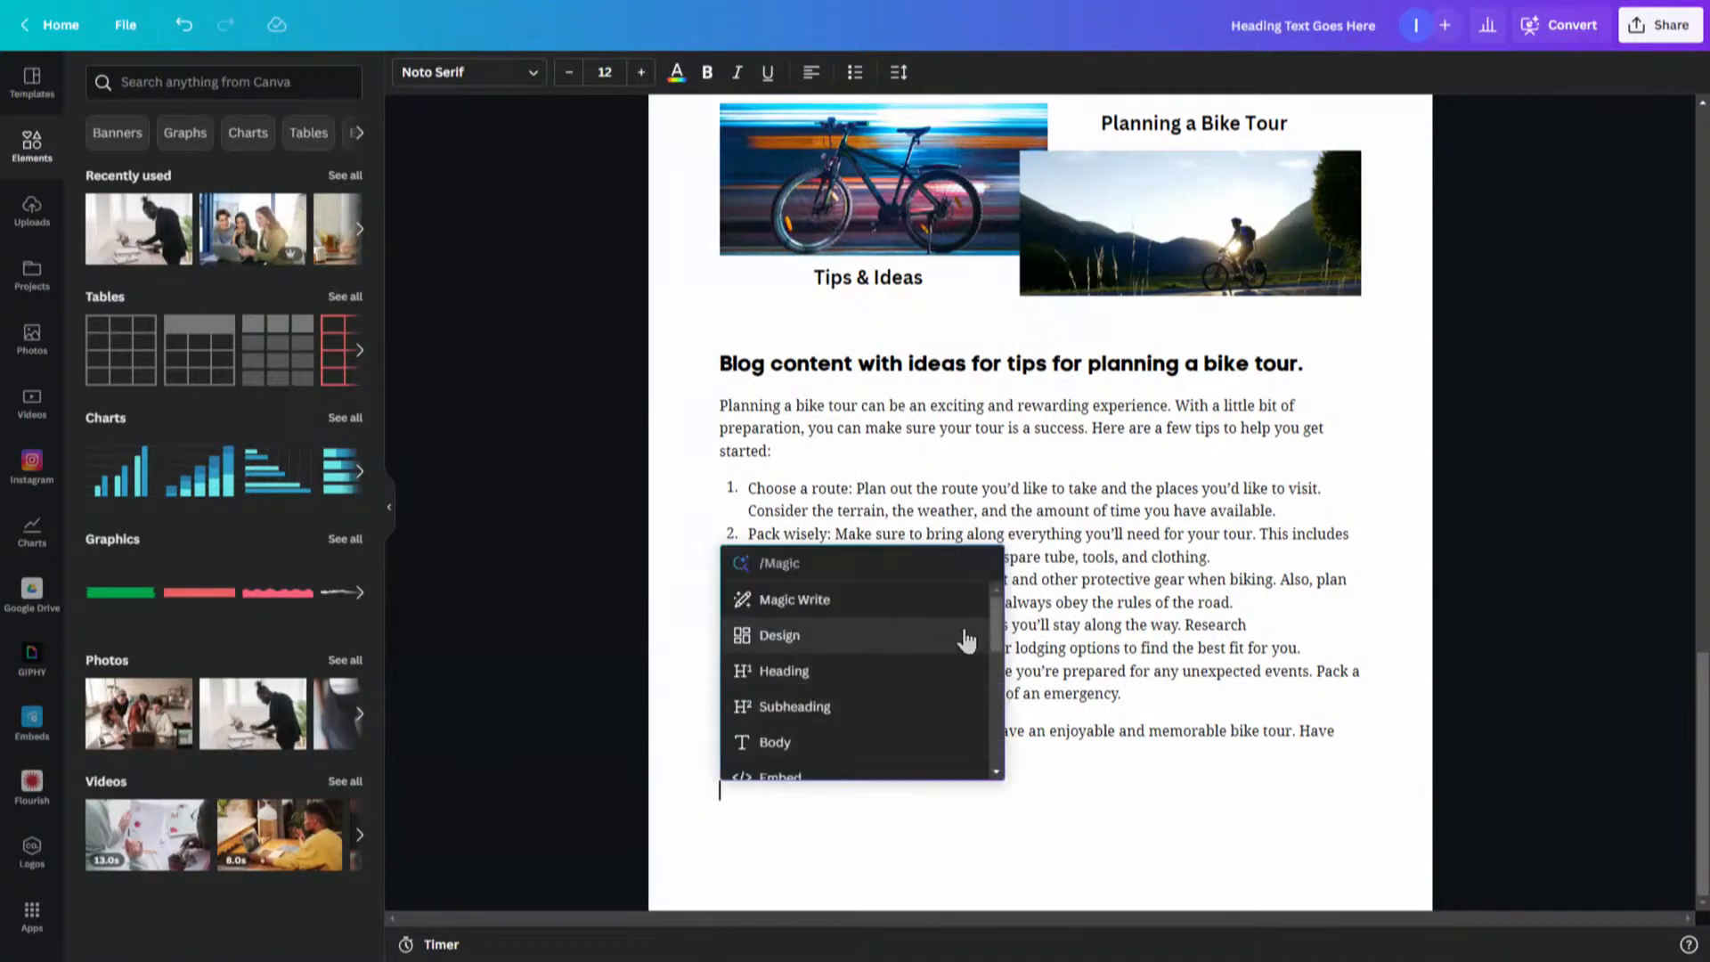
scroll(984, 663, "down", 2)
left_click(773, 718)
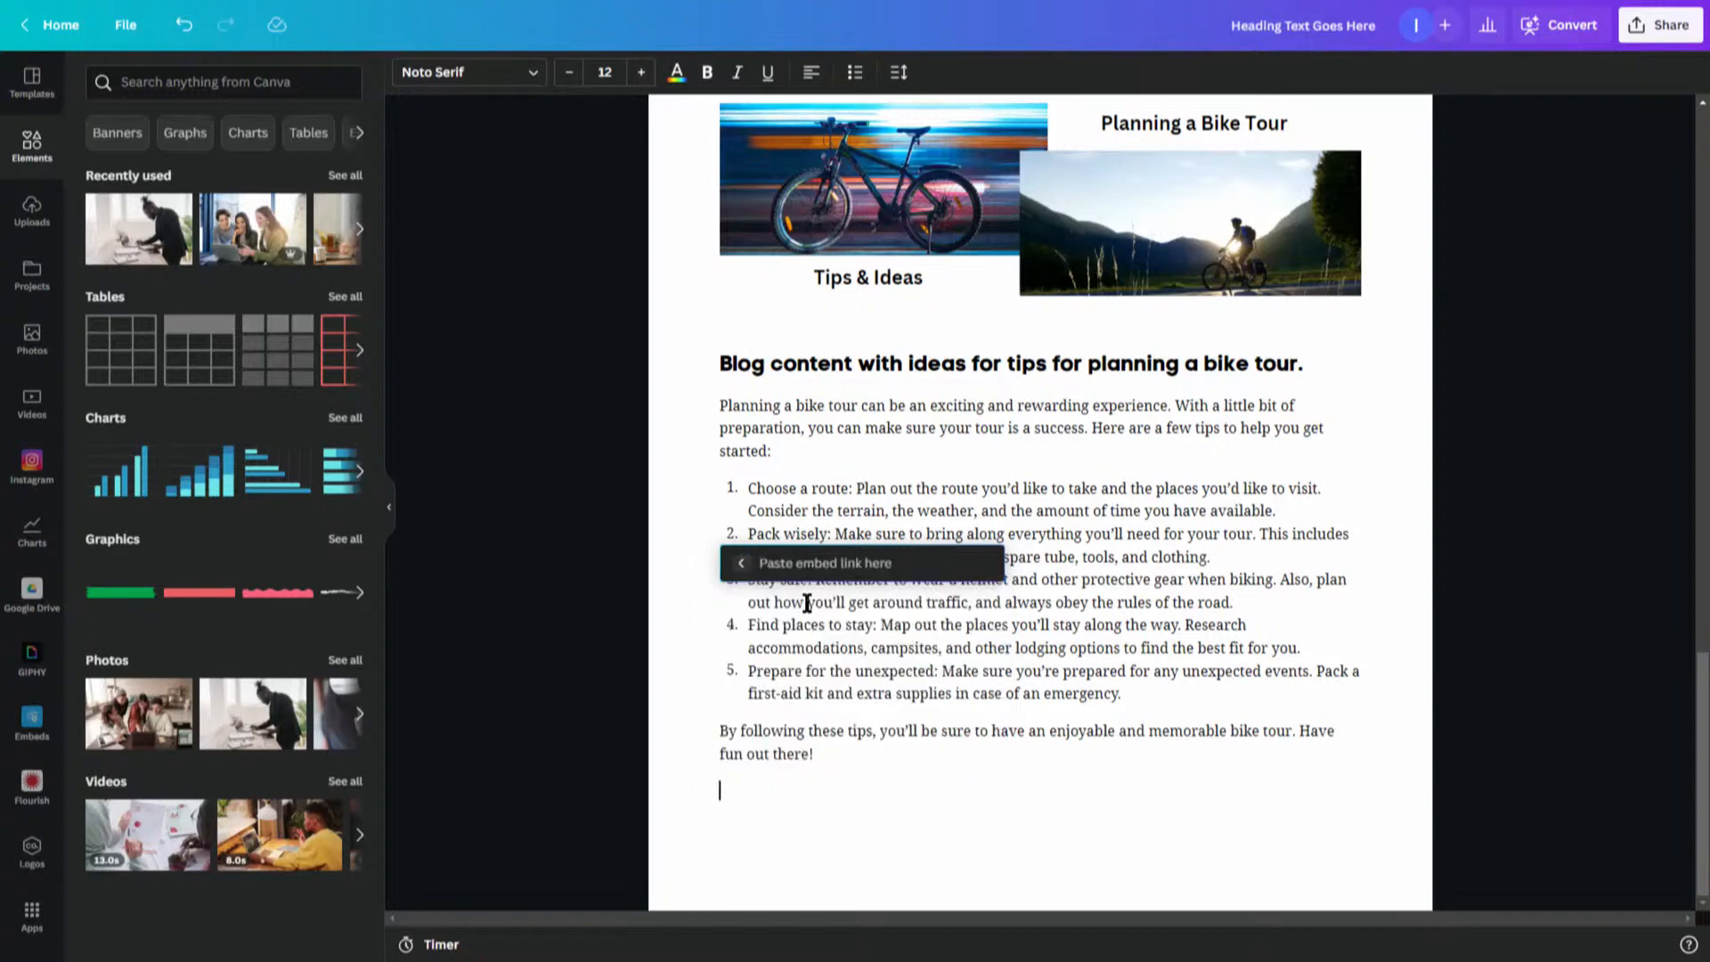
key("ctrl+v")
key("Return")
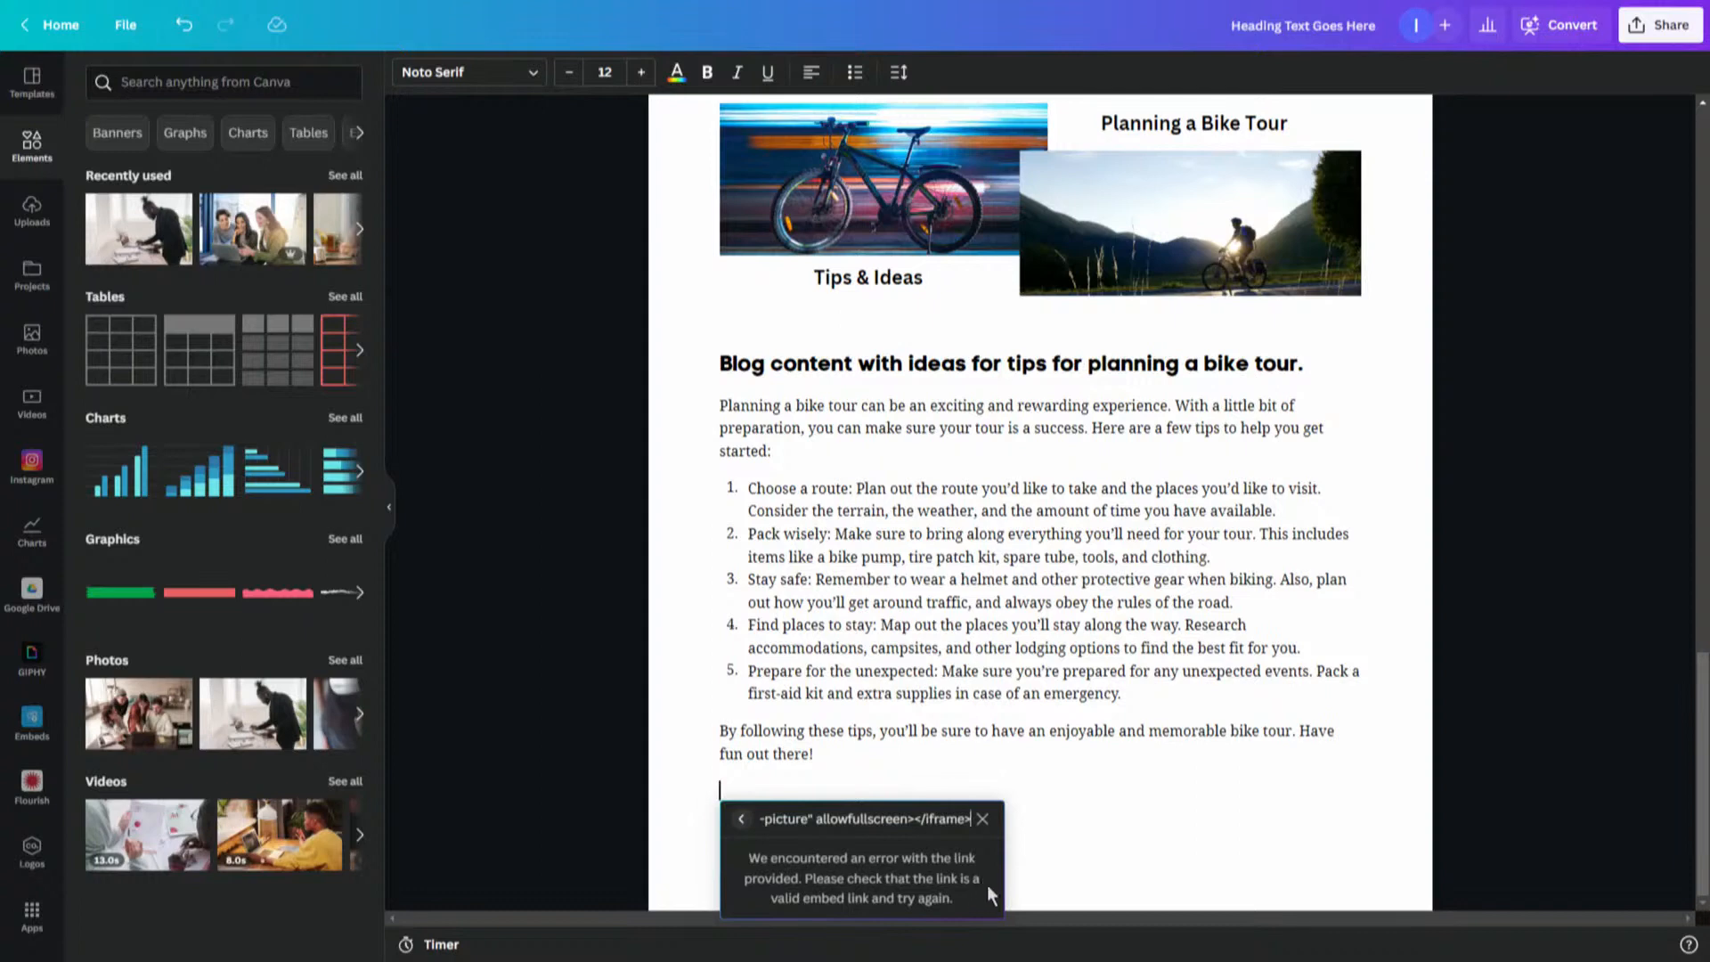
left_click(982, 819)
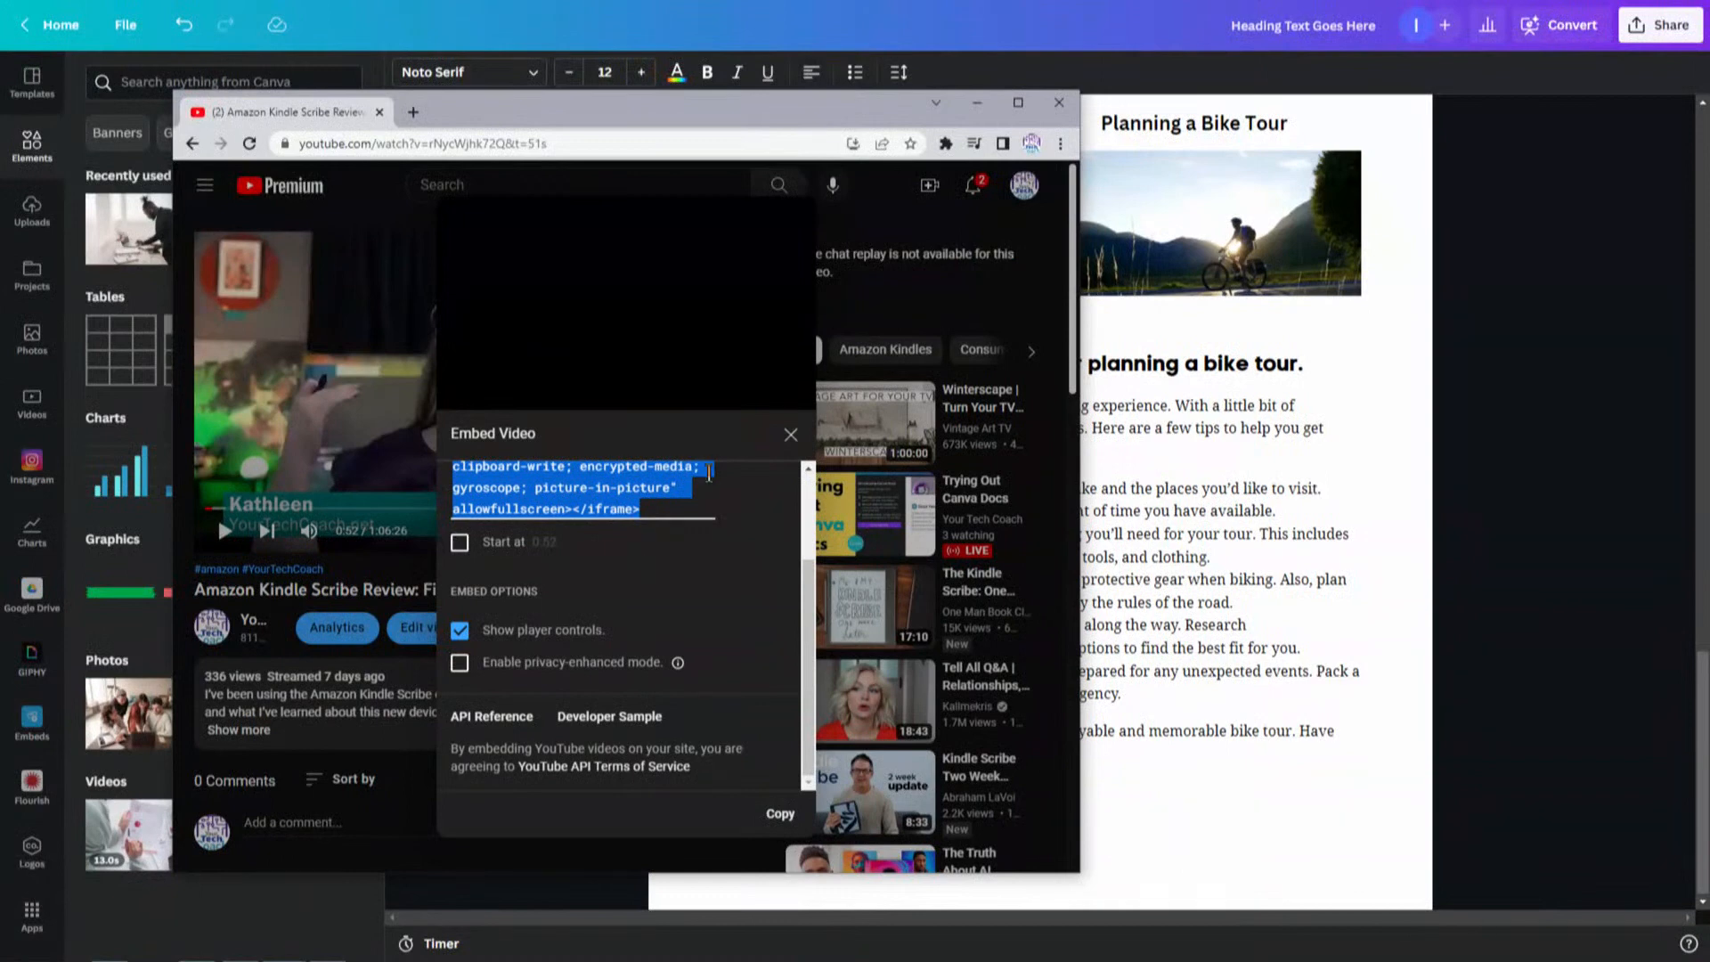
- Close the embed code dialog and copy the video's short share link
left_click_drag(806, 607, 802, 512)
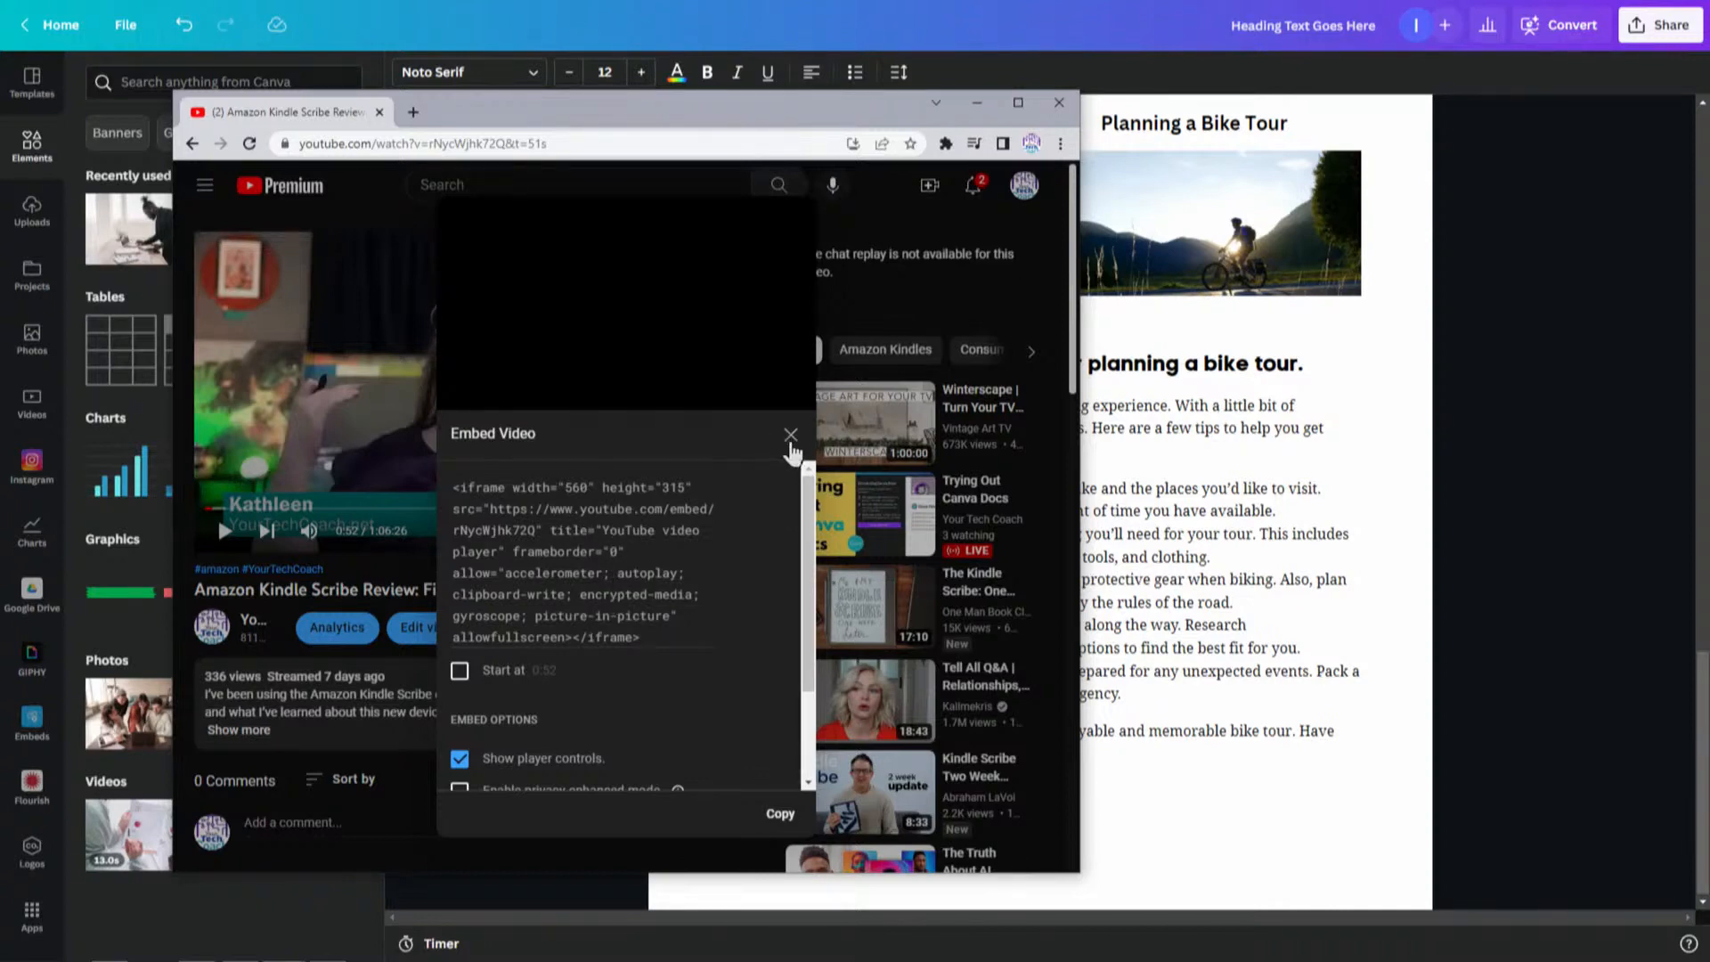
left_click(791, 435)
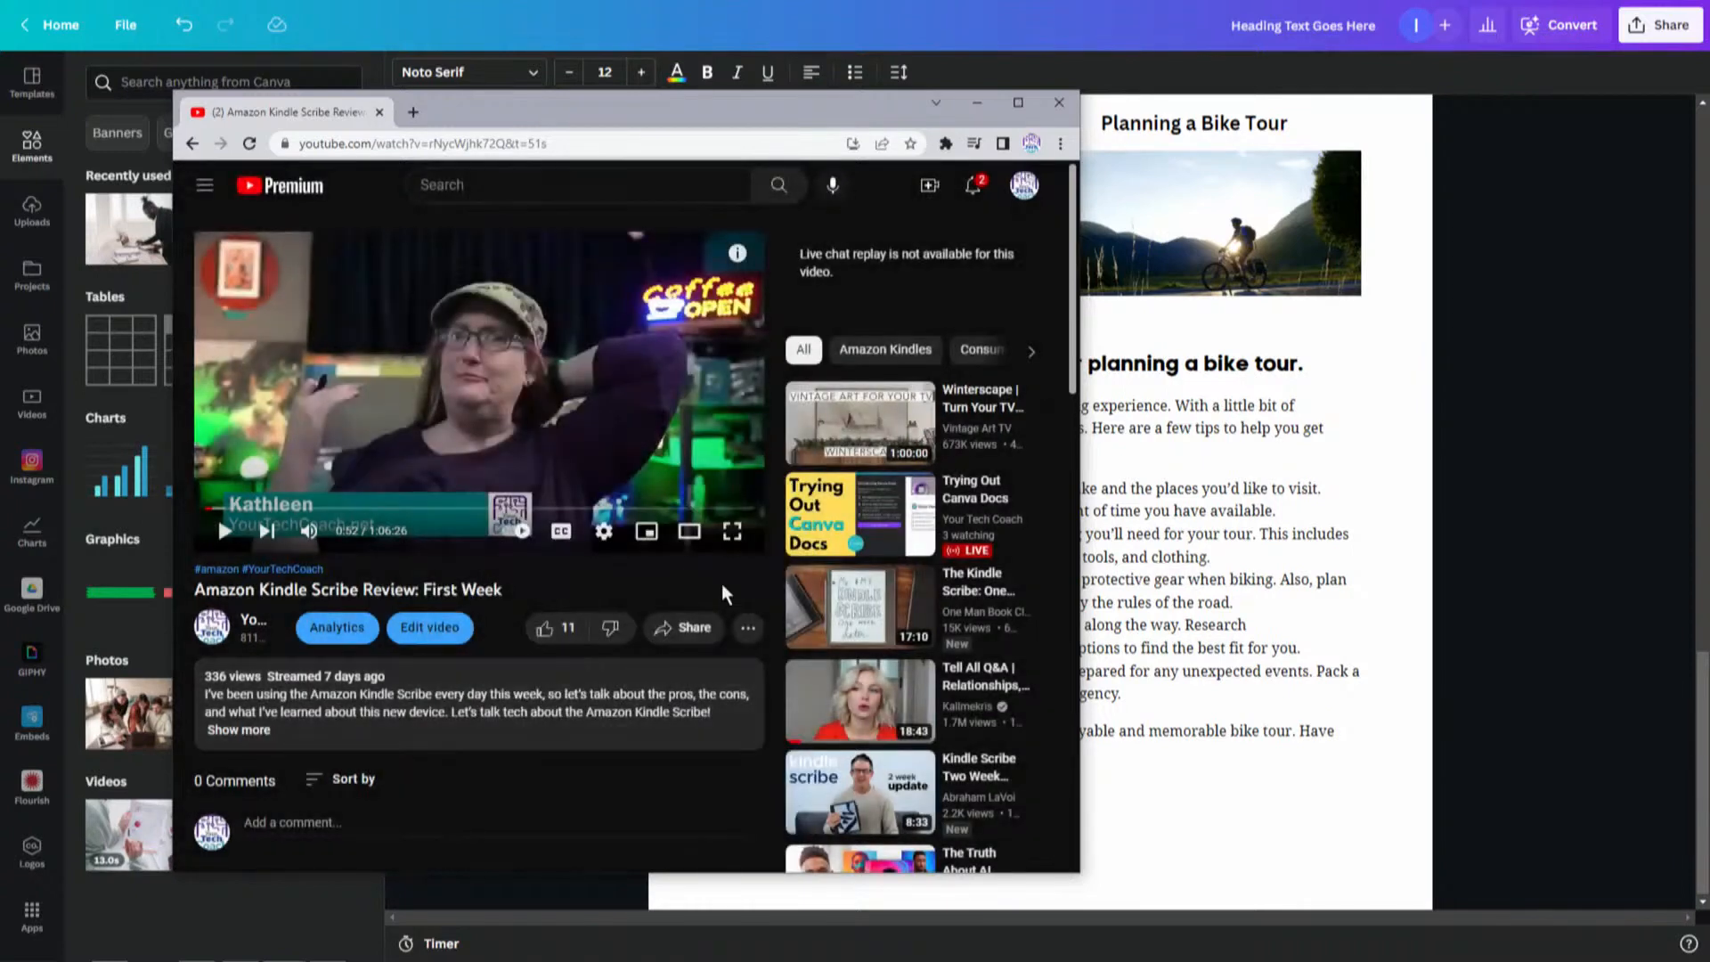
left_click(685, 628)
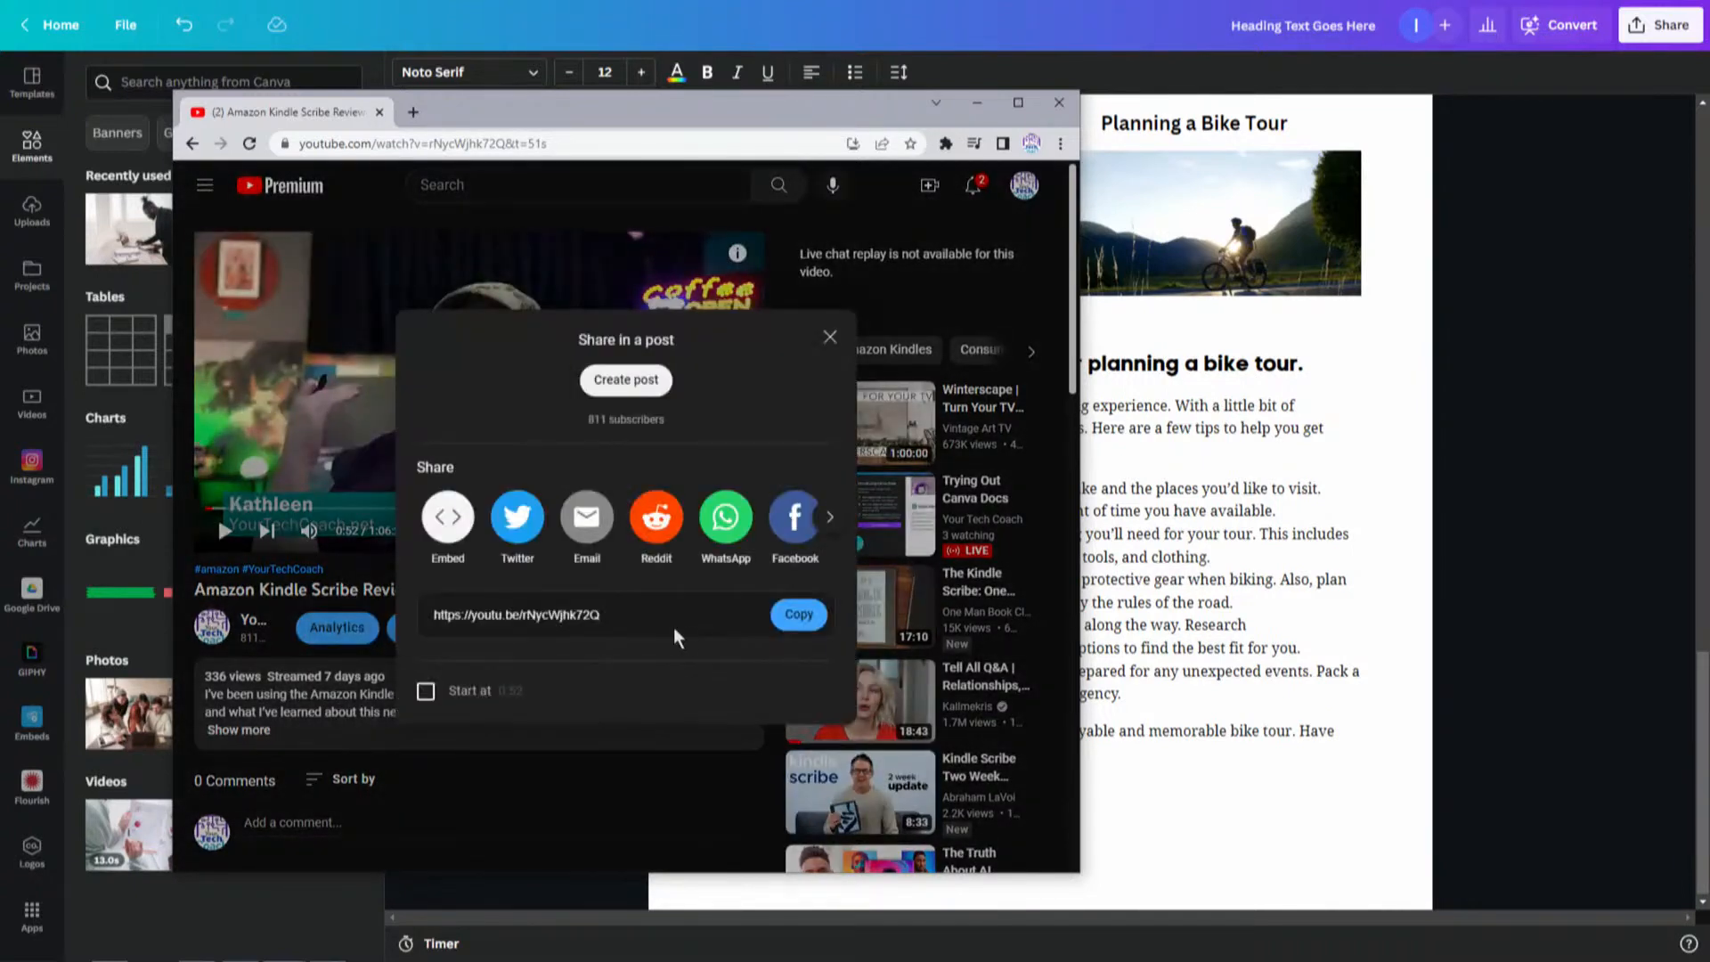
left_click(799, 616)
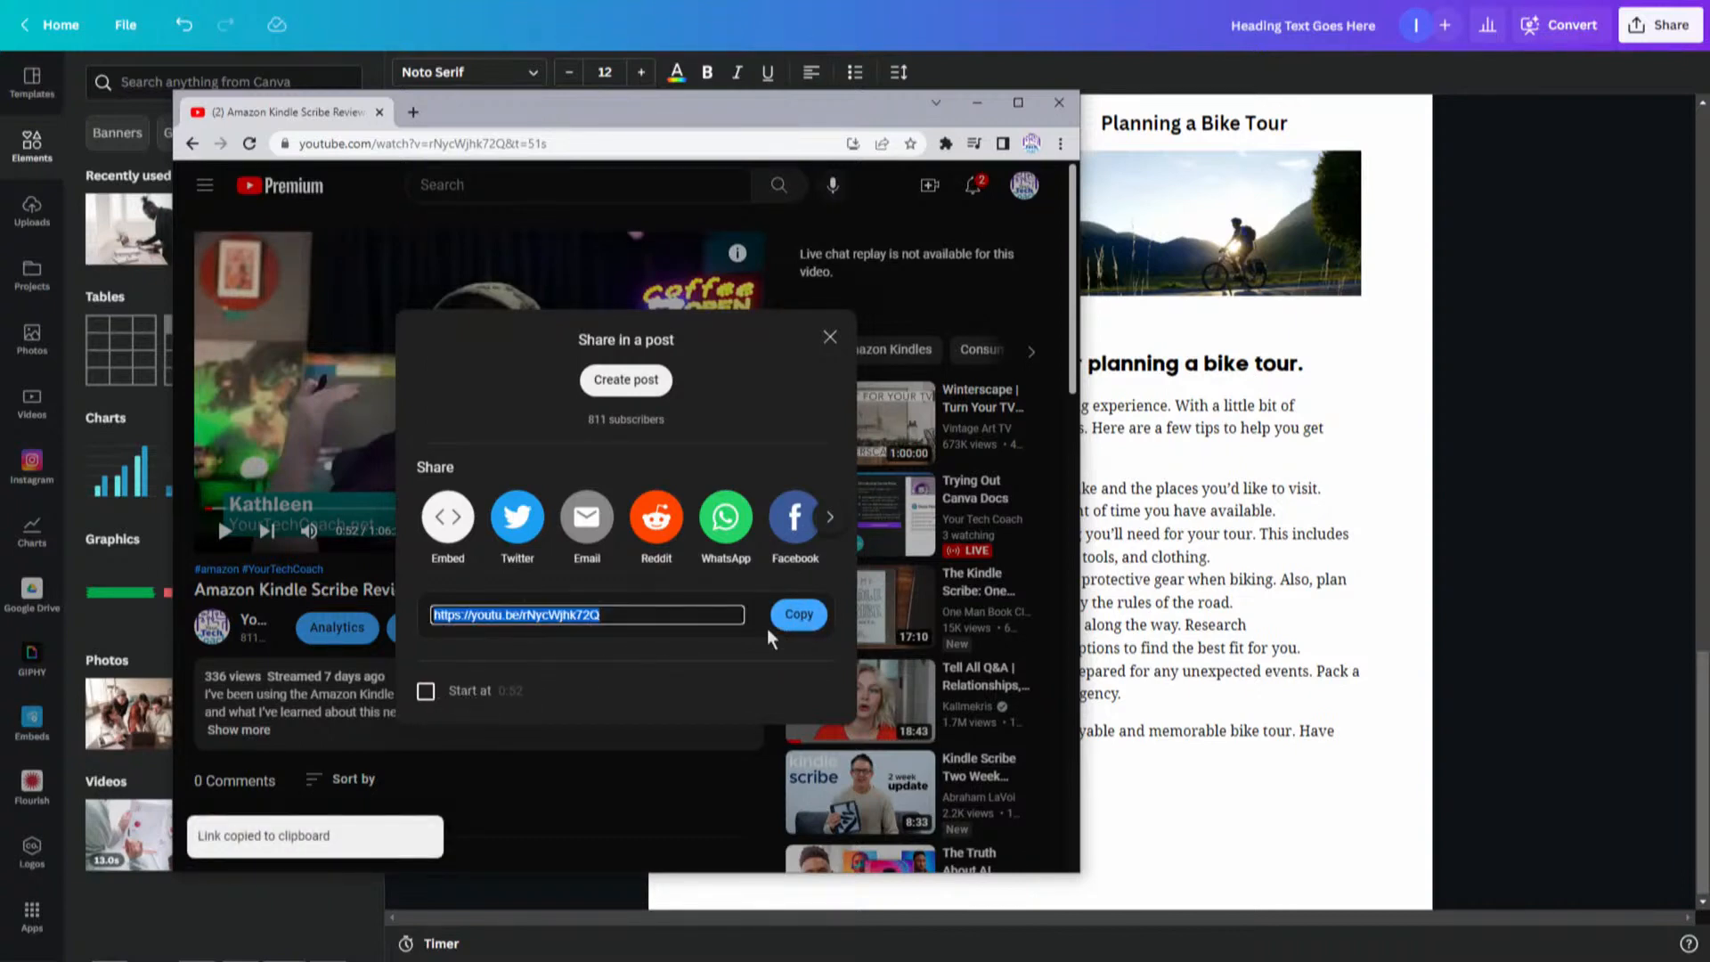
left_click(829, 341)
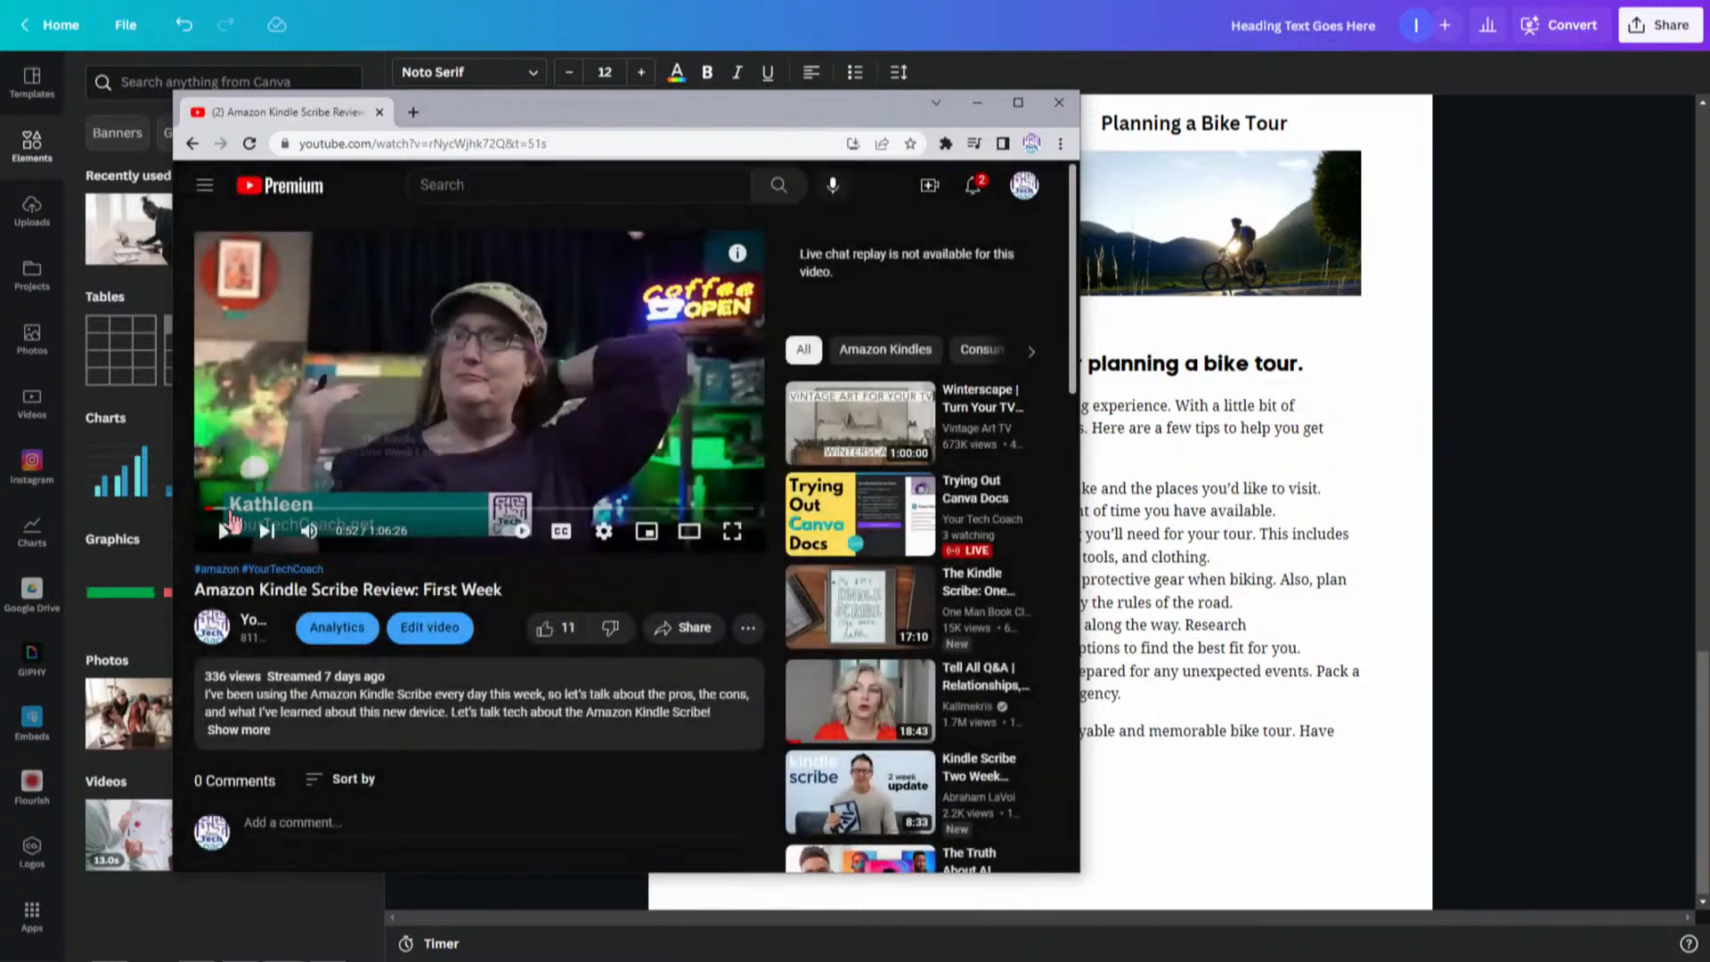
- Move the video to 19:12 and copy its share link starting at that time
left_click_drag(218, 508, 361, 516)
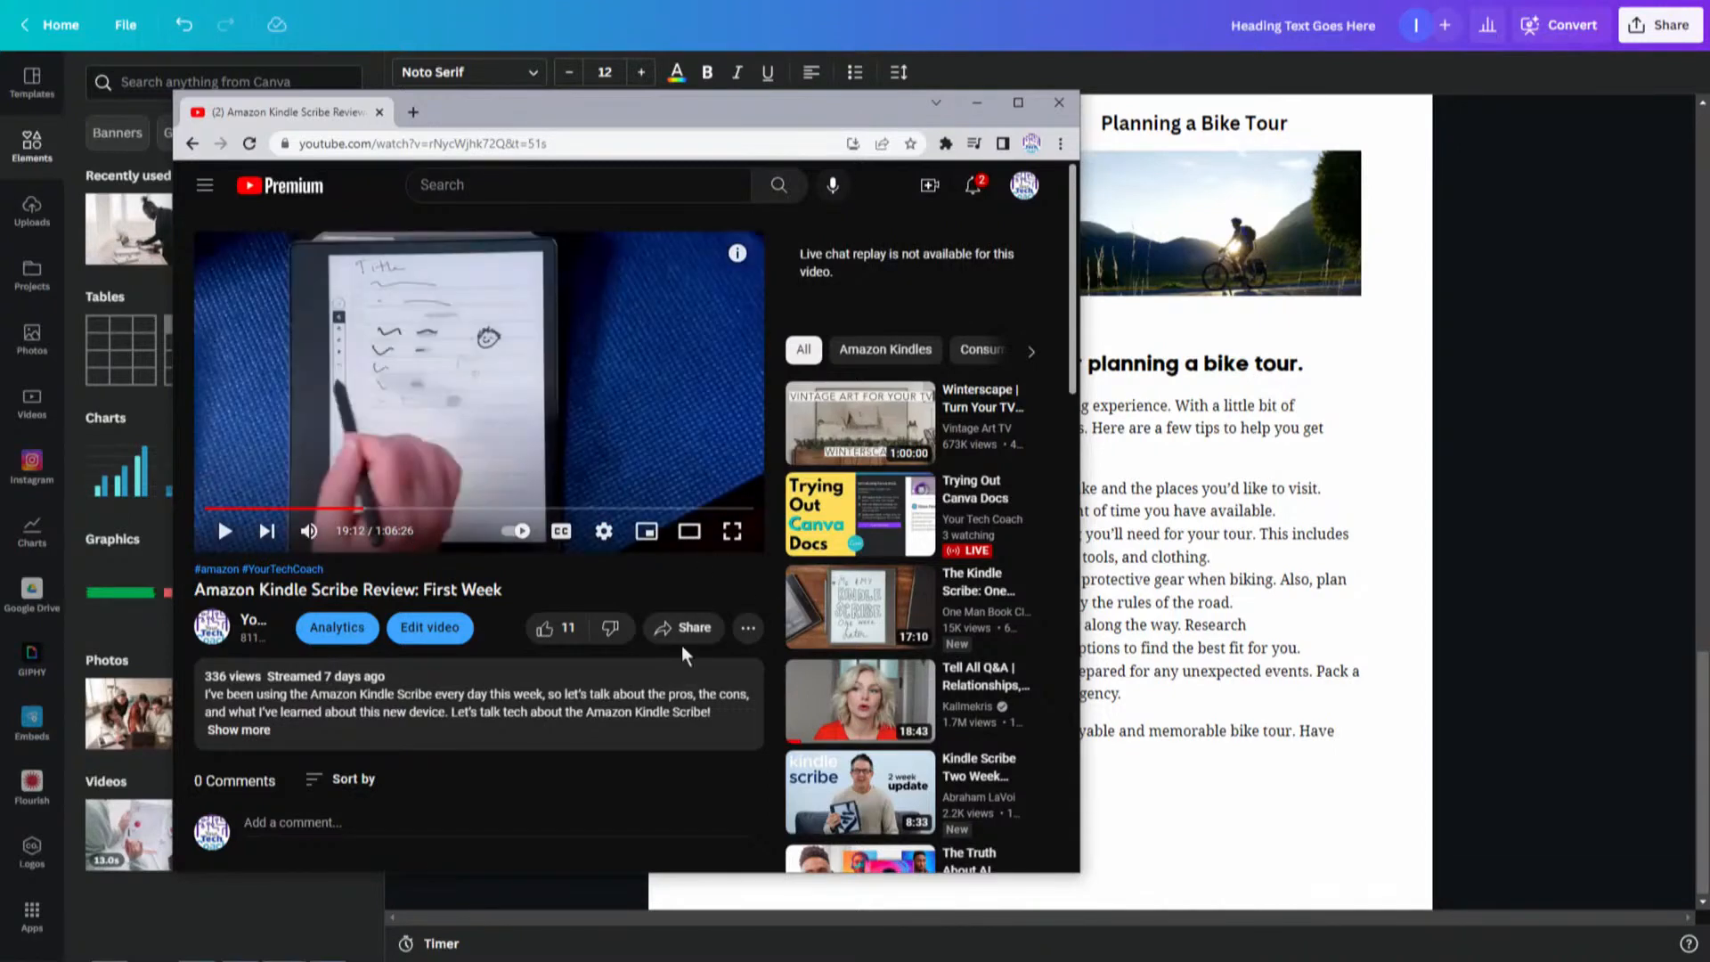
left_click(681, 629)
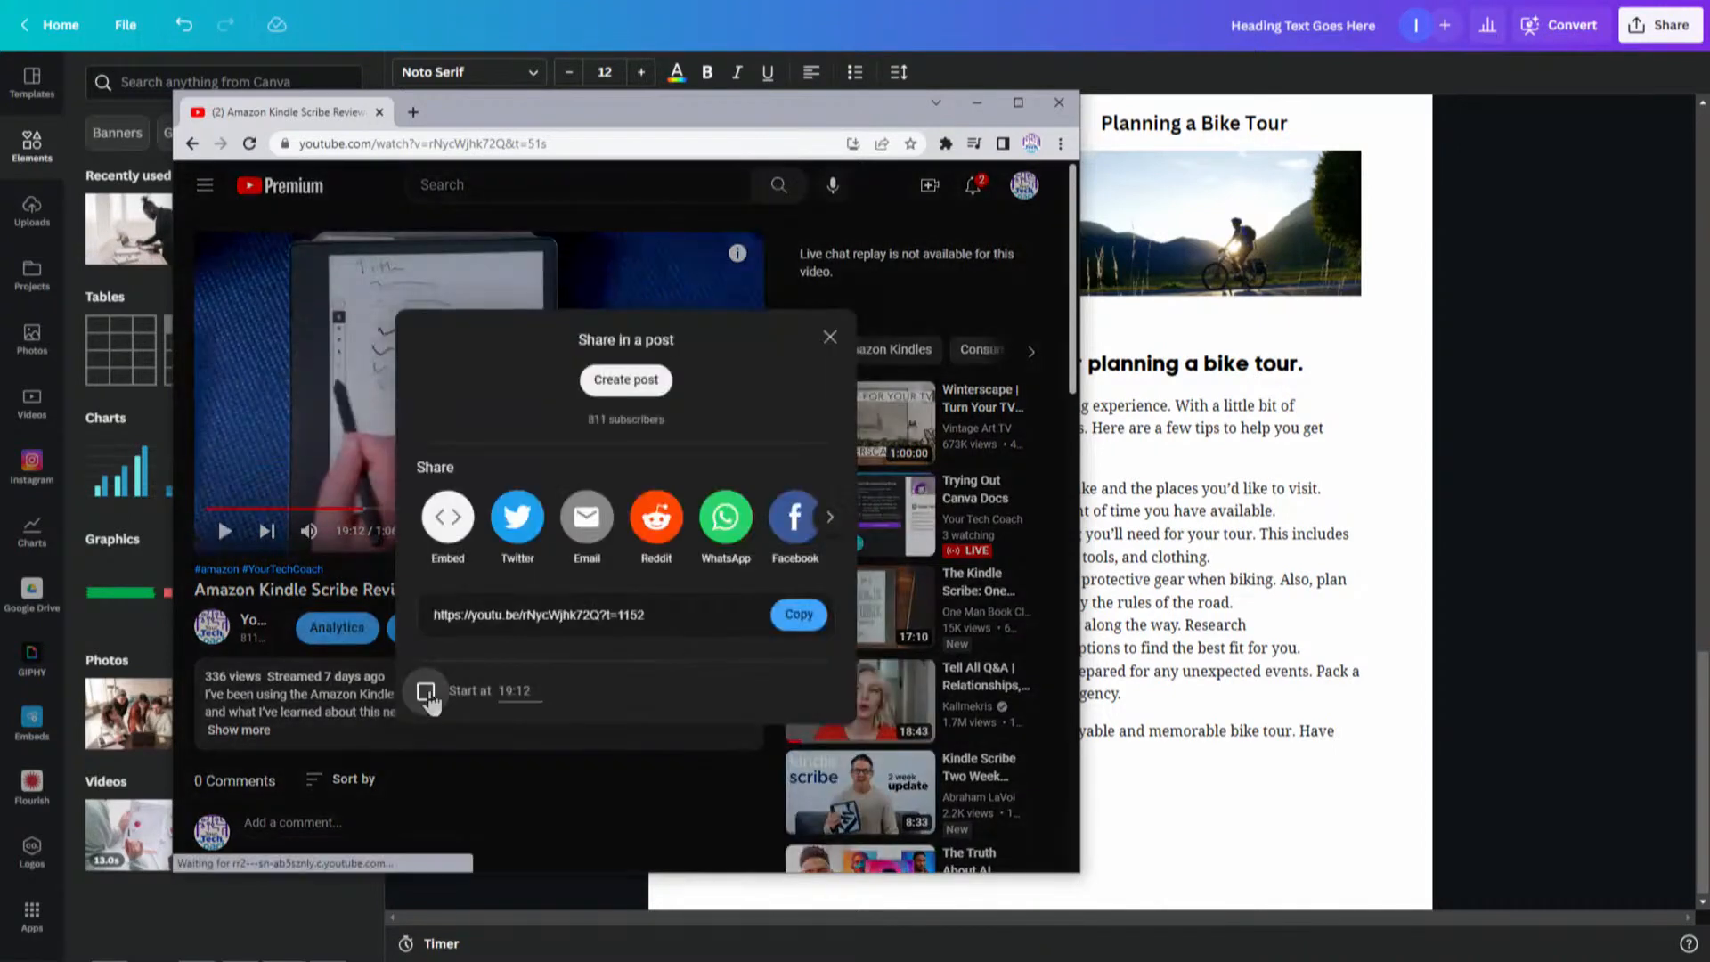
left_click(800, 616)
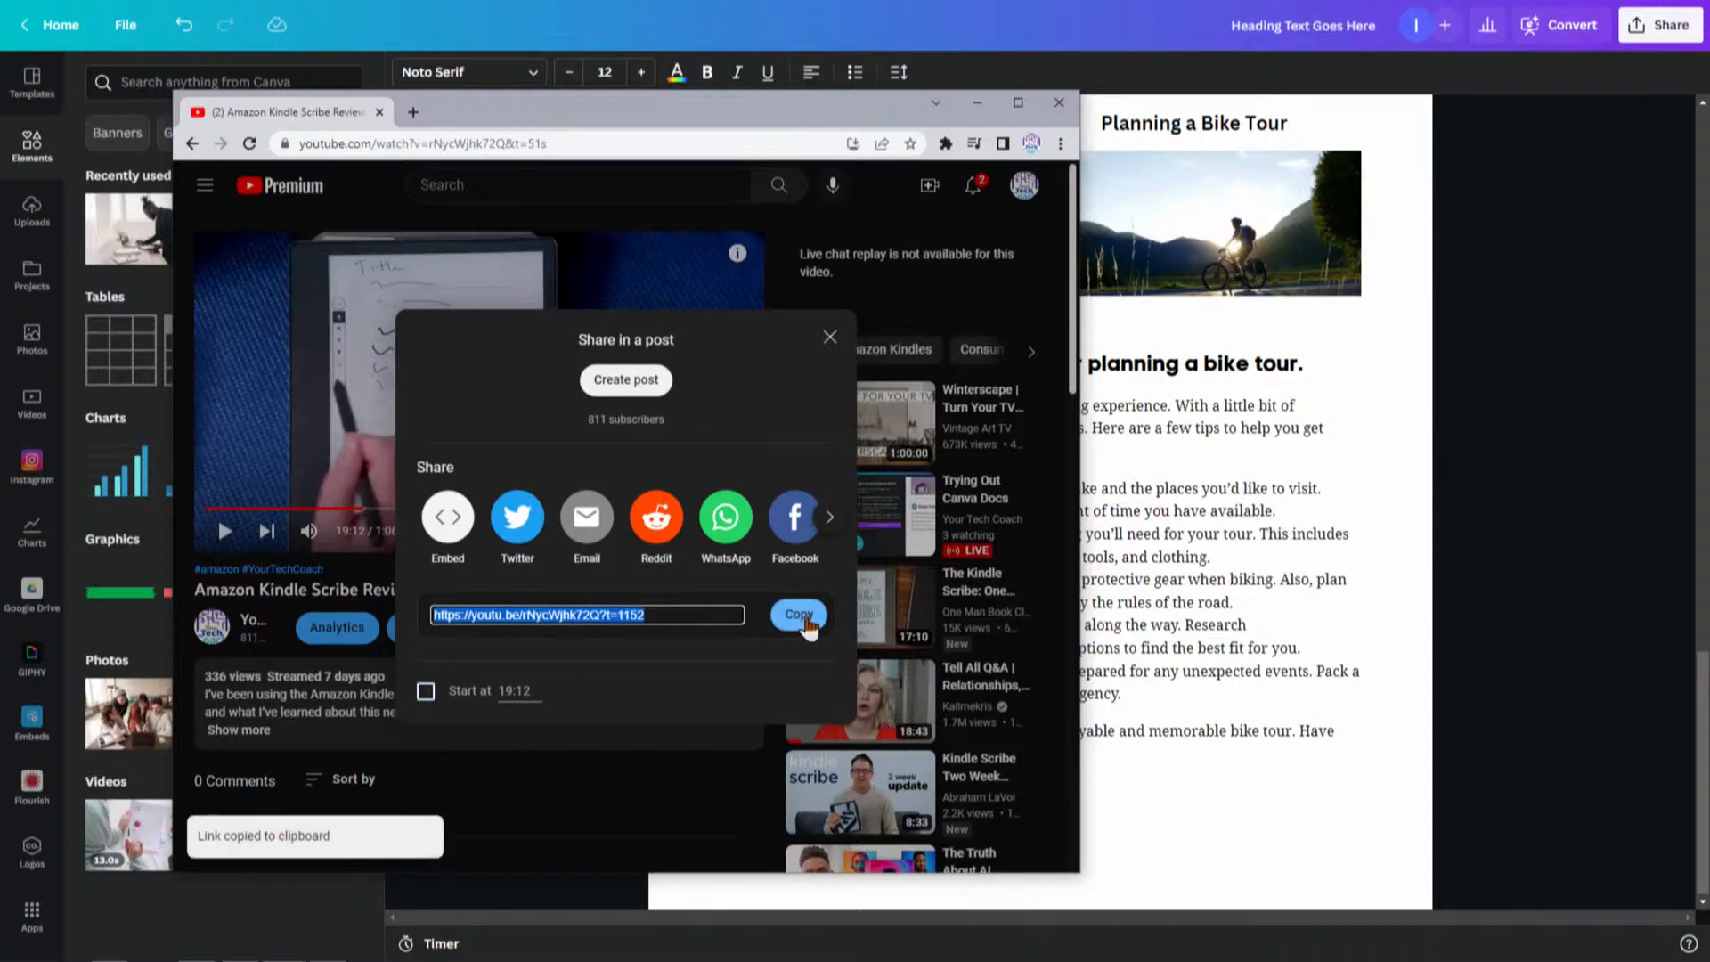
- Embed the copied YouTube link in the block below the closing paragraph
left_click(974, 105)
left_click(778, 812)
key("ctrl+v")
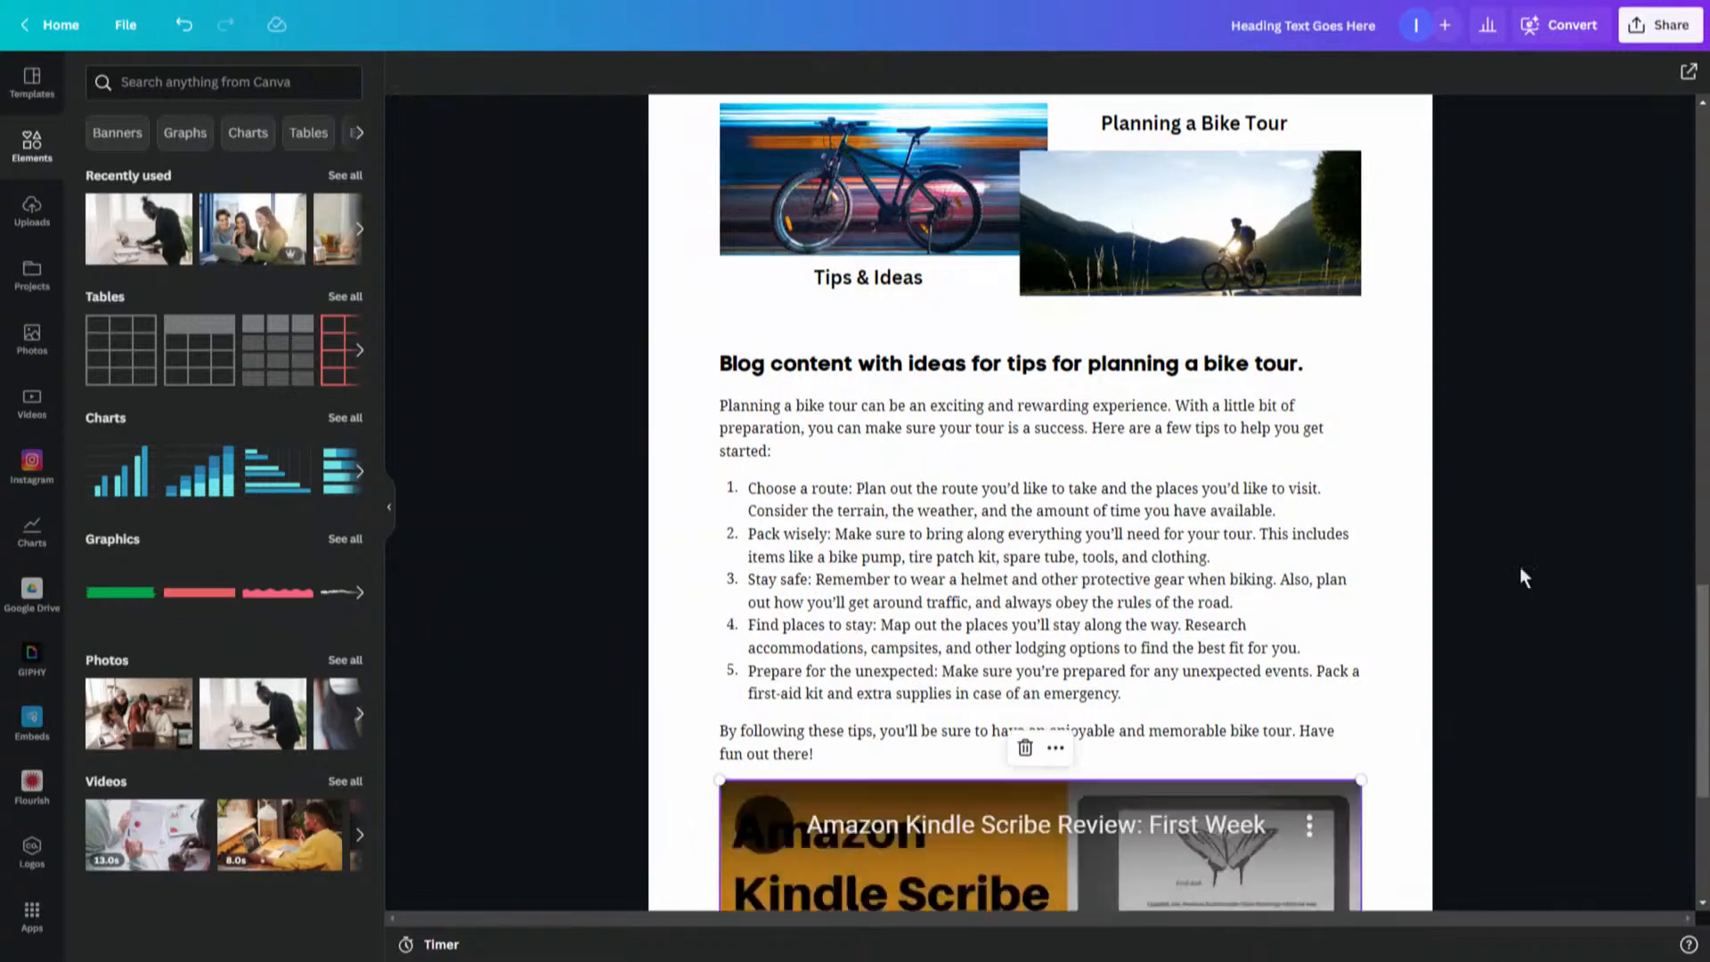
- Delete the embedded video and undo the deletion
left_click_drag(1703, 634, 1703, 736)
double_click(1048, 592)
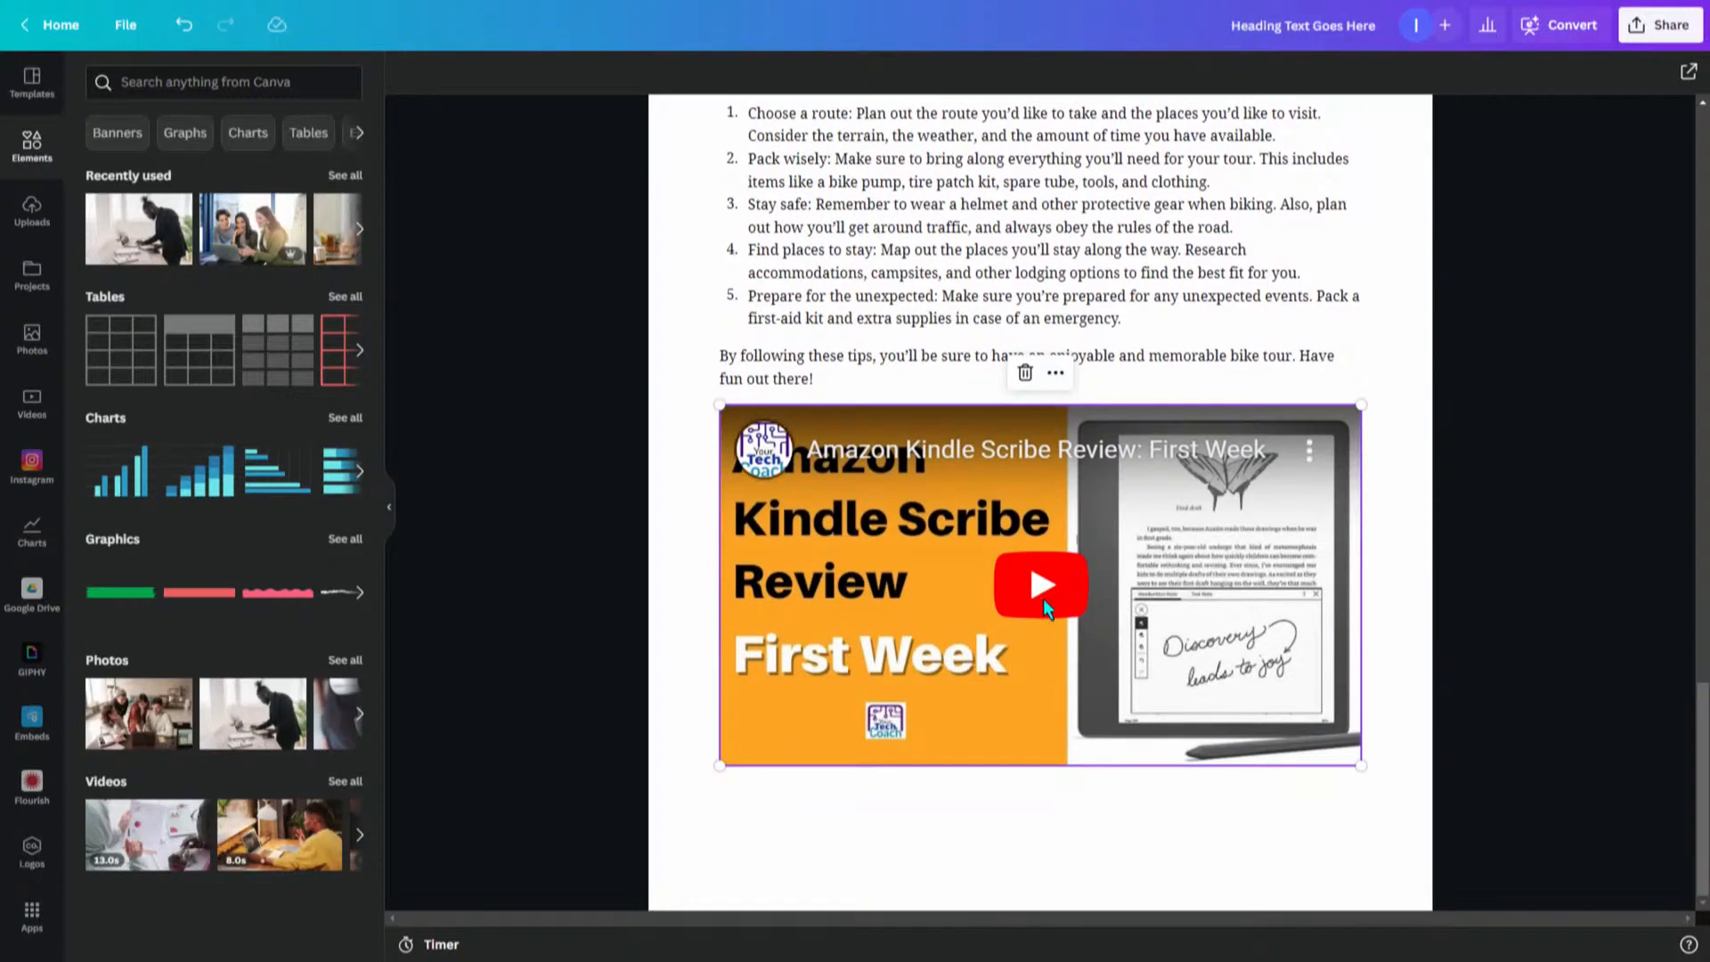
key("Delete")
key("ctrl+z")
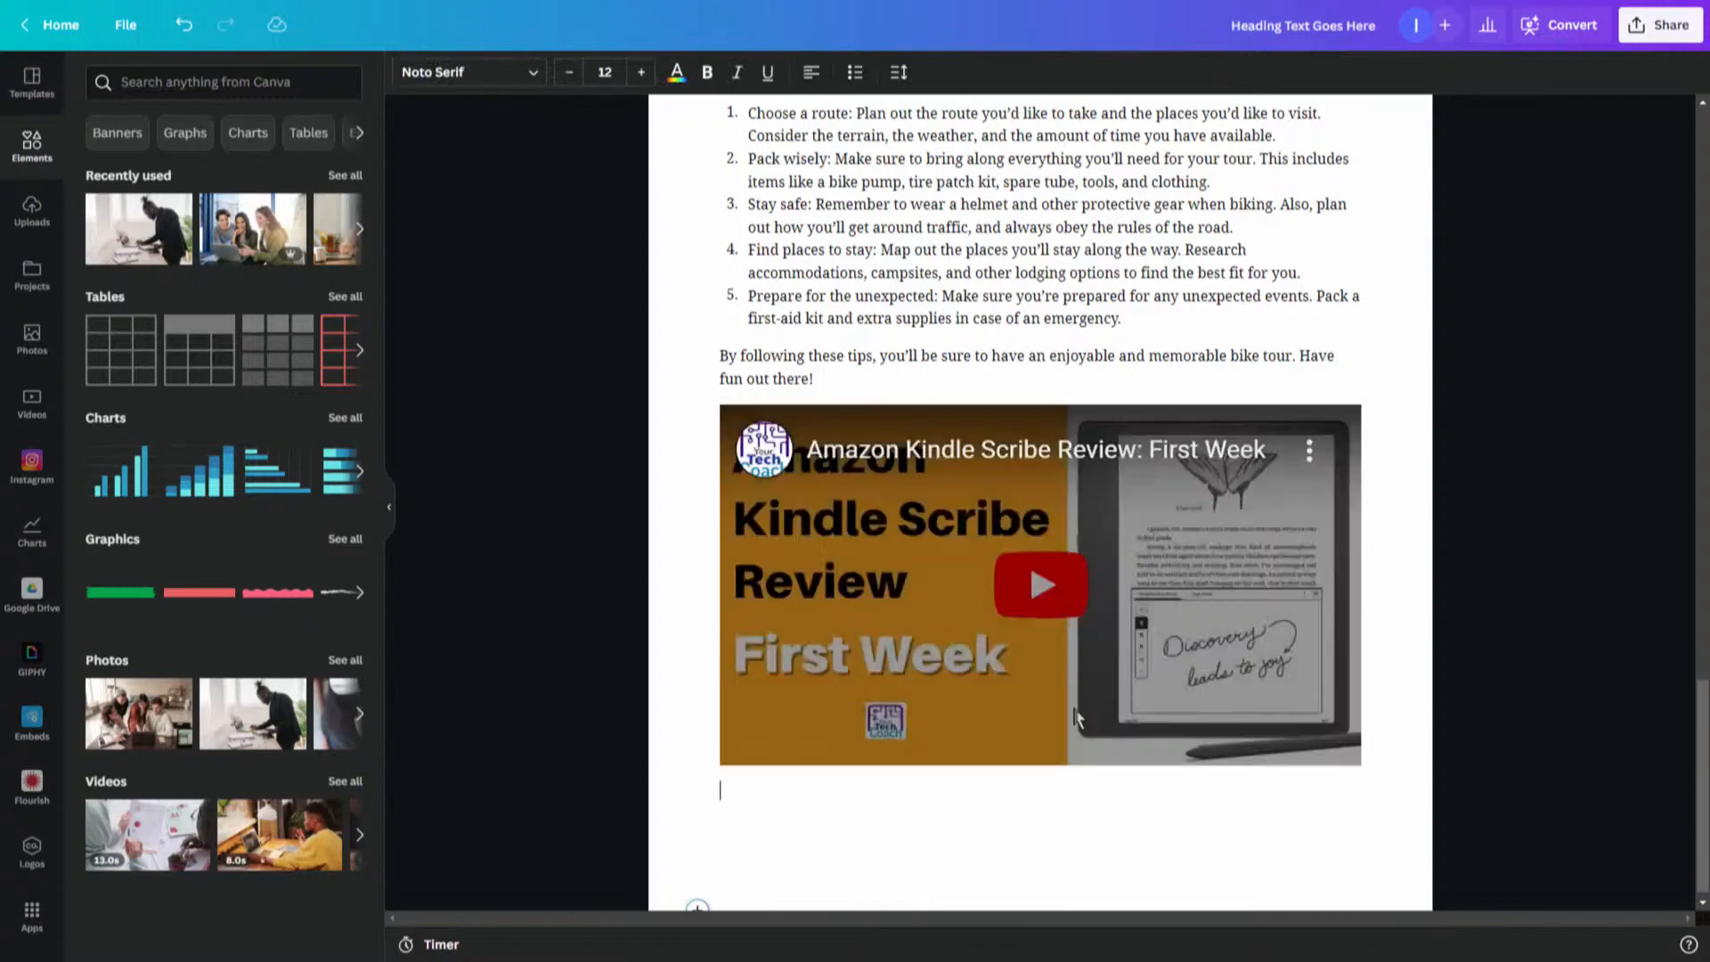
left_click(1028, 561)
left_click_drag(1054, 585, 1061, 585)
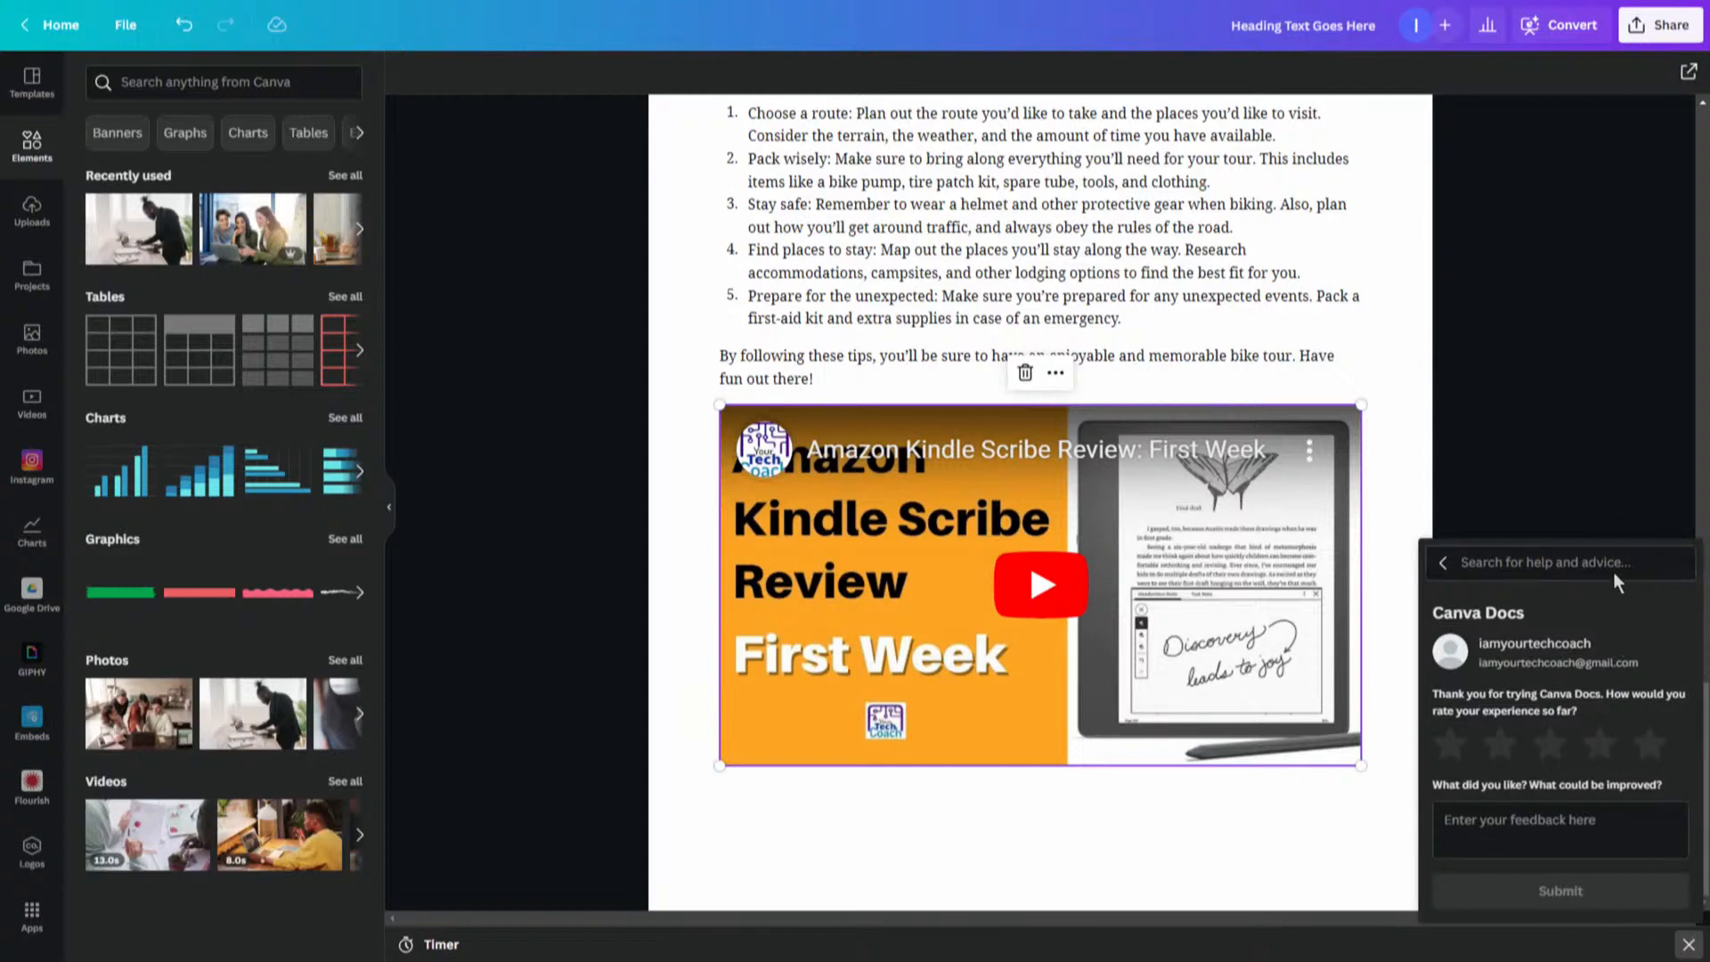
left_click(1442, 562)
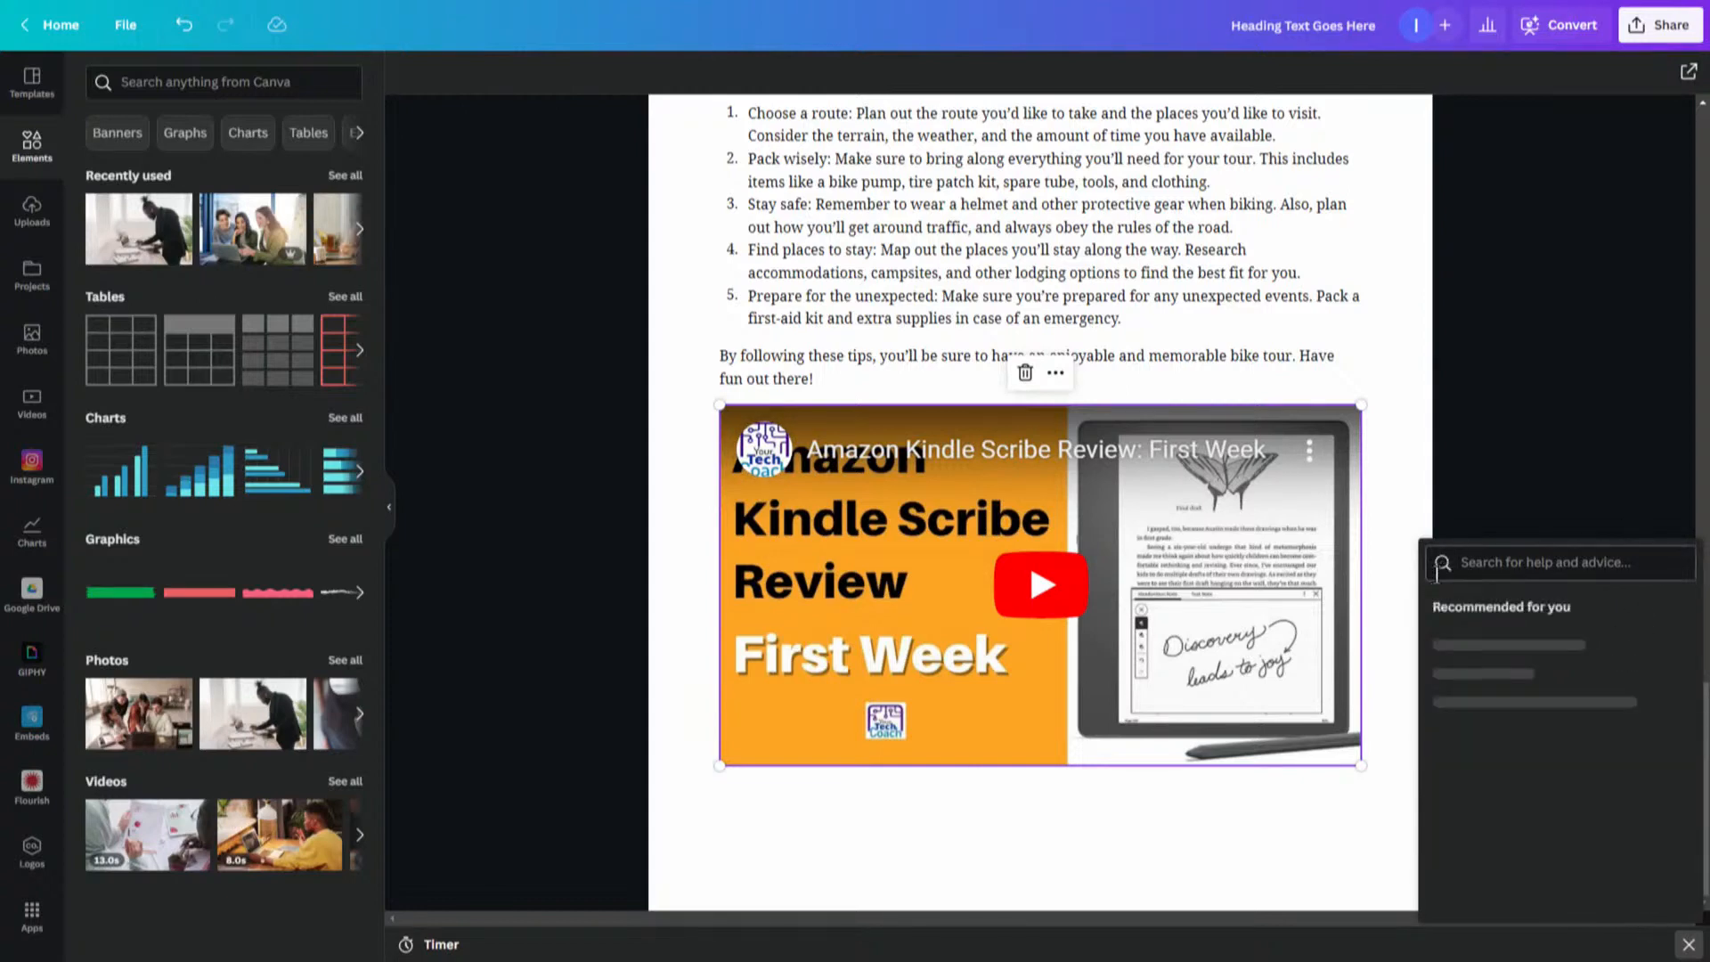
left_click(1687, 944)
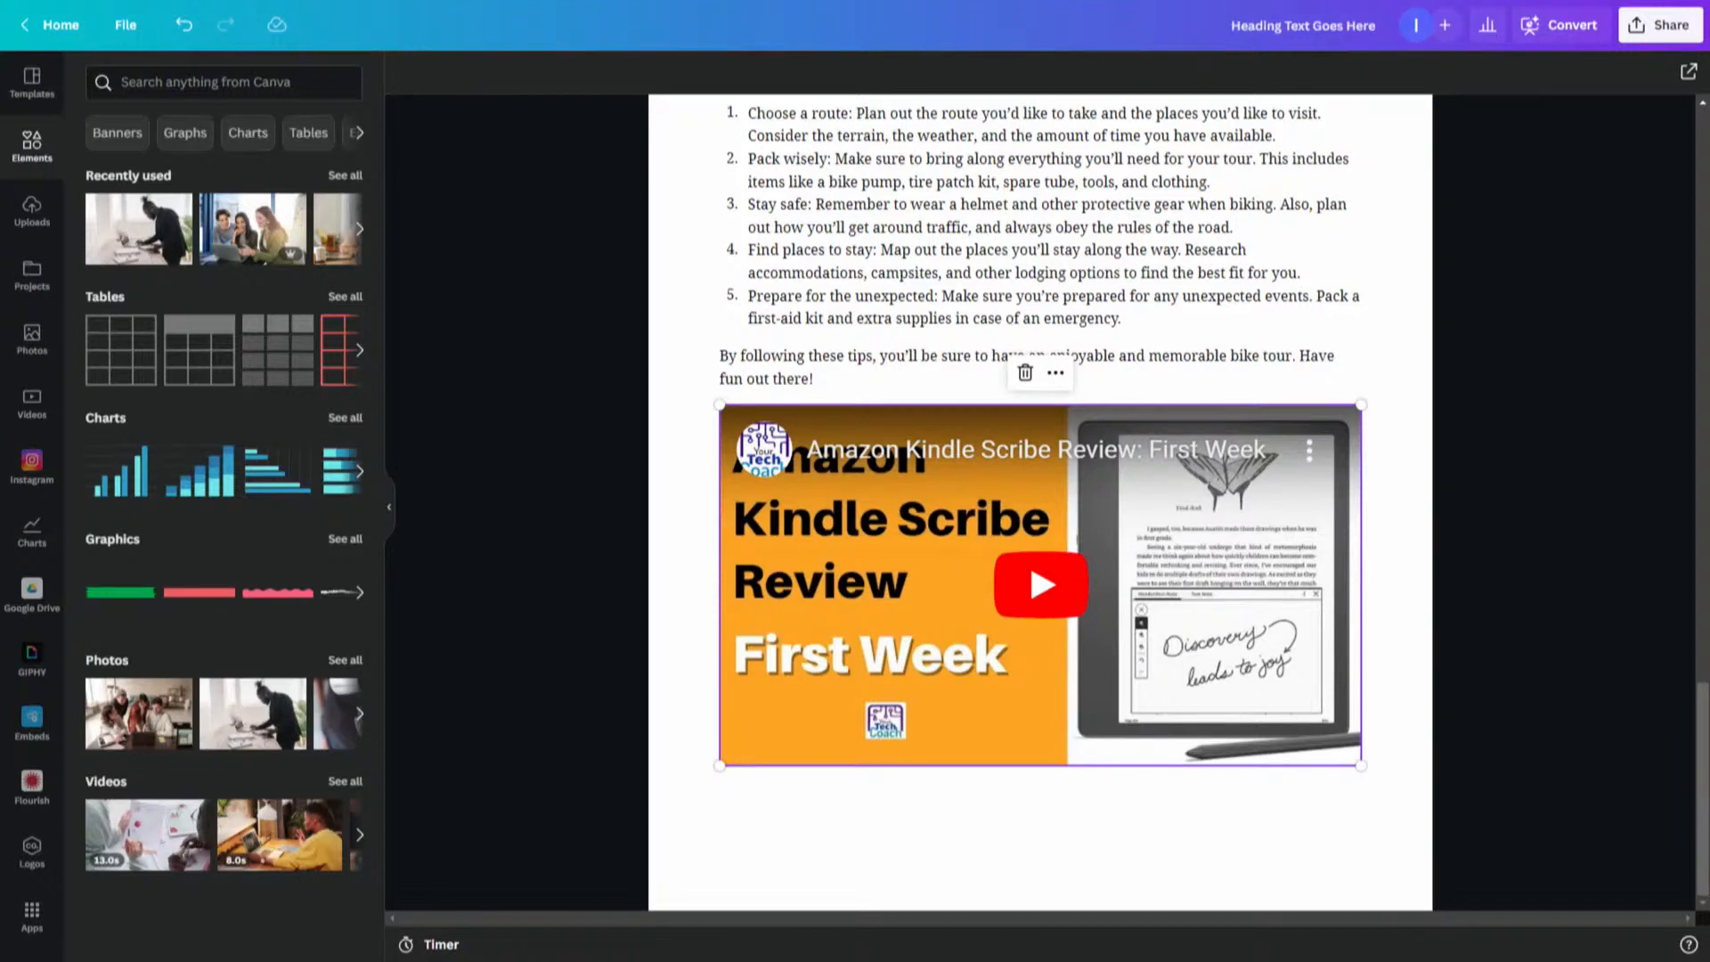
left_click(726, 829)
type("/")
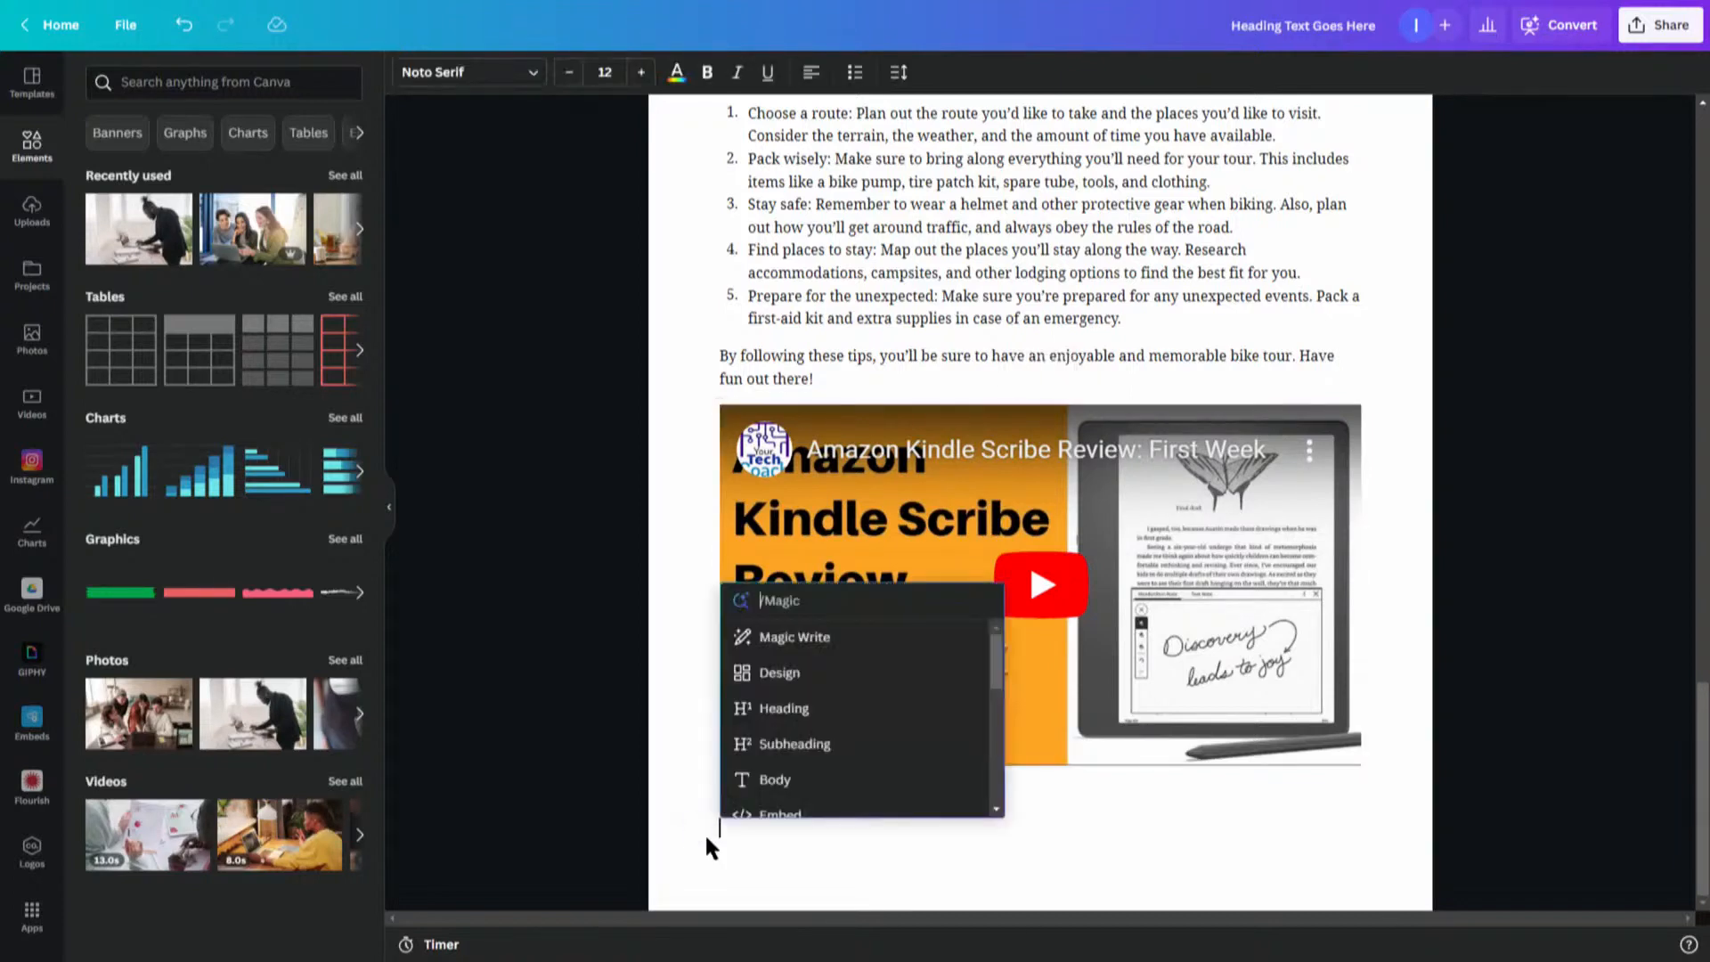
left_click(845, 814)
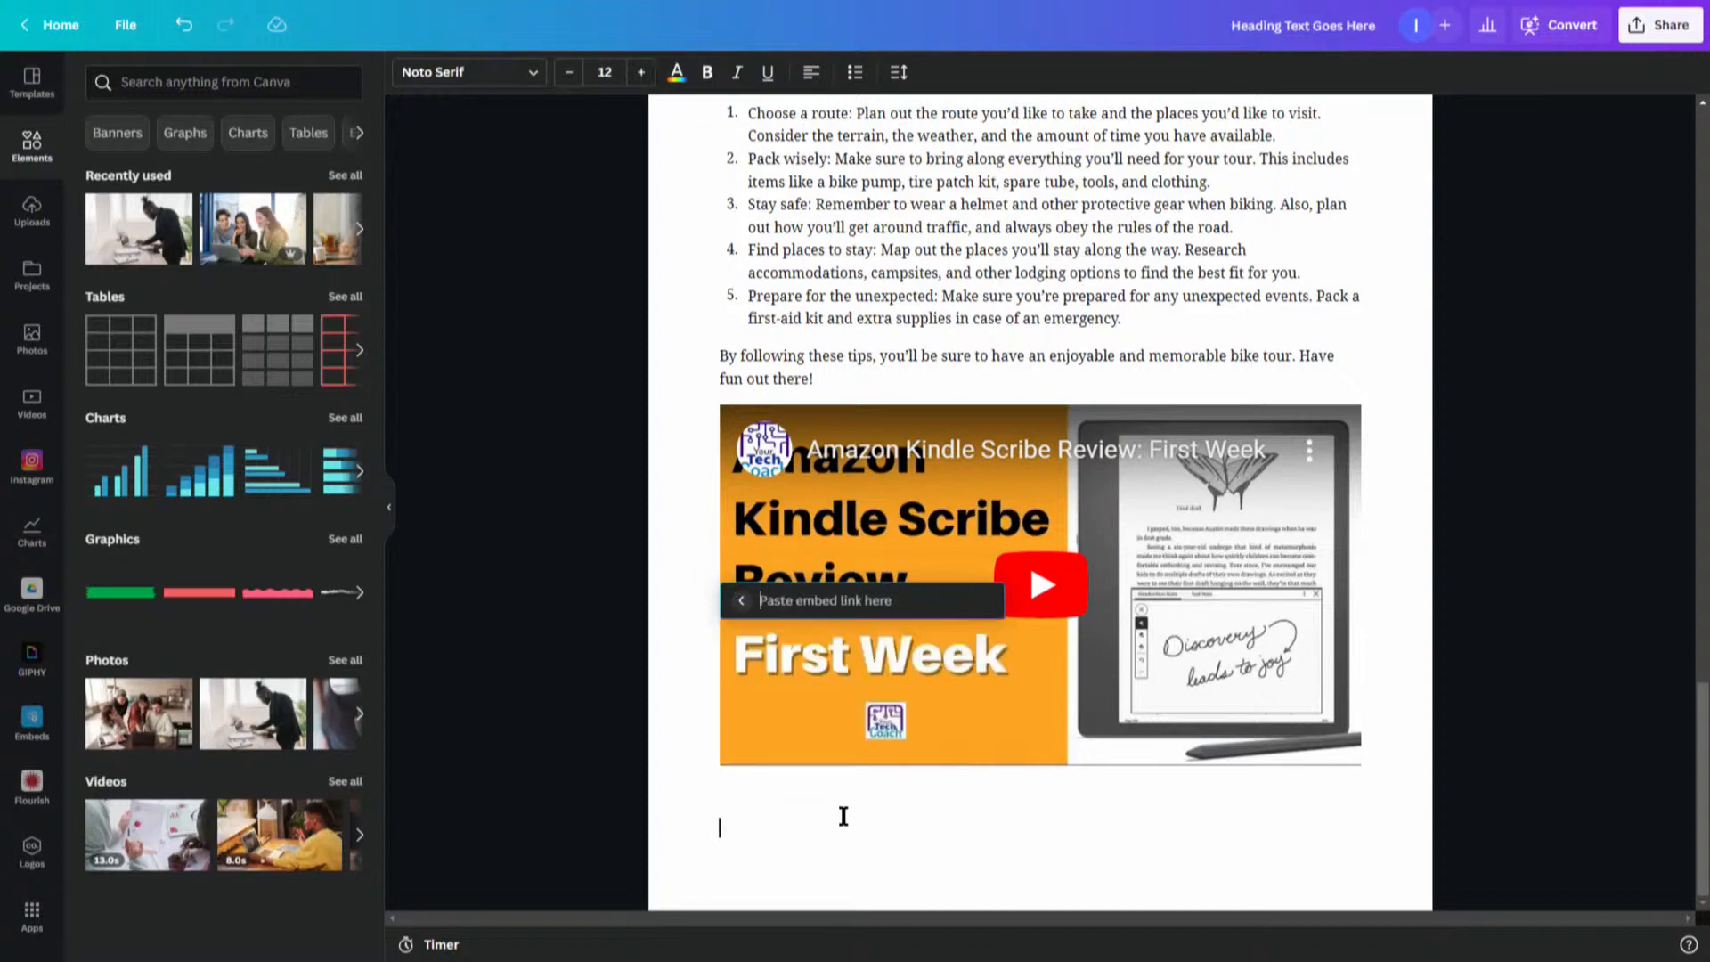
type("https://amzn.to/3BBvBAl")
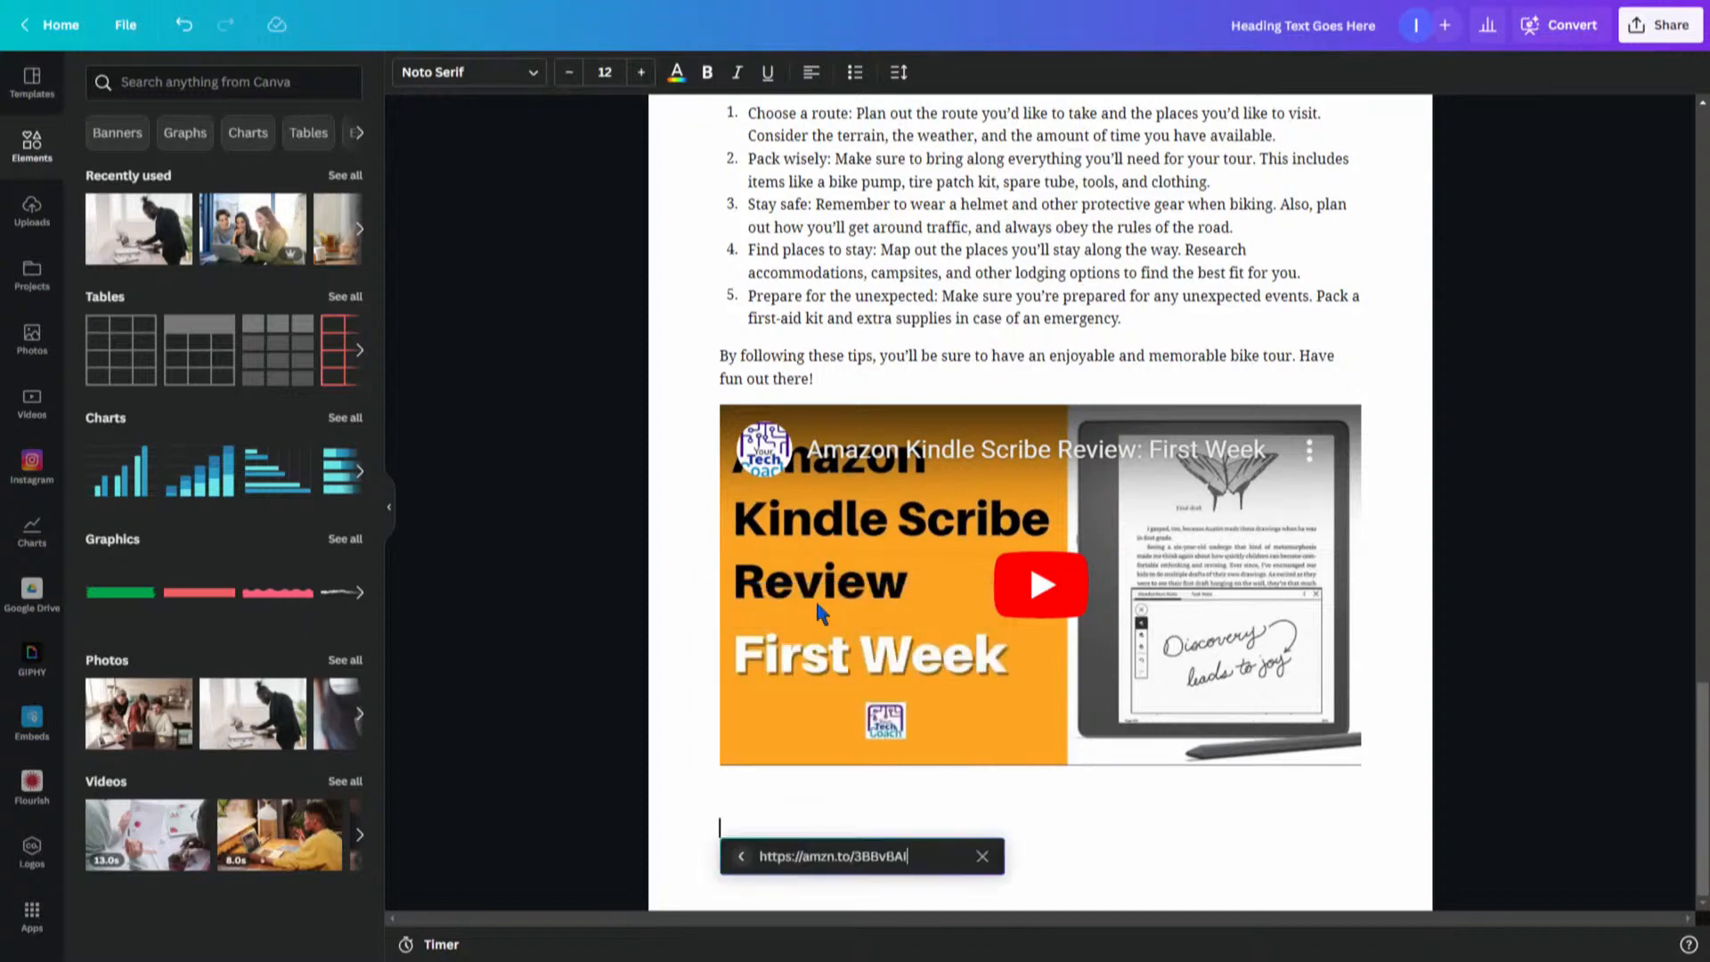
key("Return")
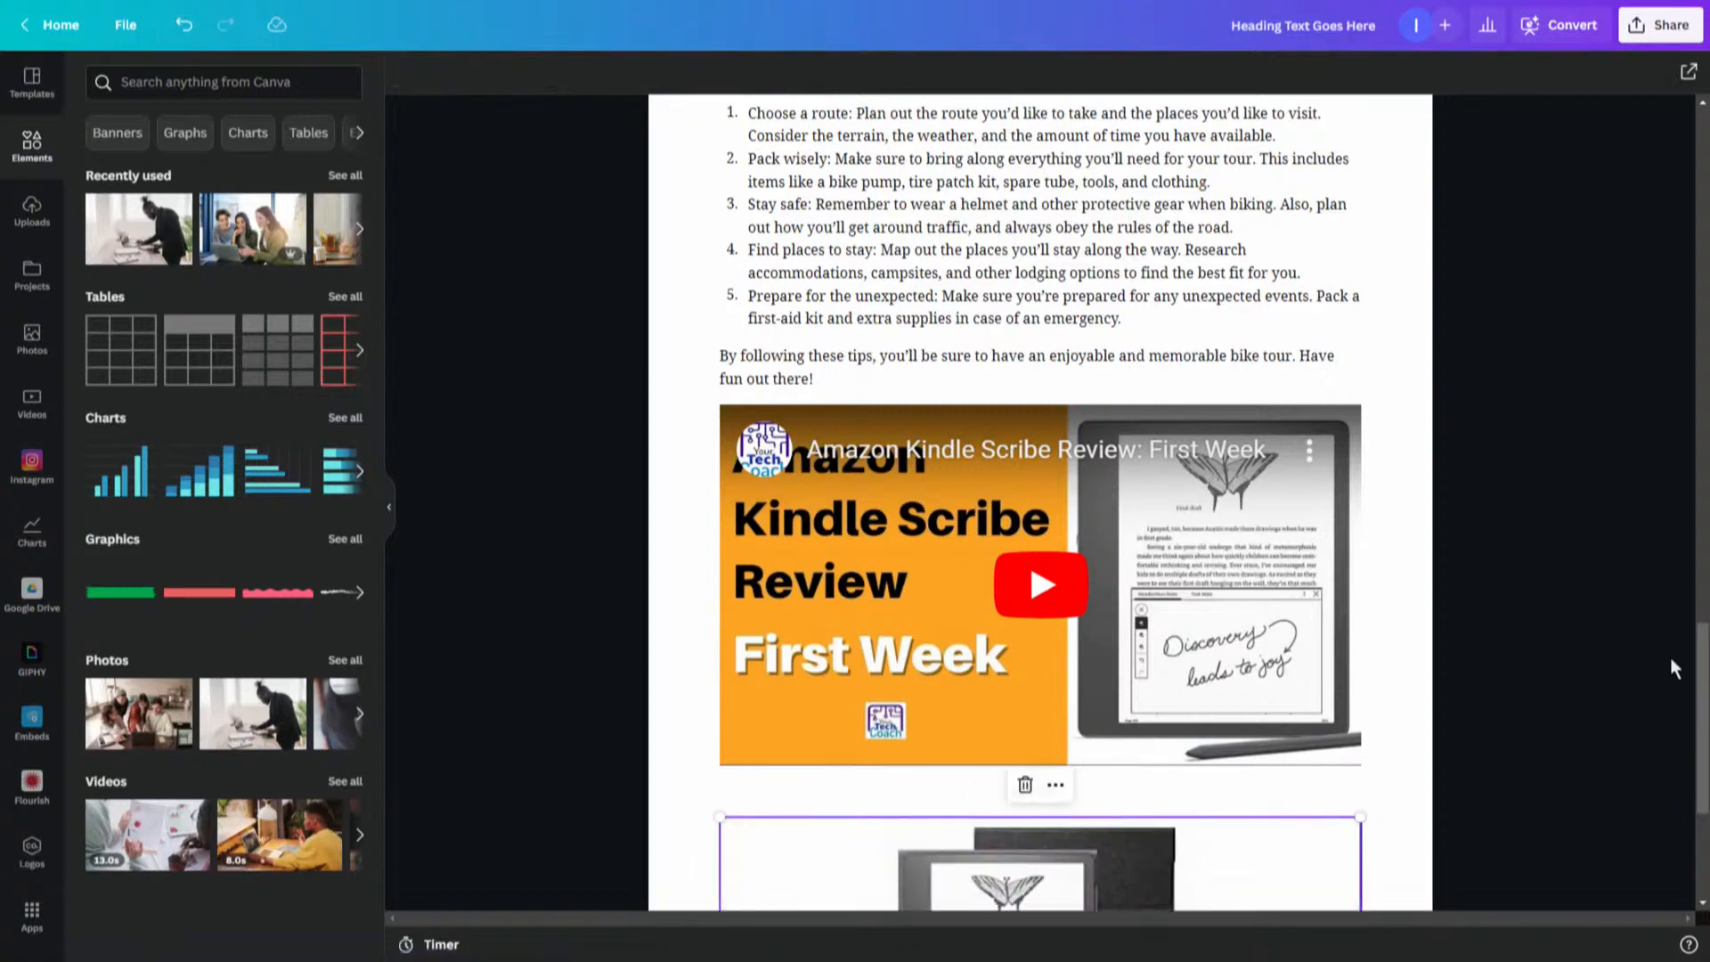
- Try to resize the Amazon product card from its corner handle
scroll(1673, 666, "down", 5)
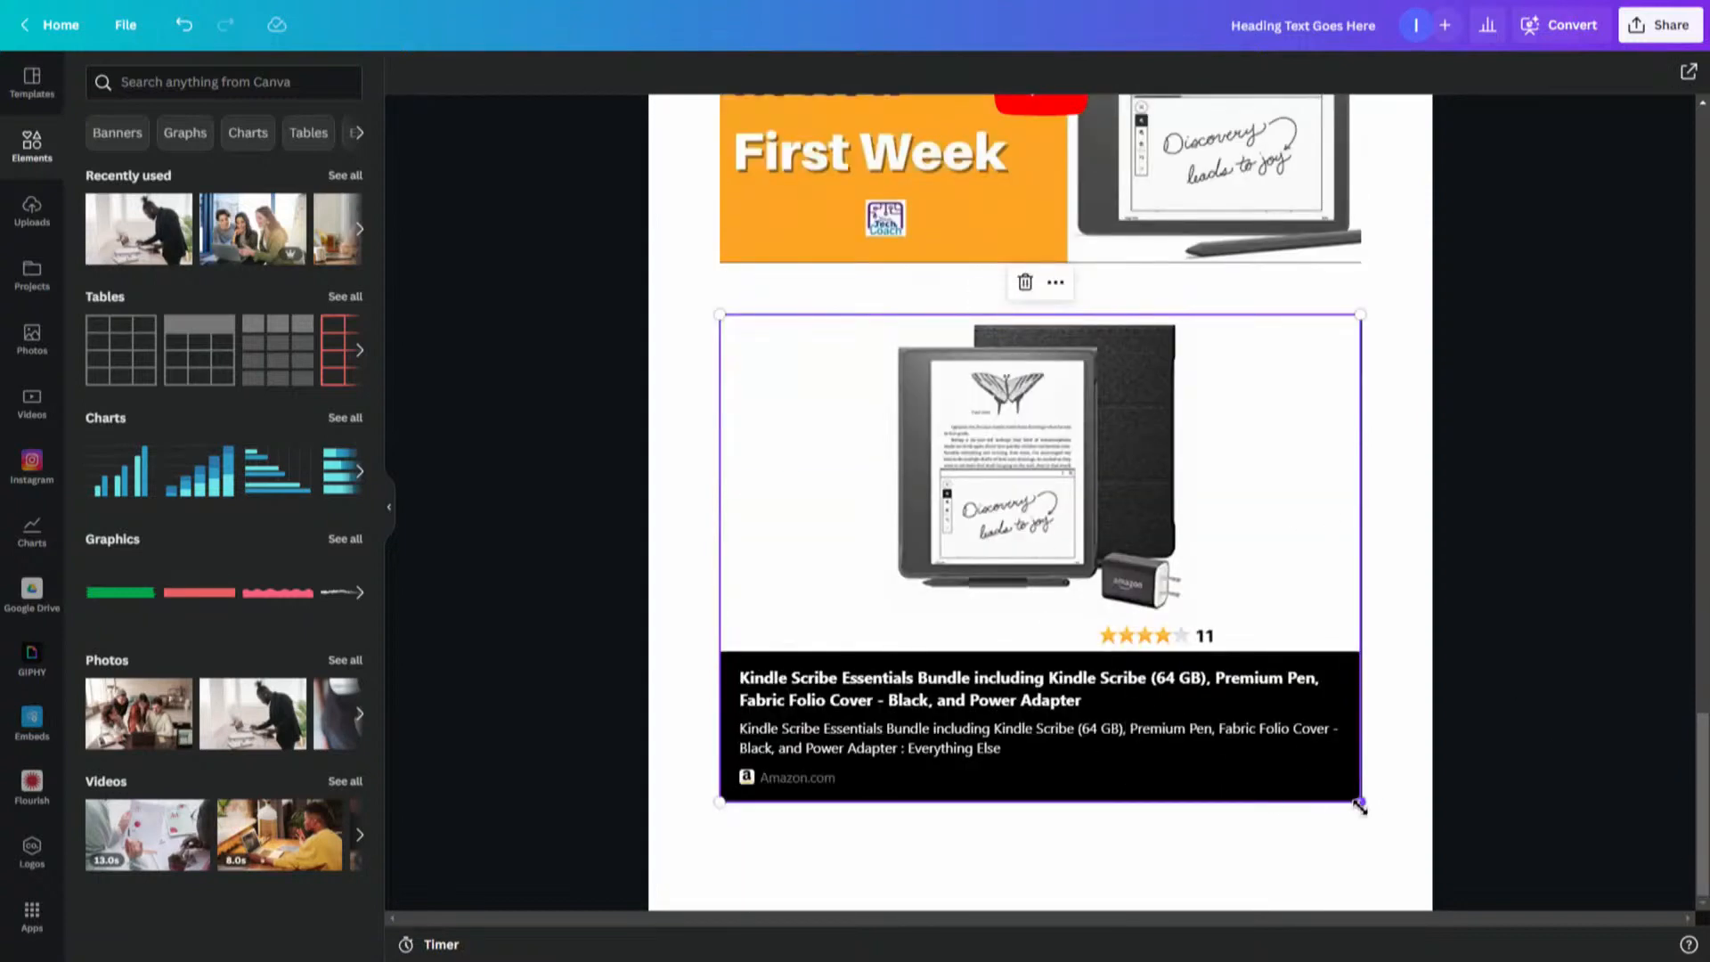
left_click_drag(1360, 805, 1255, 756)
left_click_drag(1332, 823, 1338, 828)
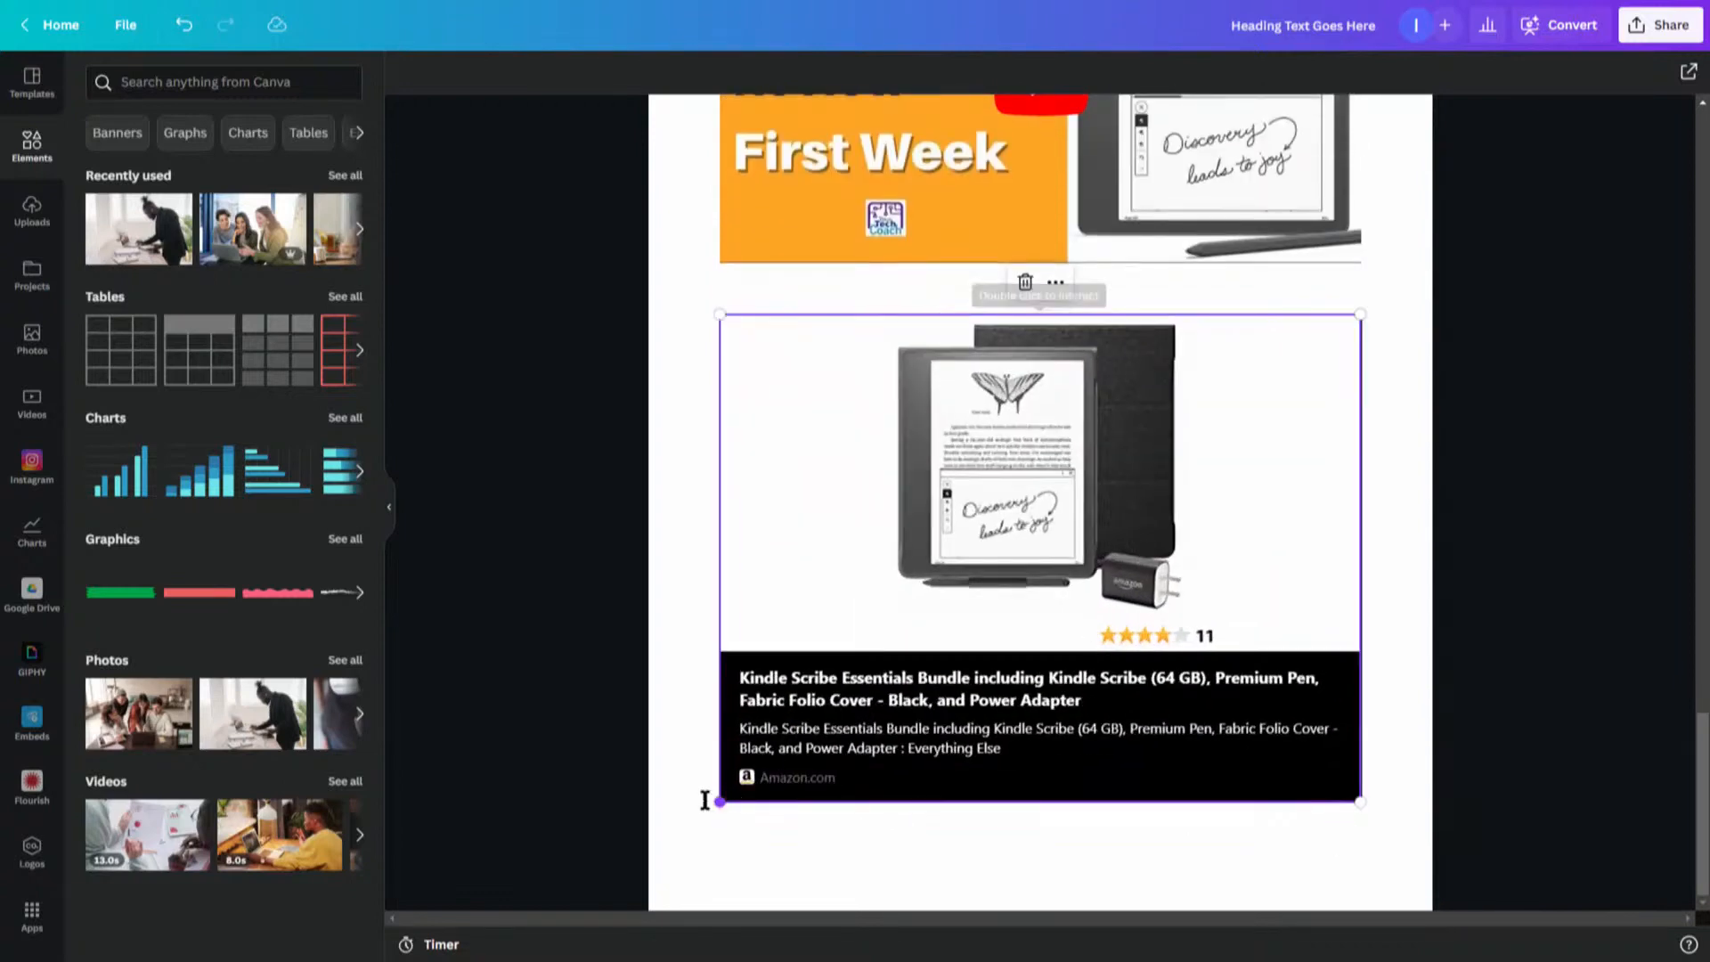
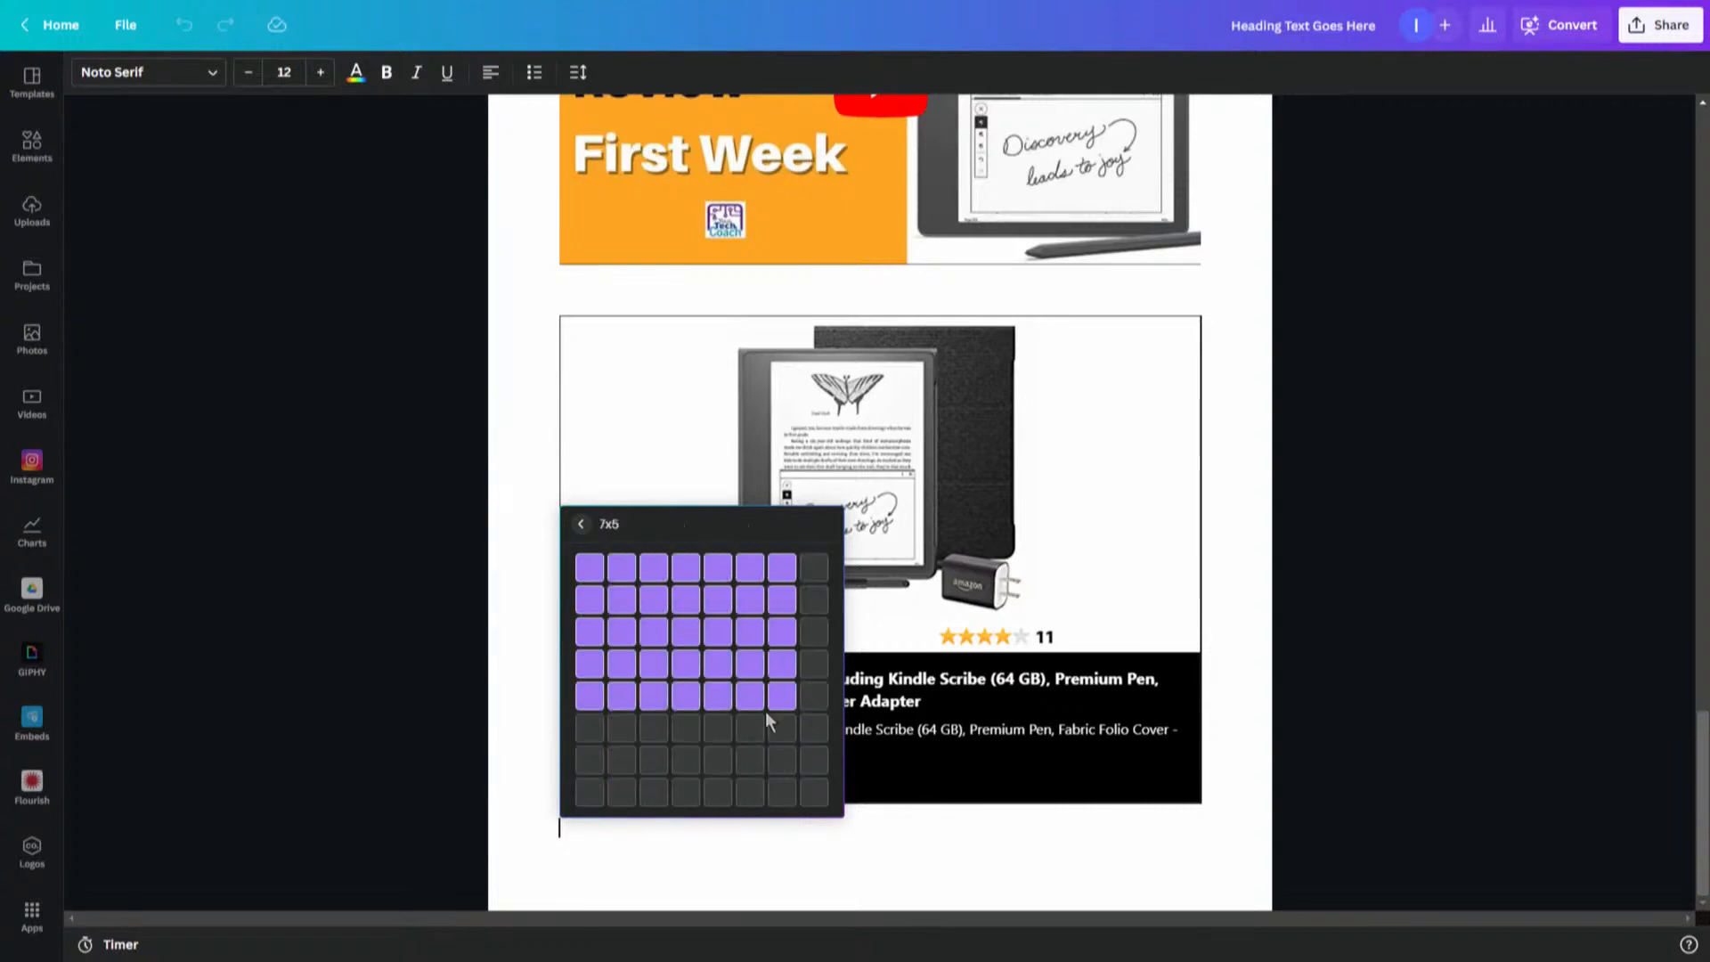
- Insert a 7x5 table in the empty block below the Amazon product card
left_click(720, 706)
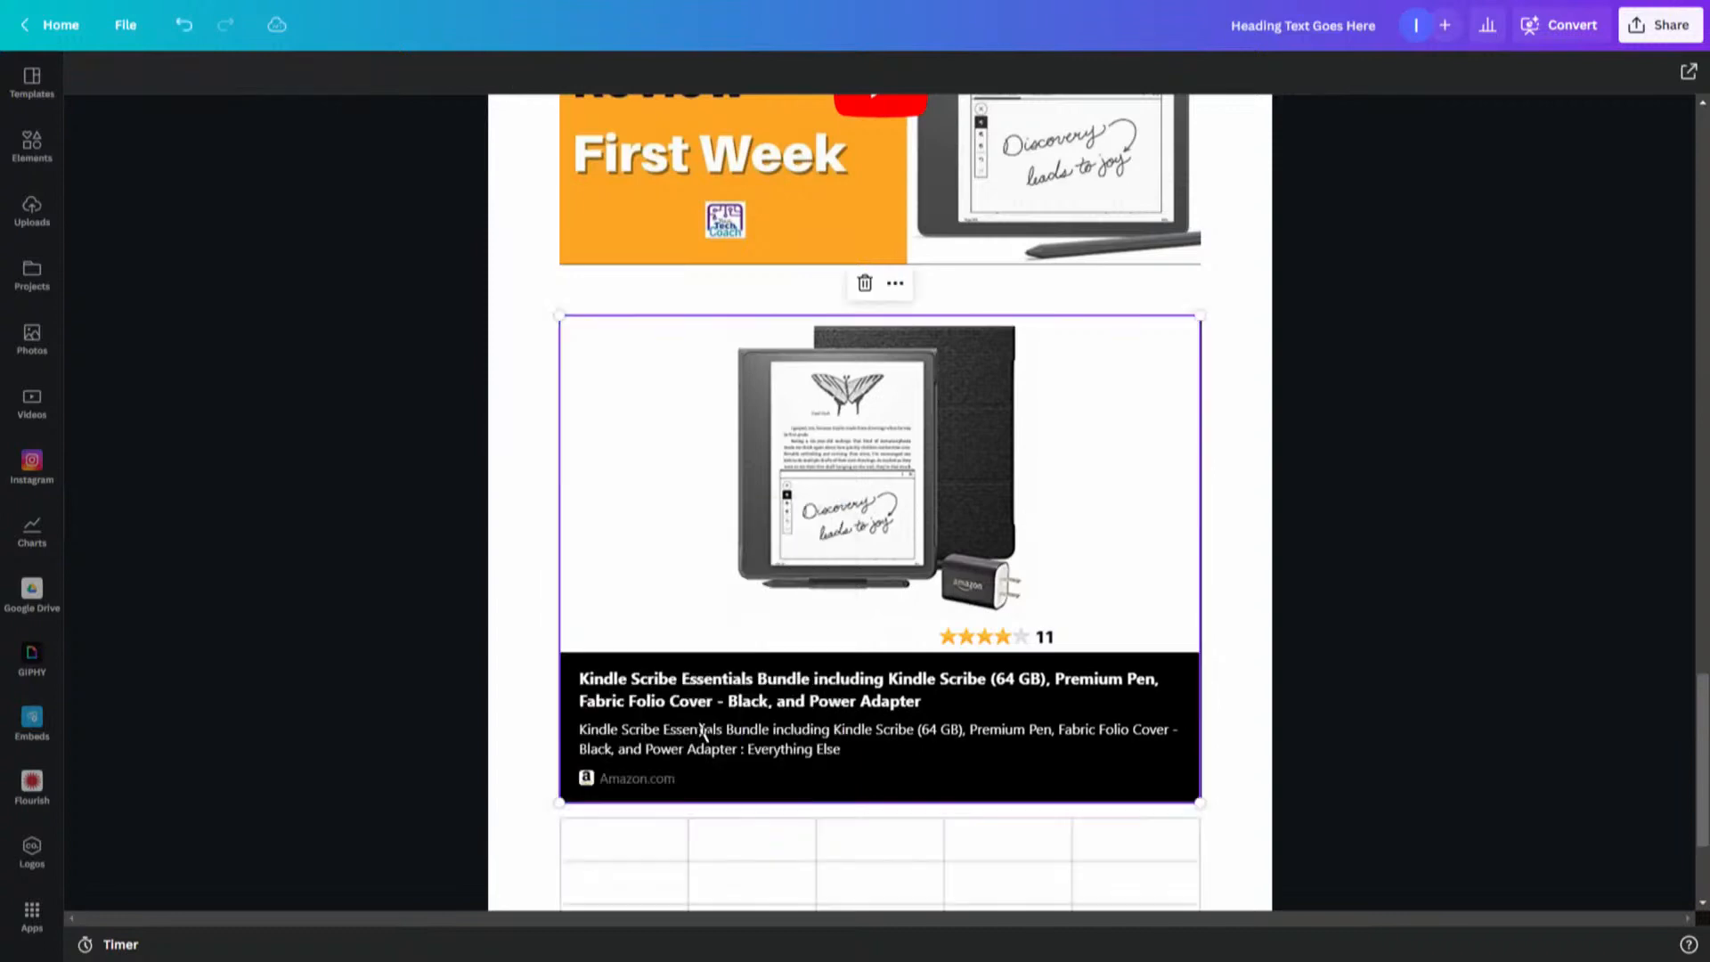
scroll(1209, 641, "down", 3)
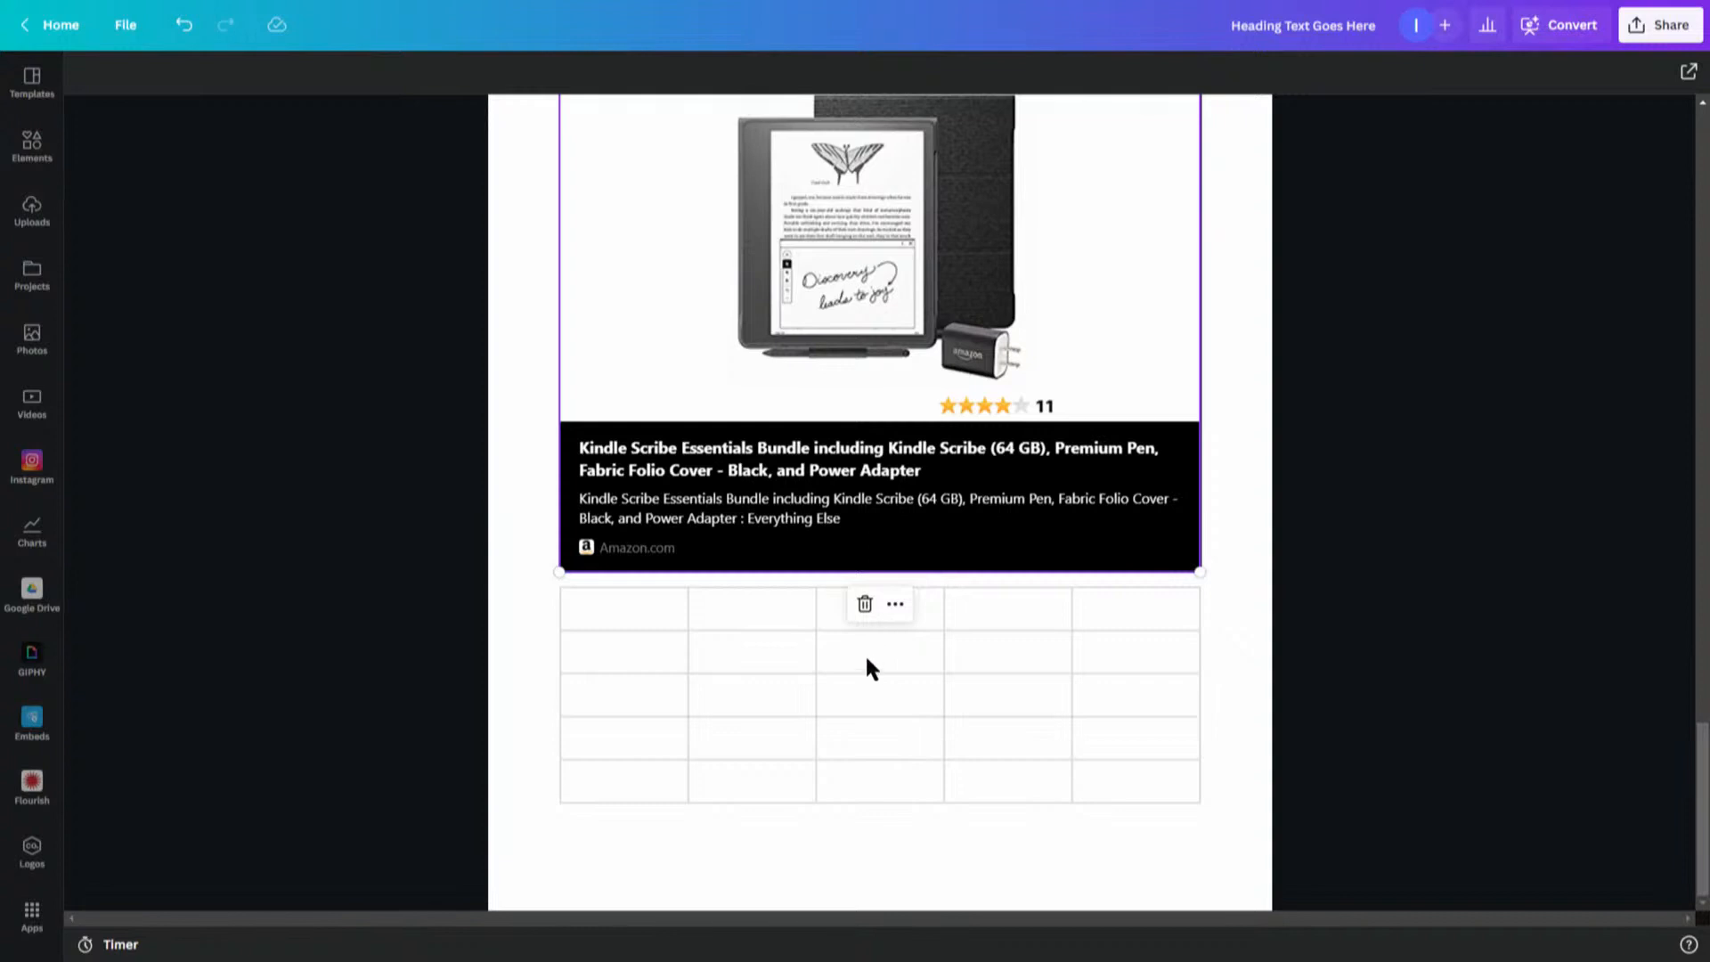
- Enter sample text jhtdjytd and jygjyt into the third and second cells of the table's second row
left_click(868, 661)
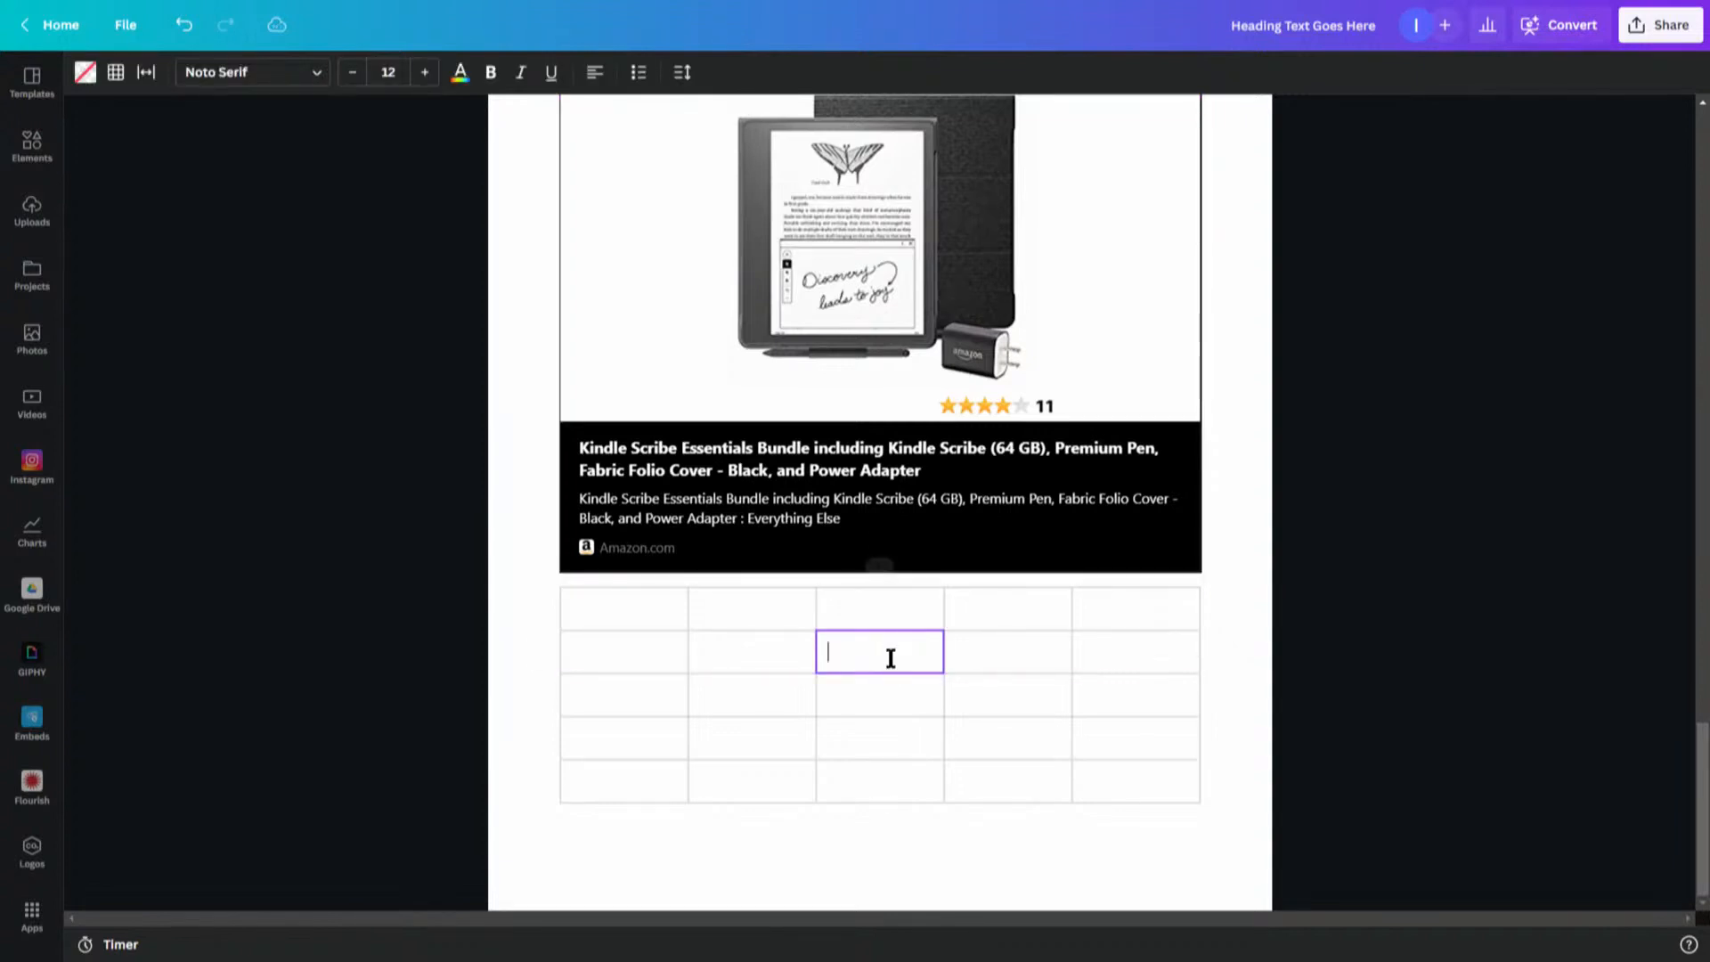
type("jhtdjytd")
left_click(771, 653)
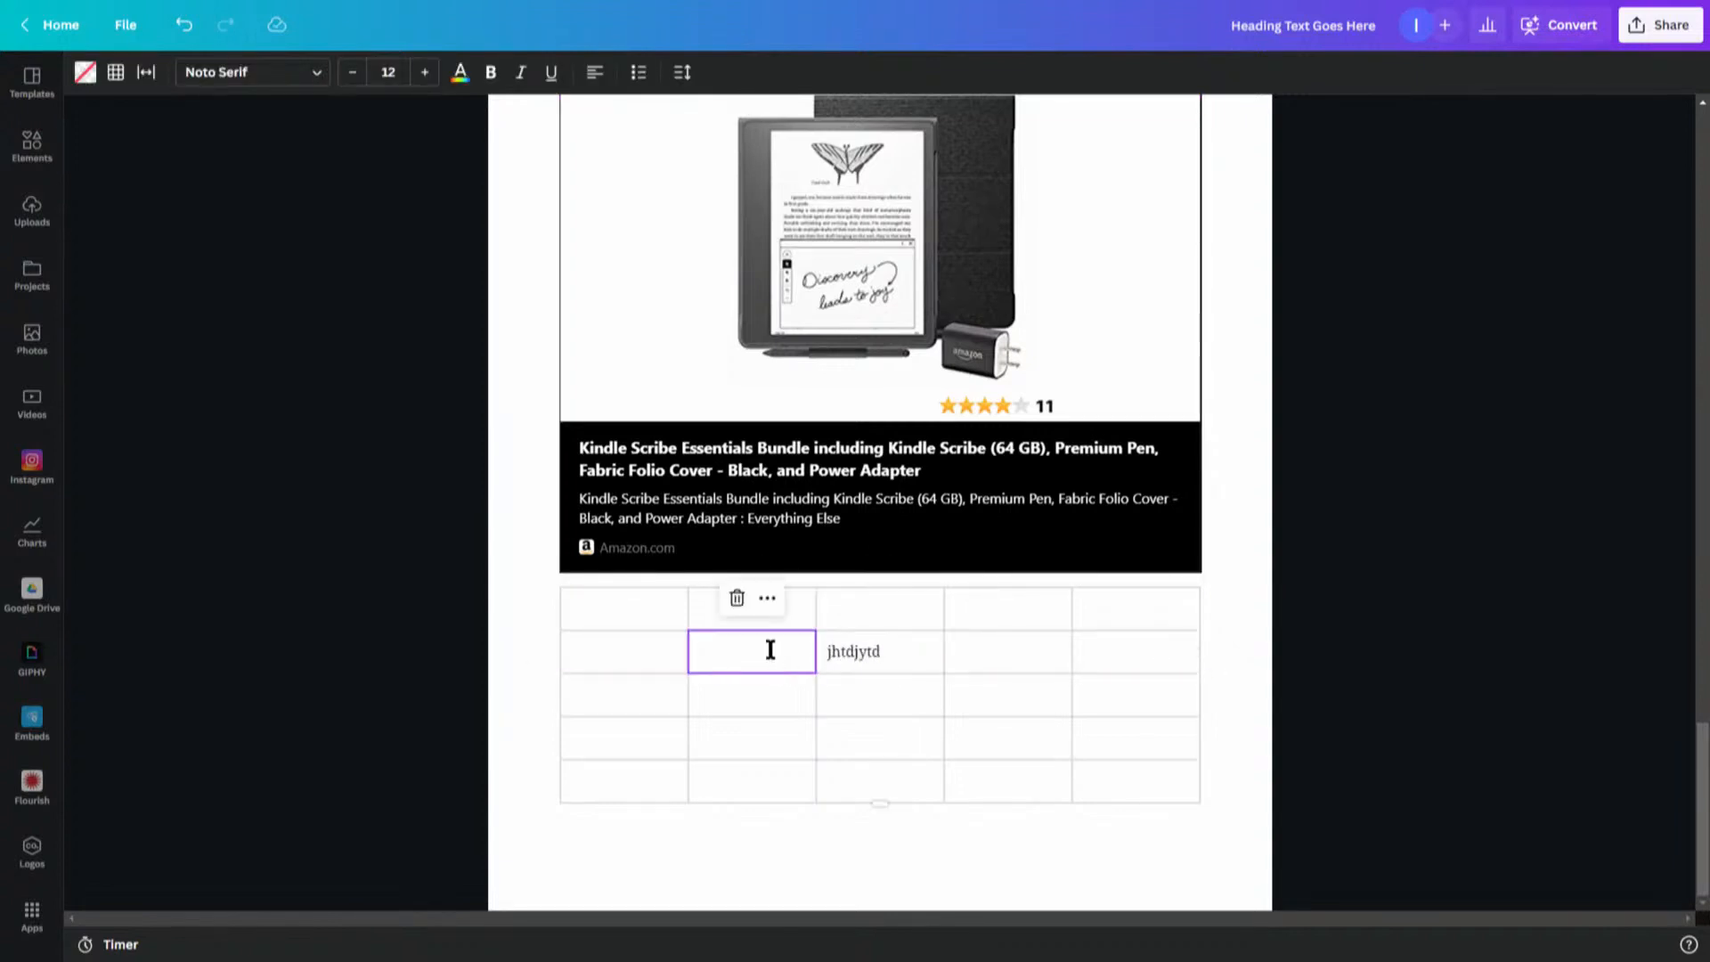
type("jygjyt")
- Add a new row above the row containing the sample text
left_click(601, 644)
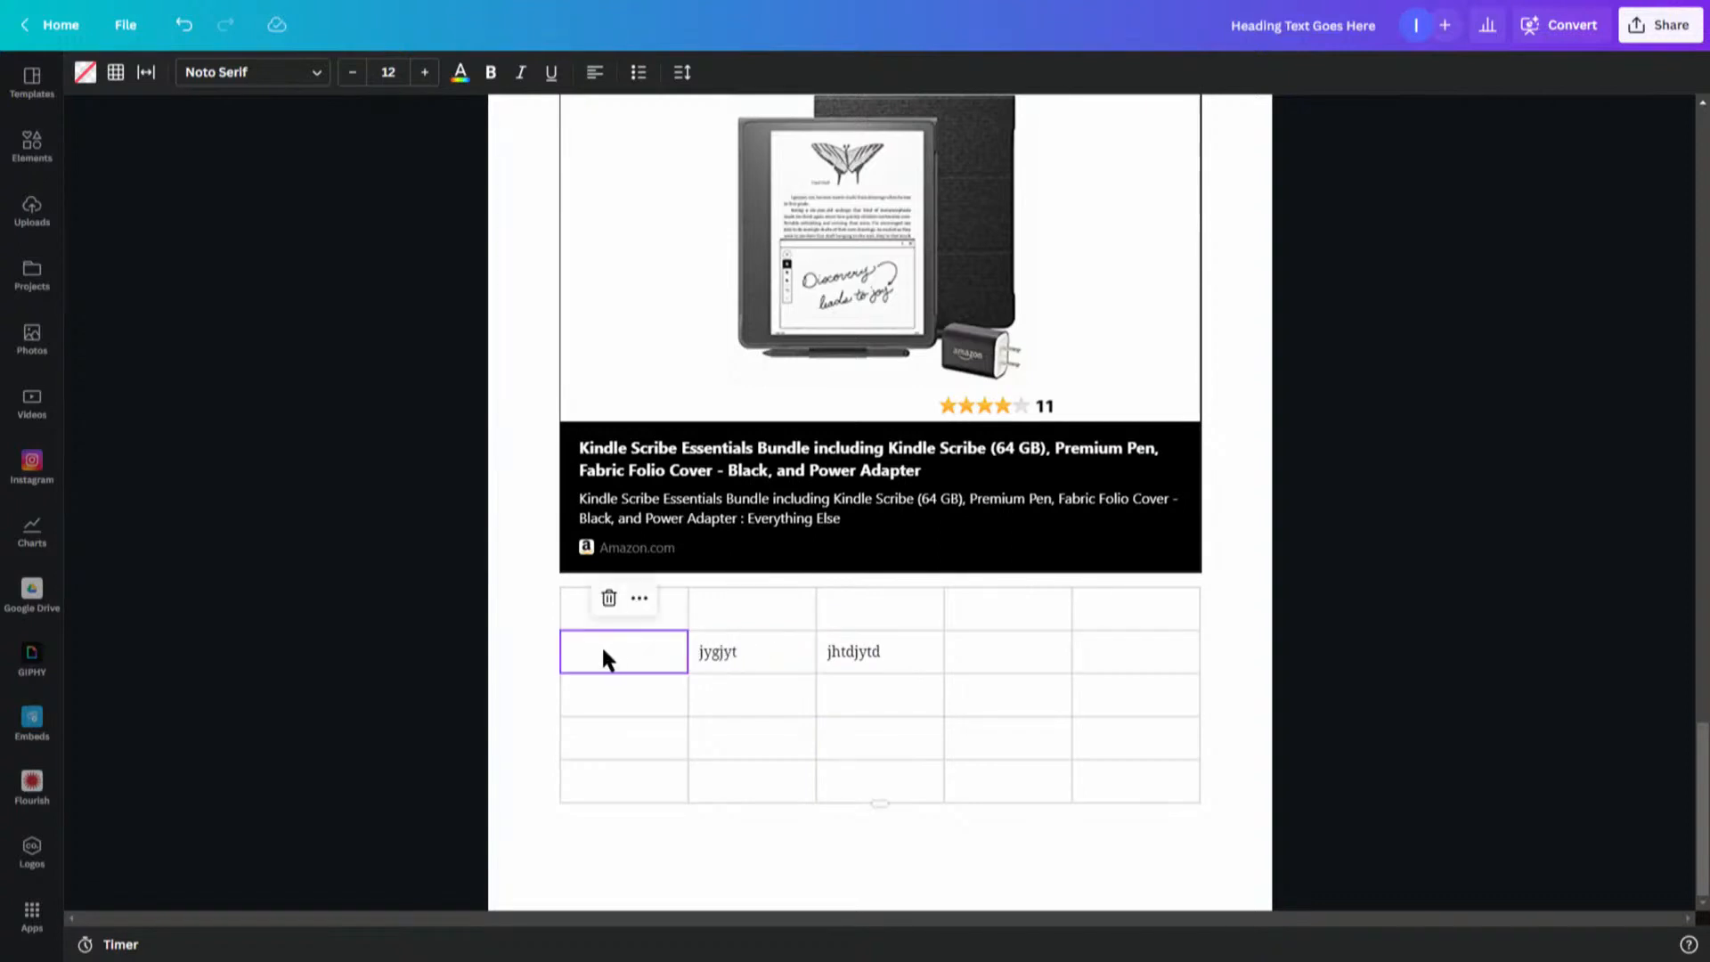
right_click(617, 649)
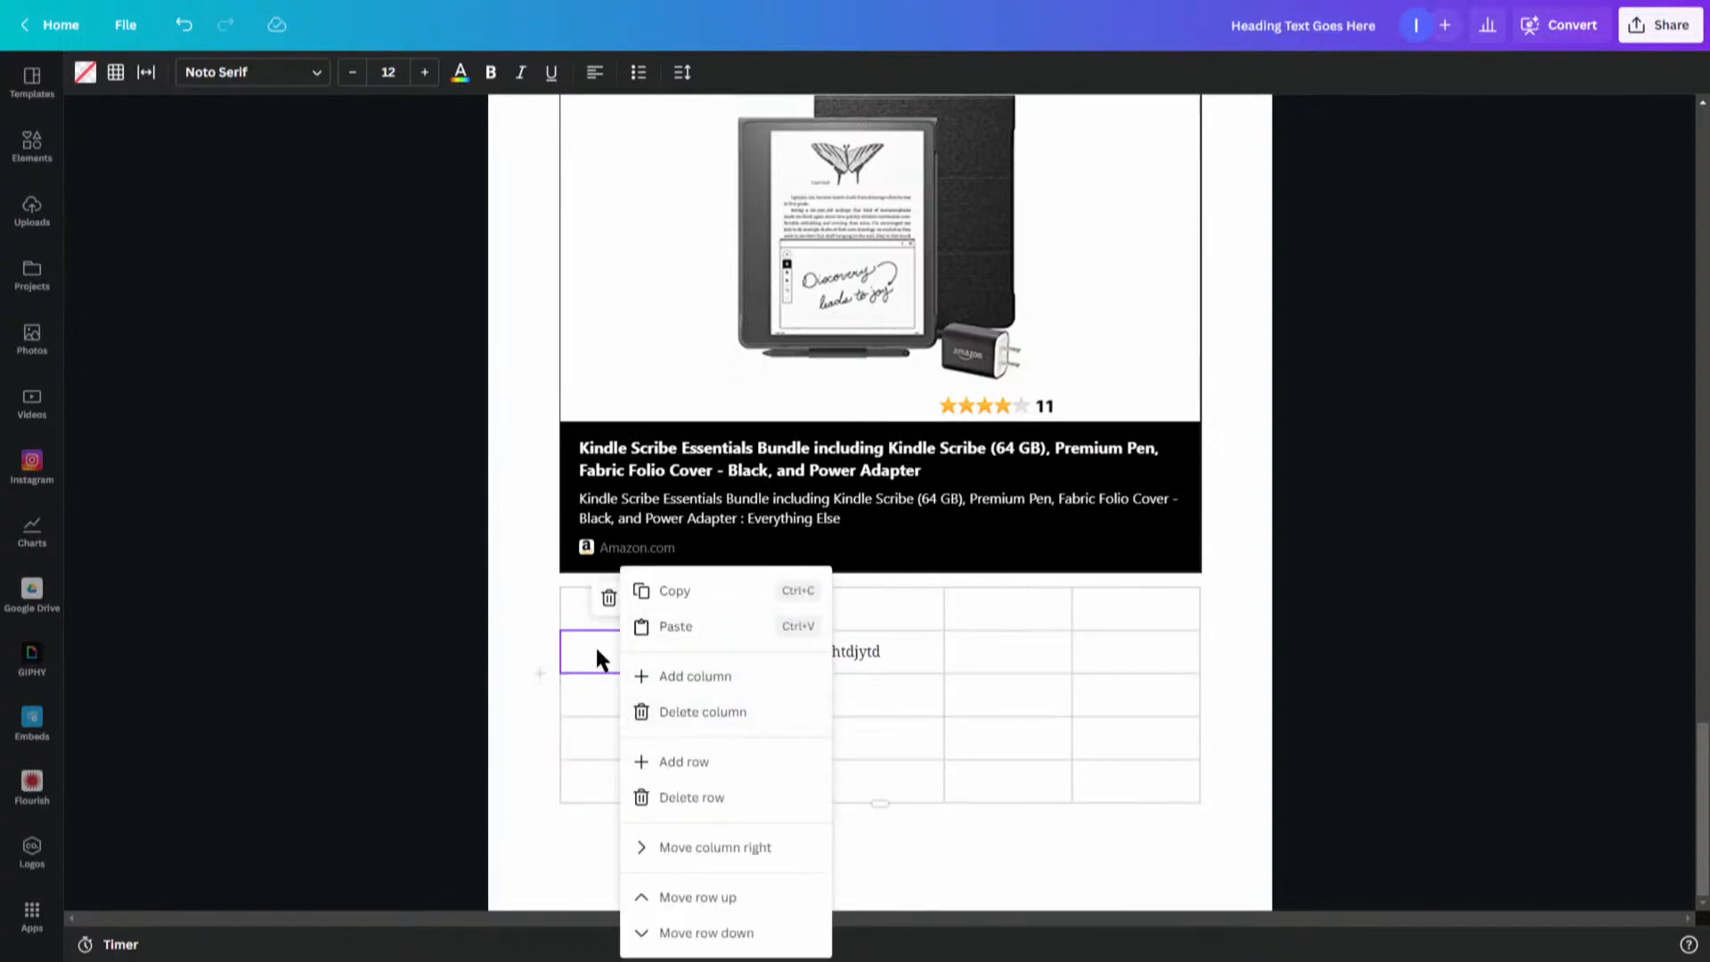
left_click(636, 643)
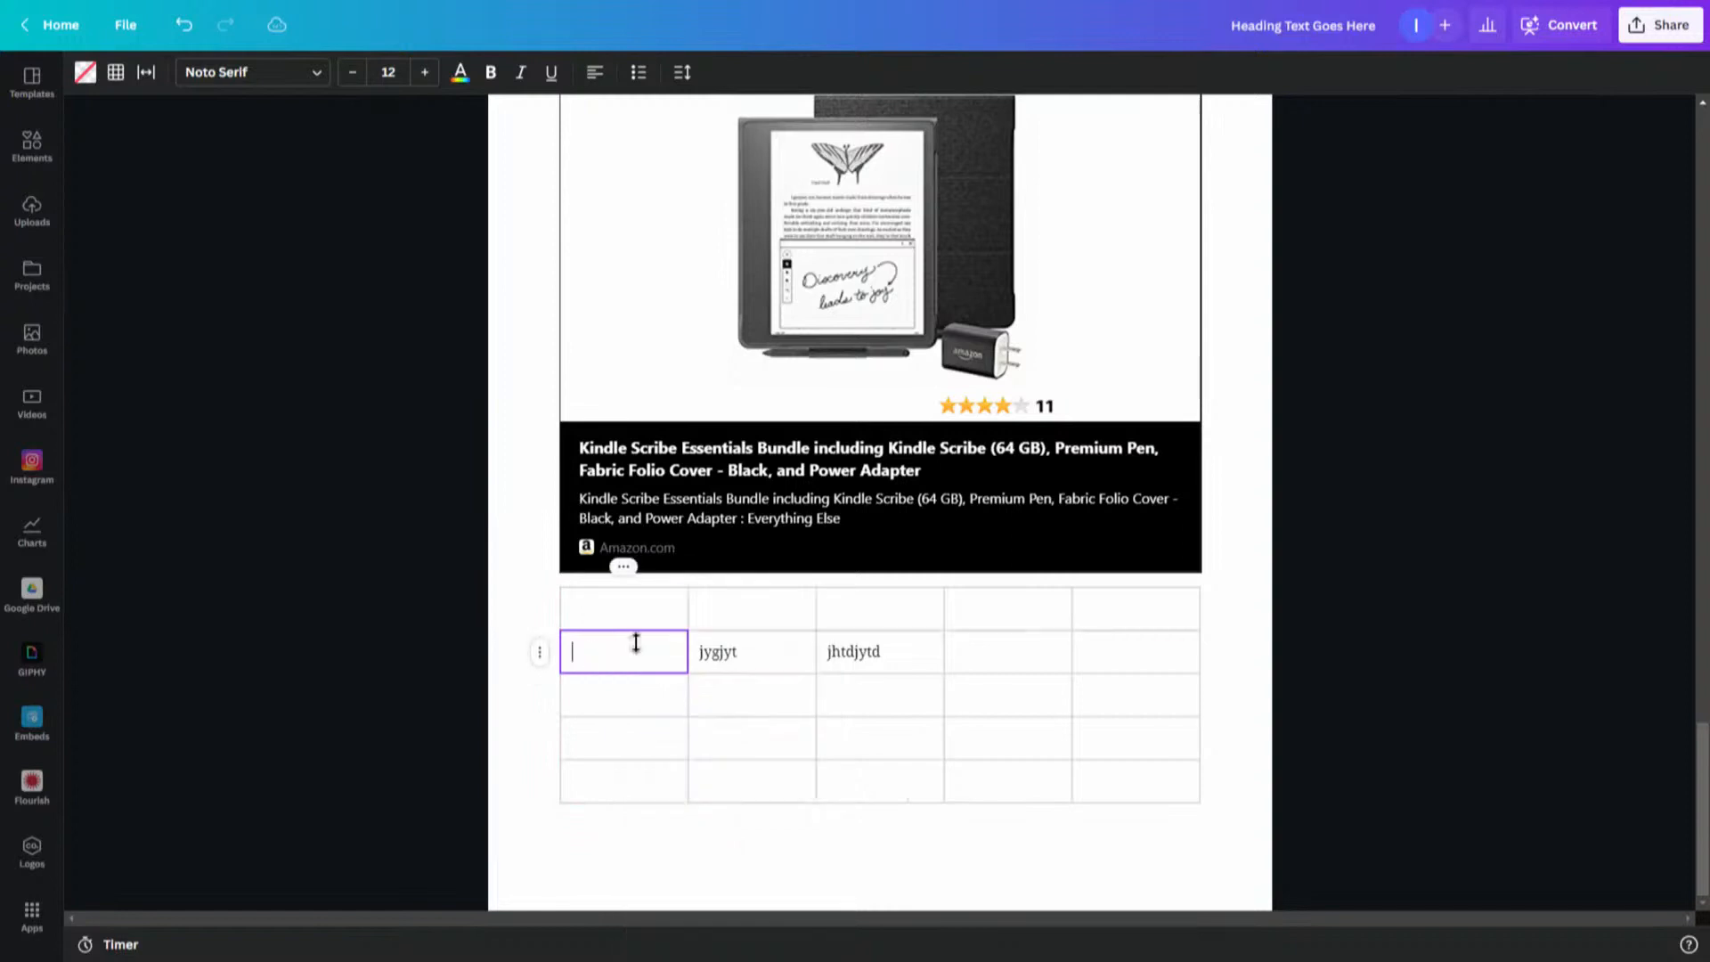
left_click(540, 655)
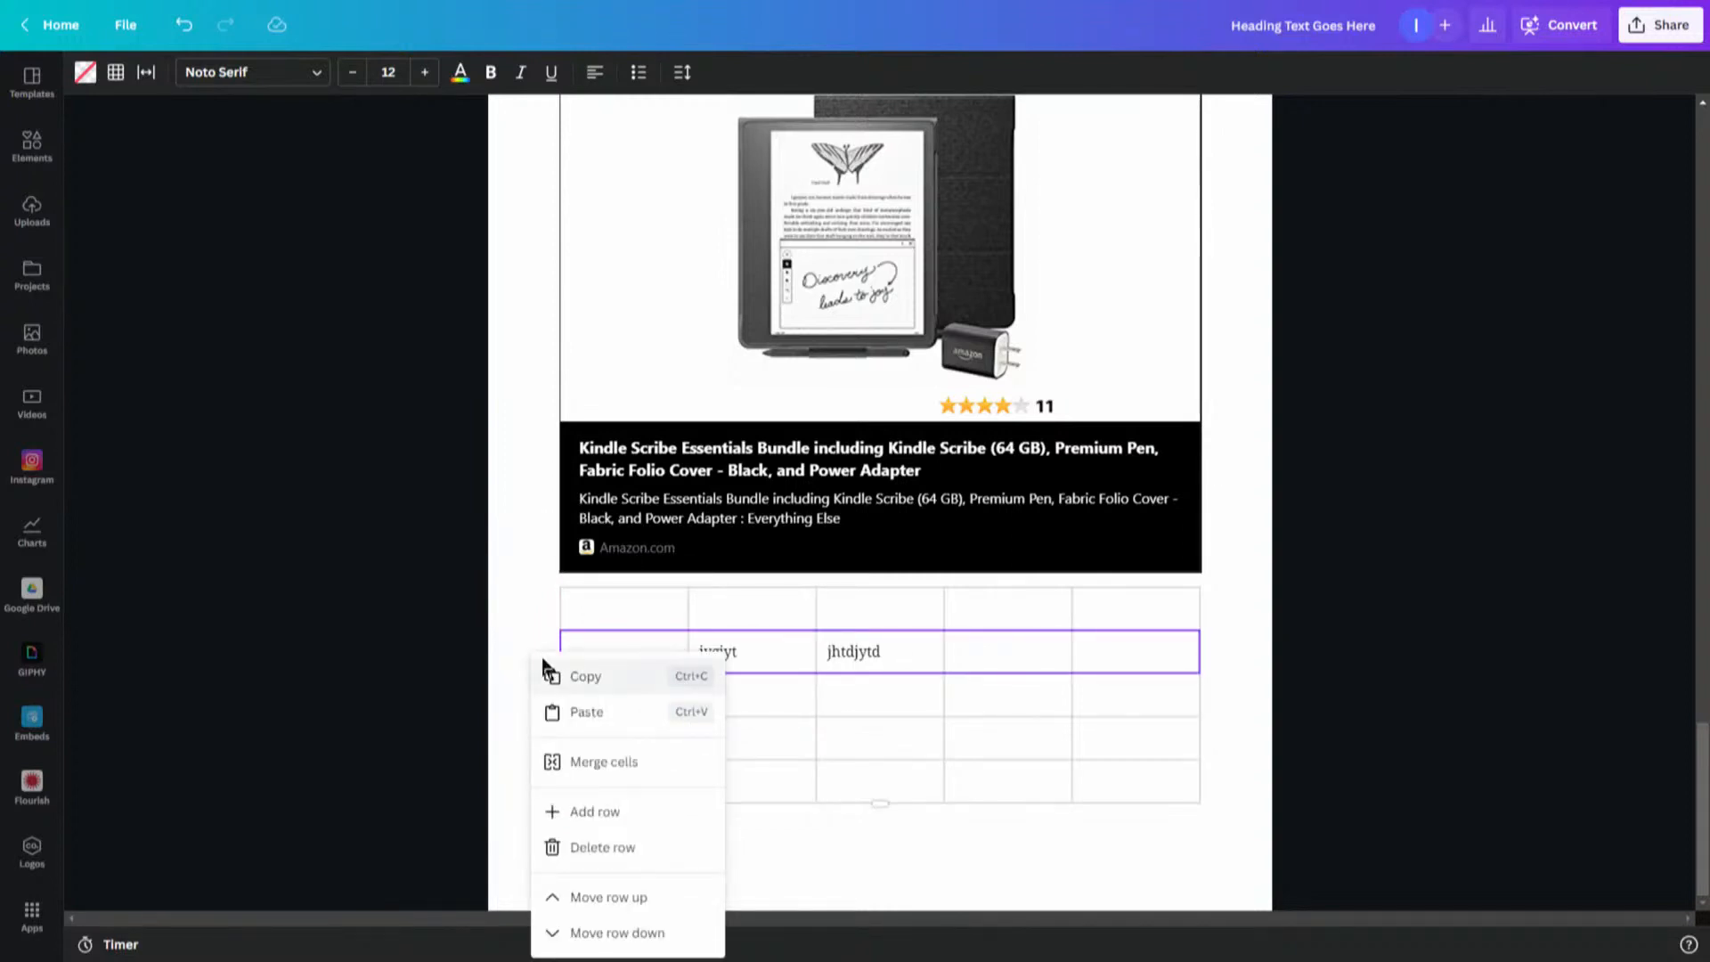
left_click(542, 639)
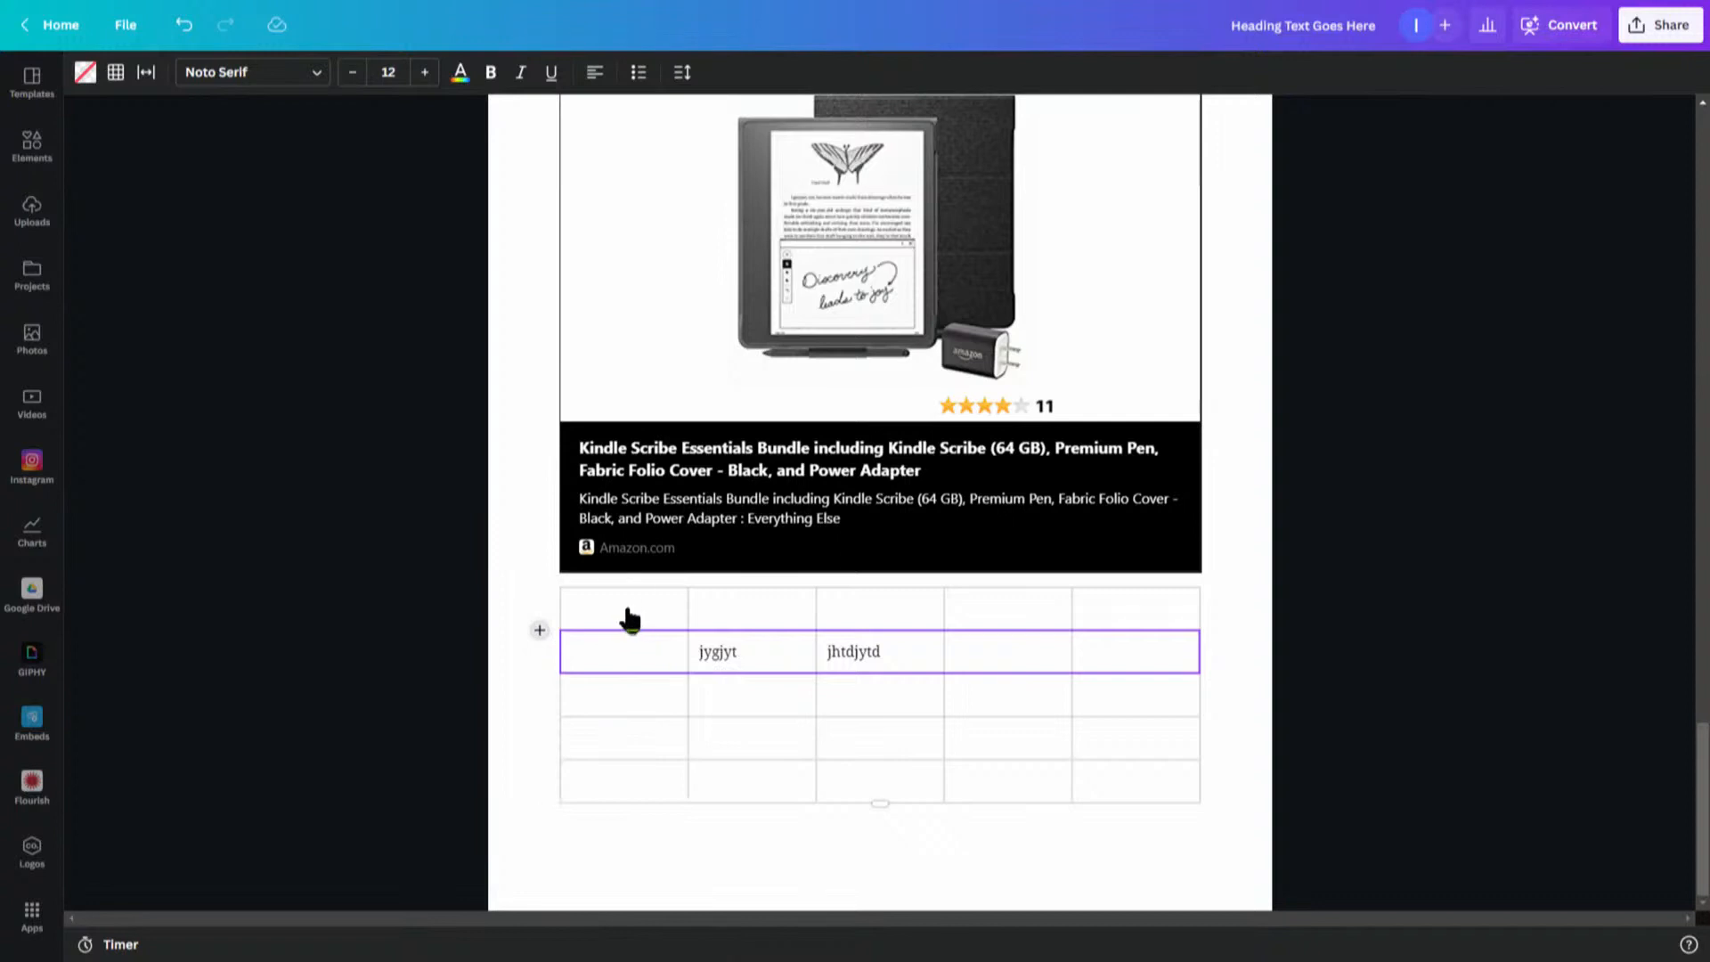
left_click(539, 630)
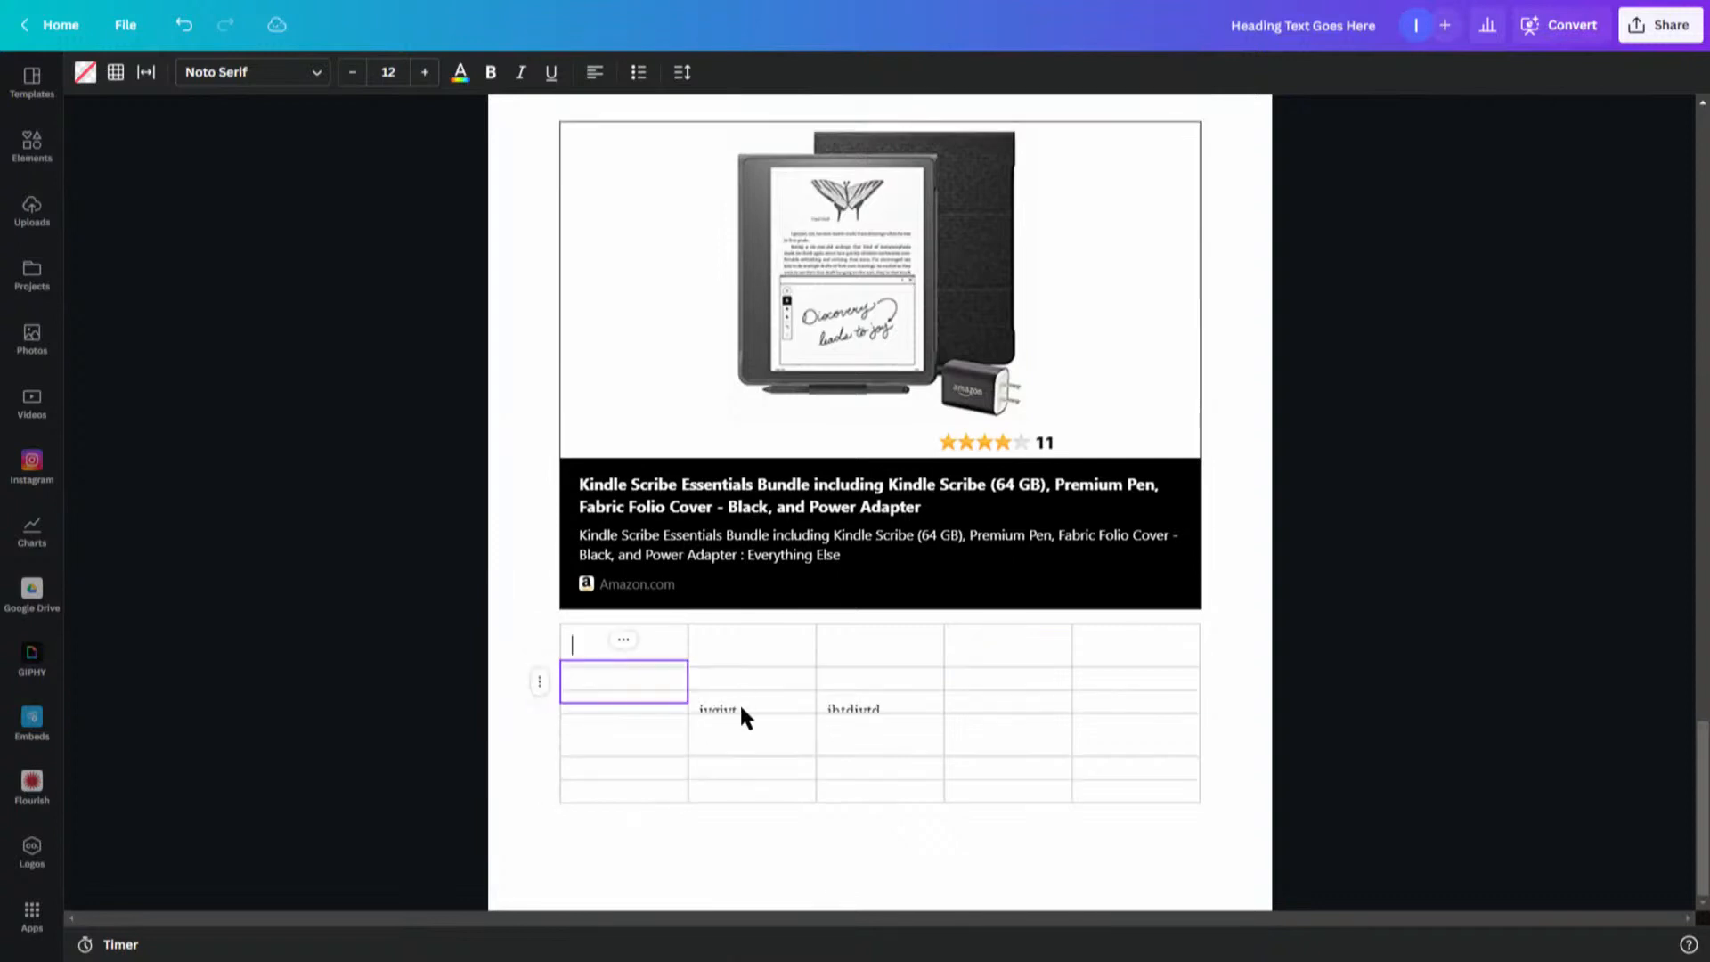
- Type Heading into the table's top-left cell
left_click(740, 701)
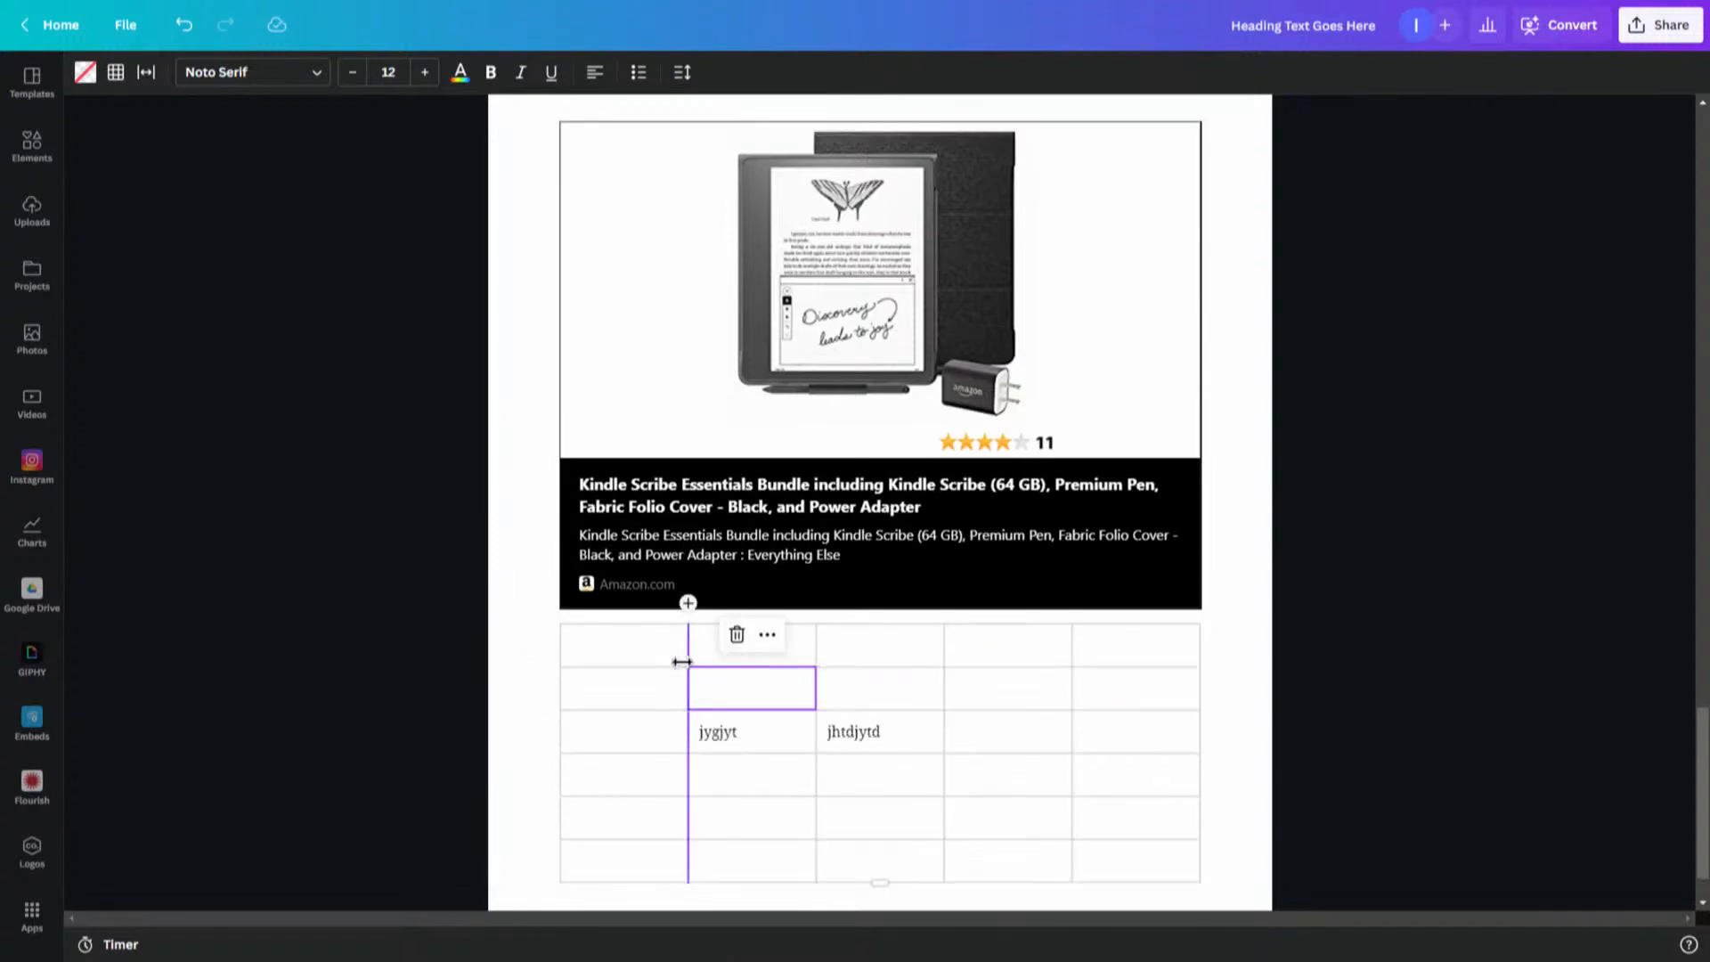
left_click(652, 652)
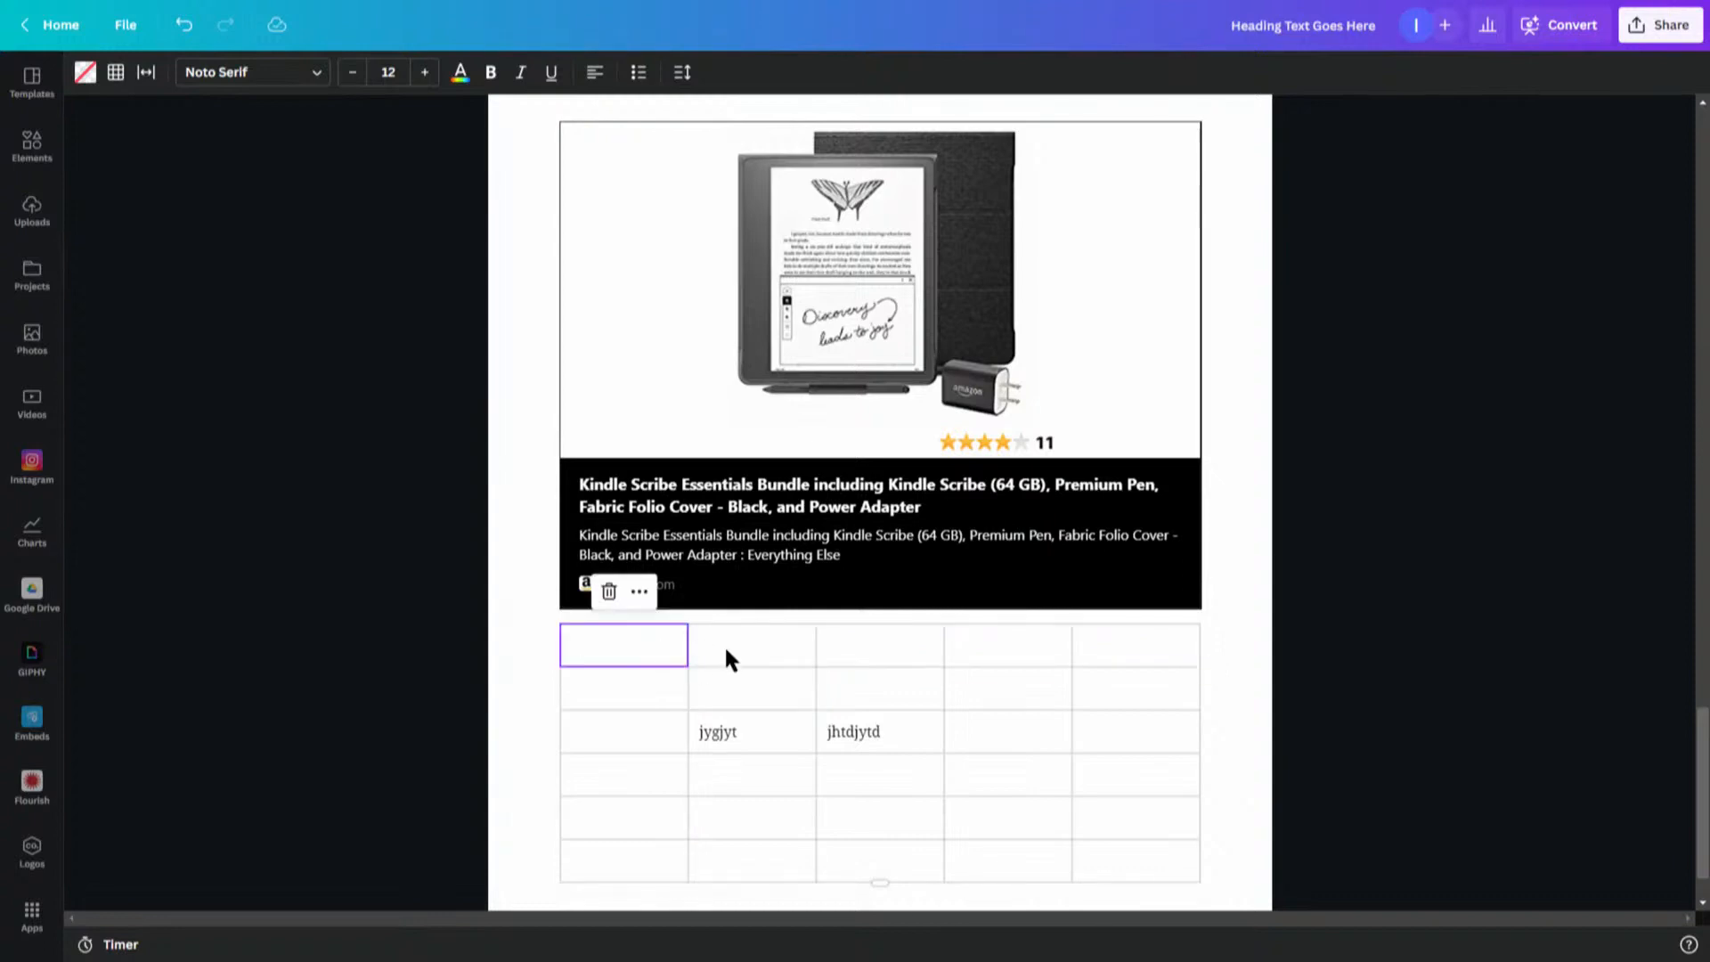
left_click(639, 591)
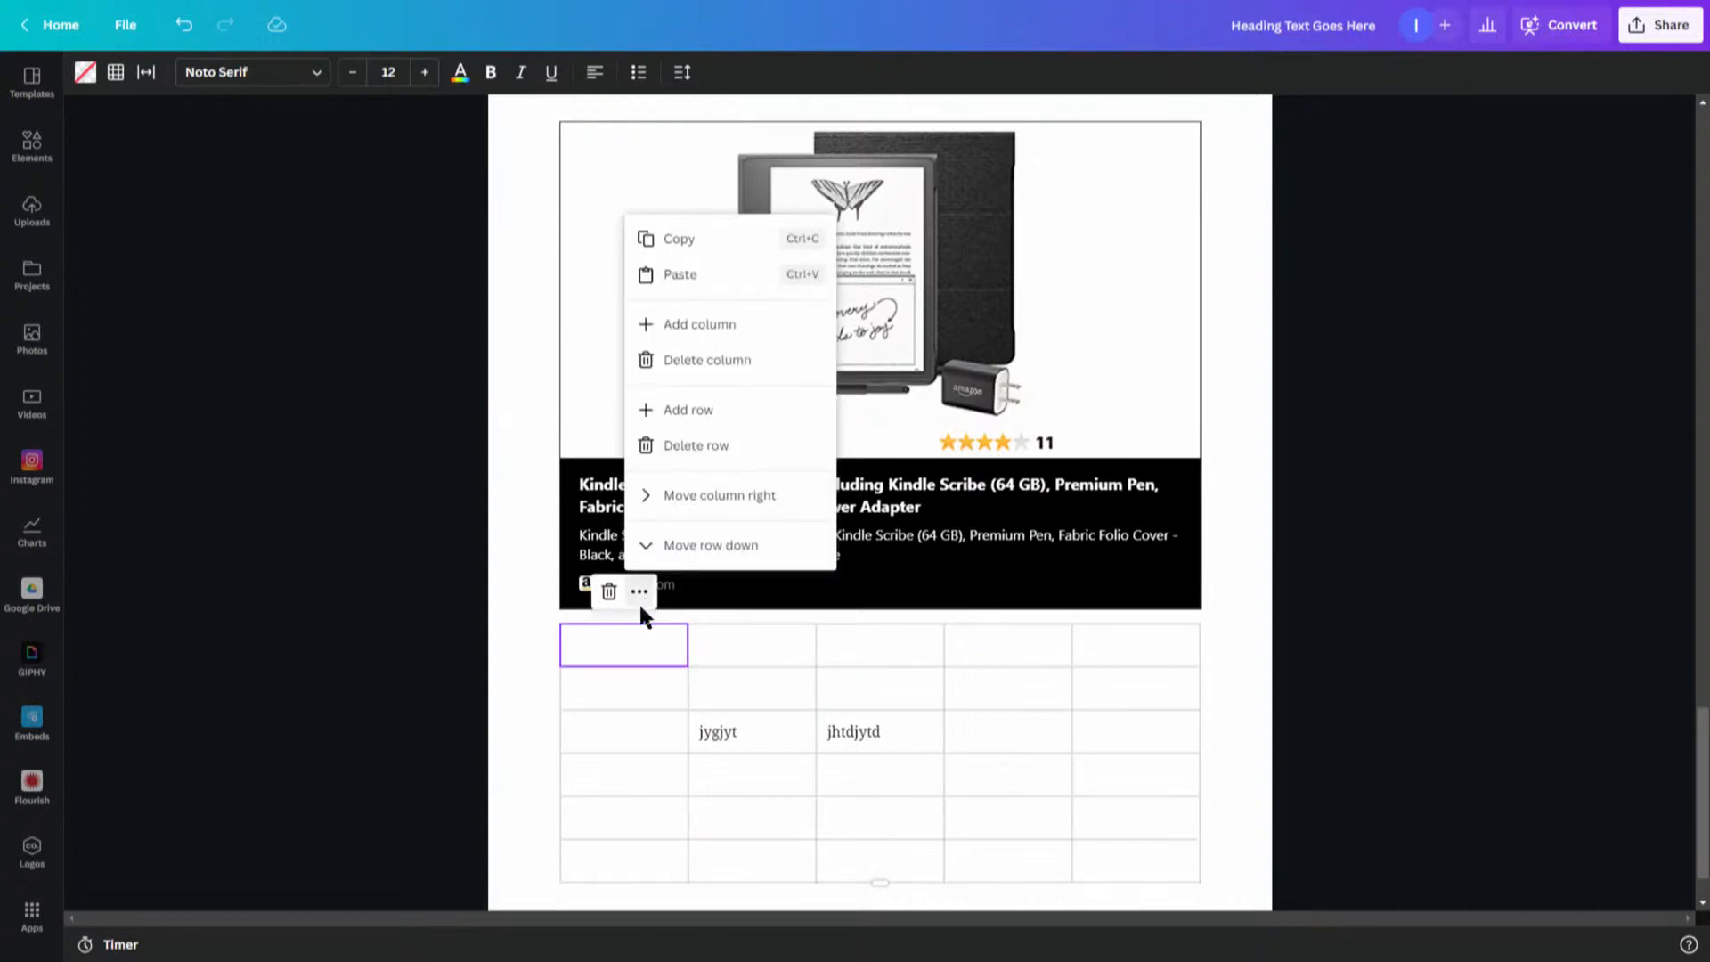
left_click(641, 646)
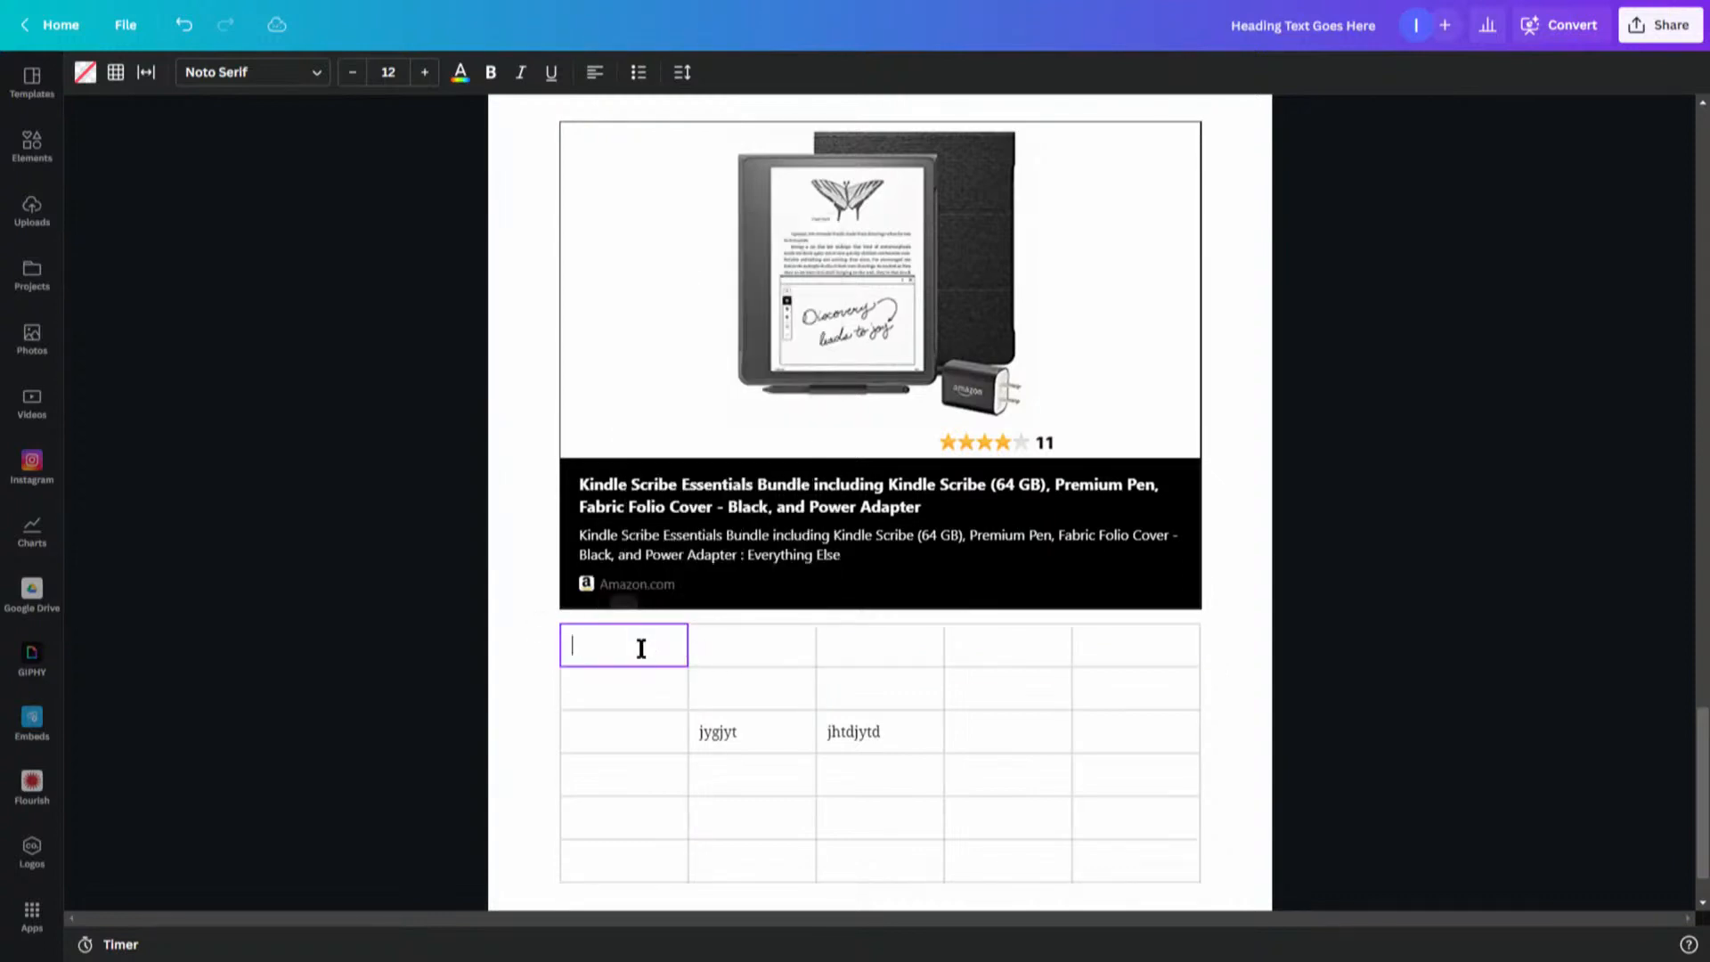
type("HE")
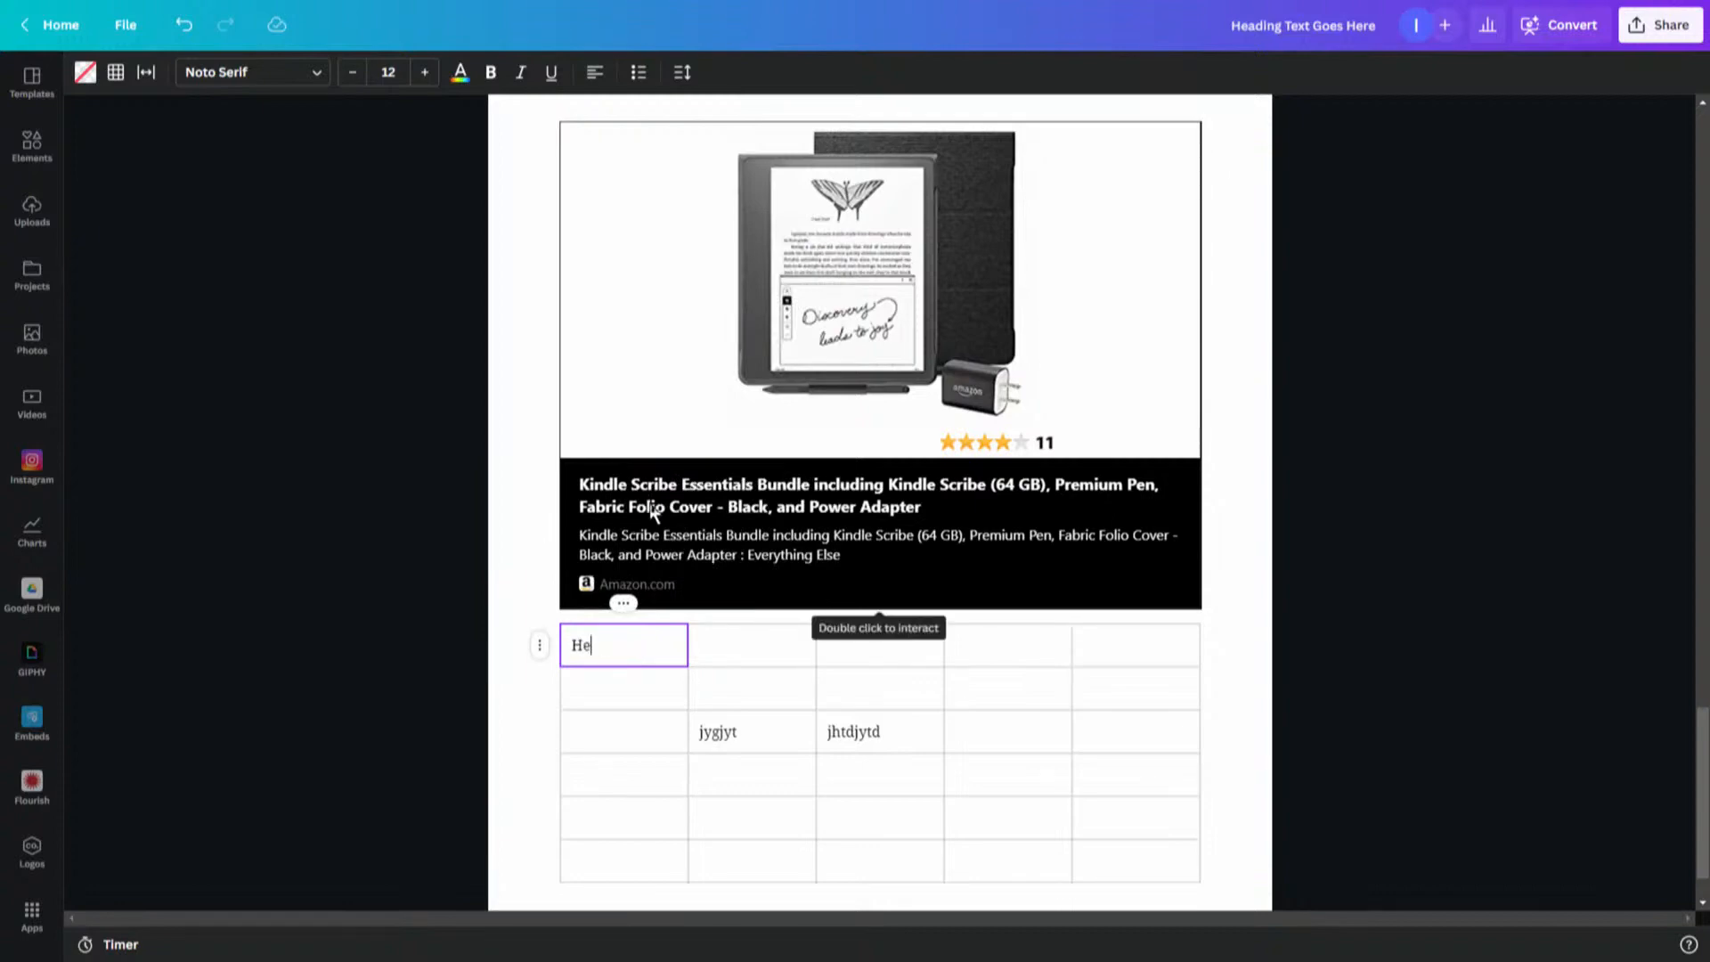
- Make the Heading text bold and set its font size to 15
left_click(624, 603)
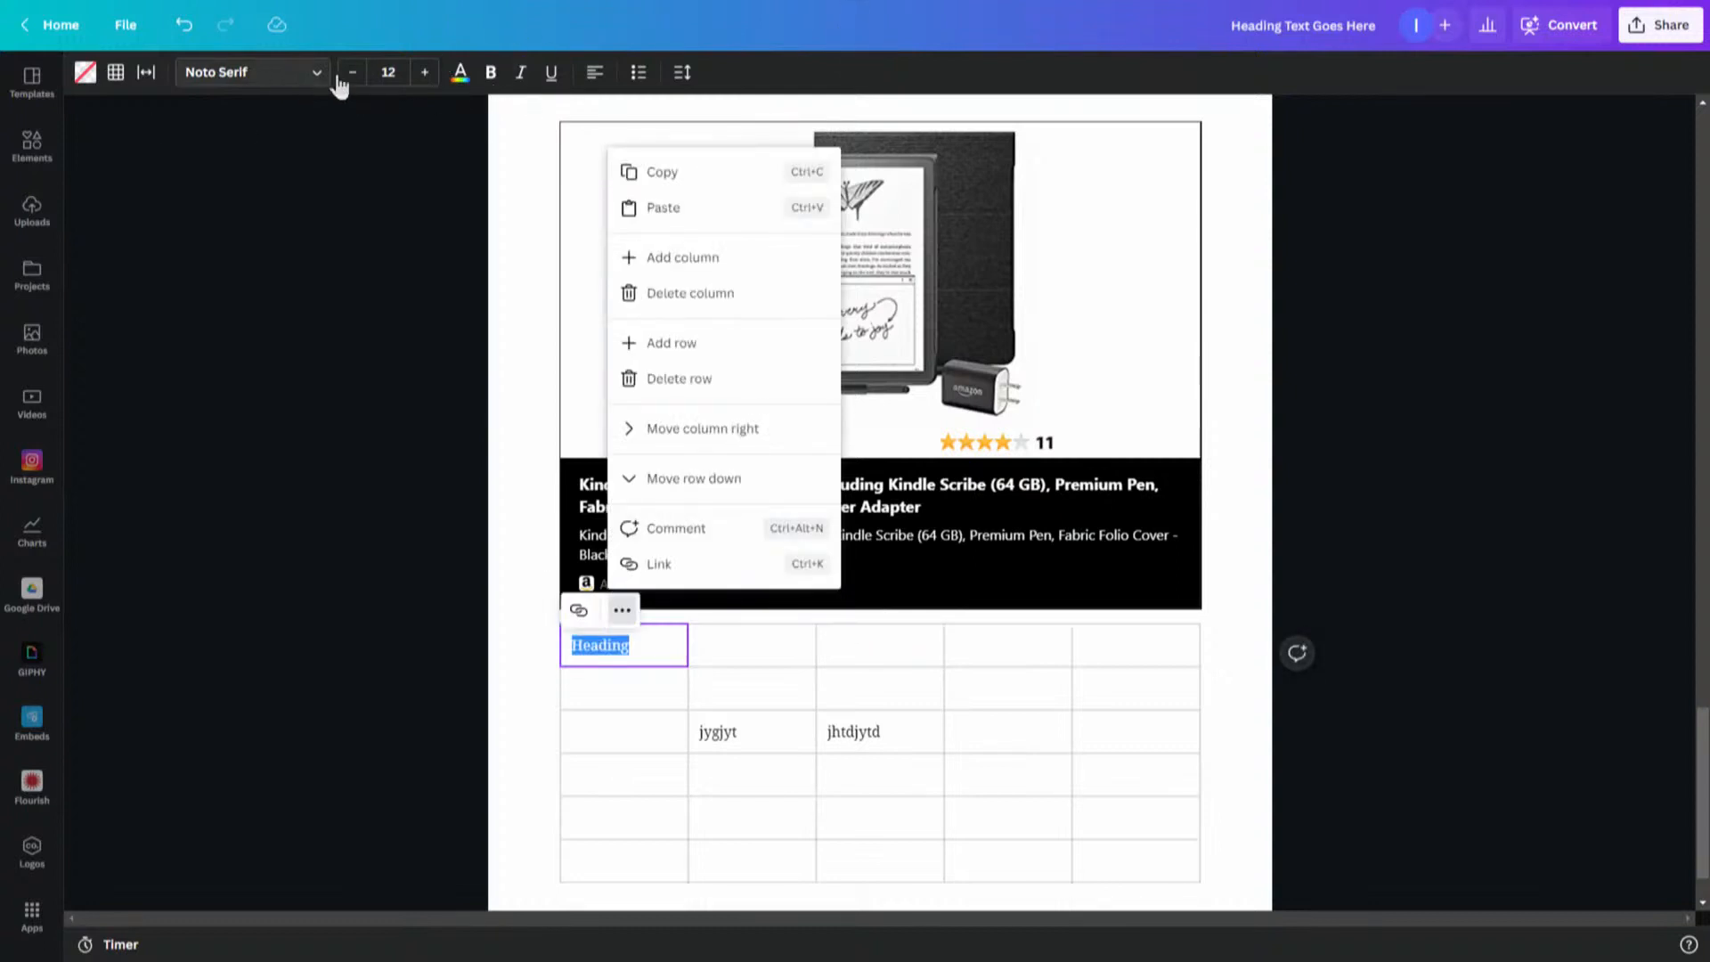
left_click(490, 75)
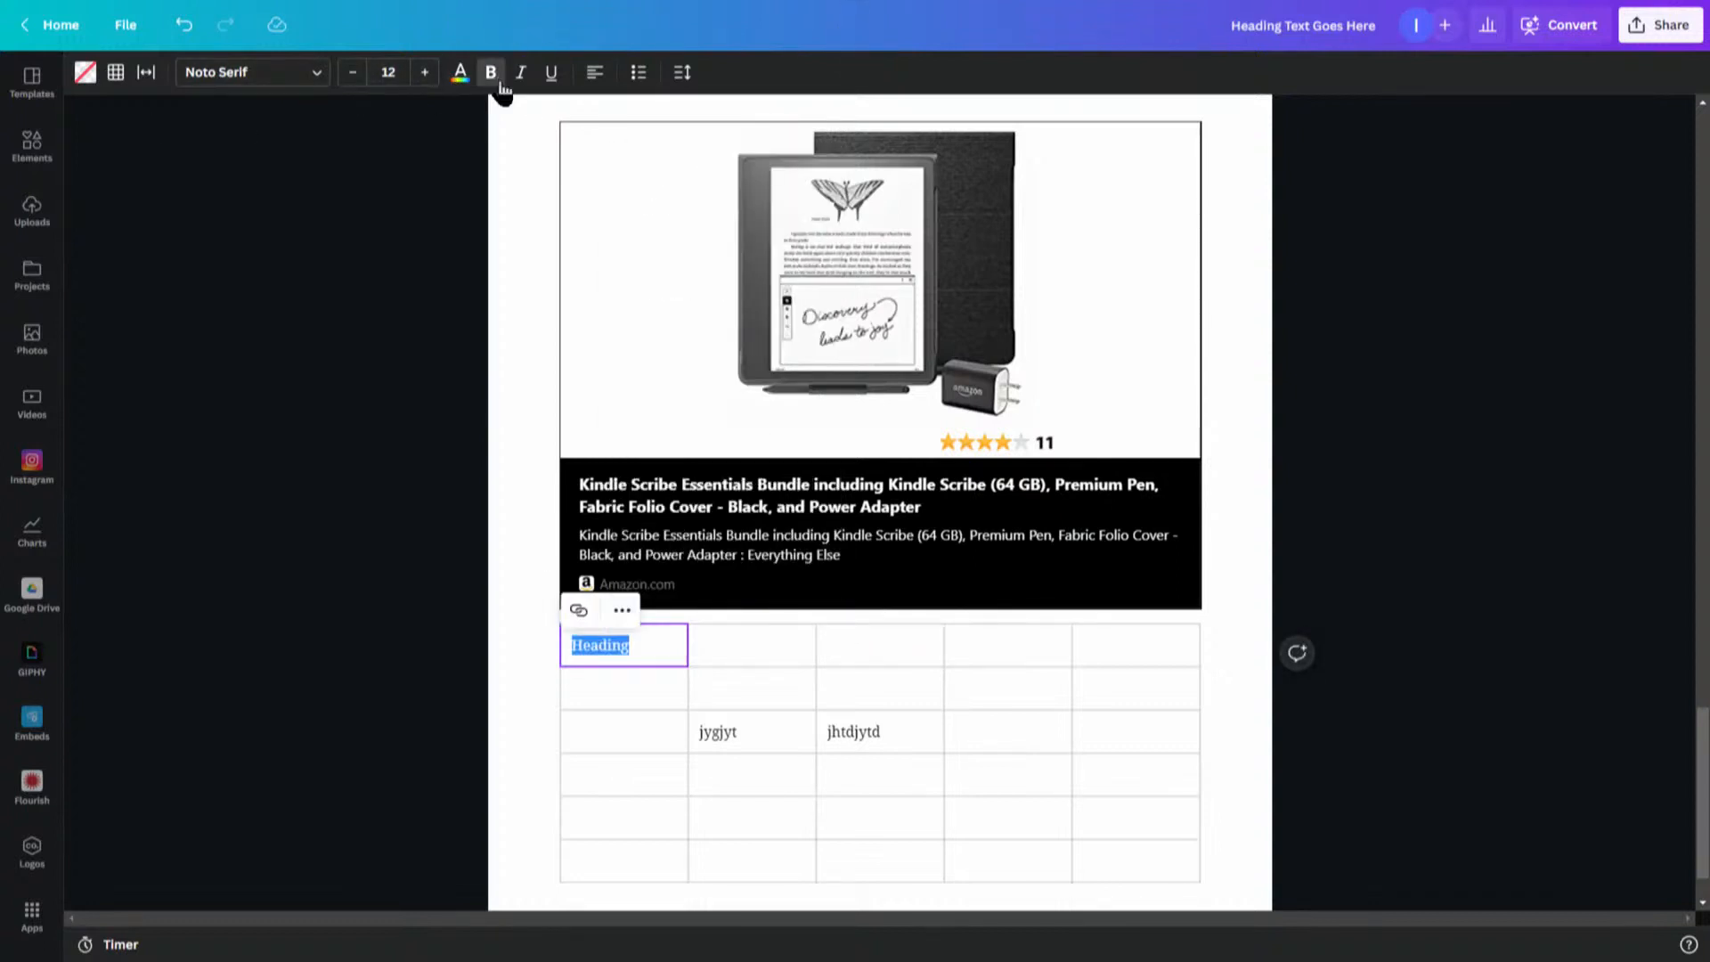
left_click(424, 73)
left_click(423, 73)
left_click(424, 73)
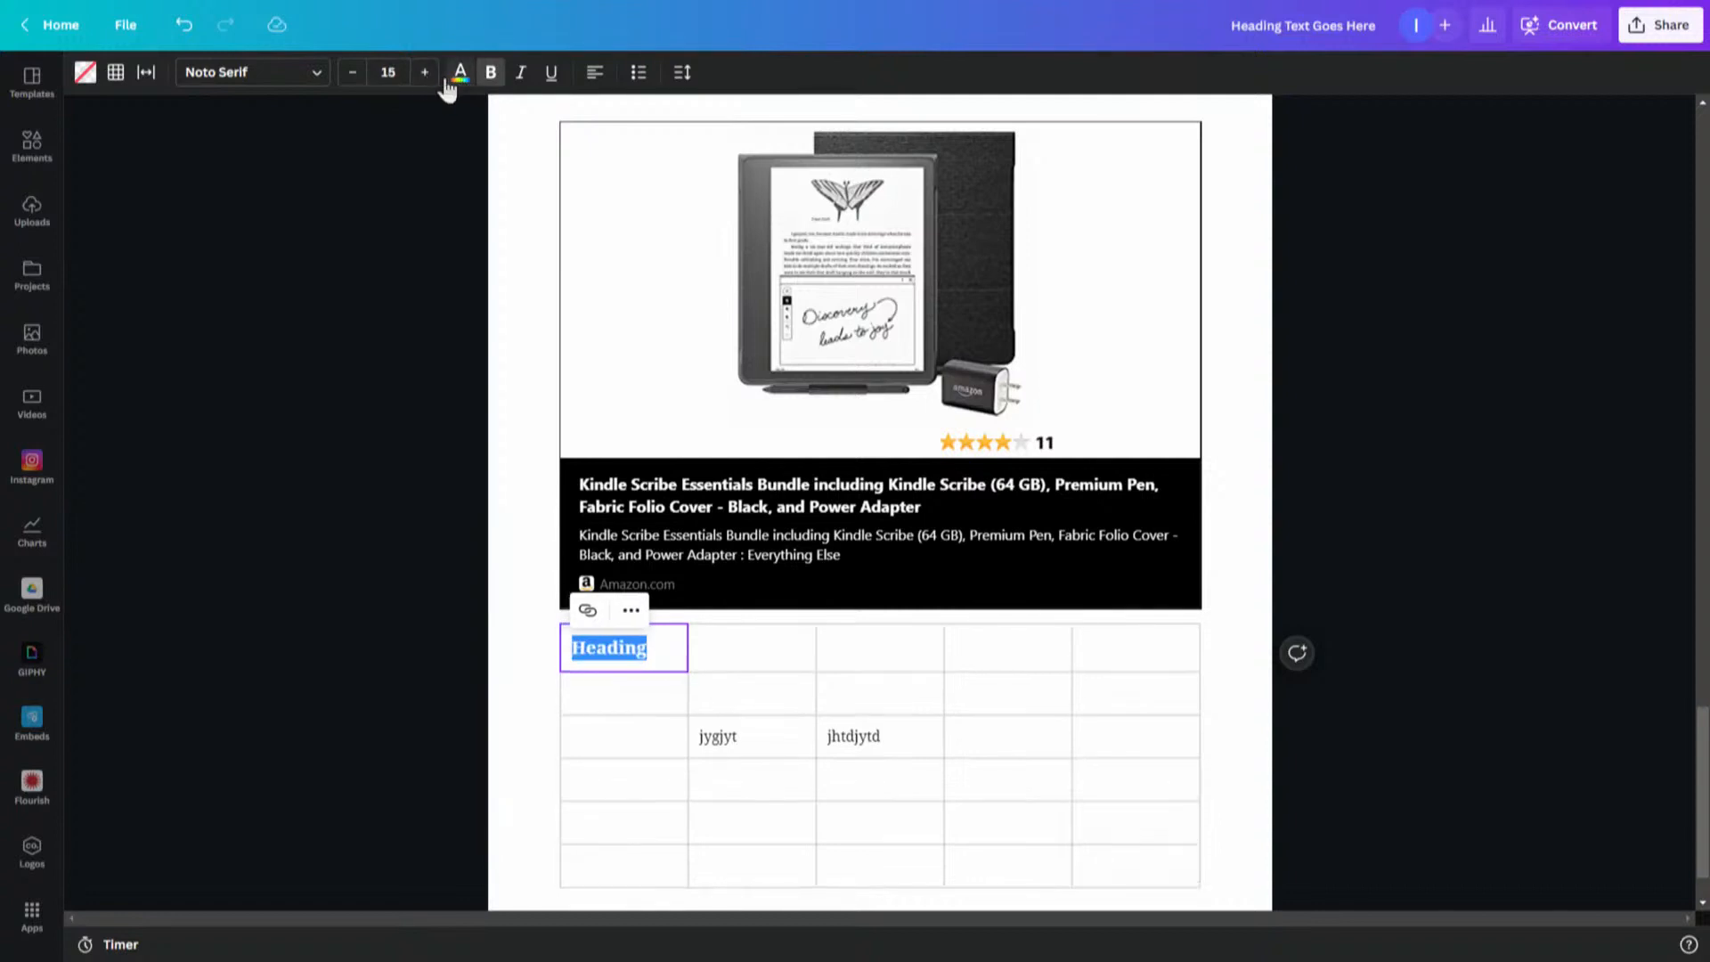
- Color the Heading text purple from the brand logo colors
left_click(456, 76)
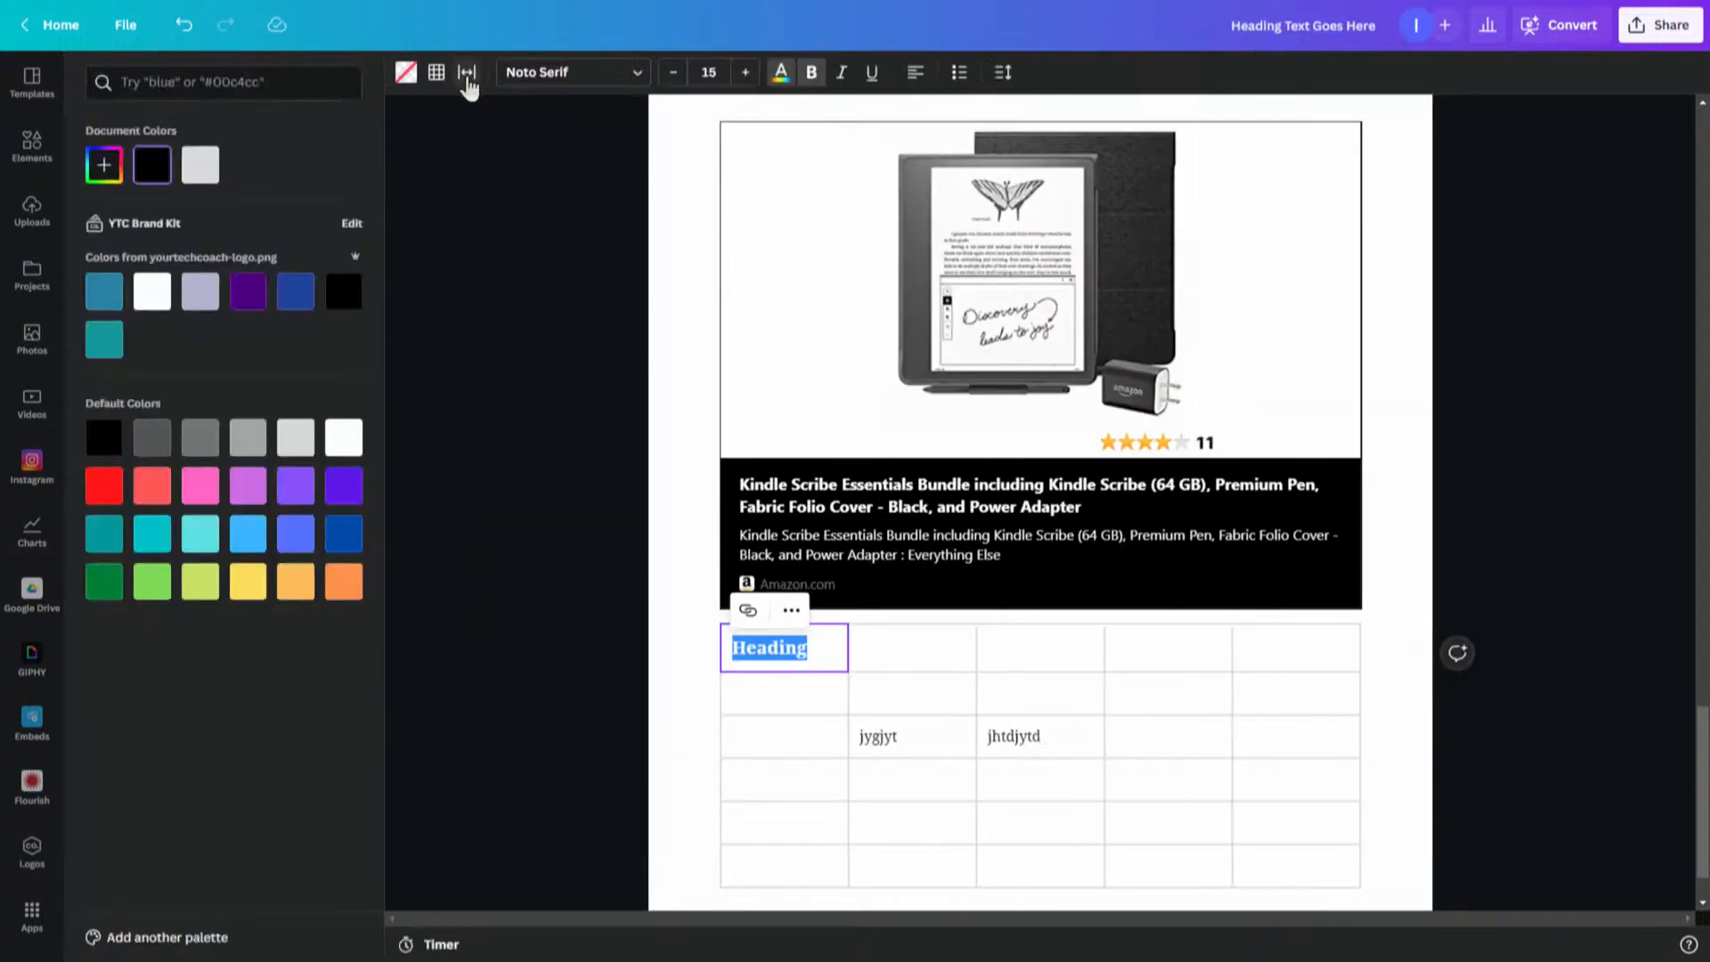
left_click(253, 296)
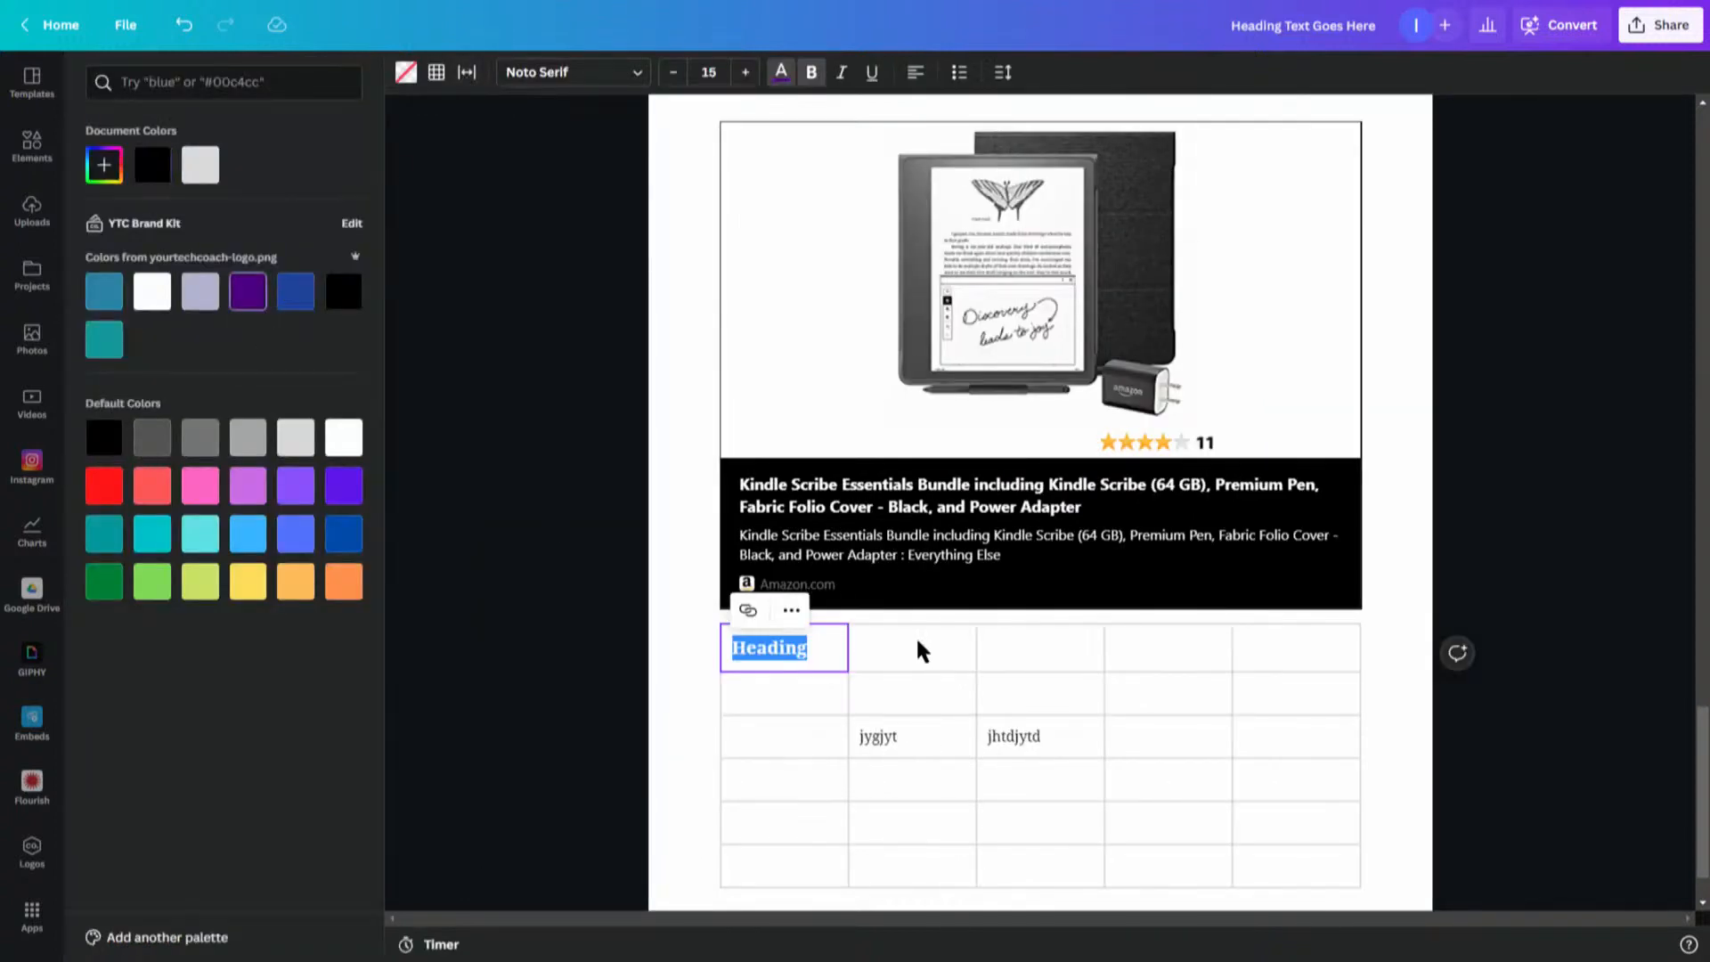
key("Escape")
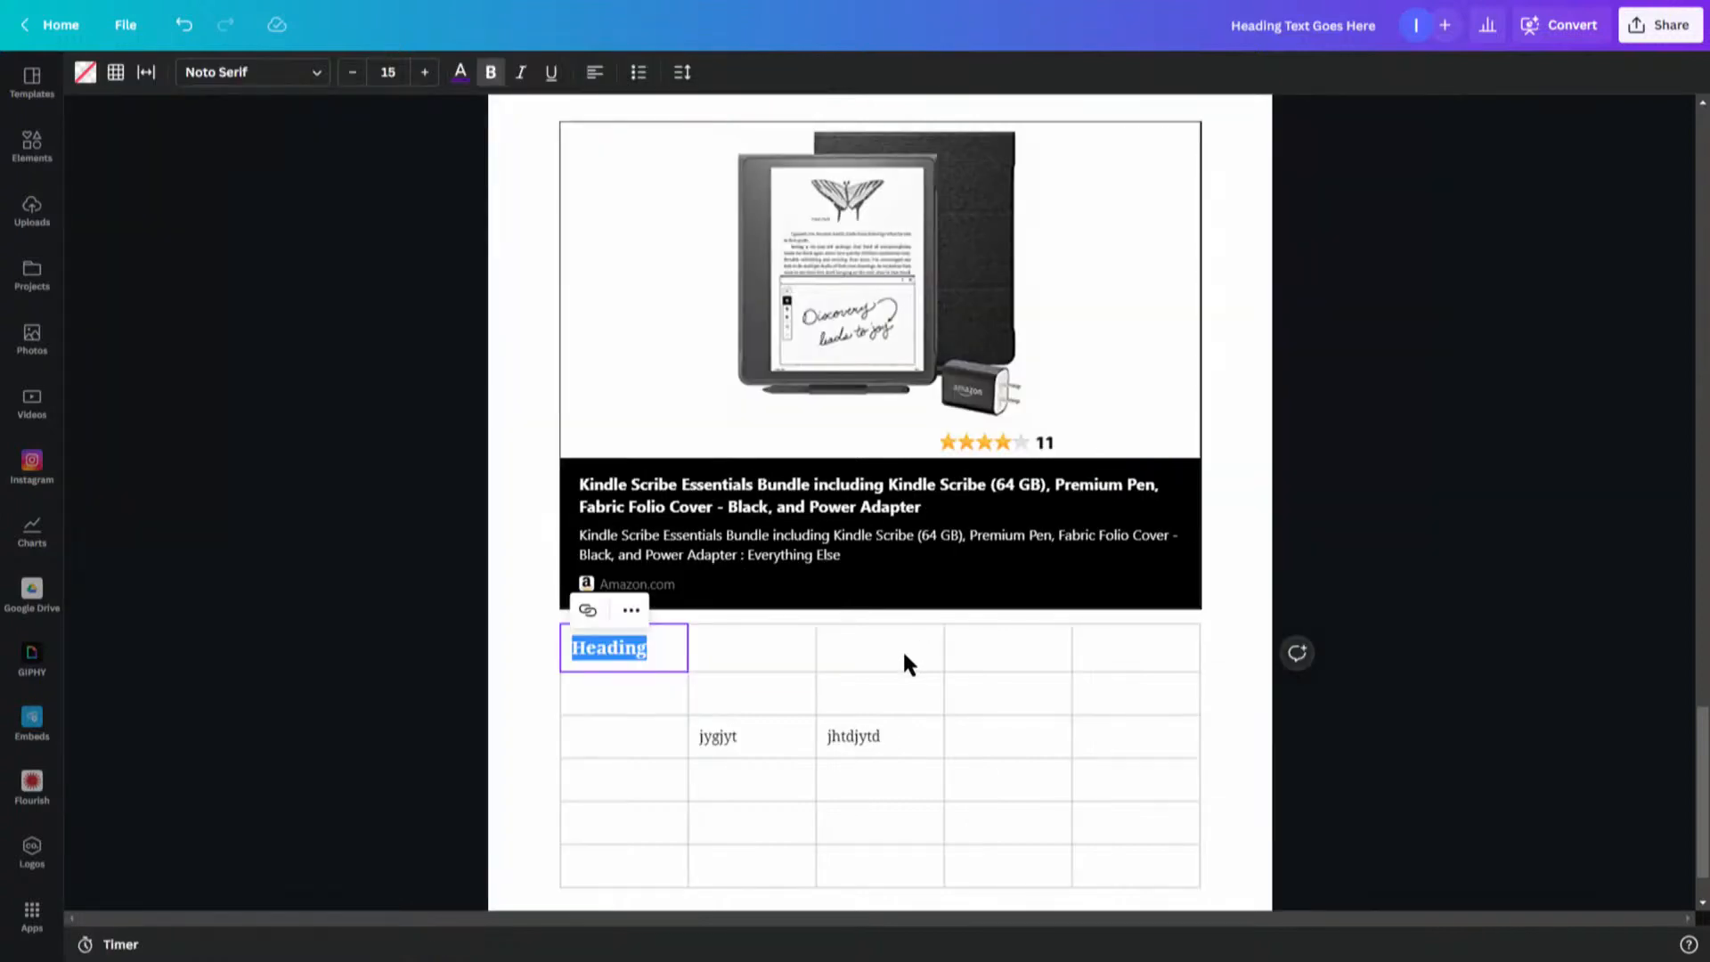
left_click(647, 695)
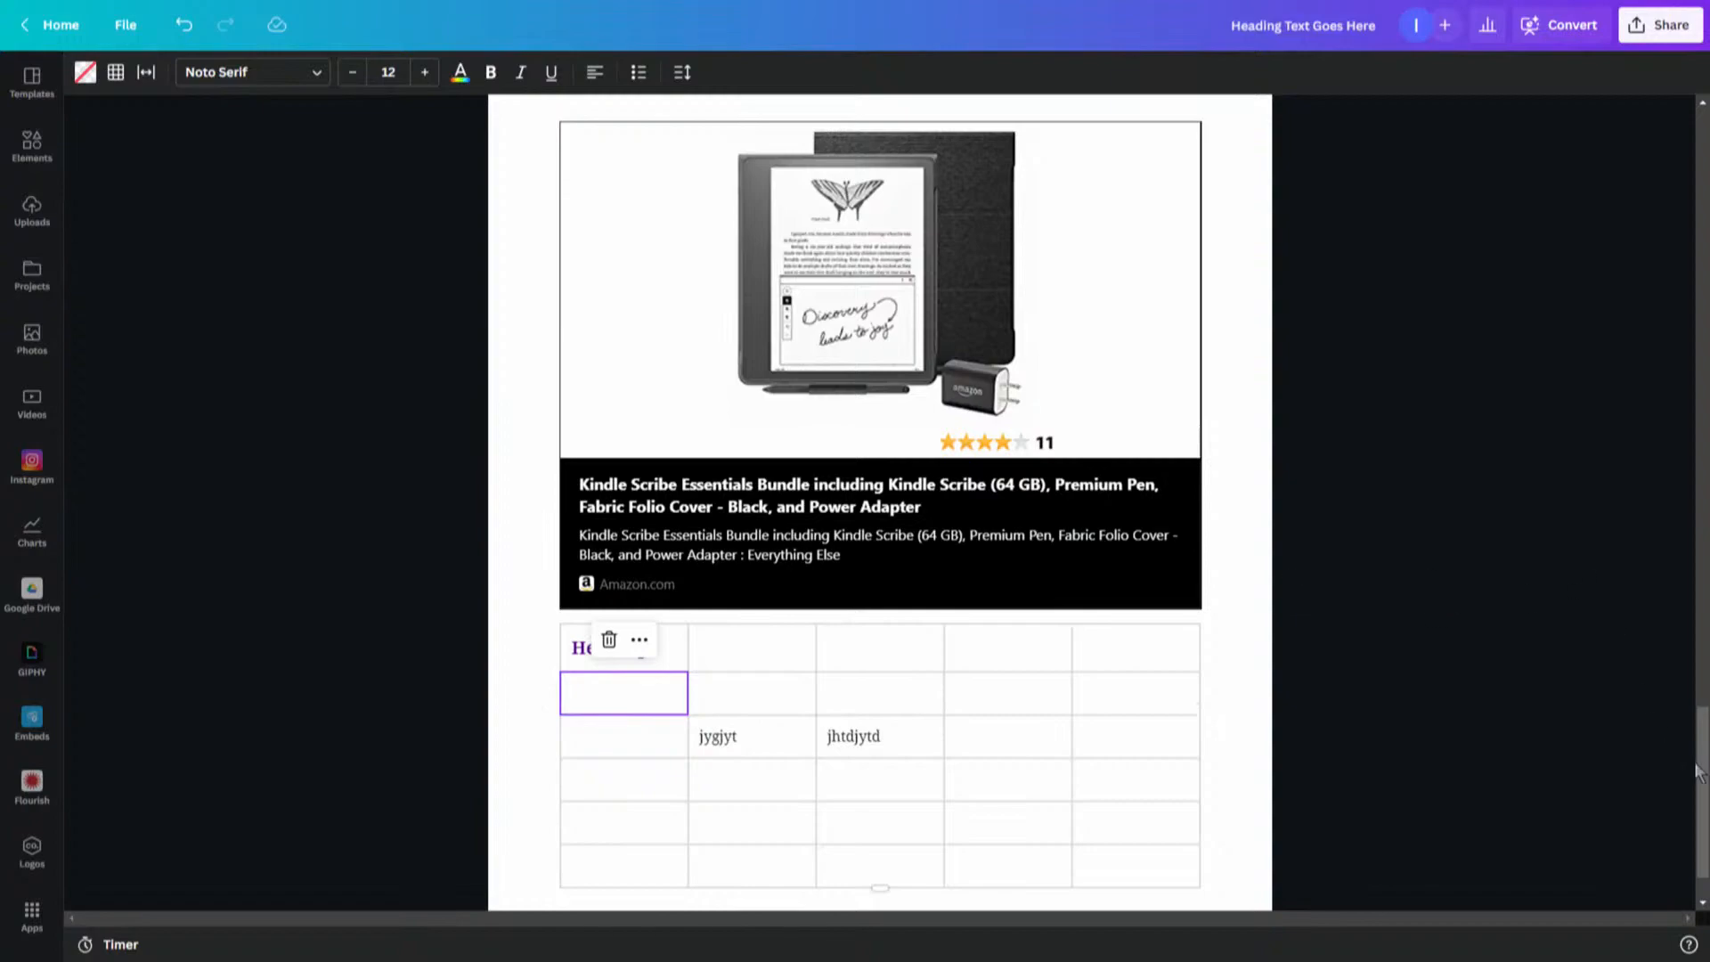
- Copy the small emoji icon placed below the numbered list higher in the document
left_click_drag(1698, 773, 1665, 363)
left_click_drag(561, 370, 582, 362)
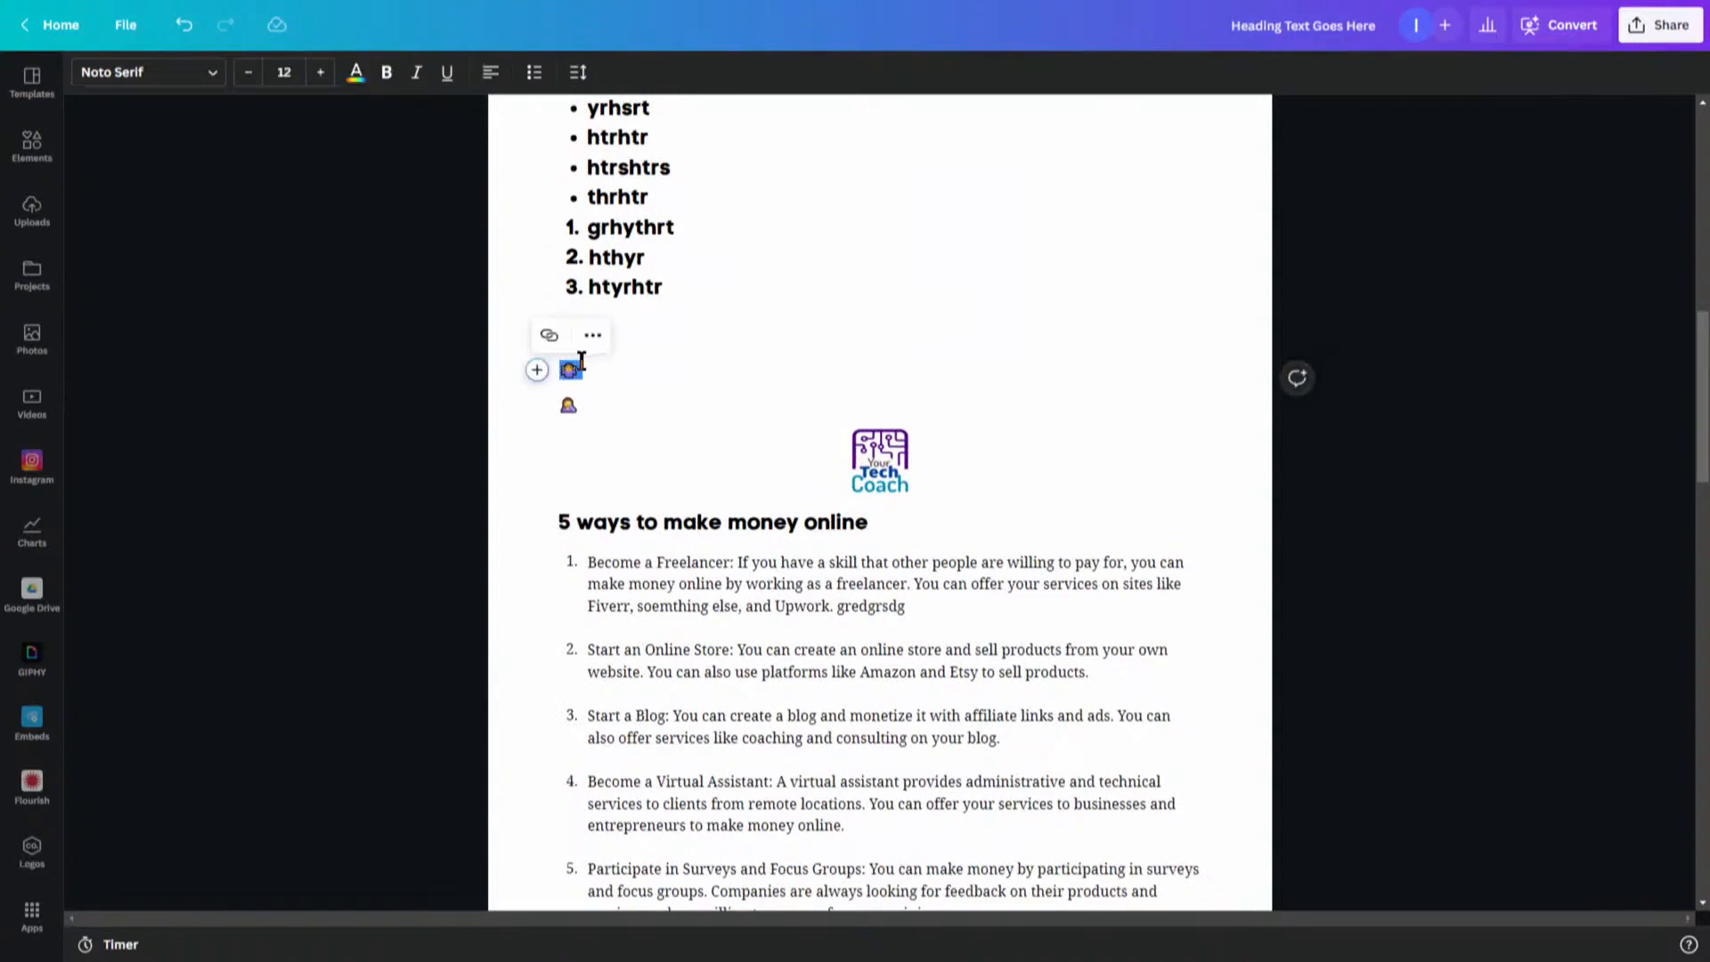
left_click(593, 339)
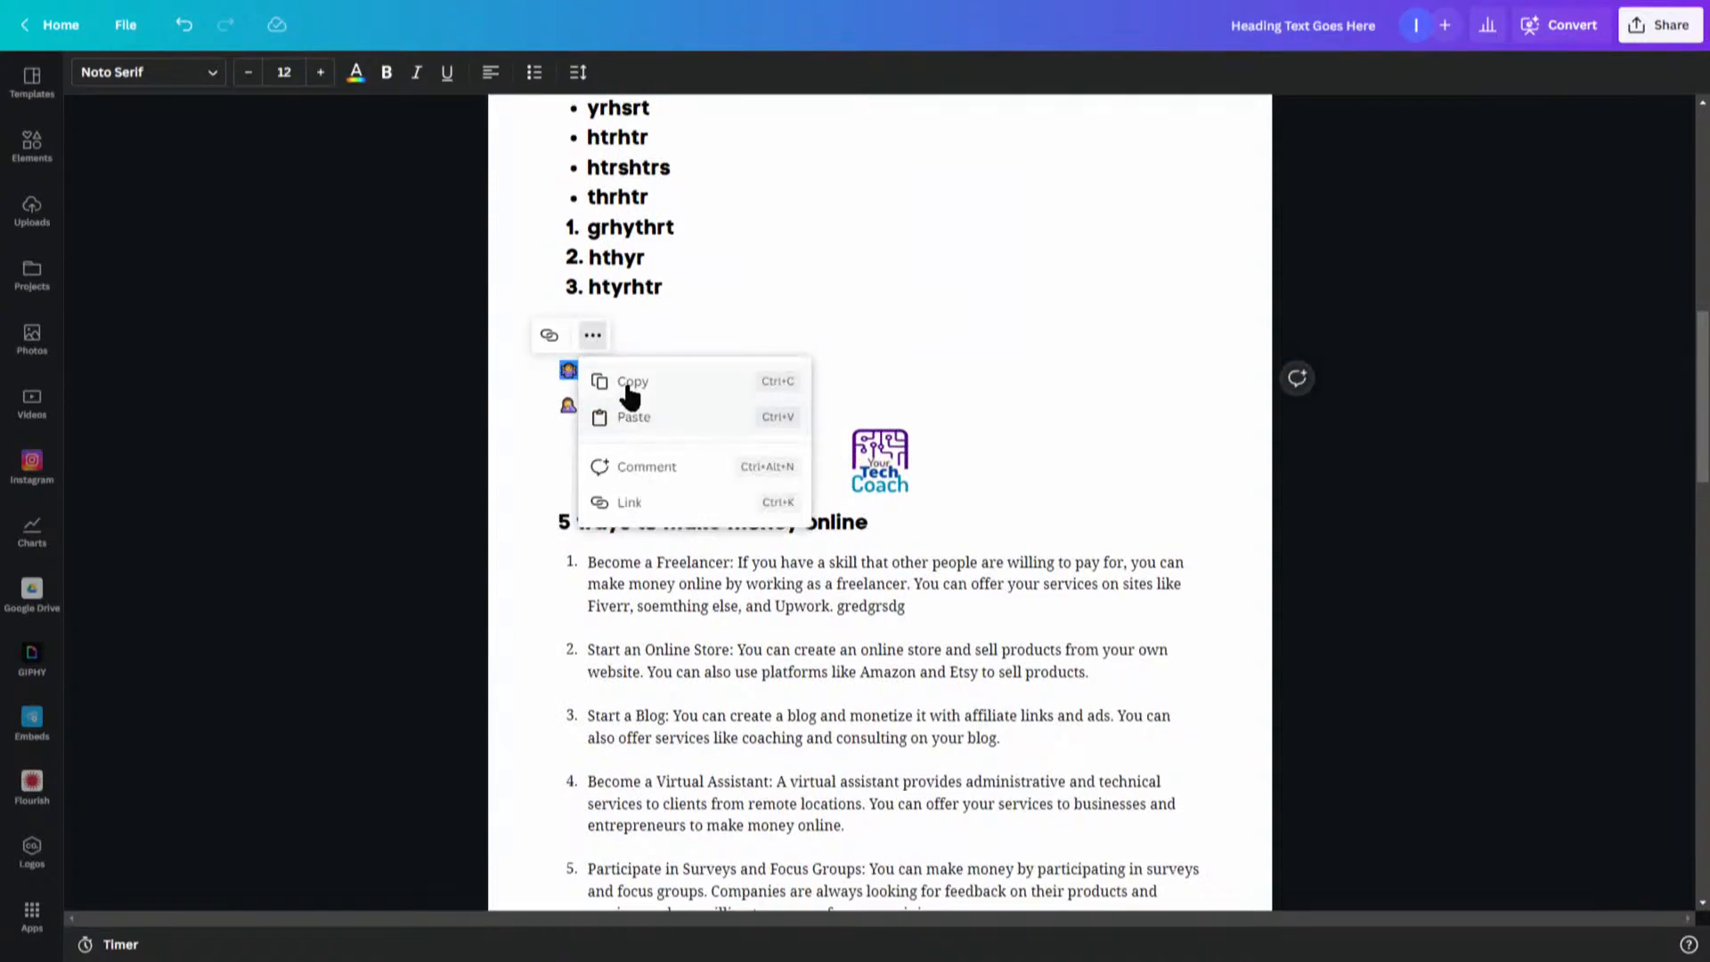
left_click(632, 385)
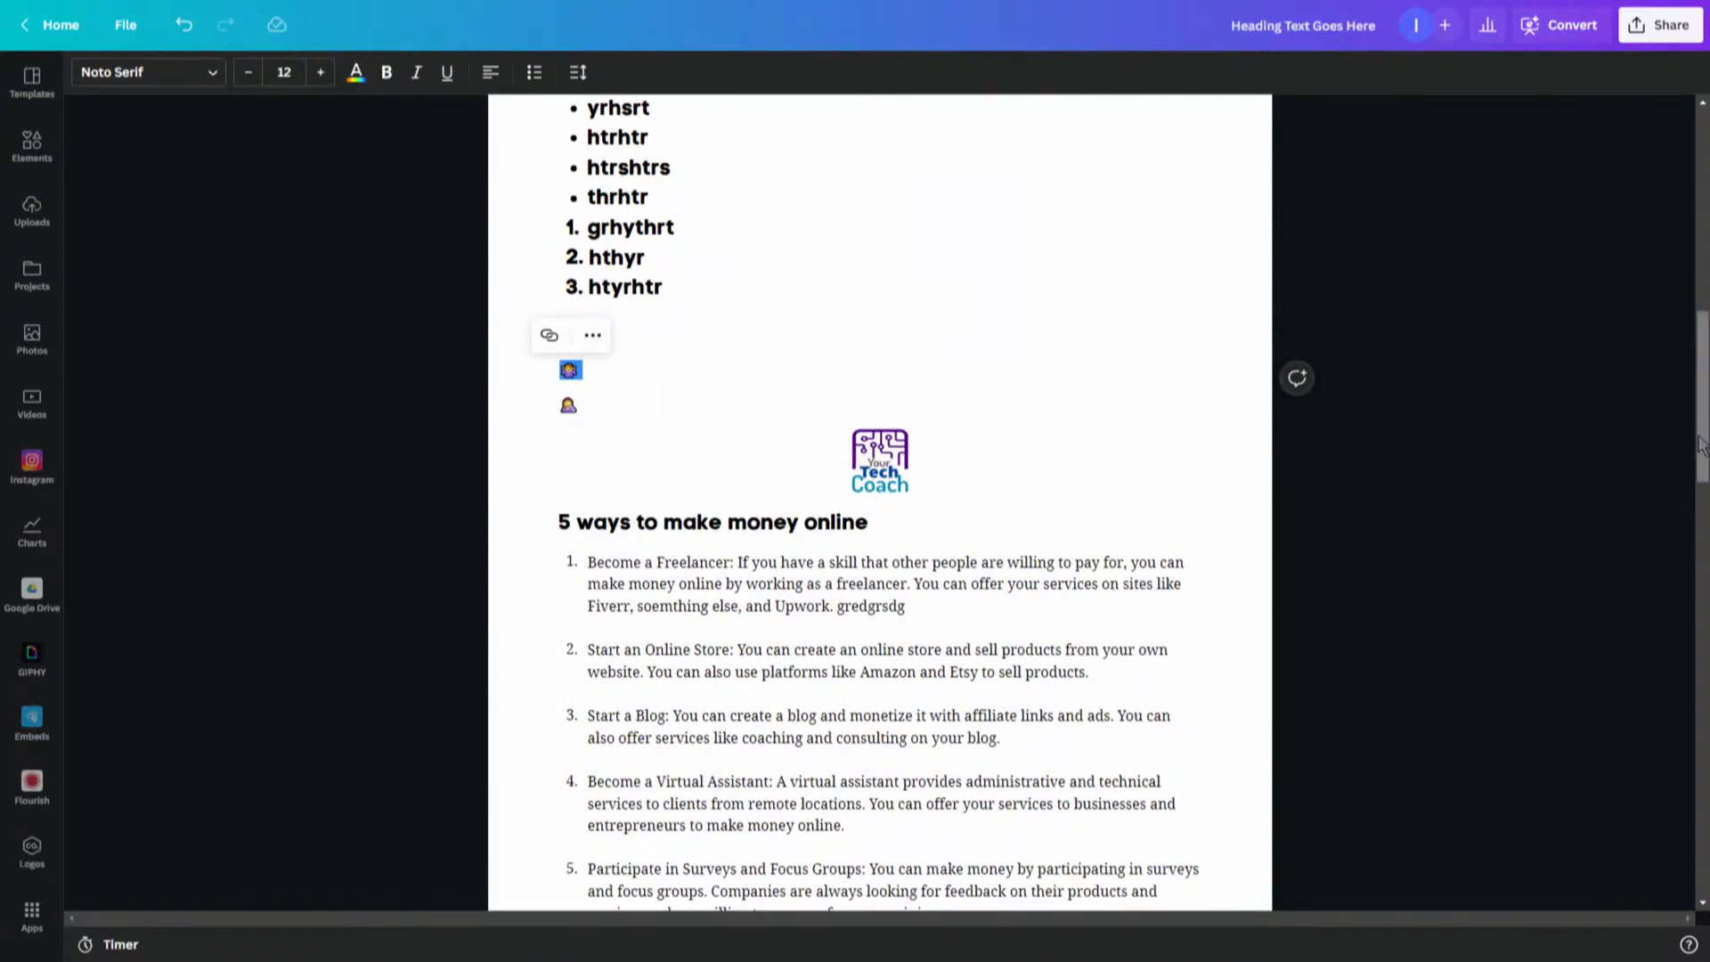
- Paste the copied icon four times into the fourth cell of the sample-text row
left_click_drag(1701, 445, 1702, 852)
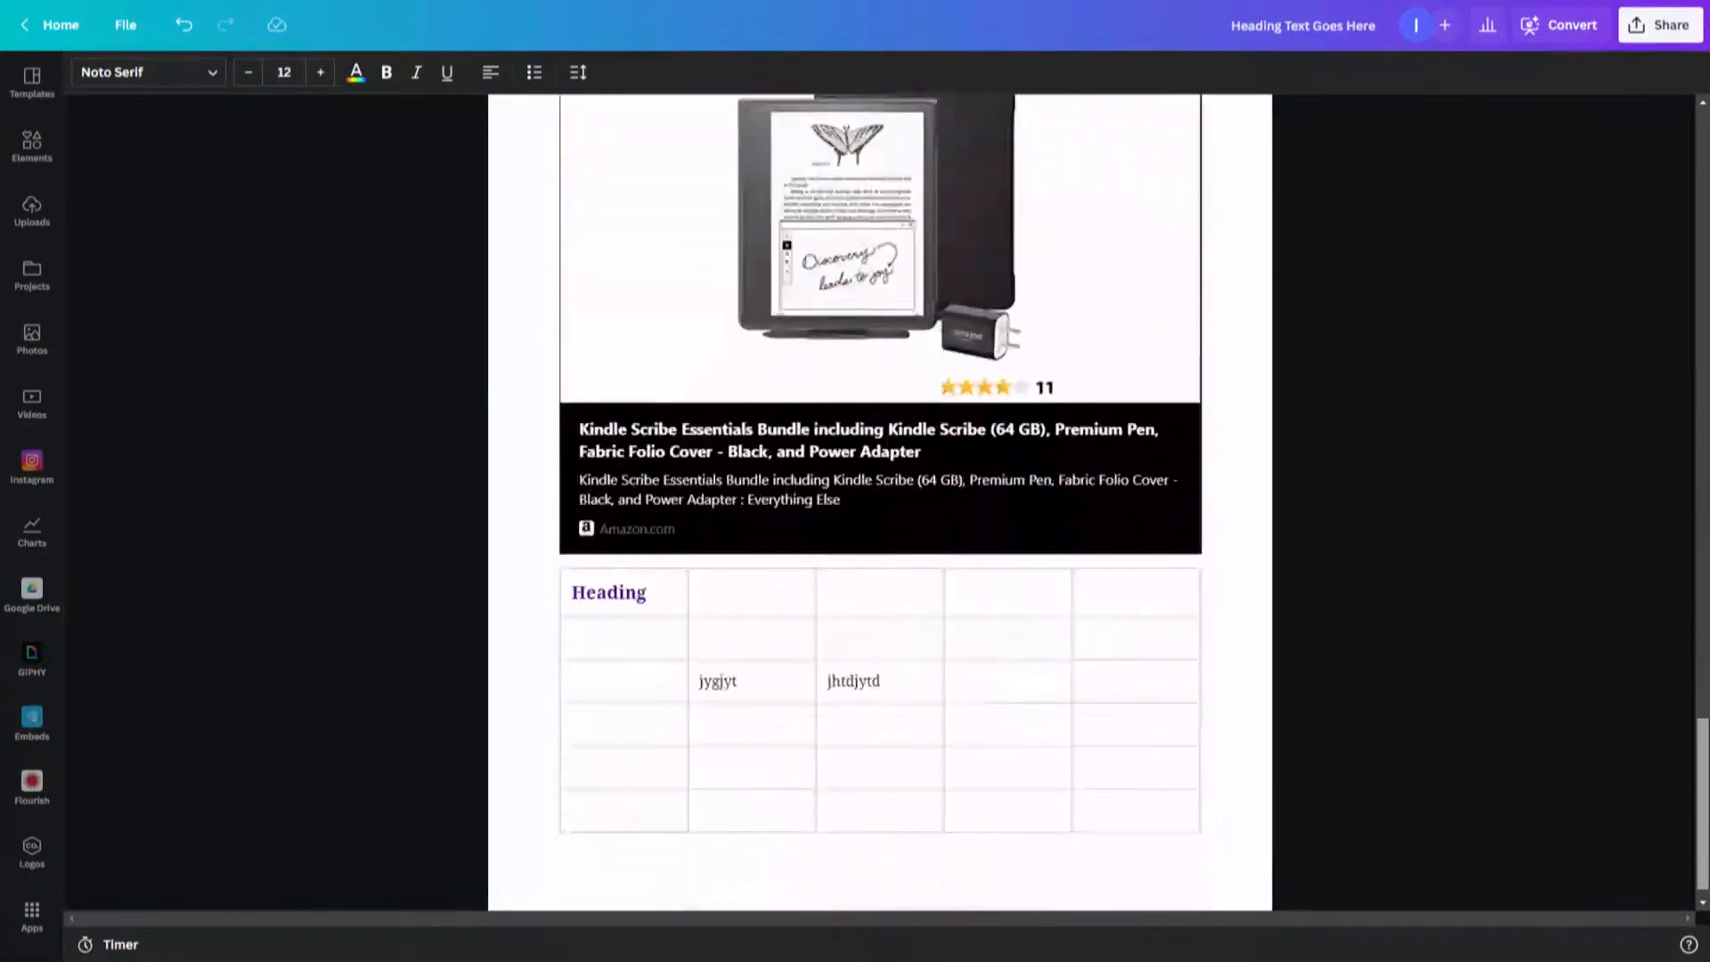
scroll(1273, 802, "down", 1)
left_click(1026, 651)
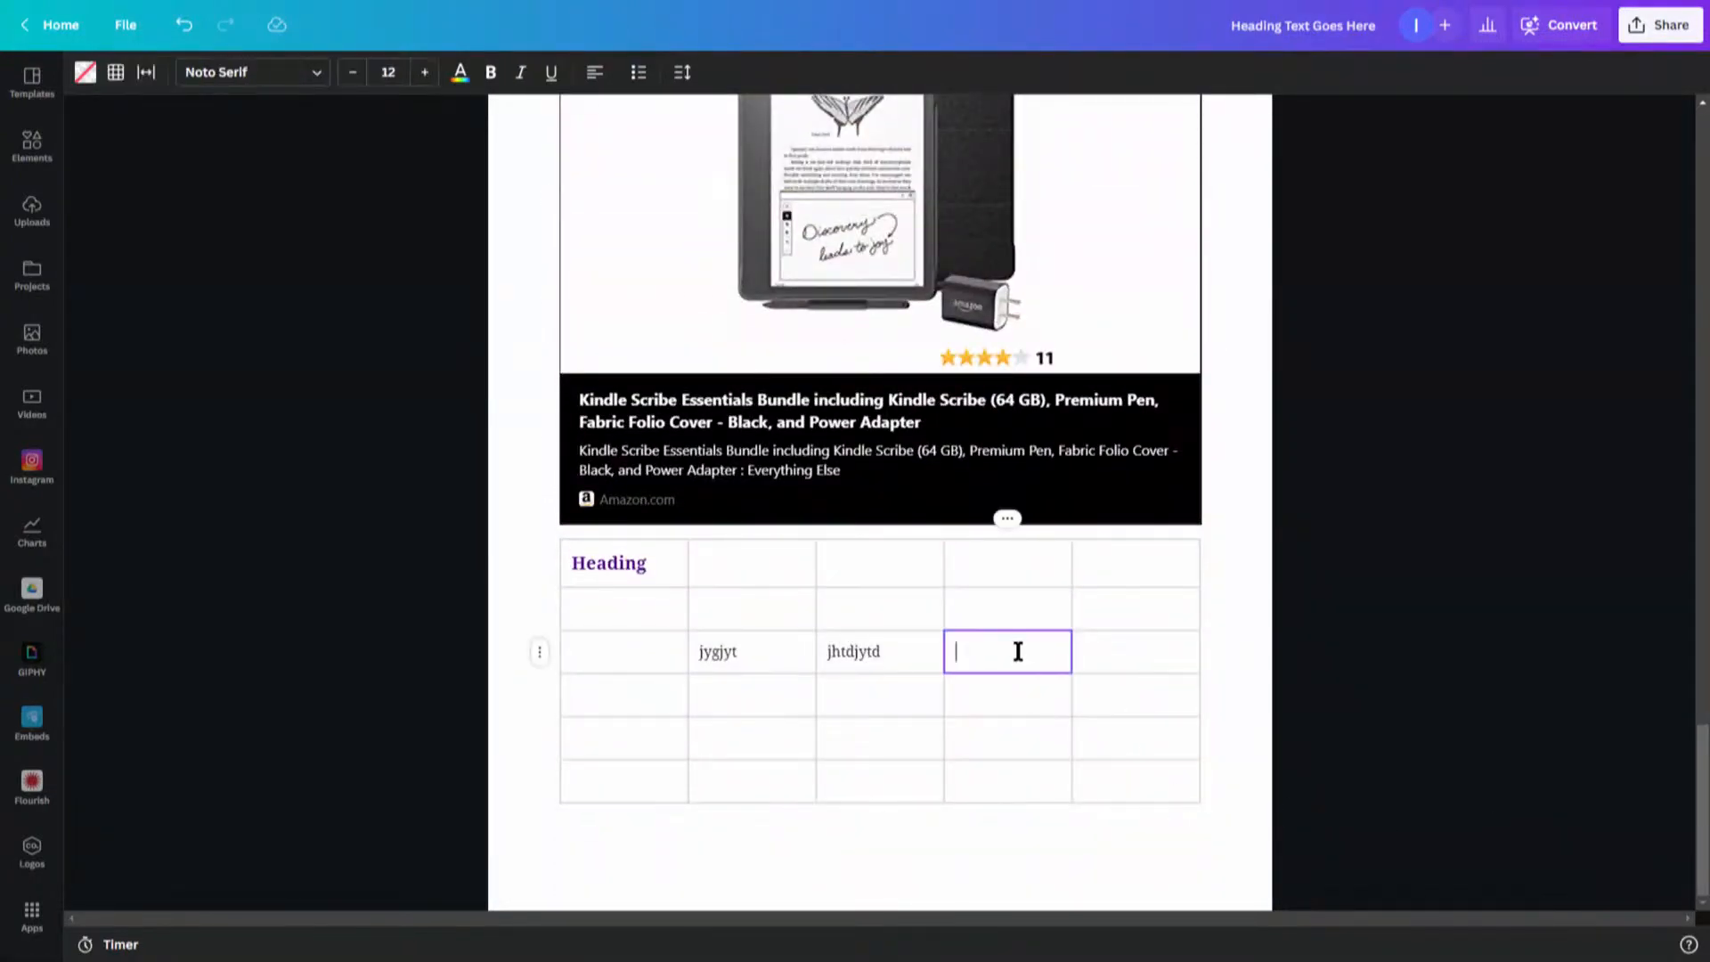
key("ctrl+v")
key("ctrl+v")
key("ctrl+v")
key("ctrl+v")
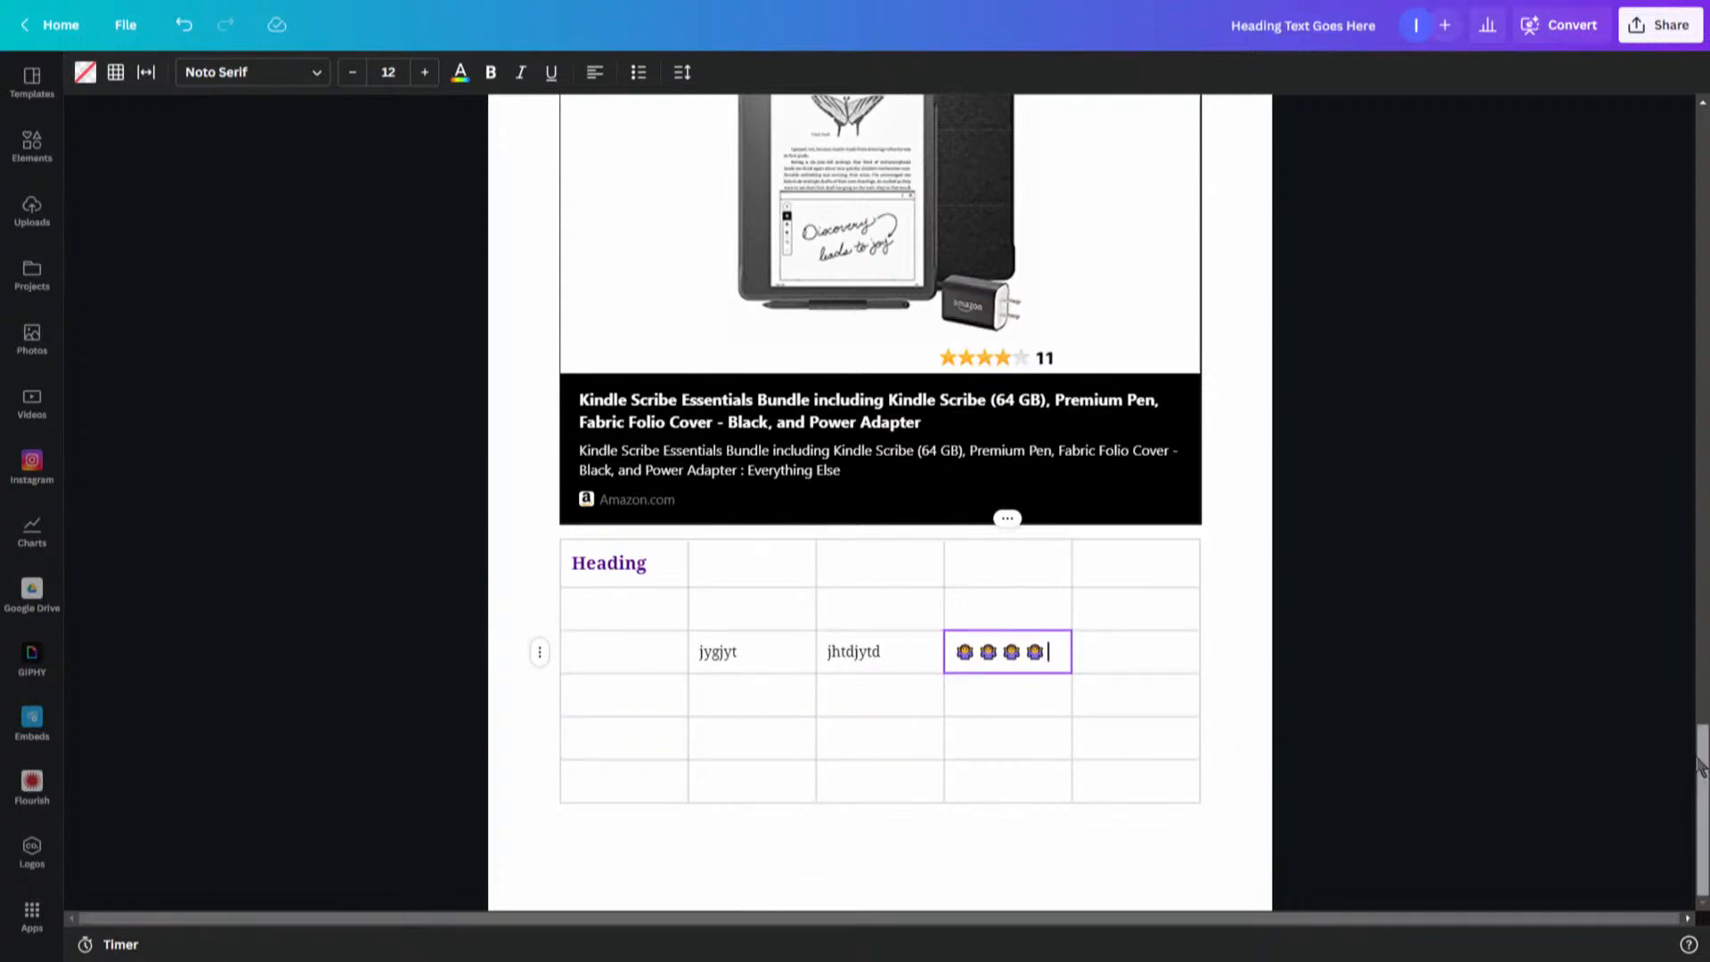
scroll(1683, 757, "up", 15)
scroll(942, 597, "down", 1)
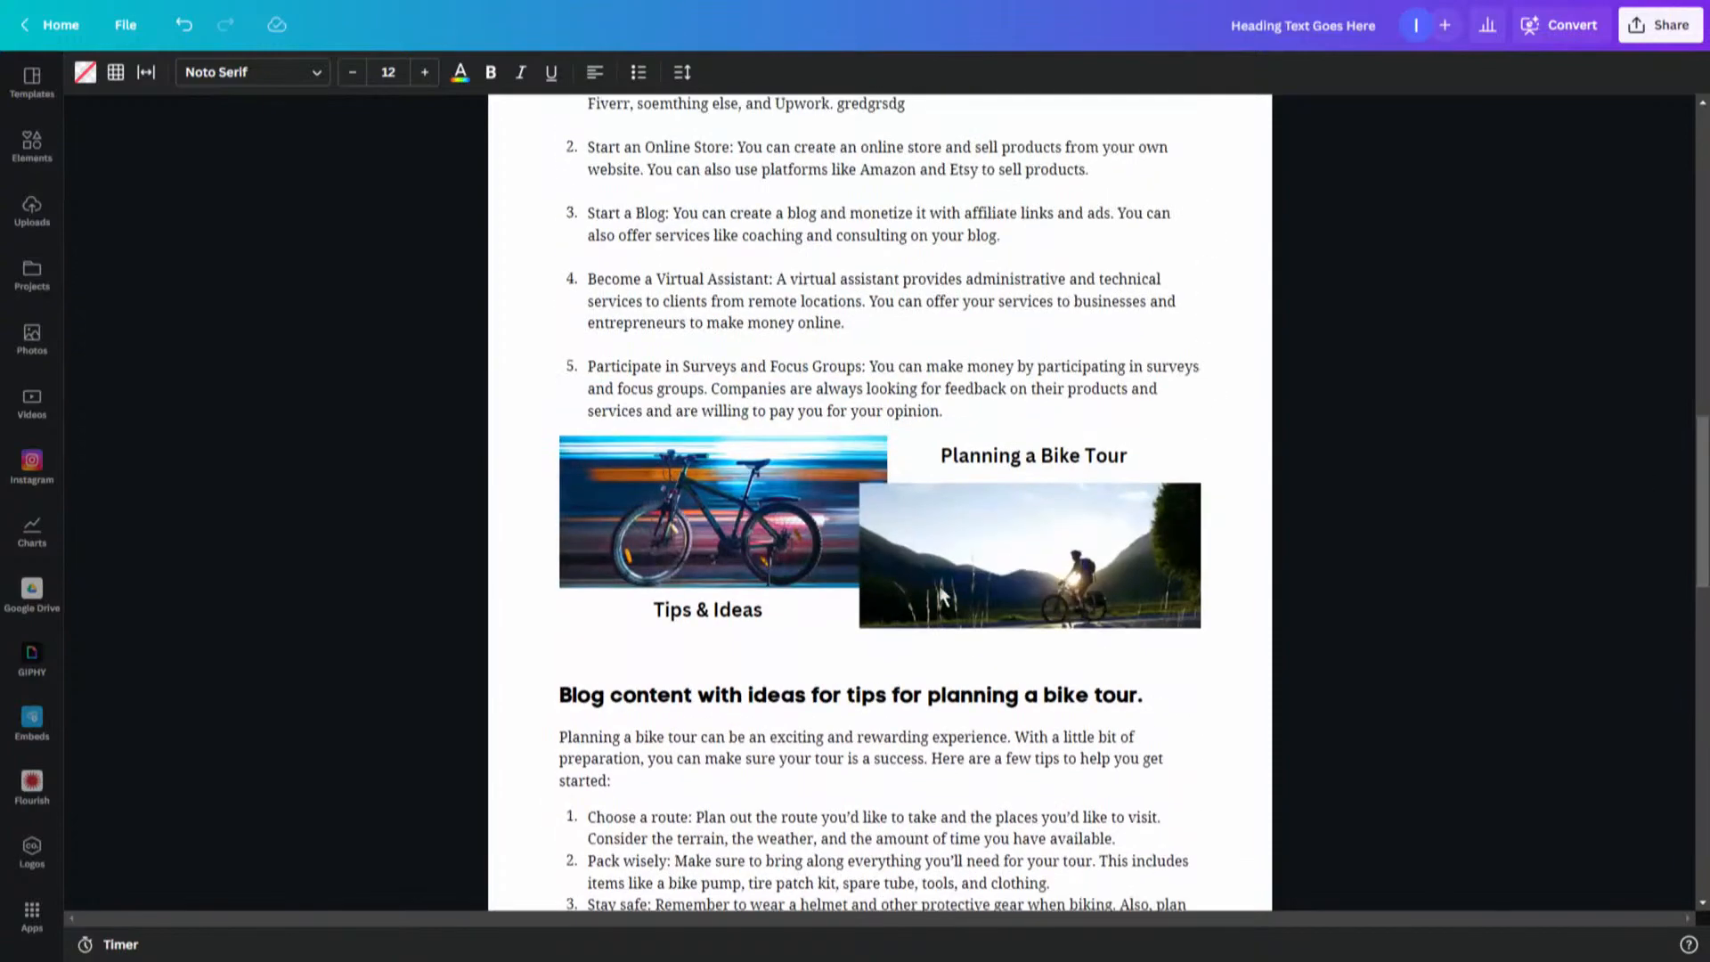
left_click_drag(1702, 578, 1702, 884)
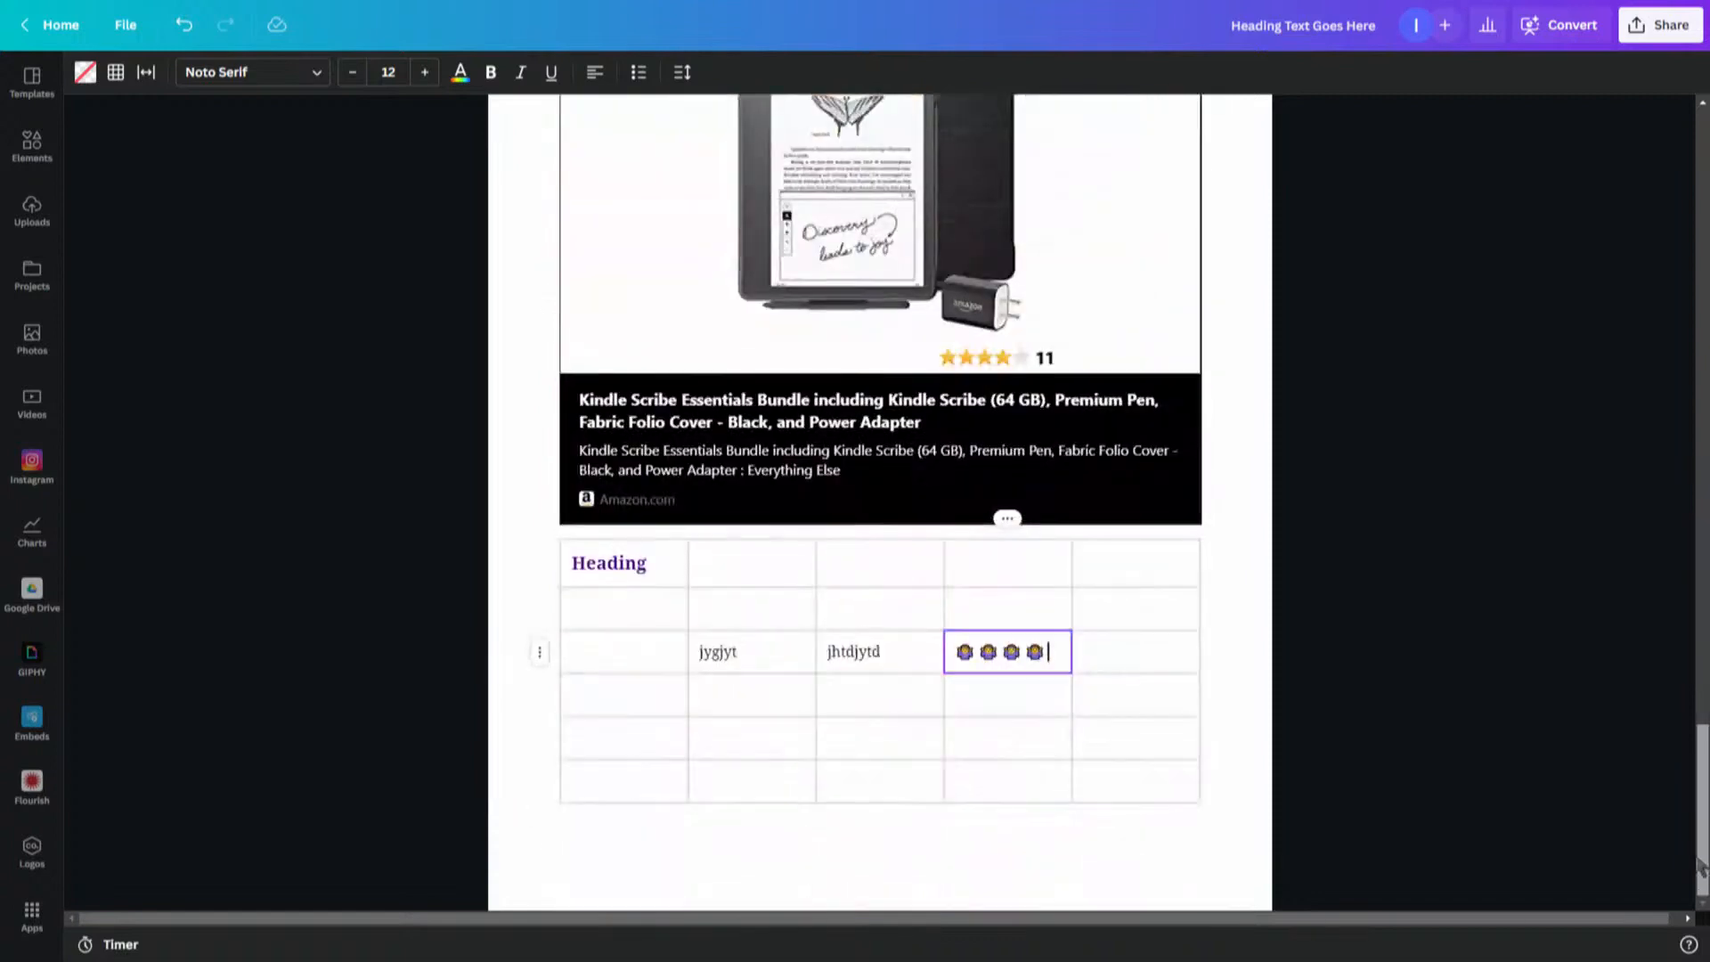
- Add a photo from Elements into the table and move it to the first cell of the row below
left_click(32, 150)
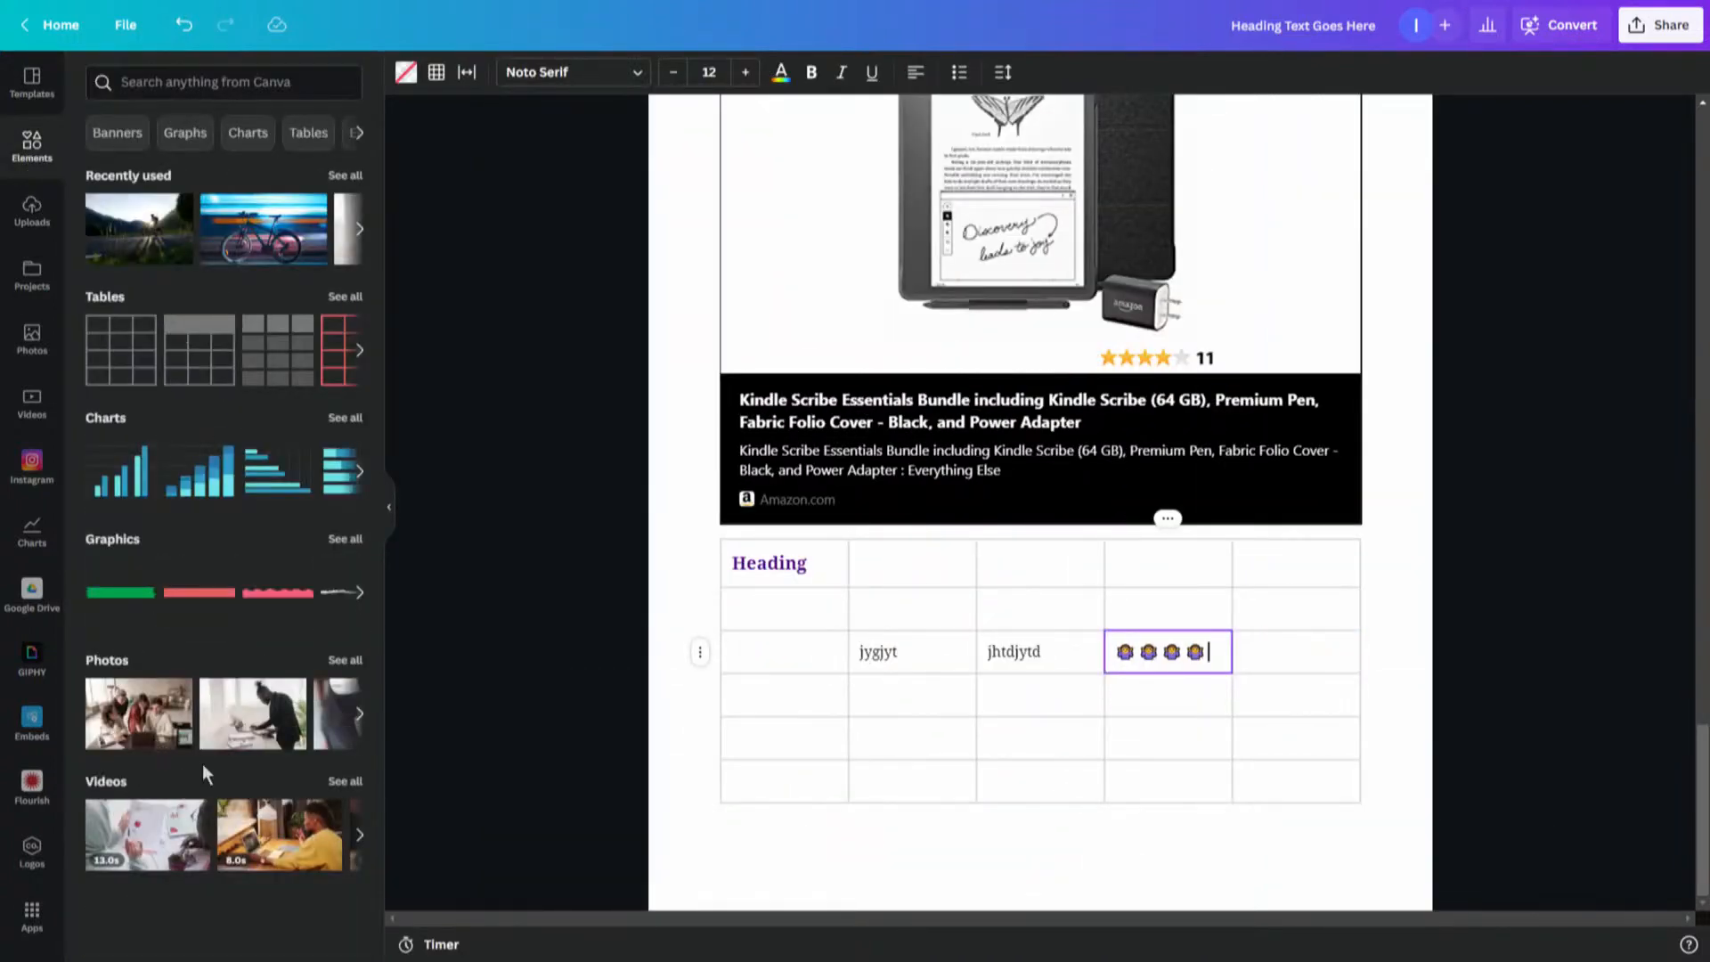
left_click_drag(134, 726, 785, 672)
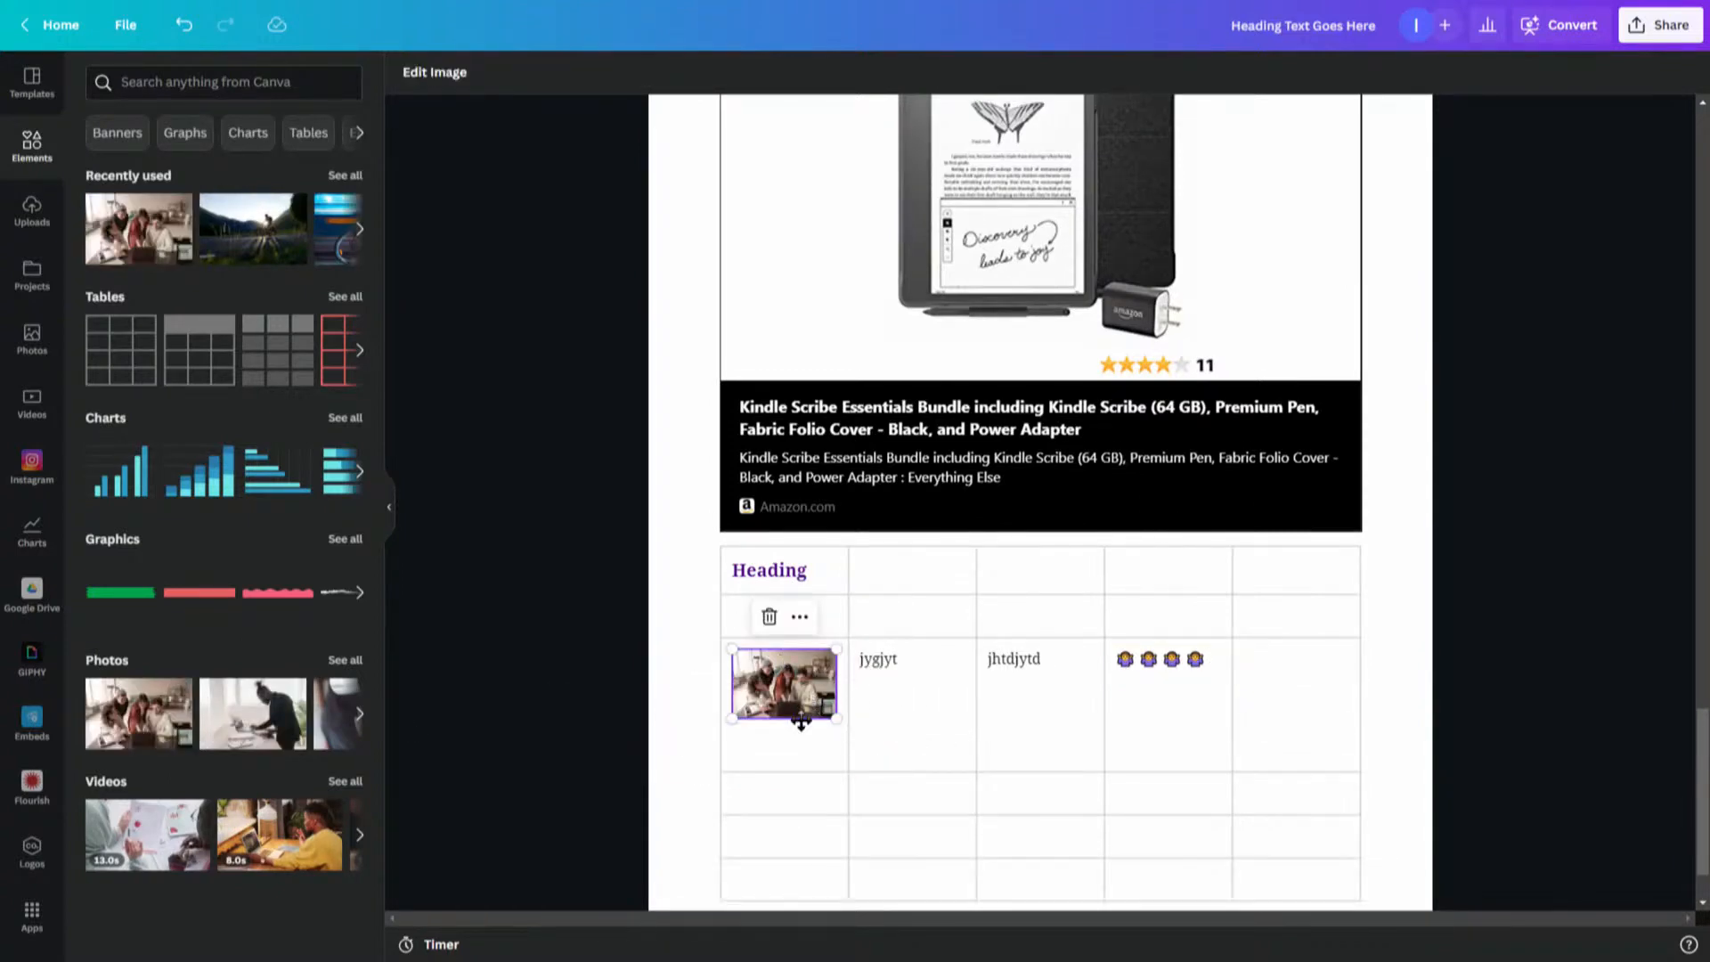
left_click_drag(801, 713, 833, 758)
left_click(875, 734)
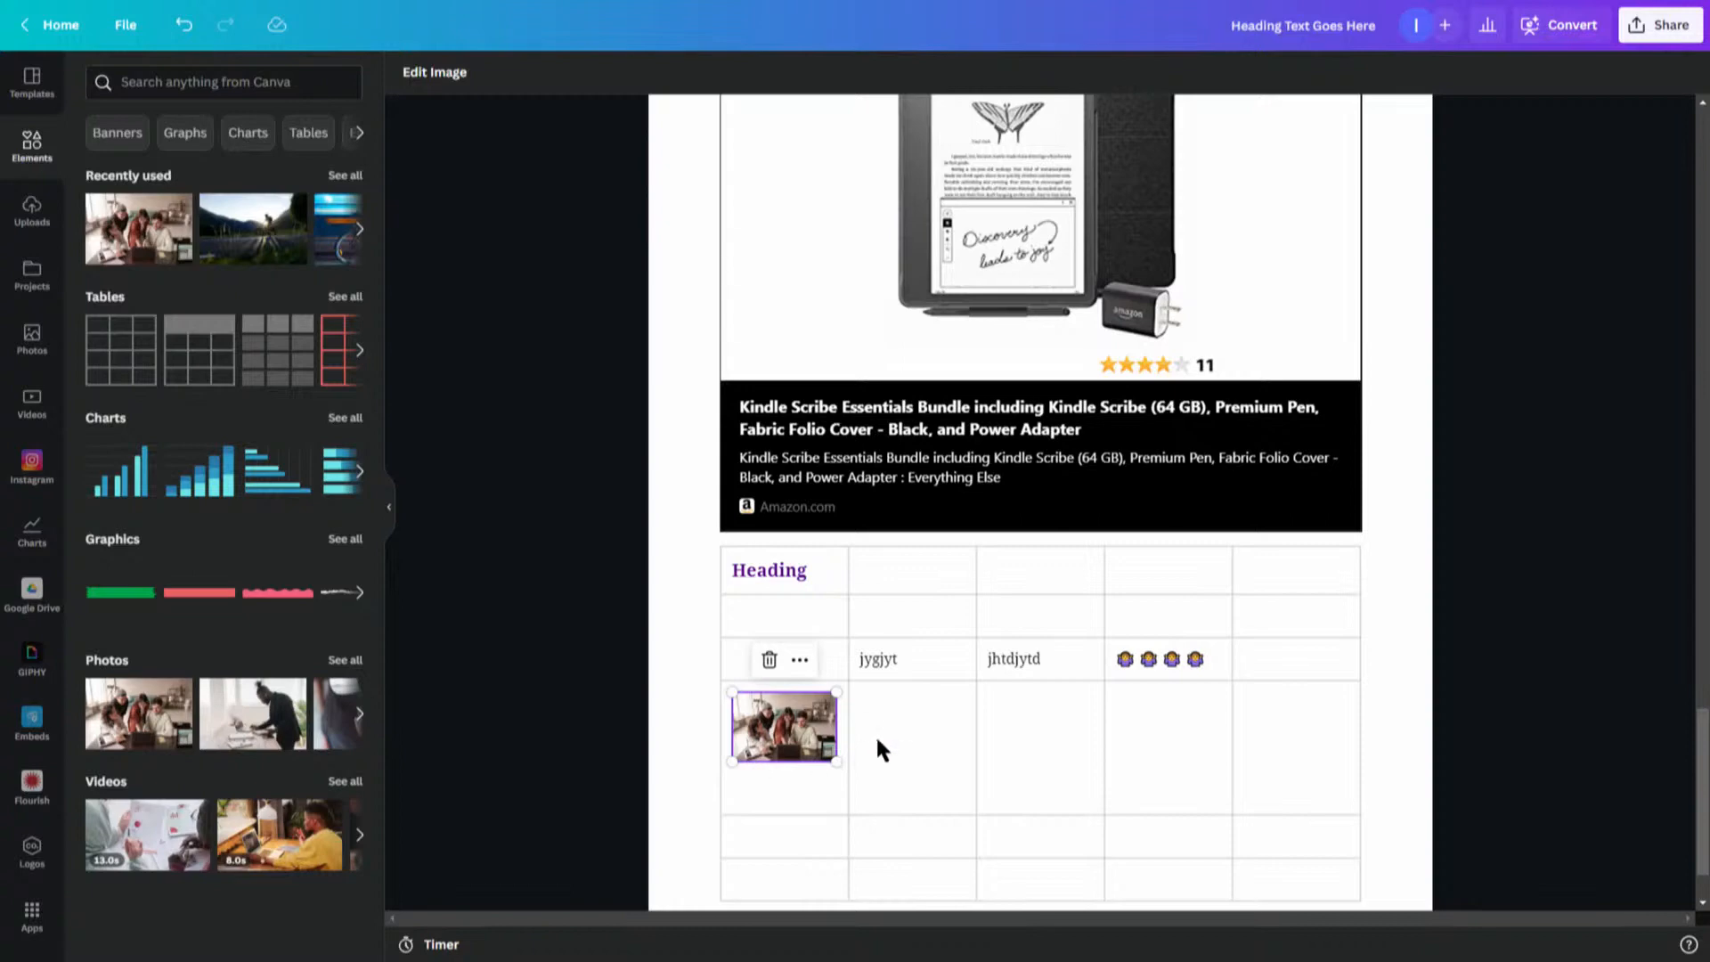
- Type tretestre into the fourth cell of the photo's row
left_click(1069, 735)
left_click(1189, 713)
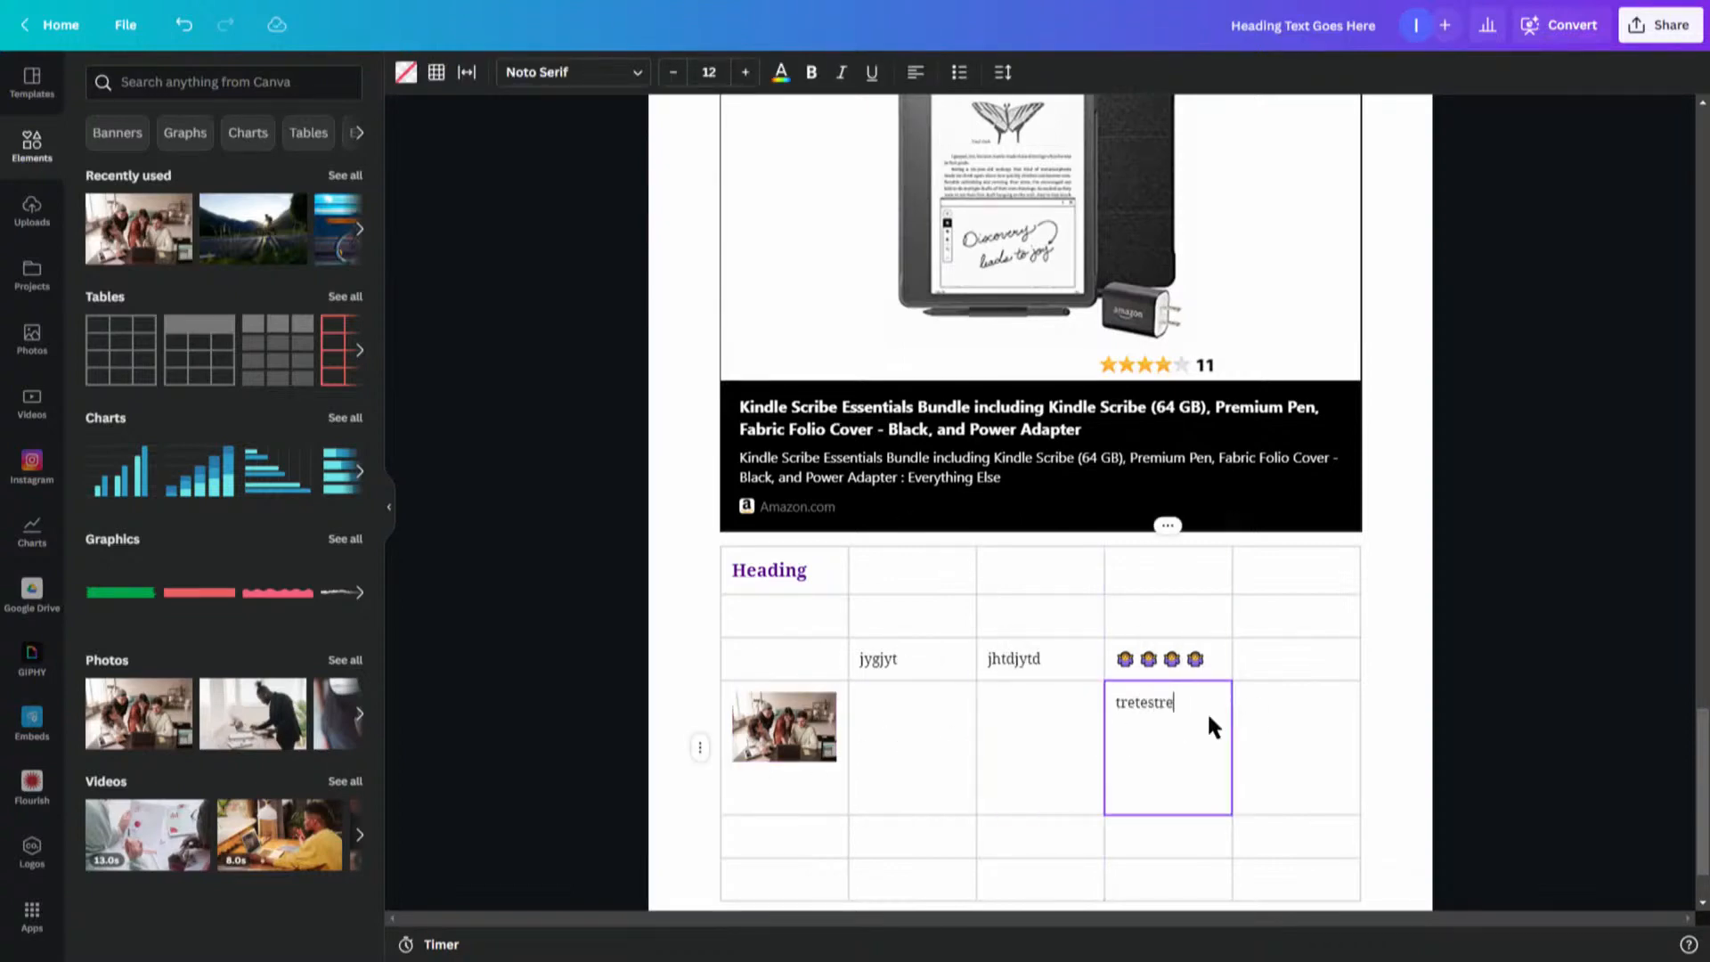
- Merge the photo's cell with the next two cells in its row
left_click(796, 771)
left_click(1040, 784, "shift")
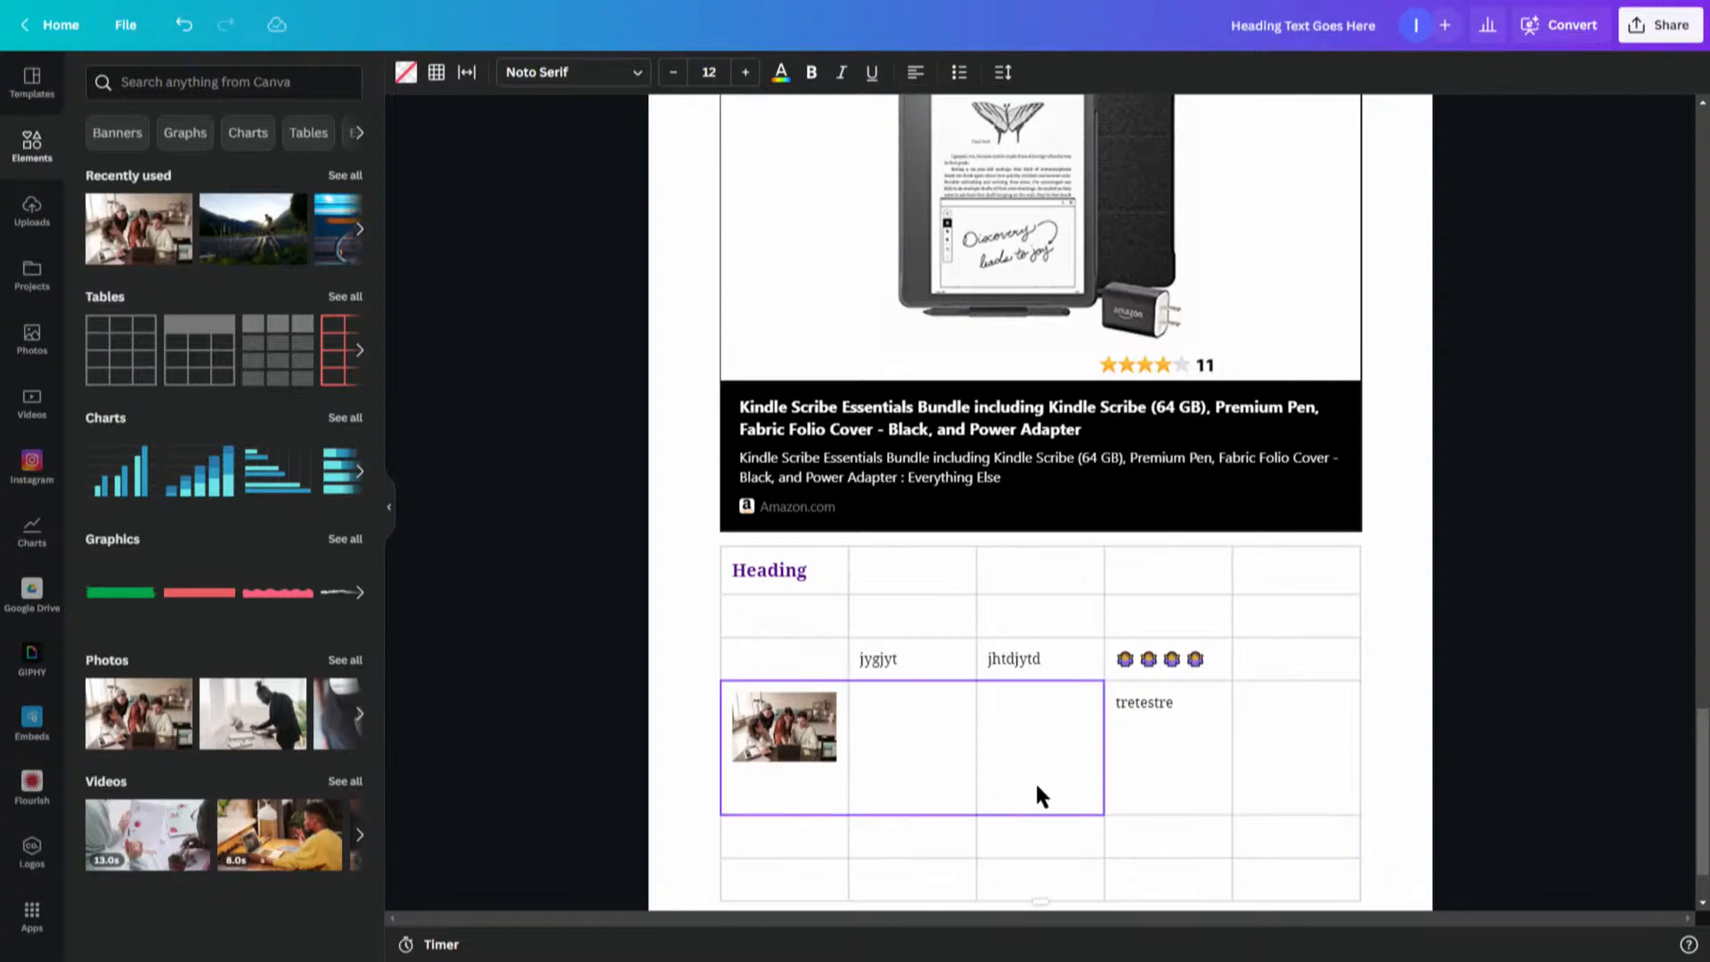
right_click(890, 783)
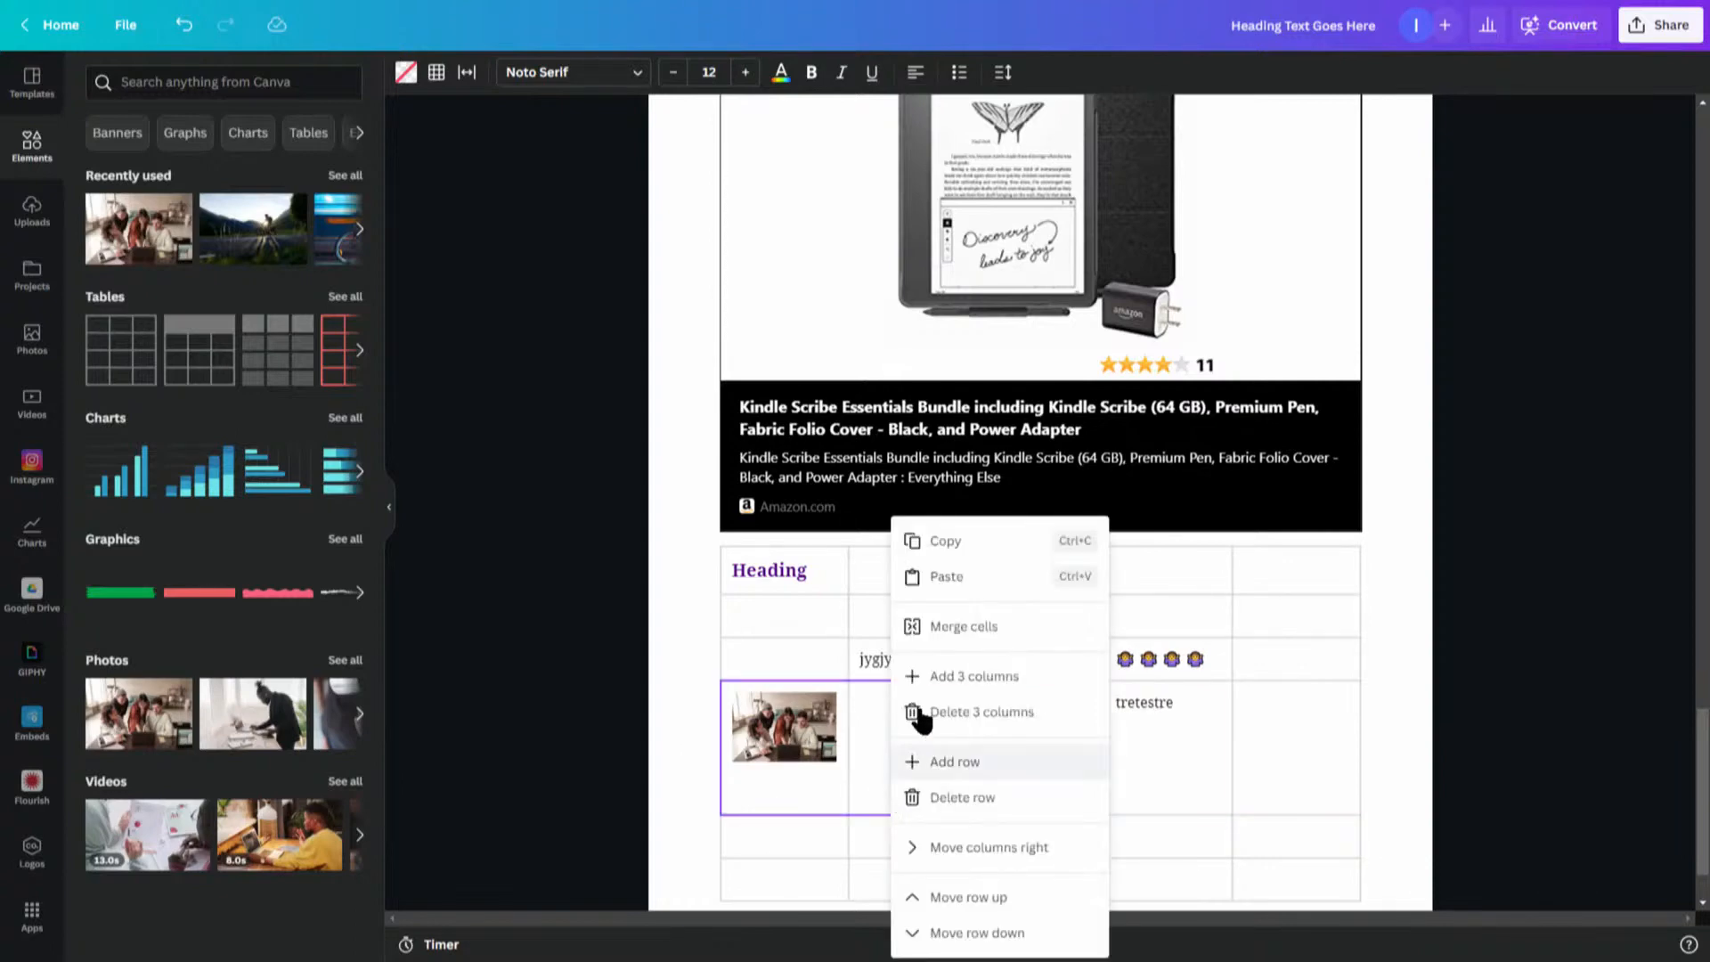
left_click(977, 632)
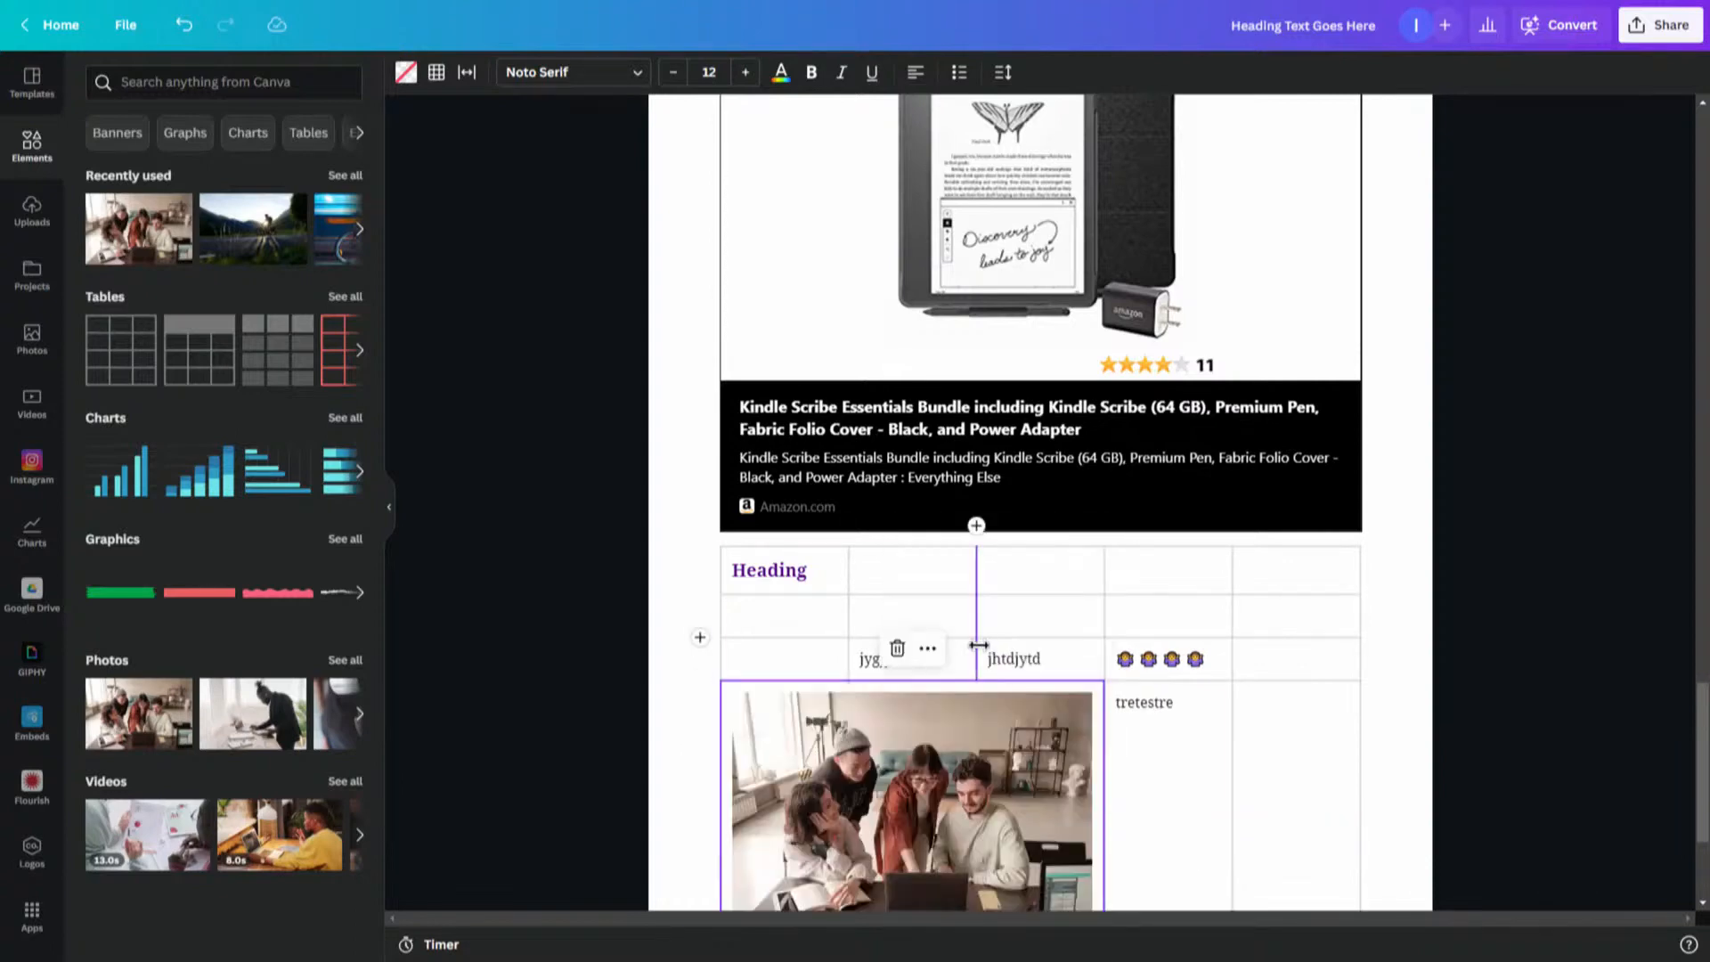
- Merge the tretestre cell with the last cell of its row
left_click(1208, 761)
left_click(1295, 755, "shift")
right_click(1295, 755)
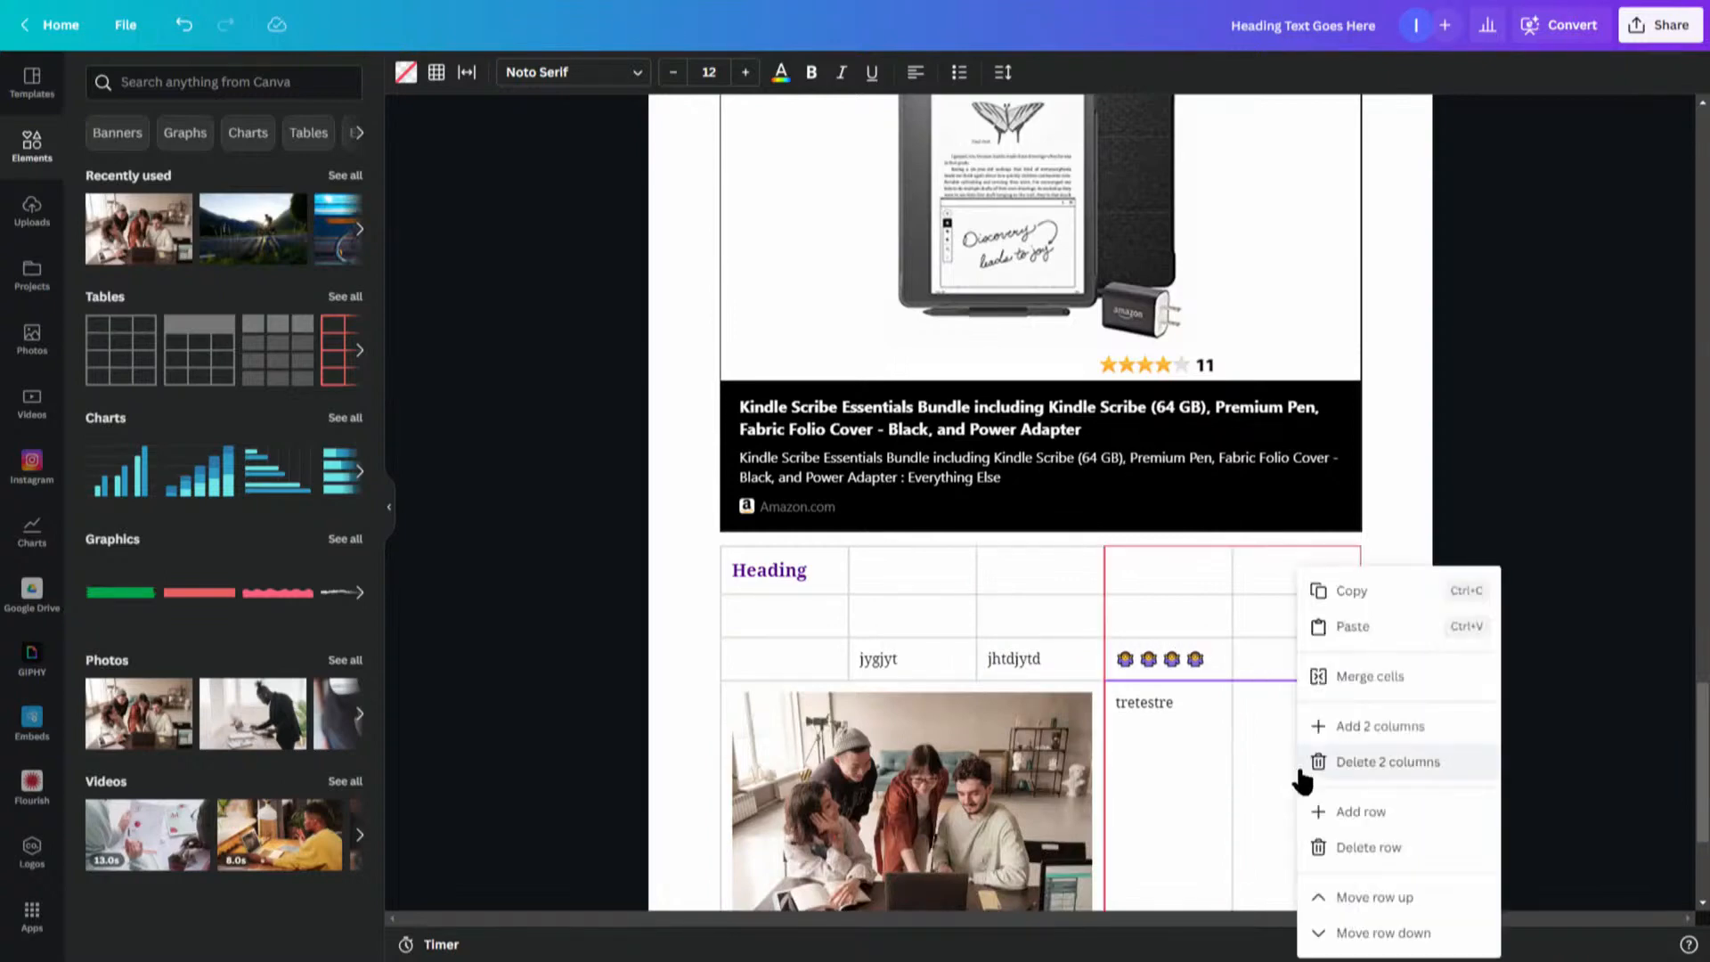
left_click(1370, 675)
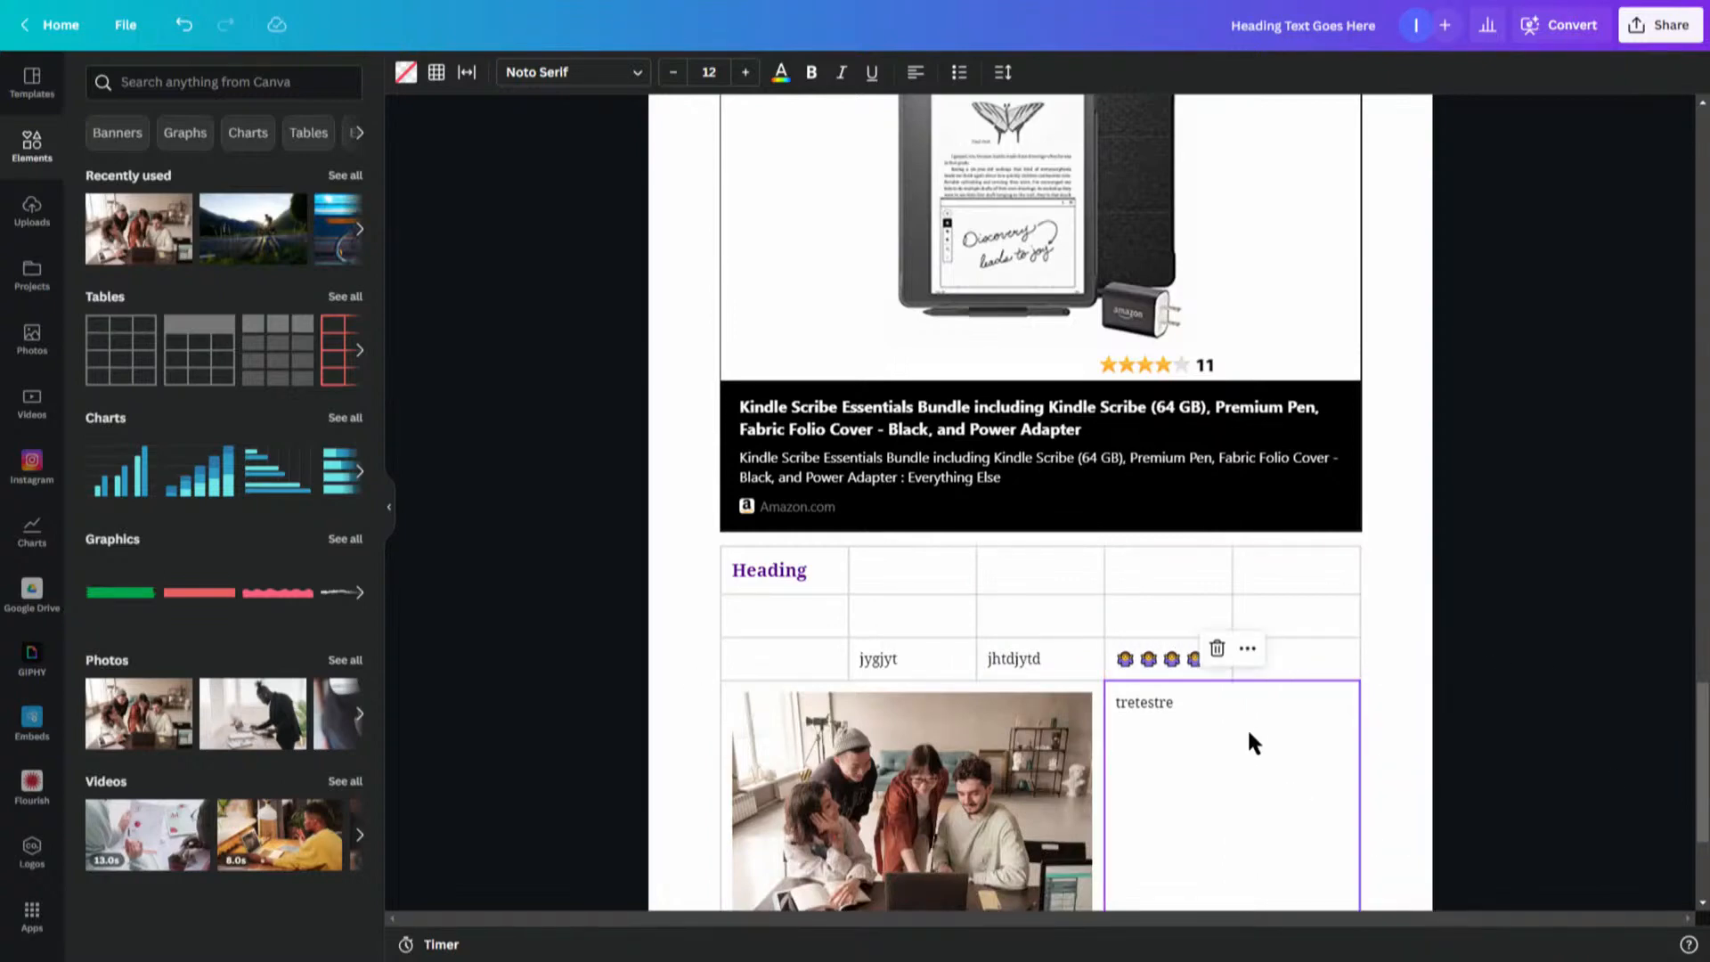
- Add the lines gregergrew and grewagre, separated by blank lines, below tretestre in the merged cell
double_click(1190, 706)
key("Return")
type("gre")
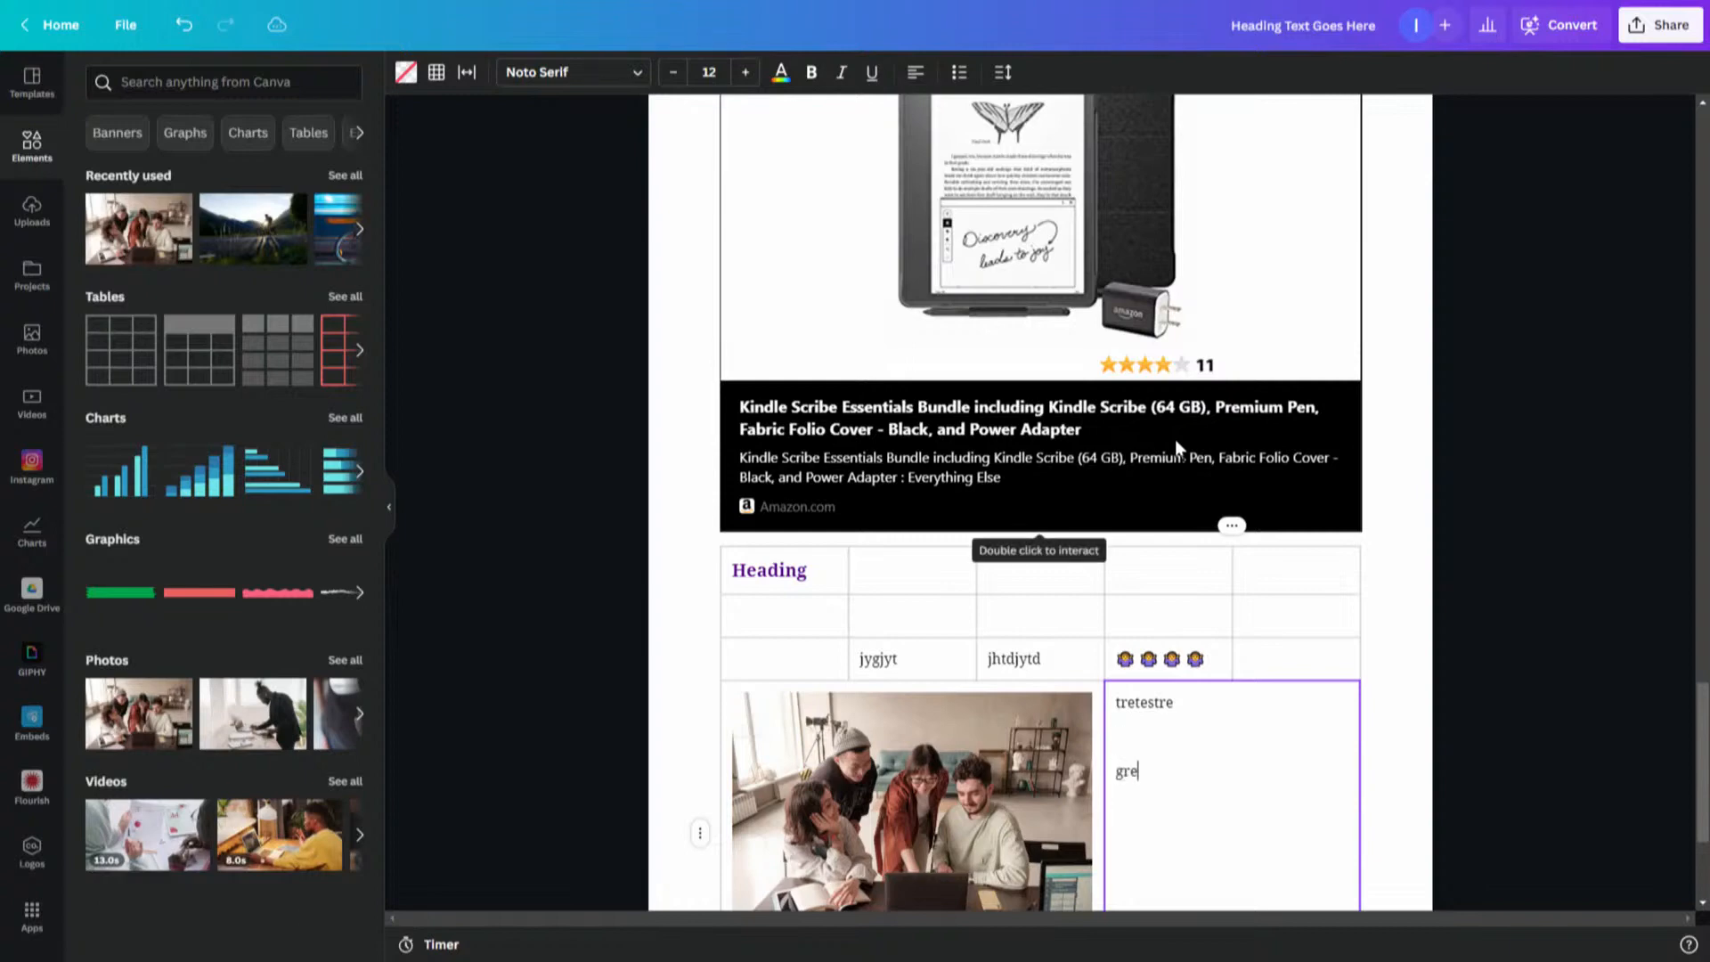
type("gergrew")
key("Return")
key("Return")
key("Return")
key("Return")
type("grewagre")
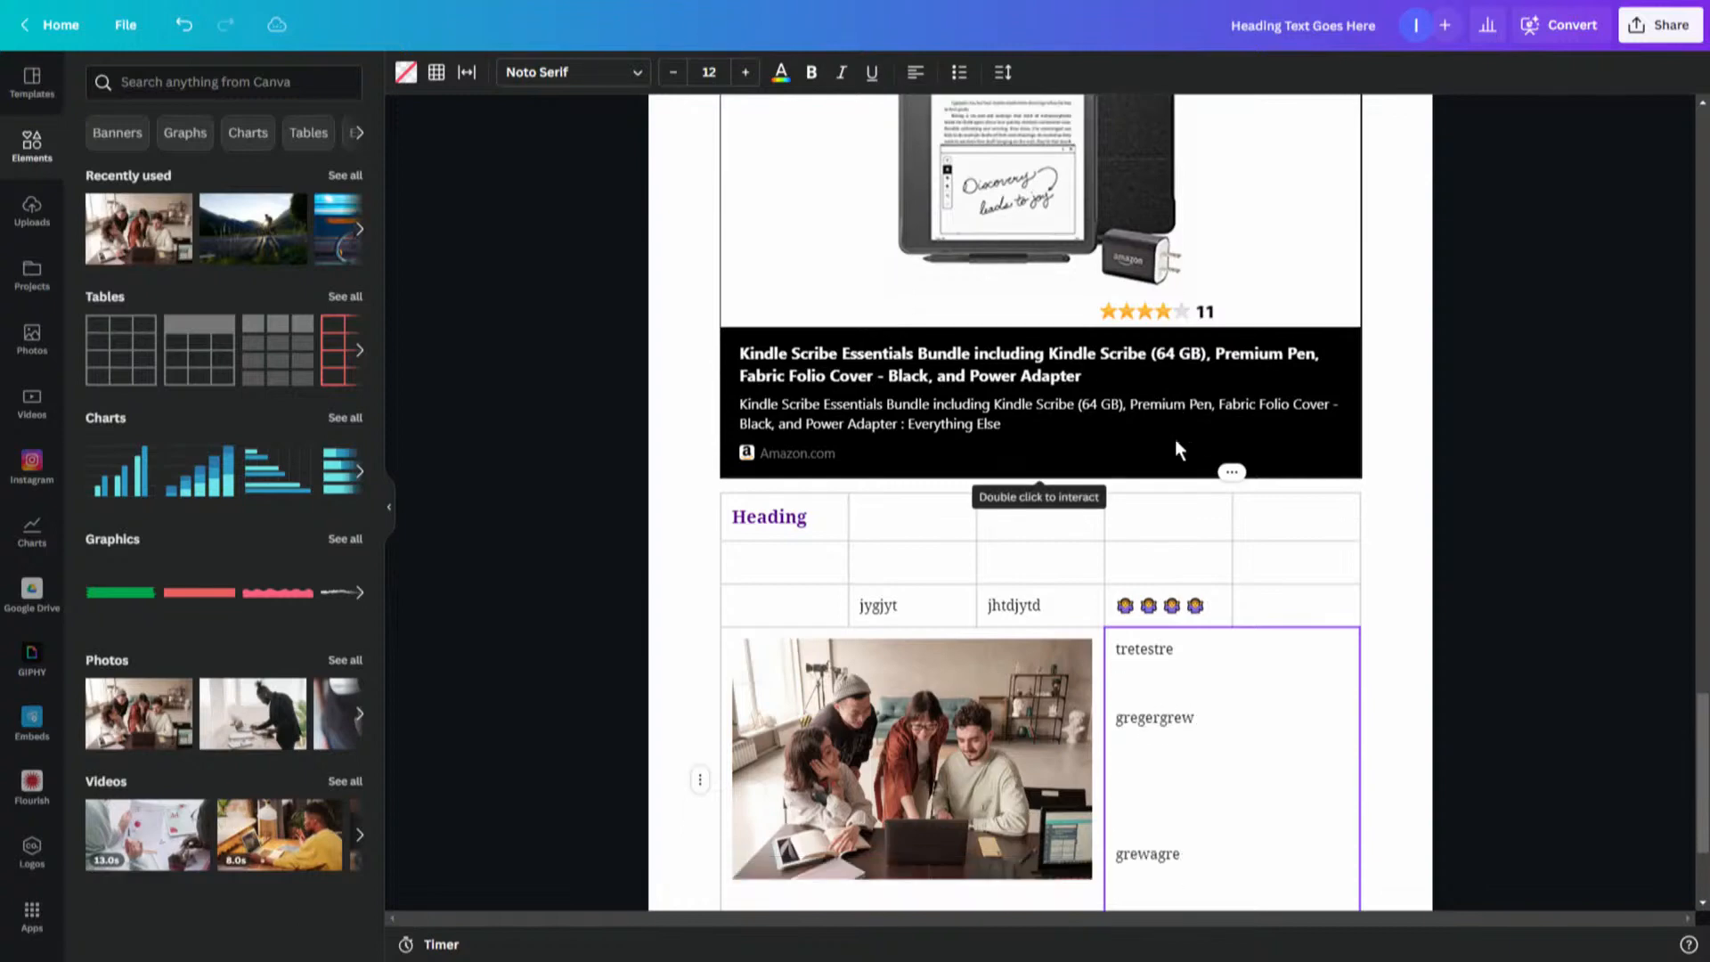
key("Return")
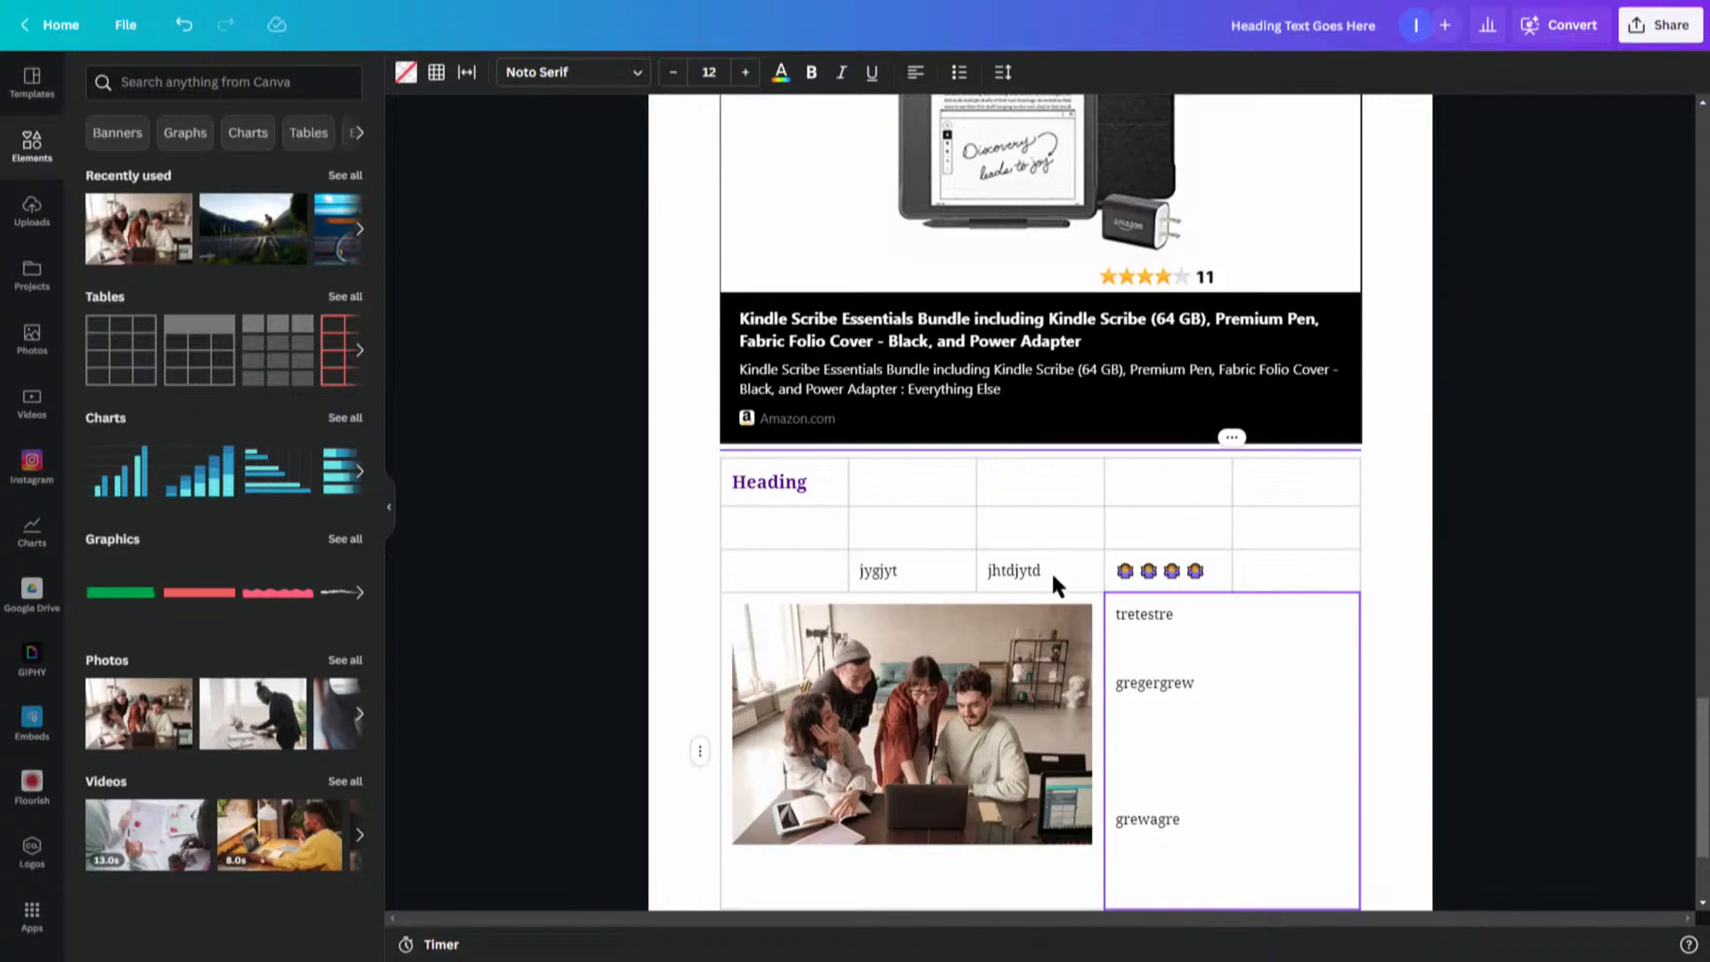
- Select a cell in the table's bottom row and open its fill colour and border options
scroll(1198, 540, "down", 2)
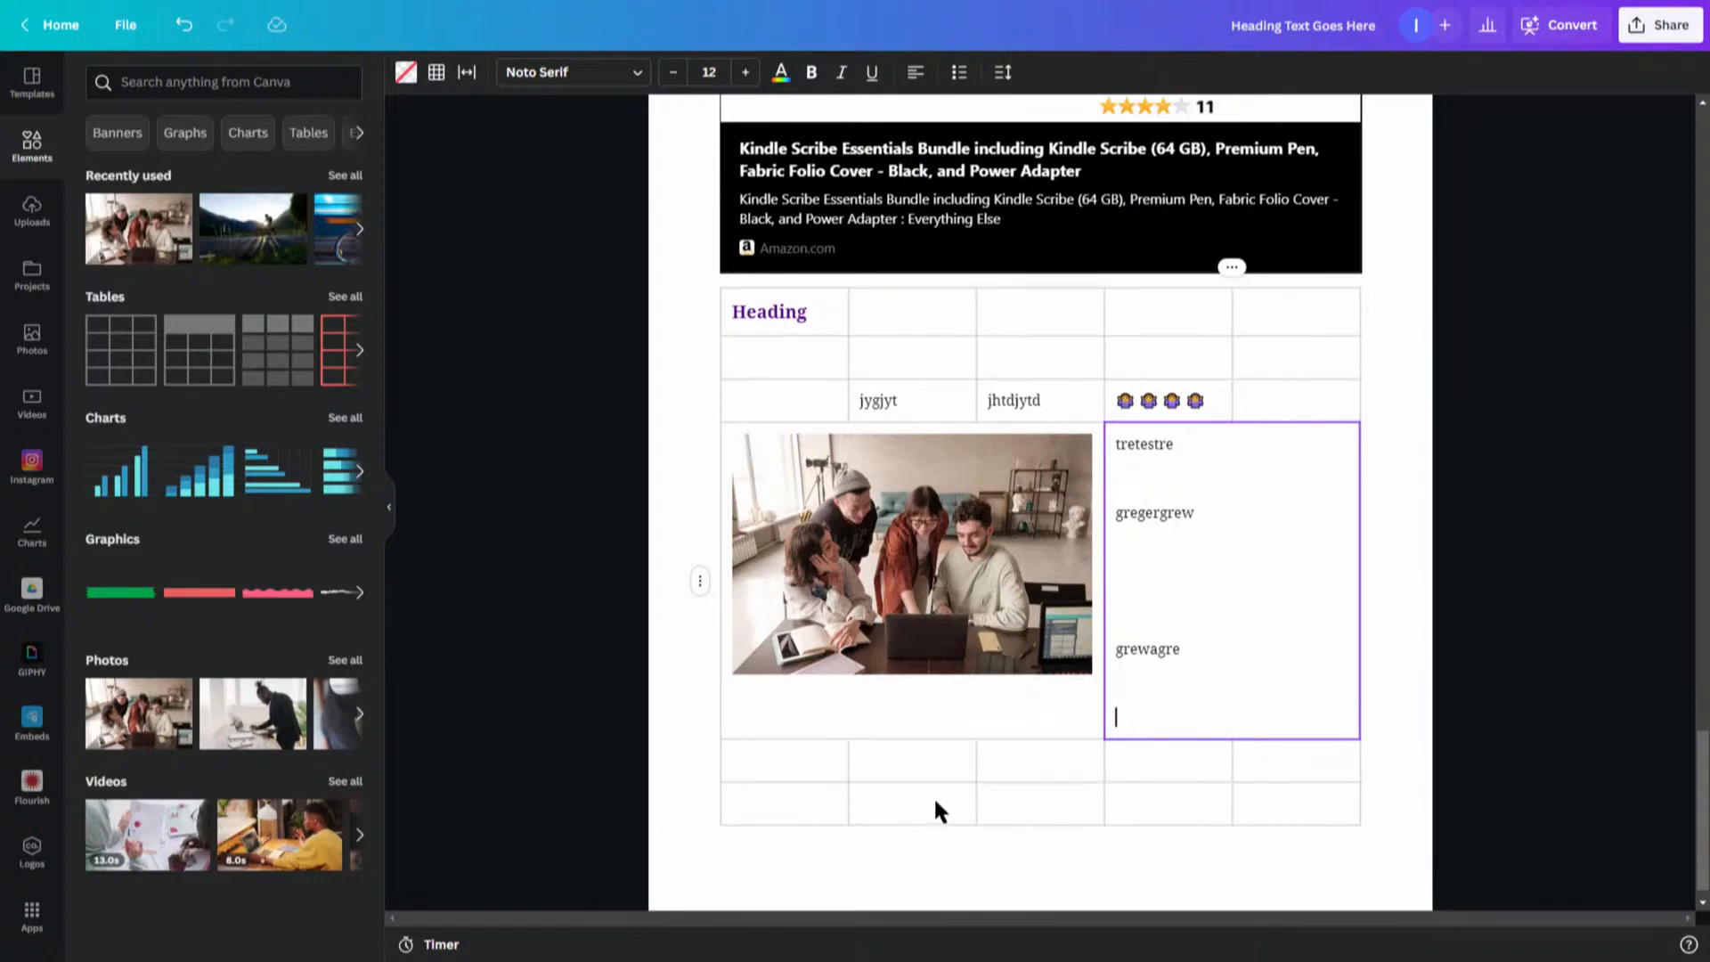
left_click(882, 803)
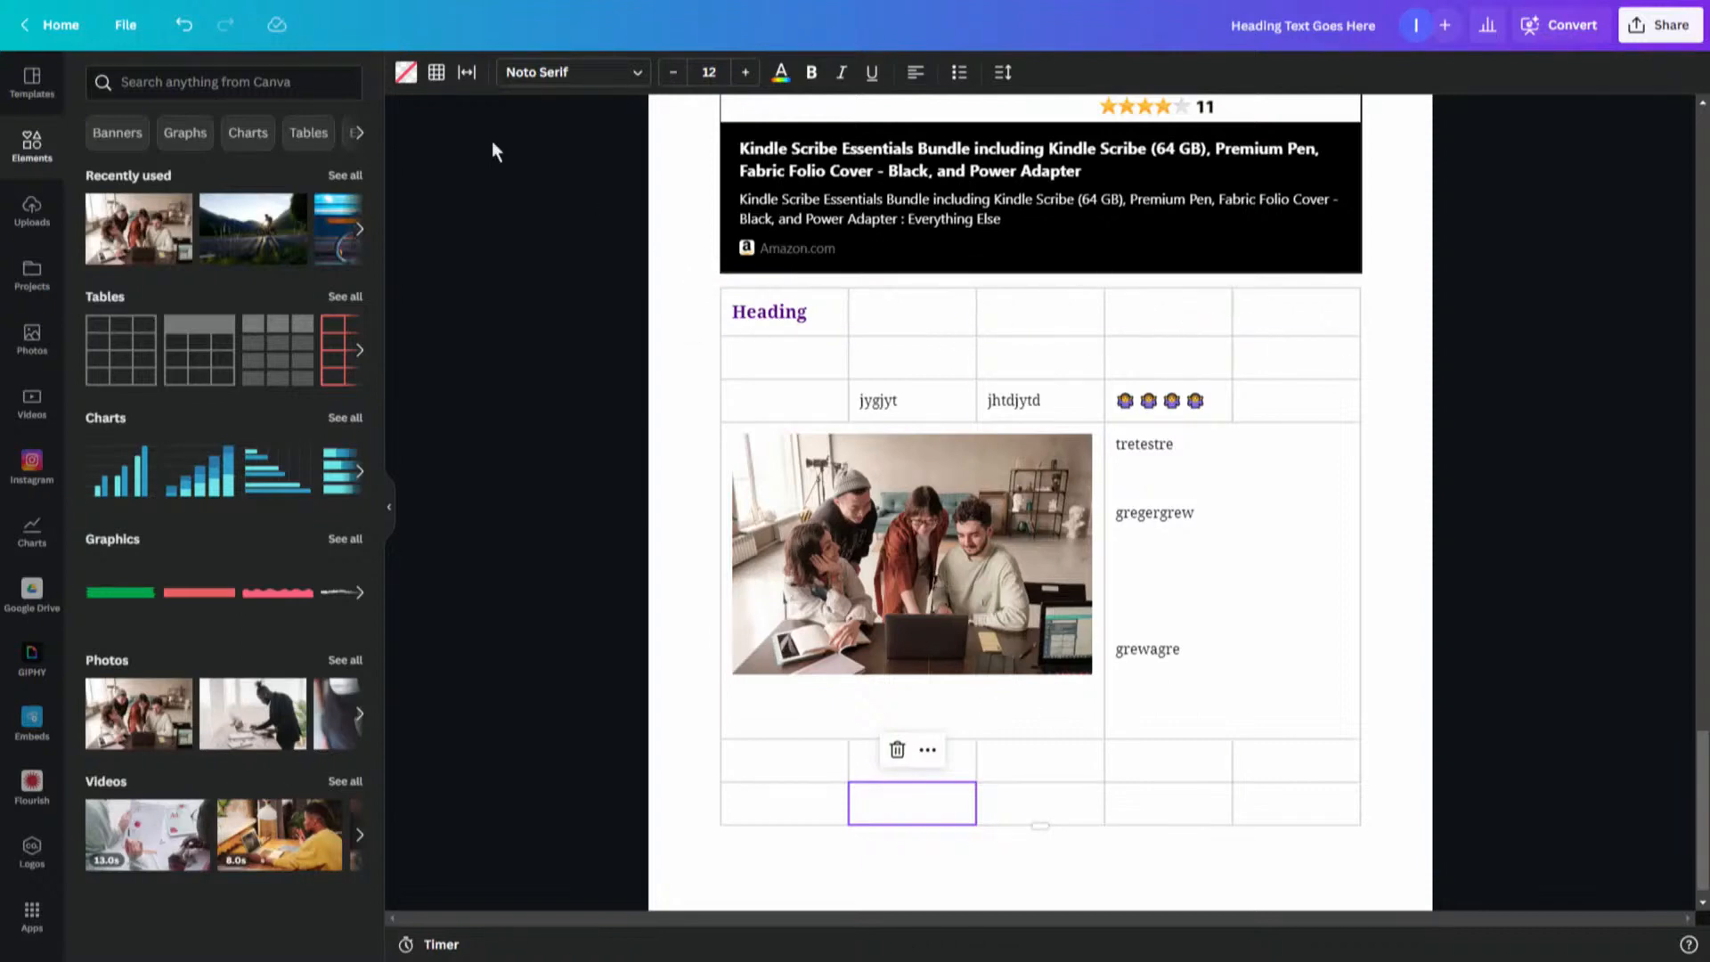
left_click(407, 73)
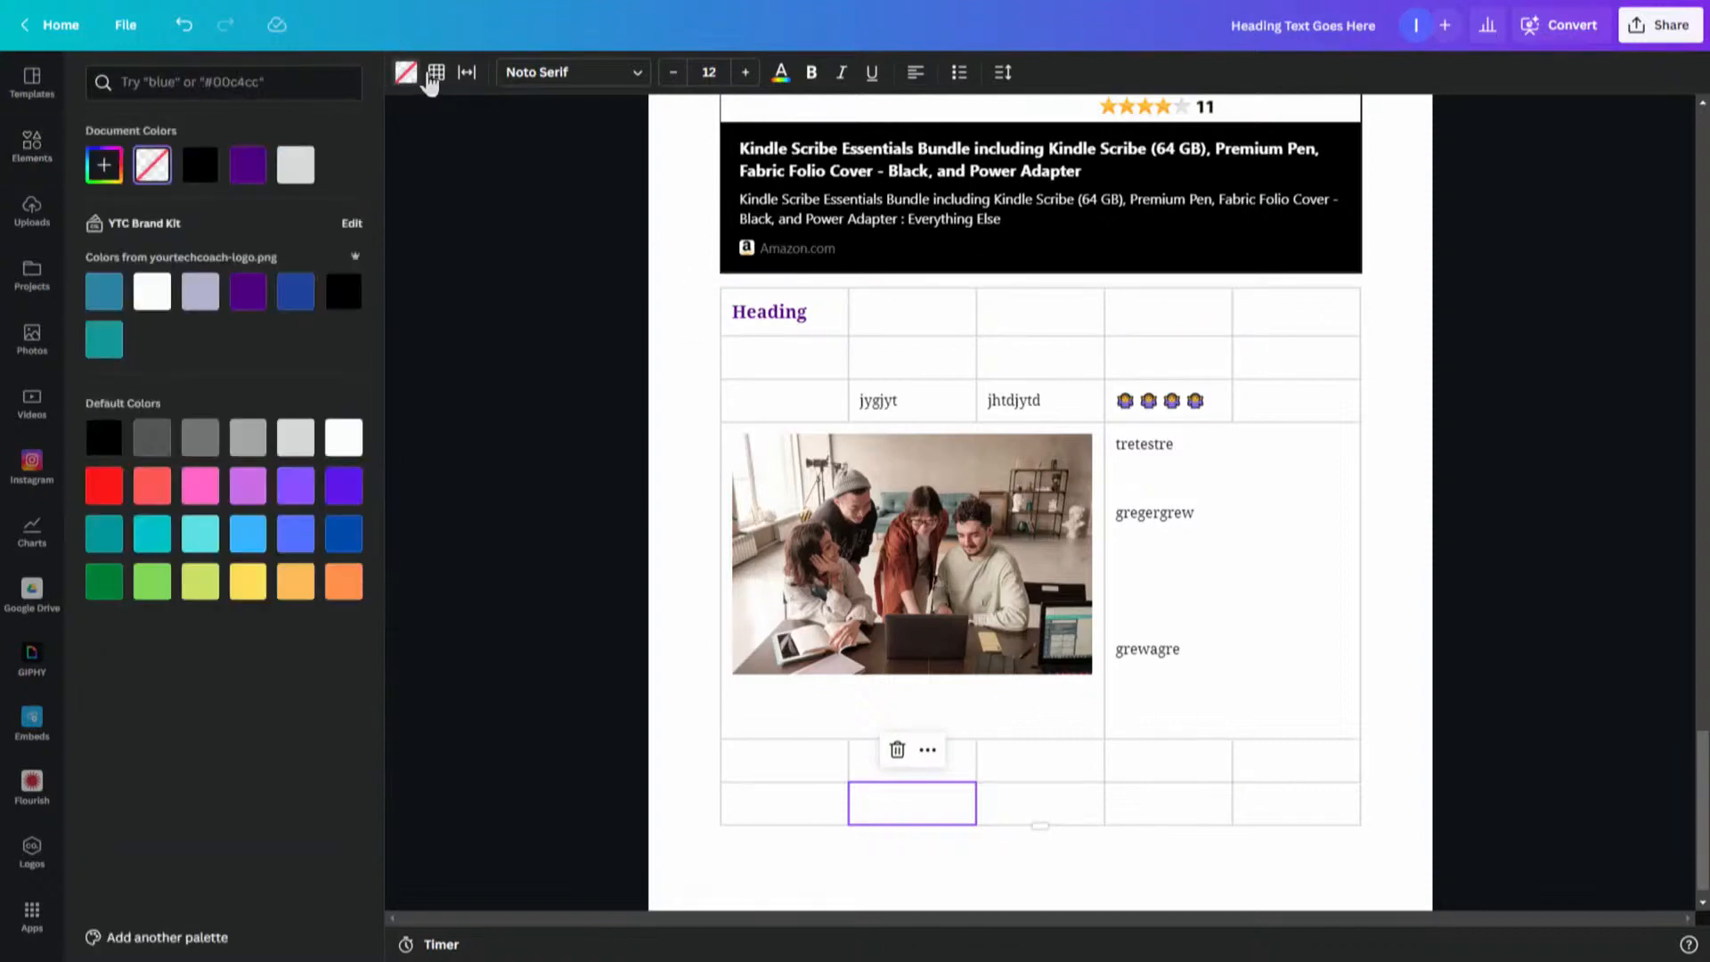
left_click(436, 73)
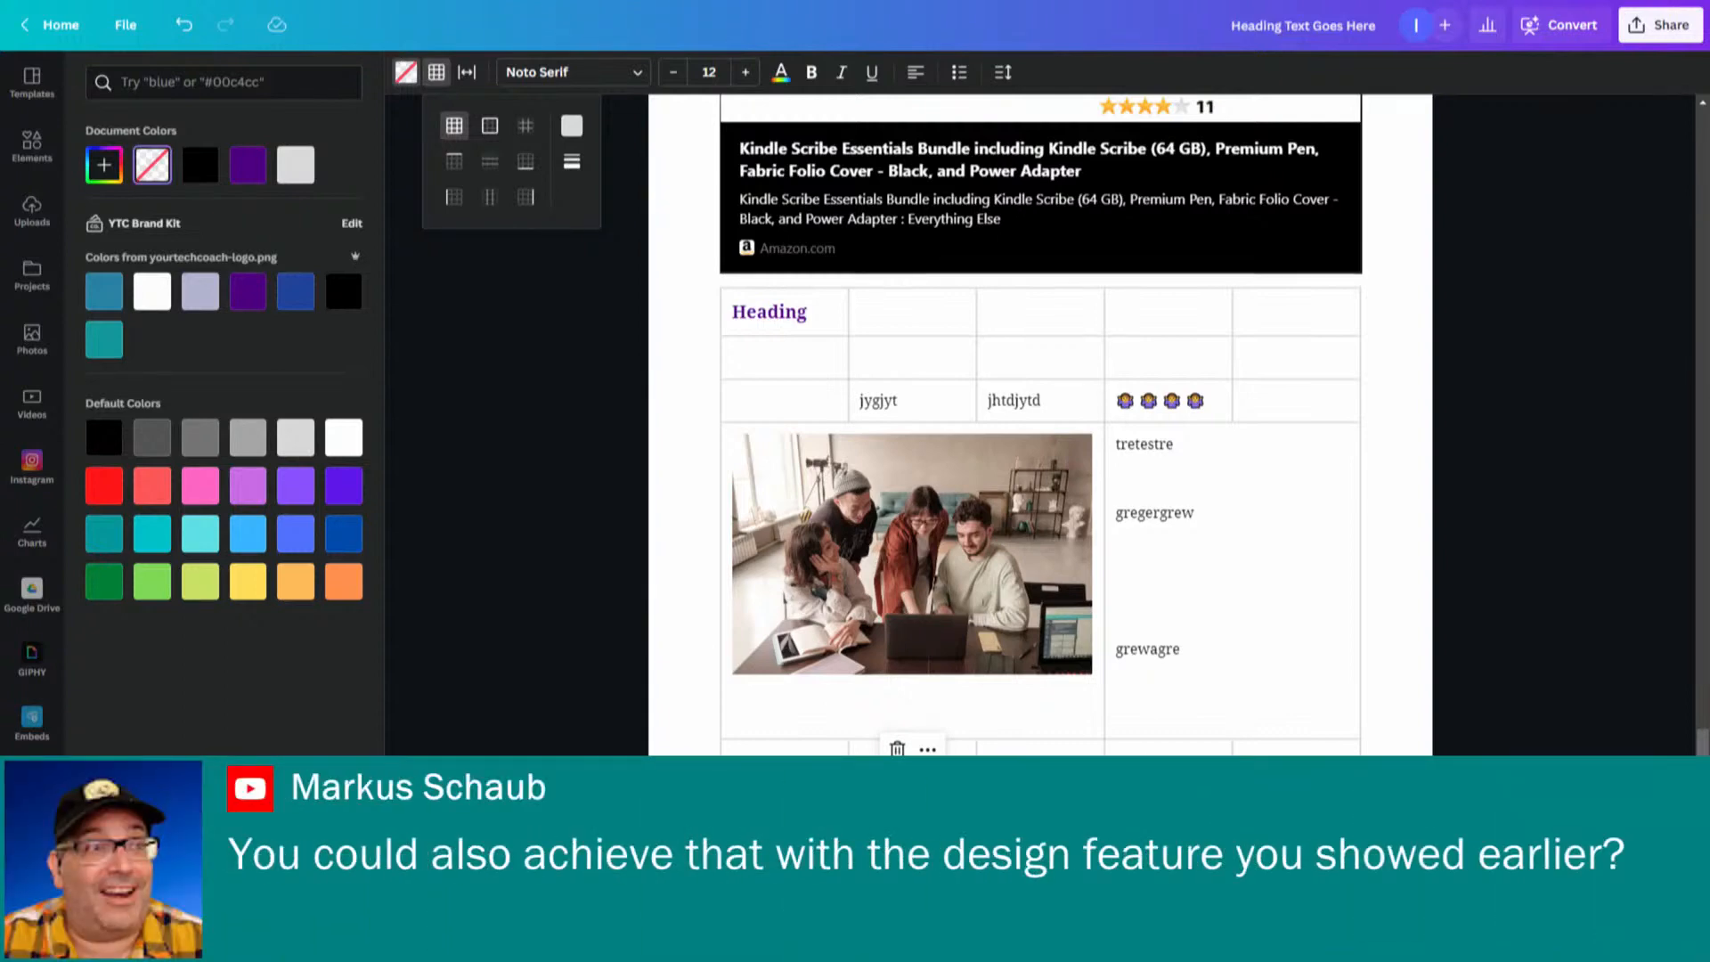
key("Escape")
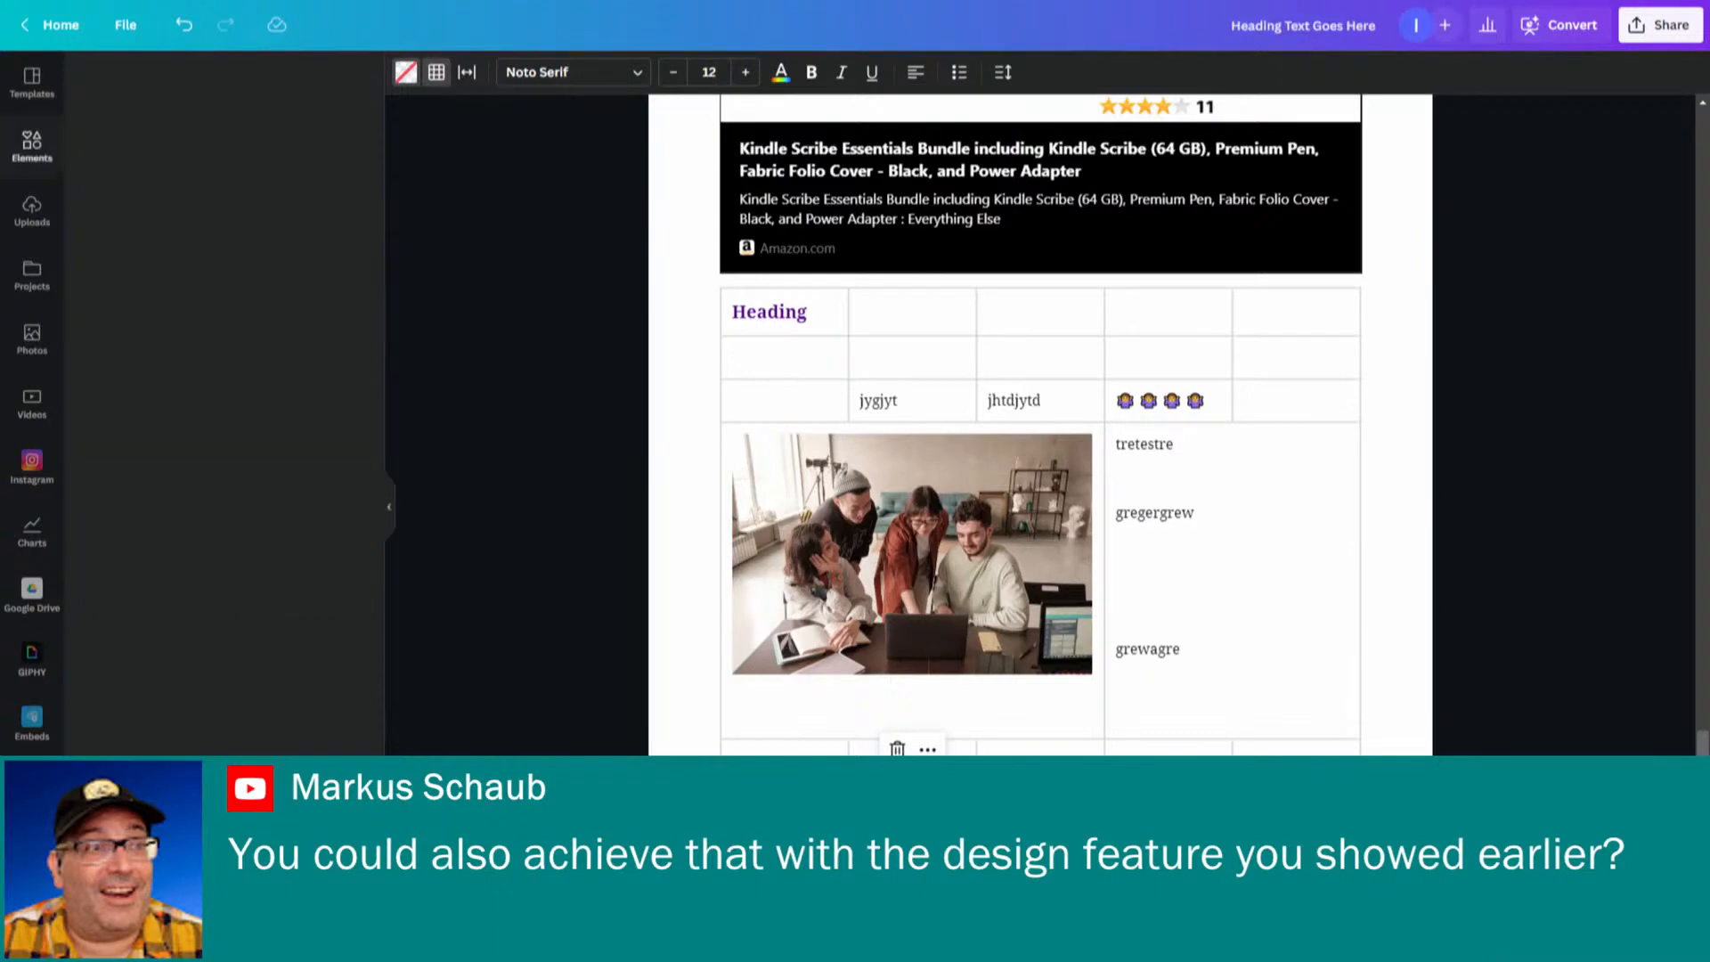
- Insert a new design below the table and apply the 'Do what you can' banner template
type("/")
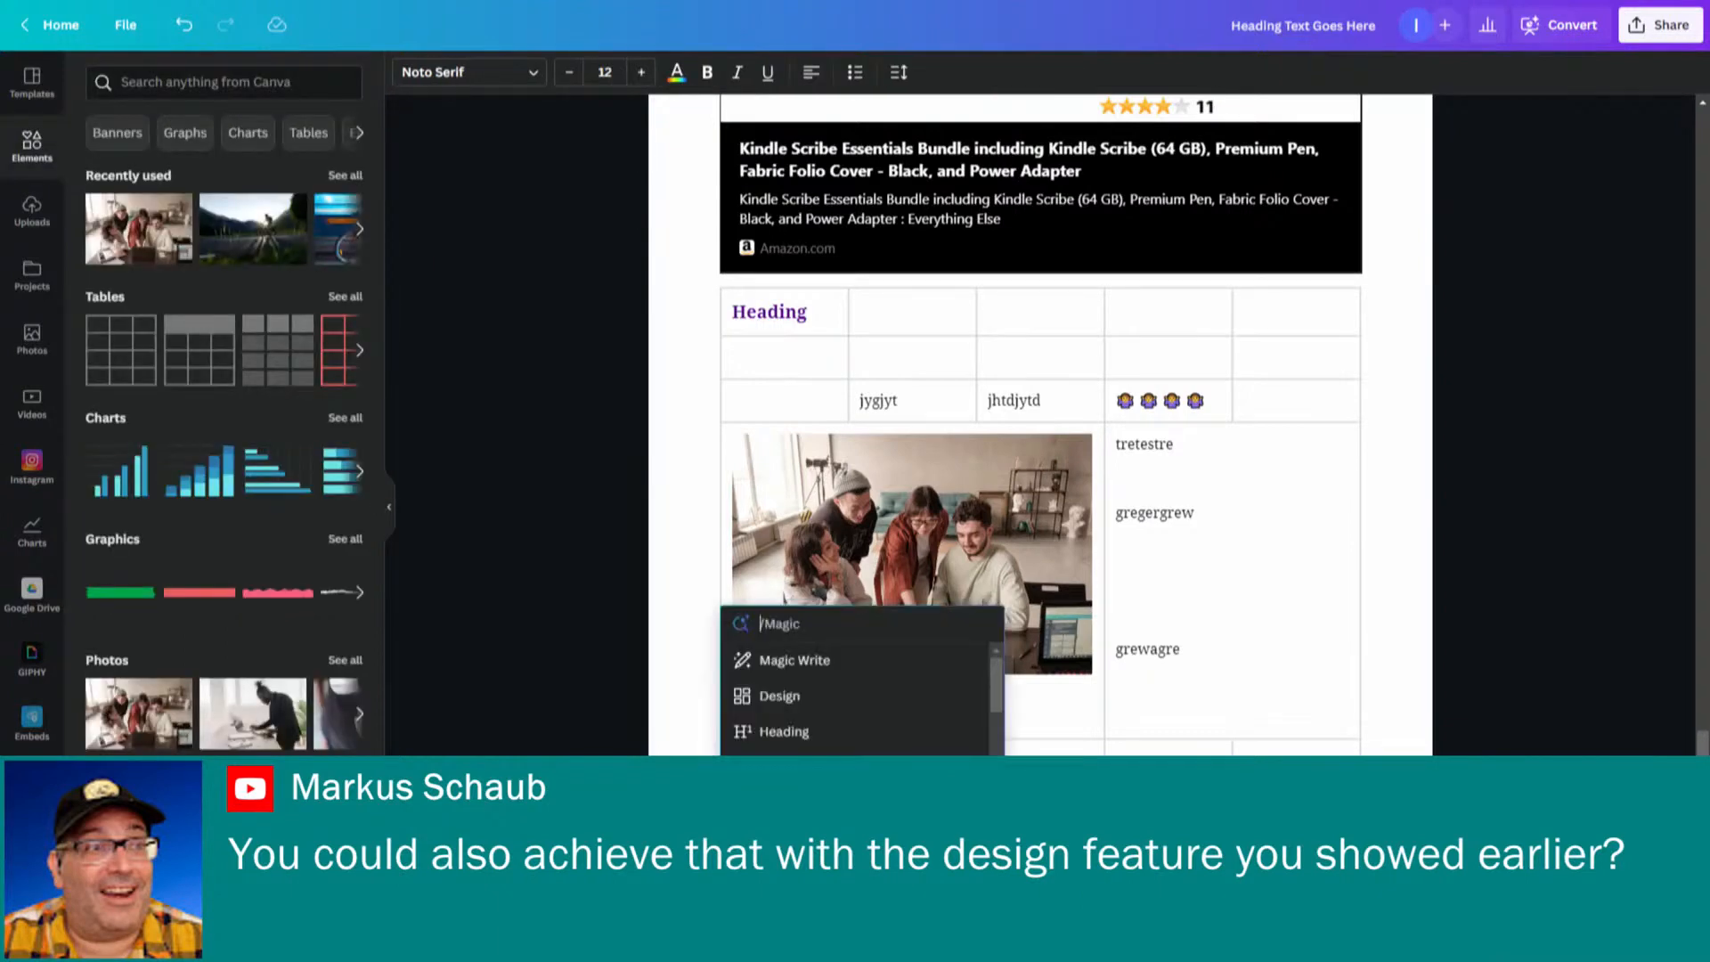
left_click(793, 697)
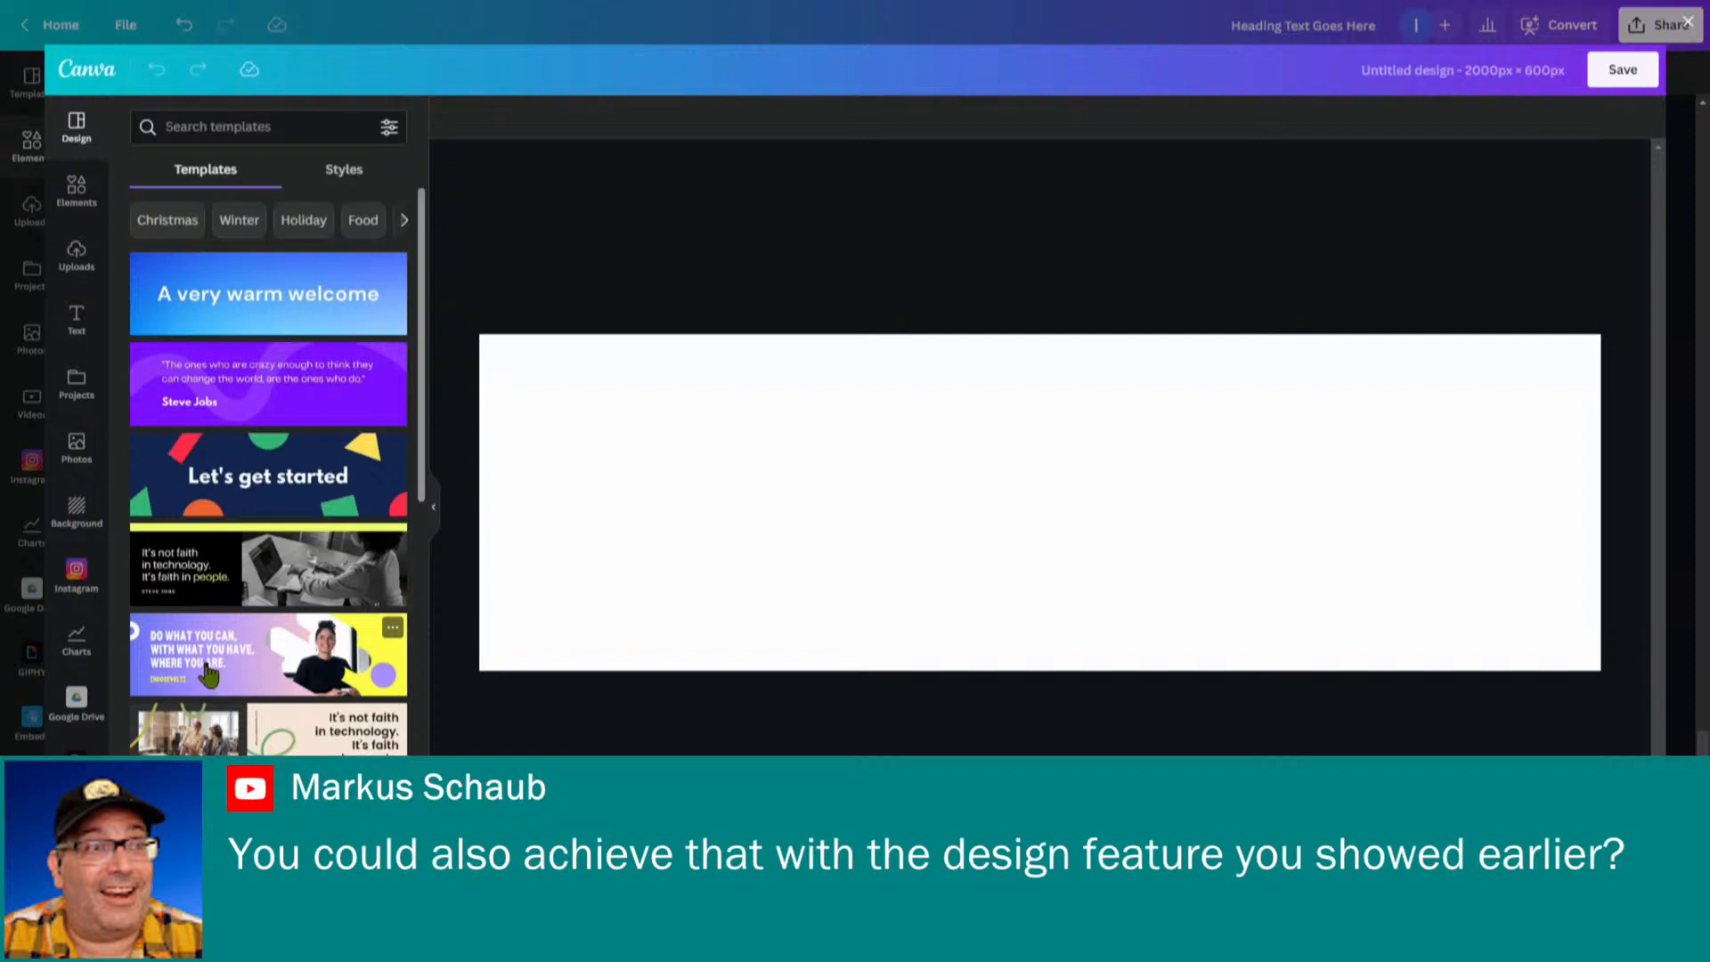
left_click_drag(208, 674, 698, 460)
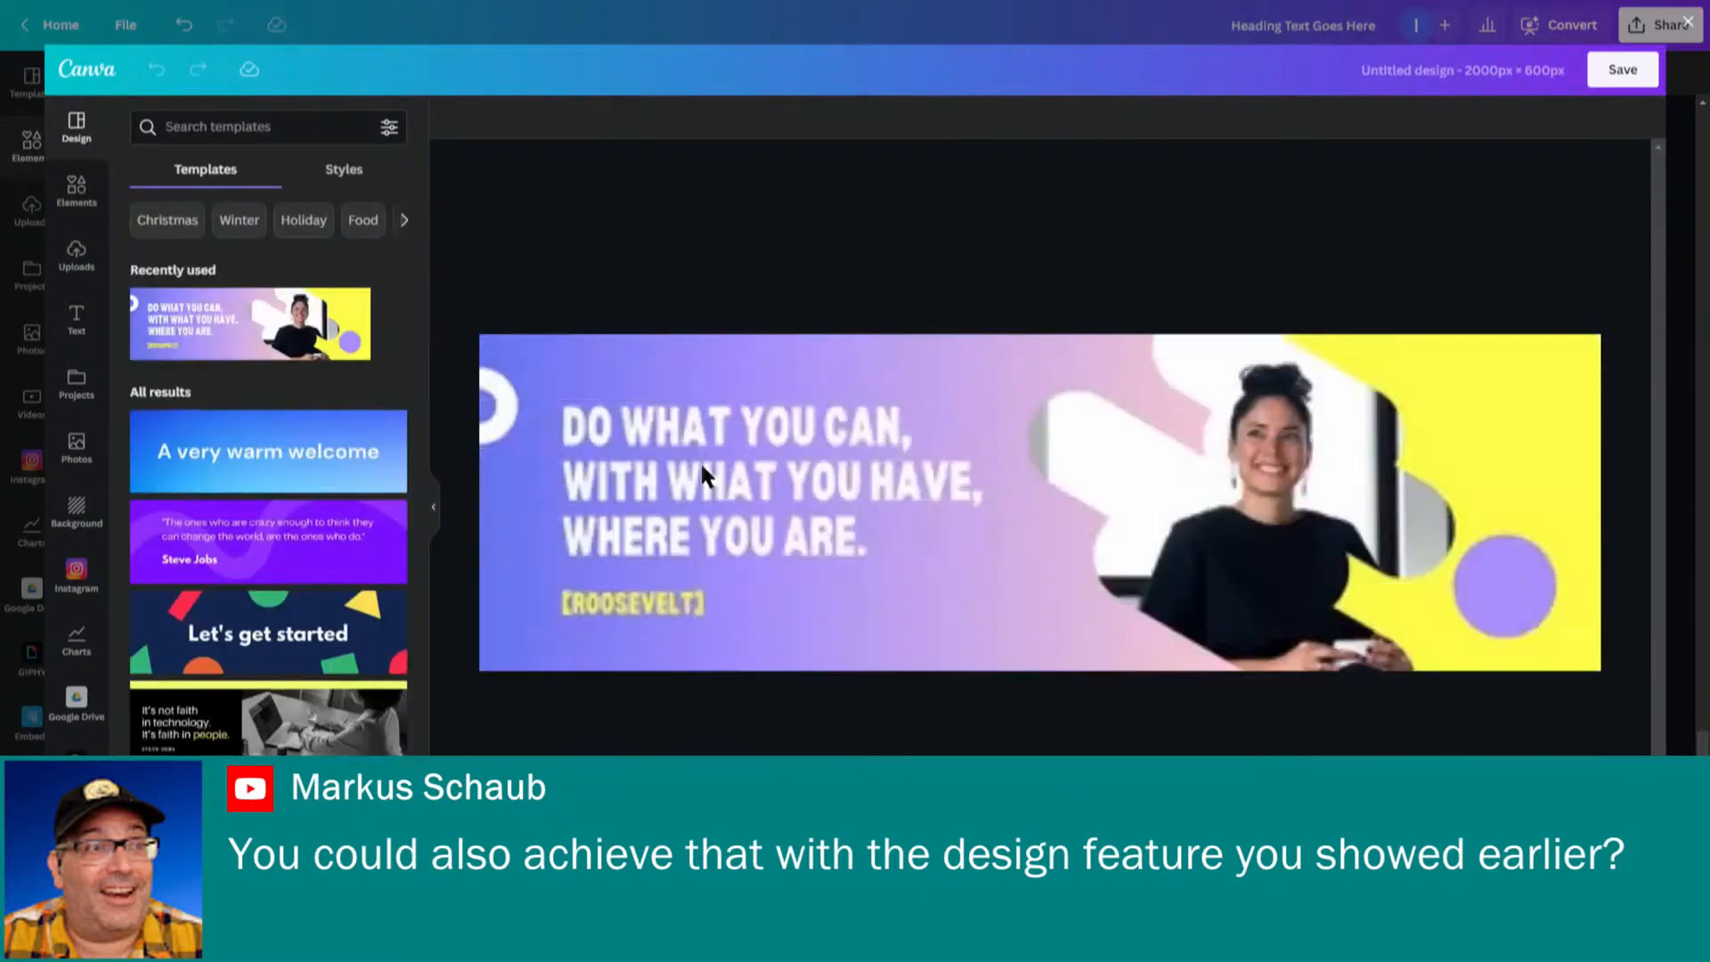
- Replace the banner's second and third text lines with HELLO WORLD and save the design
left_click(747, 484)
left_click_drag(835, 481, 782, 497)
left_click(751, 485)
left_click_drag(813, 538, 448, 400)
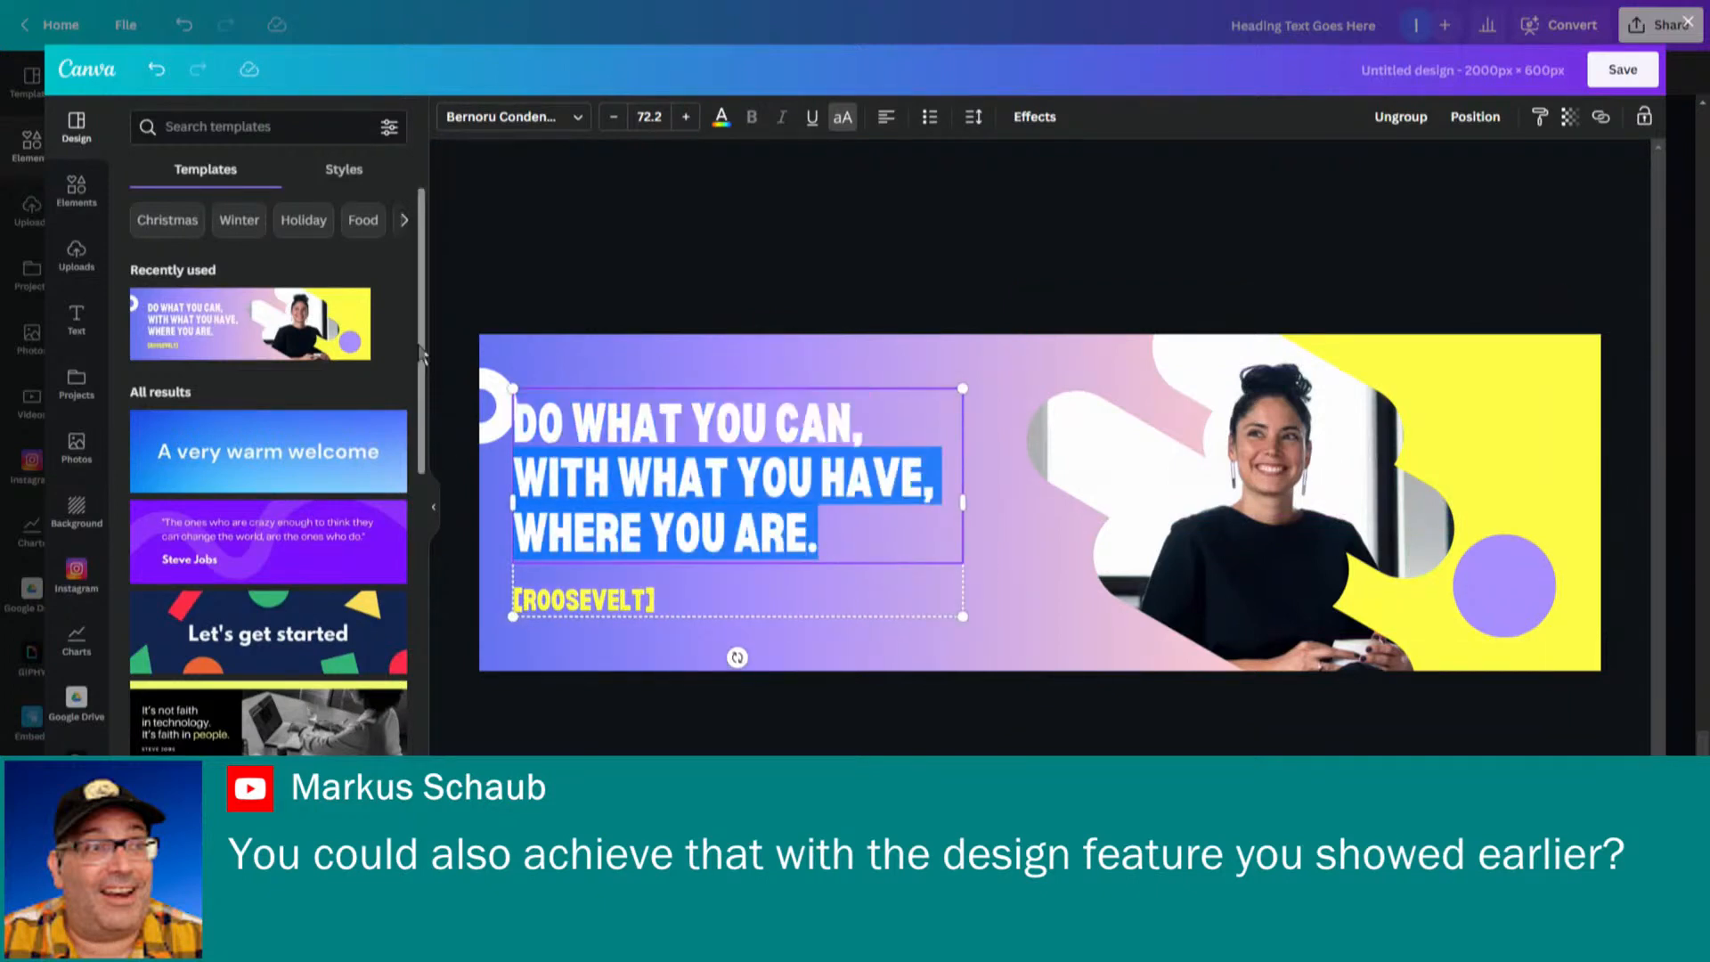
type("HELLO WORKL")
key("BackSpace")
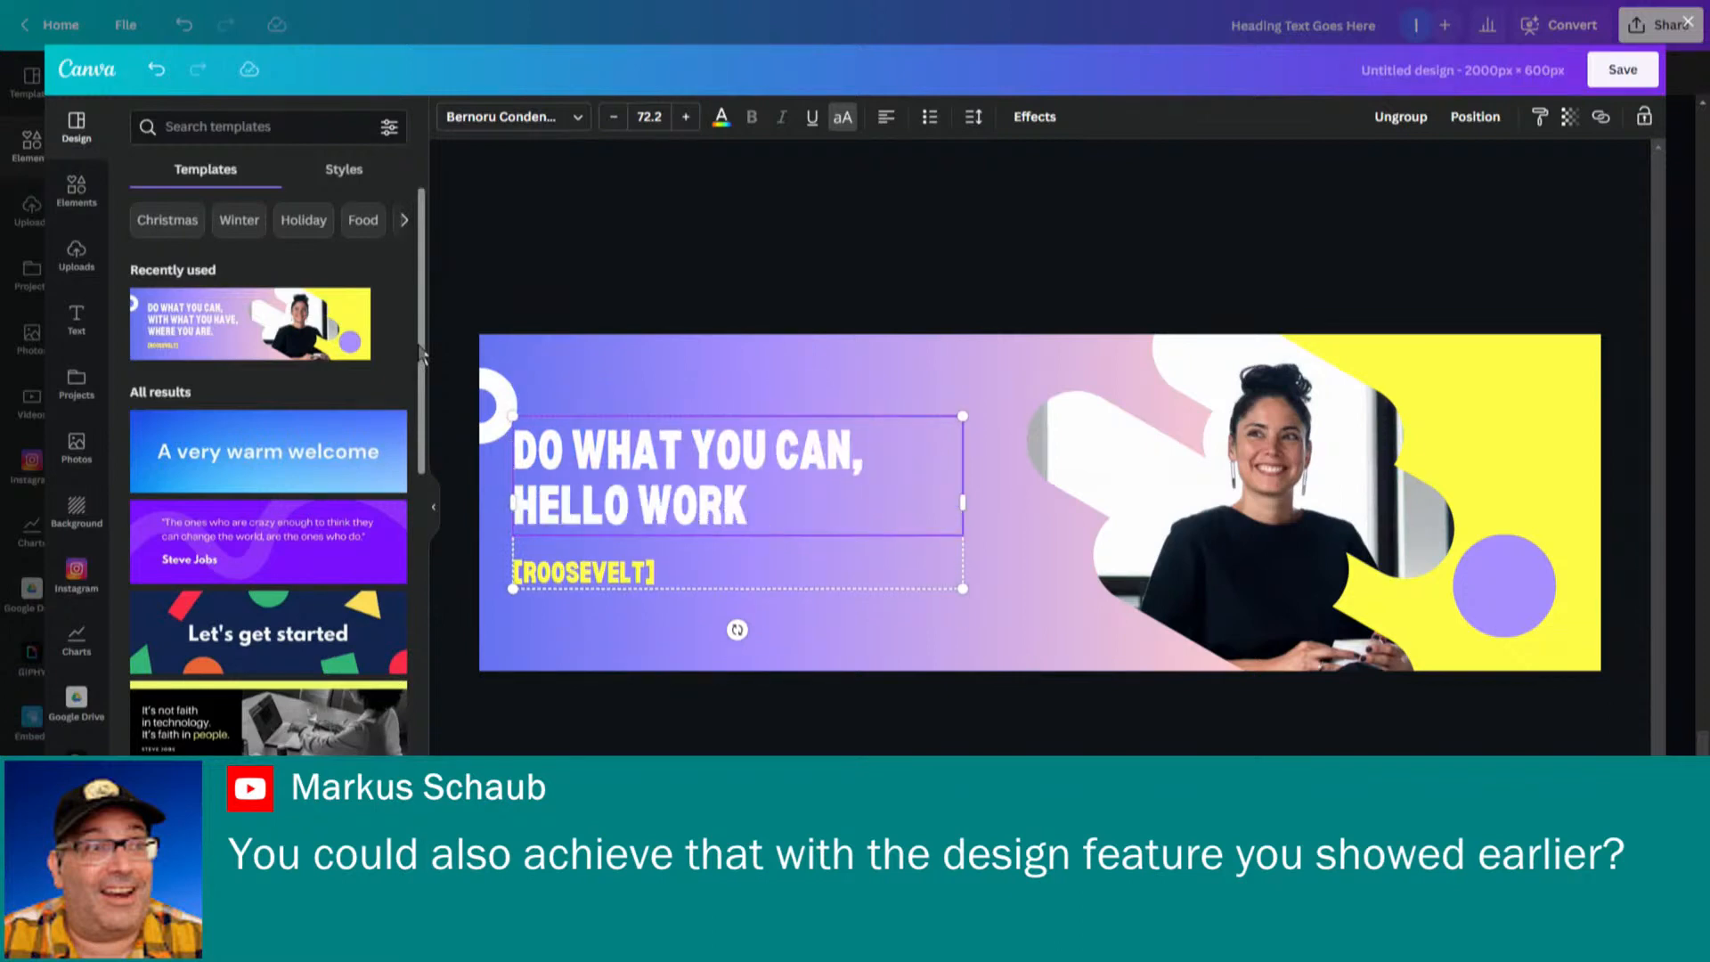
key("BackSpace")
type("LD")
left_click(1622, 70)
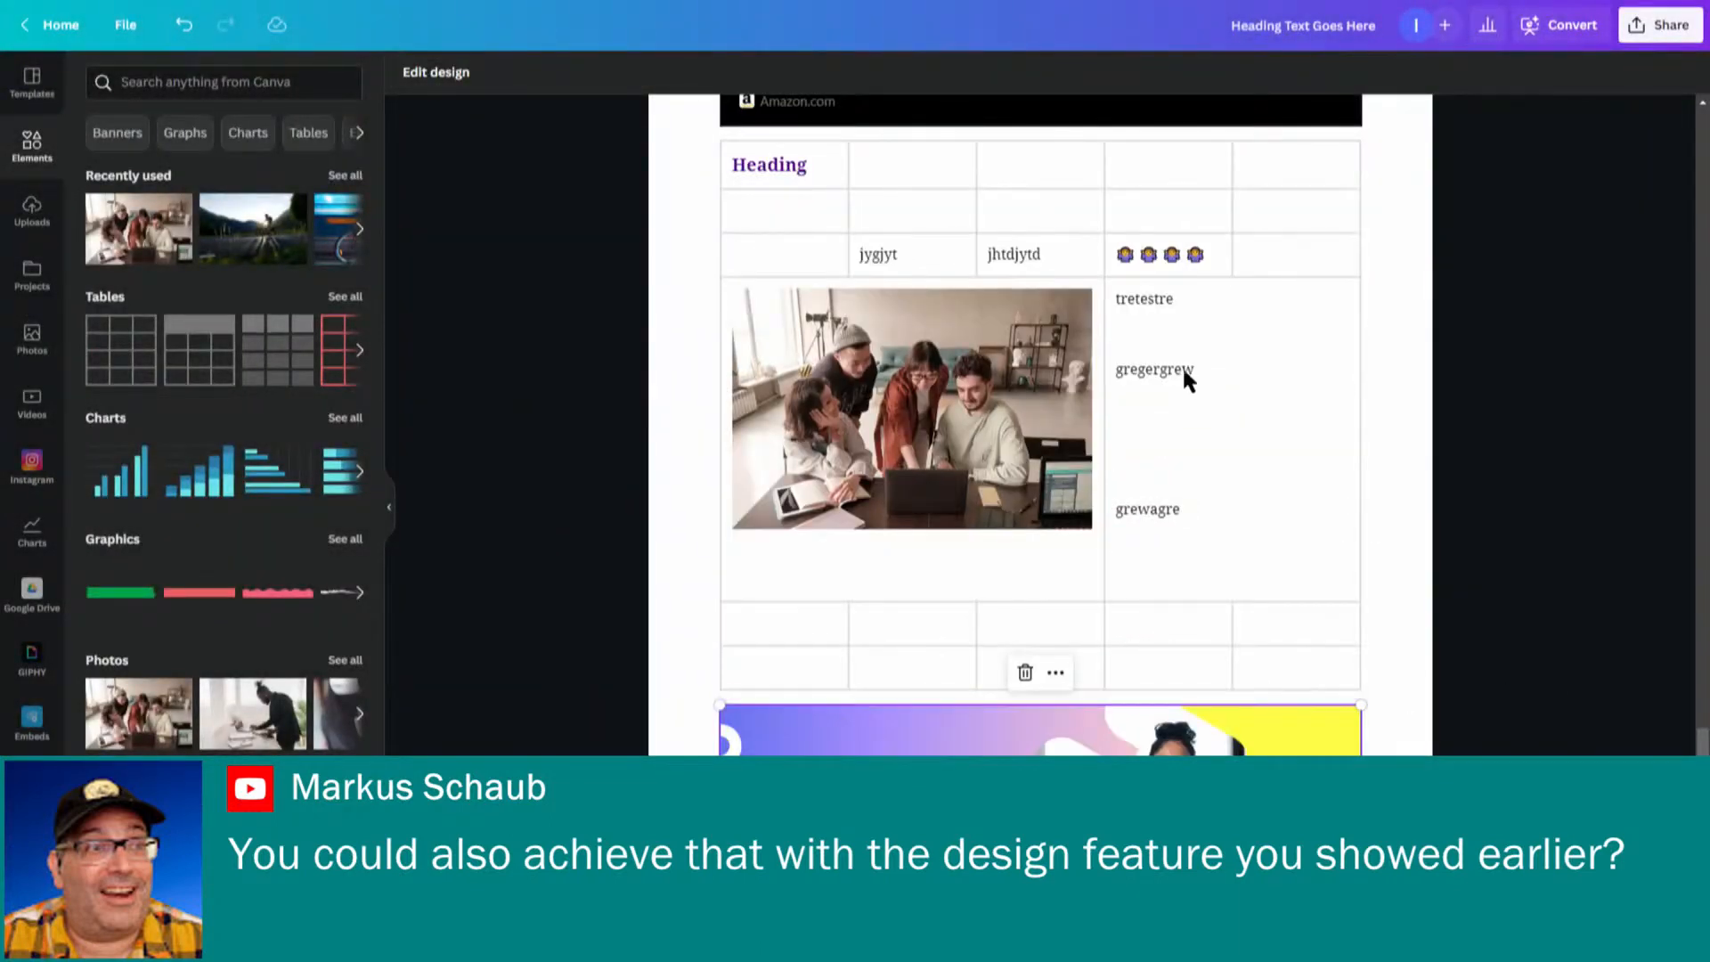
- Reopen the banner design for editing and append ??? to HELLO WORLD
left_click(1158, 375)
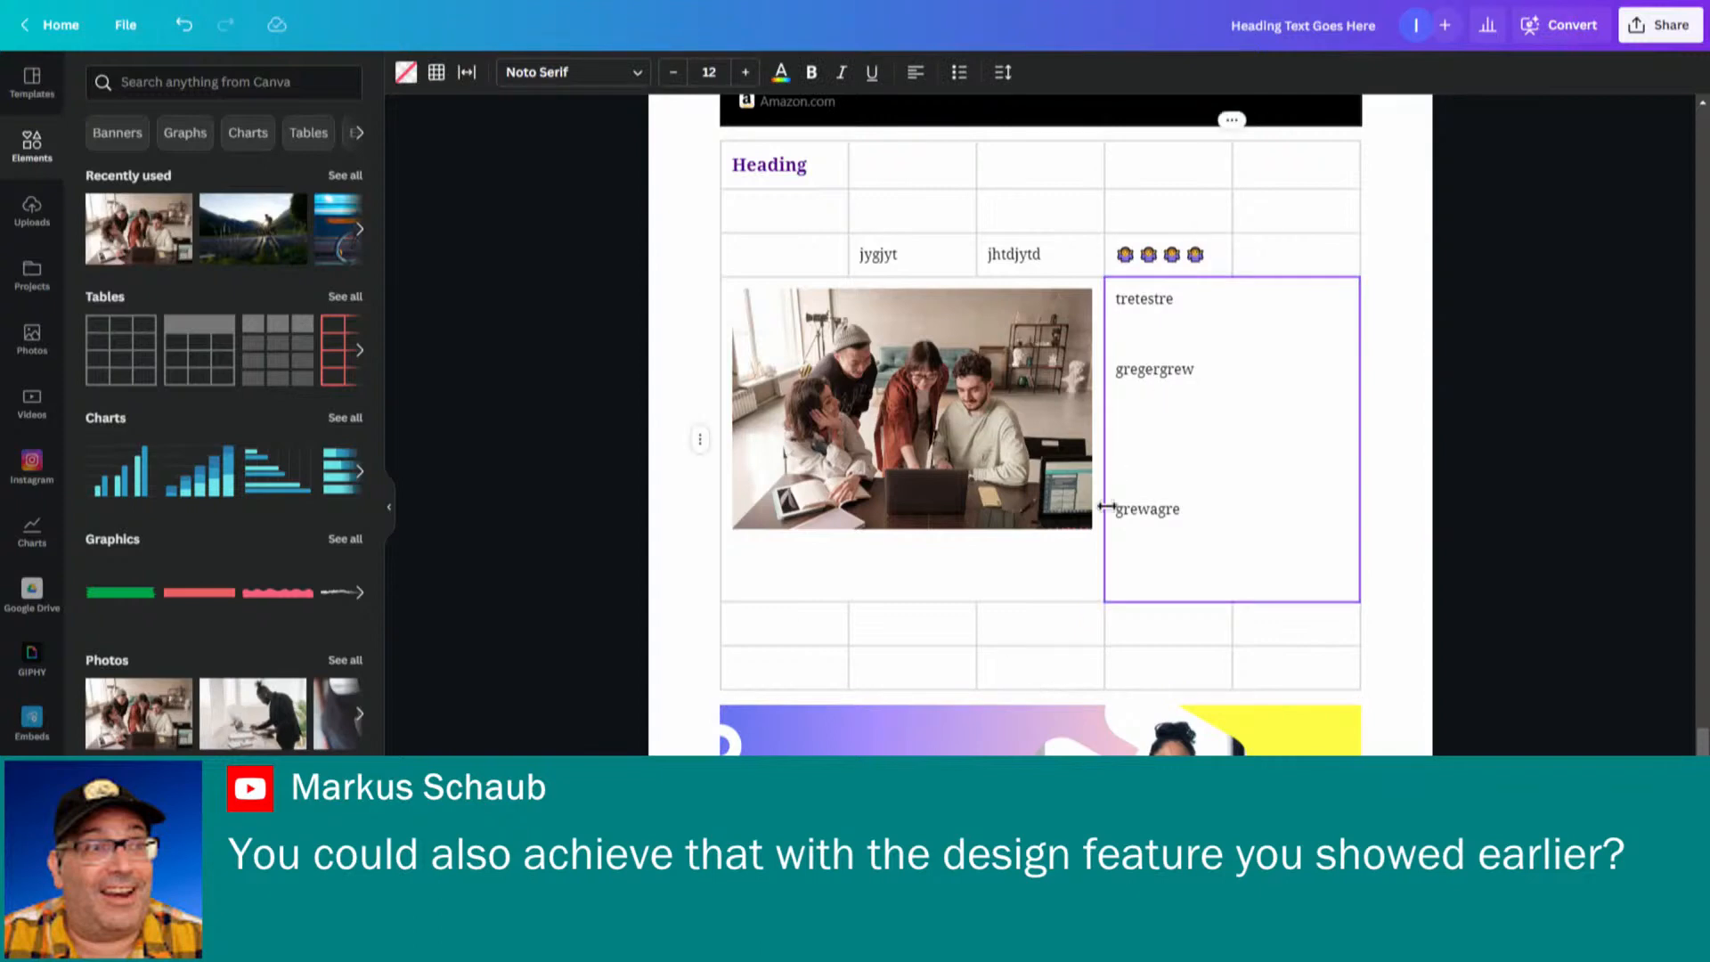
left_click(1040, 732)
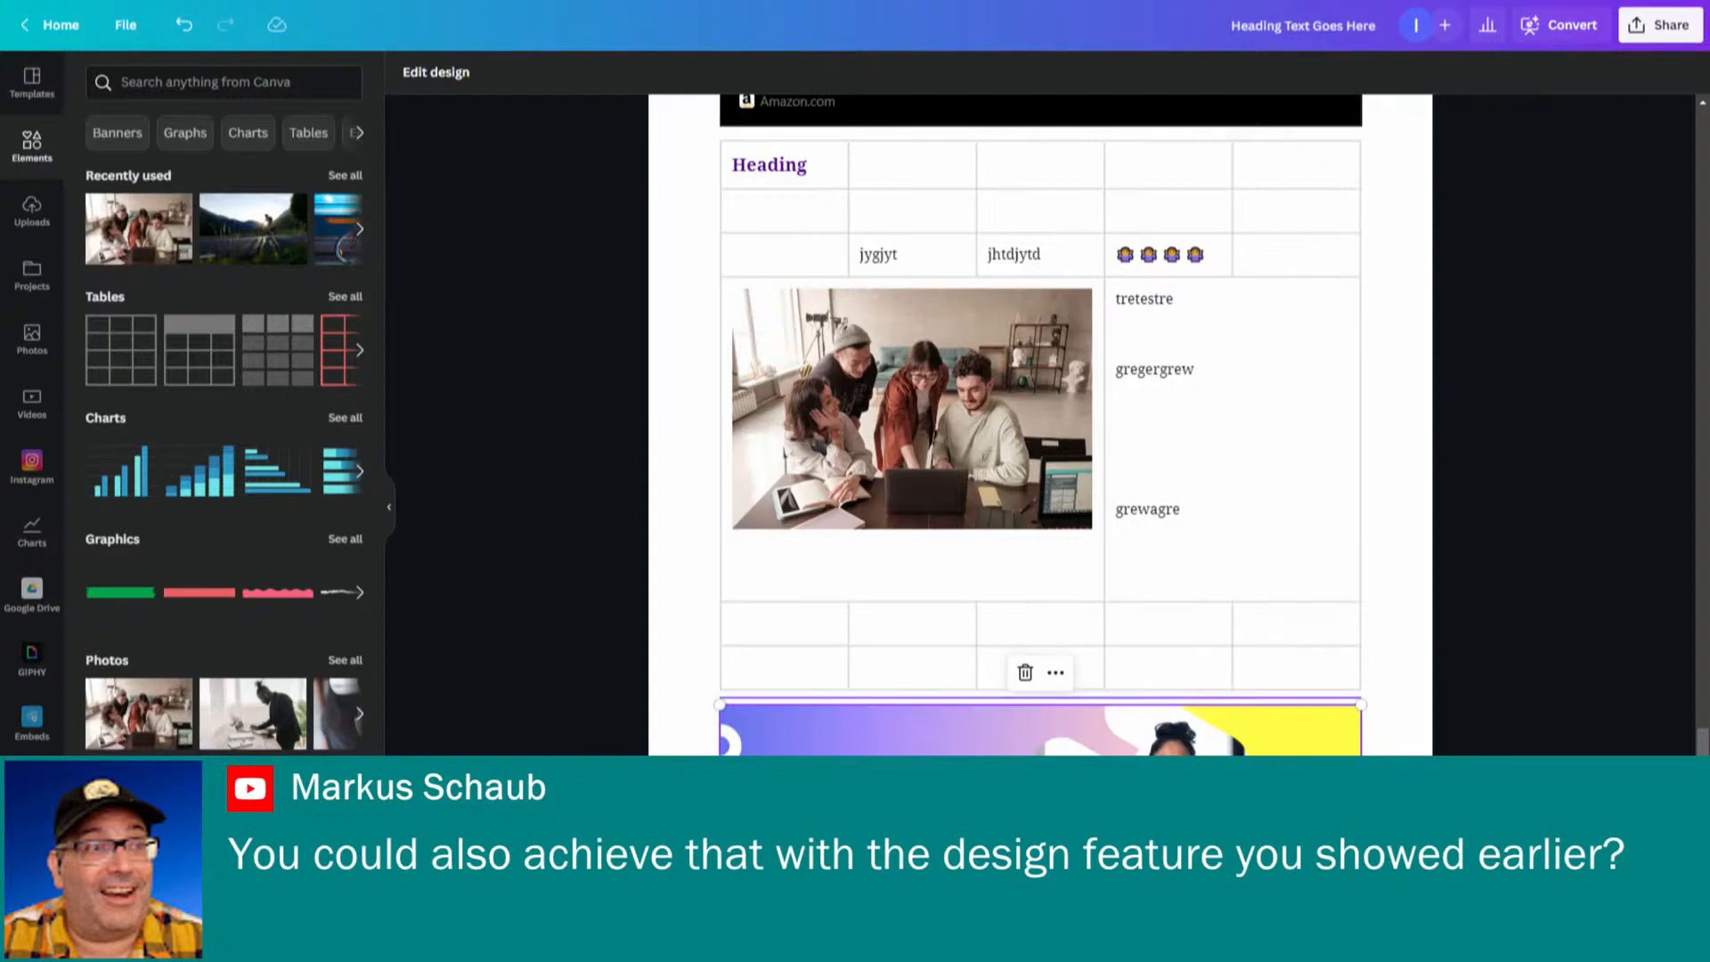
key("Down")
key("Up")
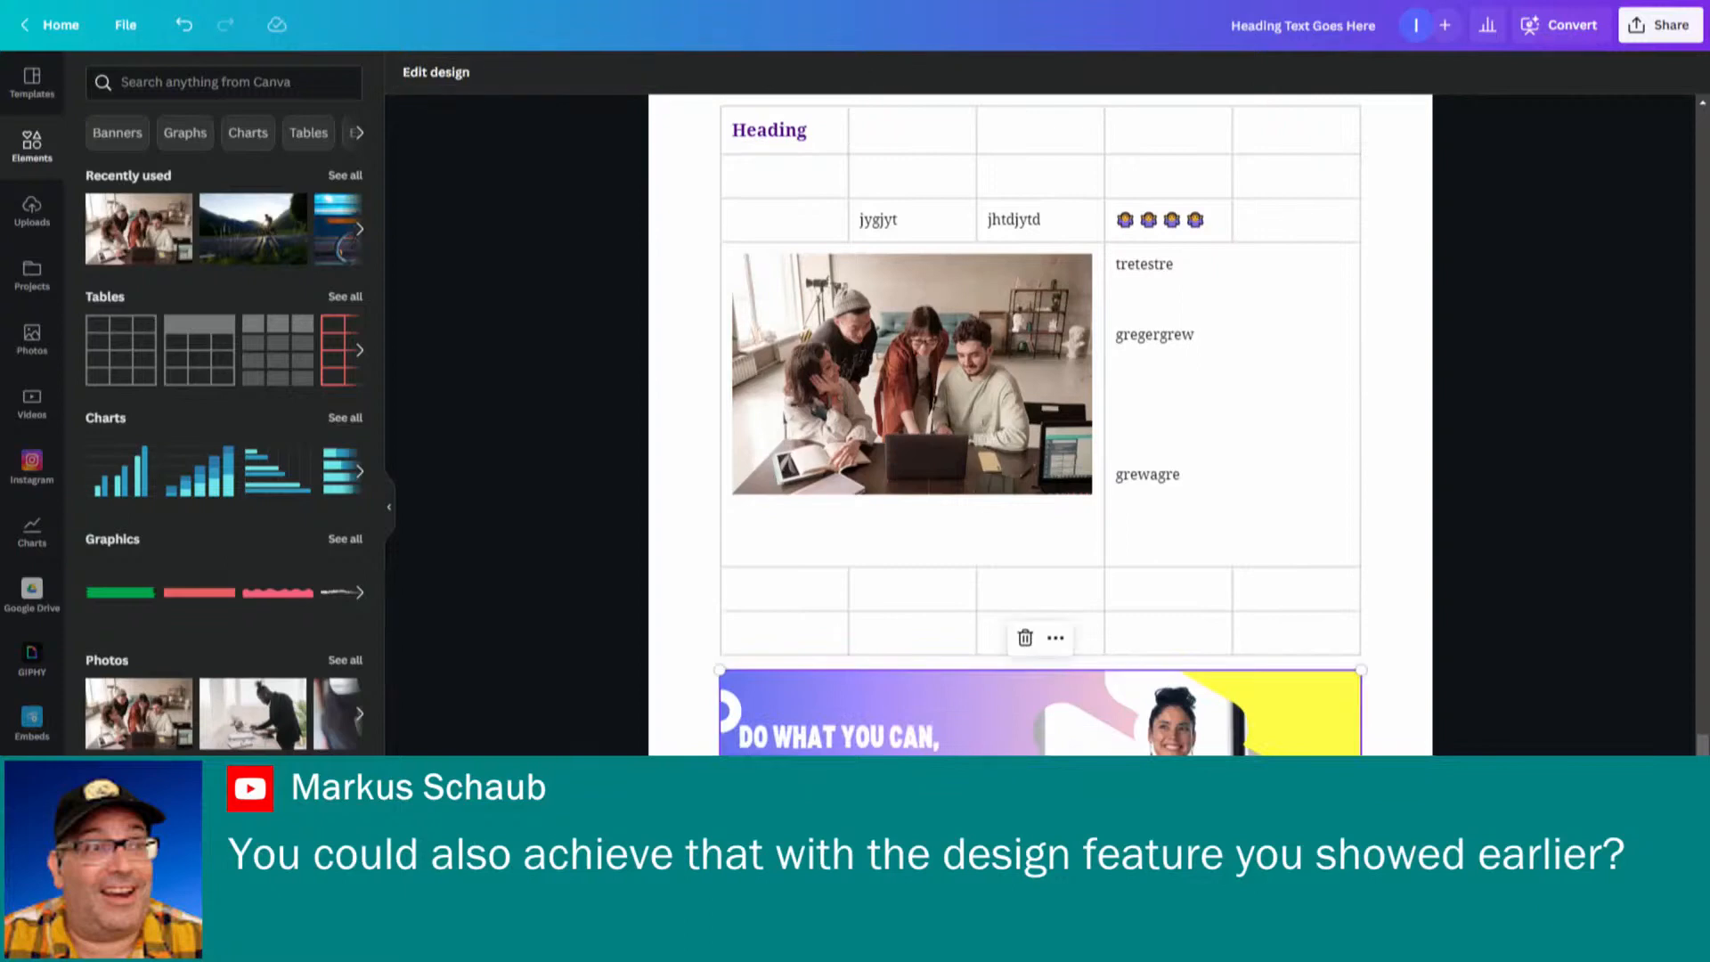
left_click(1056, 640)
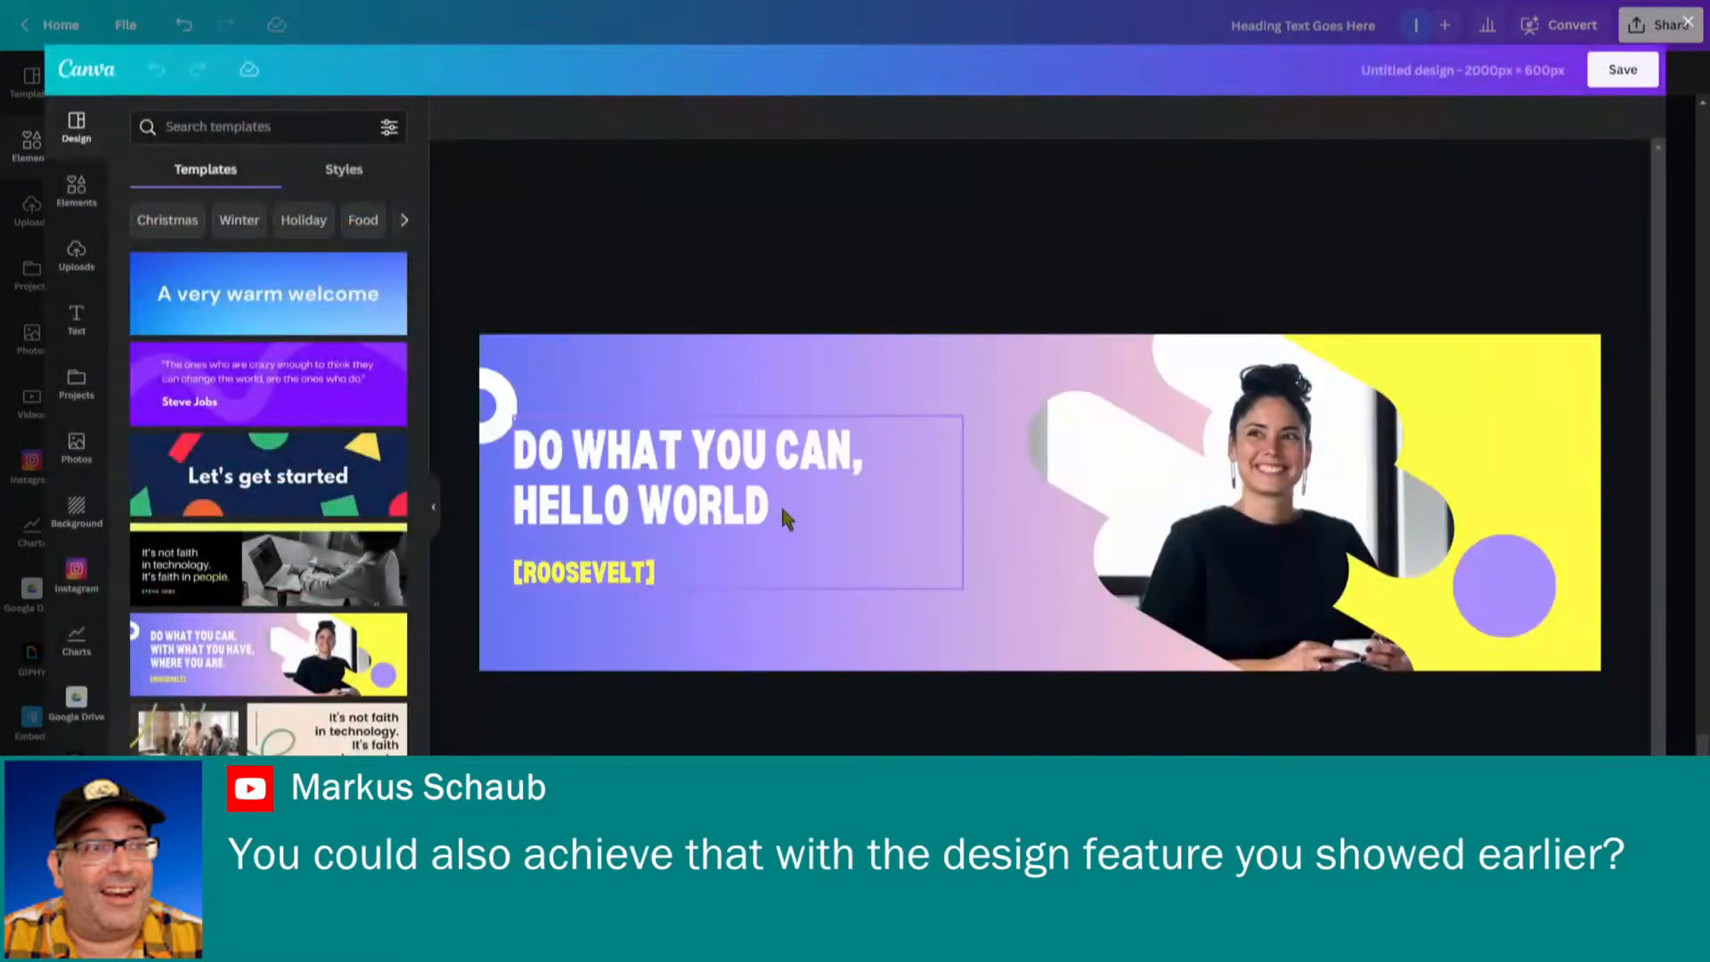
left_click(780, 504)
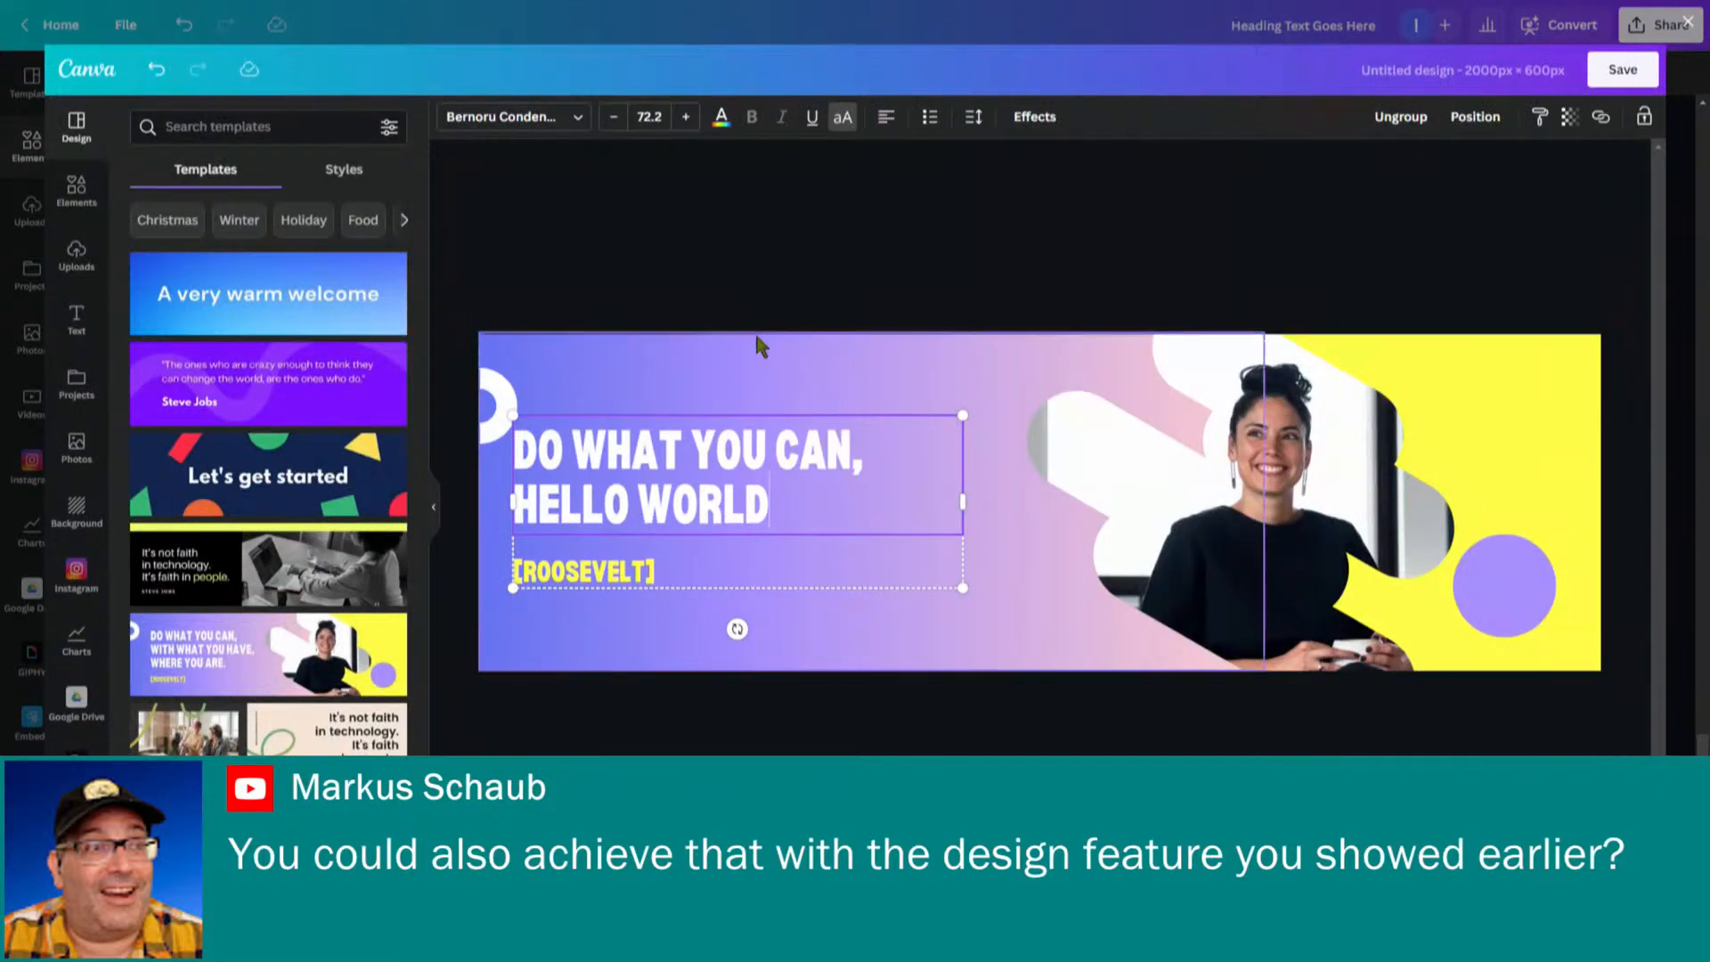
type("???")
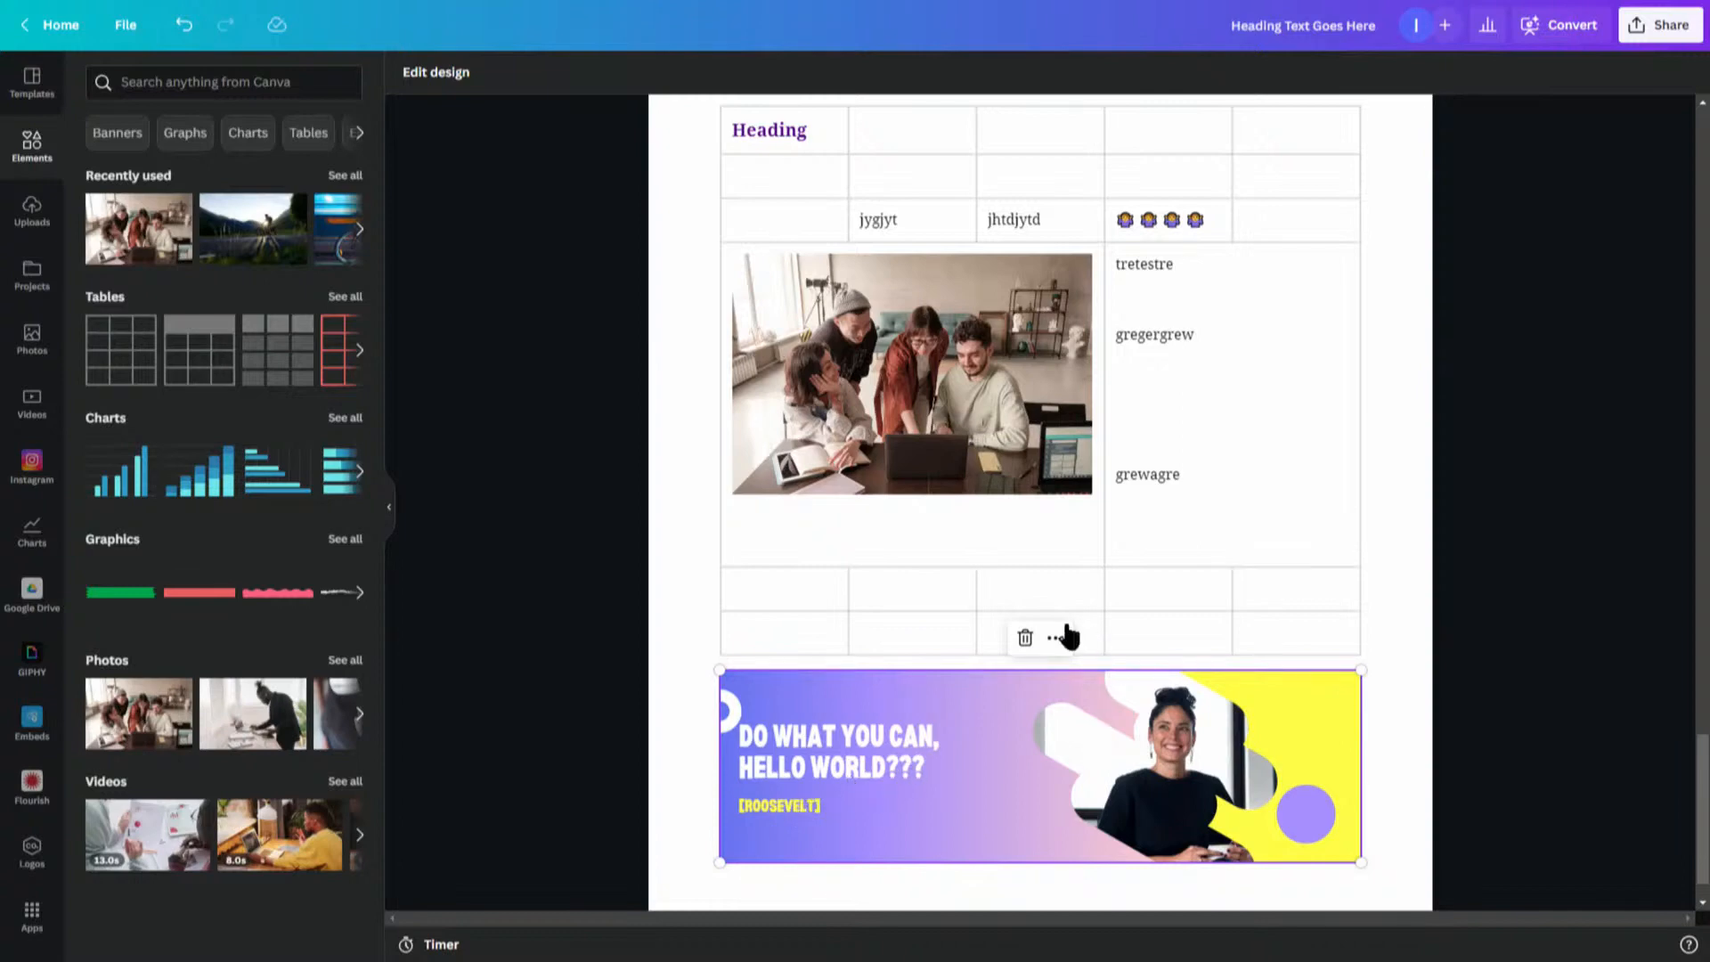
- Insert a pie chart on a new line below the banner
left_click(1058, 638)
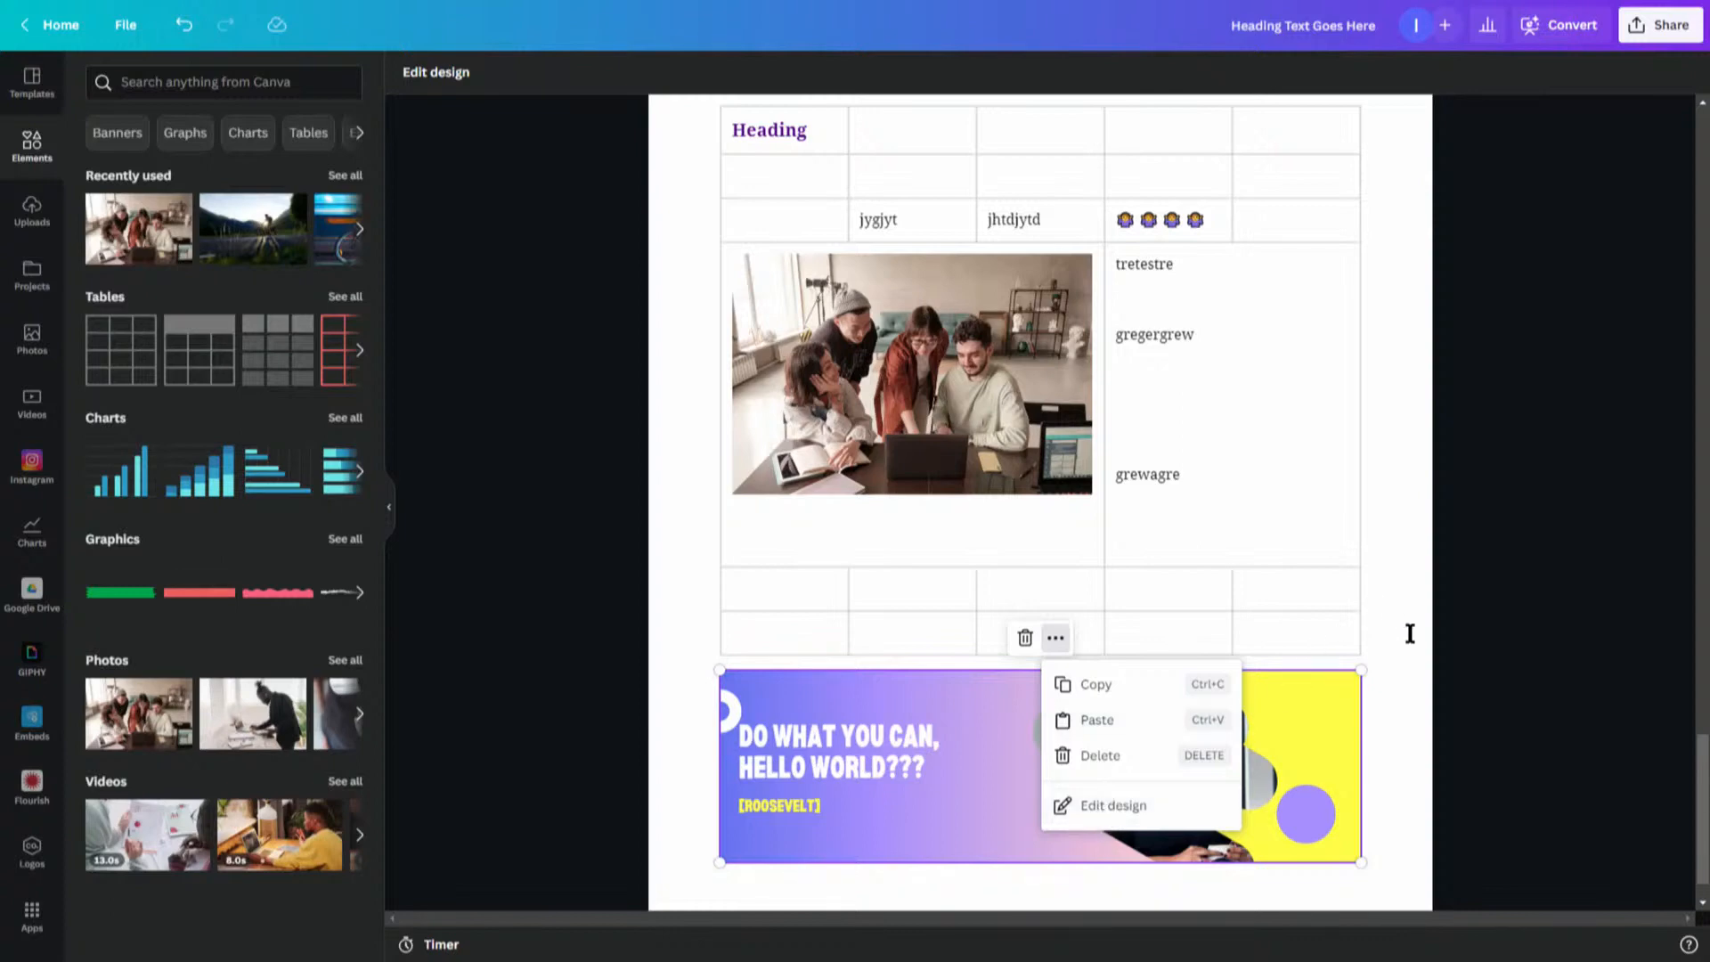
key("Escape")
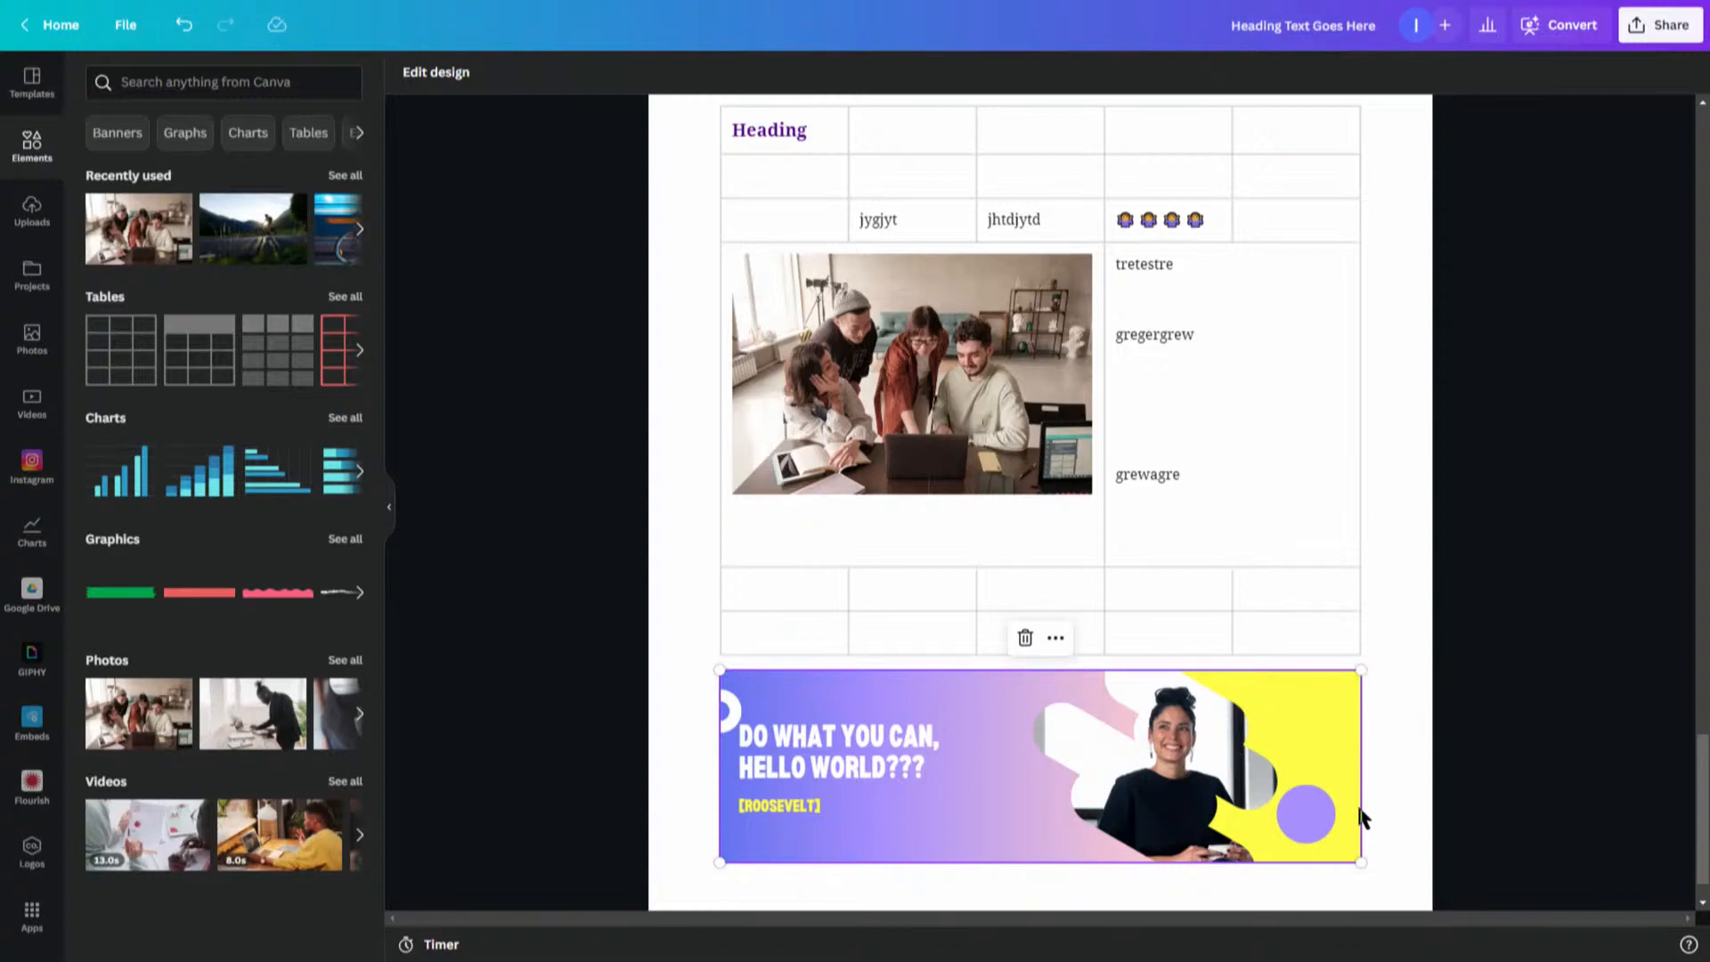
left_click(1367, 824)
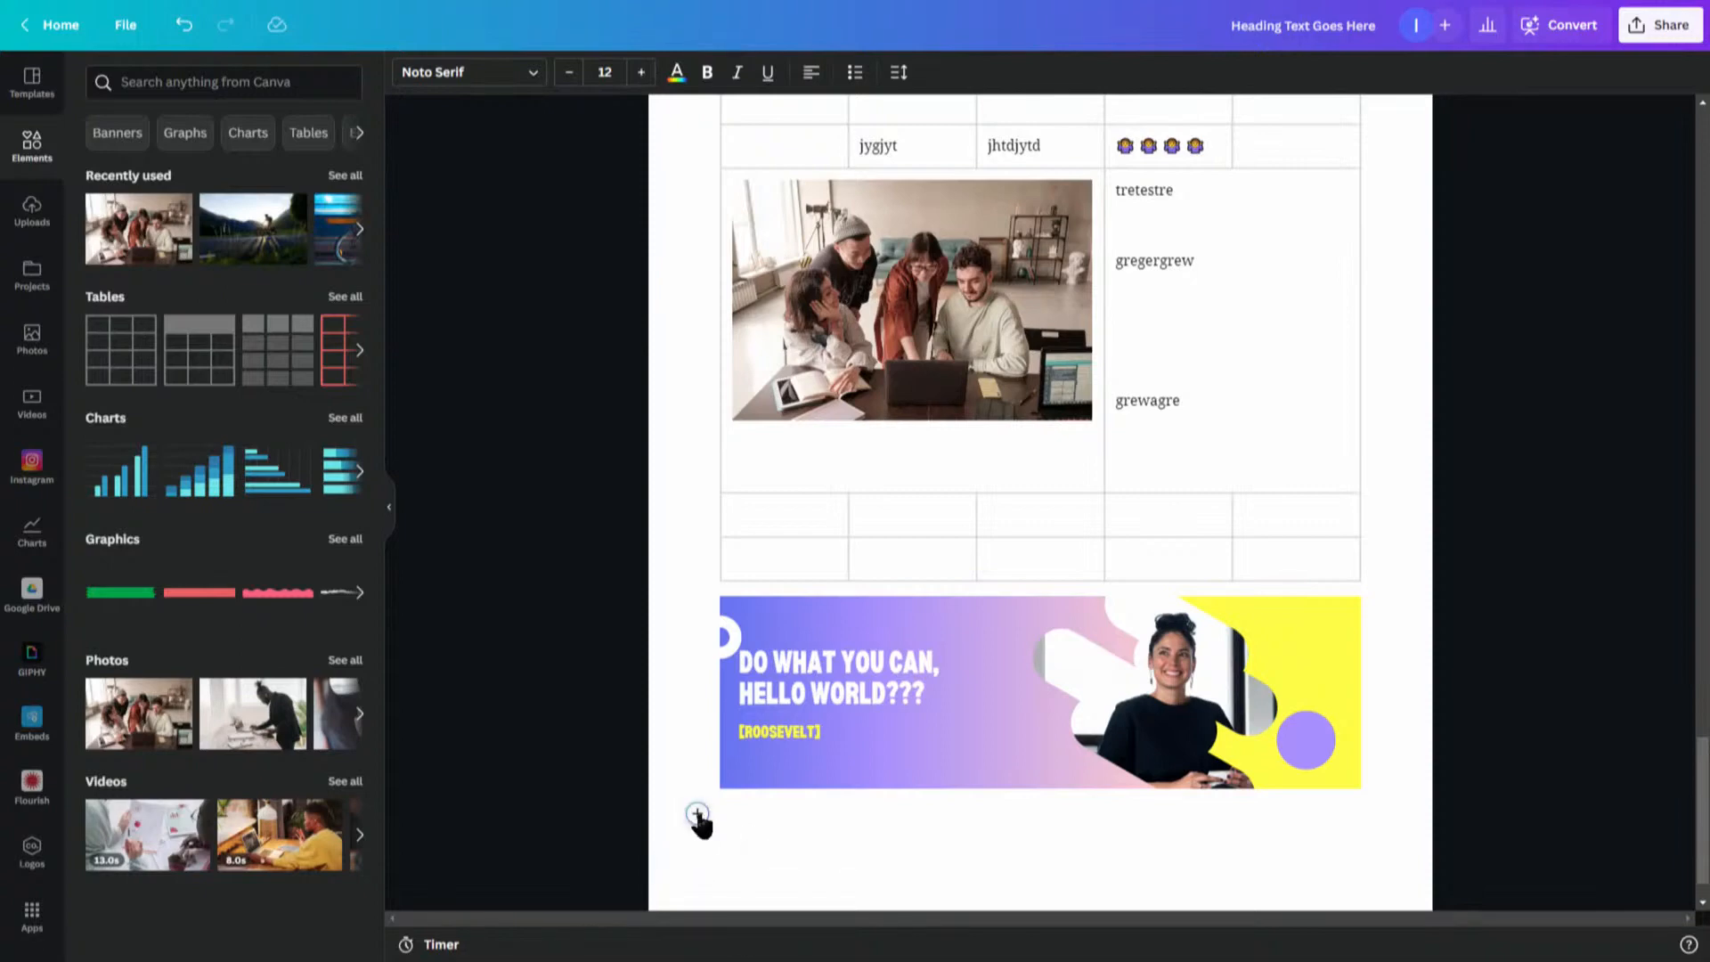
left_click(697, 814)
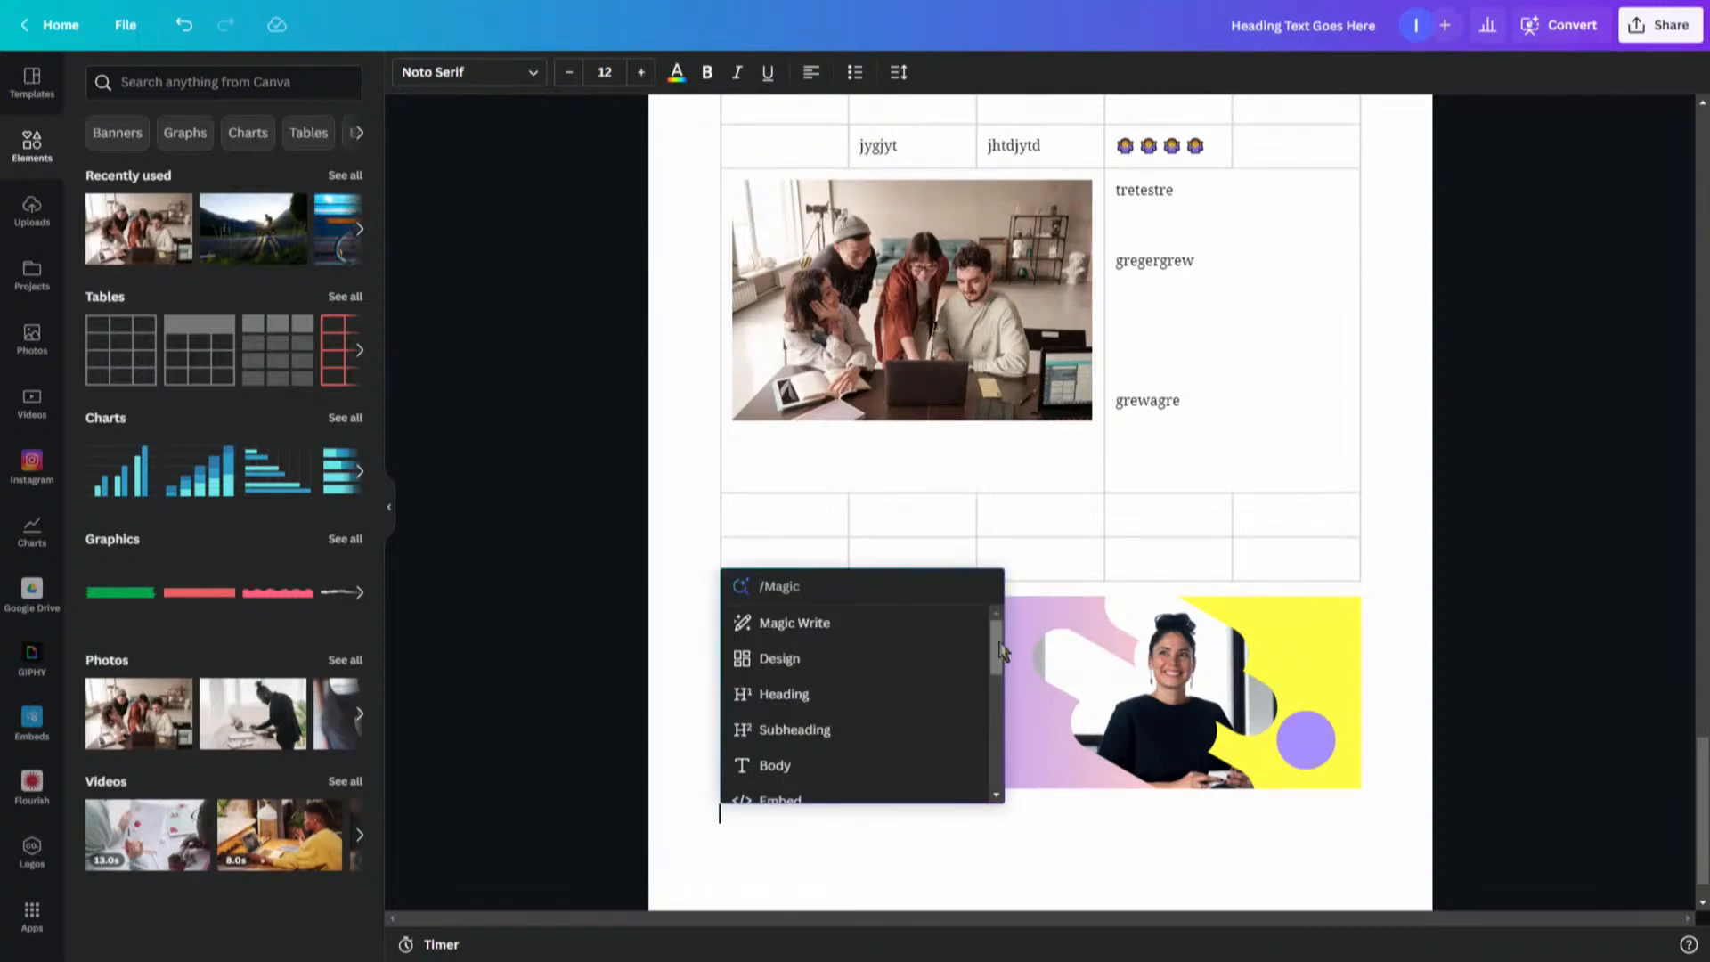
left_click_drag(995, 655, 1009, 752)
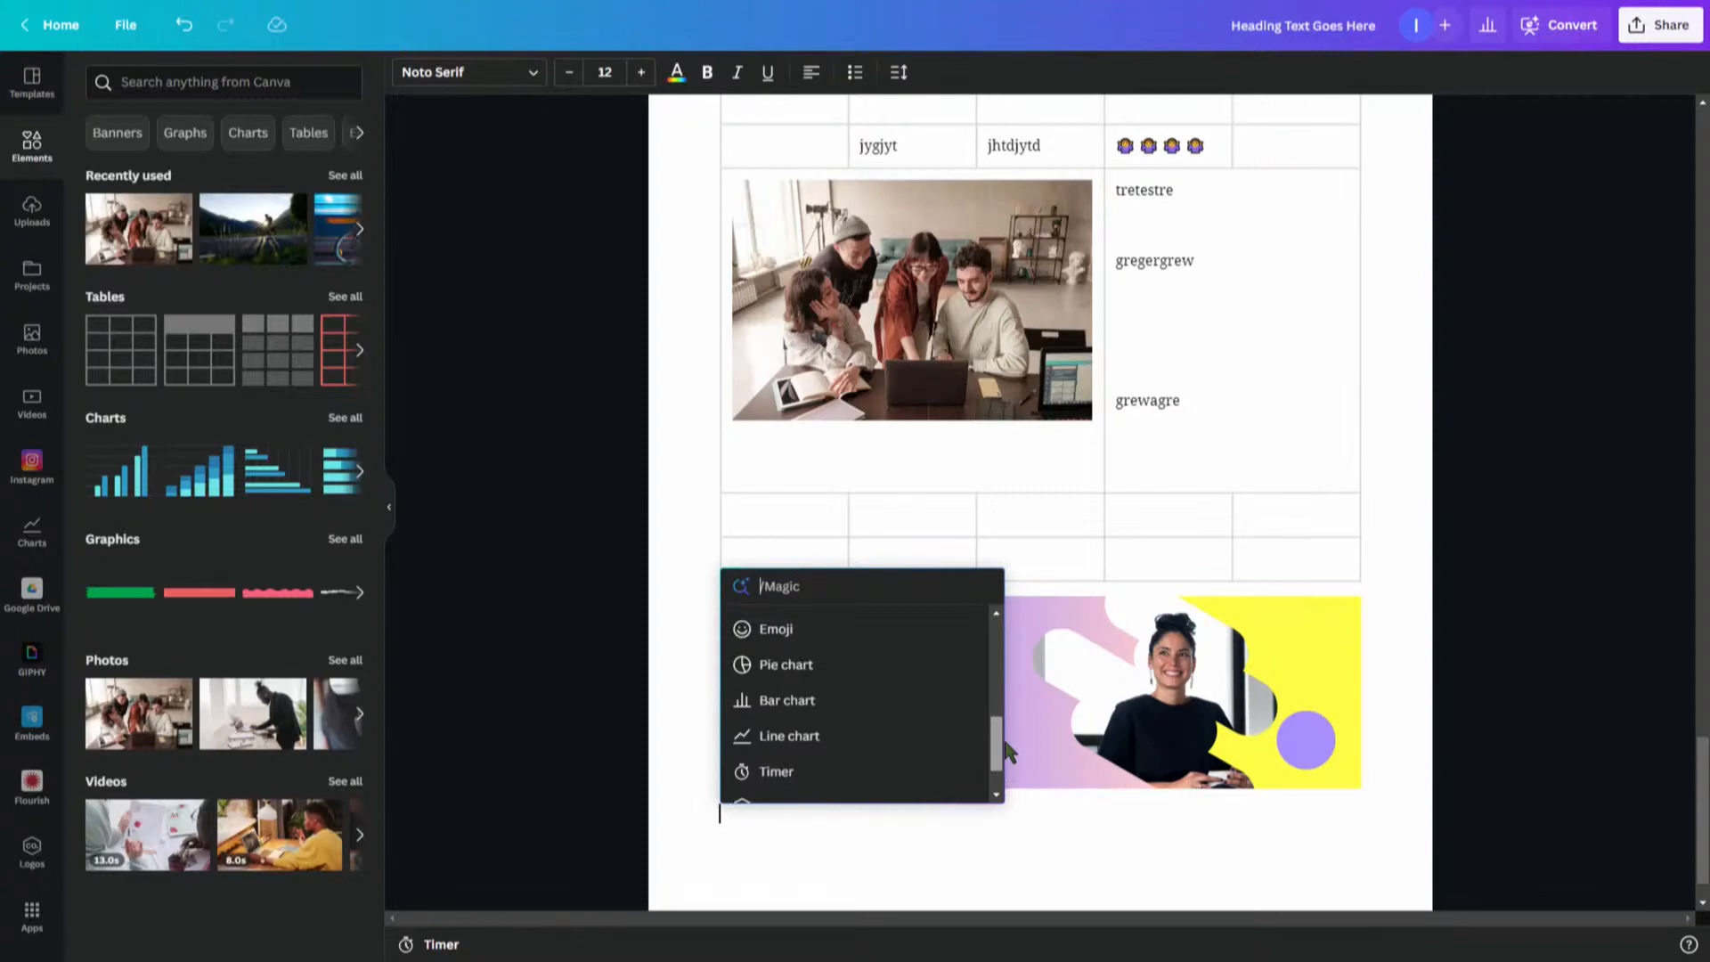
left_click_drag(1009, 753, 1010, 778)
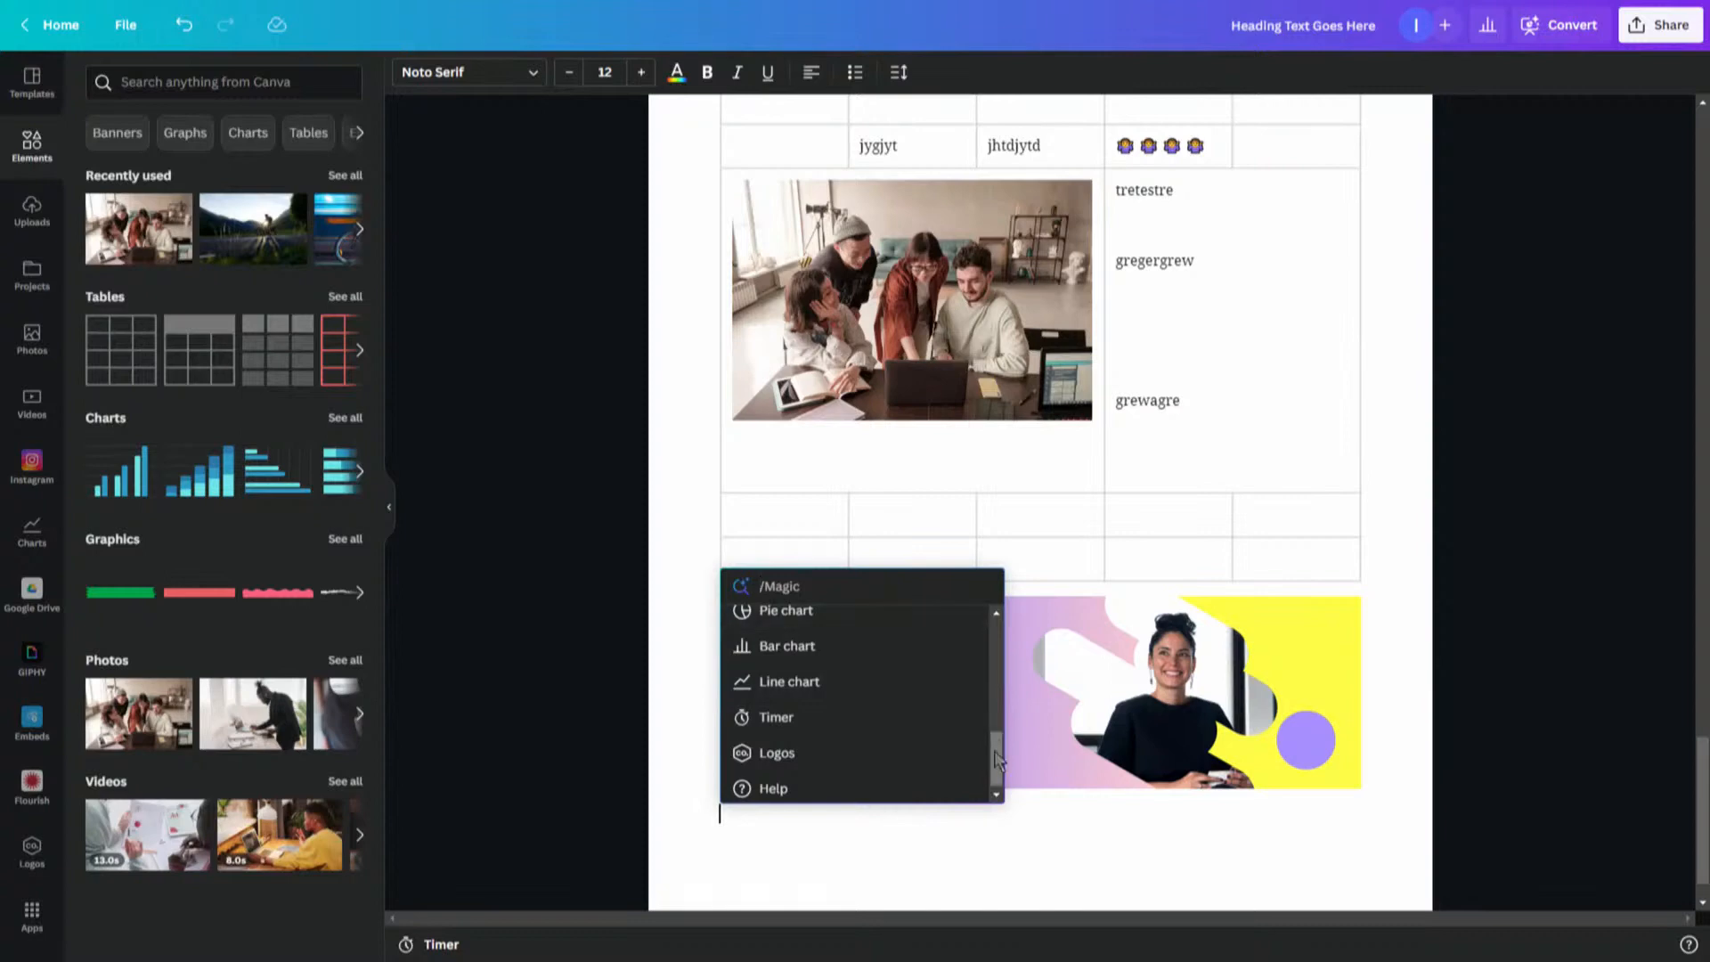
left_click_drag(995, 752, 993, 743)
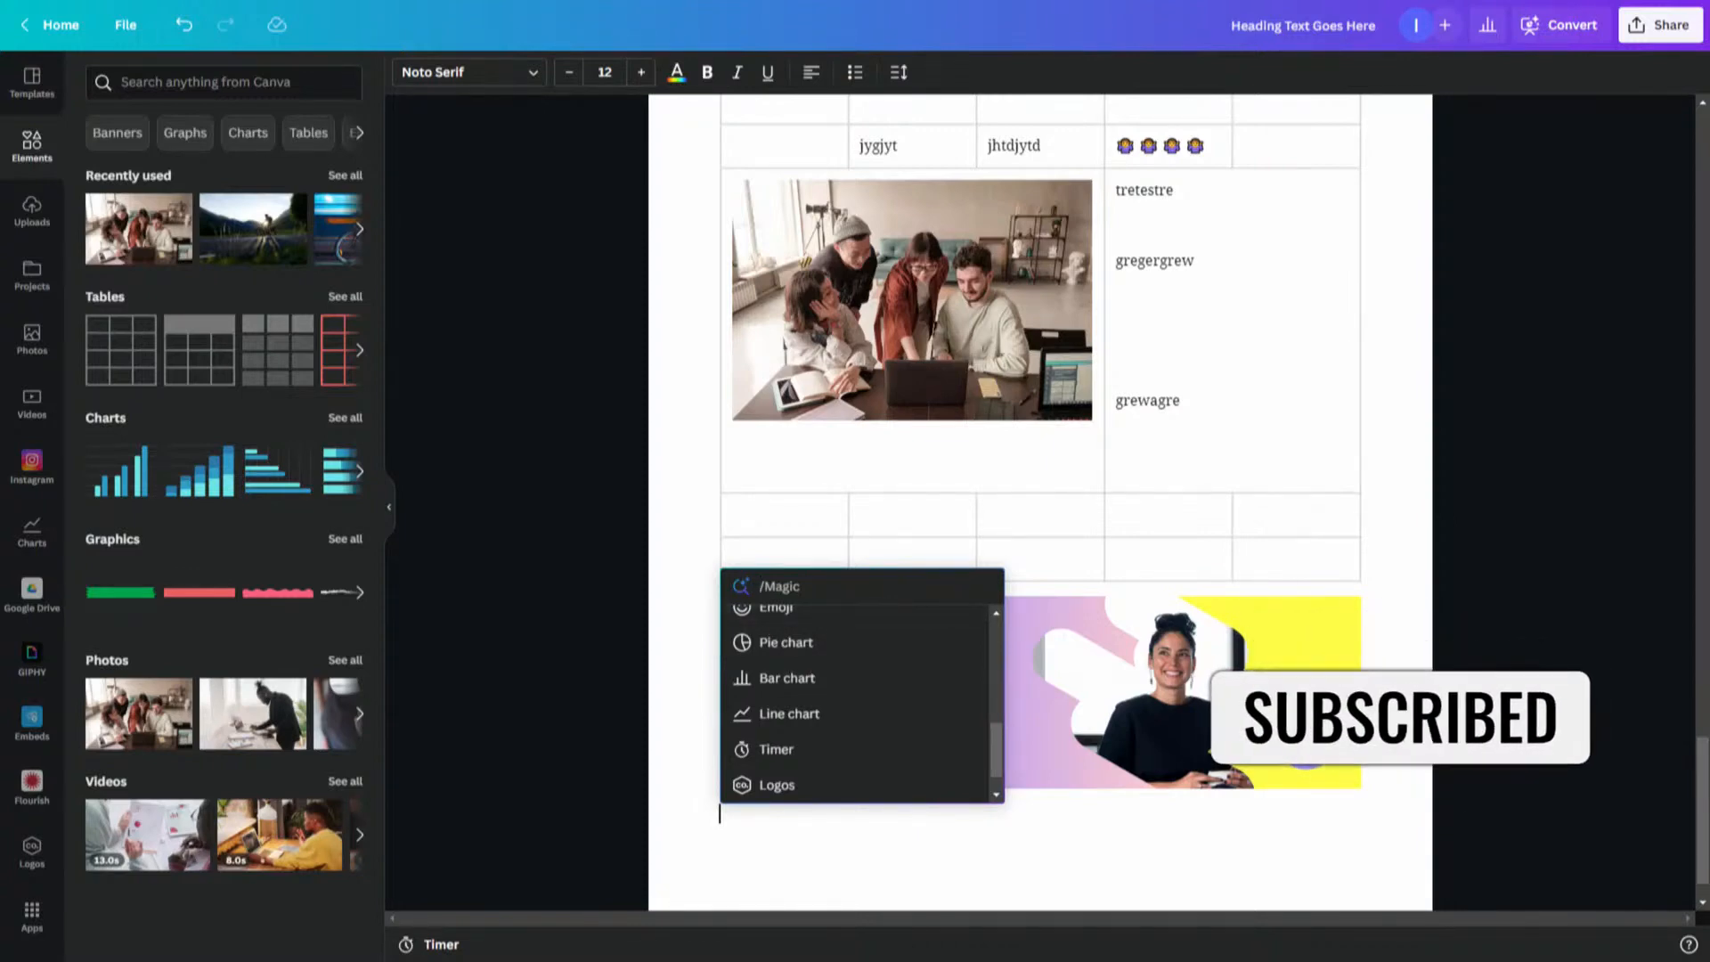
left_click(788, 645)
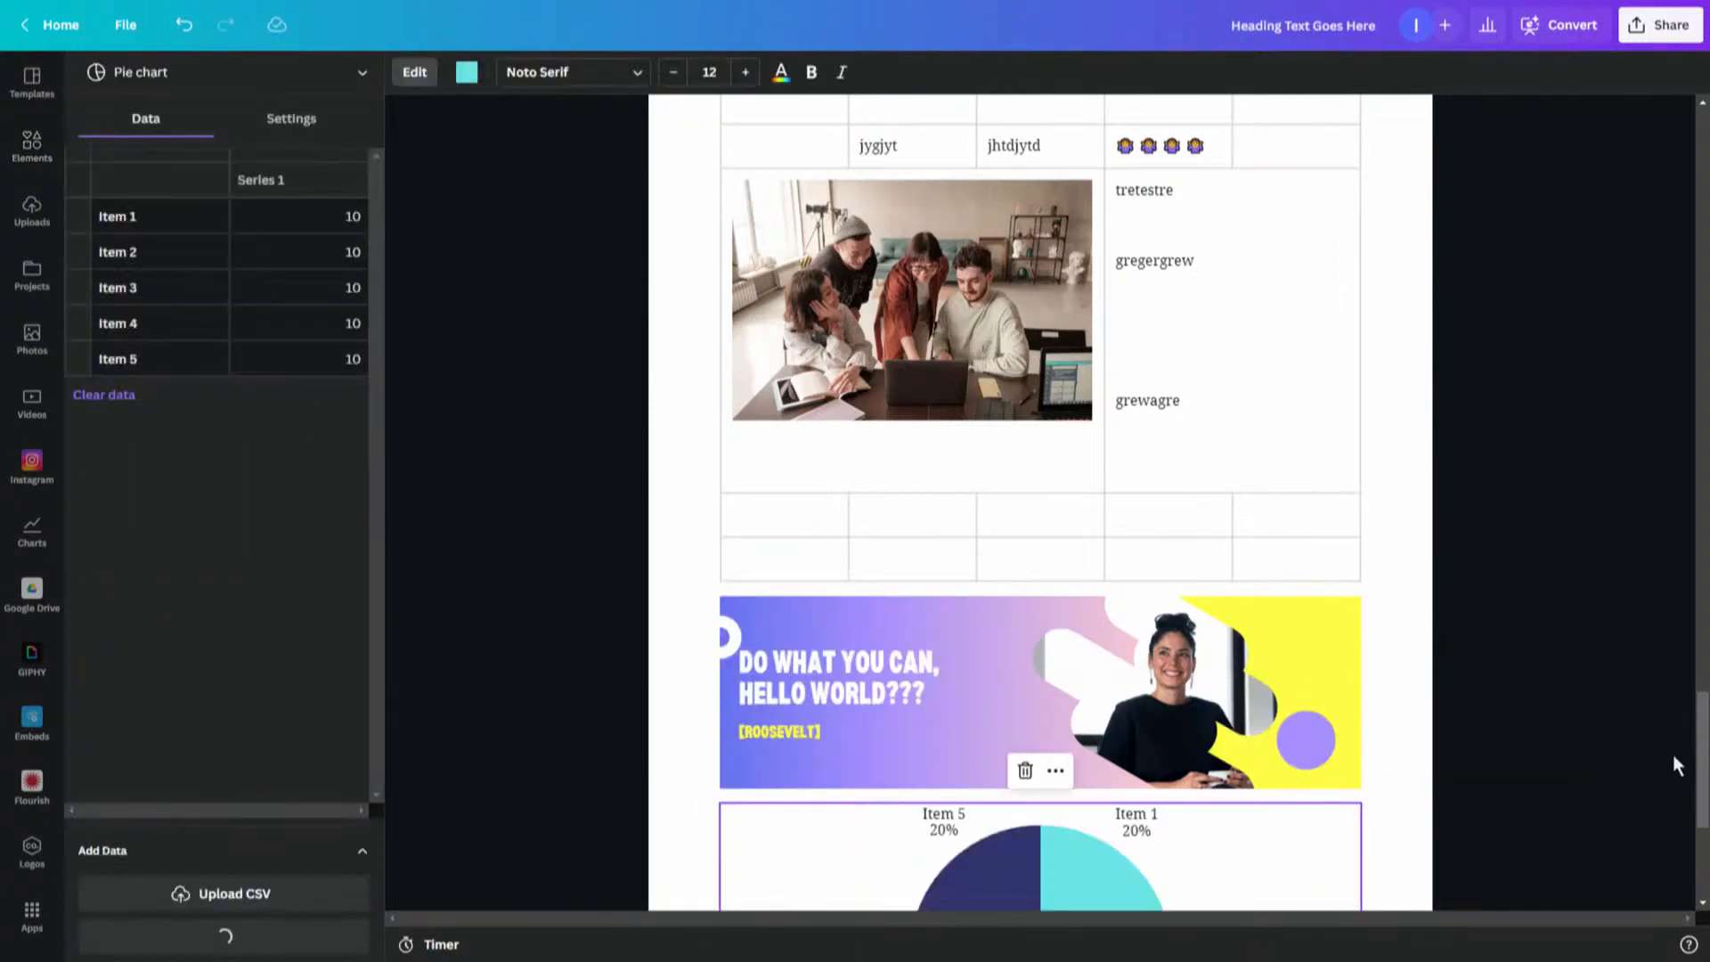
left_click(1694, 793)
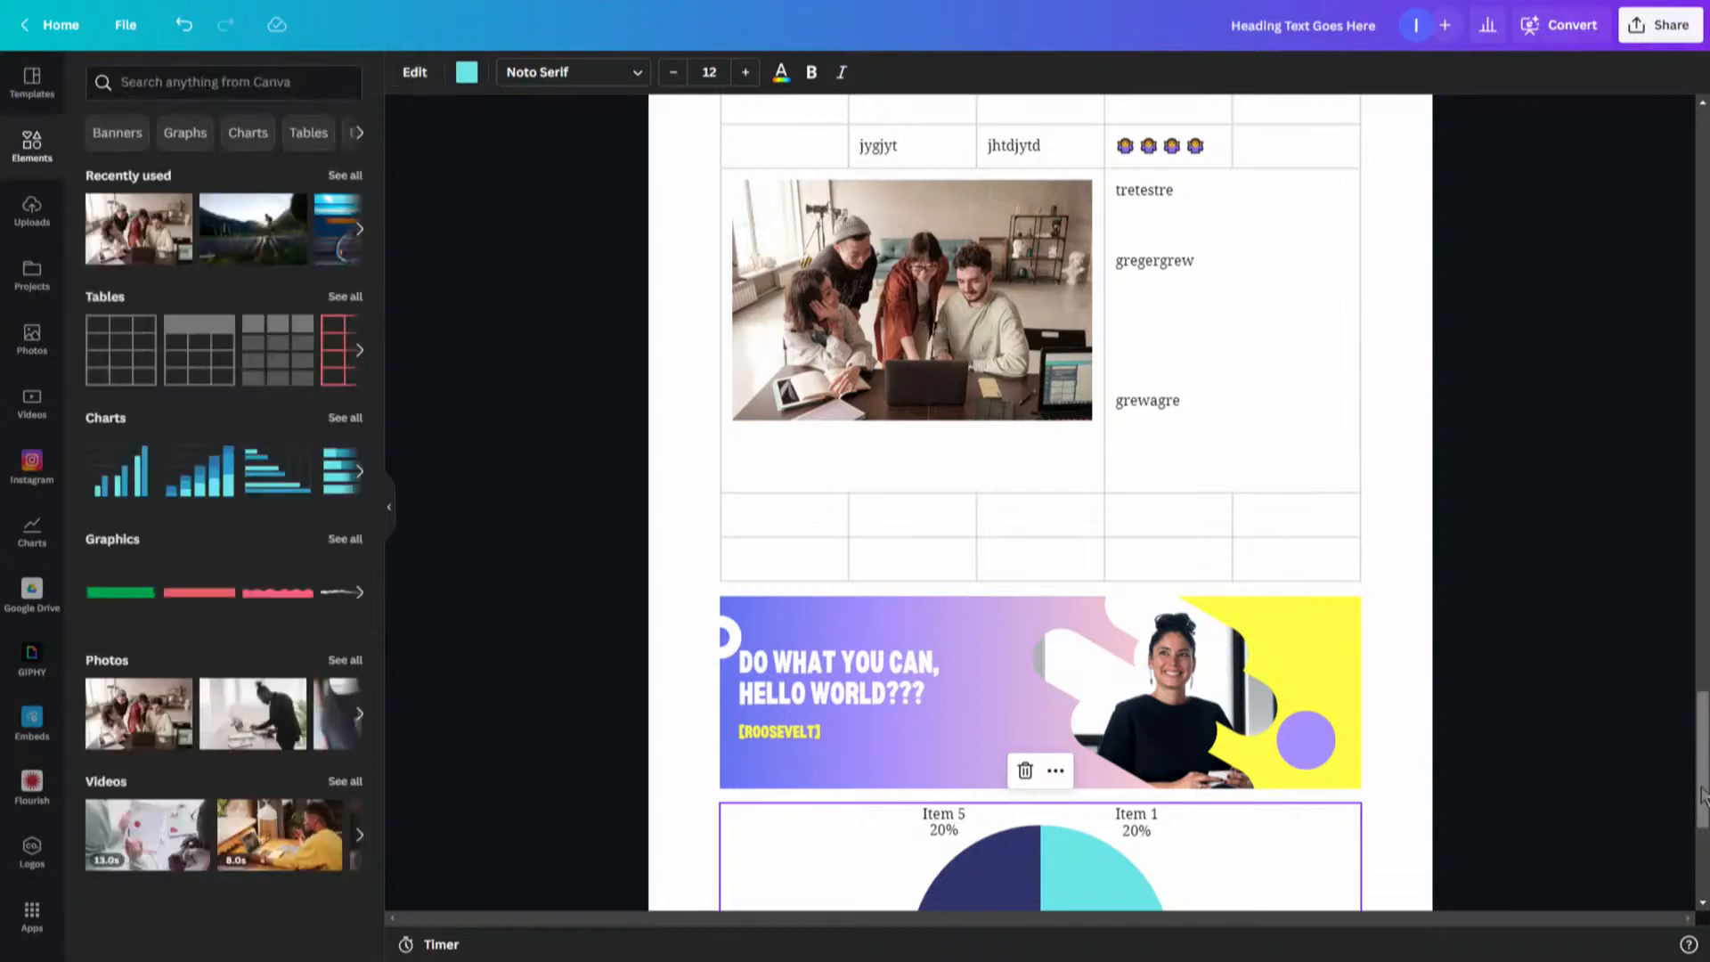
left_click_drag(1702, 793, 1703, 853)
left_click(1291, 697)
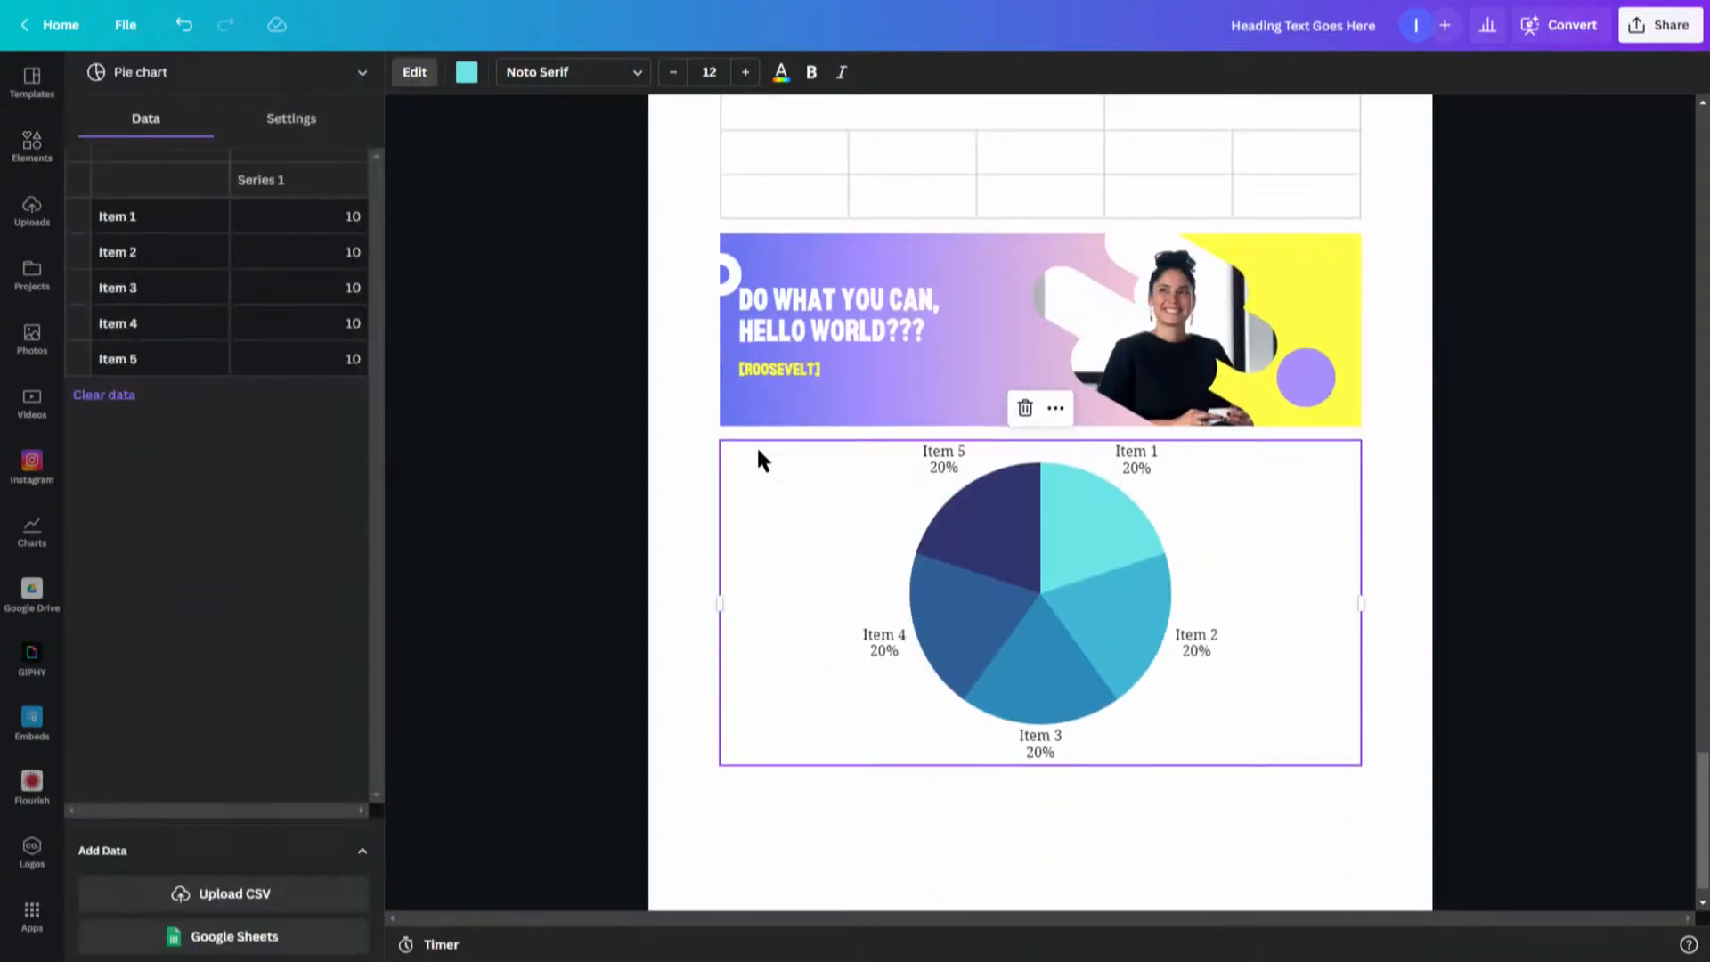
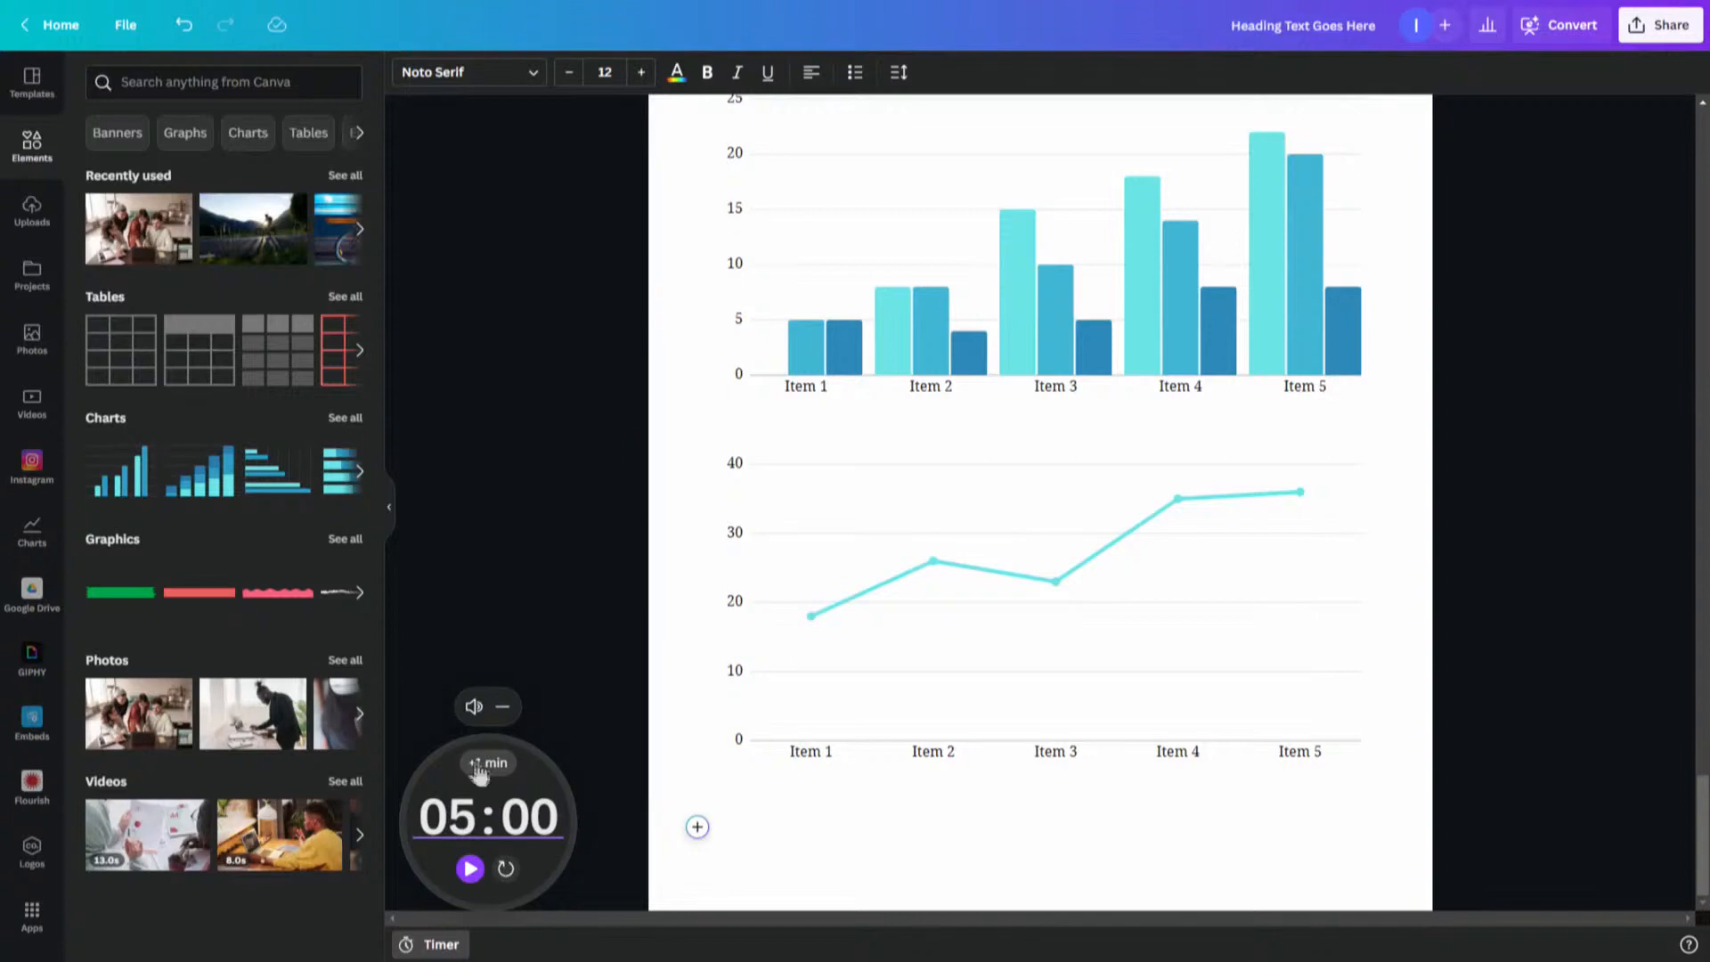
- Try out the document timer by adding a minute, starting it and resetting it to 05:00
left_click(483, 766)
left_click(481, 770)
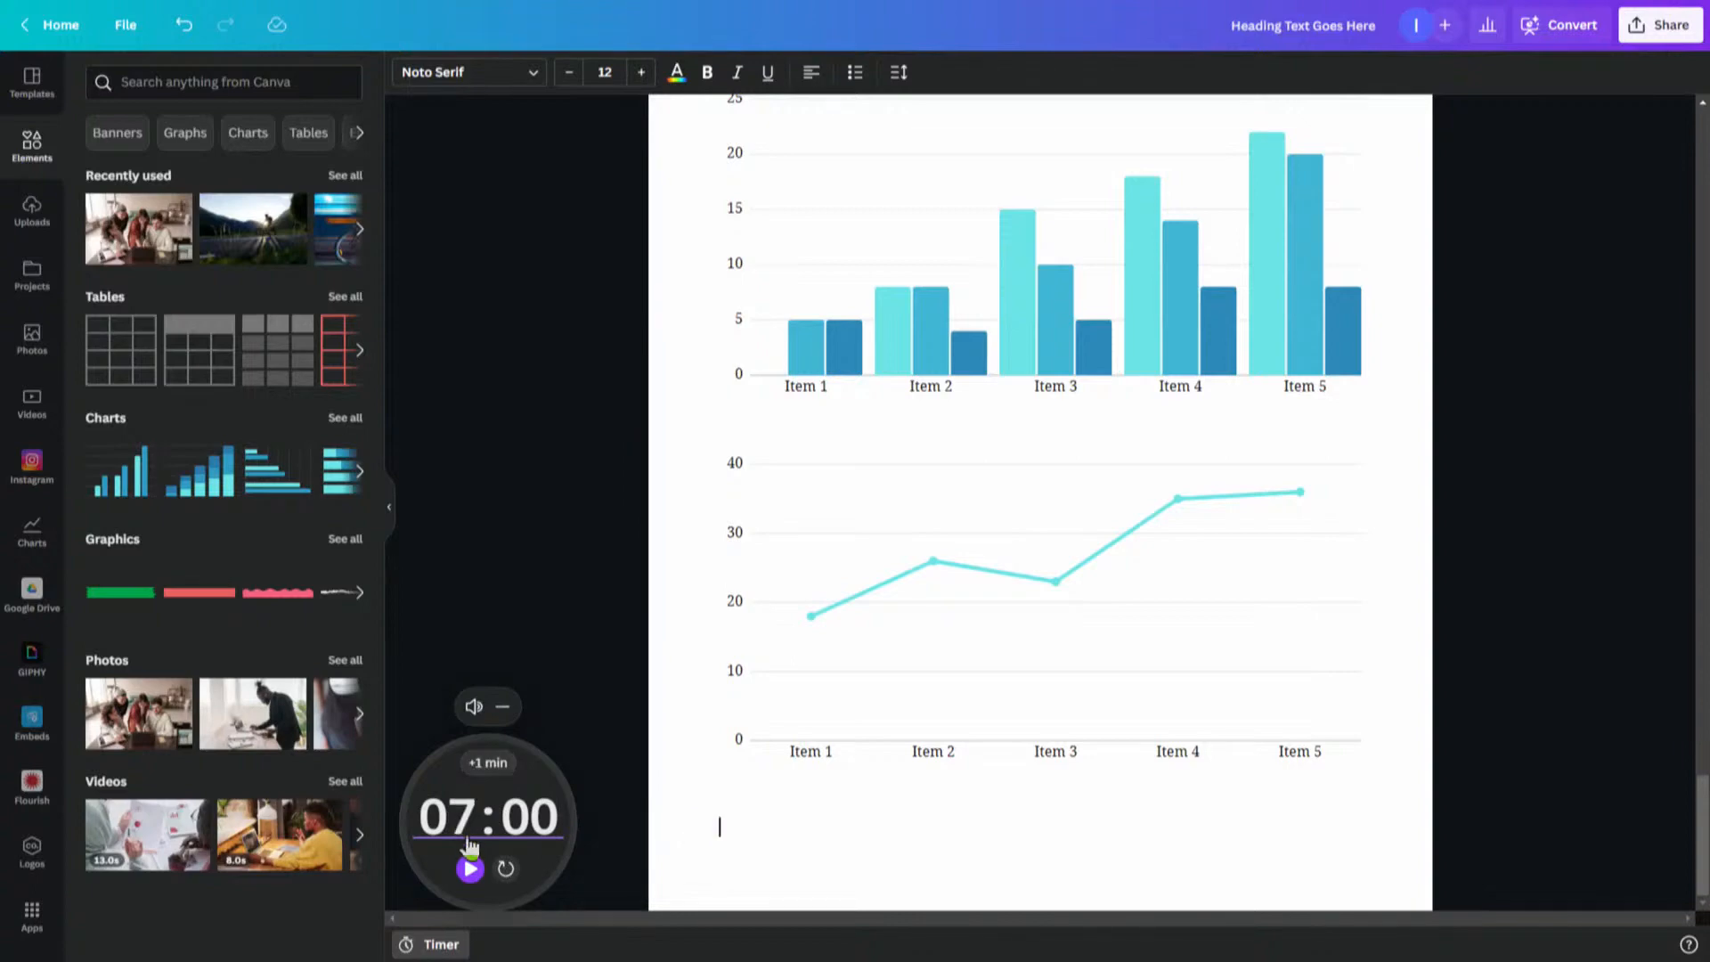
left_click(505, 869)
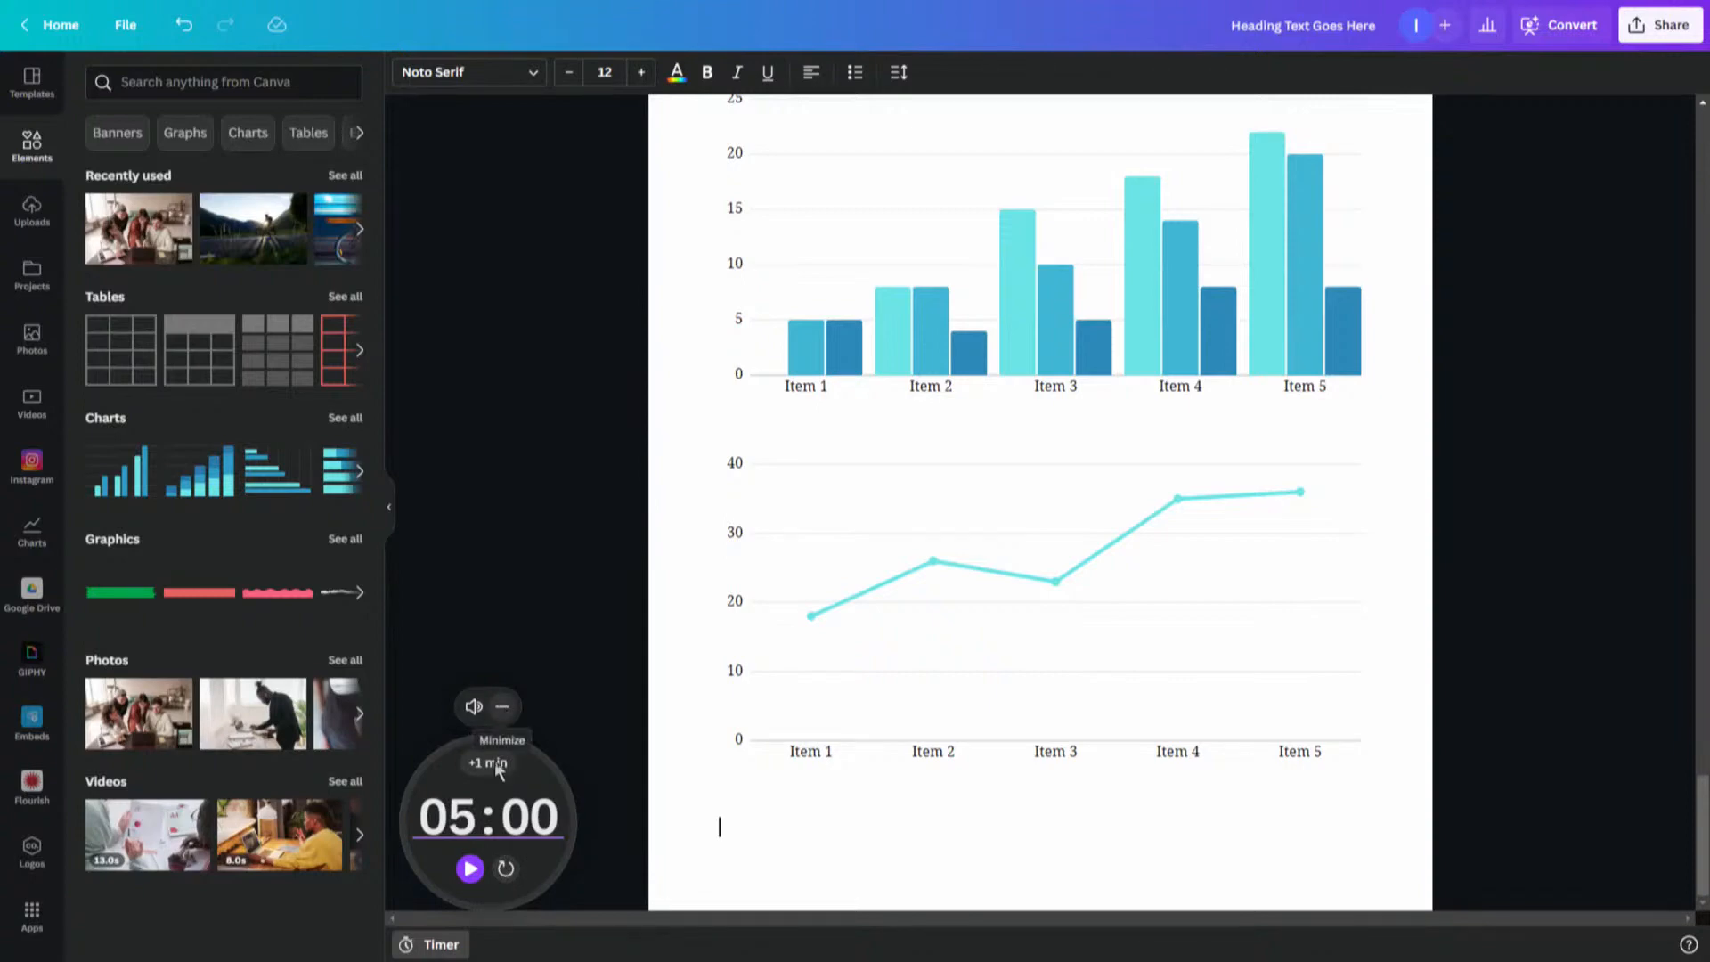
left_click(471, 869)
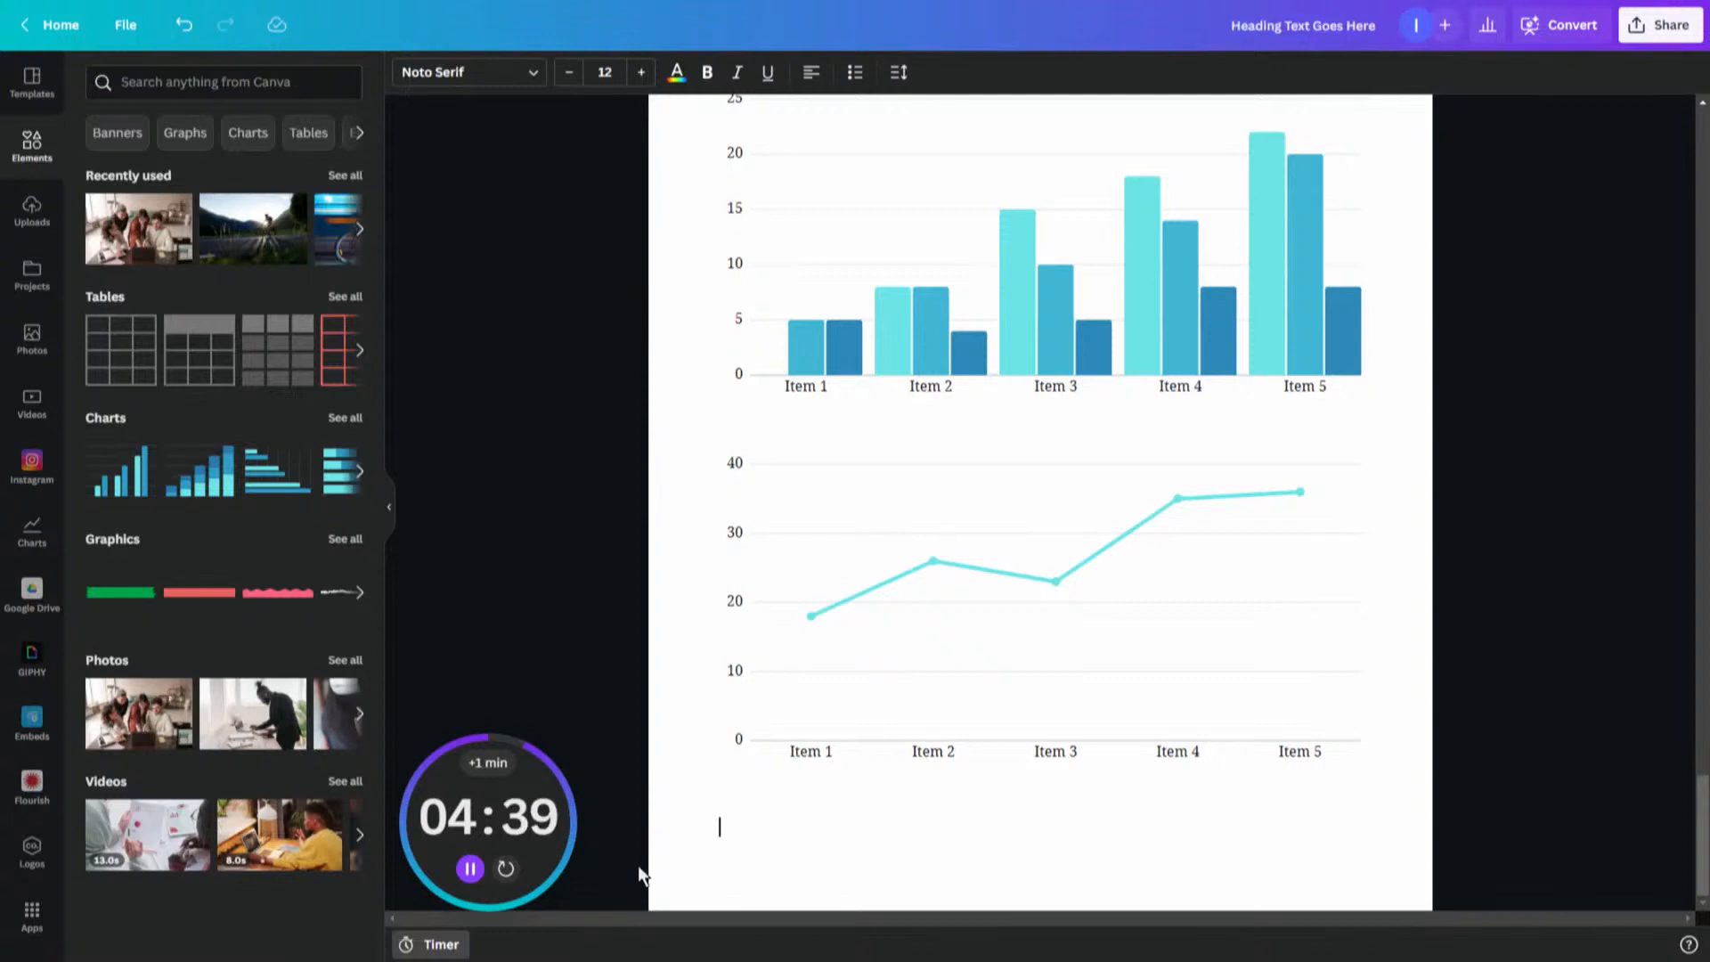
mouse_move(487, 880)
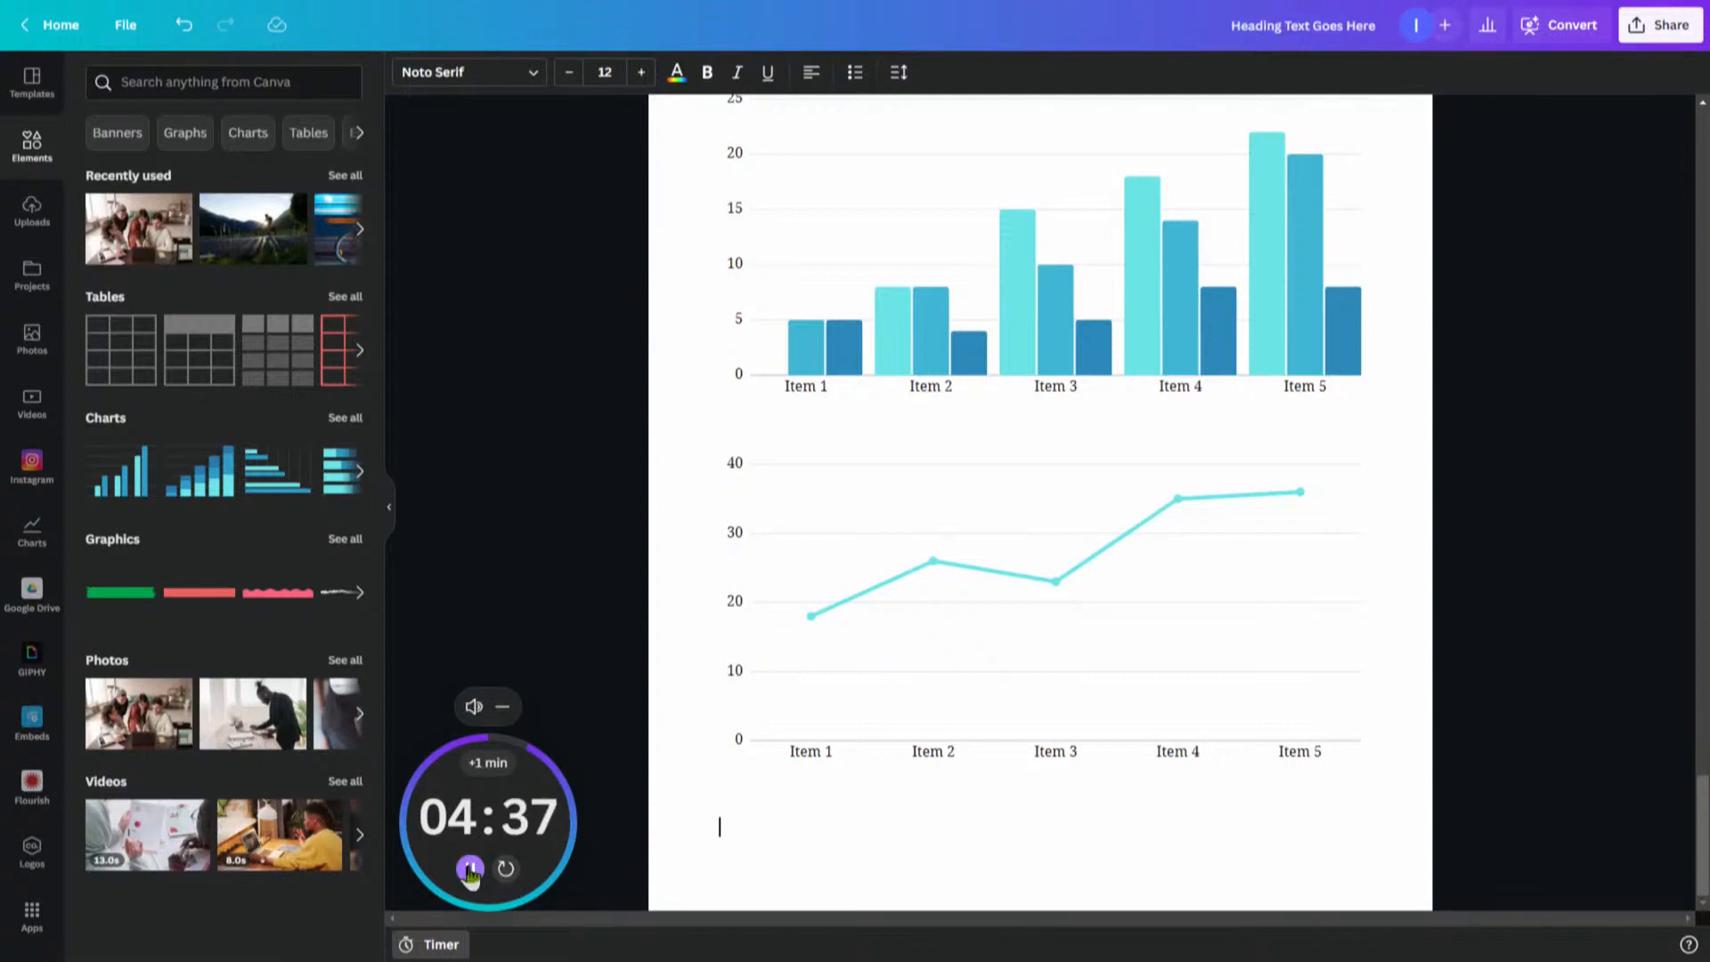
left_click(507, 870)
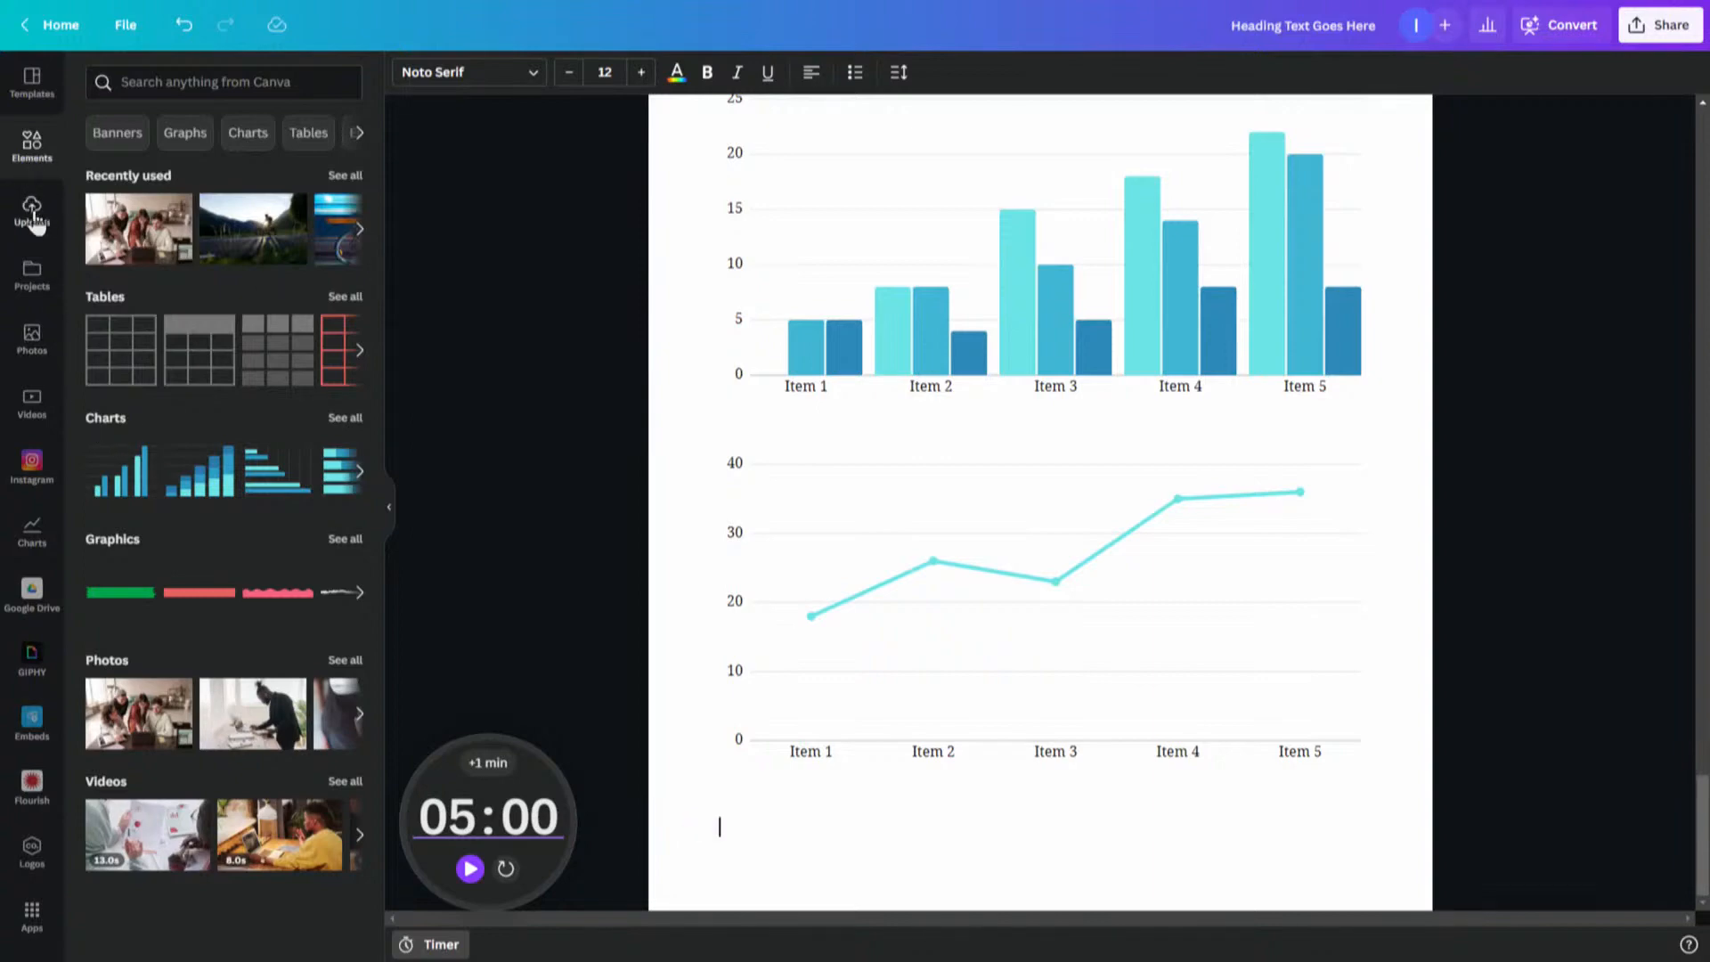
- Insert the 'I don't think that memes' image from uploads on the empty line below the line chart
left_click(32, 214)
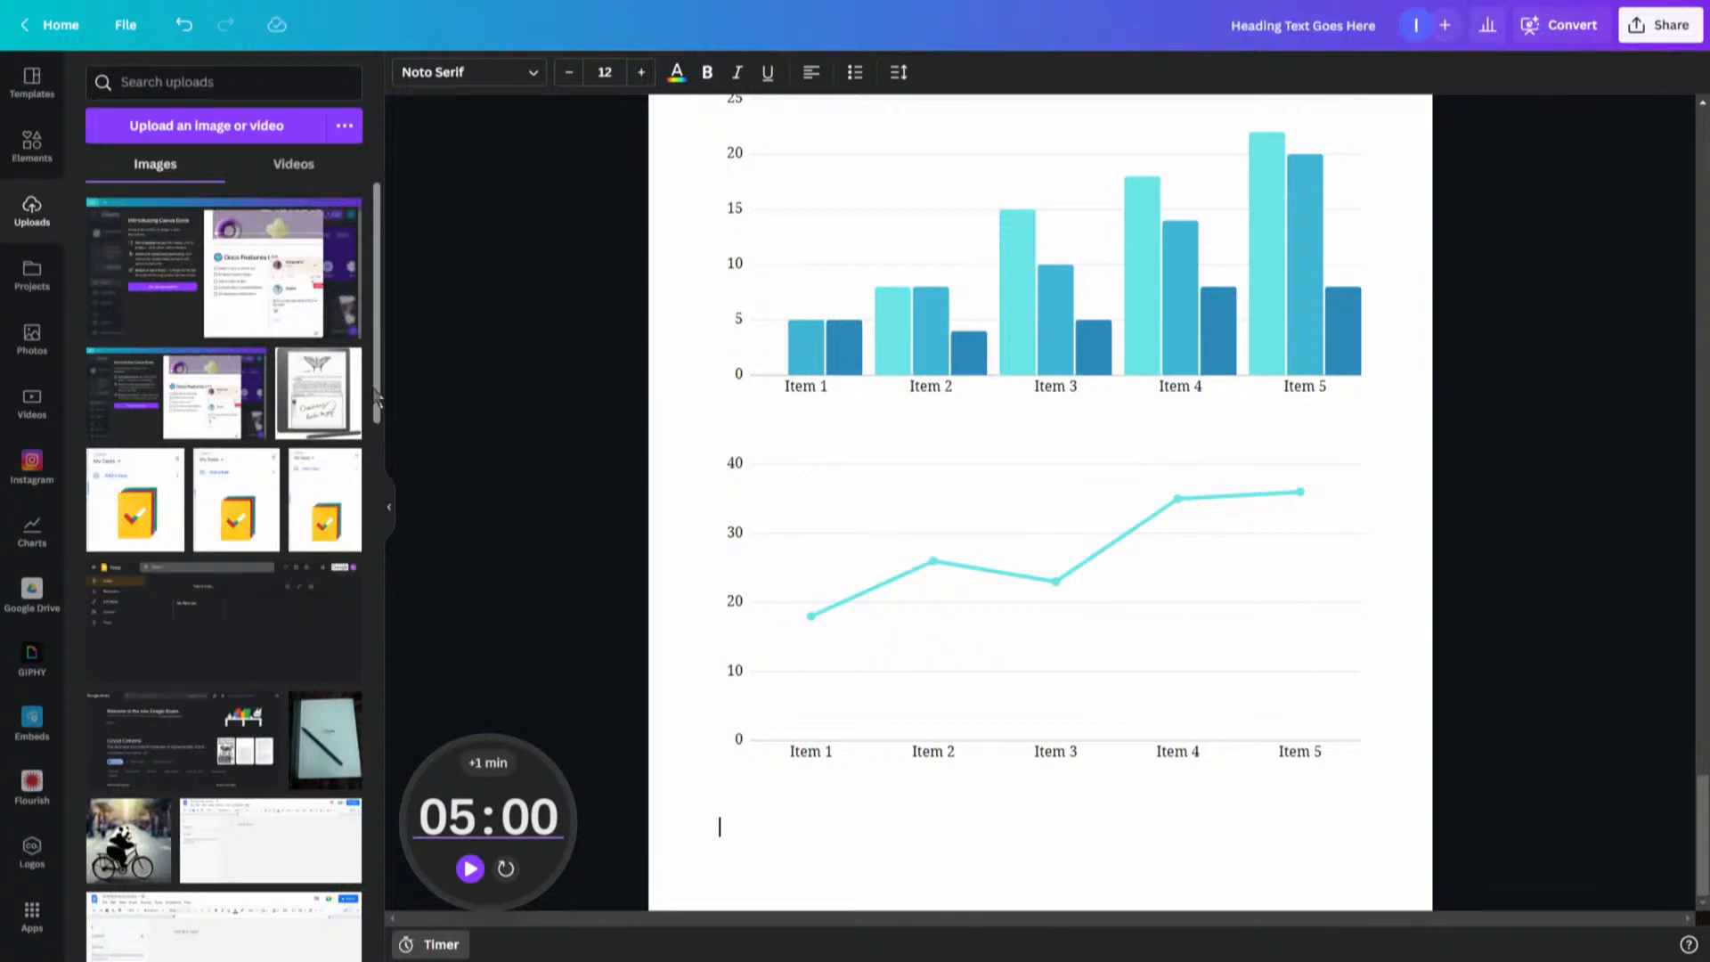
left_click_drag(378, 423, 356, 655)
left_click_drag(100, 445, 800, 813)
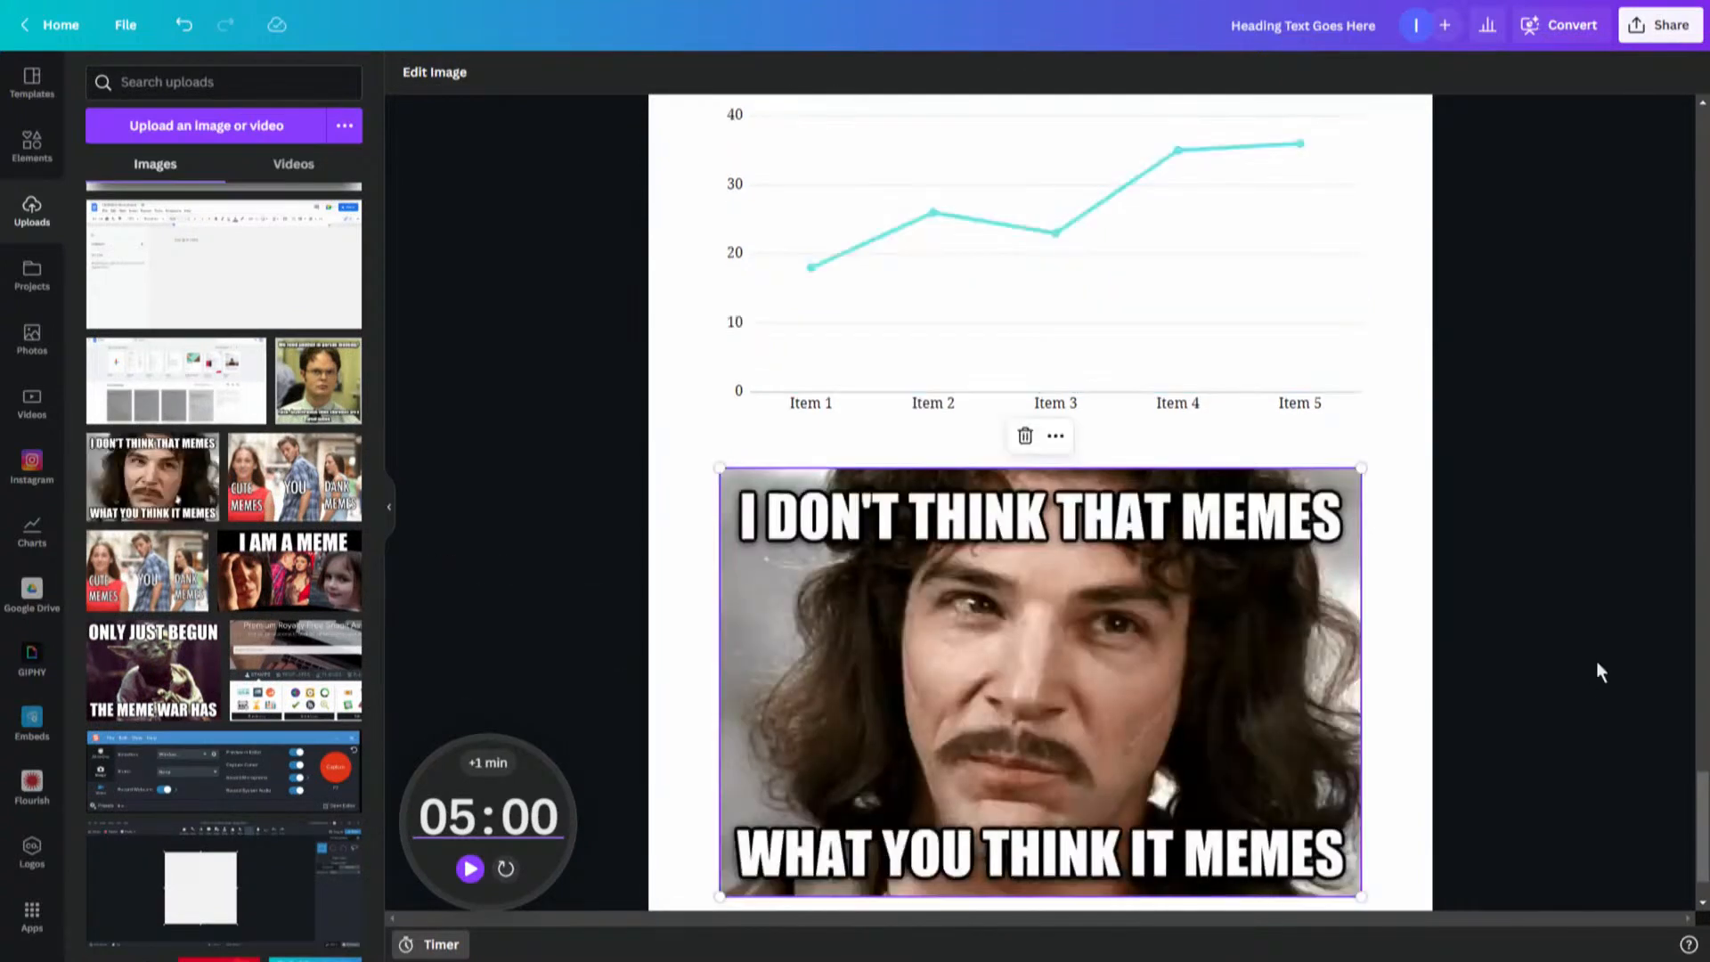
- Add the pink wavy graphic from the element graphics above the meme image
left_click(36, 156)
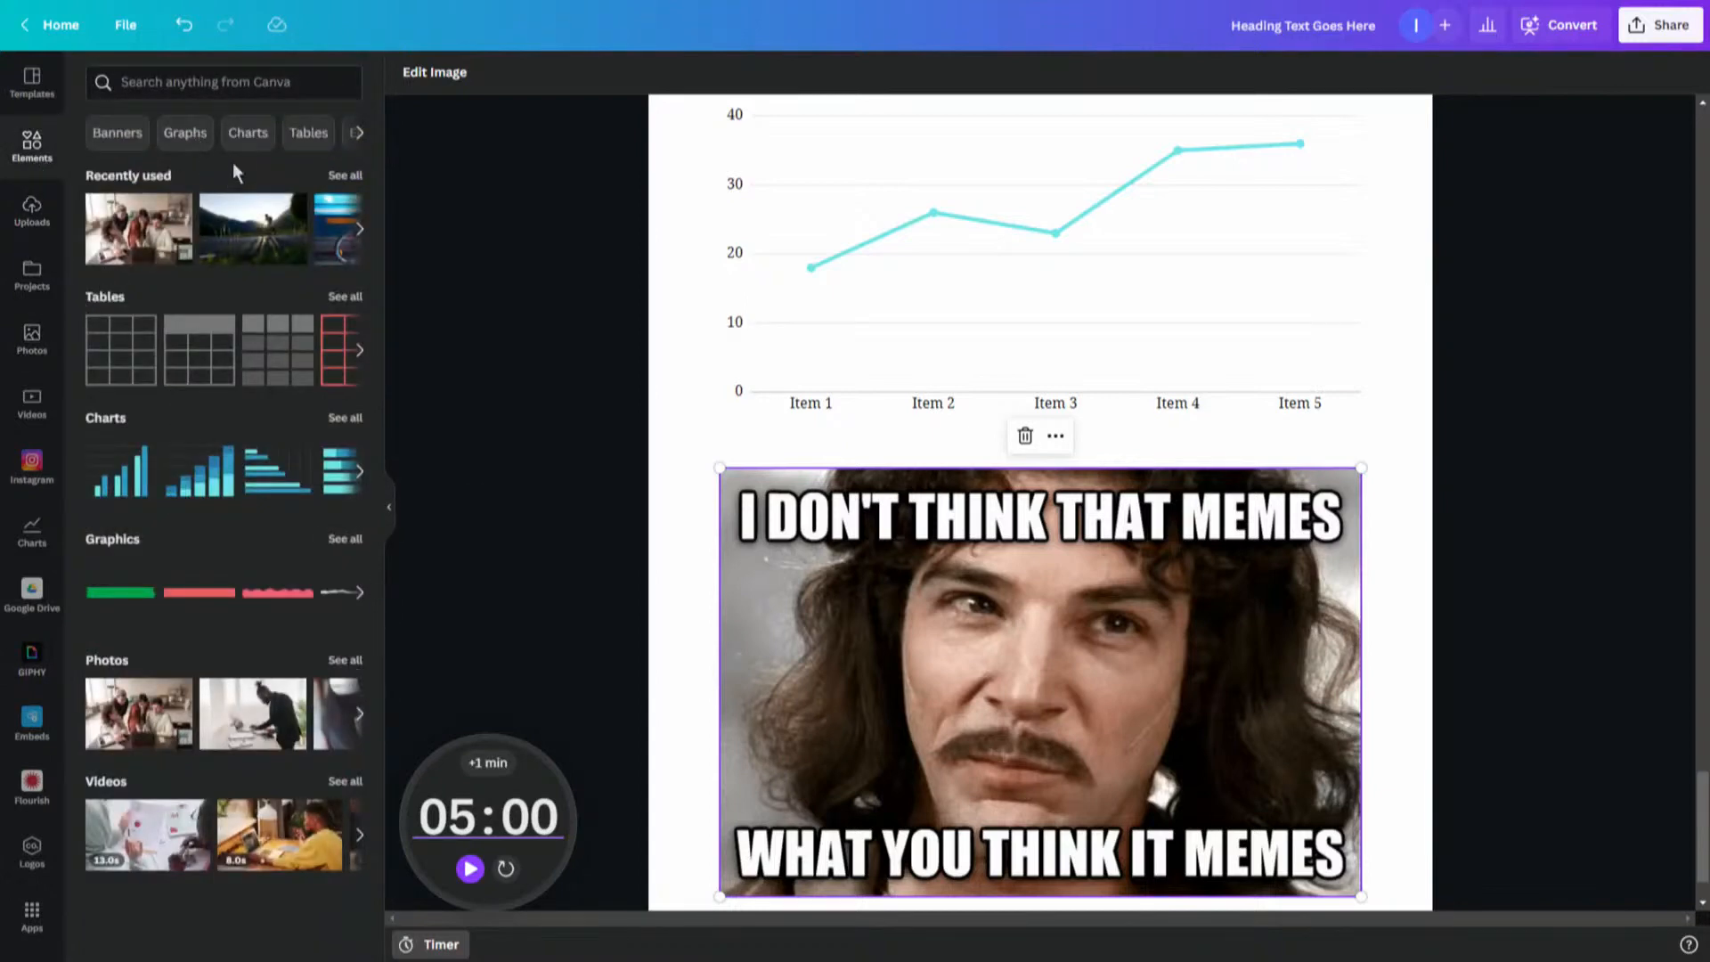
mouse_move(274, 605)
left_mouse_down()
mouse_move(584, 534)
mouse_move(868, 422)
mouse_move(859, 451)
mouse_move(877, 470)
left_mouse_up()
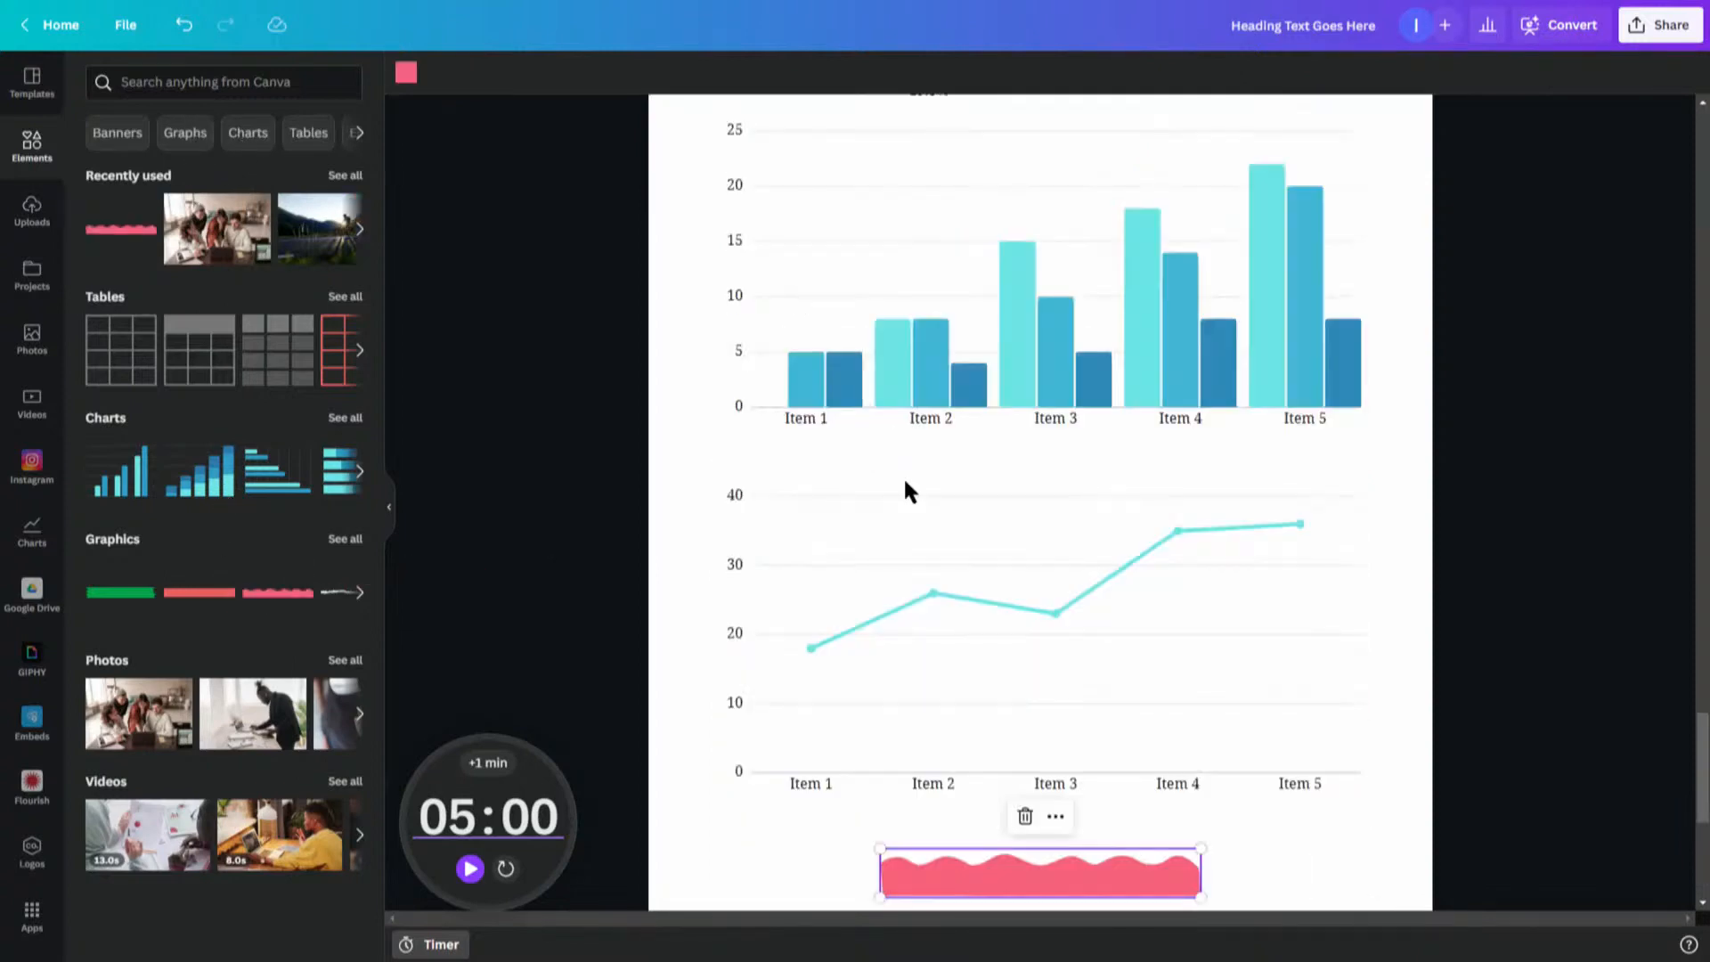
scroll(1681, 744, "down", 5)
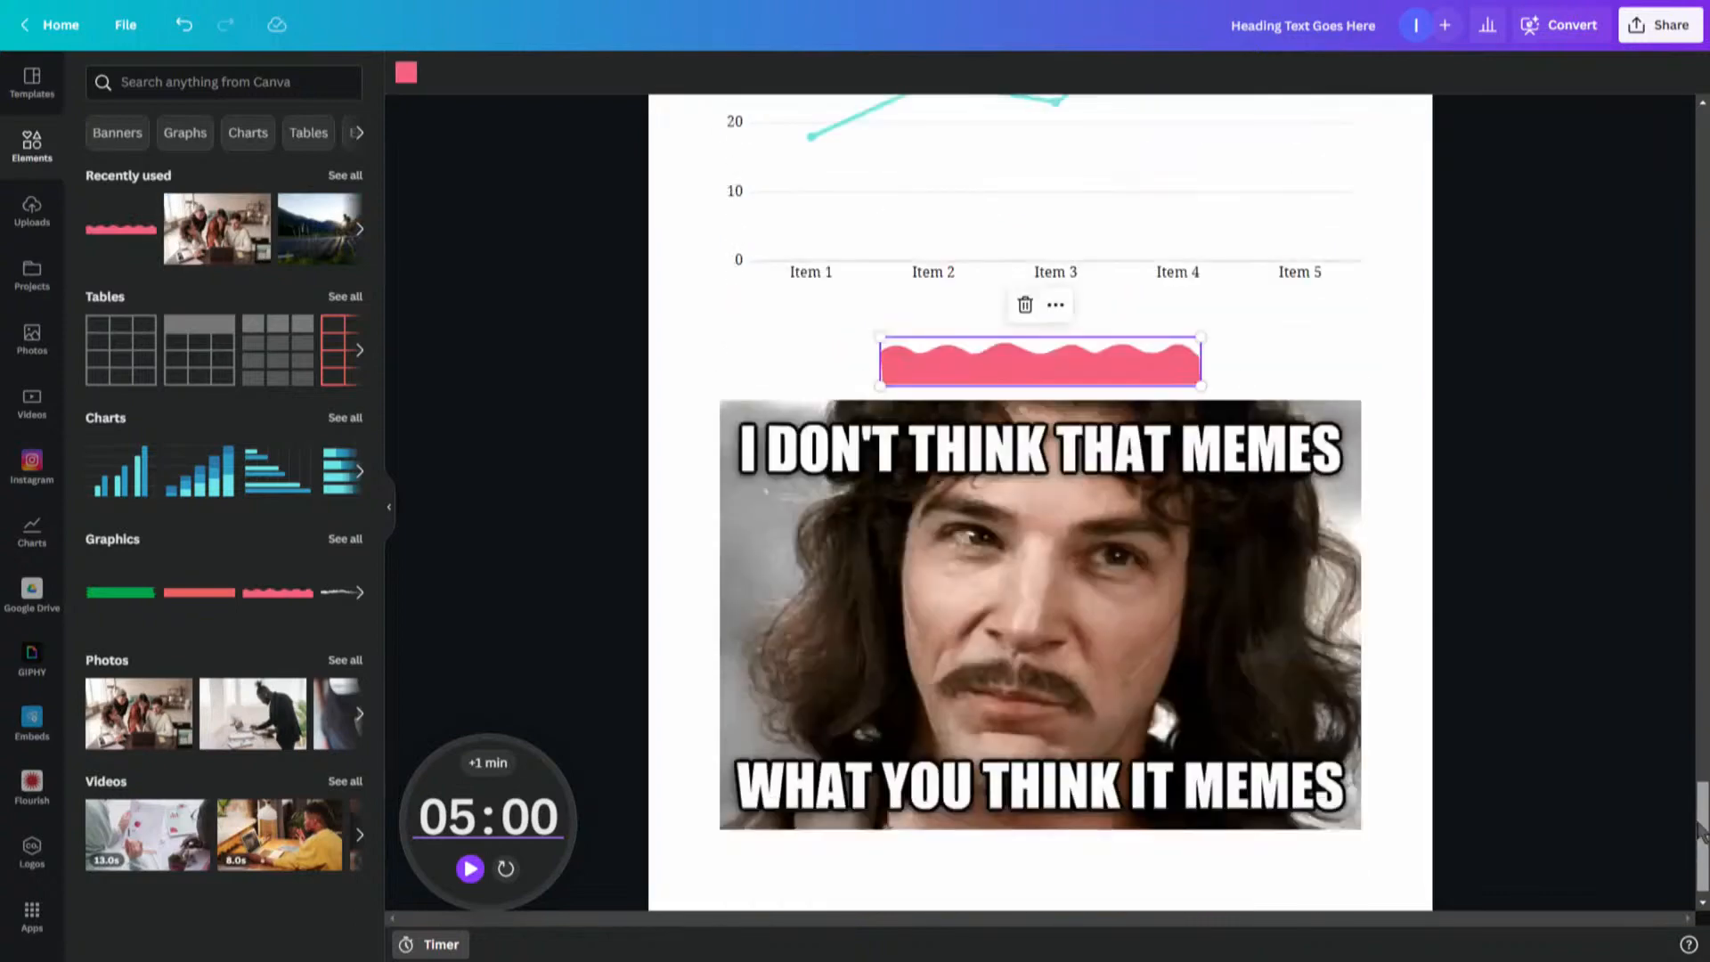
left_click_drag(258, 557, 285, 454)
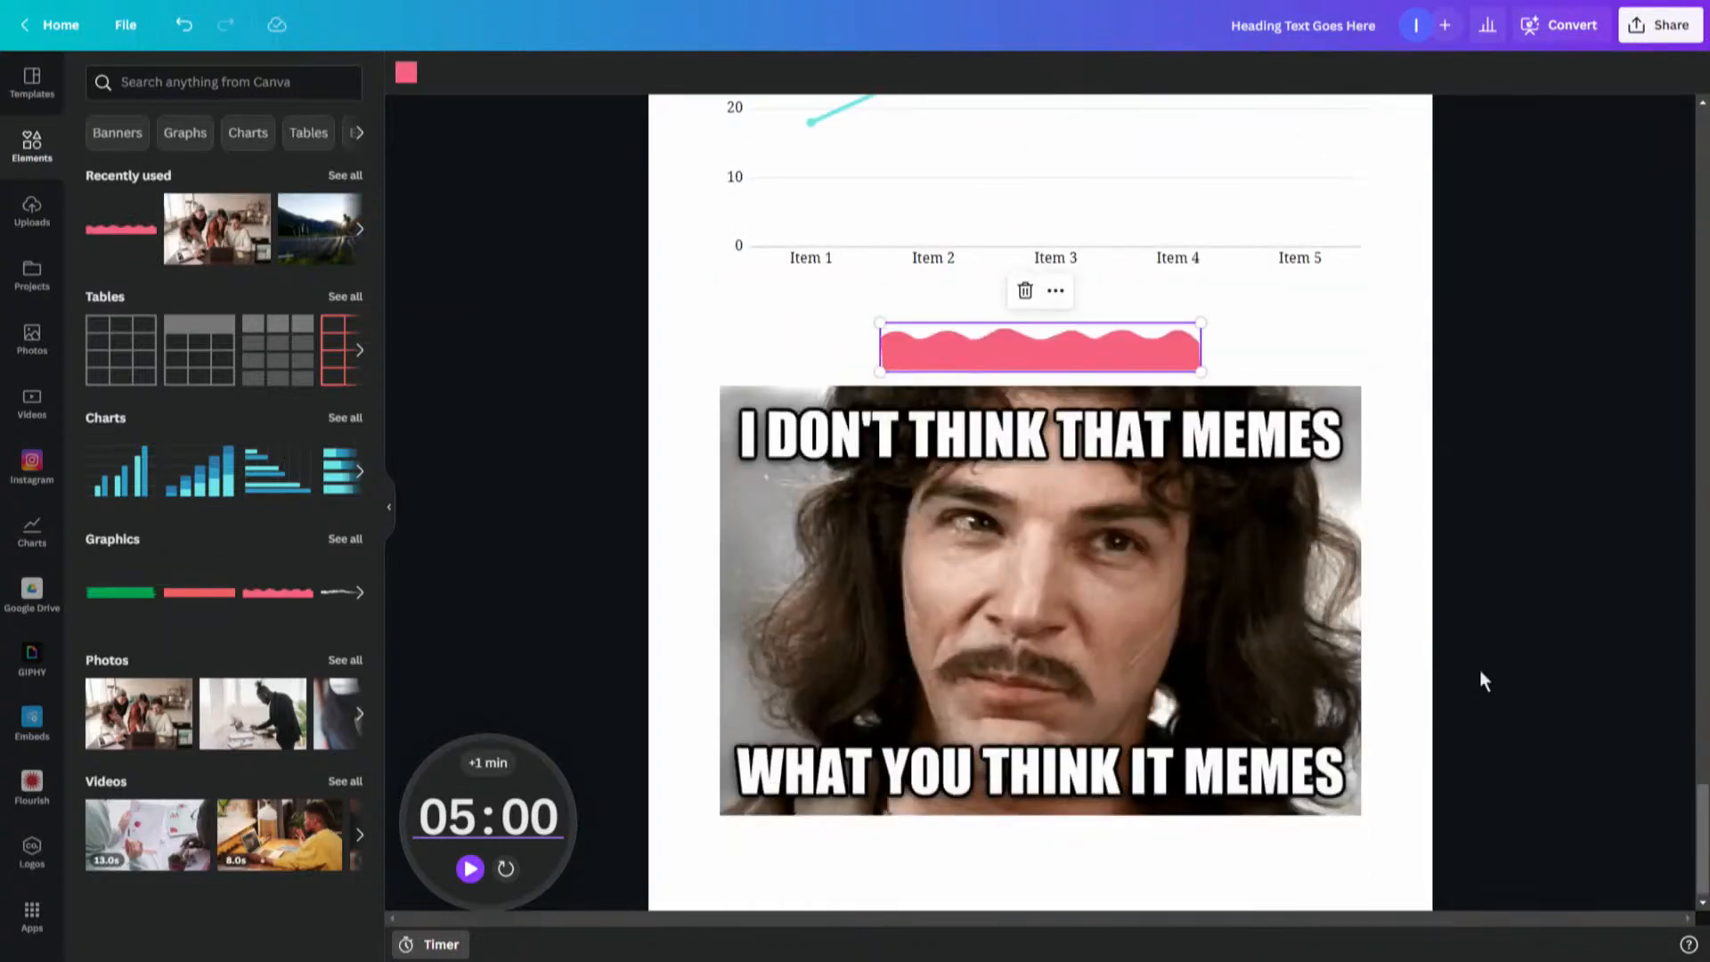
- Add the green ribbon graphic between the bar chart and the line chart
left_click_drag(1699, 826, 1703, 741)
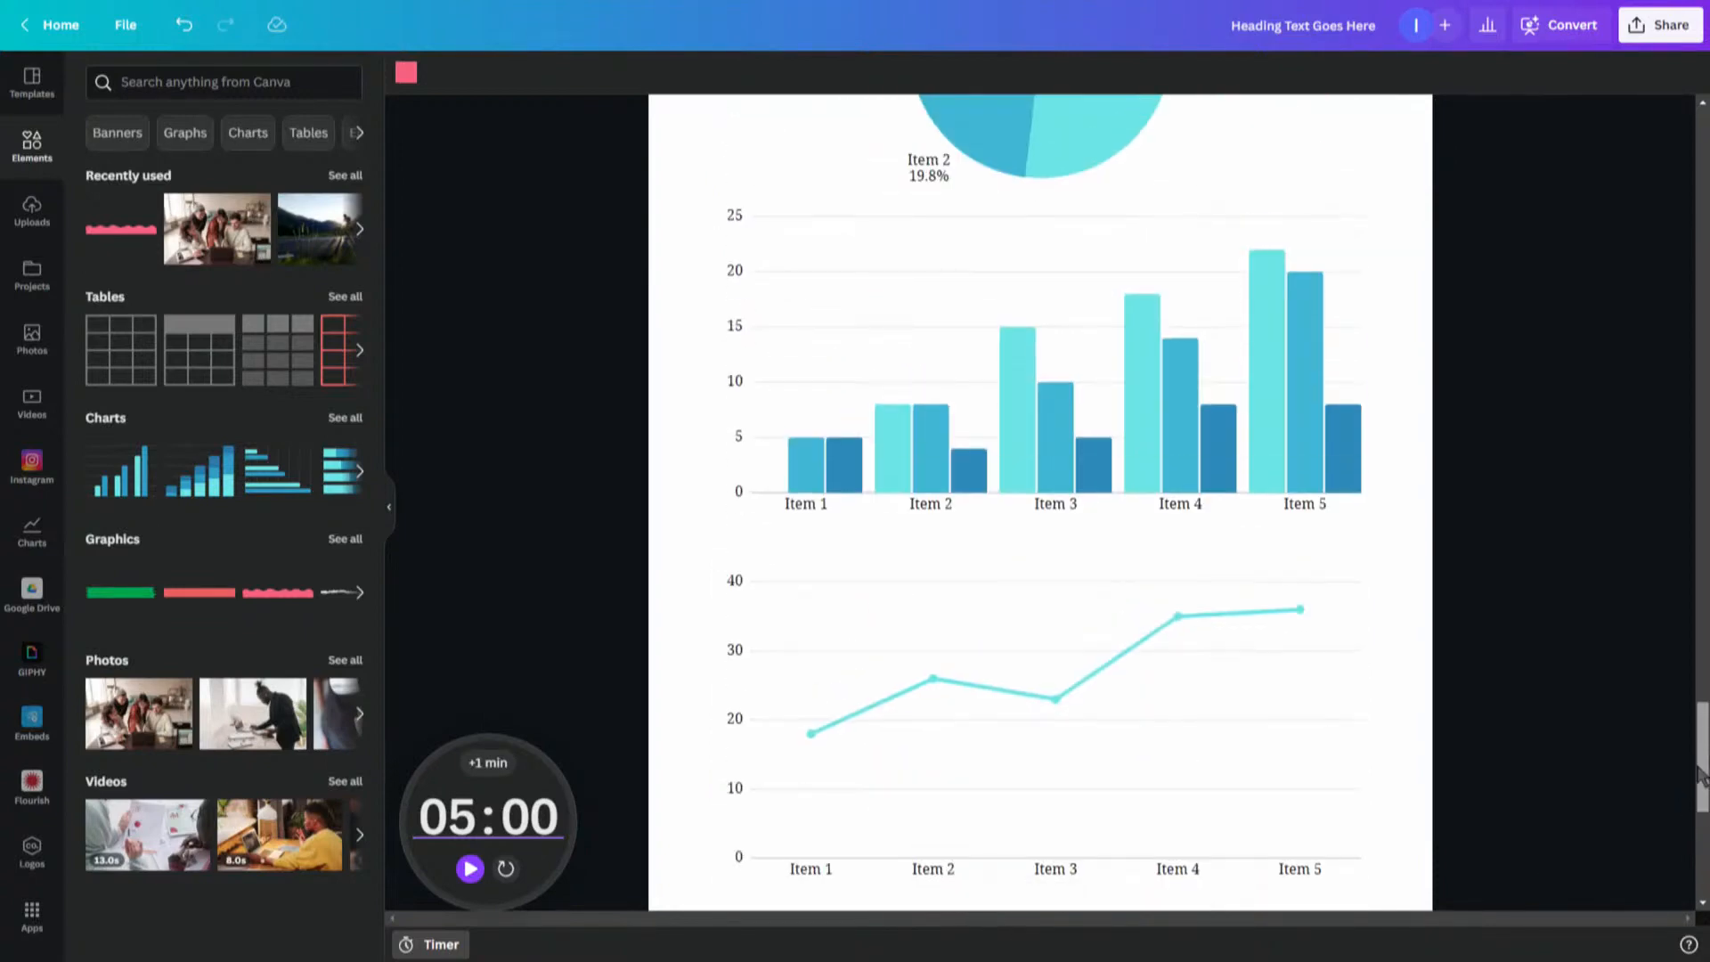
left_click_drag(111, 599, 1016, 540)
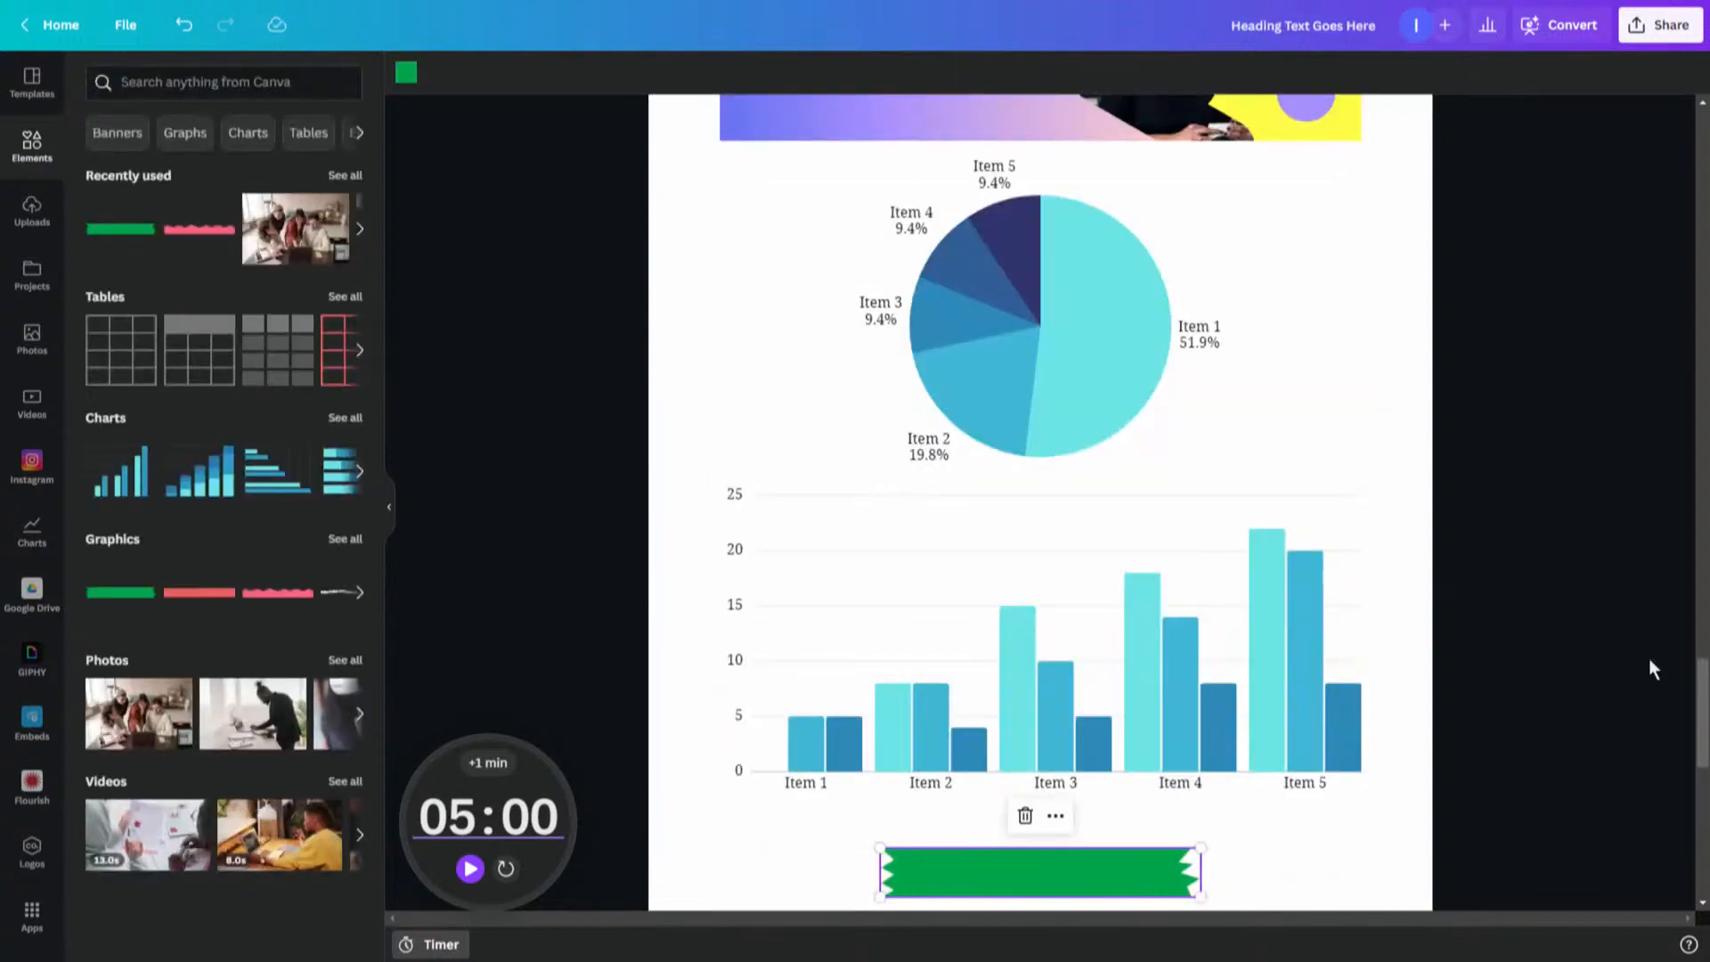
left_click_drag(1702, 712, 1671, 792)
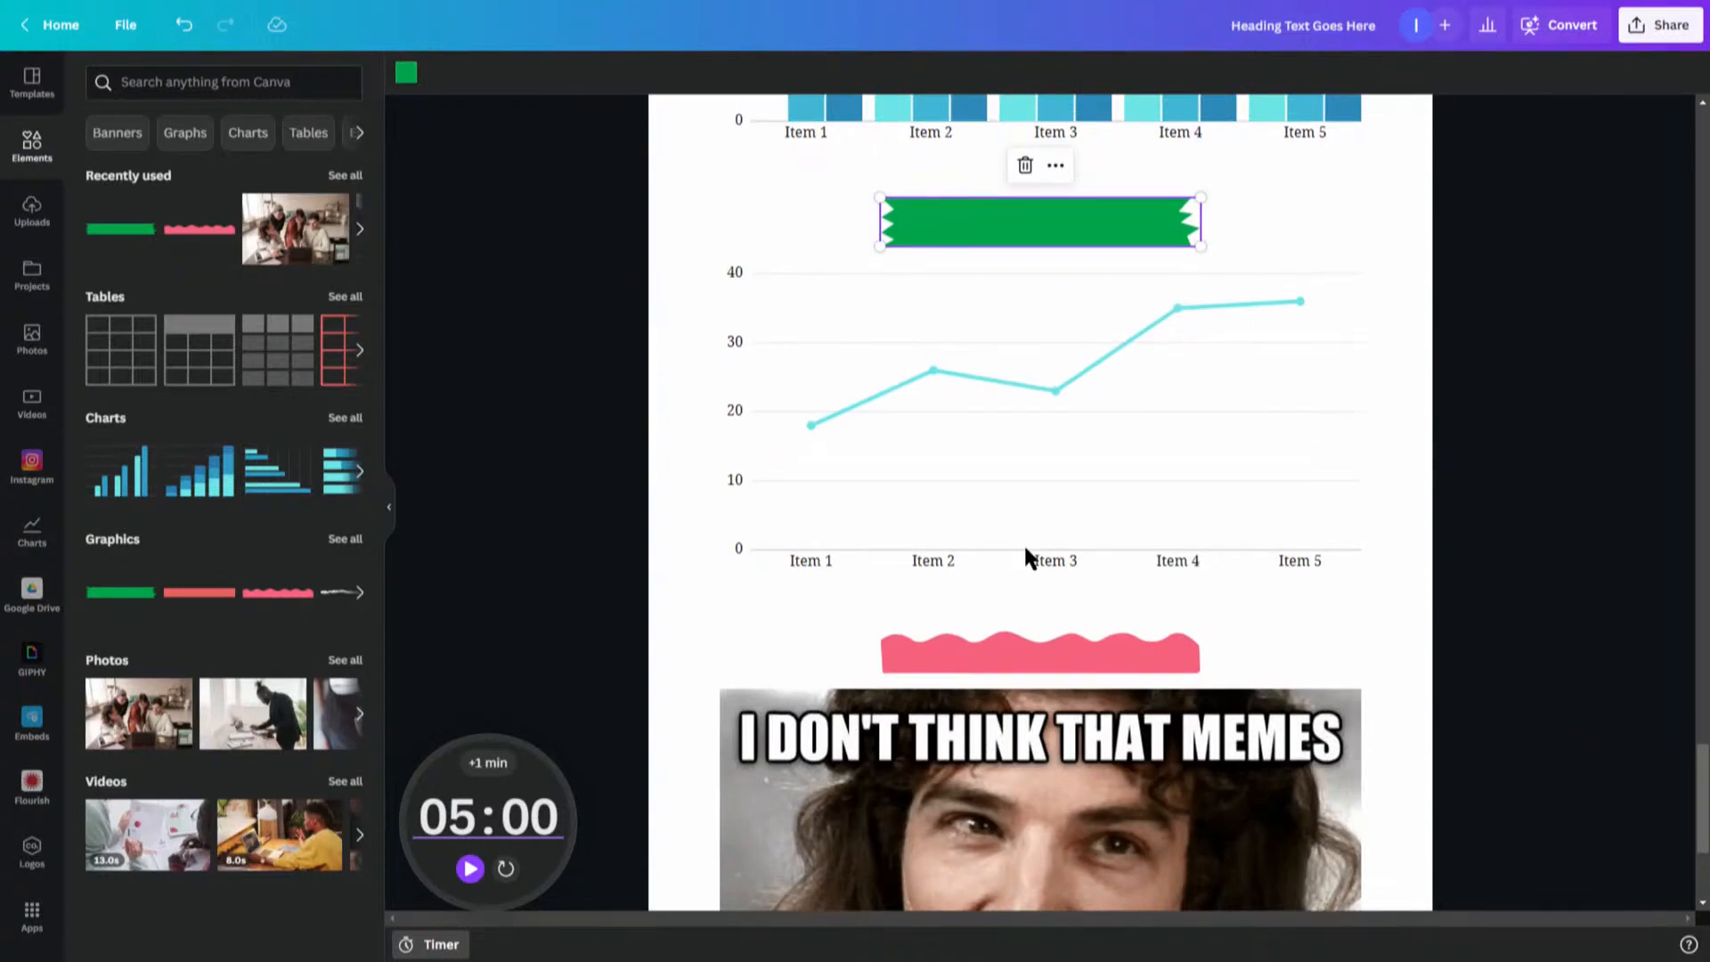
left_click(713, 597)
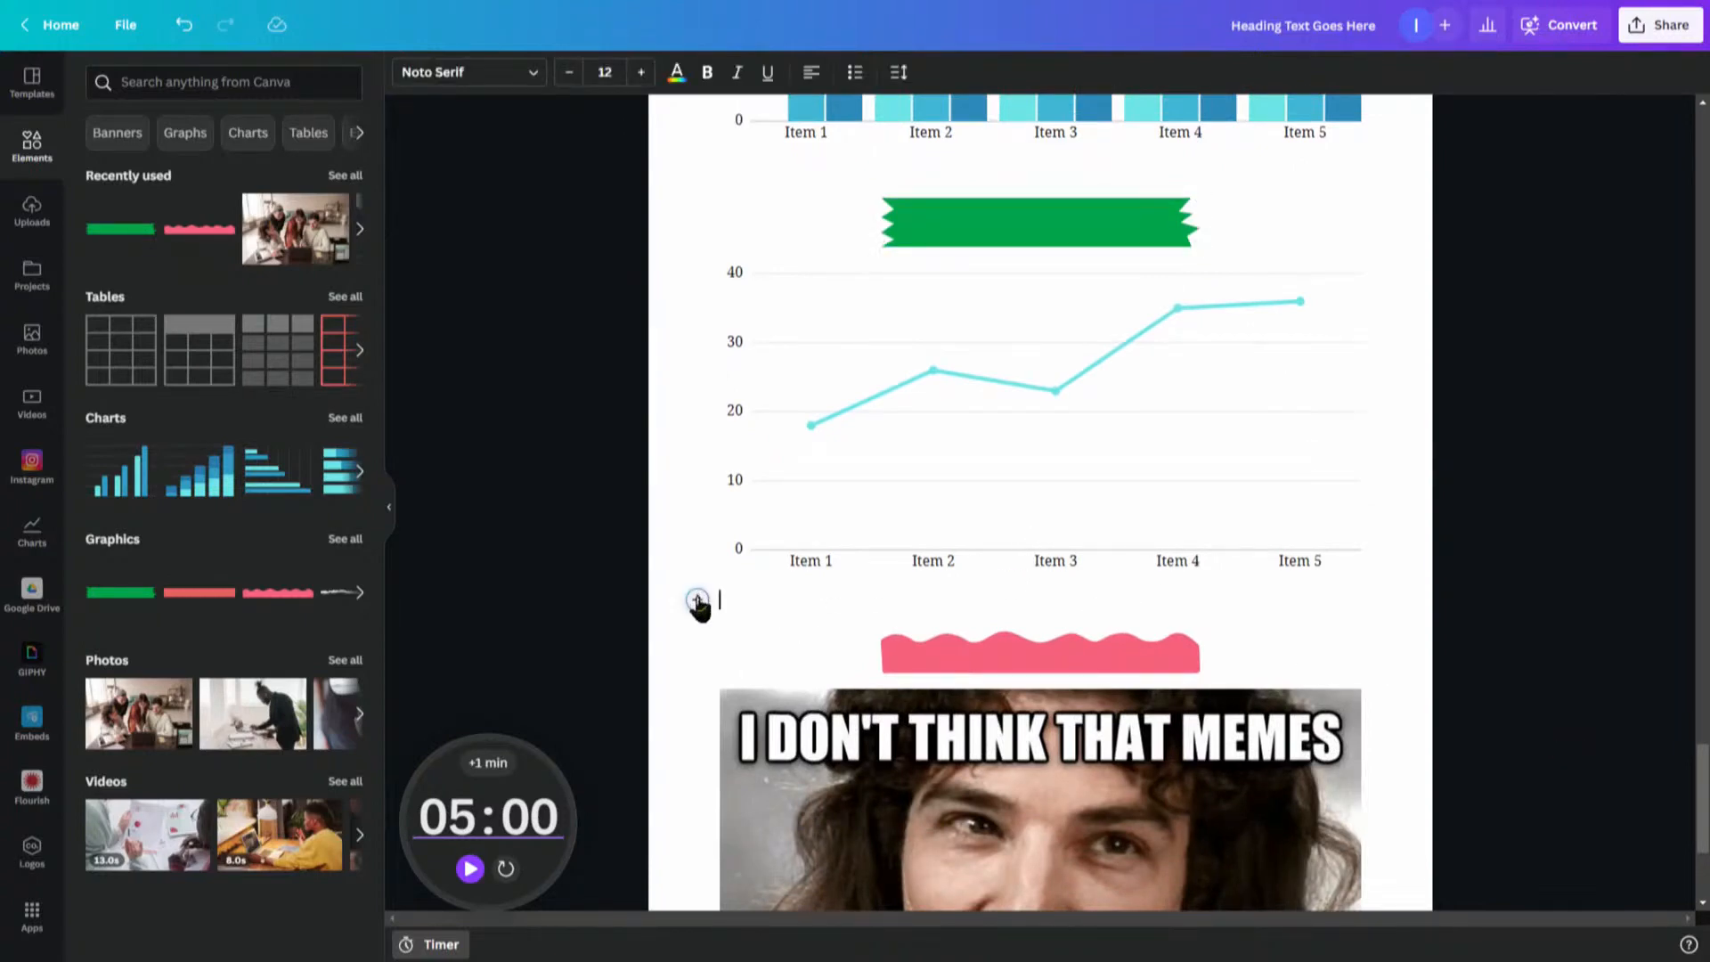
left_click(697, 602)
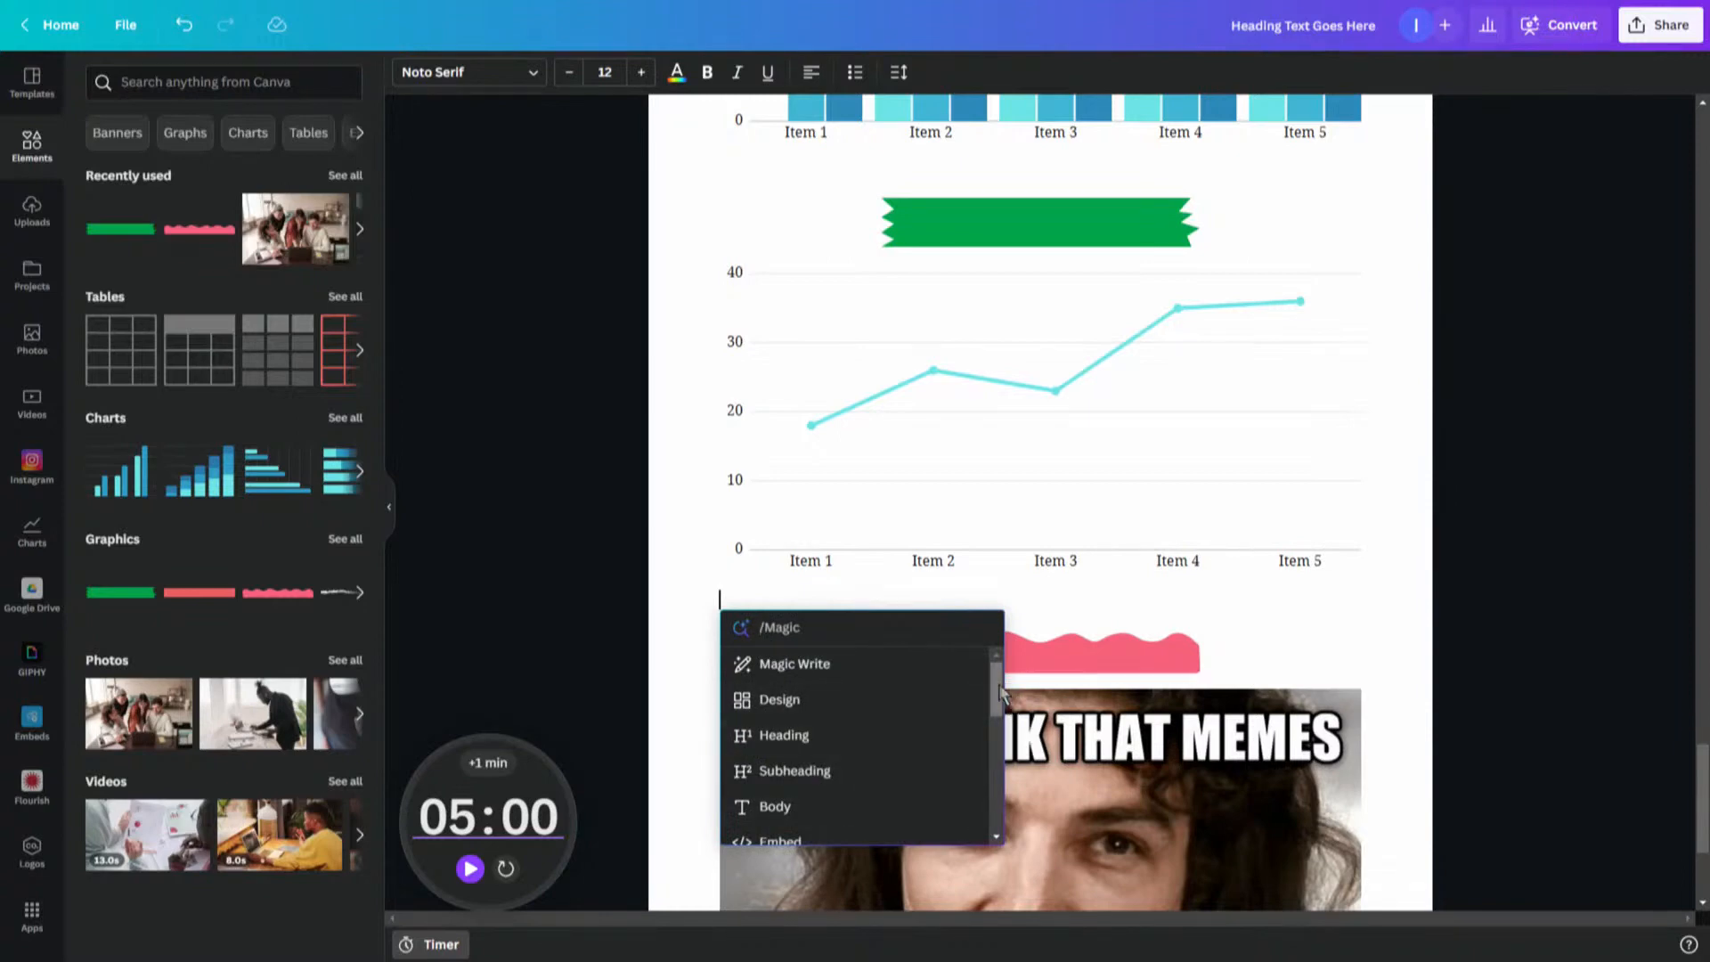
left_click_drag(995, 687, 987, 633)
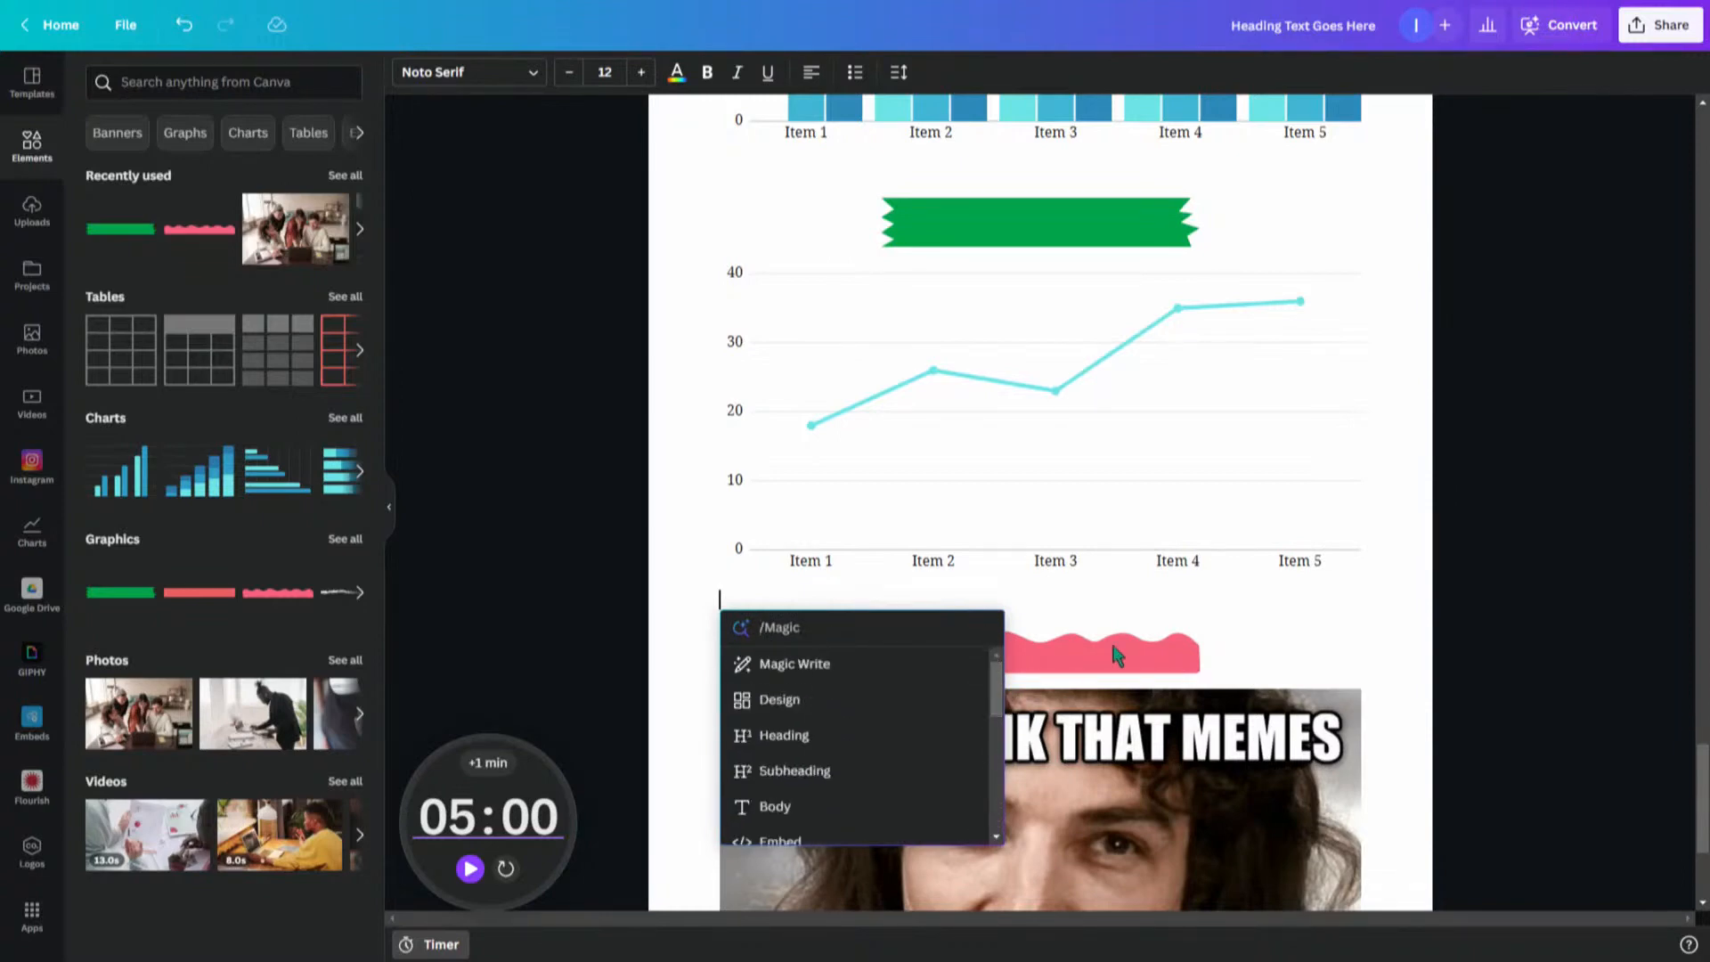
left_click(1395, 632)
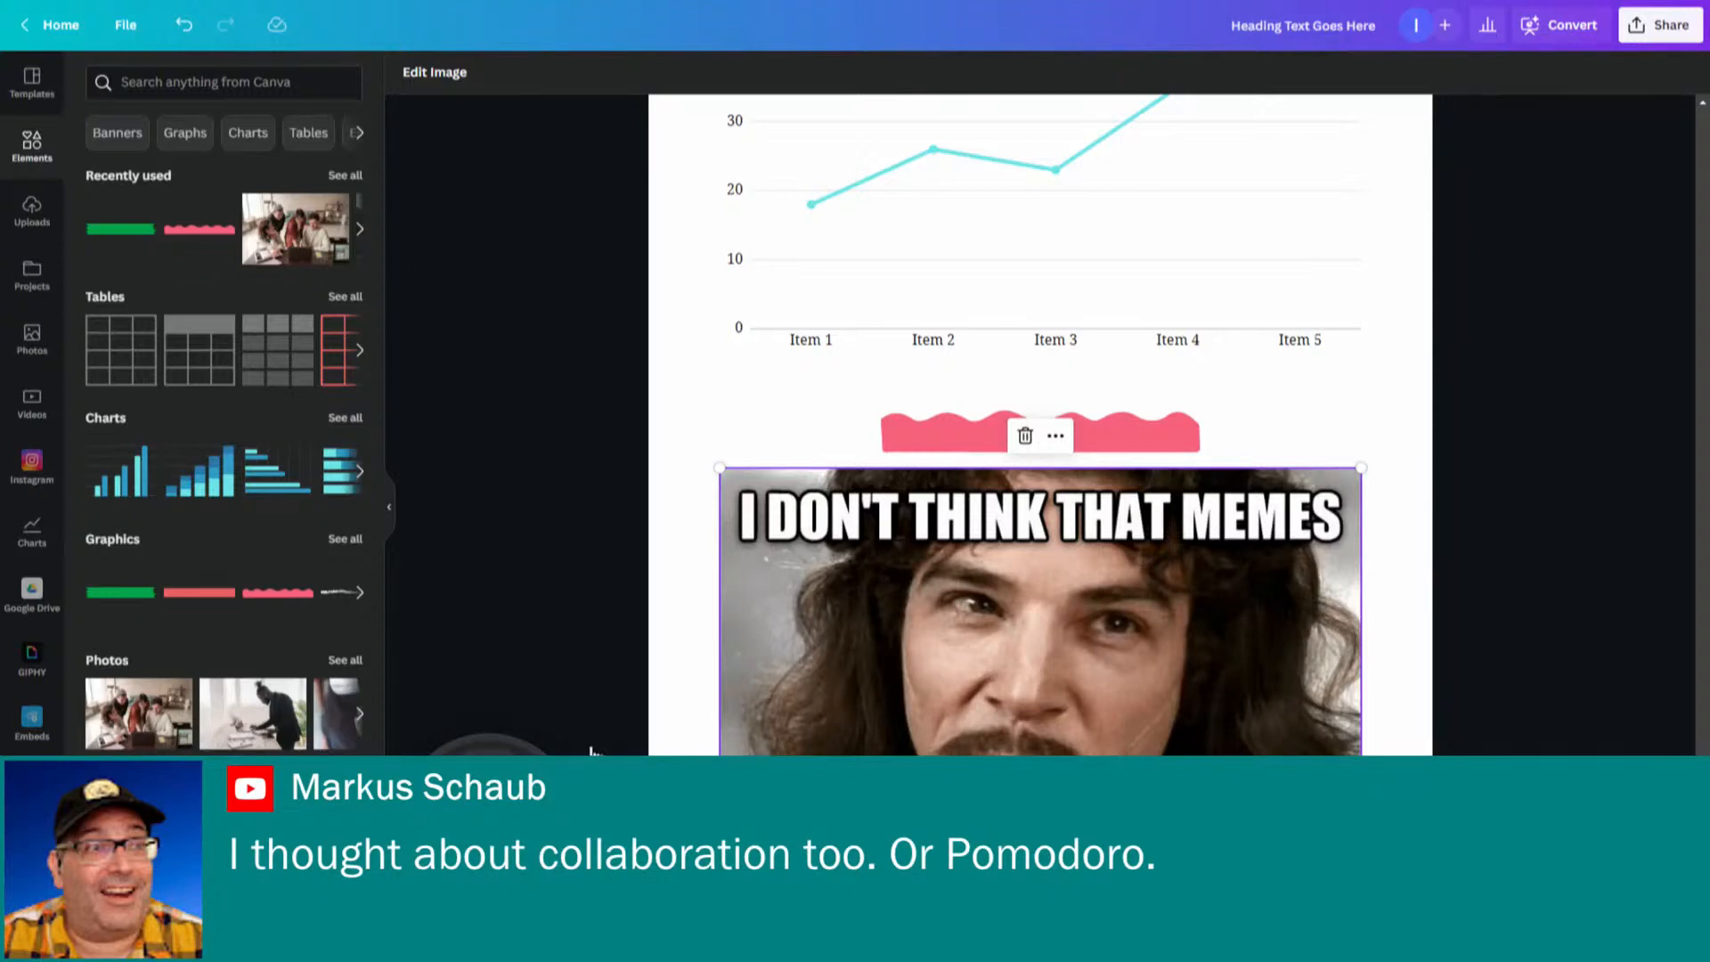
- Search the elements for timers and browse all the timer graphics
left_click(503, 707)
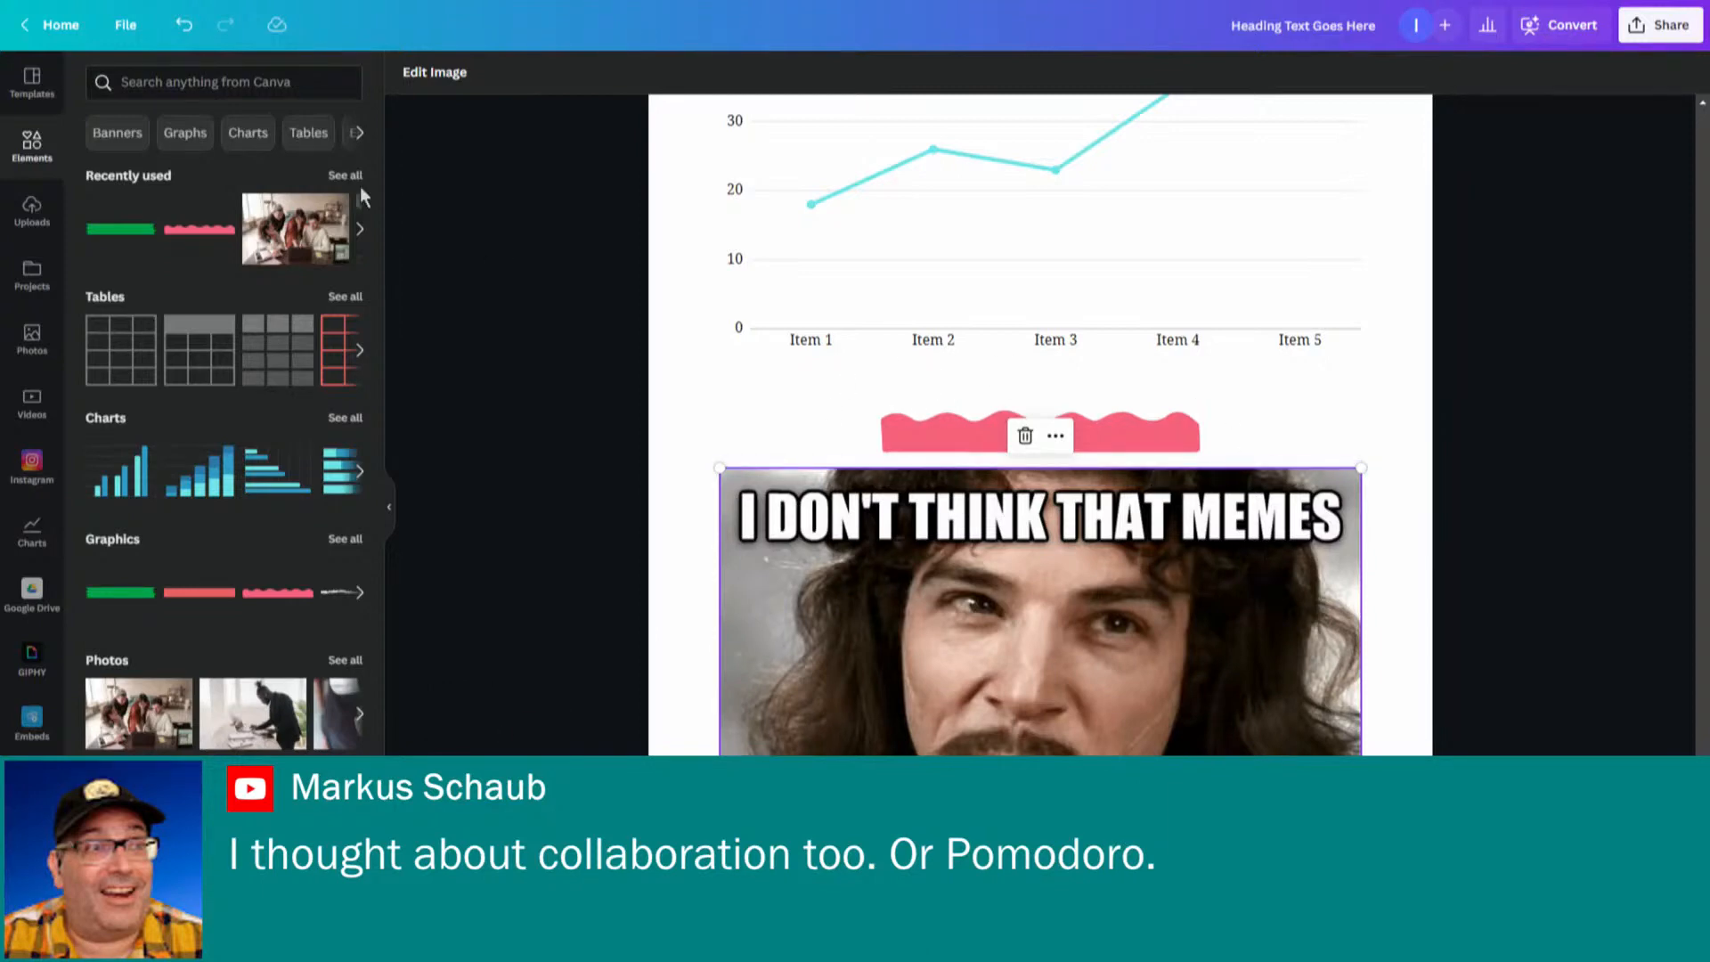
left_click(125, 82)
type("tim")
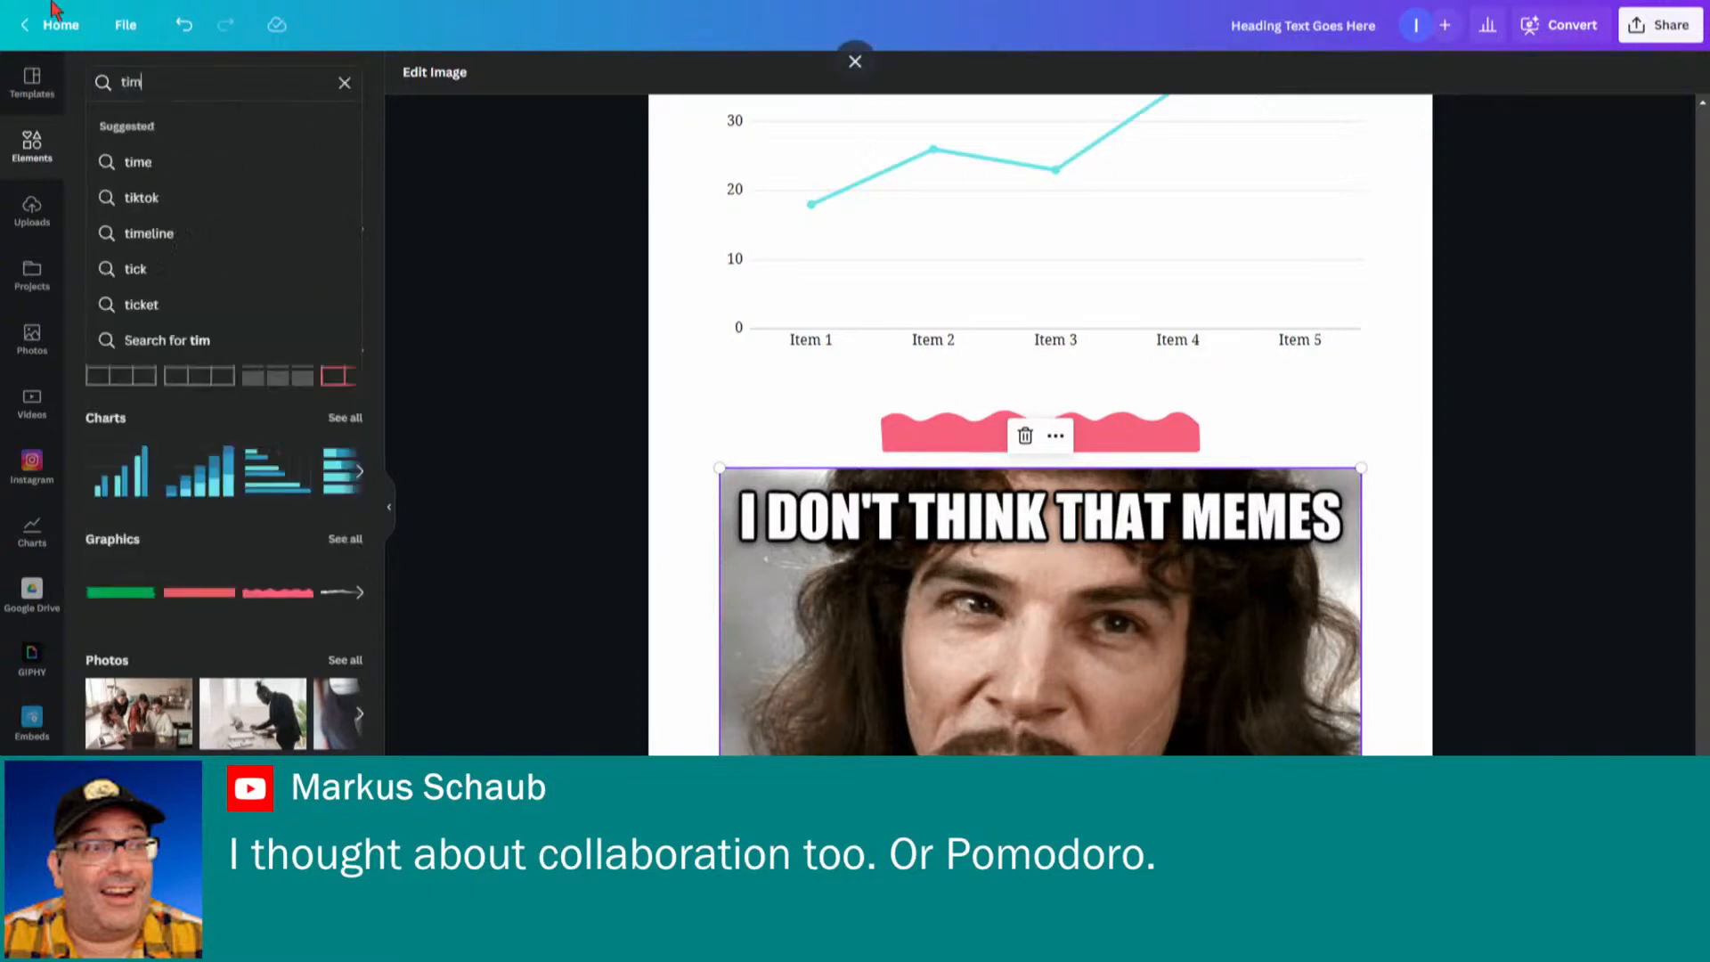
type("ers")
key("Return")
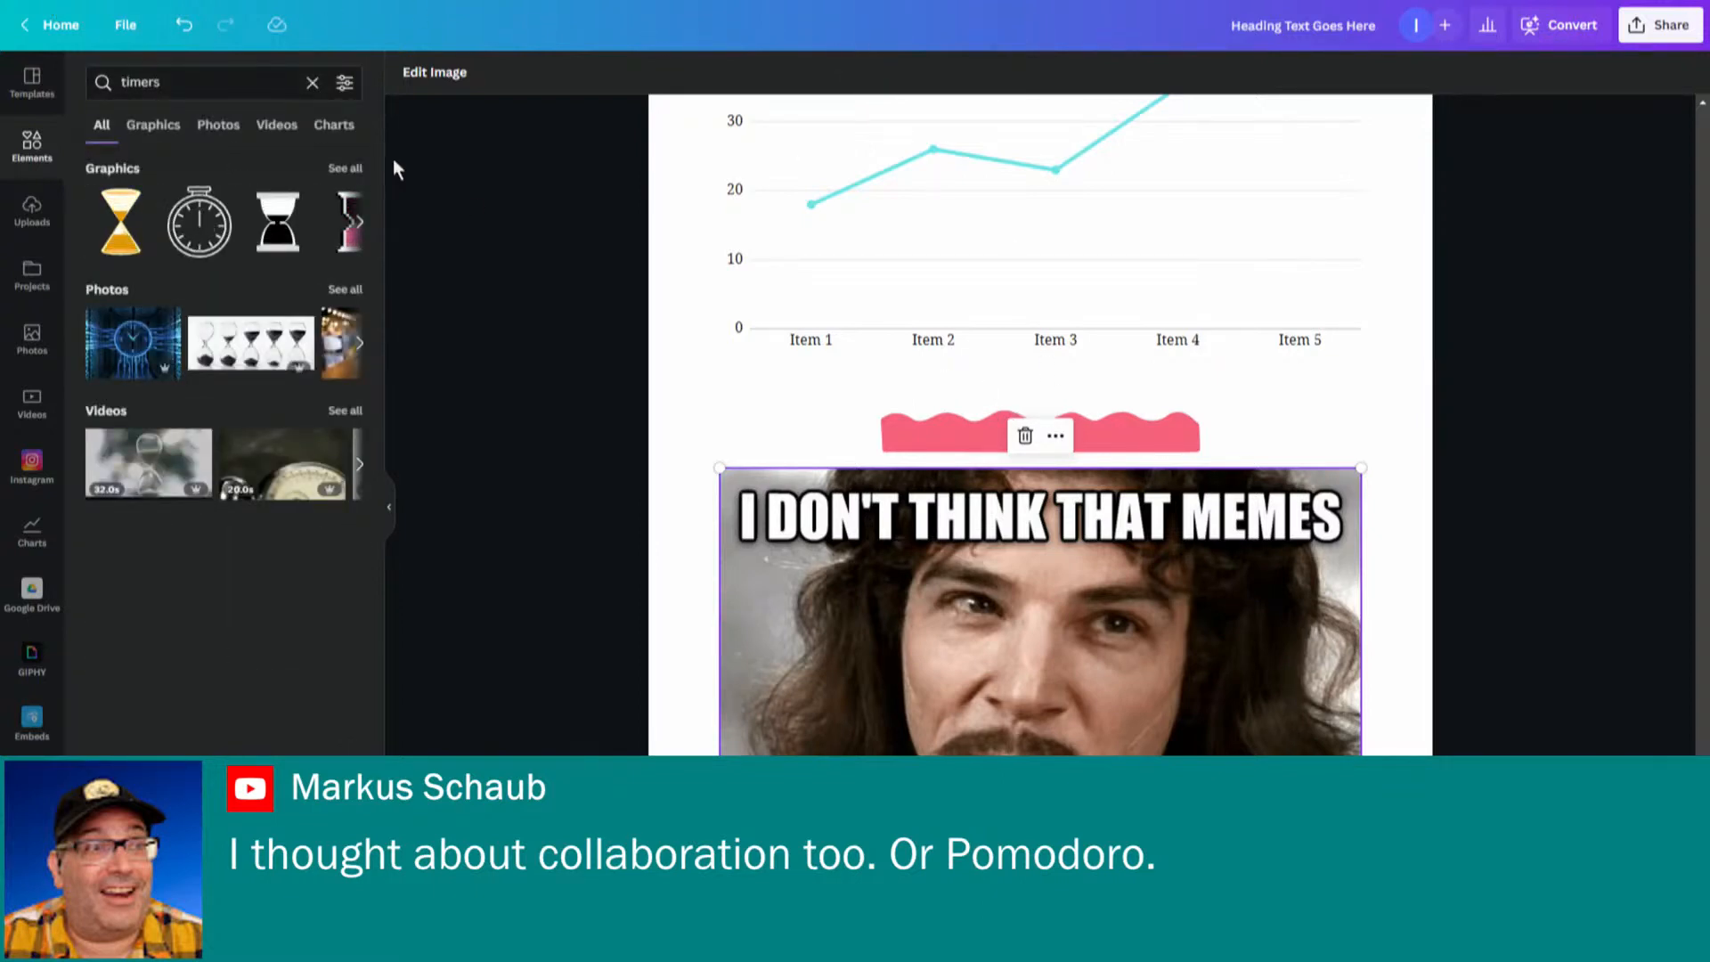
left_click(362, 228)
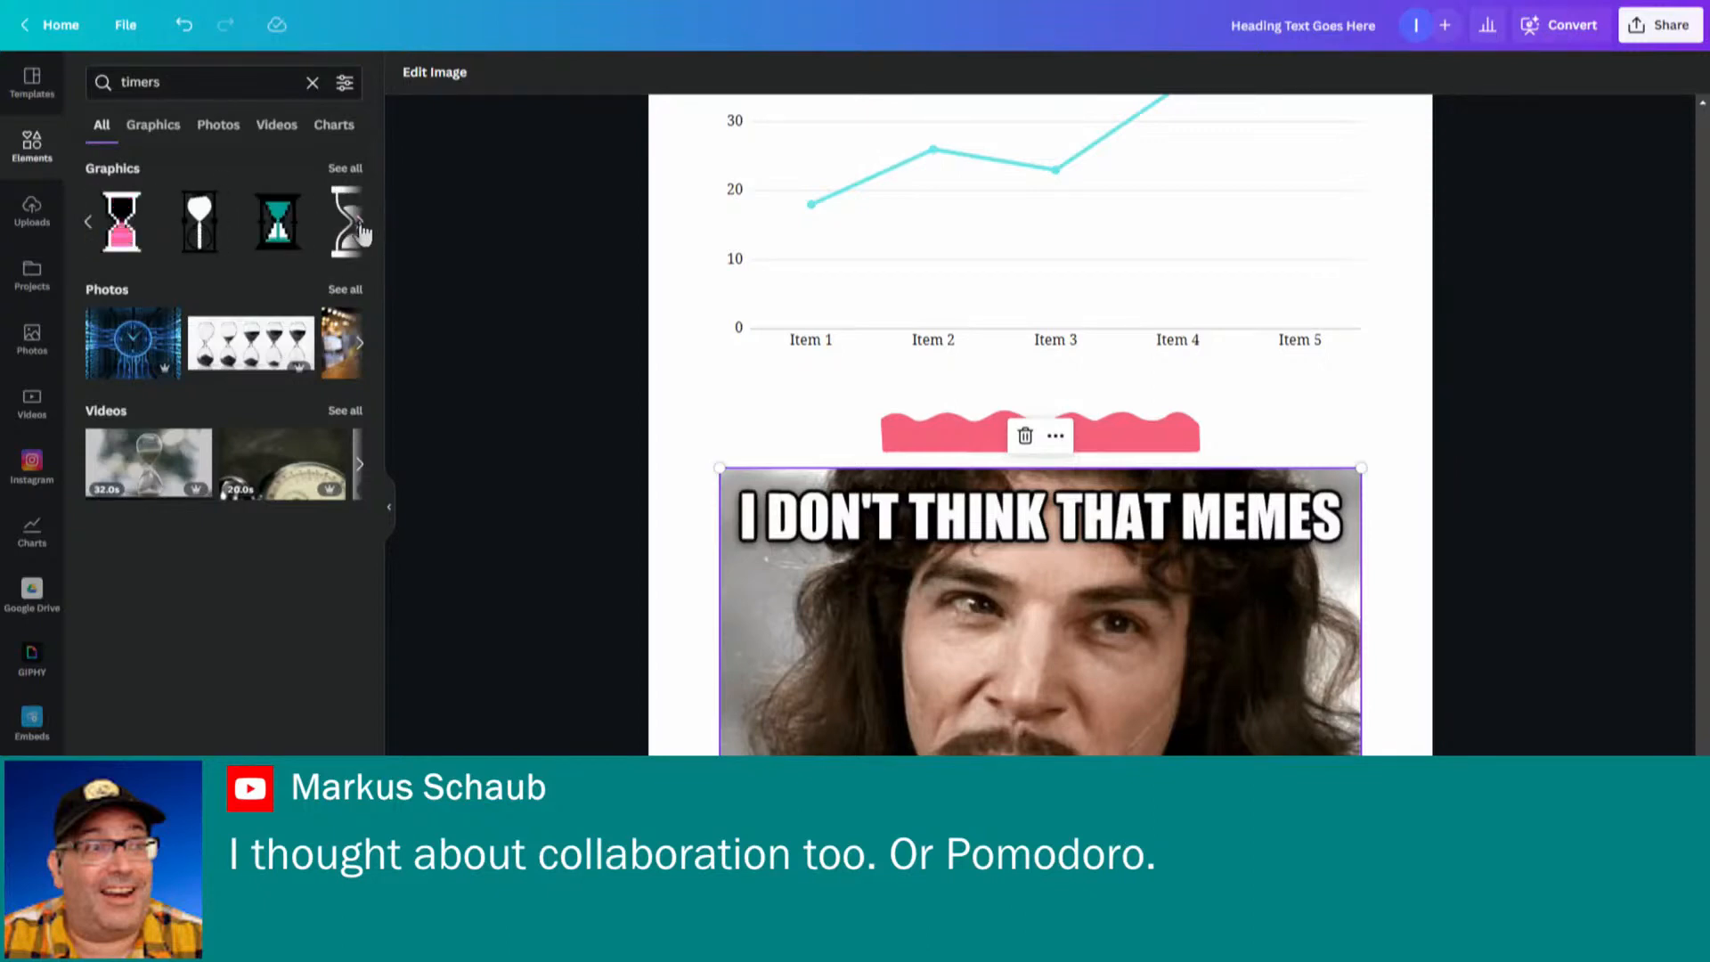
left_click(363, 230)
left_click(365, 228)
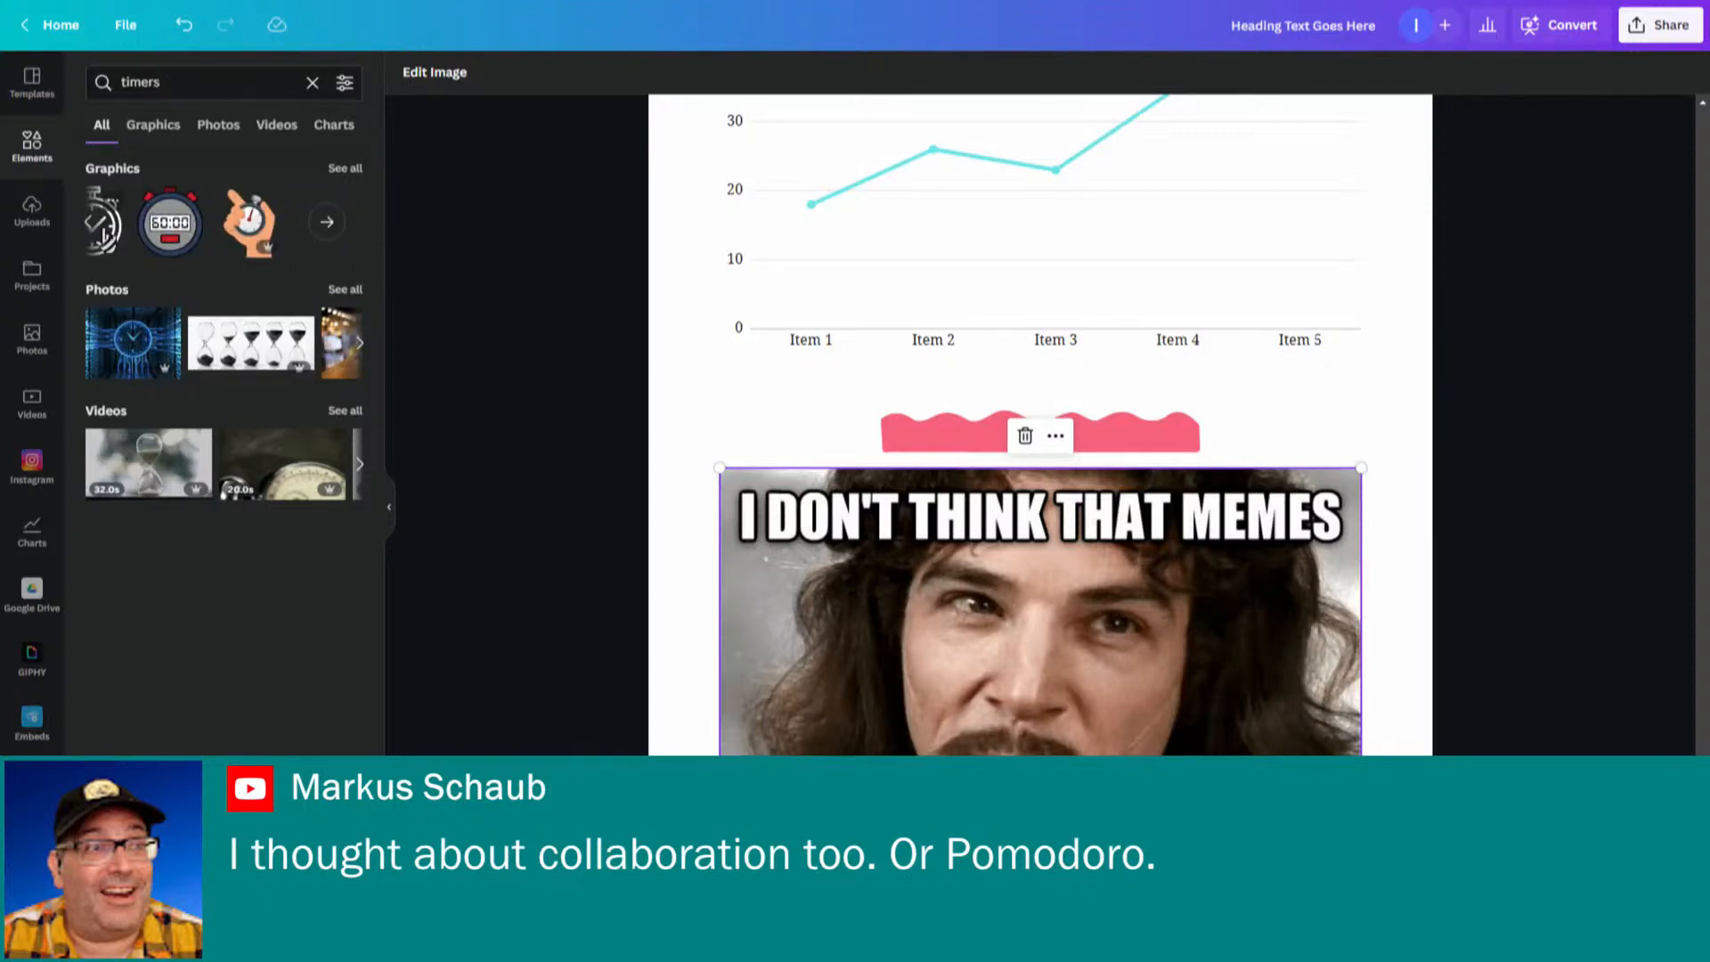
left_click(325, 228)
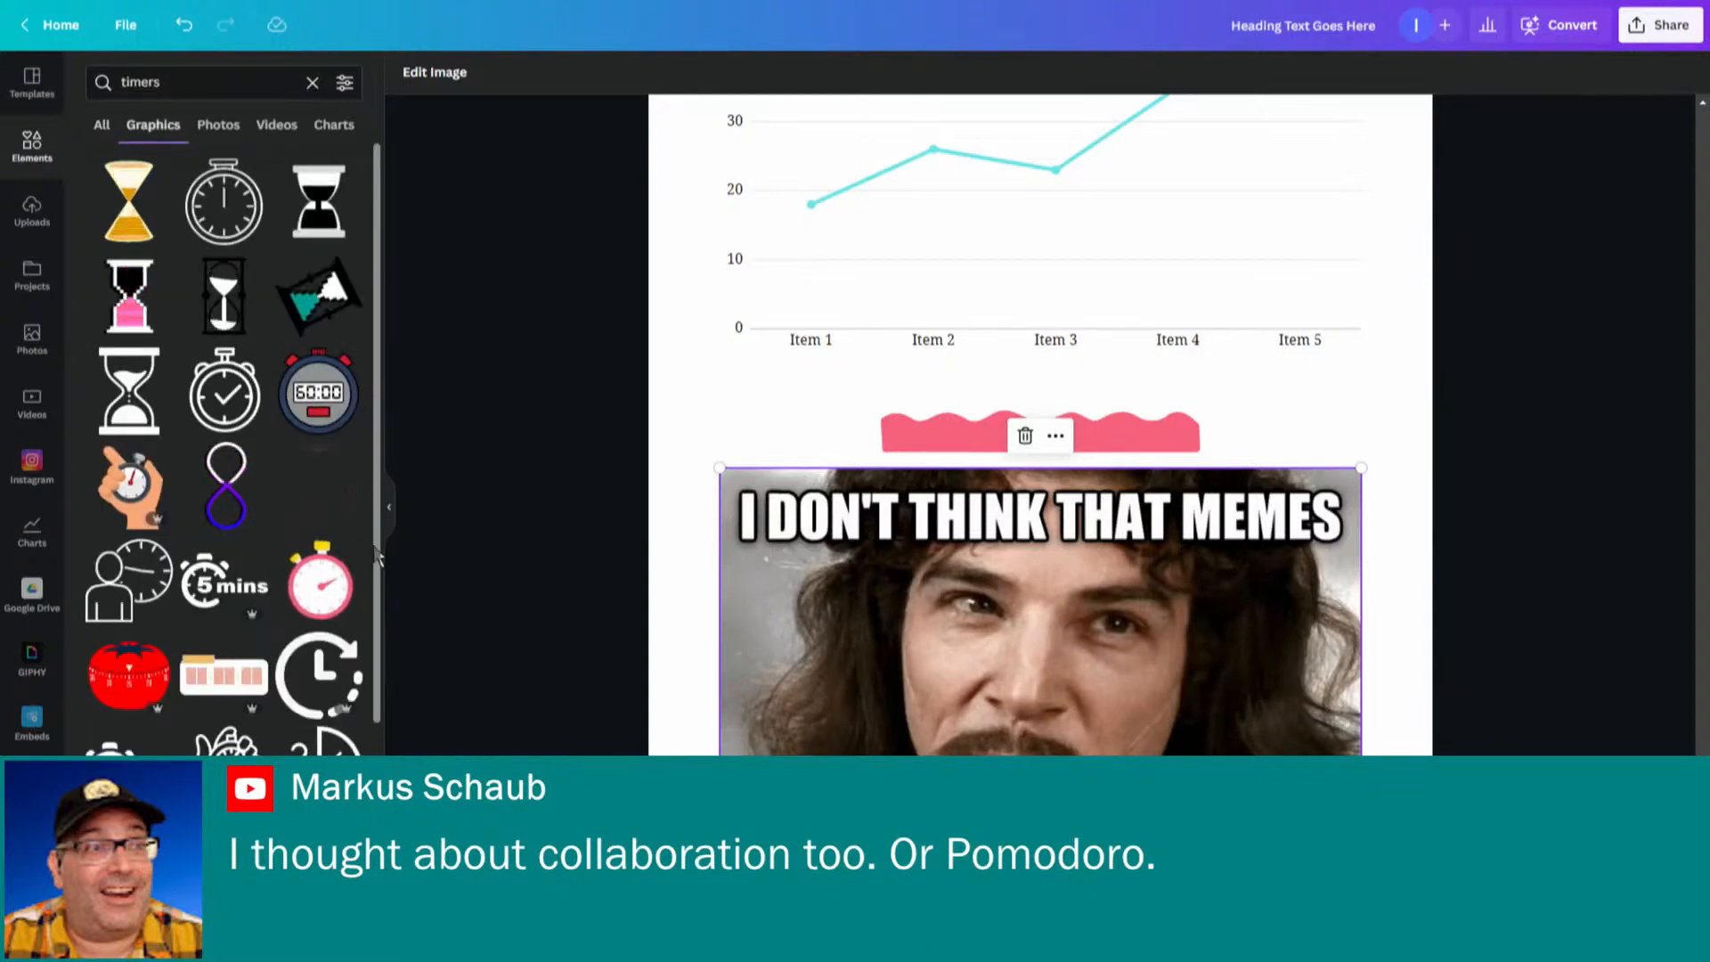
scroll(381, 636, "down", 4)
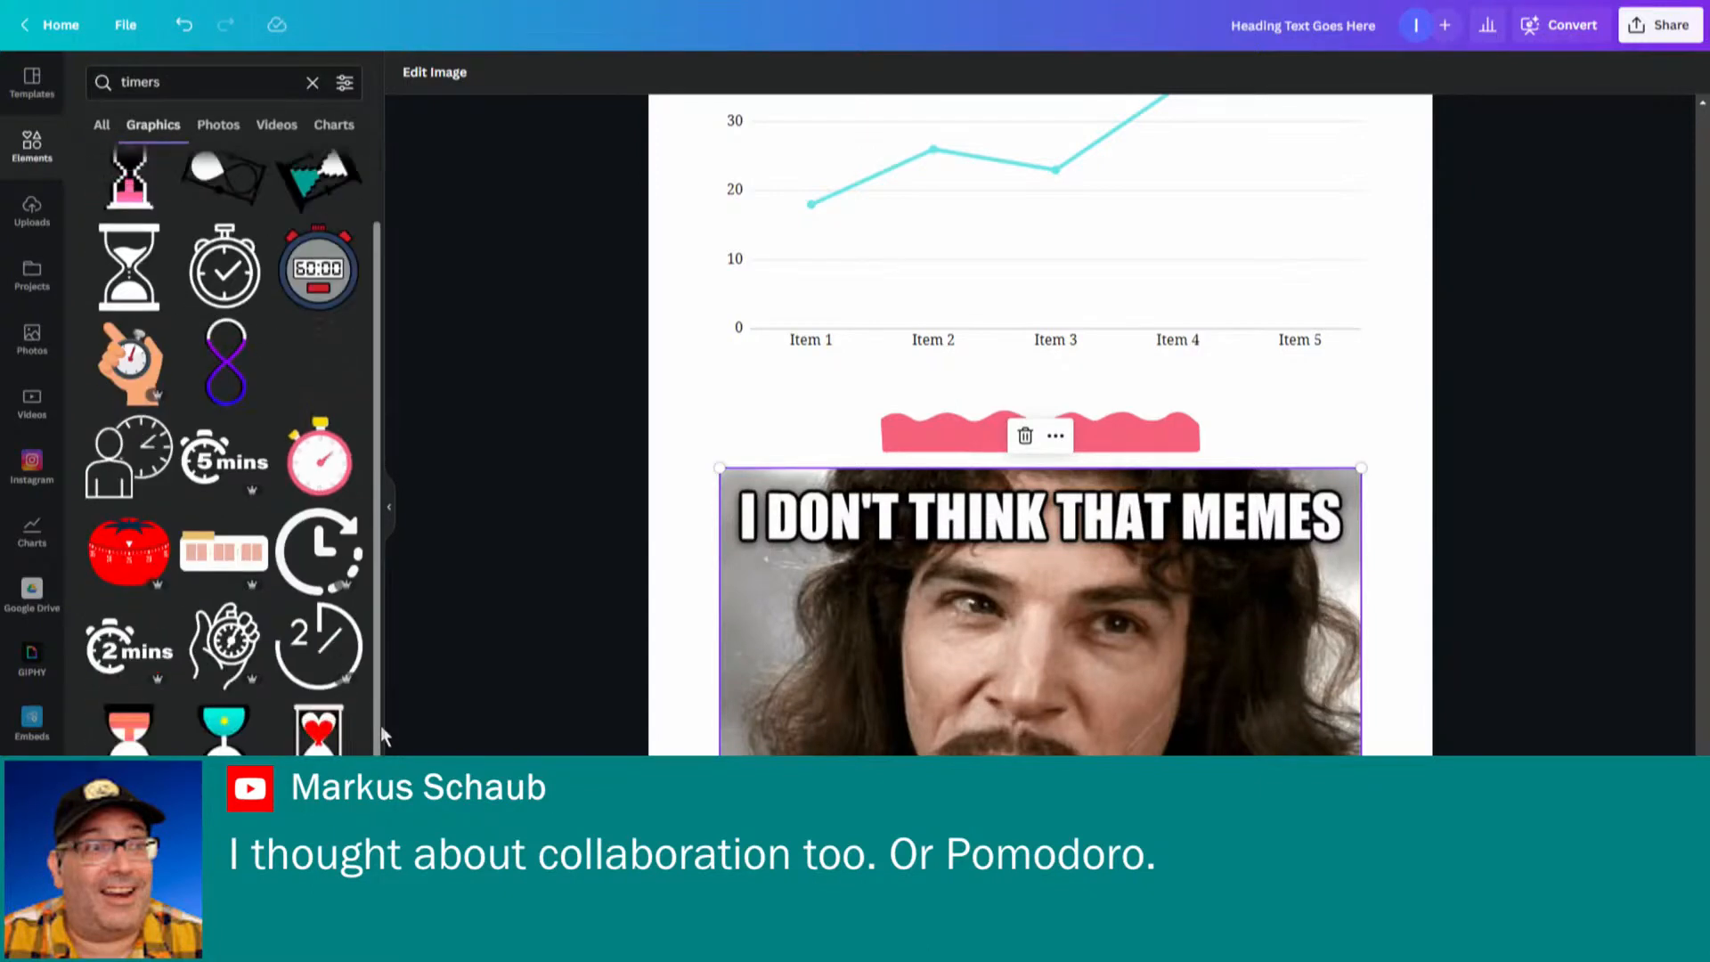
scroll(233, 450, "down", 3)
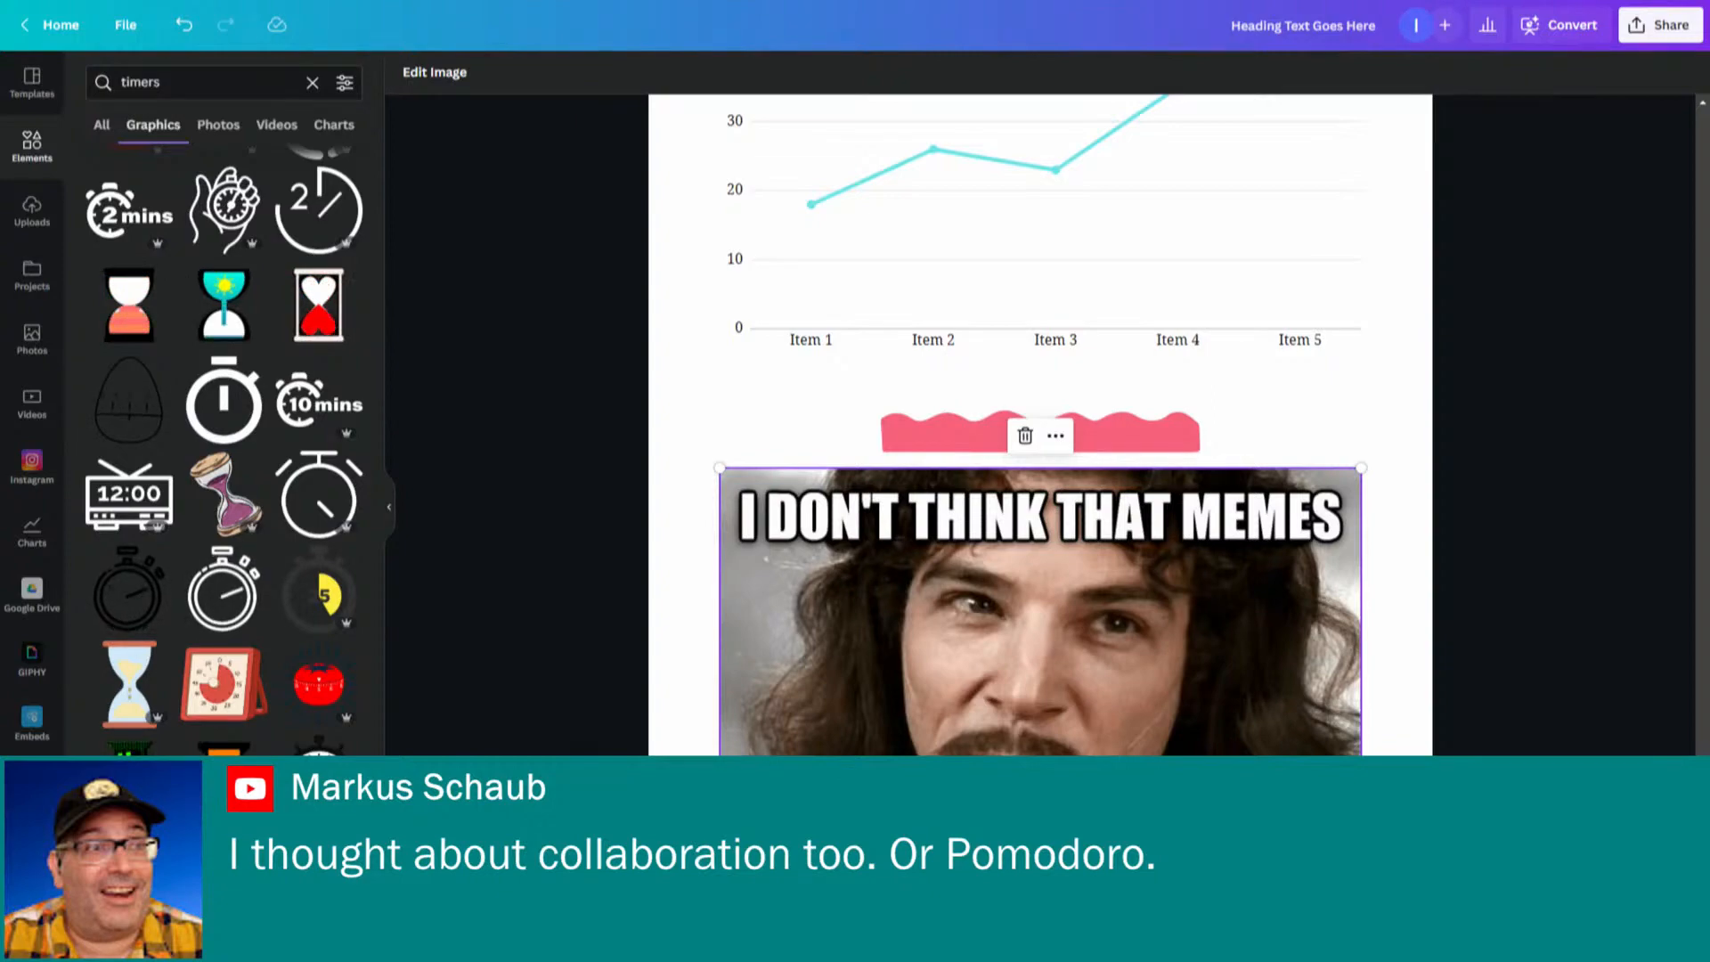
- Start converting the doc into a presentation with Docs to Decks, then close the design chooser
scroll(1041, 424, "up", 20)
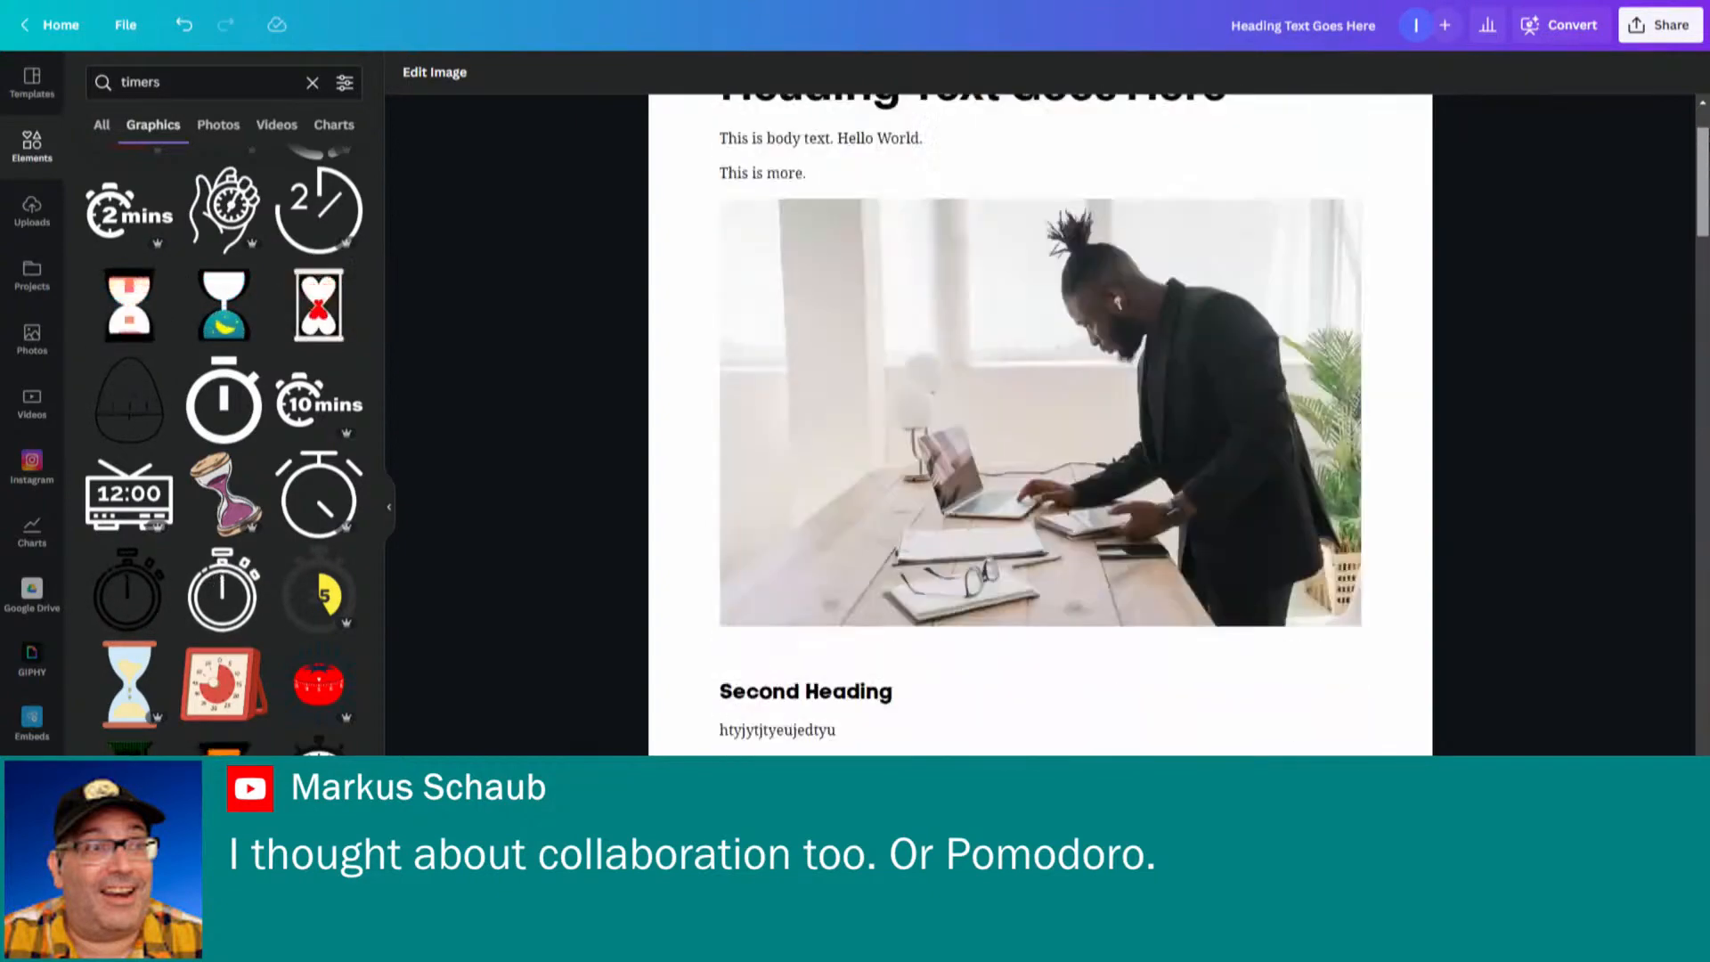
scroll(1040, 425, "up", 2)
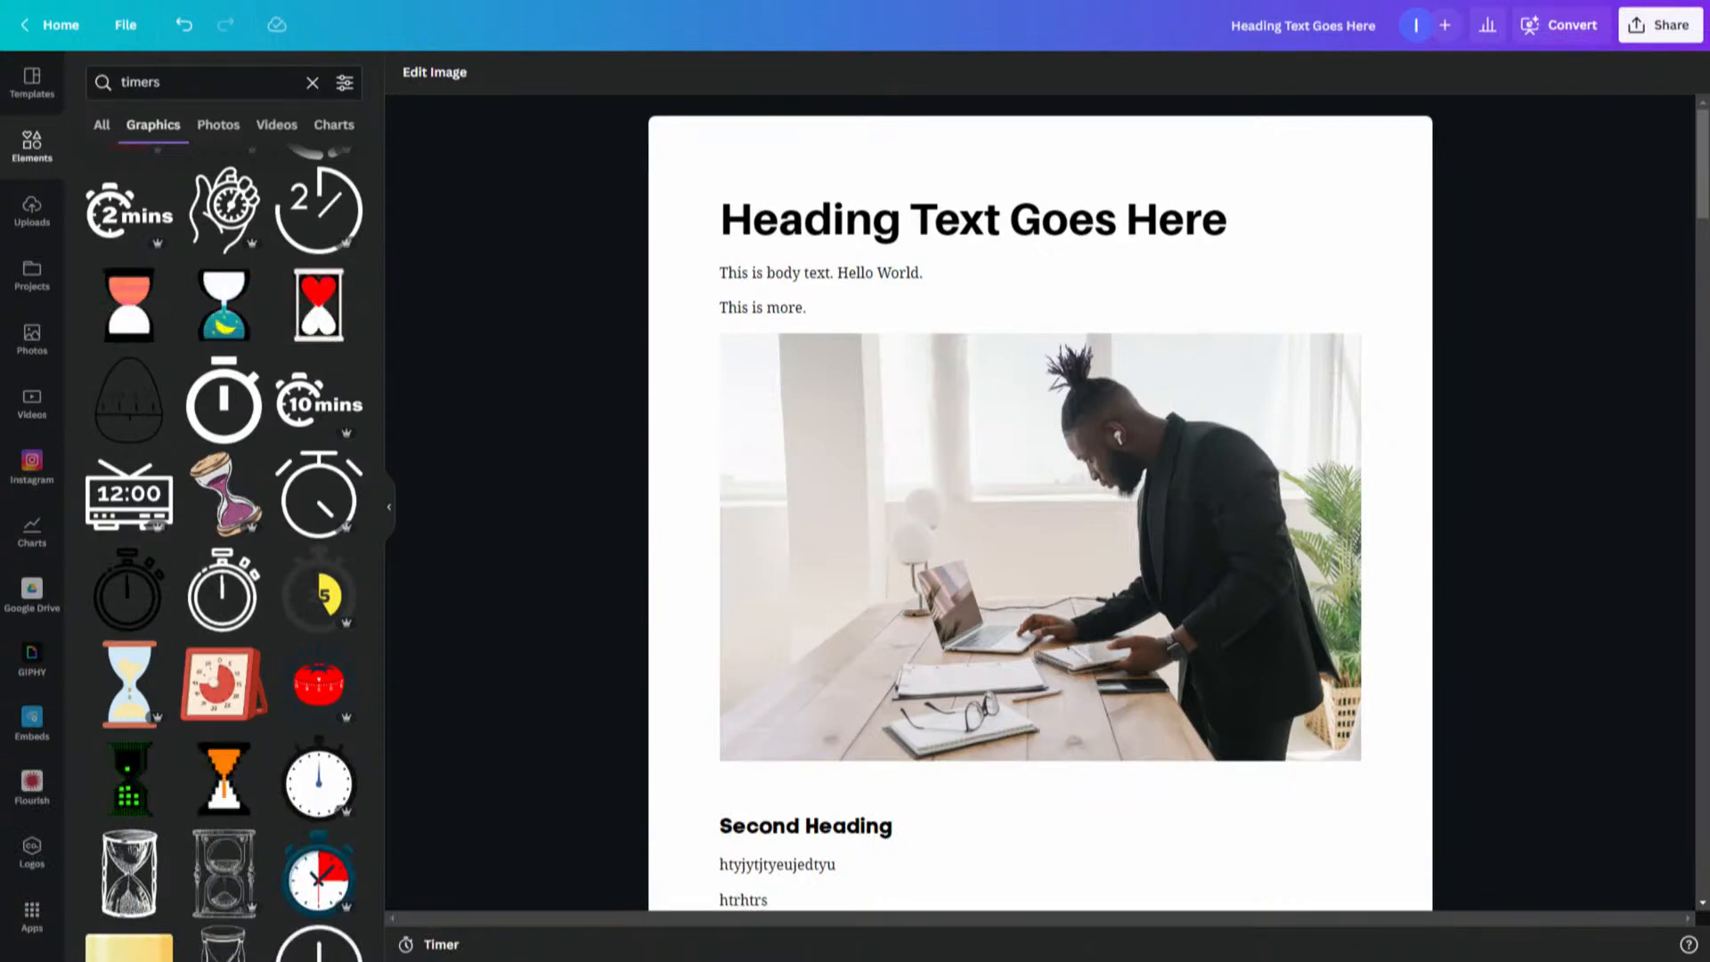
mouse_move(1487, 313)
left_mouse_down()
mouse_move(1633, 59)
mouse_move(1618, 71)
mouse_move(1642, 51)
mouse_move(1679, 76)
left_mouse_up()
mouse_move(1472, 319)
left_mouse_down()
mouse_move(1514, 59)
mouse_move(1497, 83)
mouse_move(1533, 67)
left_mouse_up()
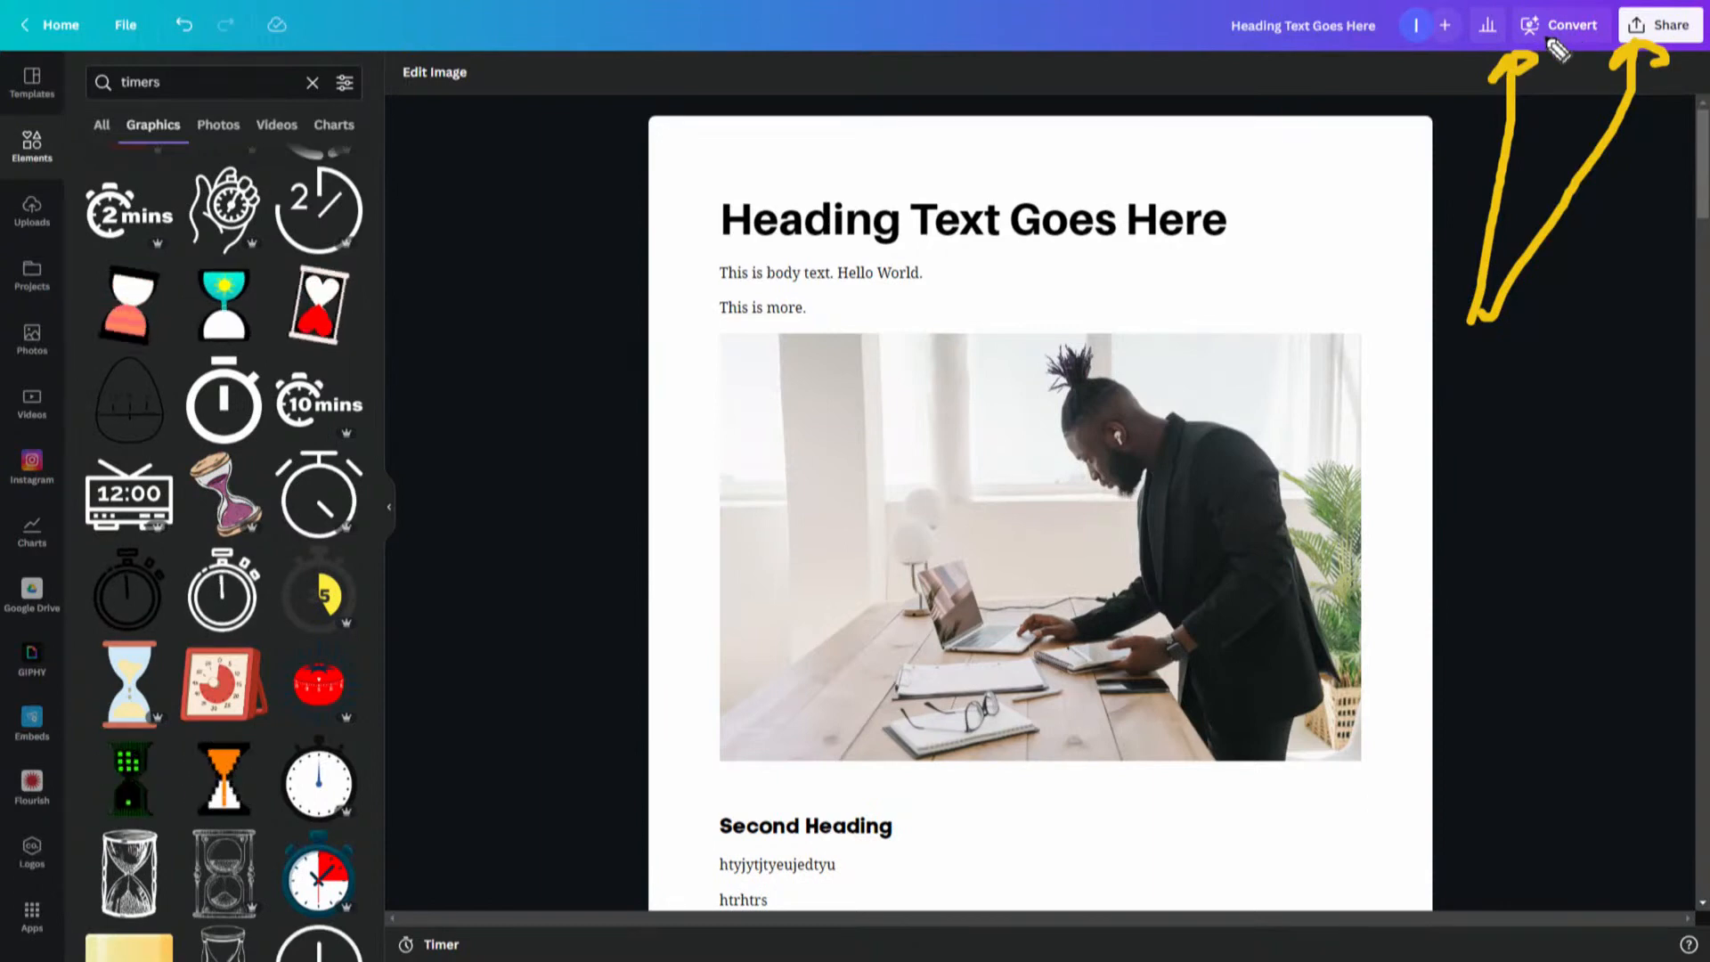
key("Escape")
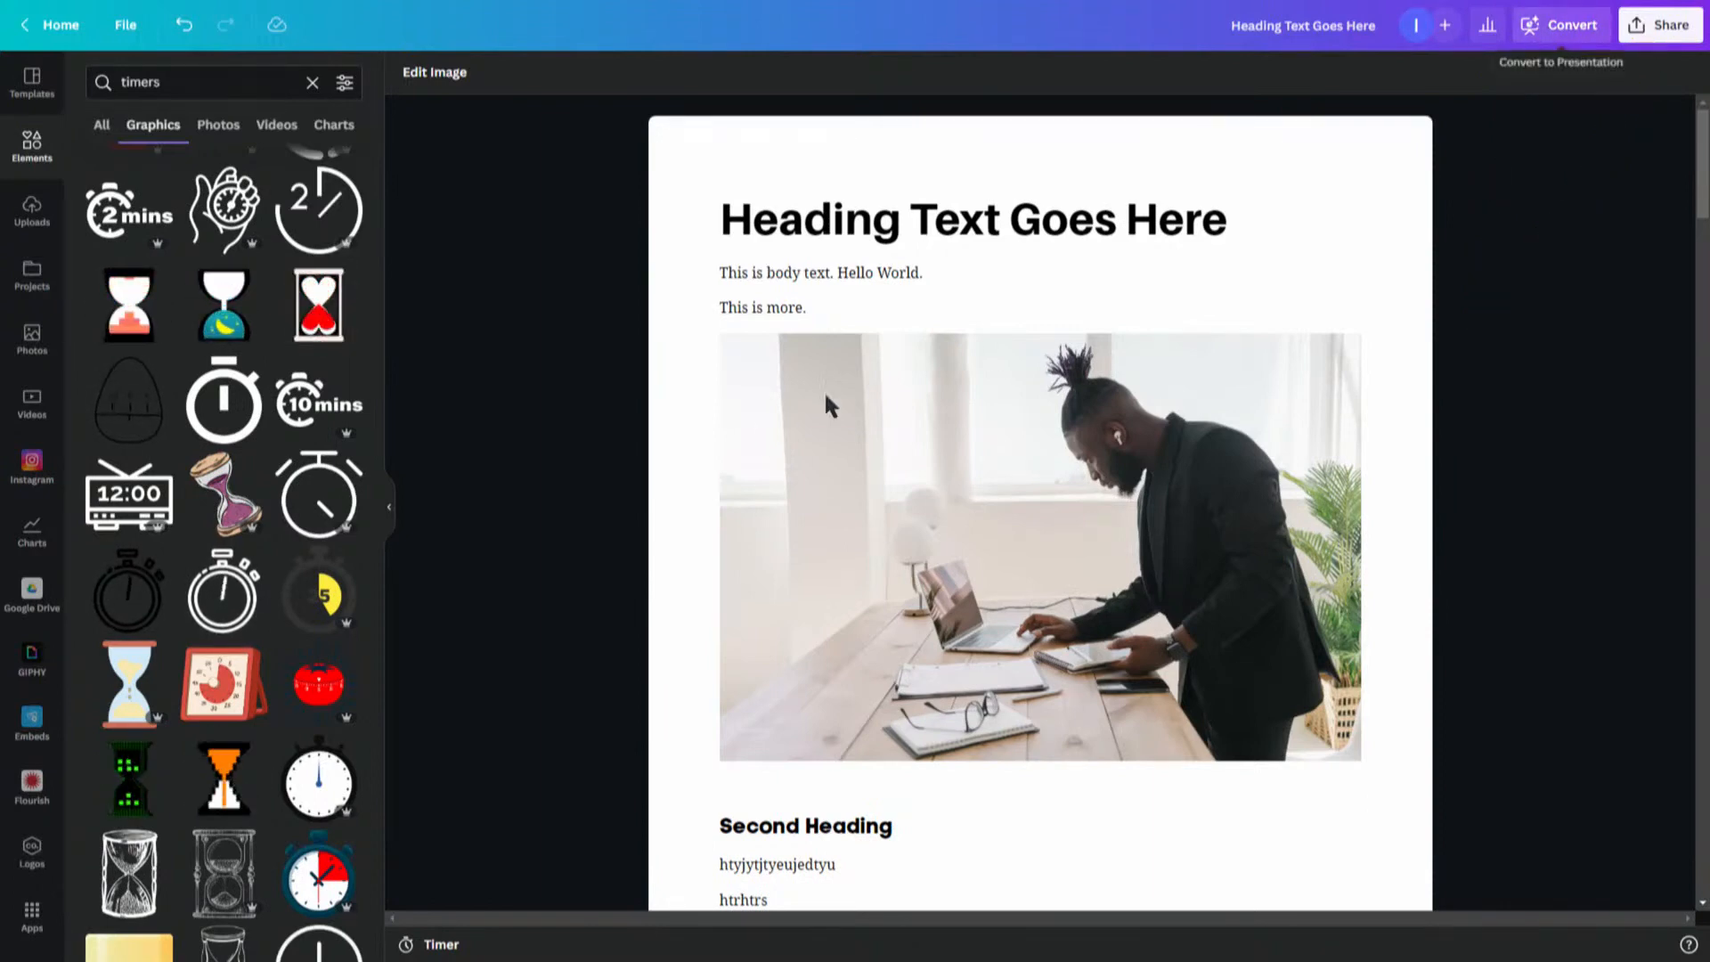
left_click(1554, 34)
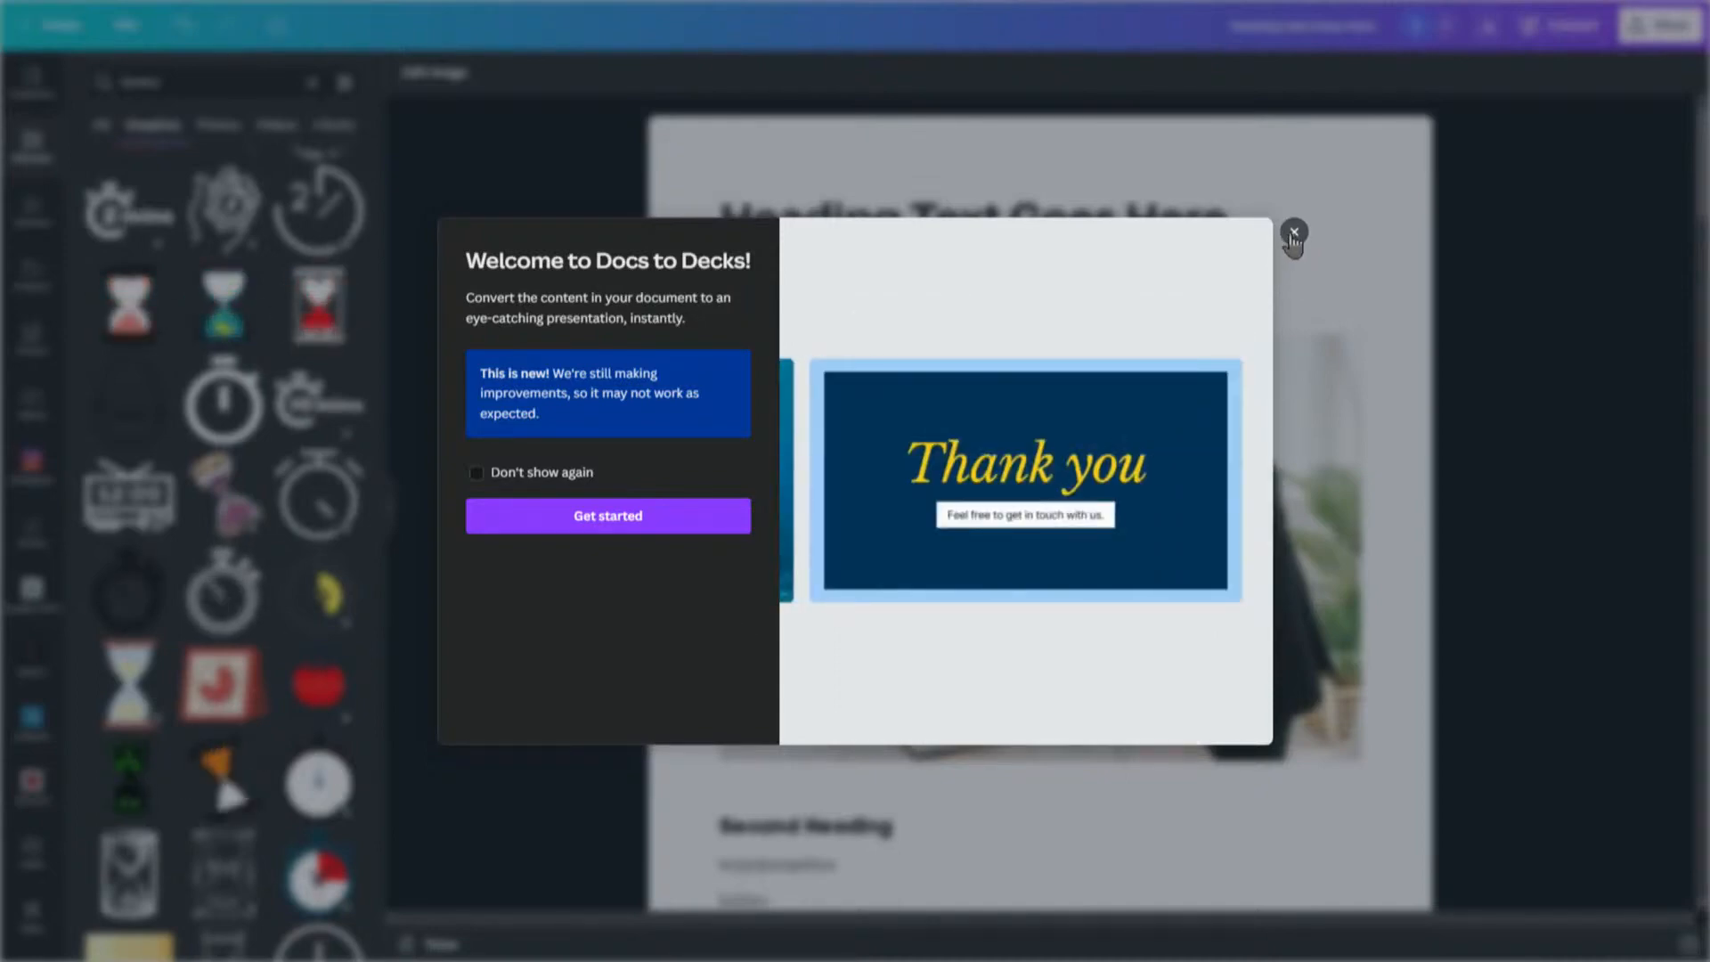
left_click(607, 516)
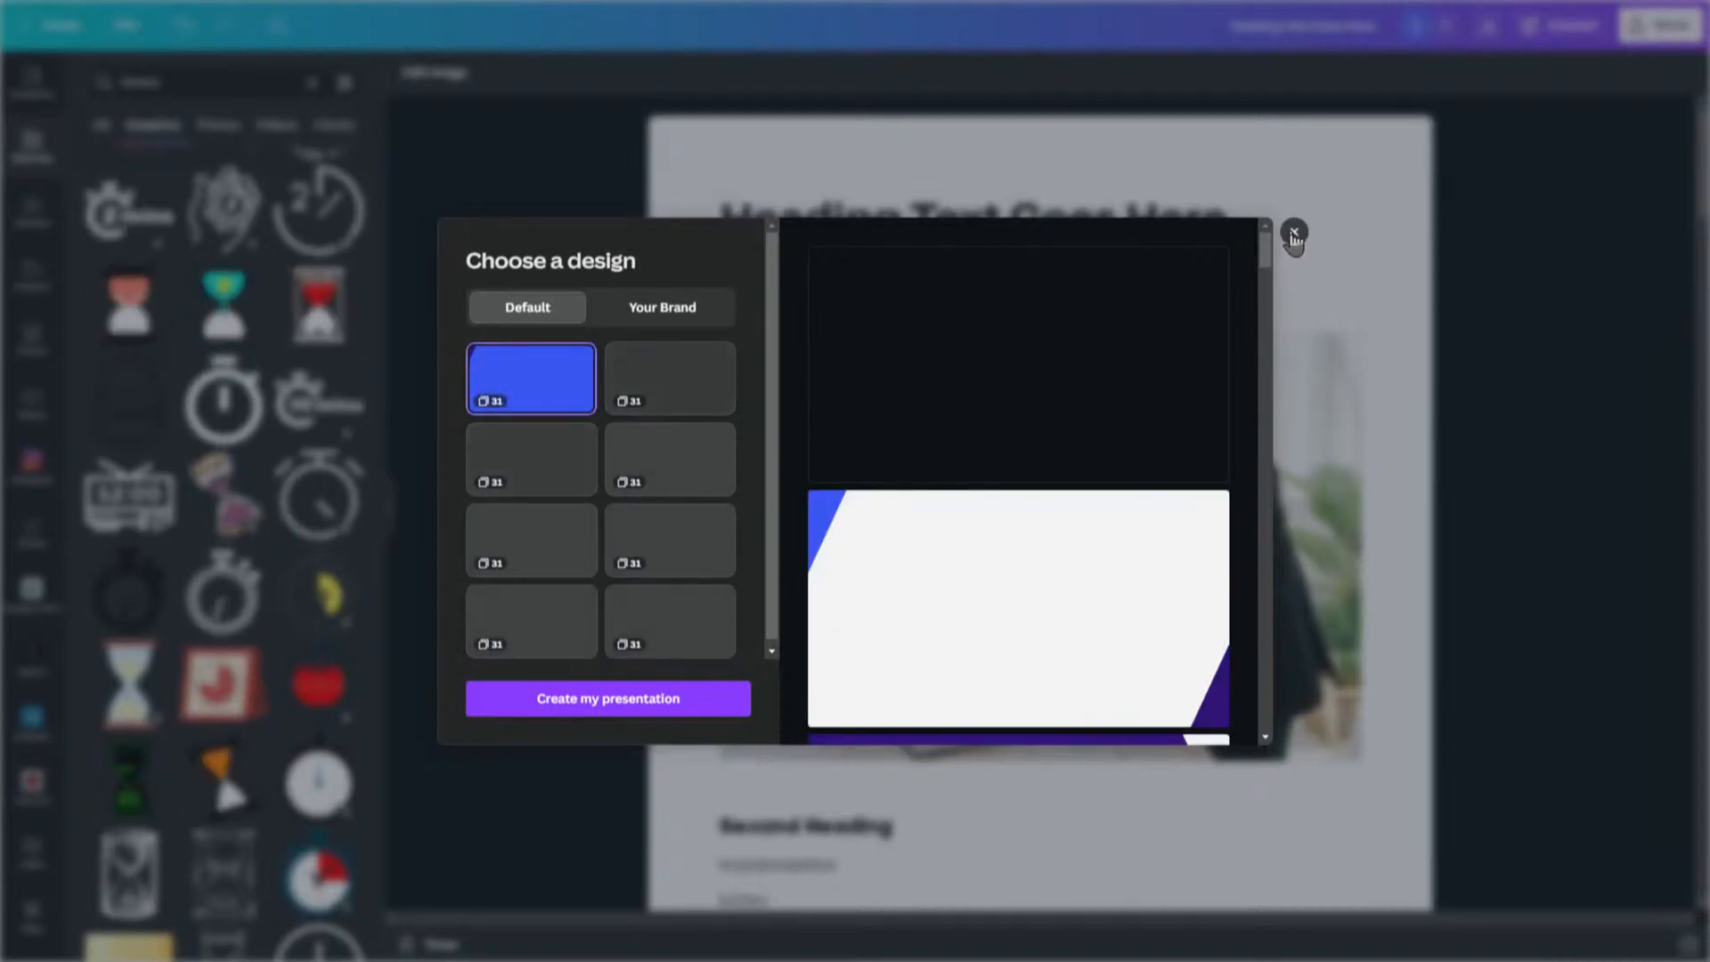
left_click(1295, 235)
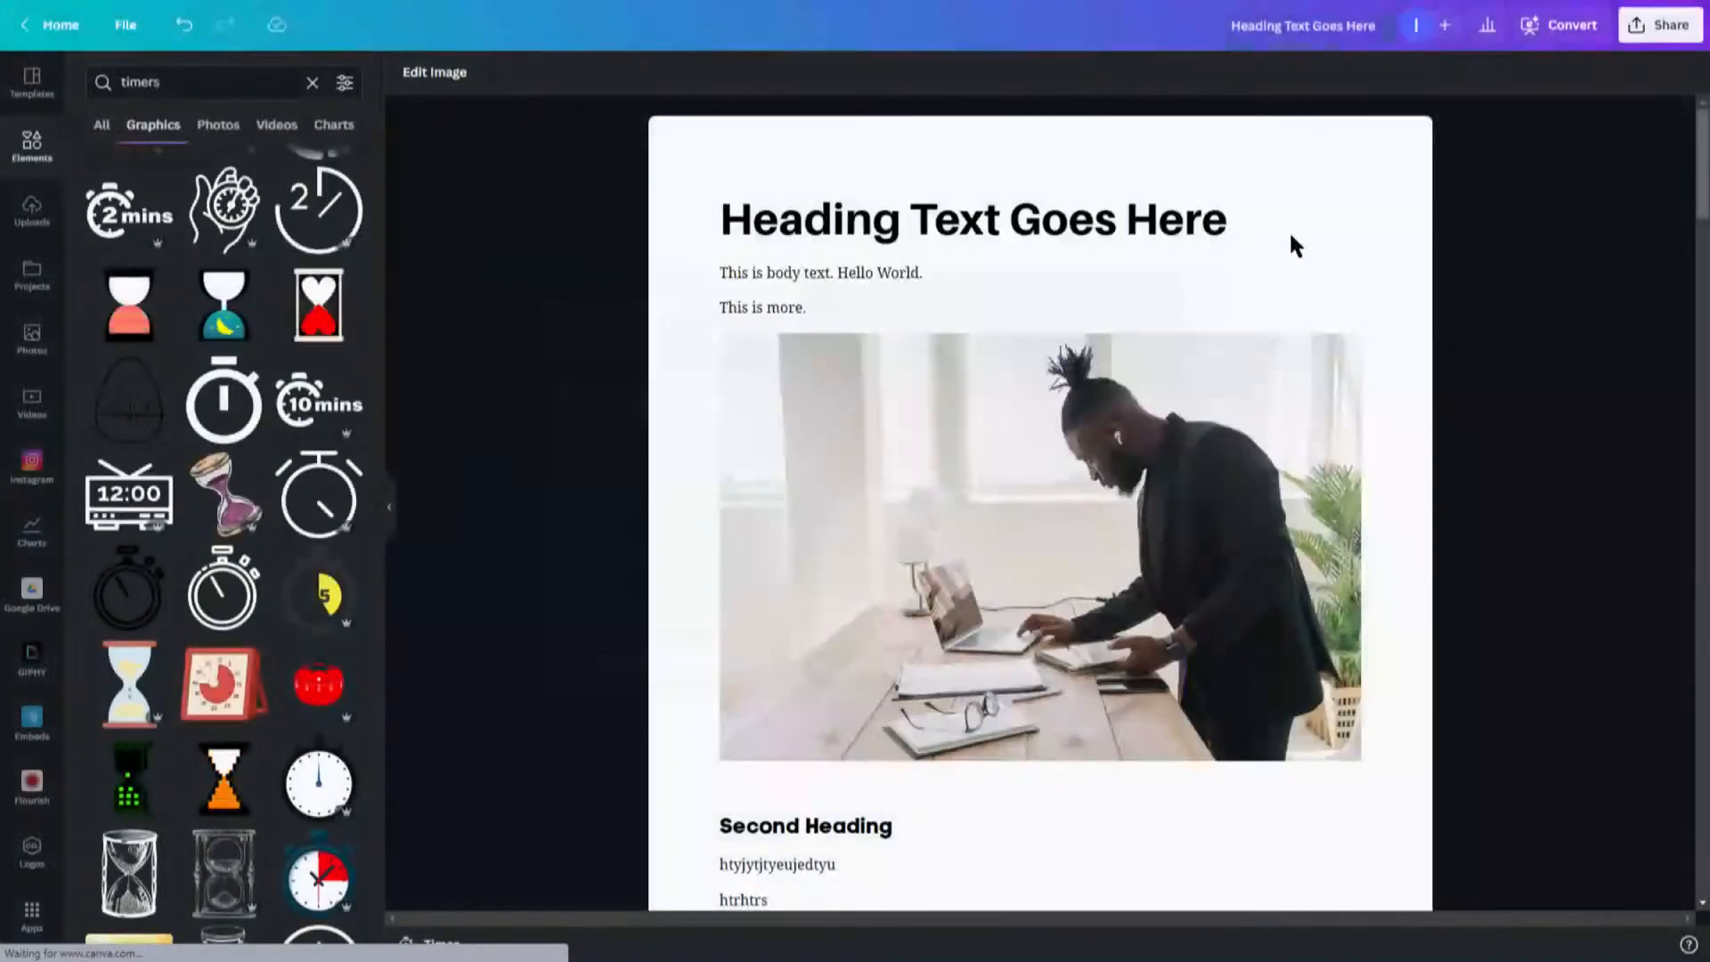
- Open the document's share options, collapsing the side panel
left_click(1643, 36)
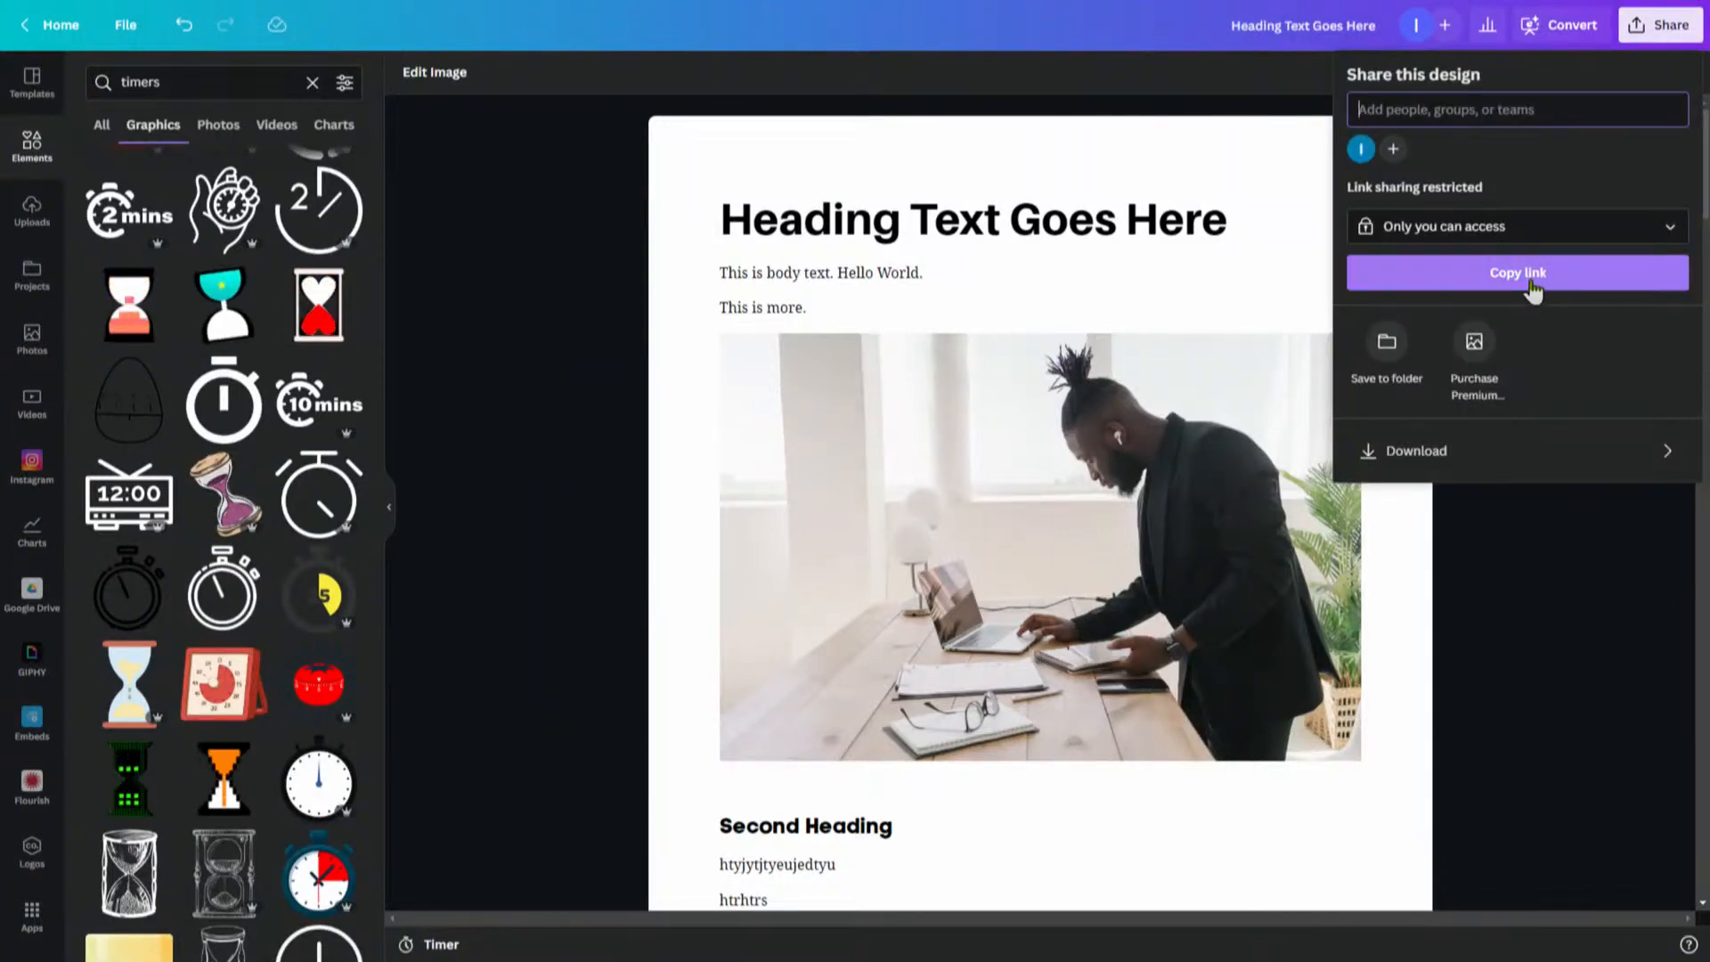
left_click(385, 521)
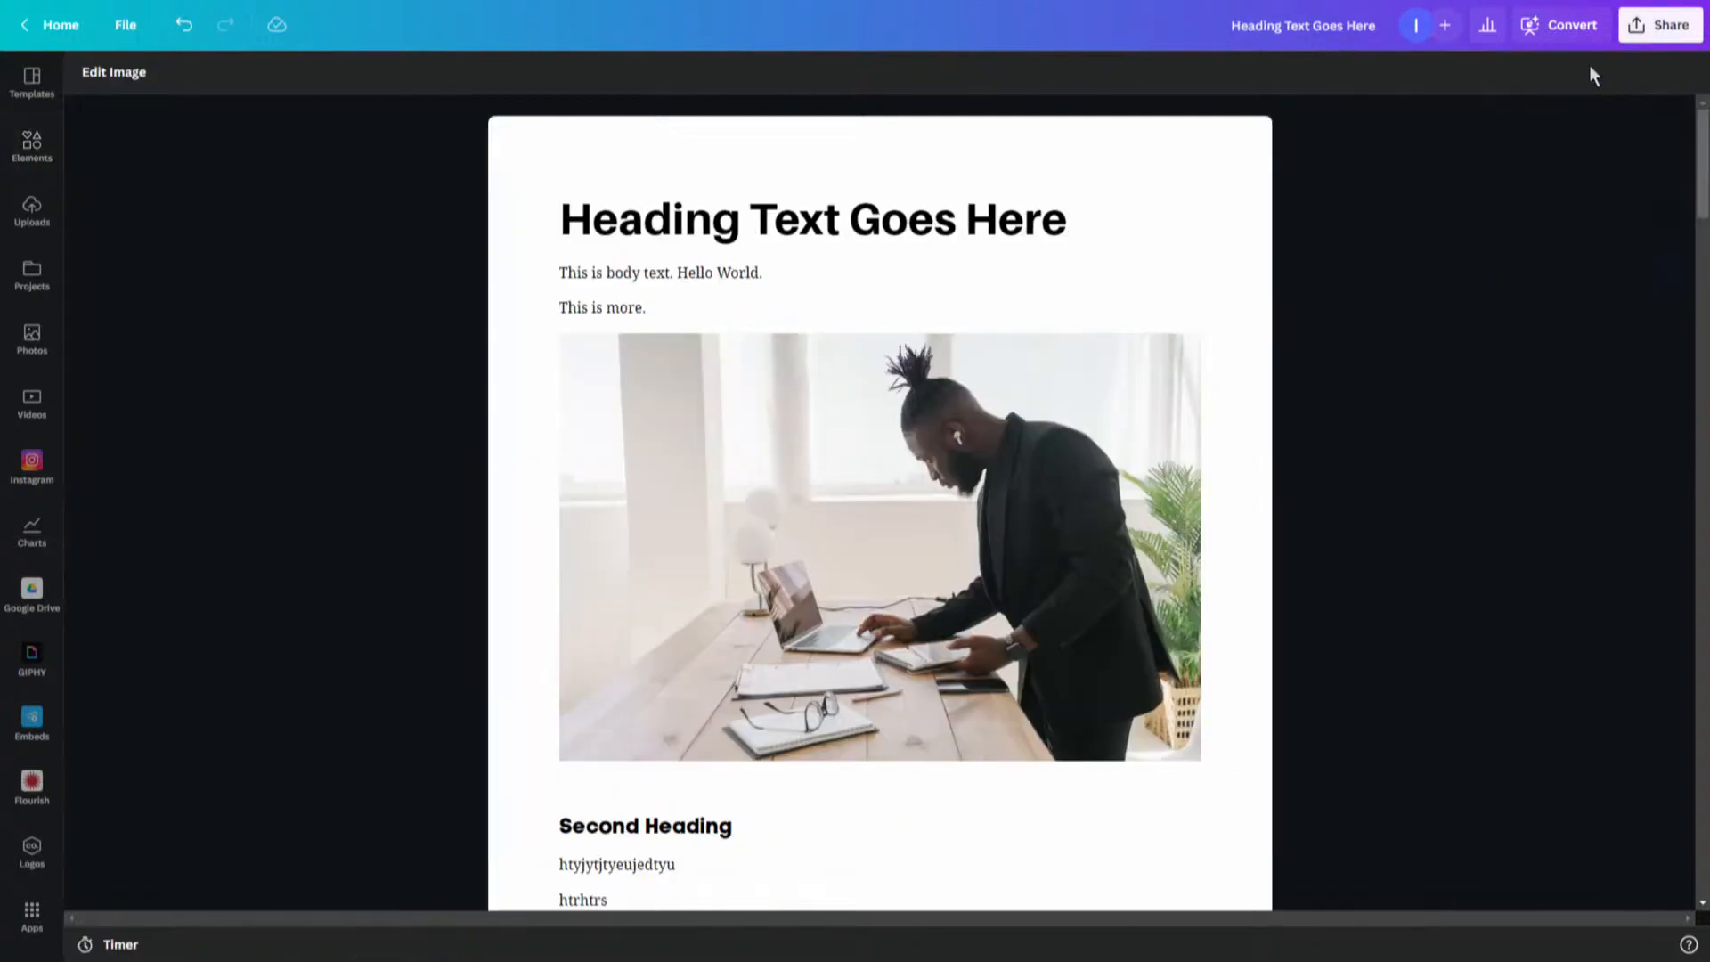
left_click(1662, 27)
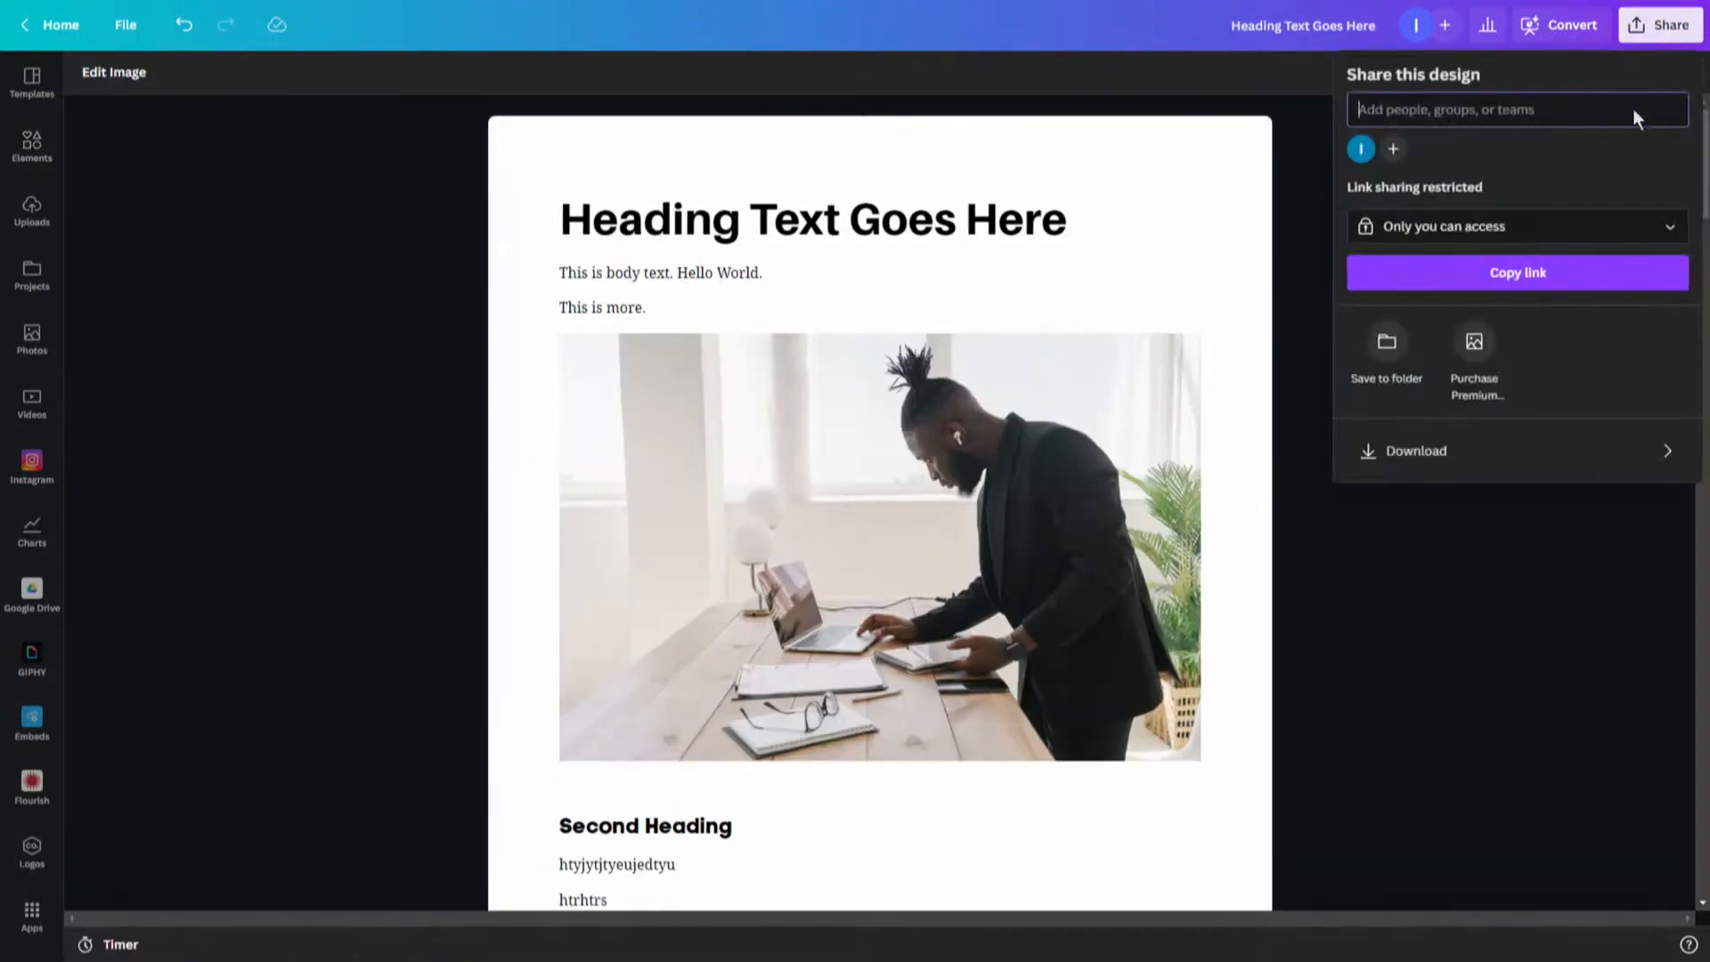
- Open the link sharing access options and close them without changing the access
left_click(1533, 238)
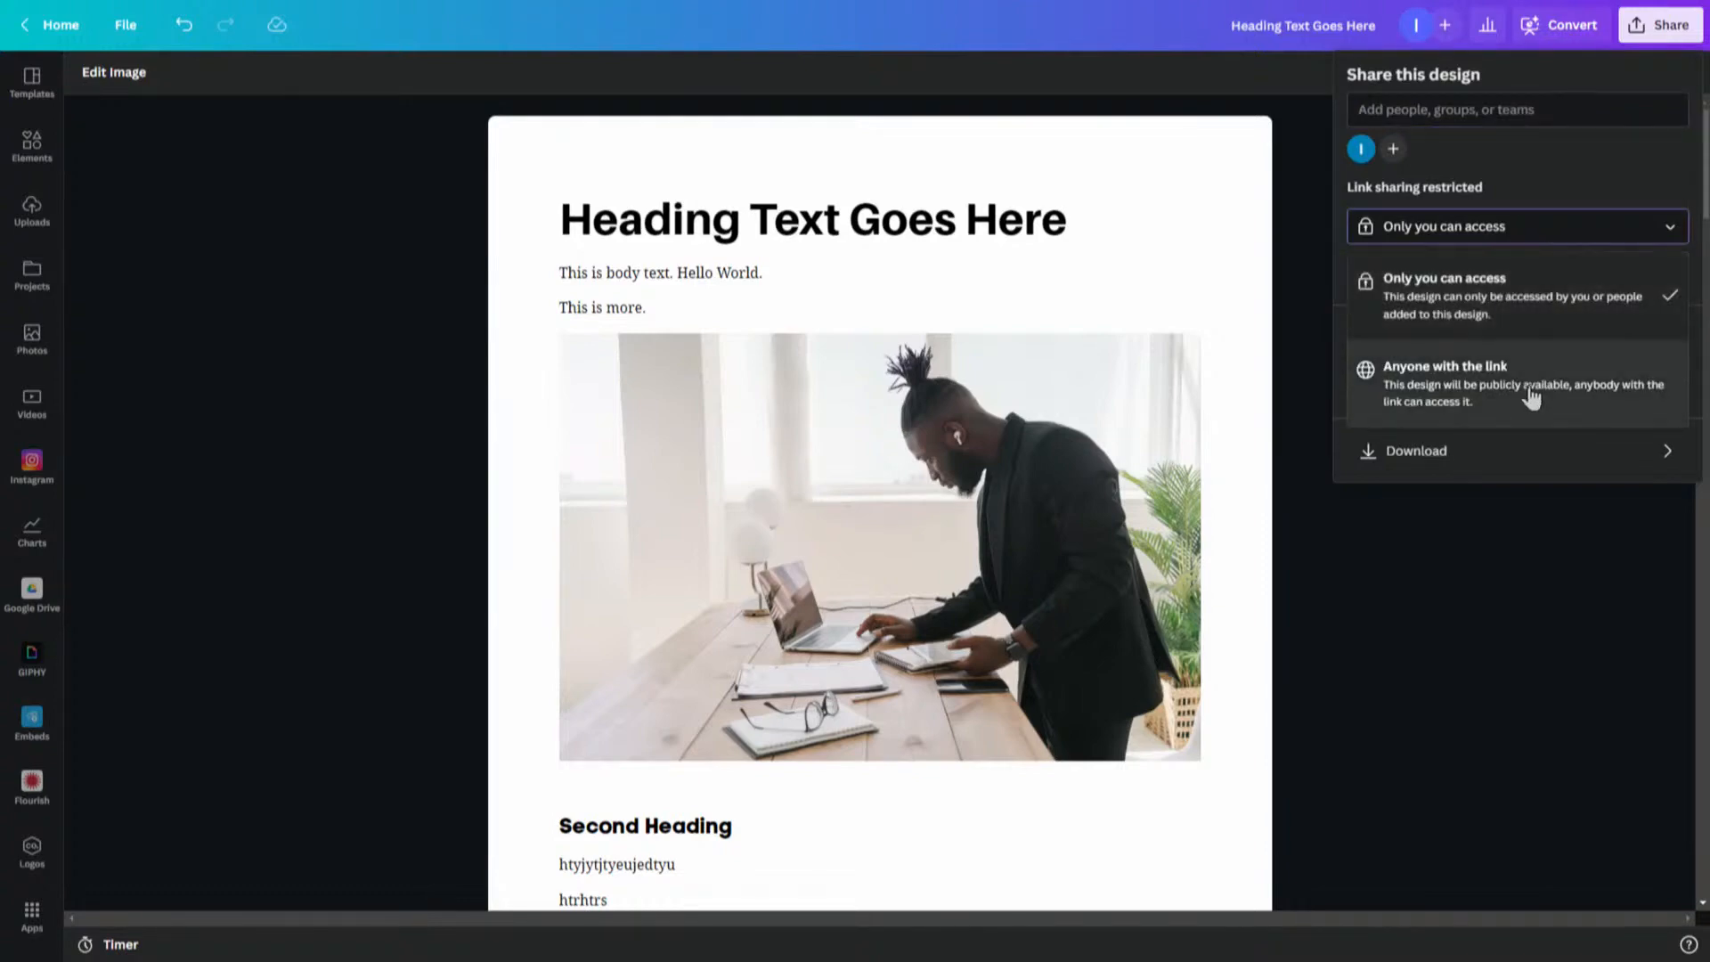
left_click(1521, 233)
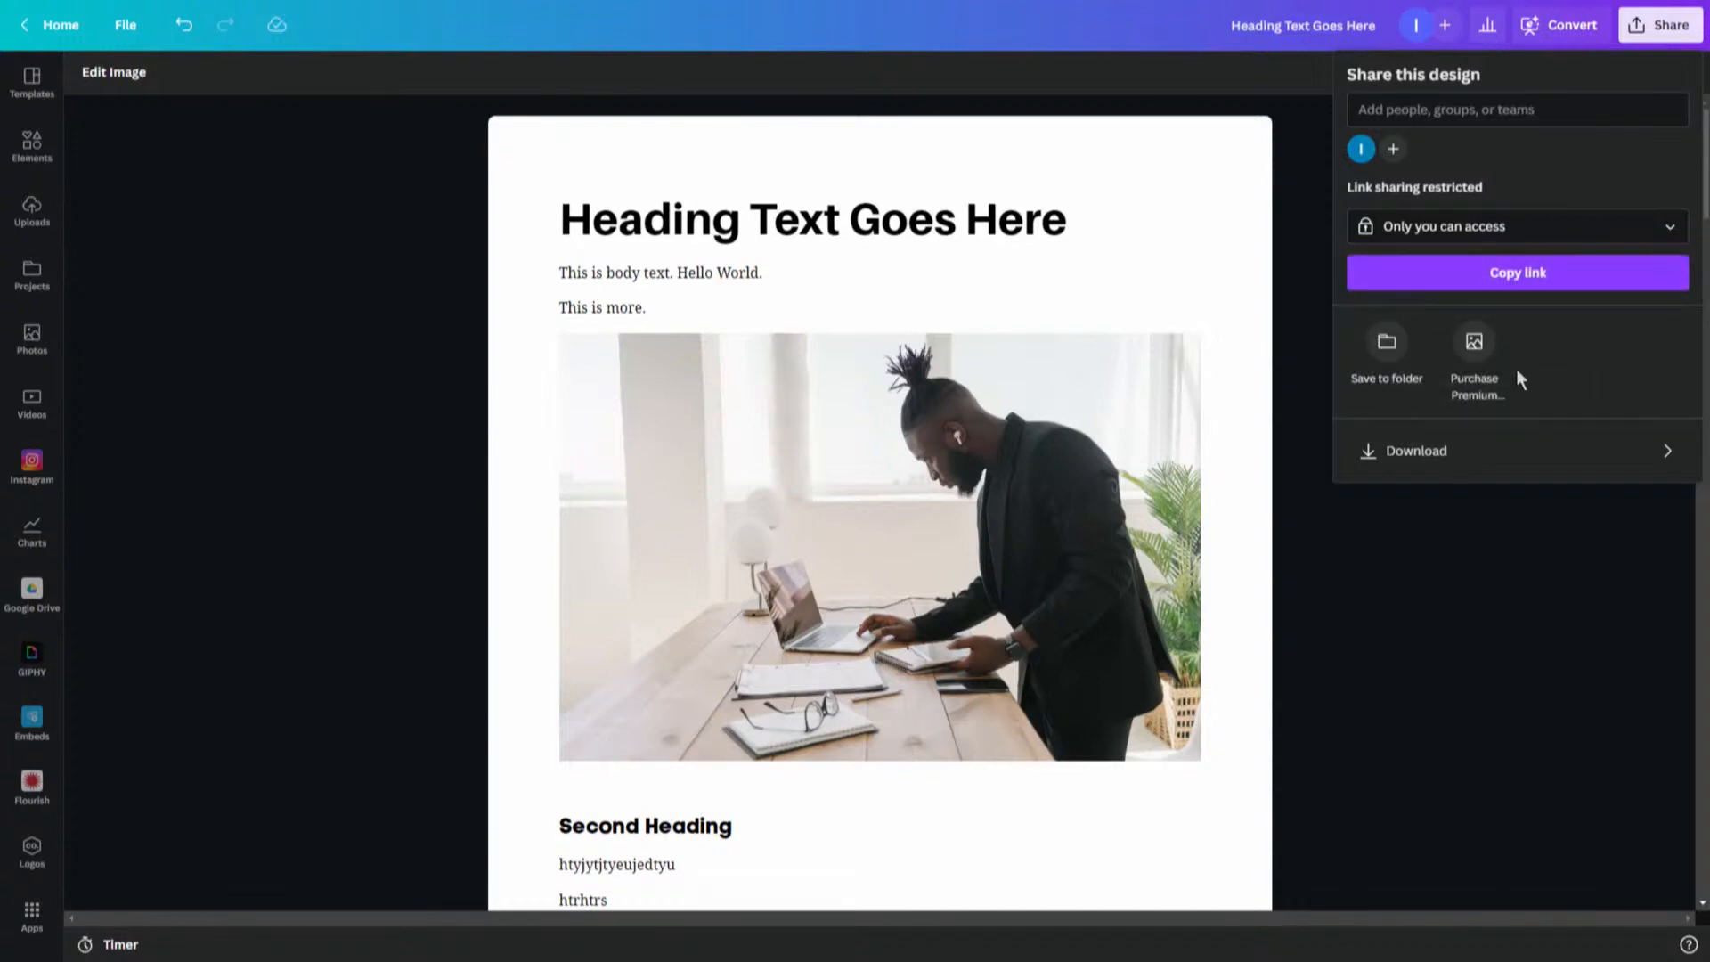
- Download the doc as a PDF Standard file with the size set to Letter
left_click(1614, 453)
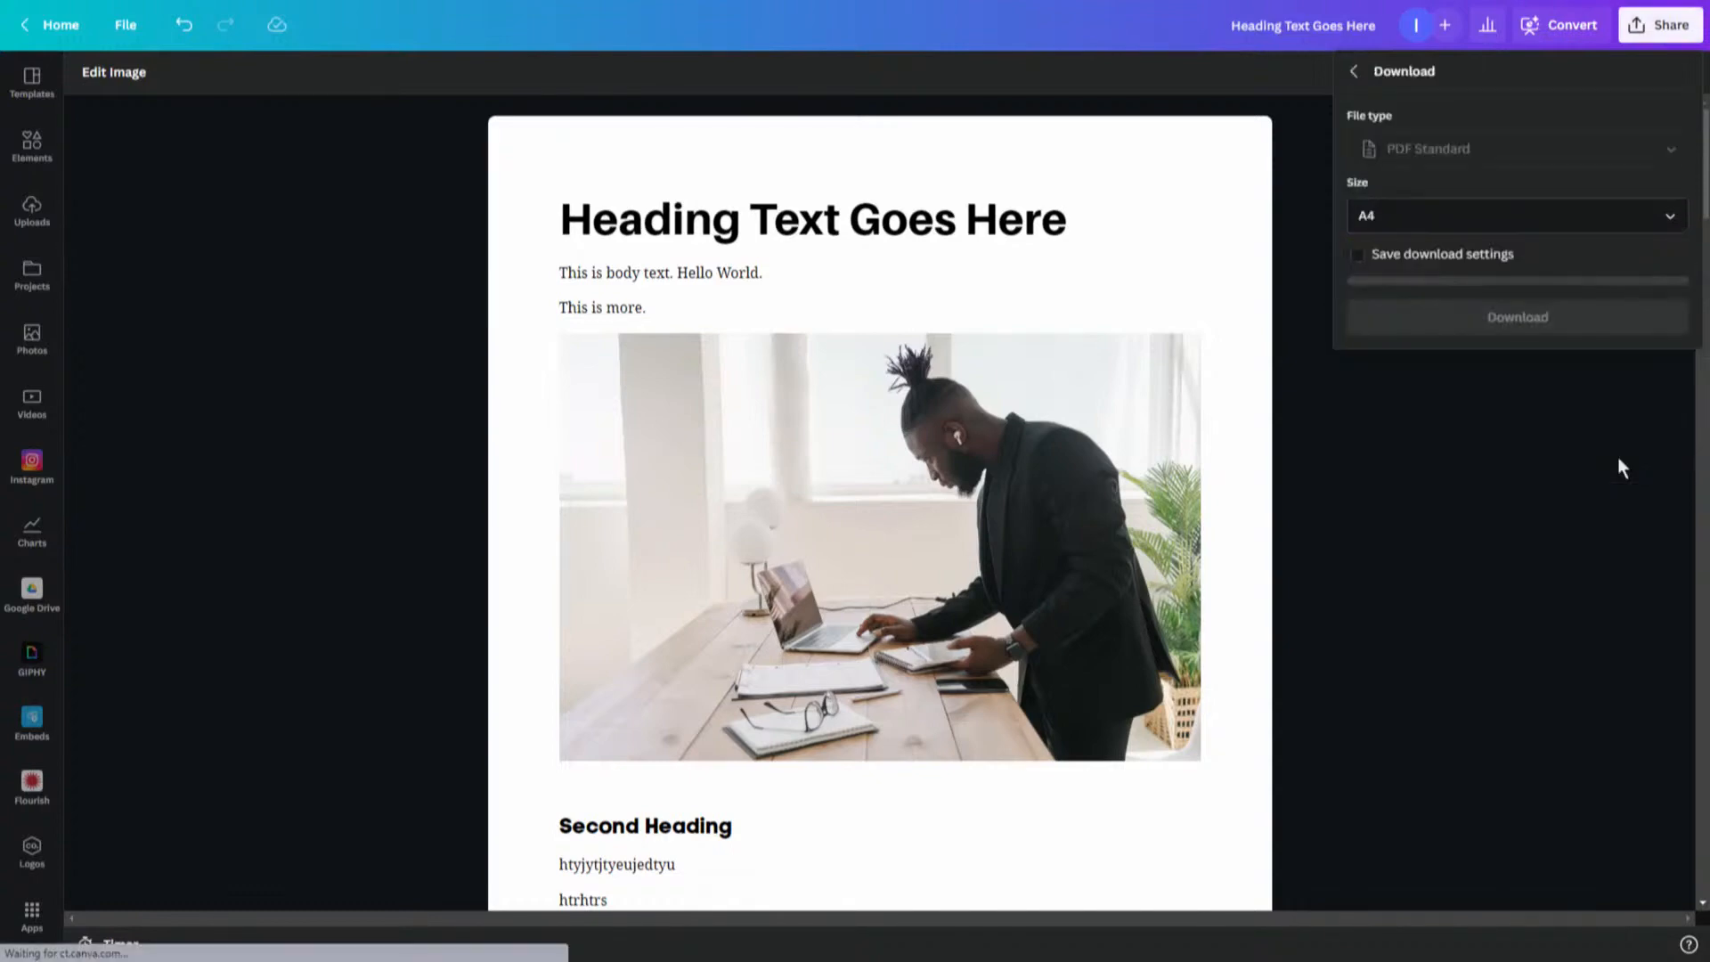
left_click(1665, 223)
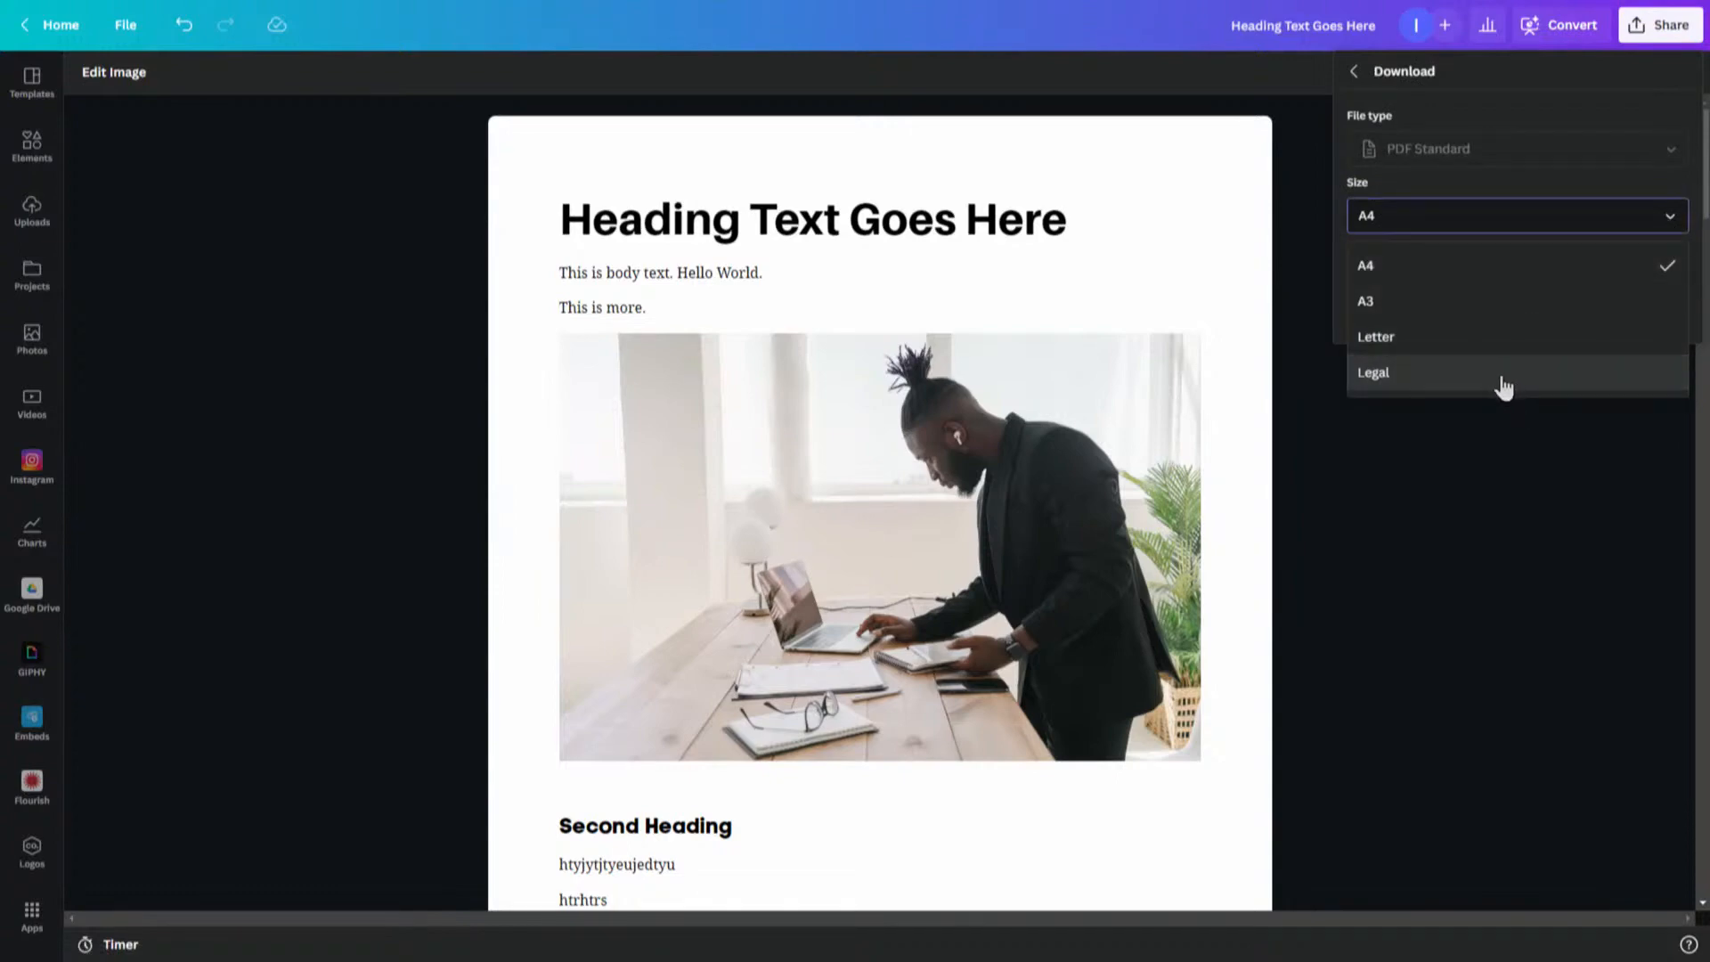
left_click(1480, 341)
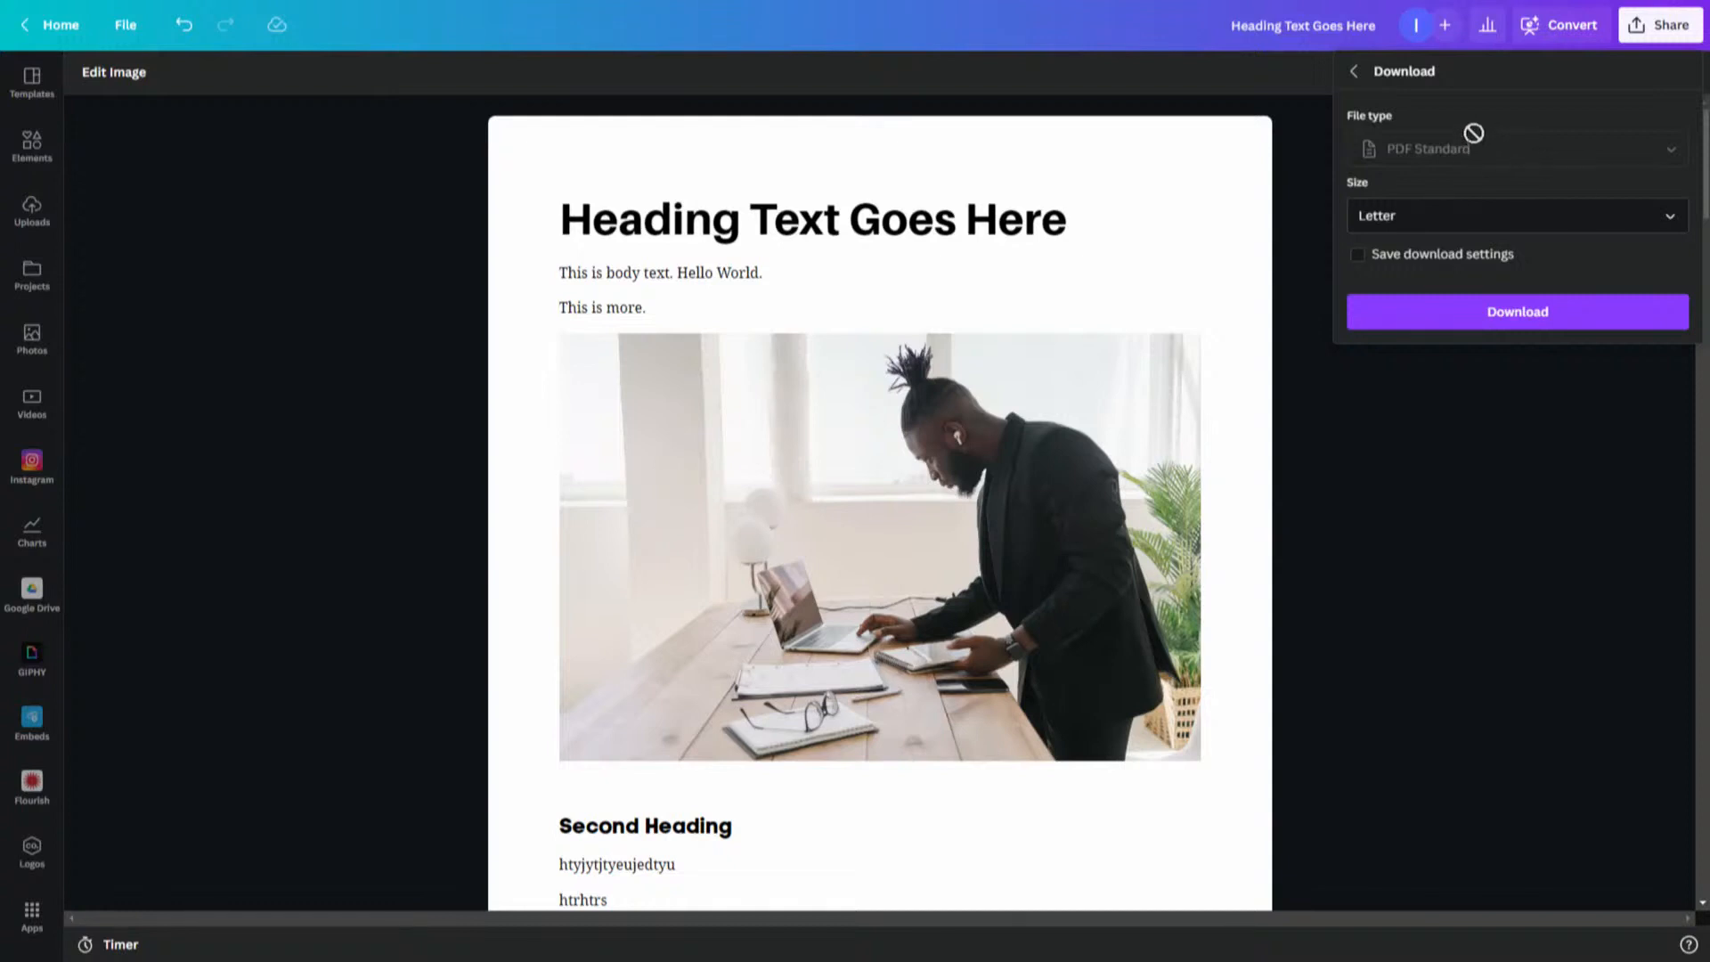
left_click(1525, 316)
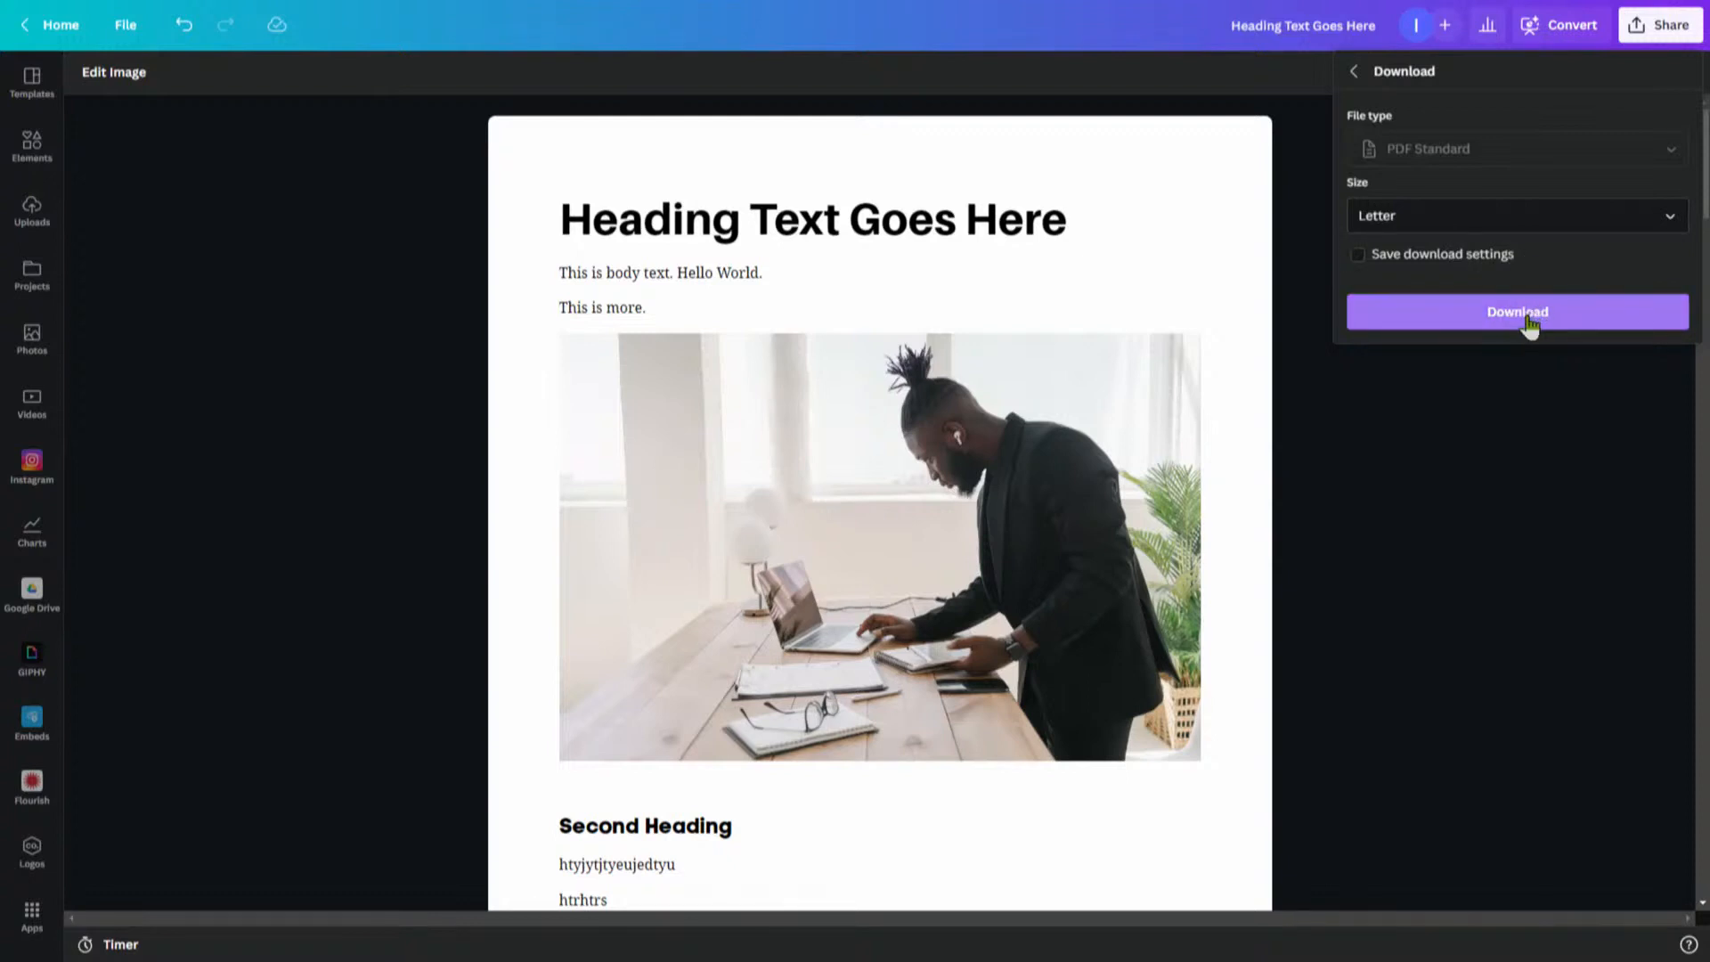